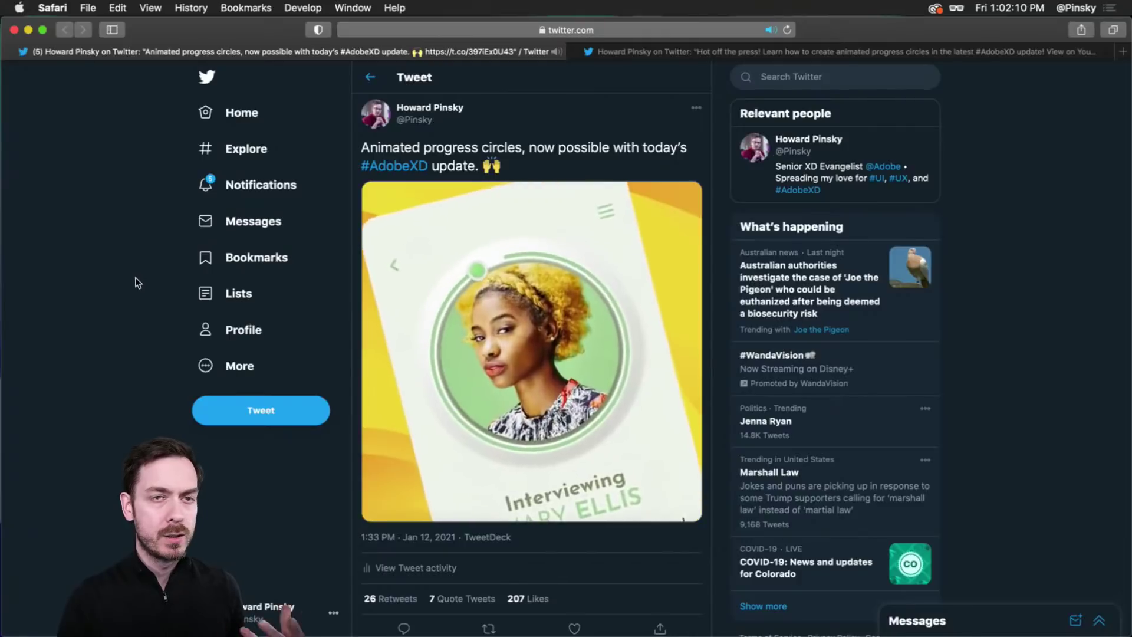
# Step: Review the two tweeted animated progress circle videos, playing the second one and pausing it near its end
pyautogui.click(488, 348)
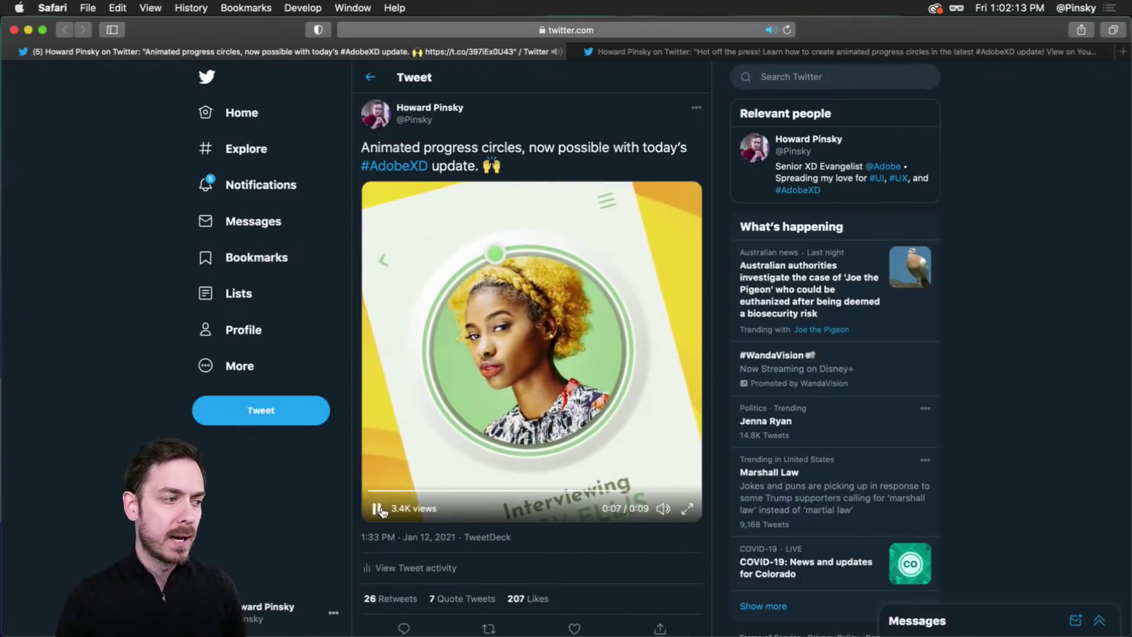
pyautogui.click(660, 52)
pyautogui.scroll(-2, 527, 448)
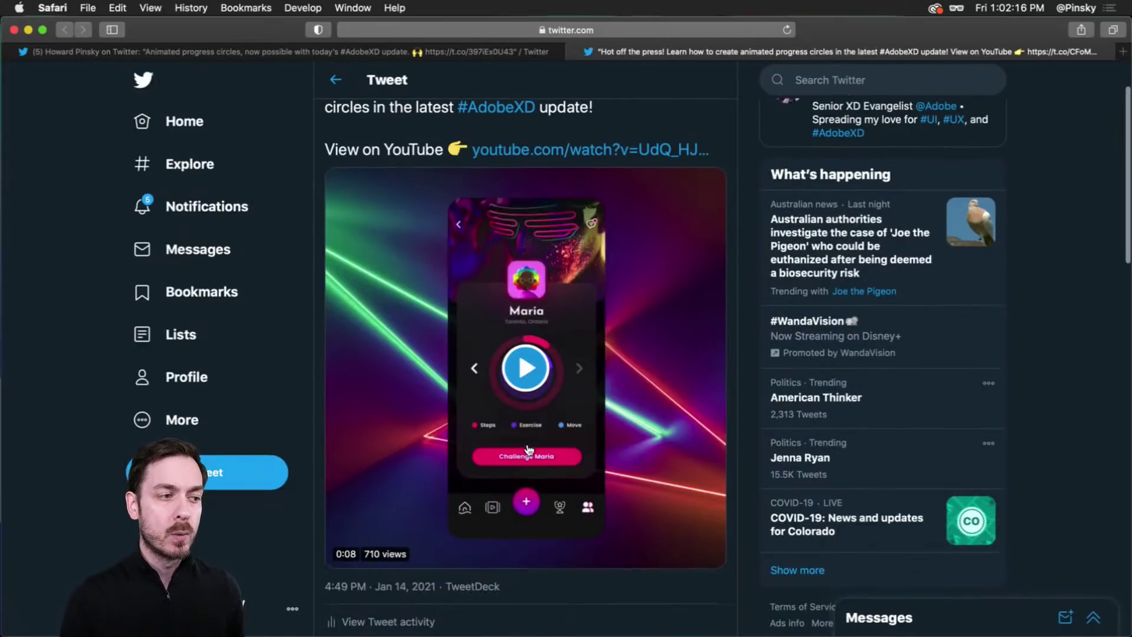
pyautogui.click(523, 369)
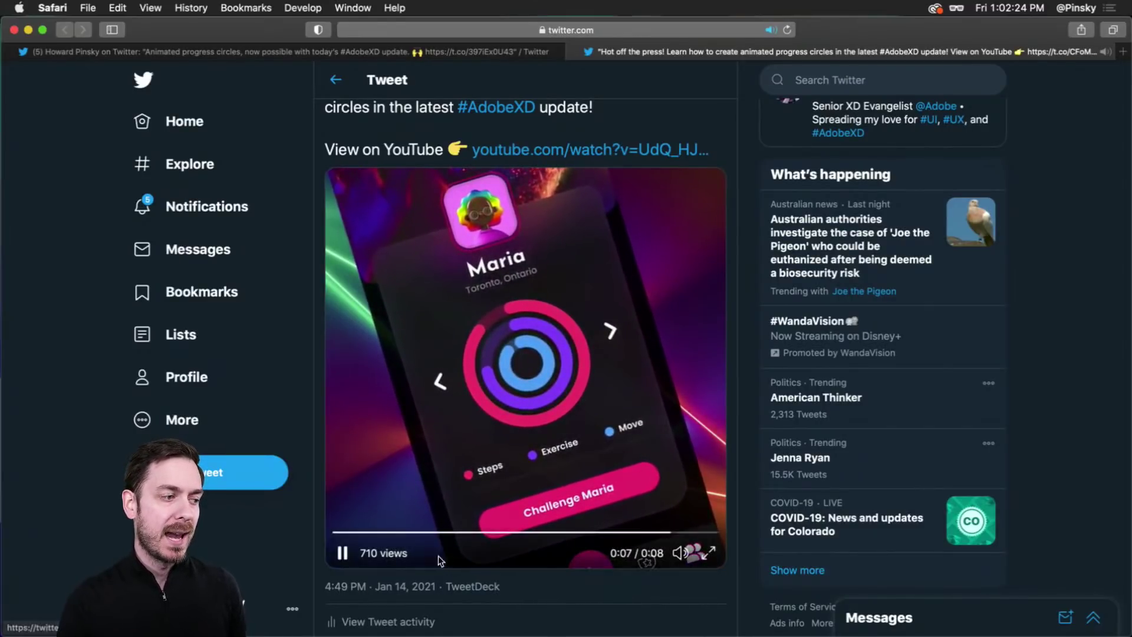
pyautogui.click(343, 553)
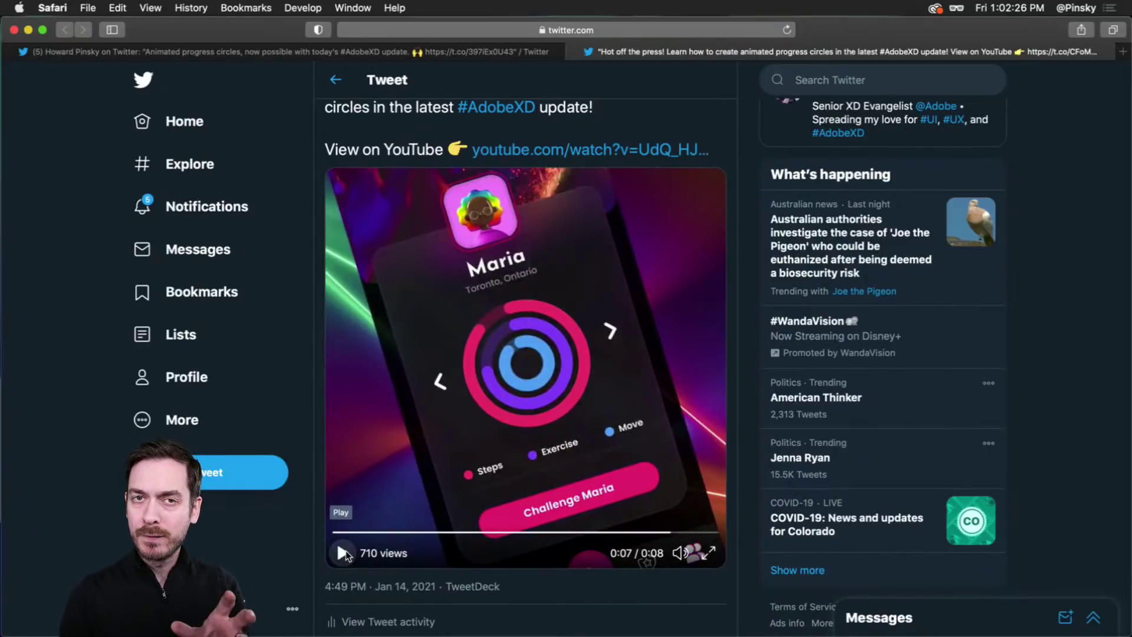
# Step: Open the account's profile, find the fitness tracking masterclass tweet, and play its preview video before pausing it
pyautogui.click(197, 378)
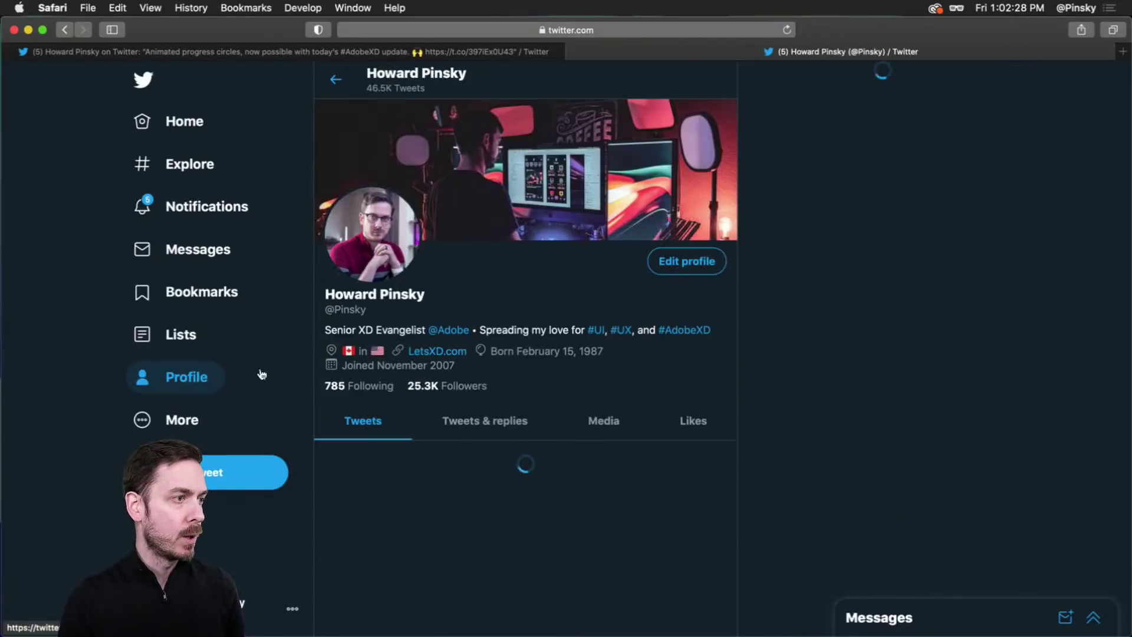
pyautogui.scroll(-10, 516, 380)
pyautogui.scroll(-2, 519, 387)
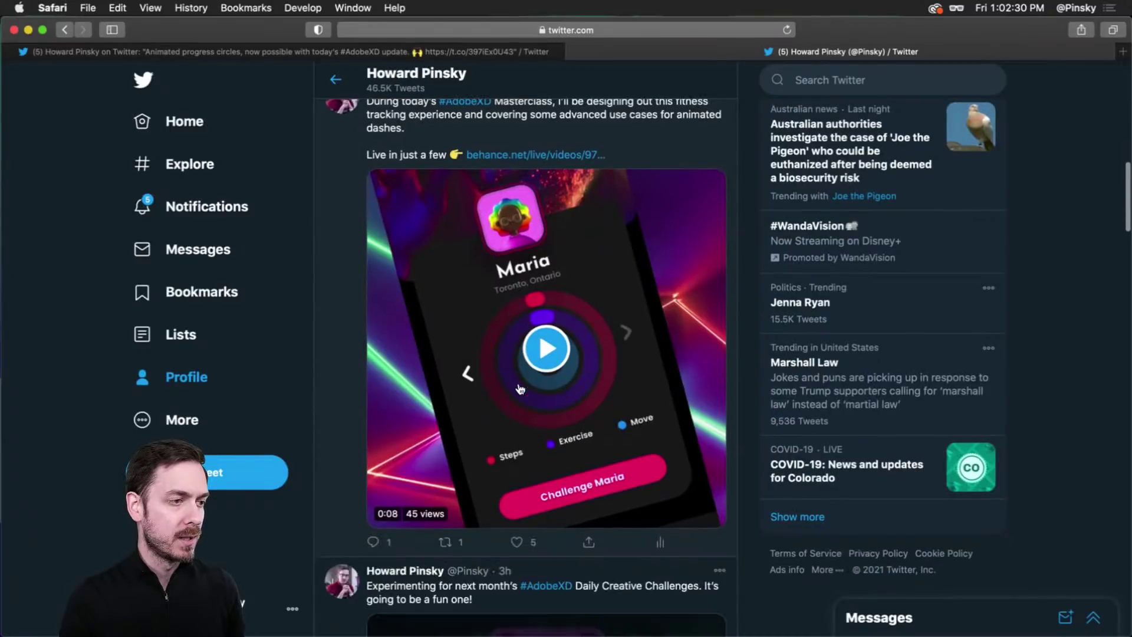
pyautogui.click(545, 365)
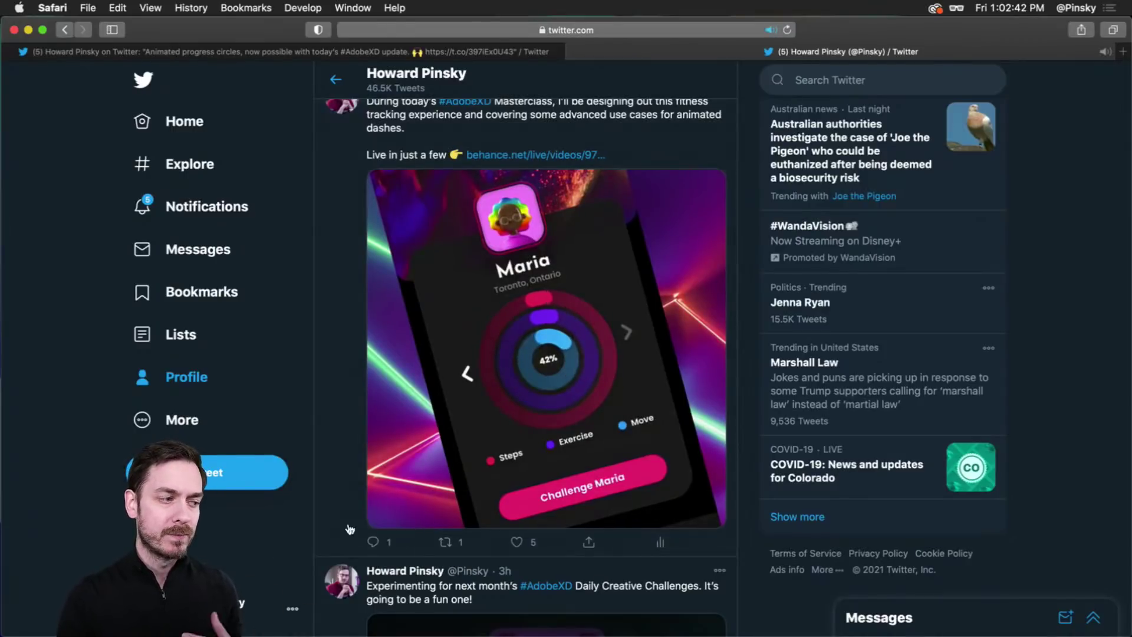
pyautogui.click(384, 513)
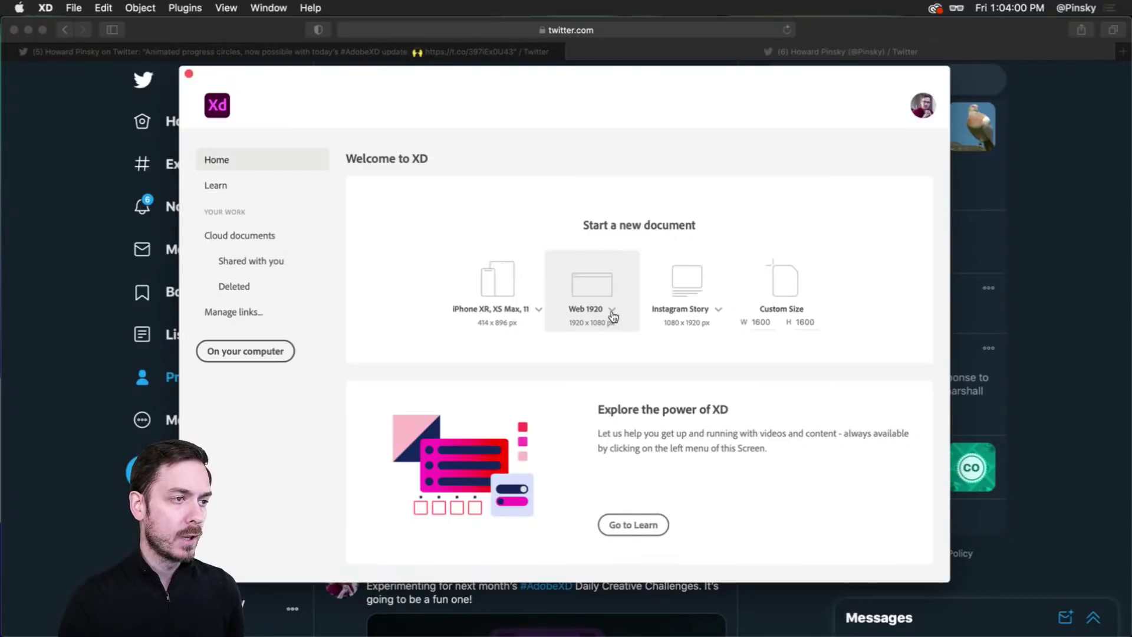
# Step: Create an Adobe XD document from the iPhone XR, XS Max, 11 (414 × 896) preset and enlarge its window to fill the screen
pyautogui.click(539, 310)
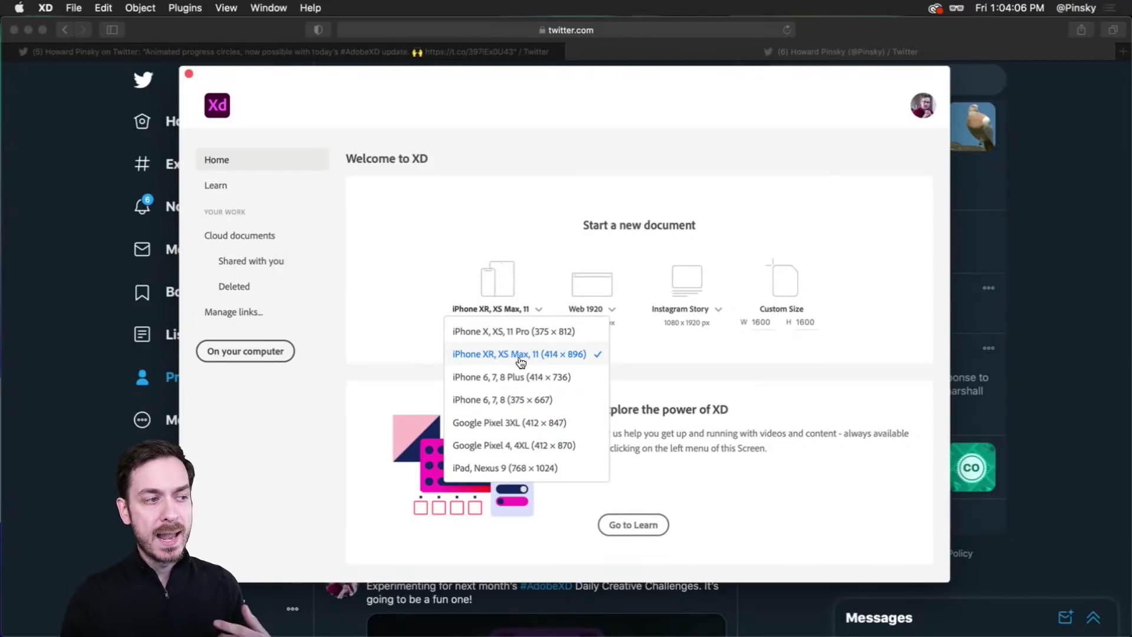
pyautogui.click(569, 355)
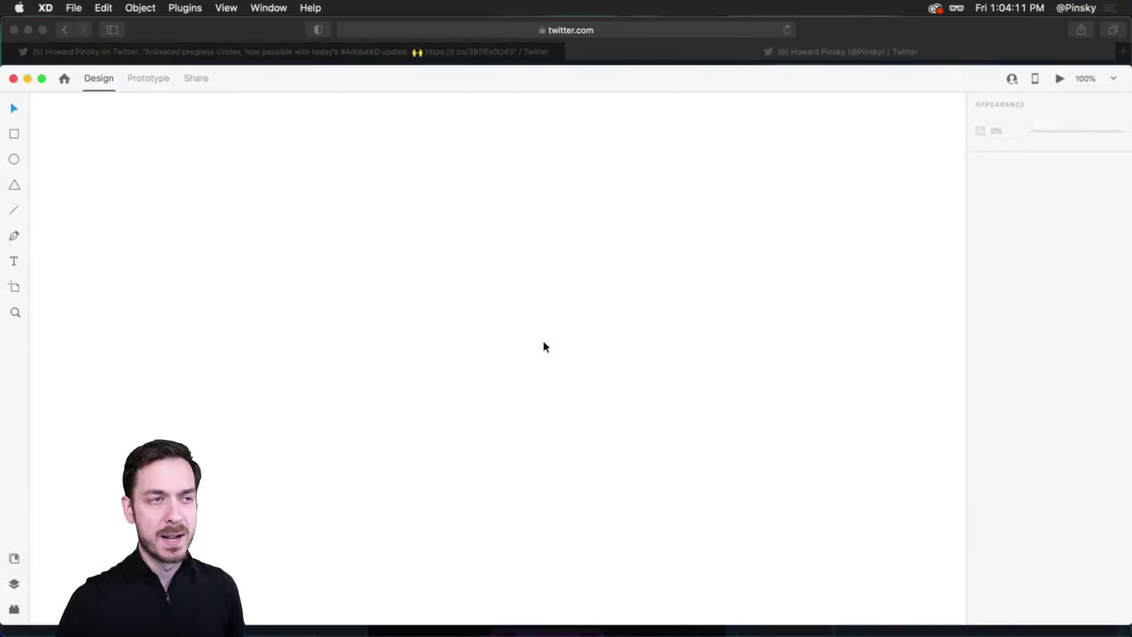
pyautogui.click(40, 78)
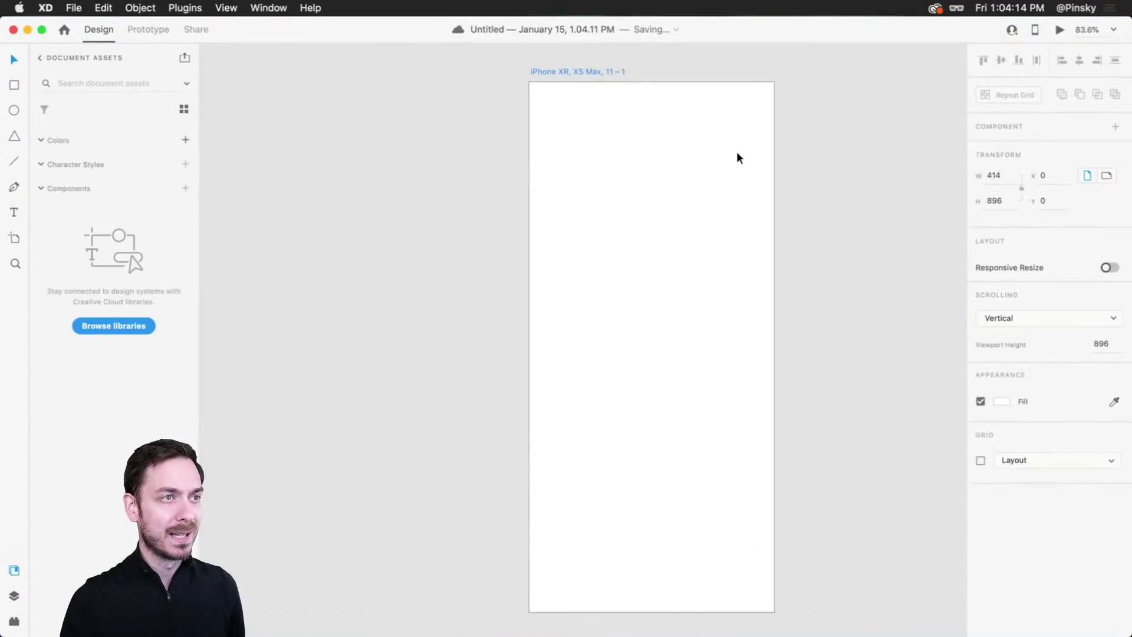
pyautogui.click(819, 250)
pyautogui.moveTo(819, 250); pyautogui.dragTo(768, 244)
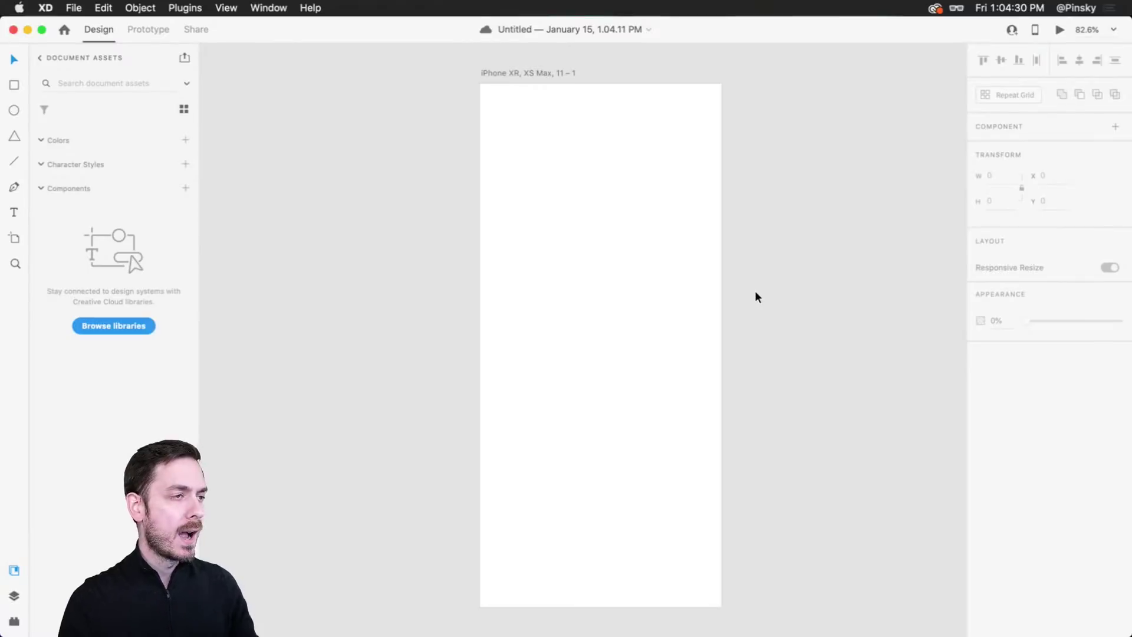
pyautogui.hscroll(2, 757, 296)
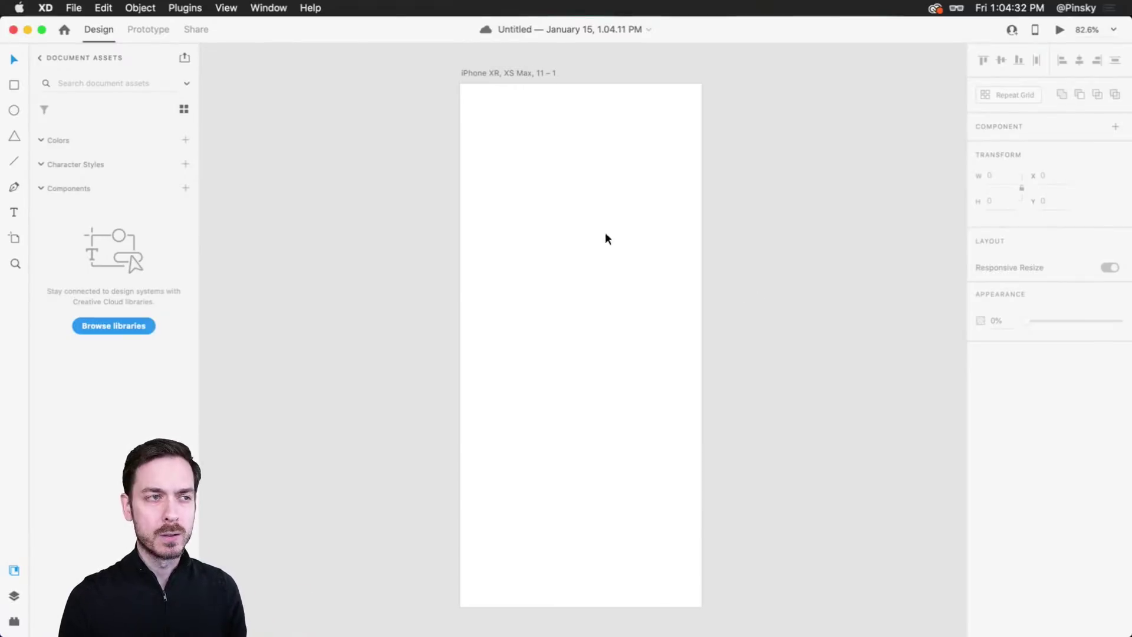
# Step: Set the artboard's fill to the near-black color #101010
pyautogui.click(507, 72)
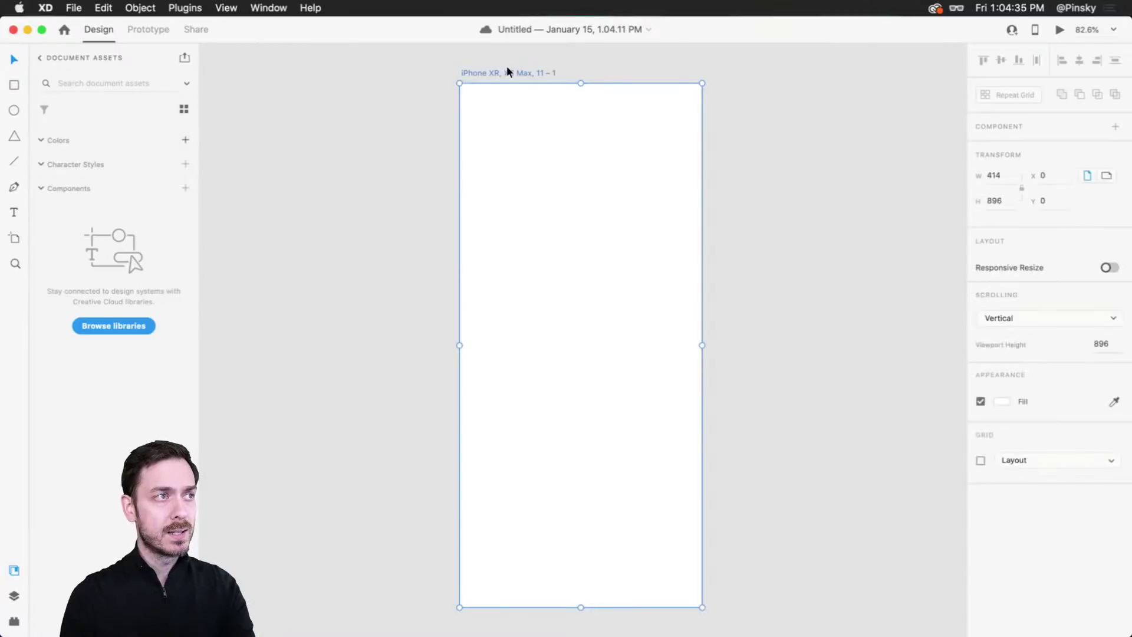
pyautogui.click(1000, 401)
pyautogui.moveTo(849, 423); pyautogui.dragTo(826, 436)
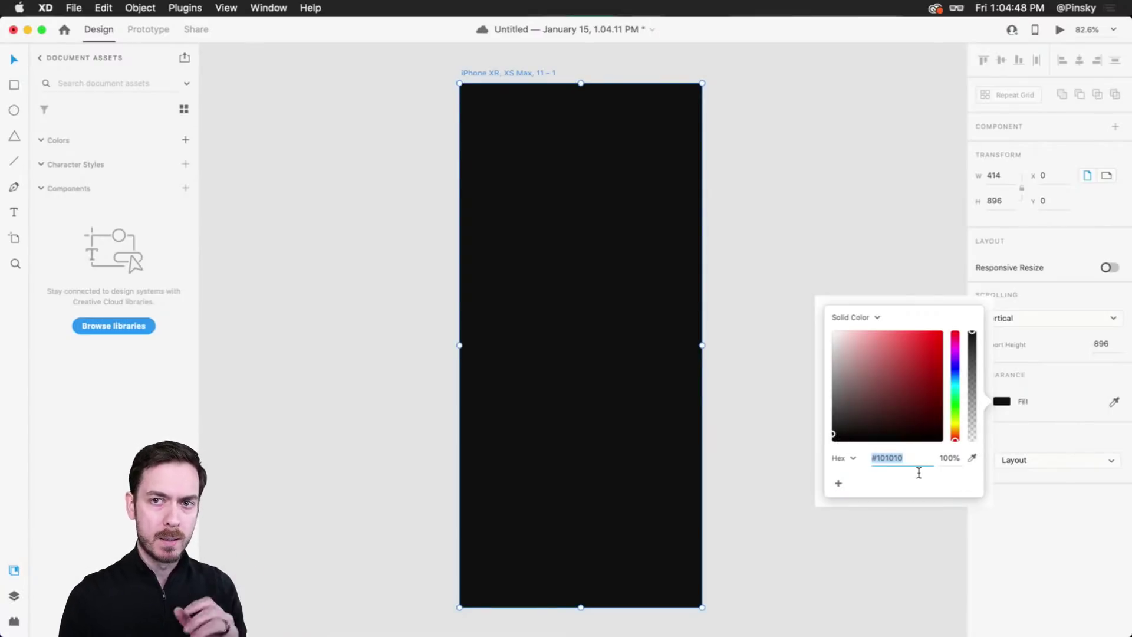
pyautogui.click(1078, 555)
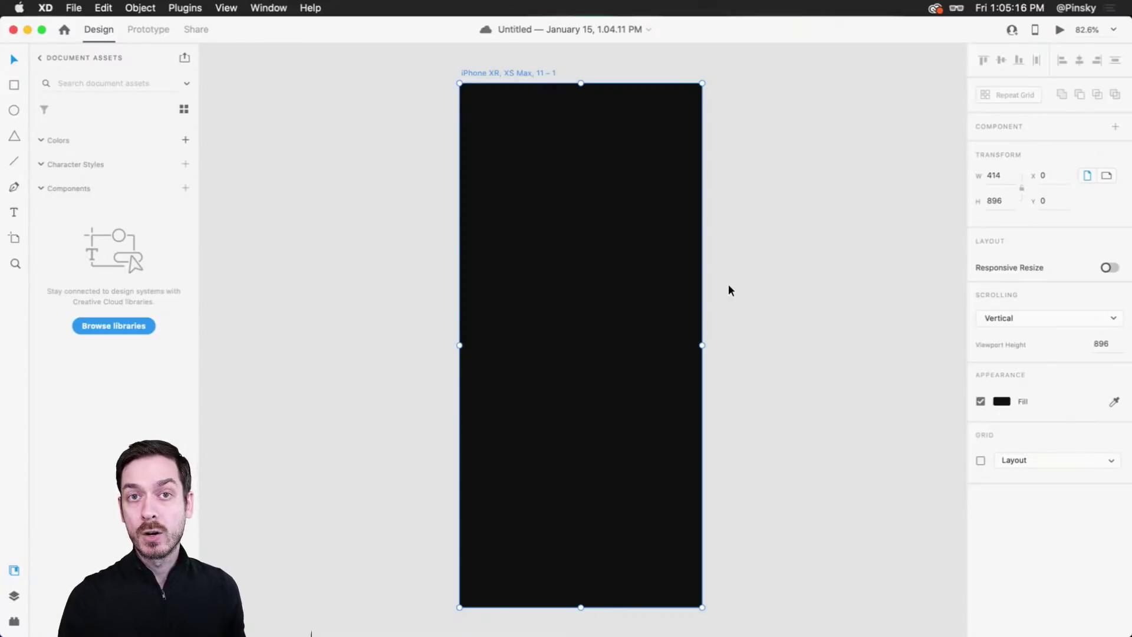
# Step: Draw a borderless rectangle about 414 × 285 across the artboard's upper edge, with all corners rounded to about 42
pyautogui.click(18, 84)
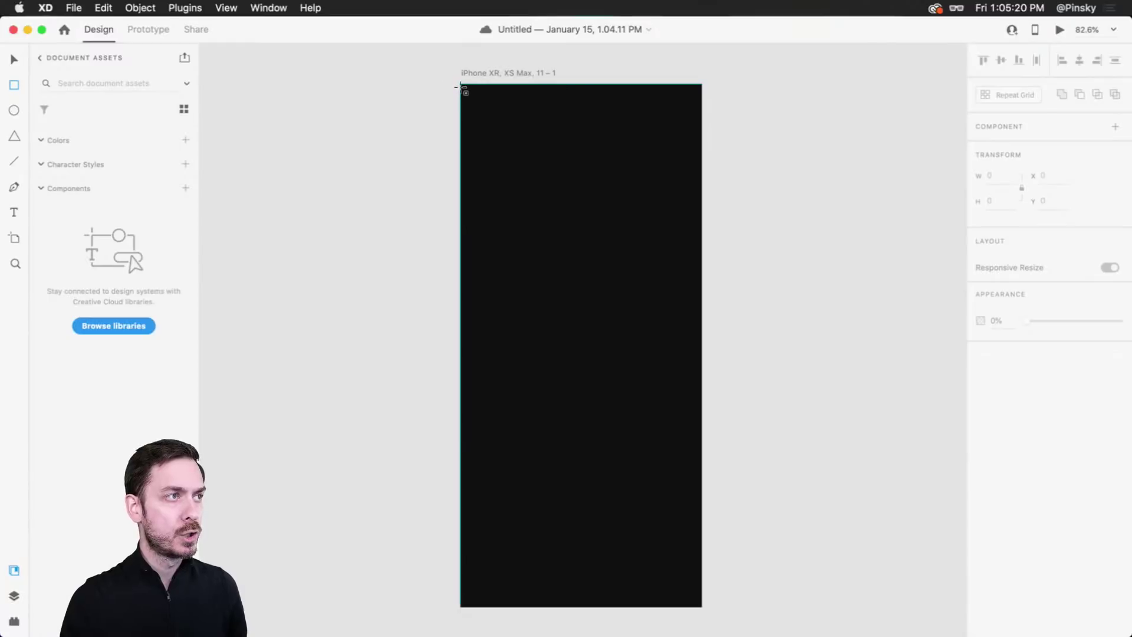
pyautogui.moveTo(462, 88); pyautogui.dragTo(702, 252)
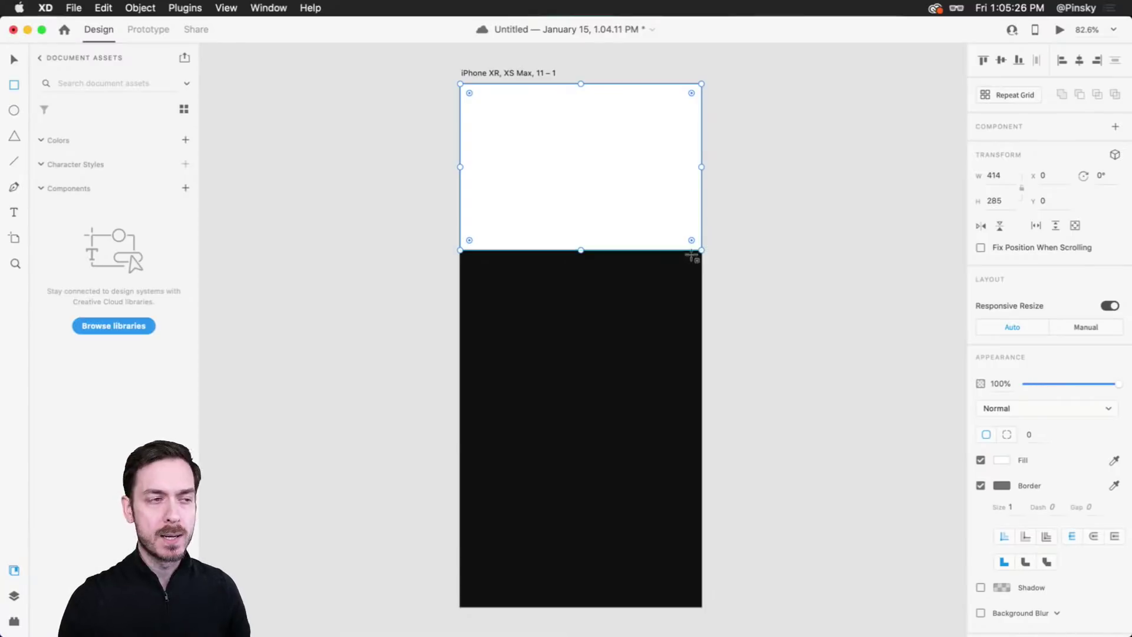
pyautogui.moveTo(693, 240); pyautogui.dragTo(684, 221)
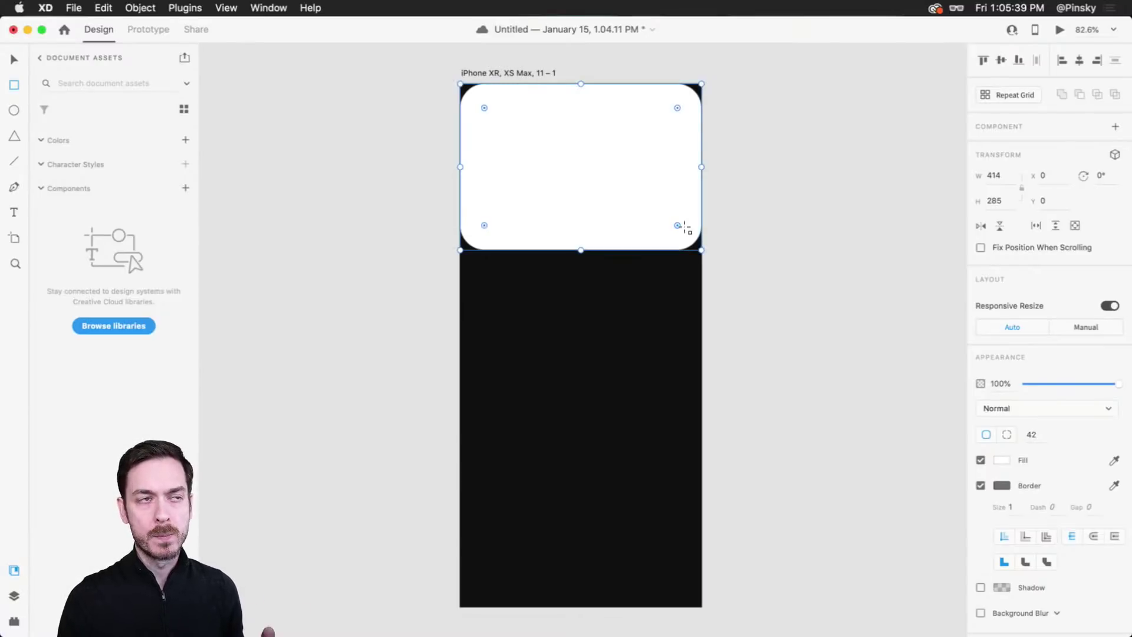
pyautogui.click(981, 485)
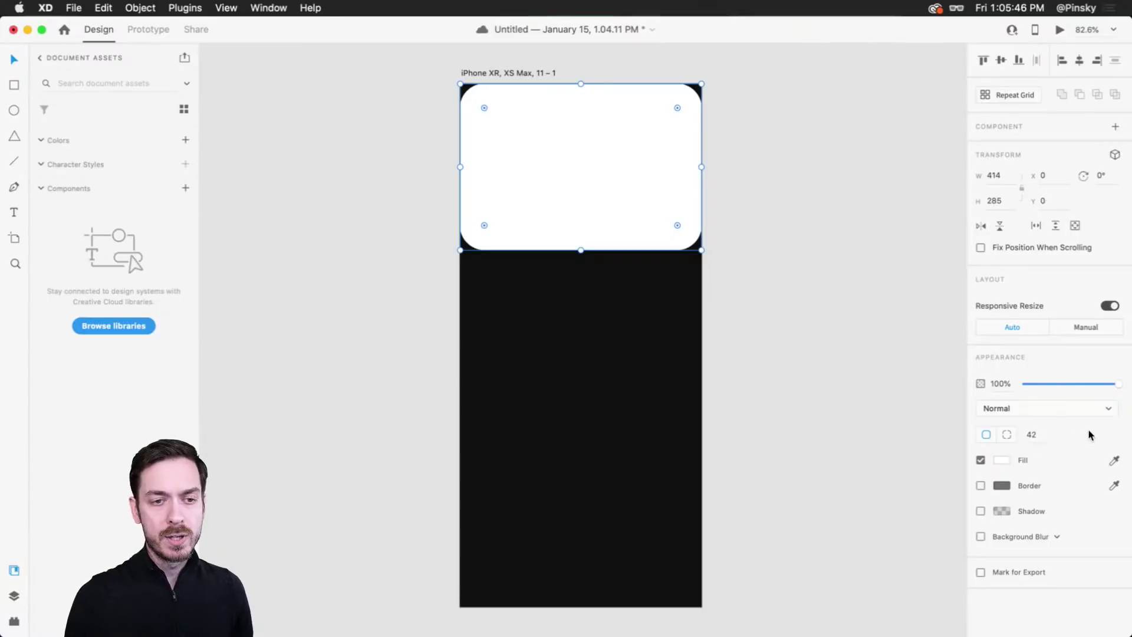
# Step: Give the rectangle individual corner radii, square off its two upper corners to 0, and save the document
pyautogui.click(1009, 436)
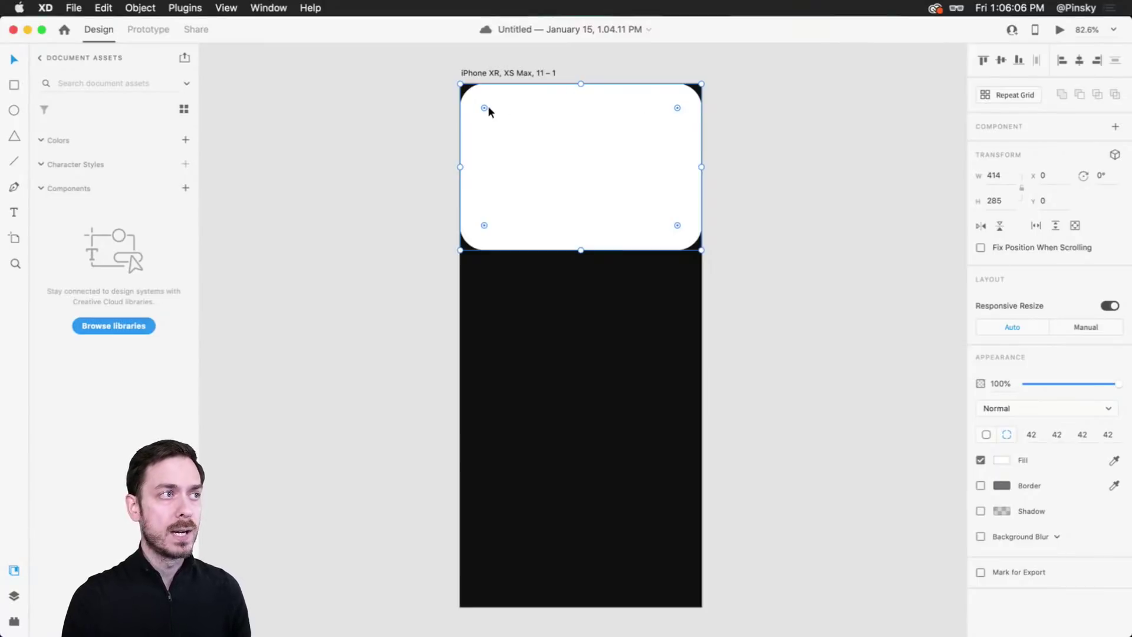
pyautogui.moveTo(488, 108); pyautogui.dragTo(446, 70)
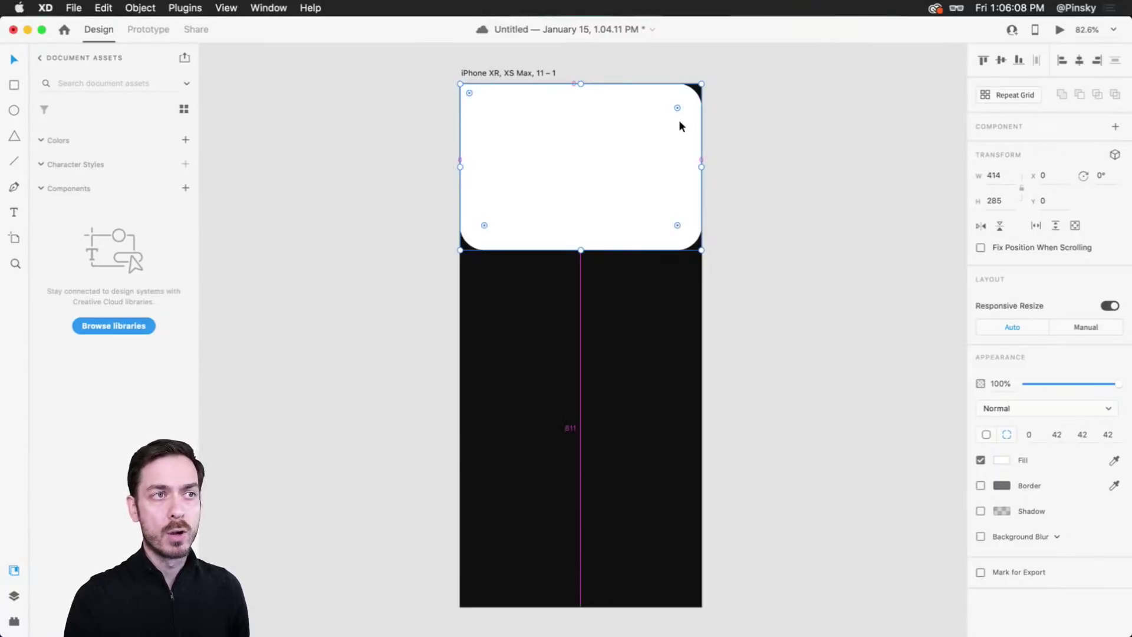
pyautogui.moveTo(678, 108); pyautogui.dragTo(711, 81)
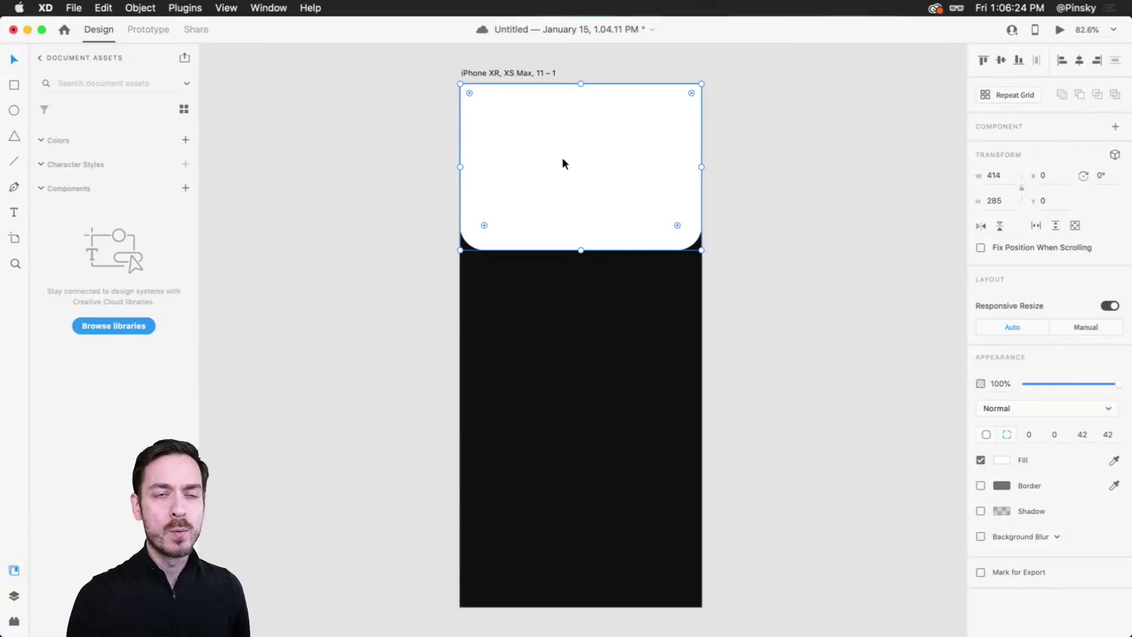
pyautogui.press('super+s')
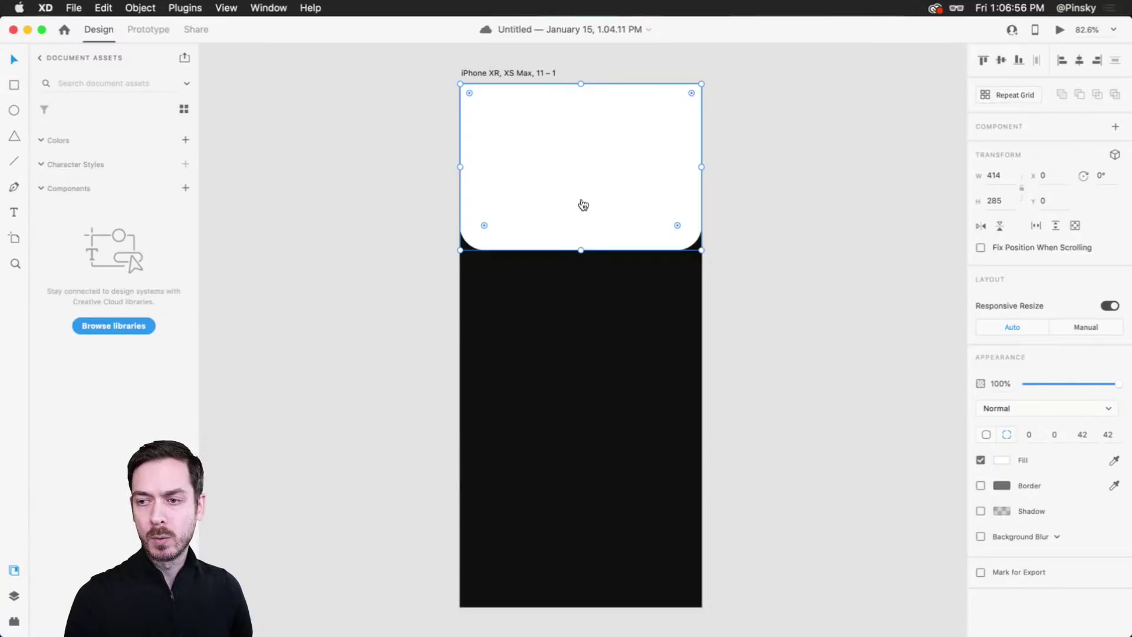
# Step: Switch to Finder, preview AdobeStock_274617351.jpeg in the Neon folder, and place it as the rectangle's image fill
pyautogui.press('super+Tab')
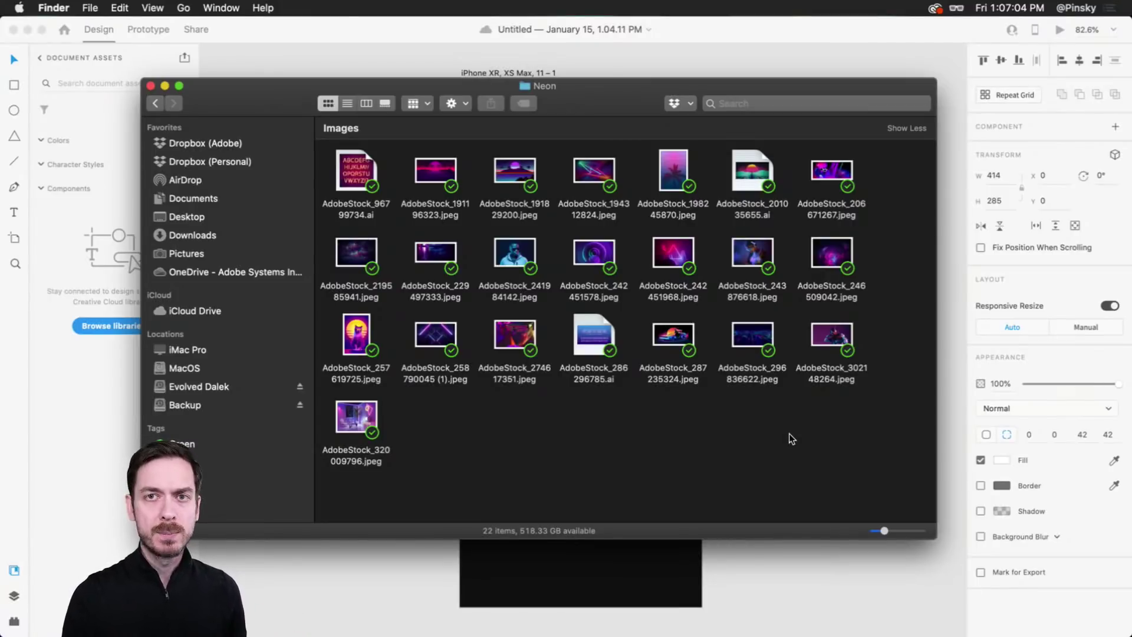
pyautogui.click(522, 356)
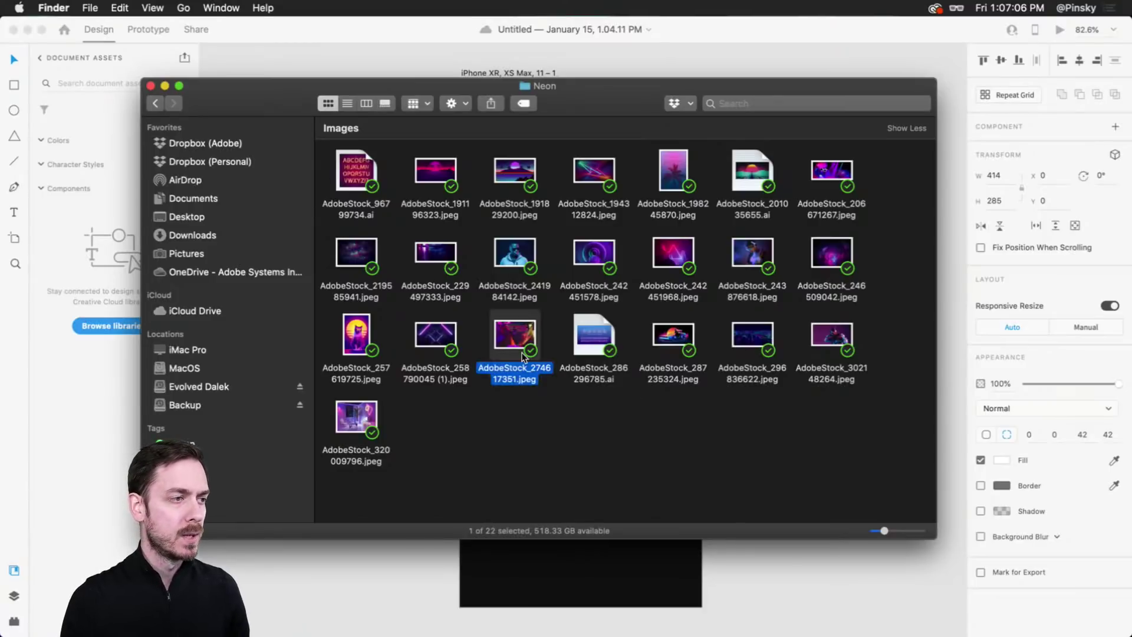
pyautogui.press('space')
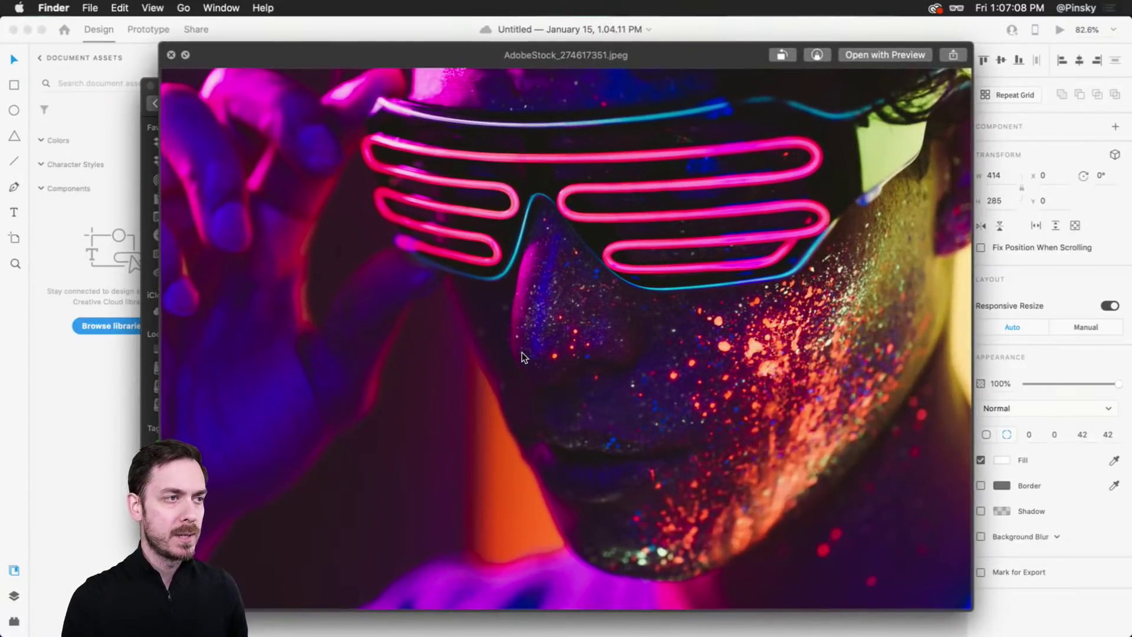
pyautogui.press('space')
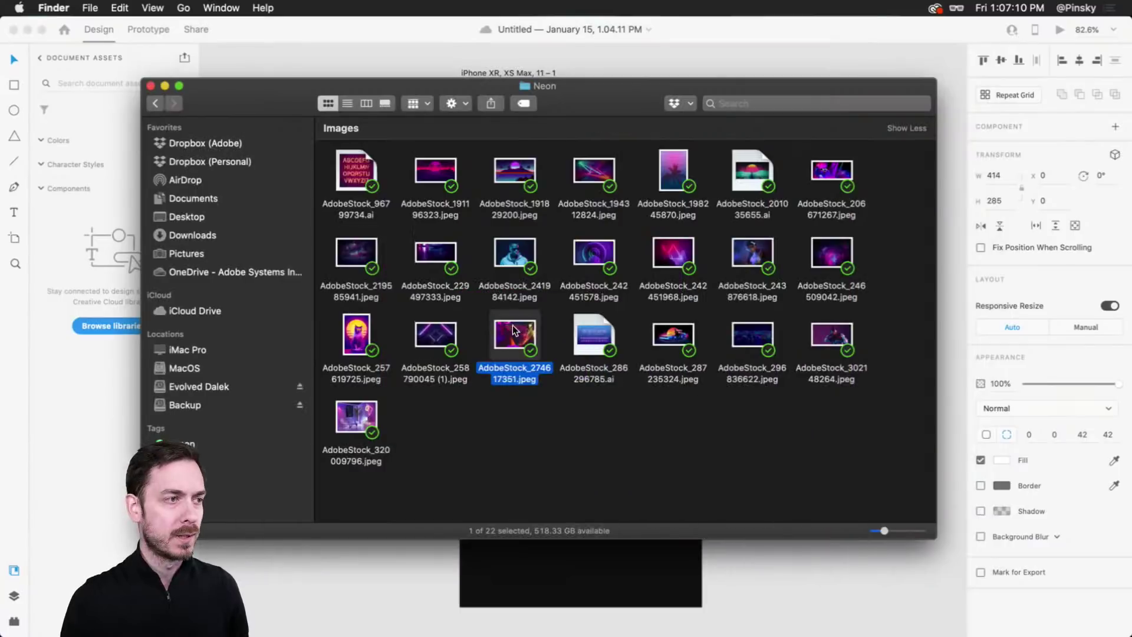
pyautogui.moveTo(522, 353); pyautogui.dragTo(636, 158)
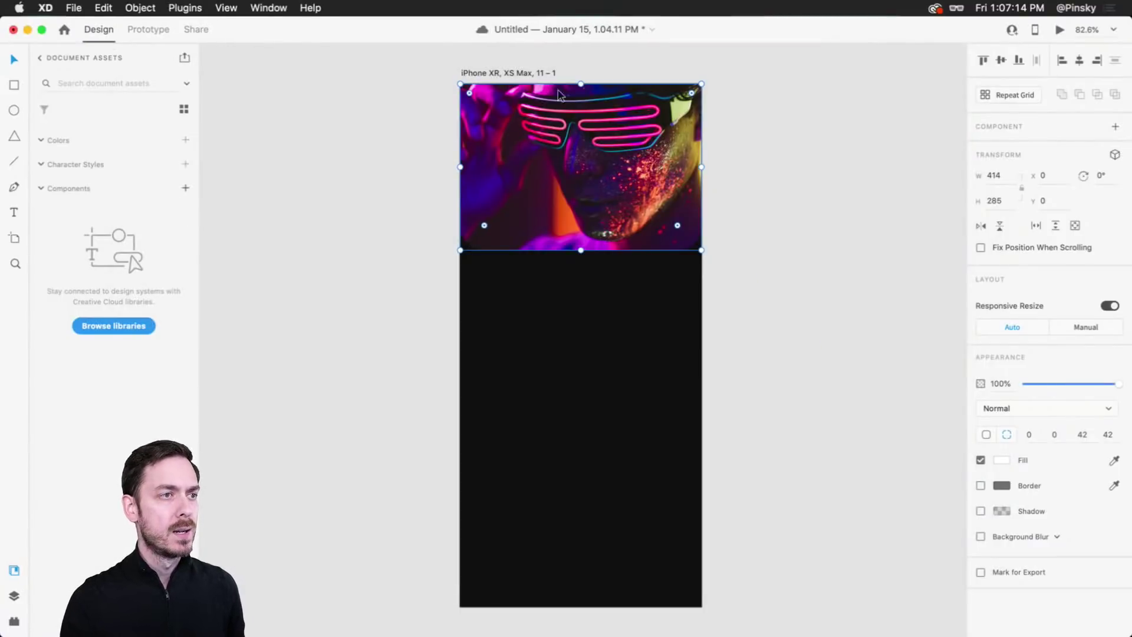
pyautogui.click(757, 183)
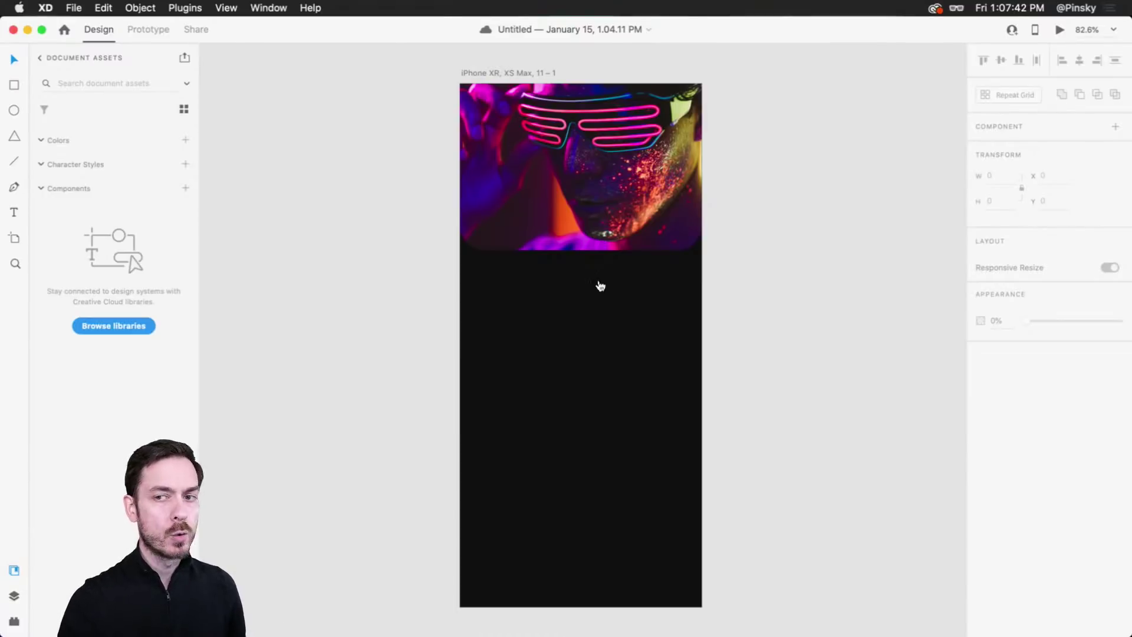
# Step: Switch to Safari, replay the fitness tracking animation from its start, and pause it
pyautogui.press('super+Tab')
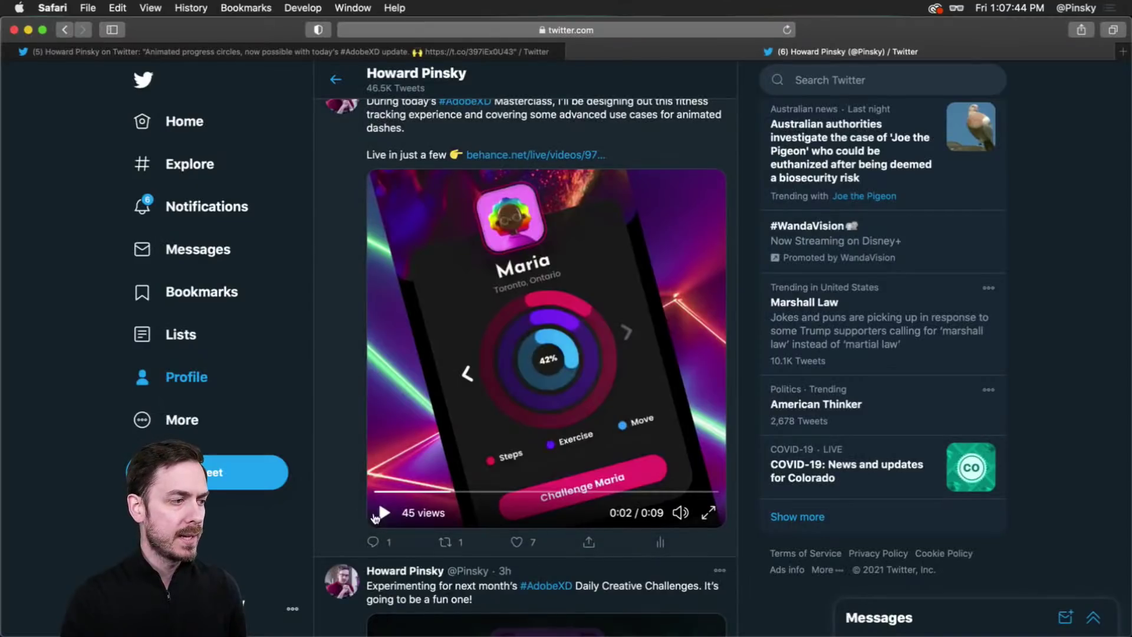
pyautogui.click(370, 491)
pyautogui.click(384, 512)
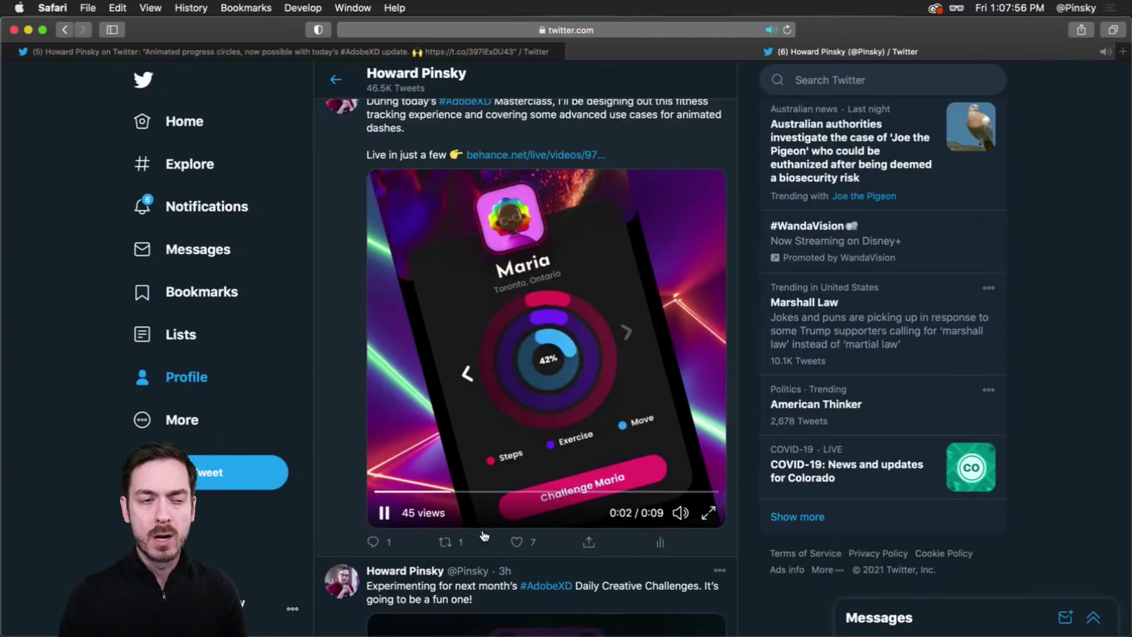
pyautogui.click(384, 513)
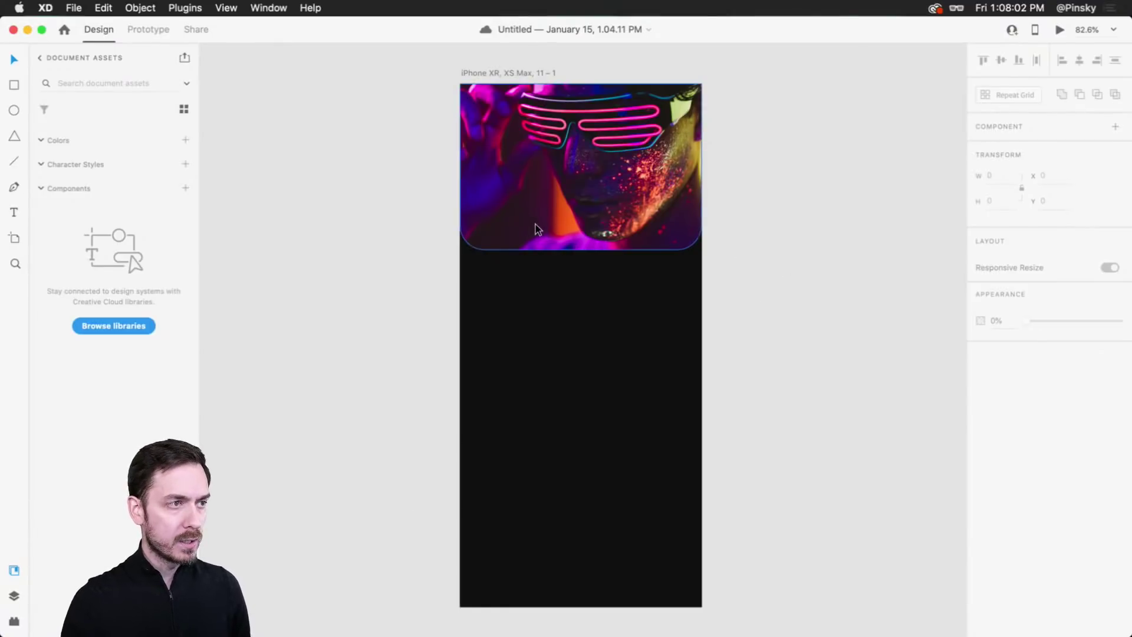
# Step: Return to Adobe XD and draw a square about 105 × 105 overlapping the header image's lower edge
pyautogui.press('r')
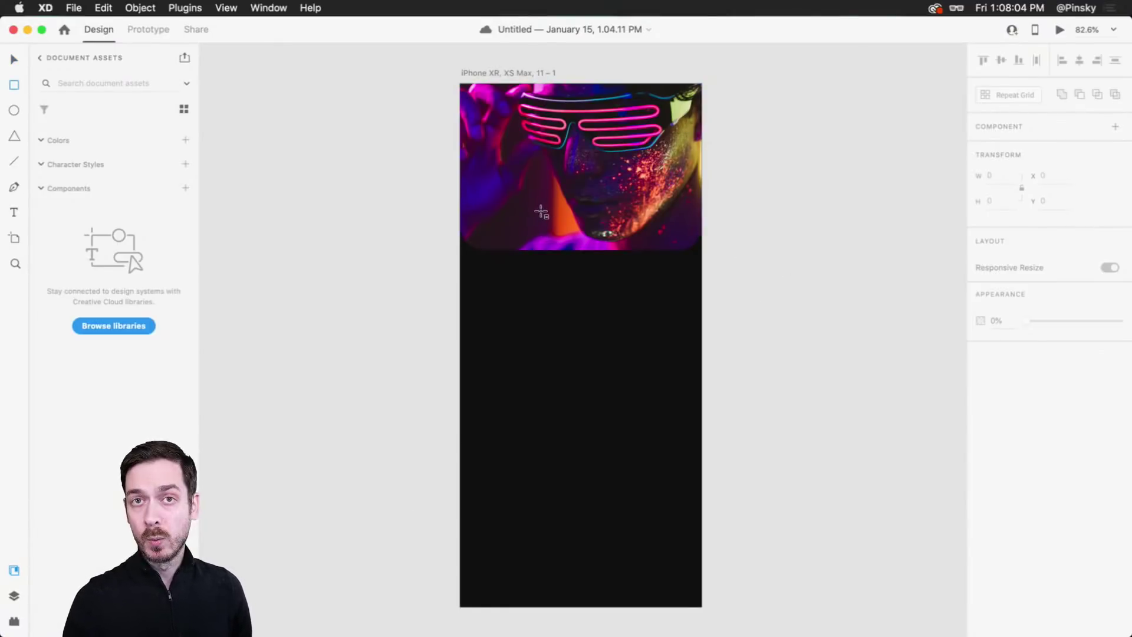
pyautogui.moveTo(545, 213); pyautogui.dragTo(606, 271)
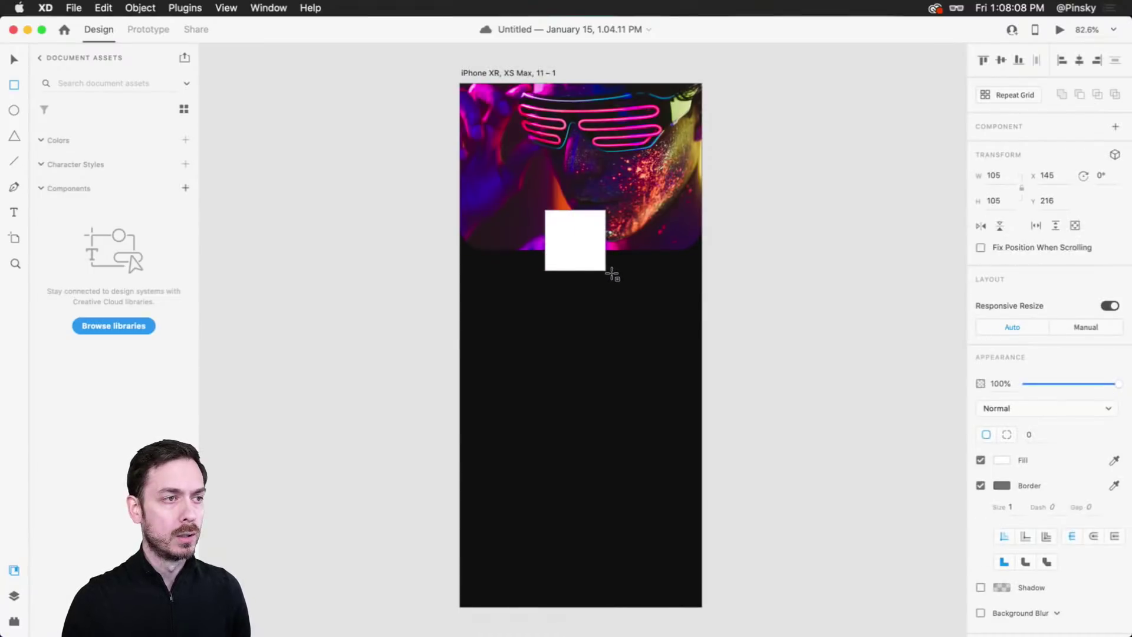
# Step: Move the white square to X 155, Y 233 so it is centred on the header image's lower edge
pyautogui.press('v')
pyautogui.moveTo(586, 241); pyautogui.dragTo(590, 252)
pyautogui.scroll(6, 589, 246)
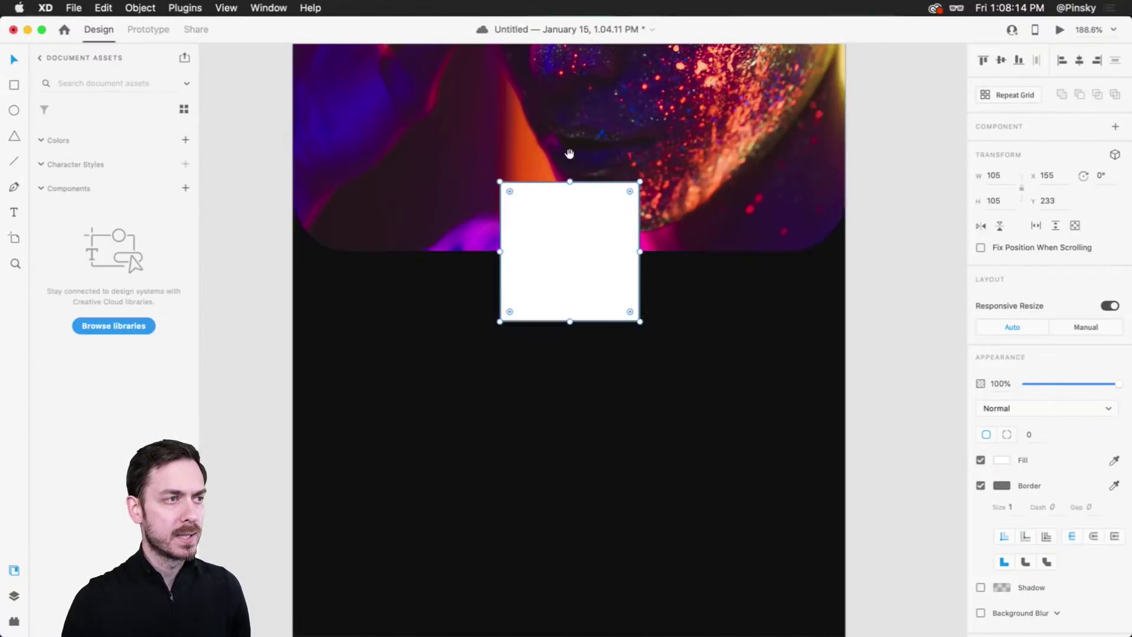
# Step: Round the white square's corners to a radius of 18 and remove its border
pyautogui.moveTo(569, 154); pyautogui.dragTo(599, 196)
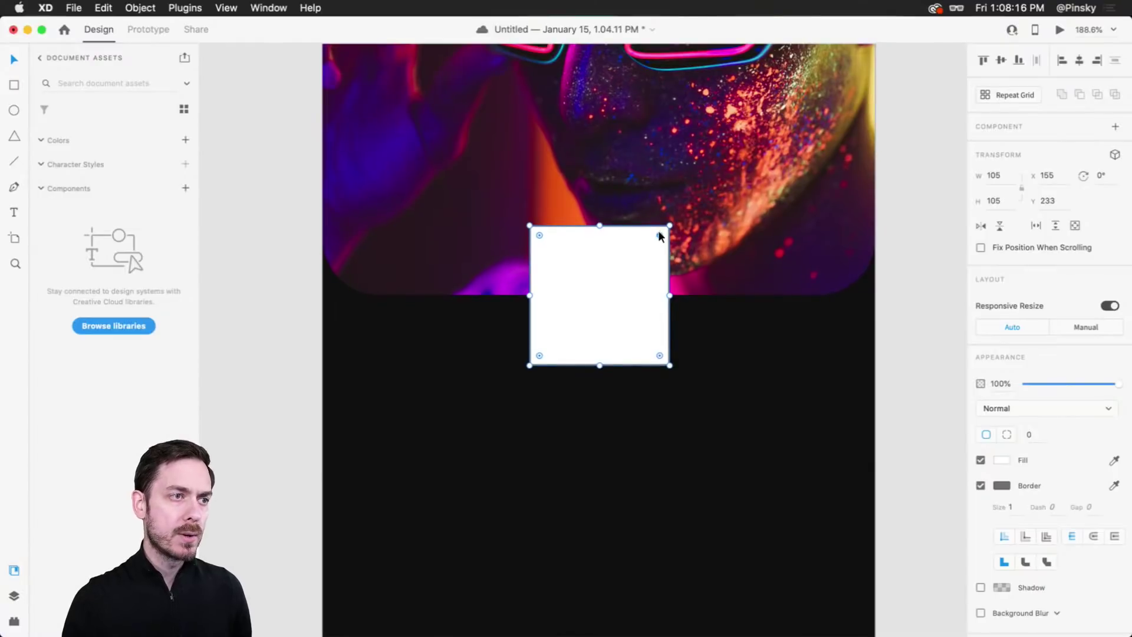
pyautogui.moveTo(658, 232); pyautogui.dragTo(649, 246)
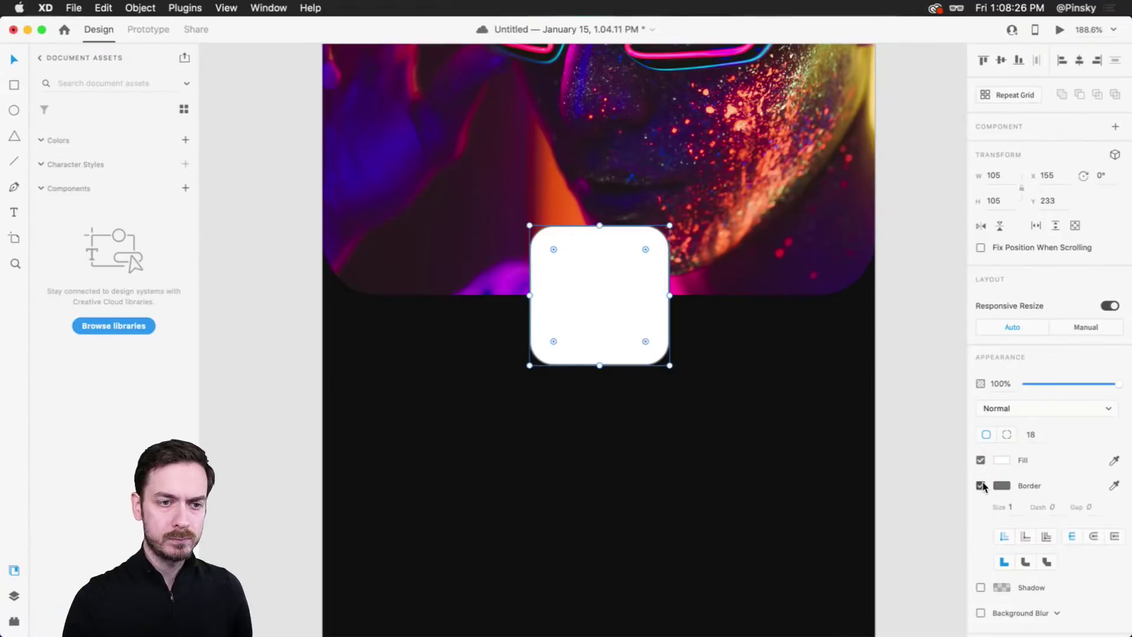
pyautogui.click(981, 486)
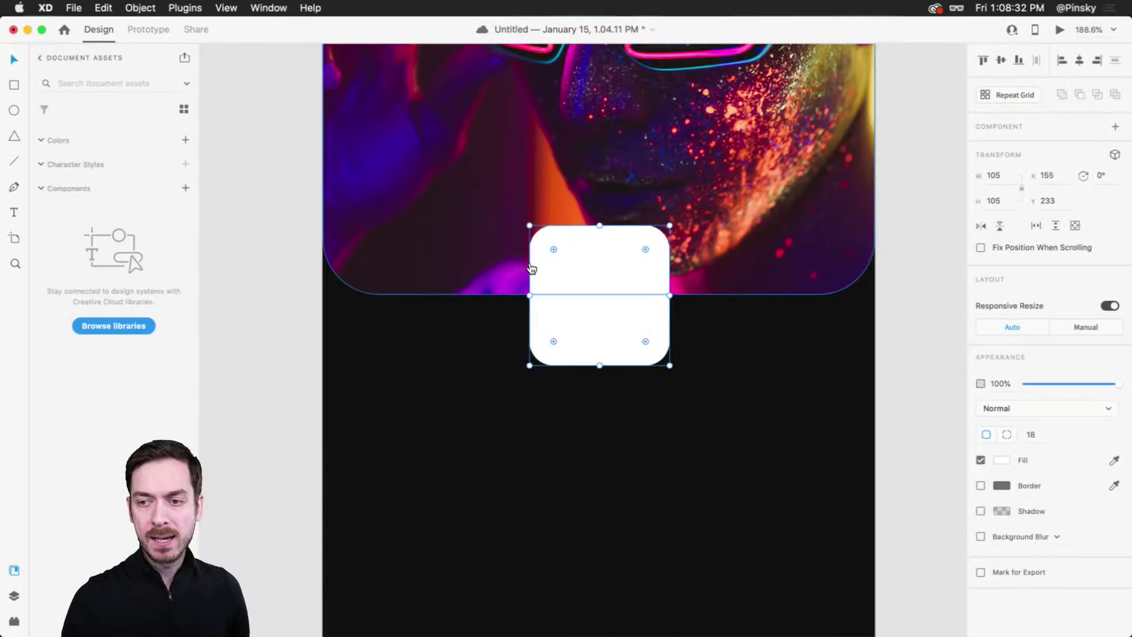
pyautogui.press('super+Tab')
pyautogui.click(793, 434)
pyautogui.moveTo(831, 334); pyautogui.dragTo(614, 277)
pyautogui.press('super+Tab')
pyautogui.press('super+z')
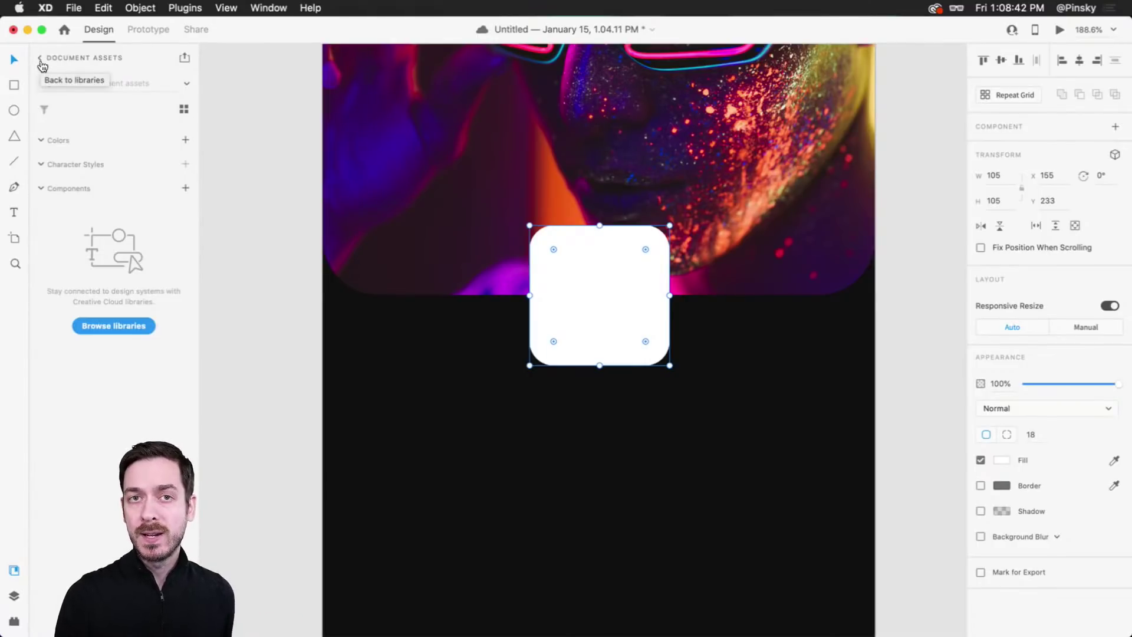
# Step: Open the Toy Faces library, collapse its Black Background group, and show the assets as thumbnails
pyautogui.click(41, 61)
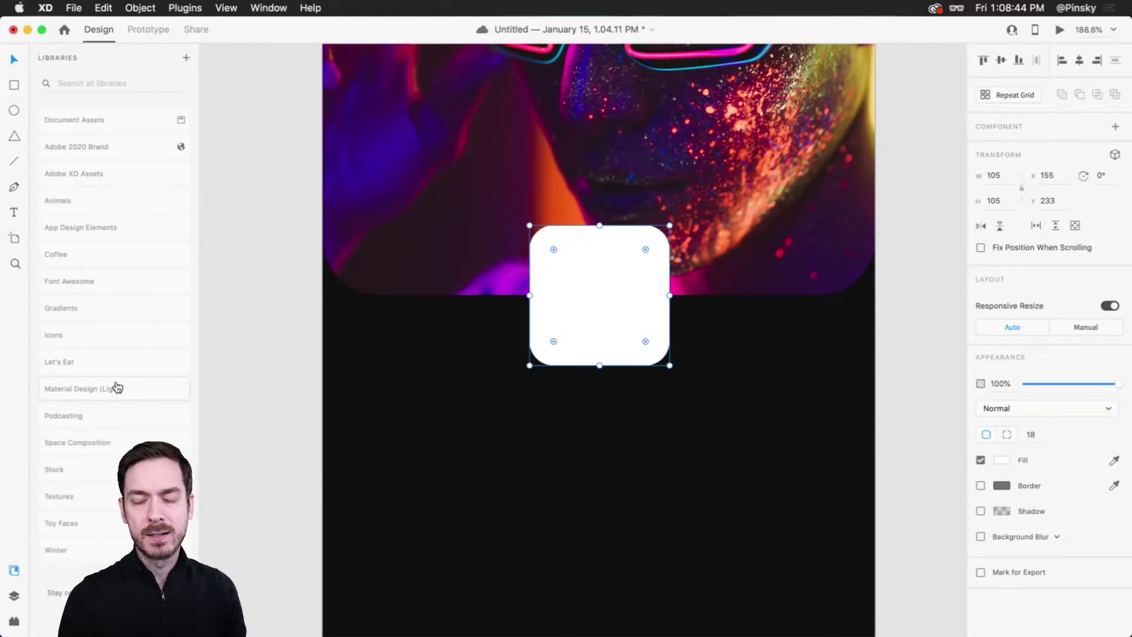
pyautogui.click(82, 522)
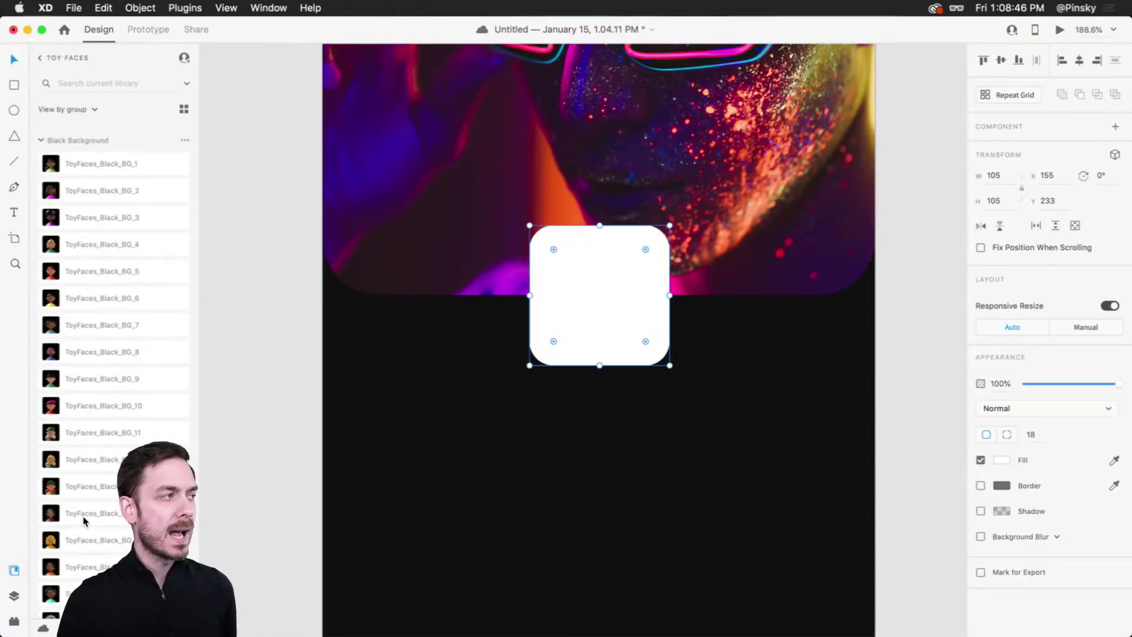
pyautogui.click(41, 140)
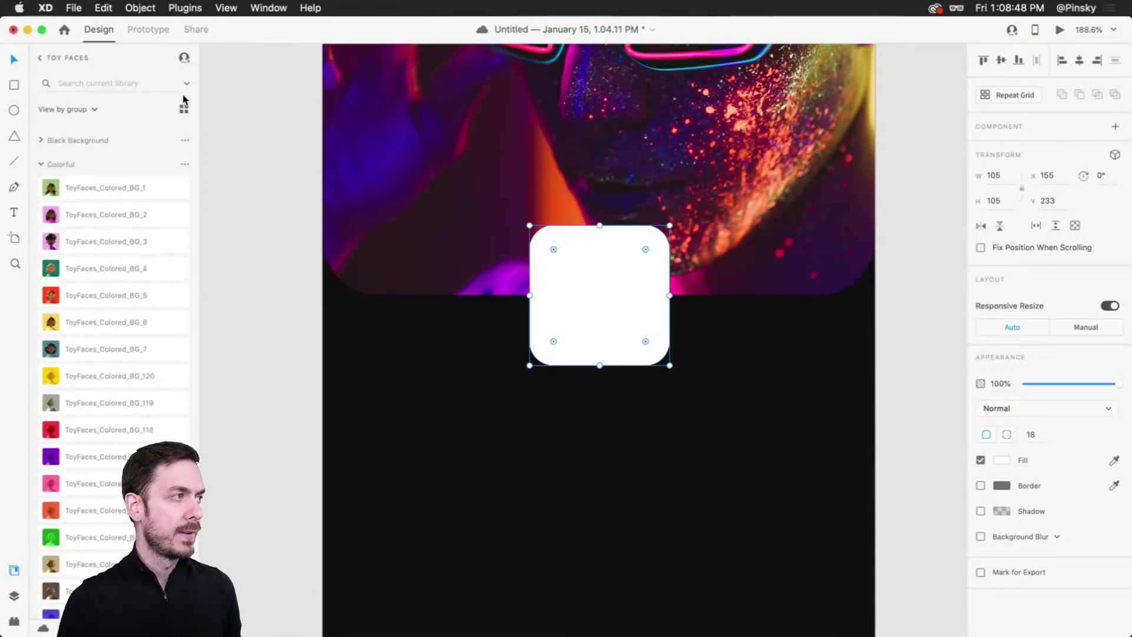
pyautogui.click(184, 108)
# Step: Fill the rounded square with the blue-haired avatar on a pink background and unlink the graphic from the library
pyautogui.scroll(-10, 127, 354)
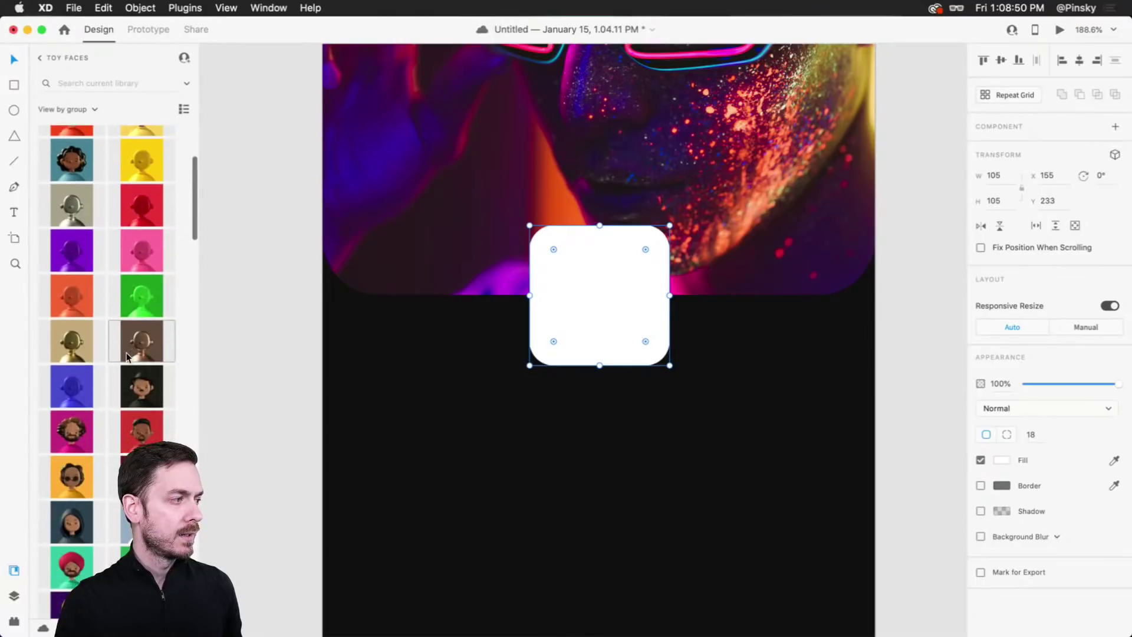
pyautogui.scroll(-1, 124, 361)
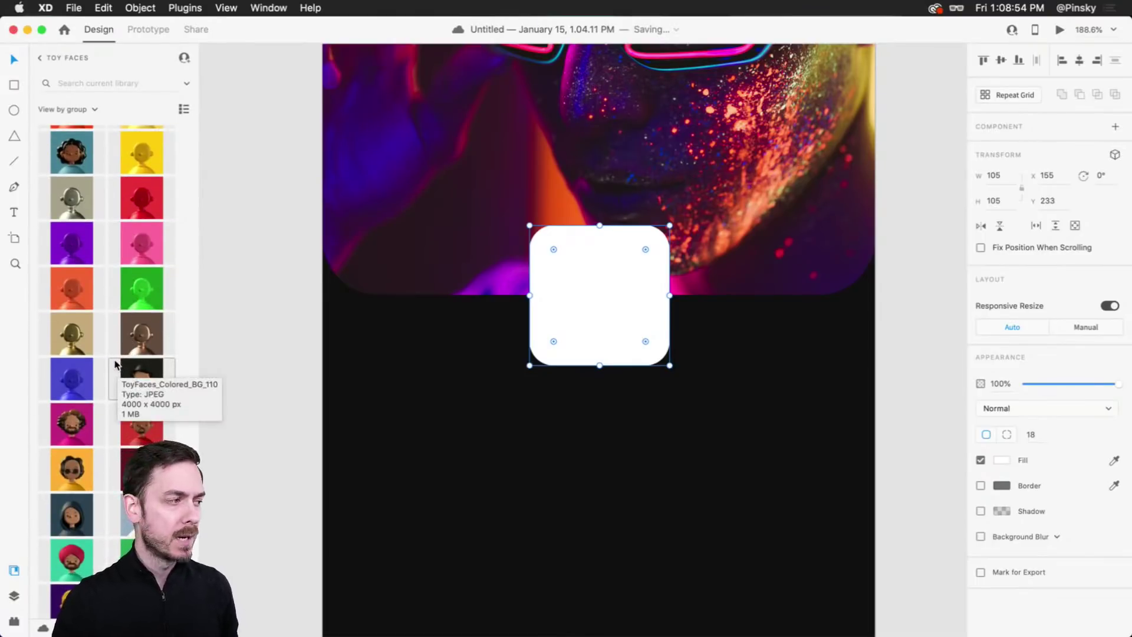
pyautogui.scroll(-15, 118, 365)
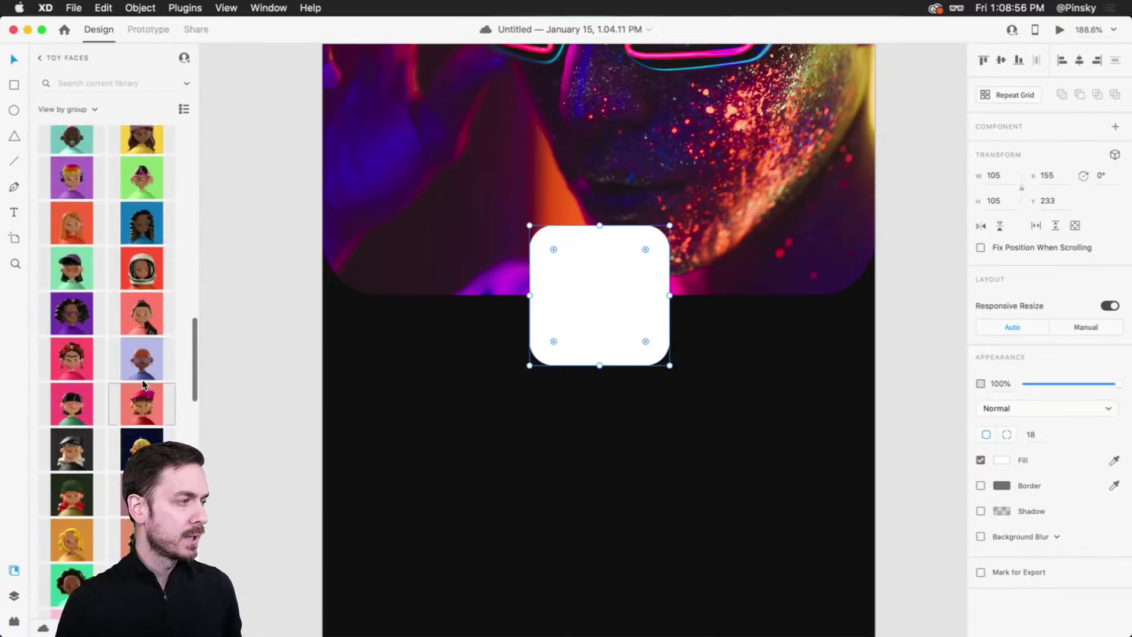
pyautogui.scroll(-2, 144, 383)
pyautogui.scroll(-5, 179, 360)
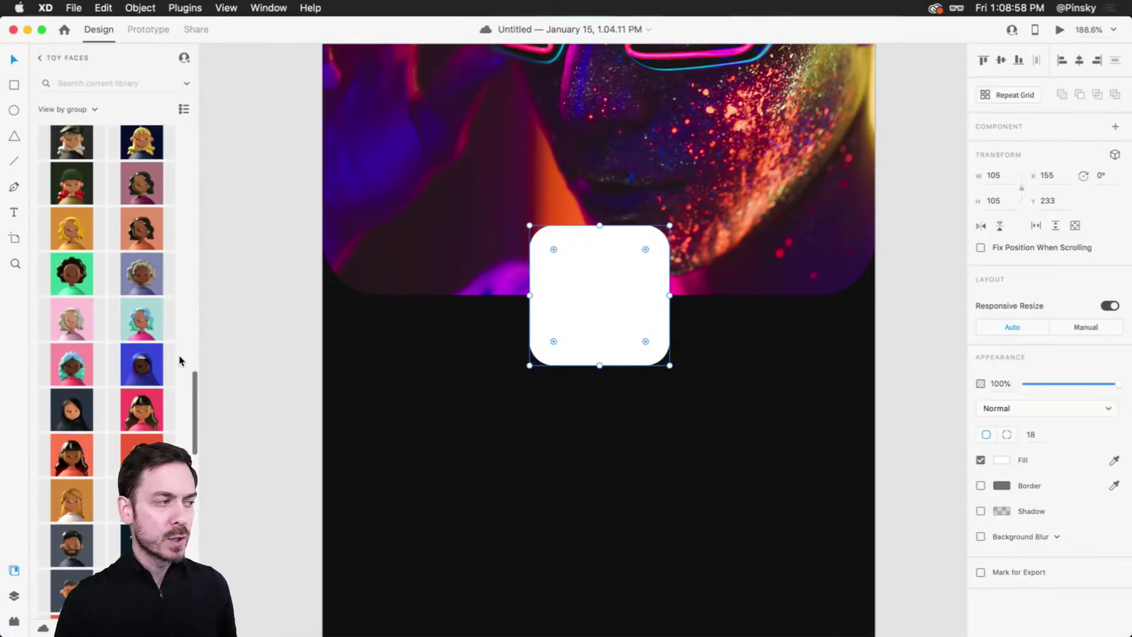
pyautogui.moveTo(88, 357); pyautogui.dragTo(599, 275)
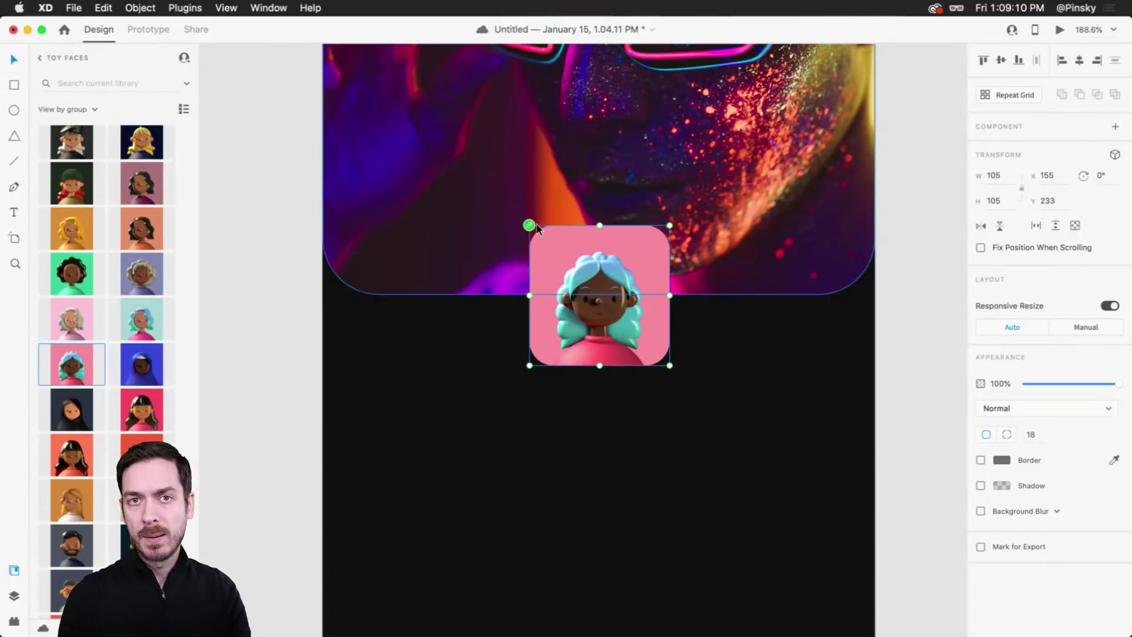
pyautogui.rightClick(560, 243)
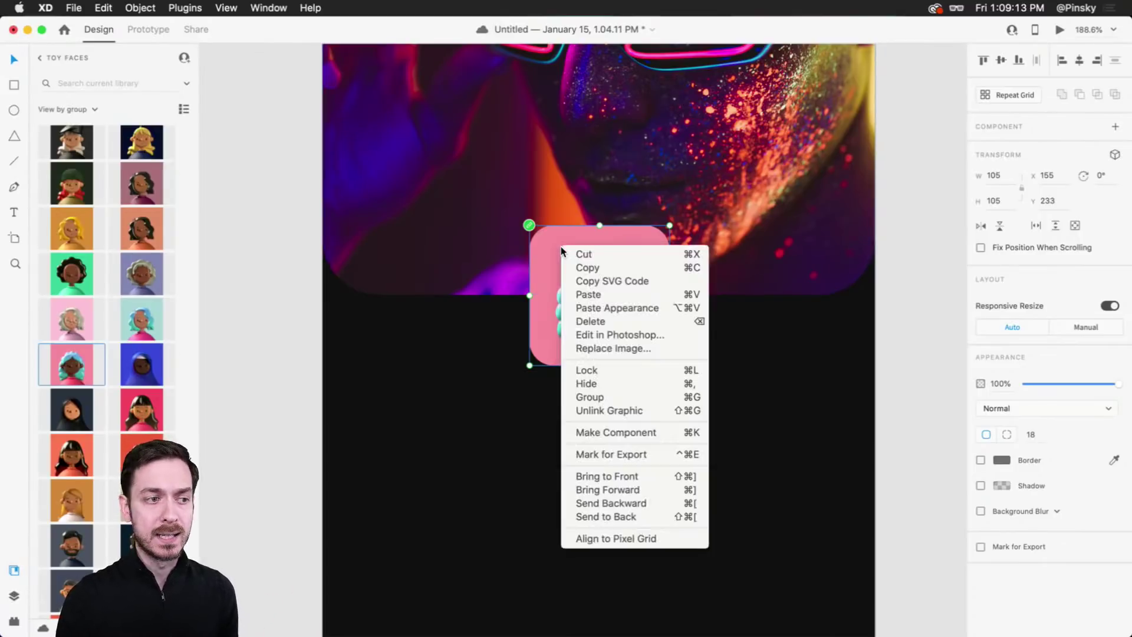
pyautogui.click(629, 408)
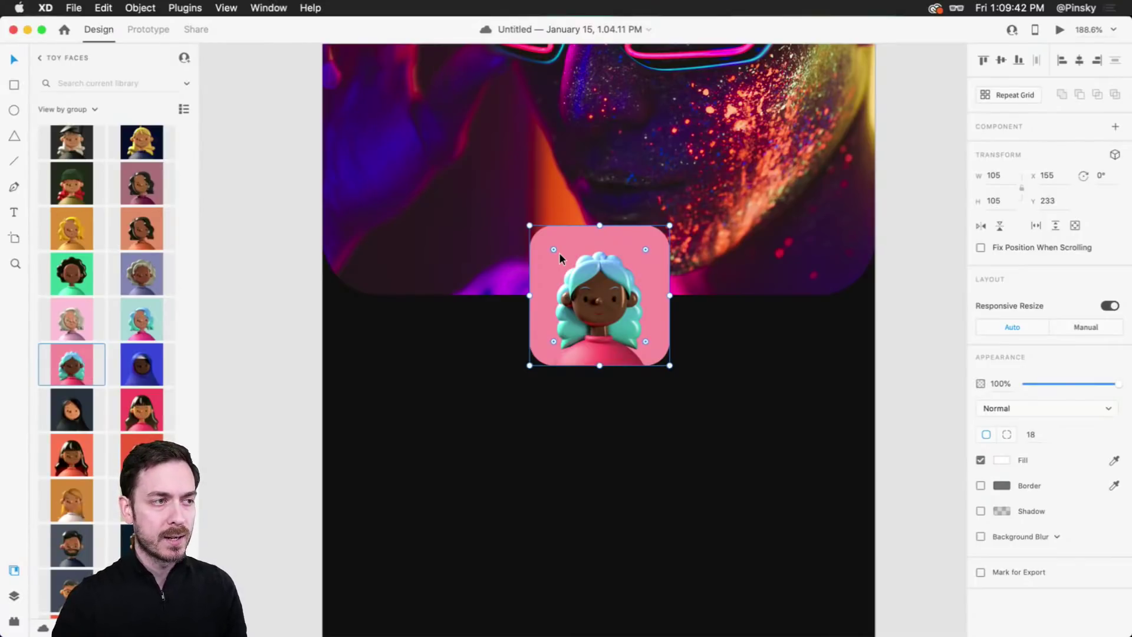
# Step: Give the avatar square a size 4 border in black #000000 at 6% opacity
pyautogui.click(981, 485)
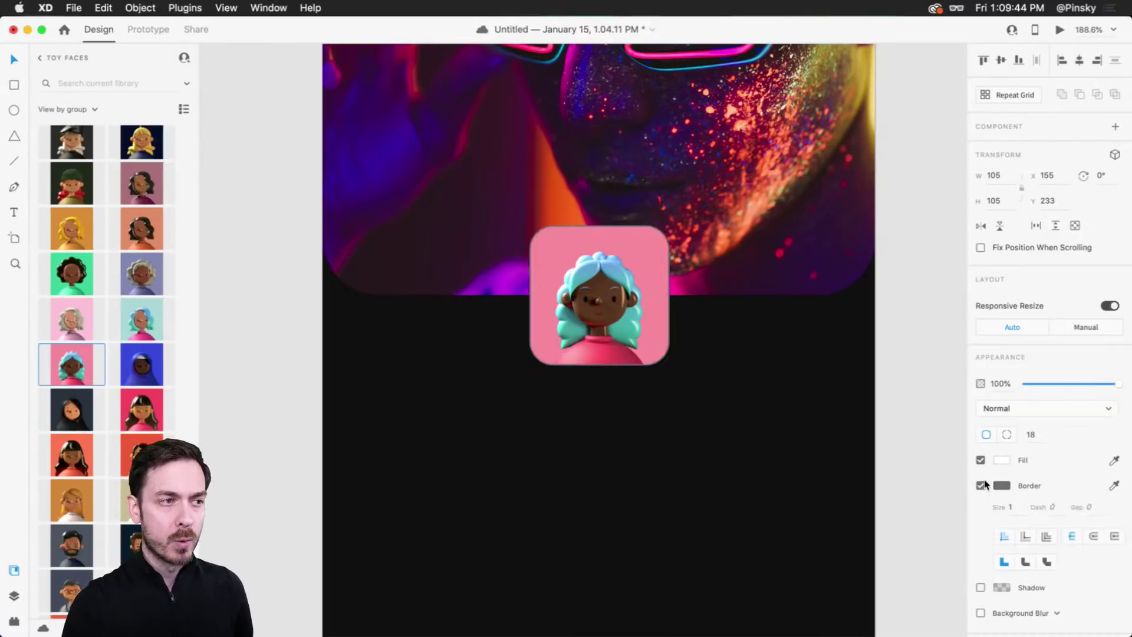
pyautogui.click(1014, 510)
pyautogui.write('4')
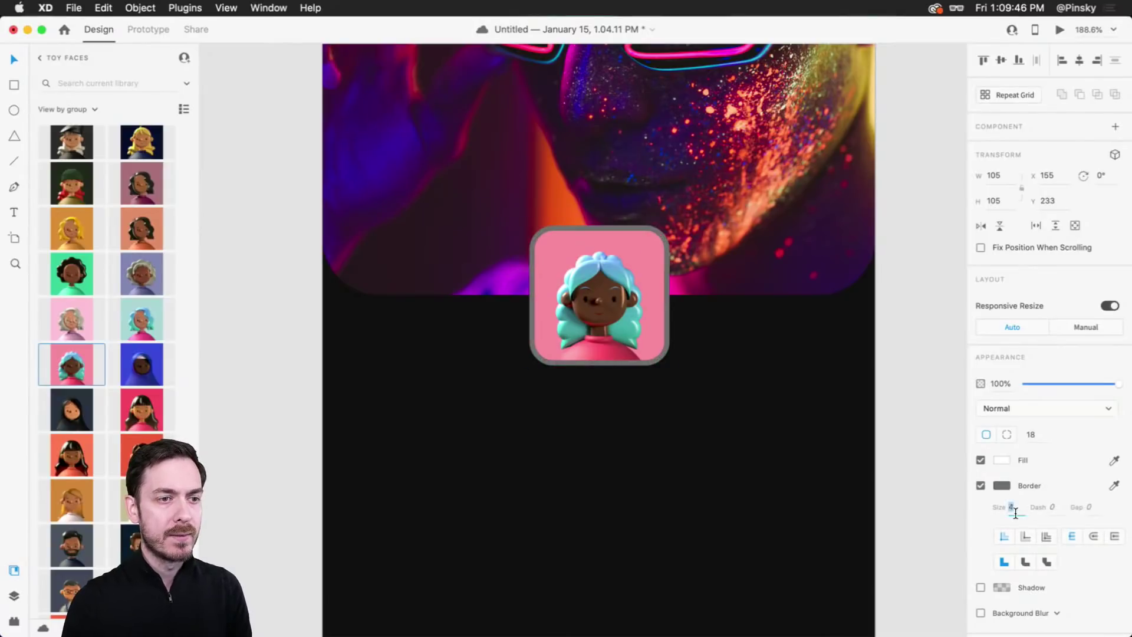
pyautogui.click(1000, 483)
pyautogui.moveTo(885, 472); pyautogui.dragTo(810, 547)
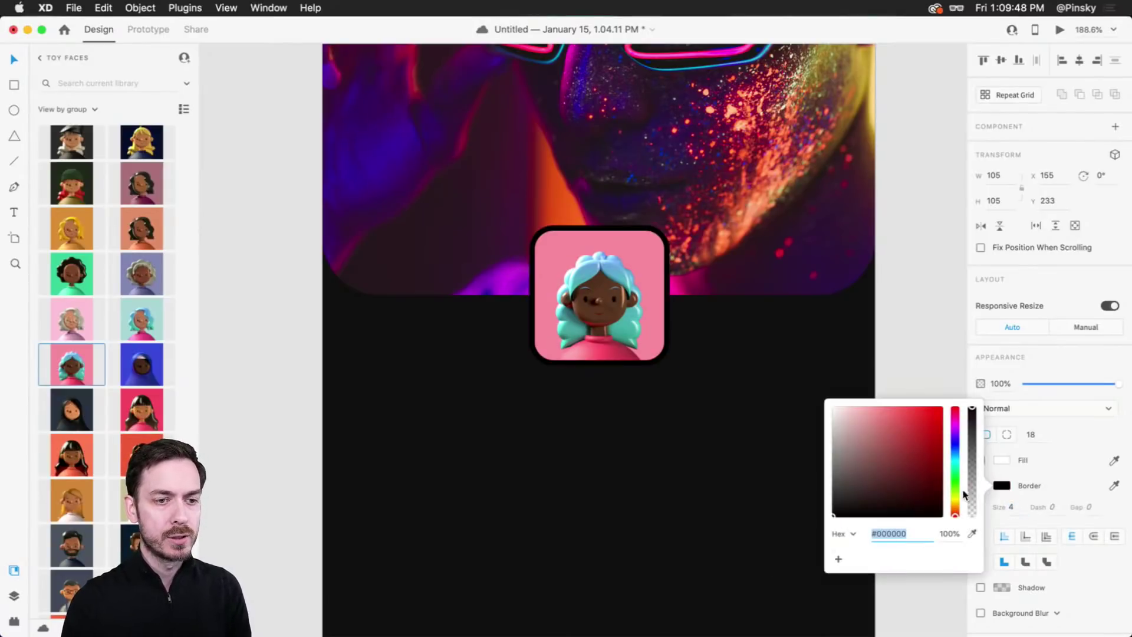
pyautogui.moveTo(972, 413); pyautogui.dragTo(974, 510)
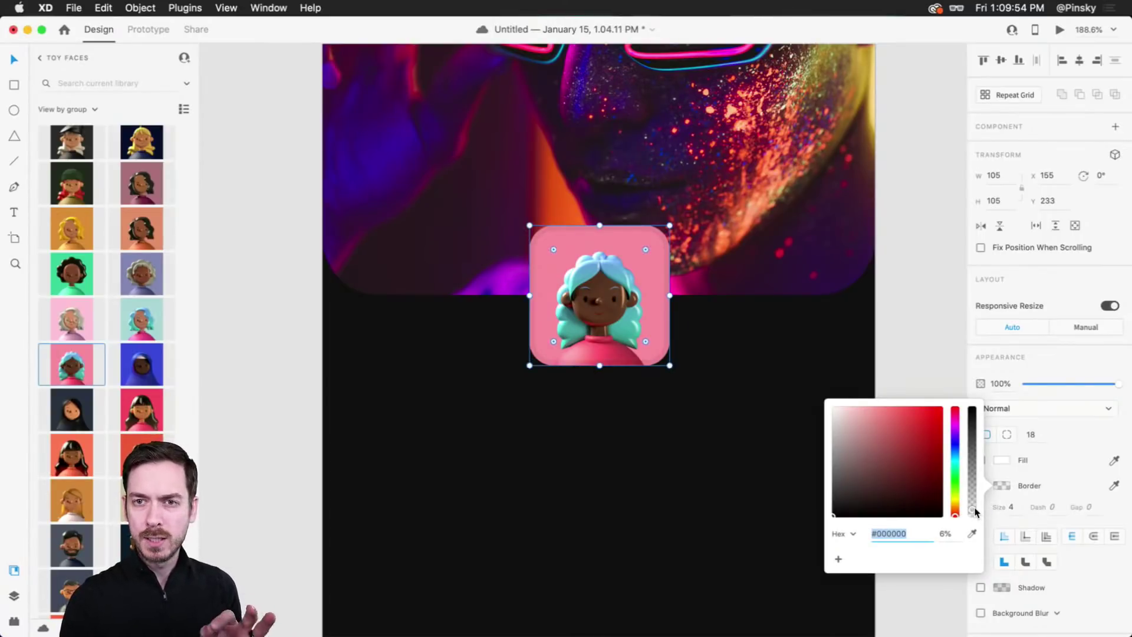
pyautogui.click(1032, 361)
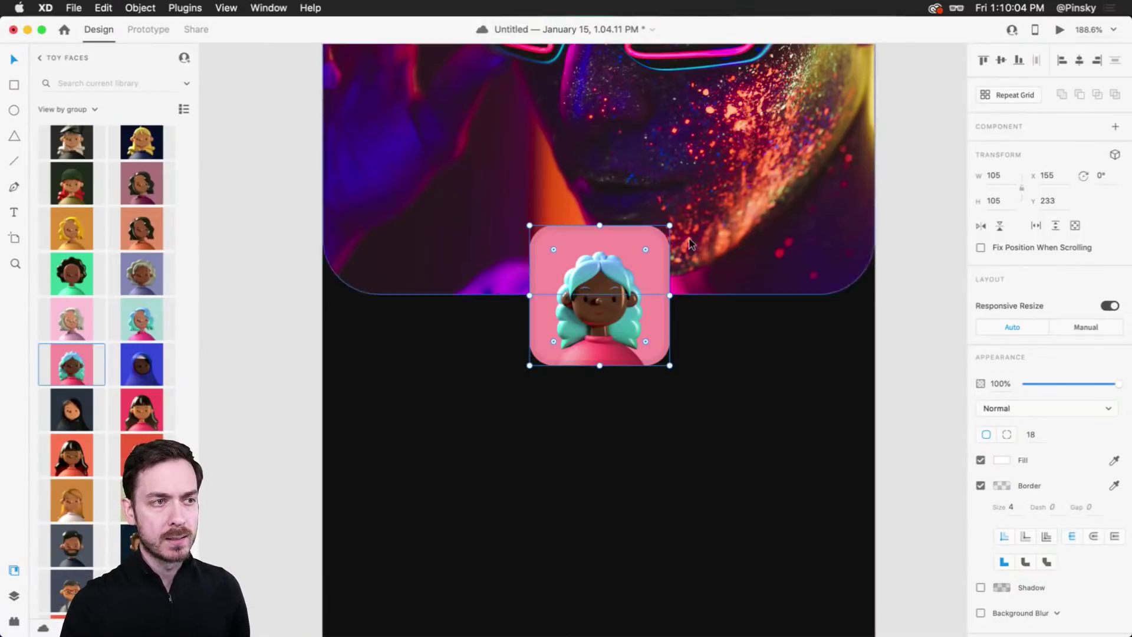
# Step: Make an unfilled duplicate of the avatar square and enlarge it from its centre to 117 × 117
pyautogui.click(981, 460)
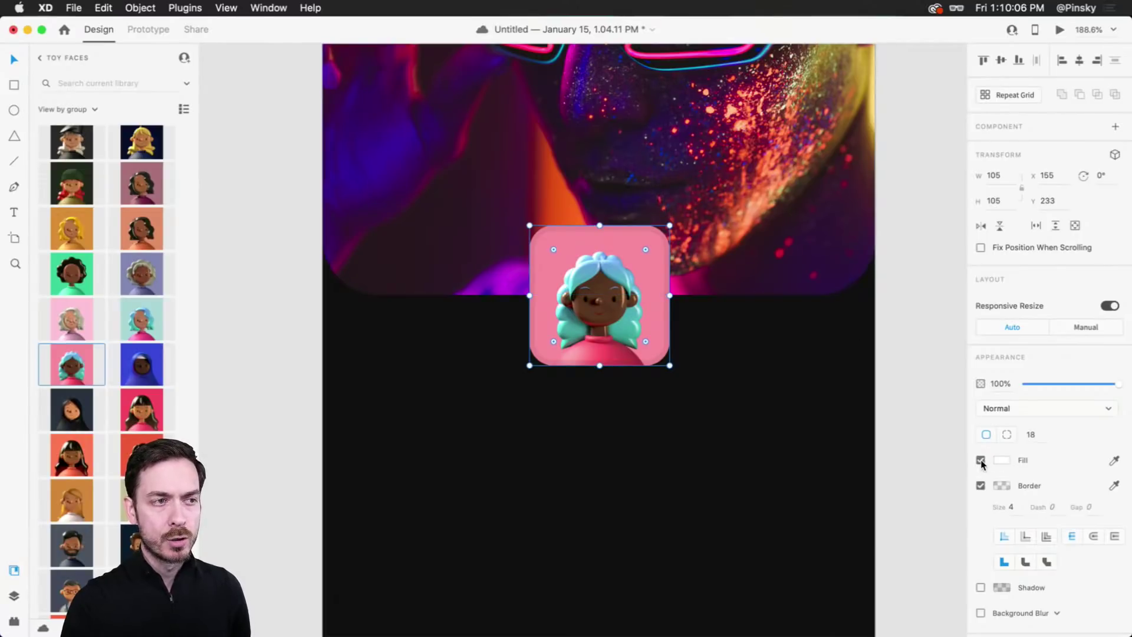
pyautogui.moveTo(670, 294); pyautogui.dragTo(677, 217)
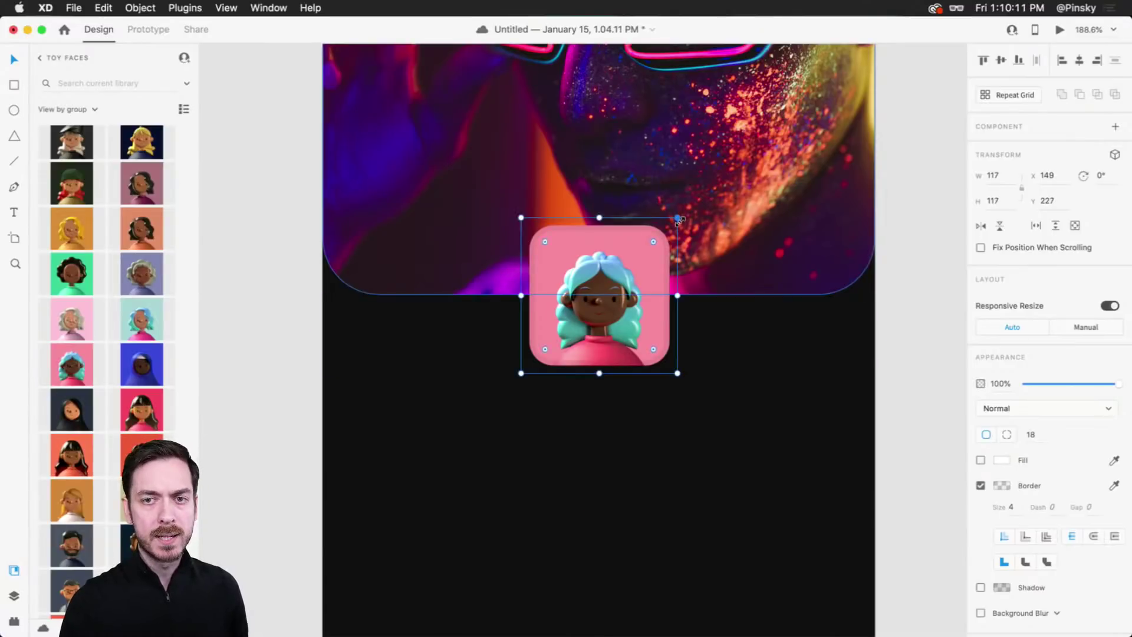
# Step: Recolor the outer square's border to nearly opaque bright pink #ED1883 and deselect it
pyautogui.click(1002, 485)
pyautogui.click(956, 417)
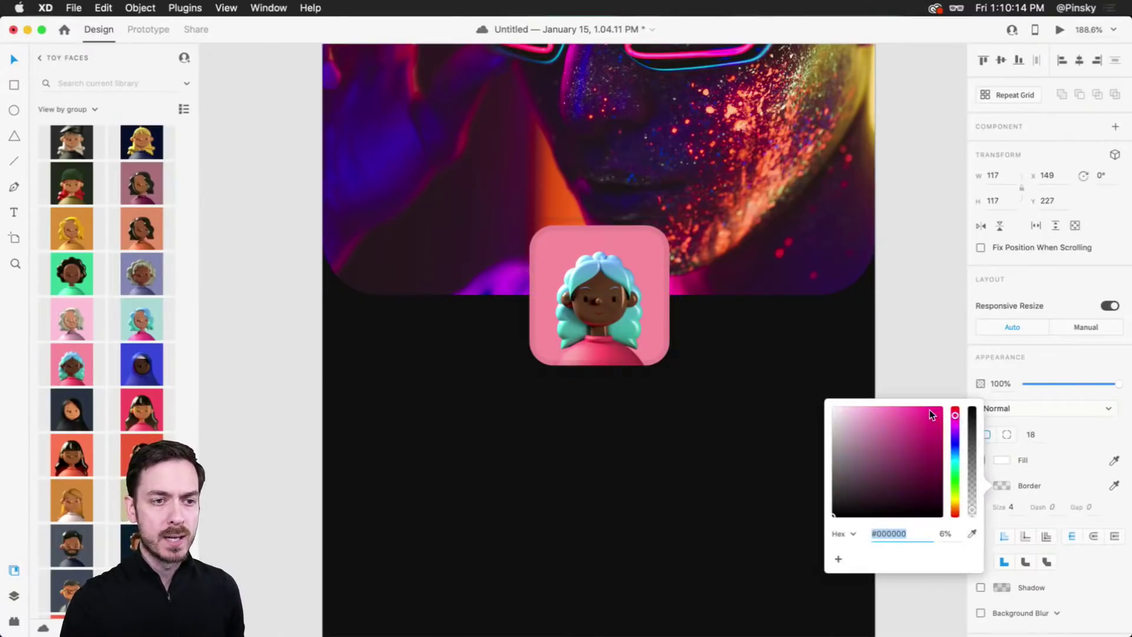
pyautogui.click(931, 413)
pyautogui.click(972, 407)
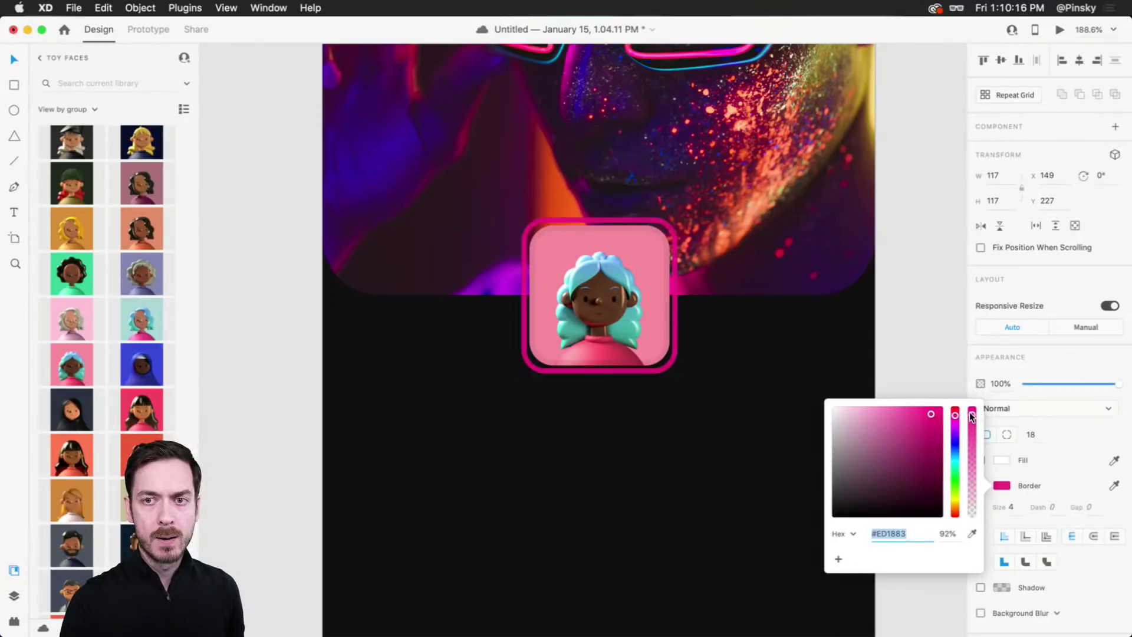
pyautogui.click(931, 48)
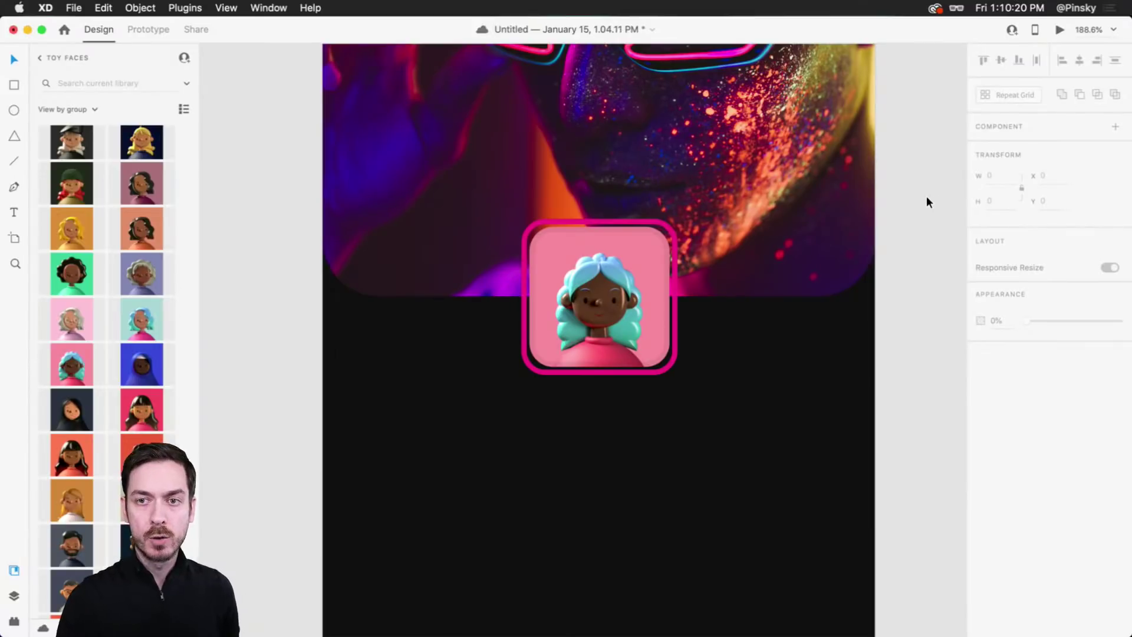
# Step: Place the ungrouped avatar with glasses and a red sweater from the library and move it beside the artboard
pyautogui.scroll(-10, 136, 342)
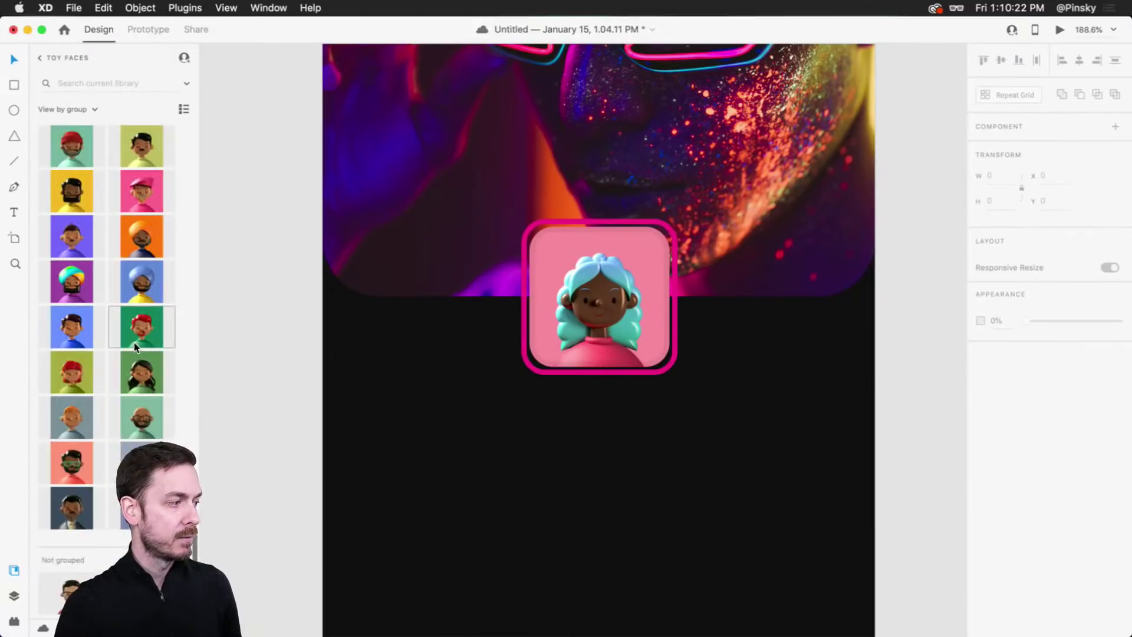
pyautogui.moveTo(71, 589); pyautogui.dragTo(516, 452)
pyautogui.scroll(-5, 682, 503)
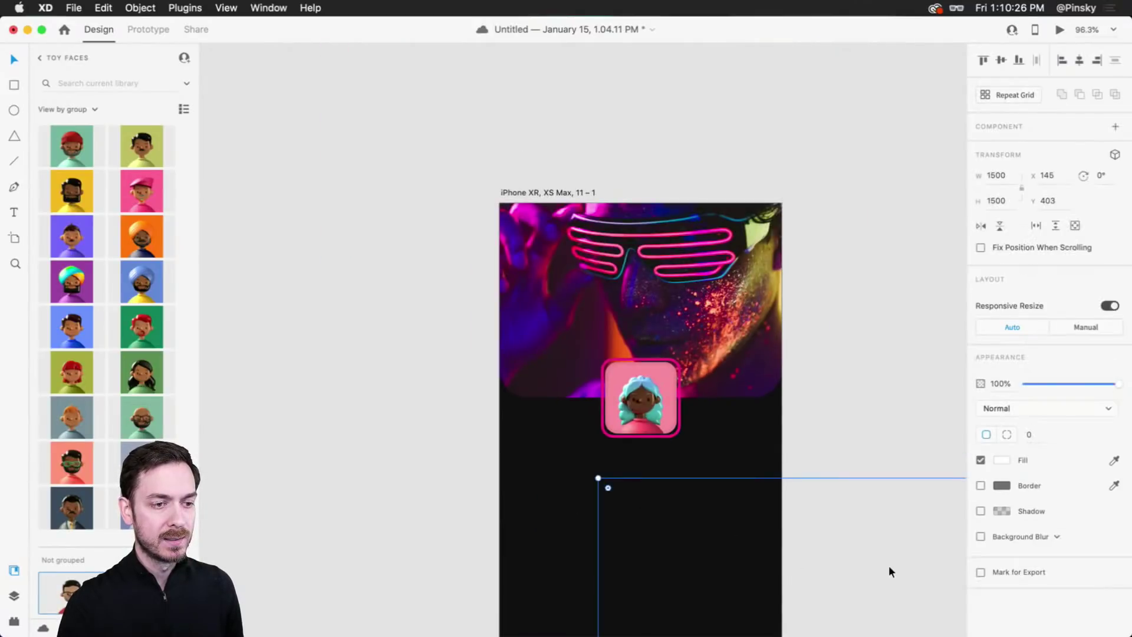
pyautogui.scroll(-6, 883, 574)
pyautogui.hscroll(5, 882, 573)
pyautogui.scroll(-5, 701, 445)
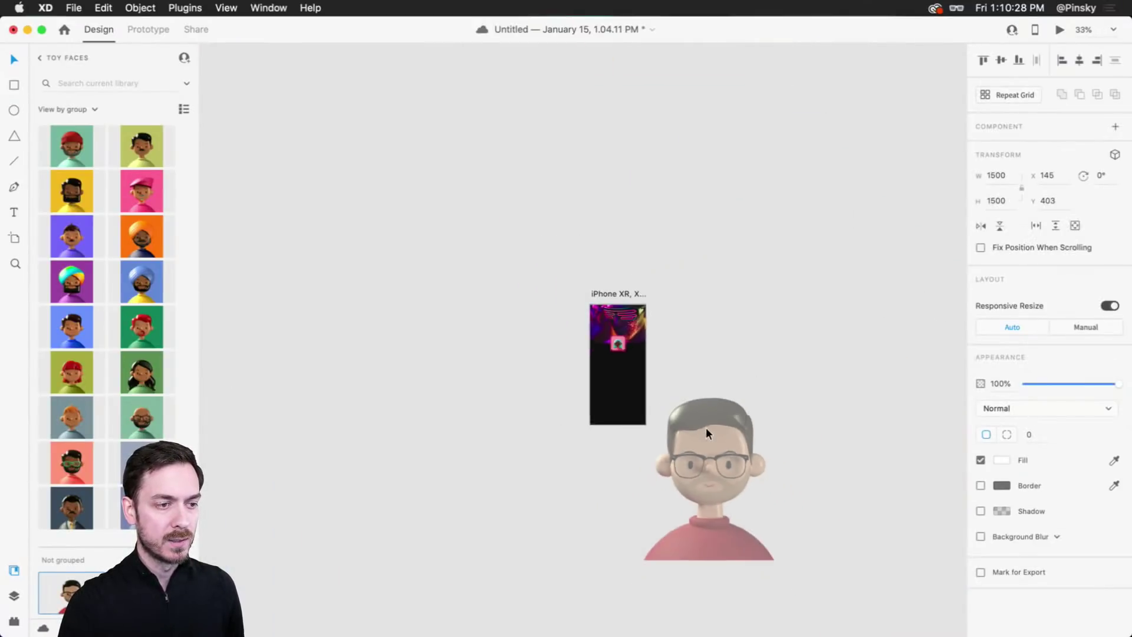
pyautogui.moveTo(706, 434); pyautogui.dragTo(832, 297)
# Step: Inspect the large avatar with glasses up close and delete it from the canvas
pyautogui.scroll(5, 873, 339)
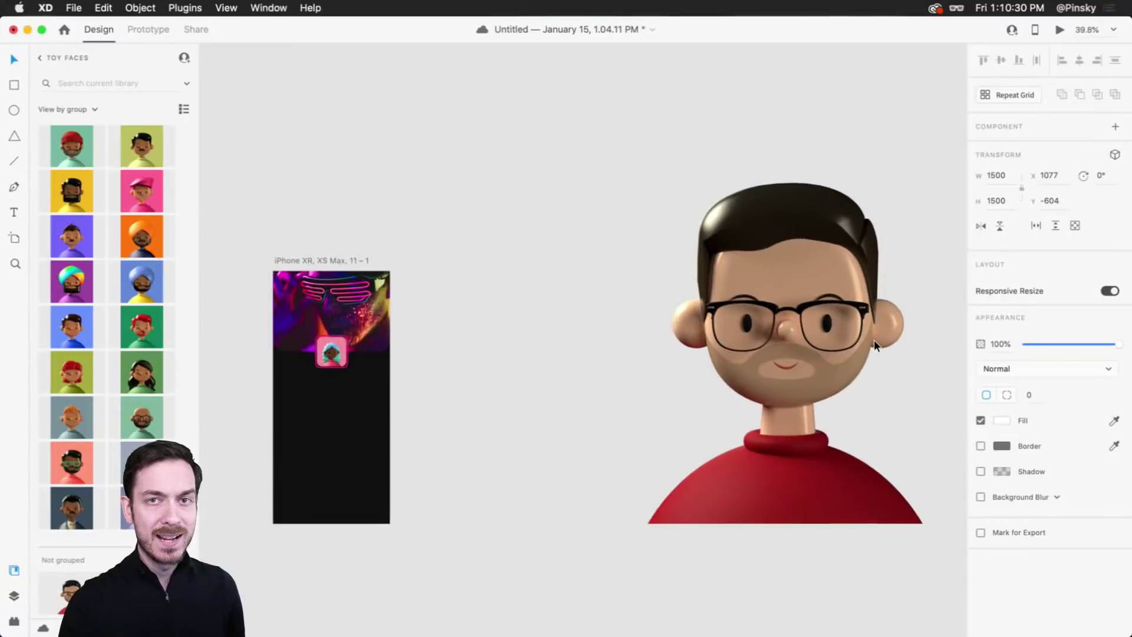
pyautogui.moveTo(874, 339); pyautogui.dragTo(788, 334)
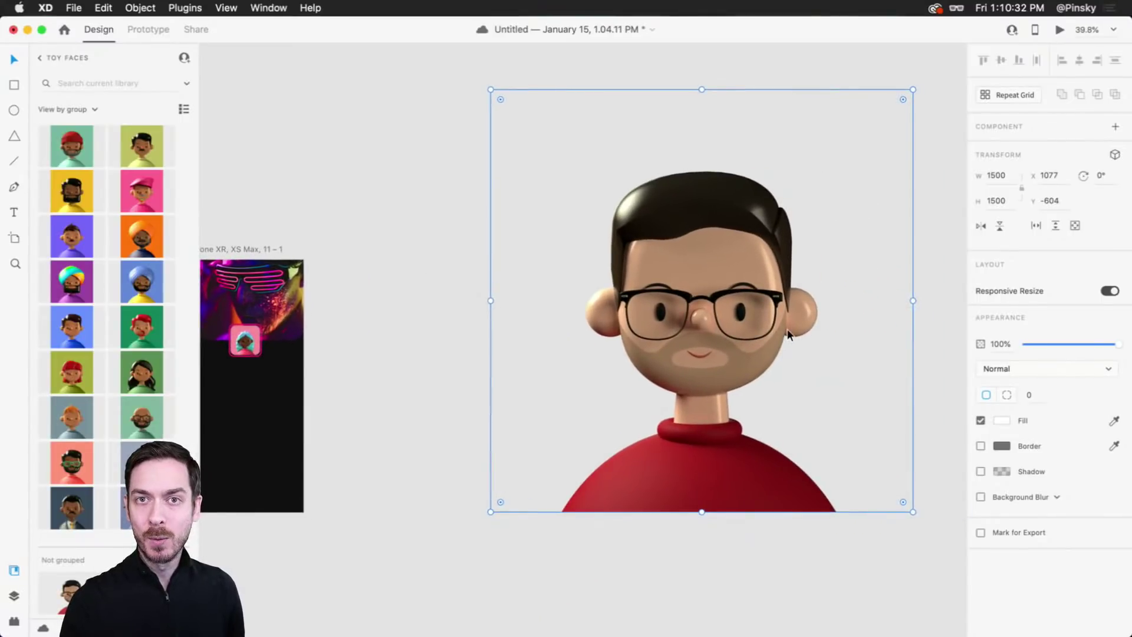
pyautogui.scroll(3, 788, 328)
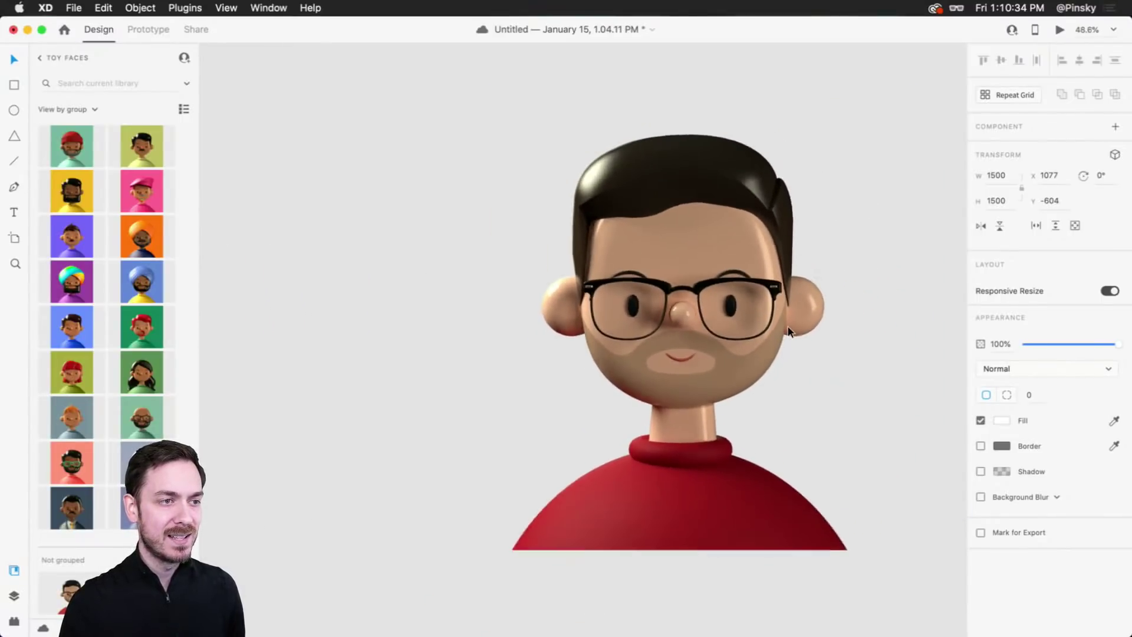
pyautogui.scroll(-2, 789, 329)
pyautogui.moveTo(792, 325); pyautogui.dragTo(752, 329)
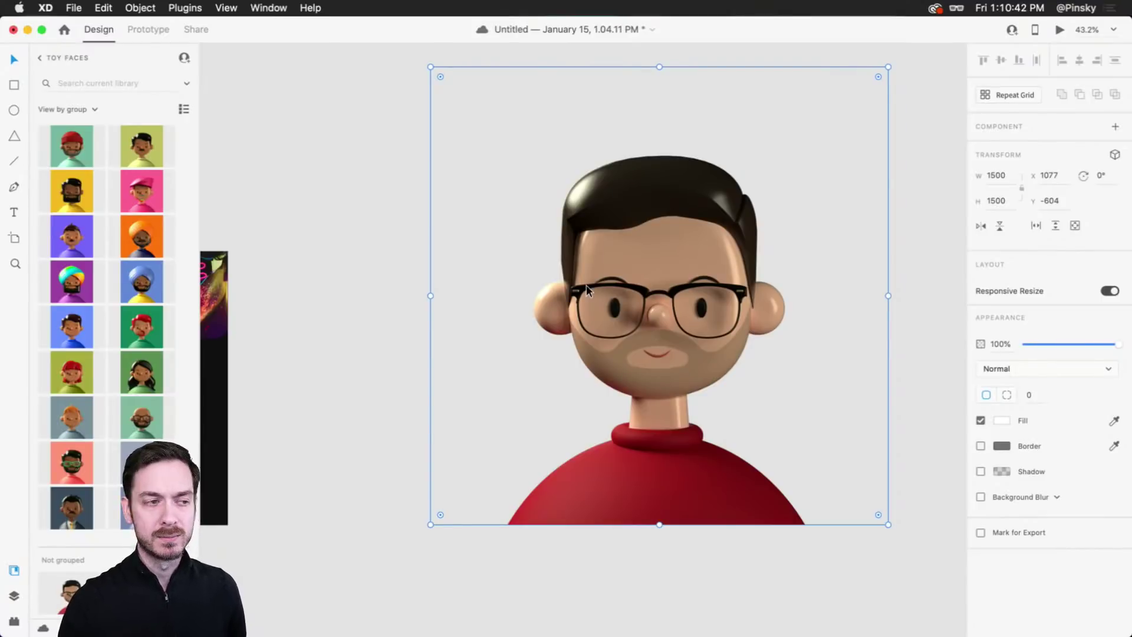
pyautogui.press('Delete')
# Step: Increase the corner radius of the pink outline square around the avatar to 23
pyautogui.hscroll(-6, 573, 292)
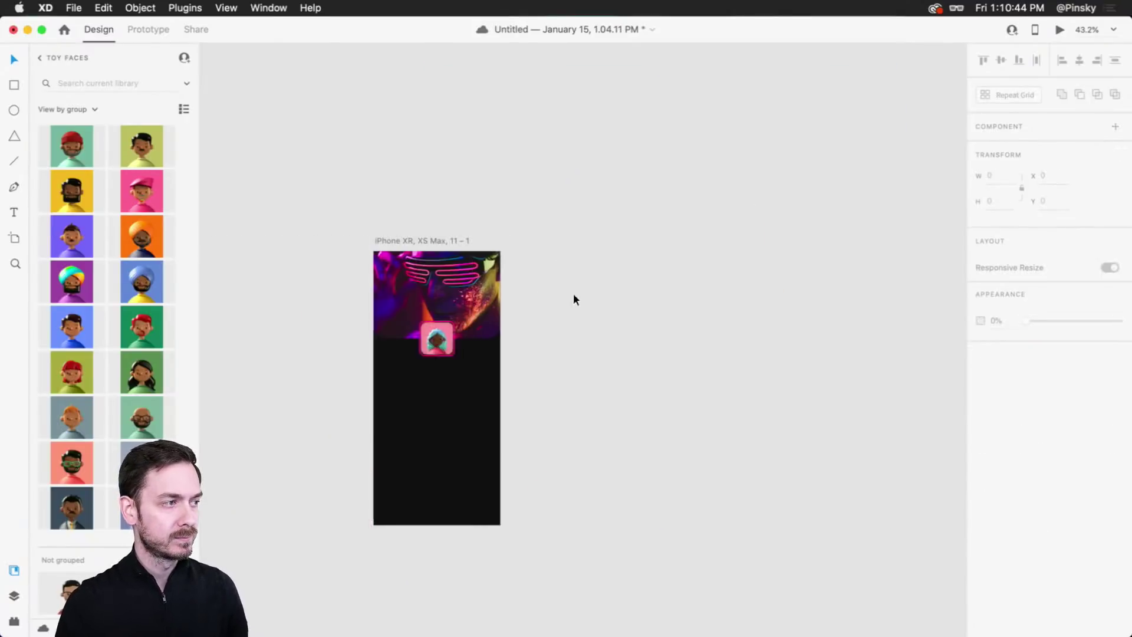
pyautogui.scroll(10, 498, 348)
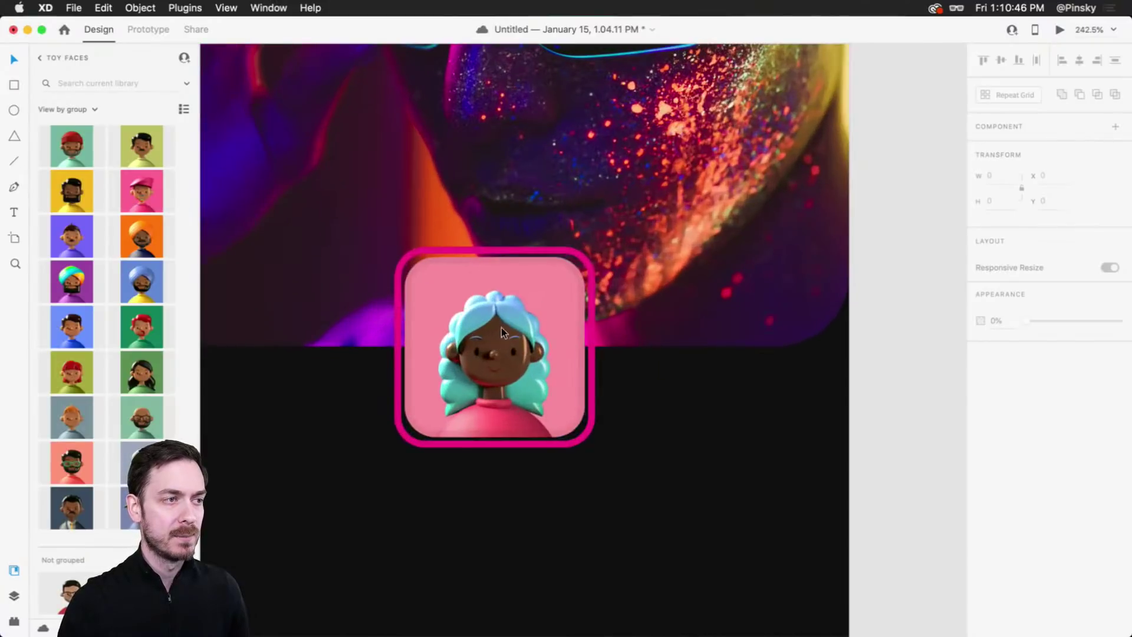
pyautogui.moveTo(576, 308); pyautogui.dragTo(599, 300)
pyautogui.click(606, 217)
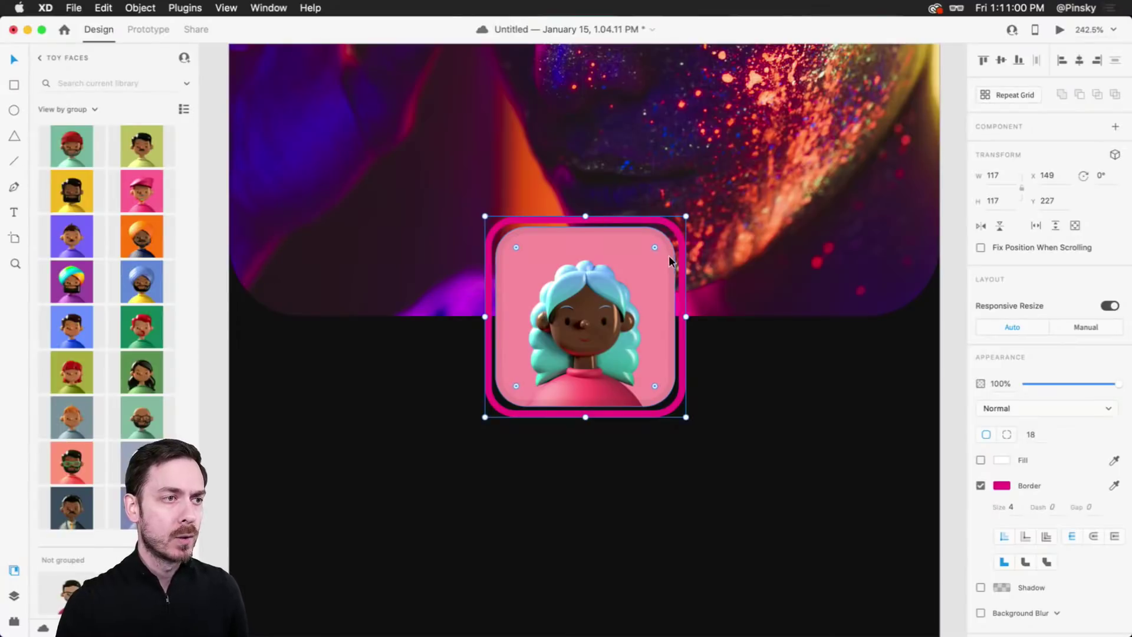
pyautogui.moveTo(655, 247); pyautogui.dragTo(647, 255)
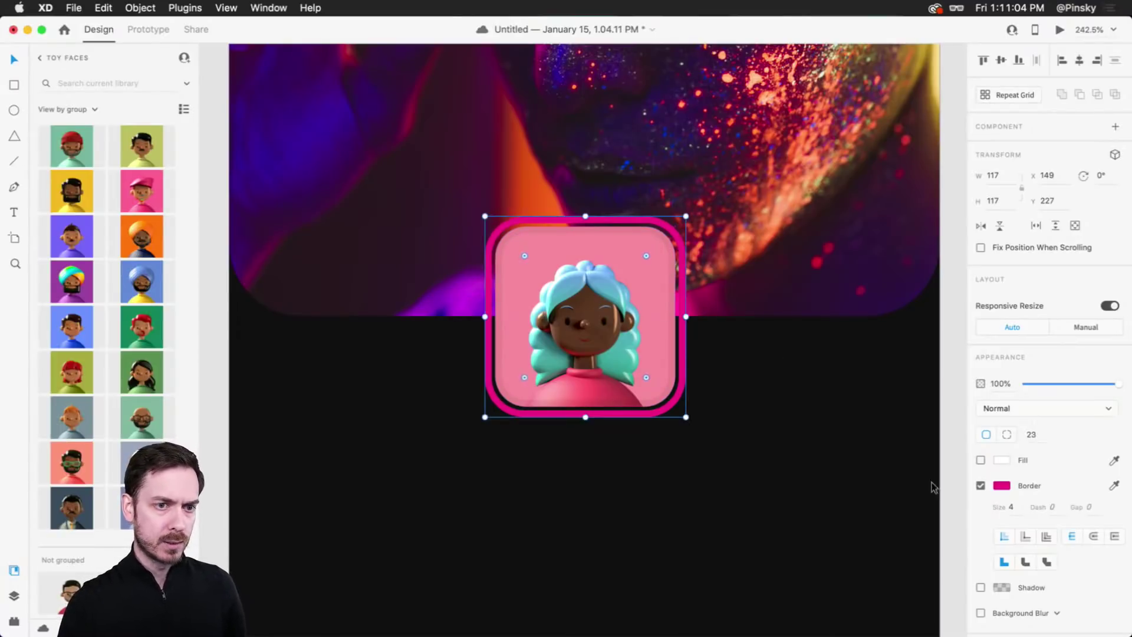
# Step: Recolor the outline's border to #ED186A and reduce its size to 3, keeping the outline at 100% opacity
pyautogui.click(1002, 486)
pyautogui.moveTo(958, 415); pyautogui.dragTo(957, 417)
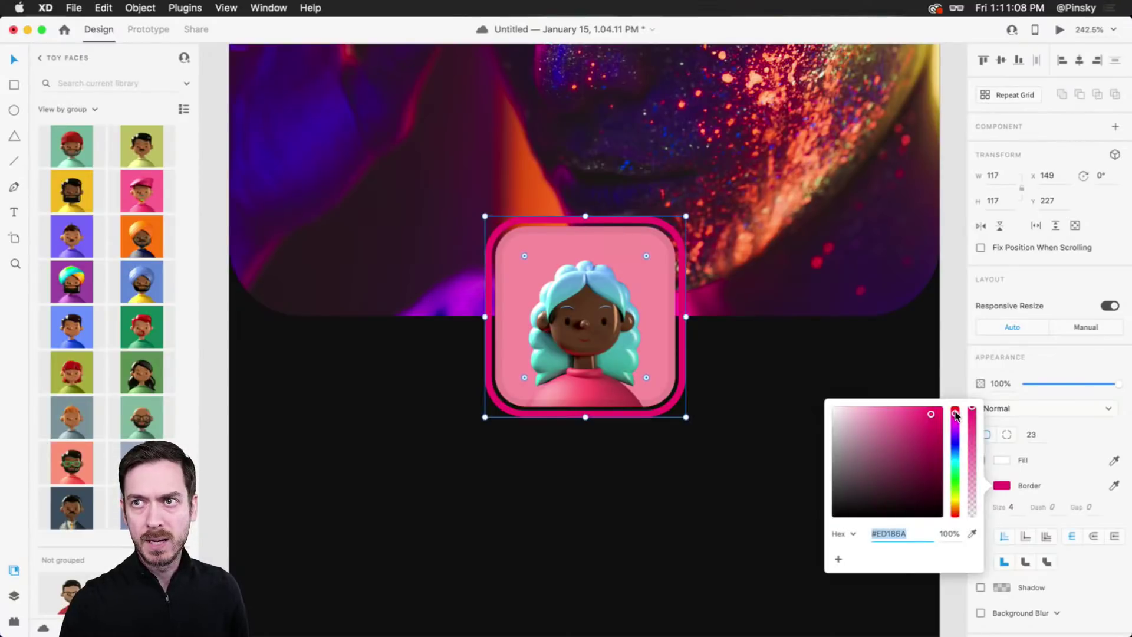
pyautogui.click(1056, 384)
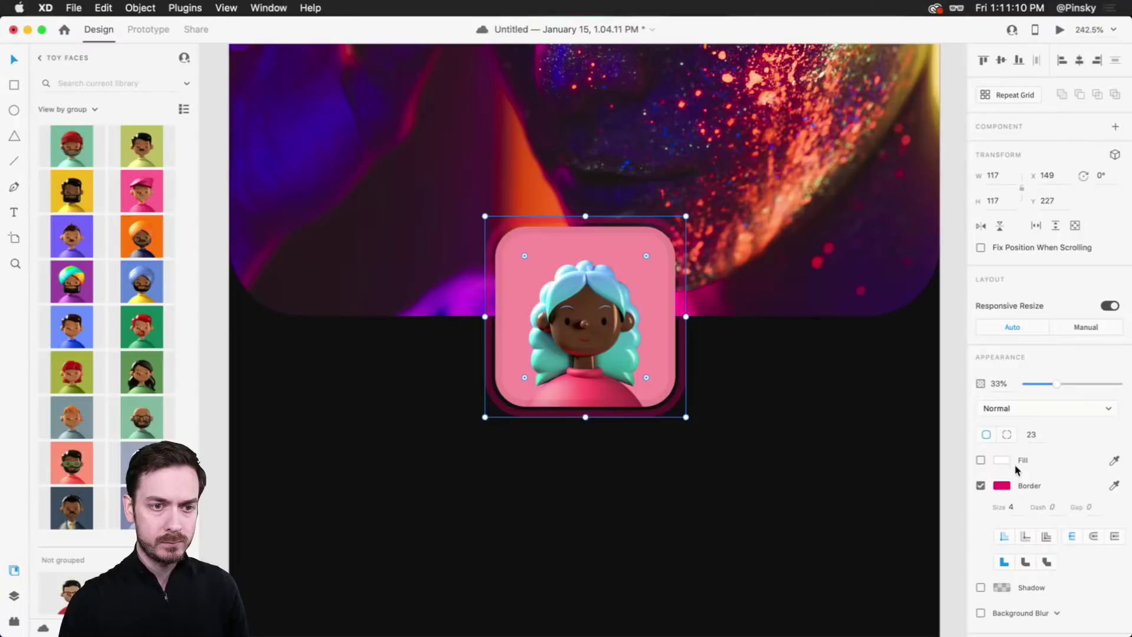
pyautogui.click(1018, 513)
pyautogui.press('Down')
pyautogui.moveTo(1057, 384); pyautogui.dragTo(1123, 386)
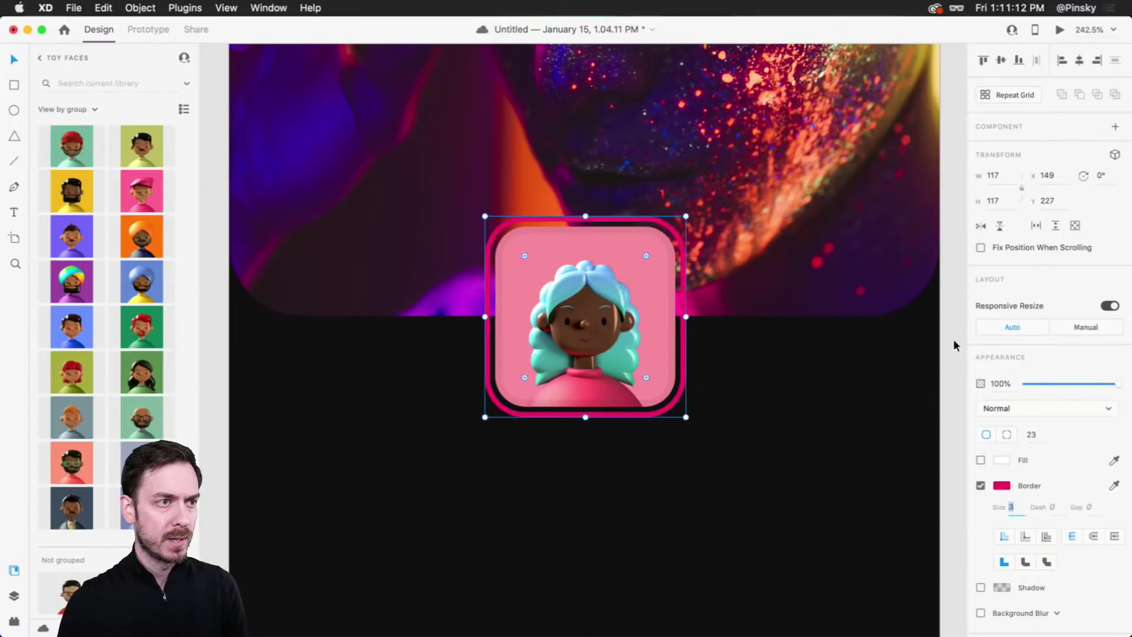
# Step: Shrink the pink outline from its centre to 115 × 115, set its corner radius to 22 and deselect it
pyautogui.moveTo(686, 216); pyautogui.dragTo(684, 218)
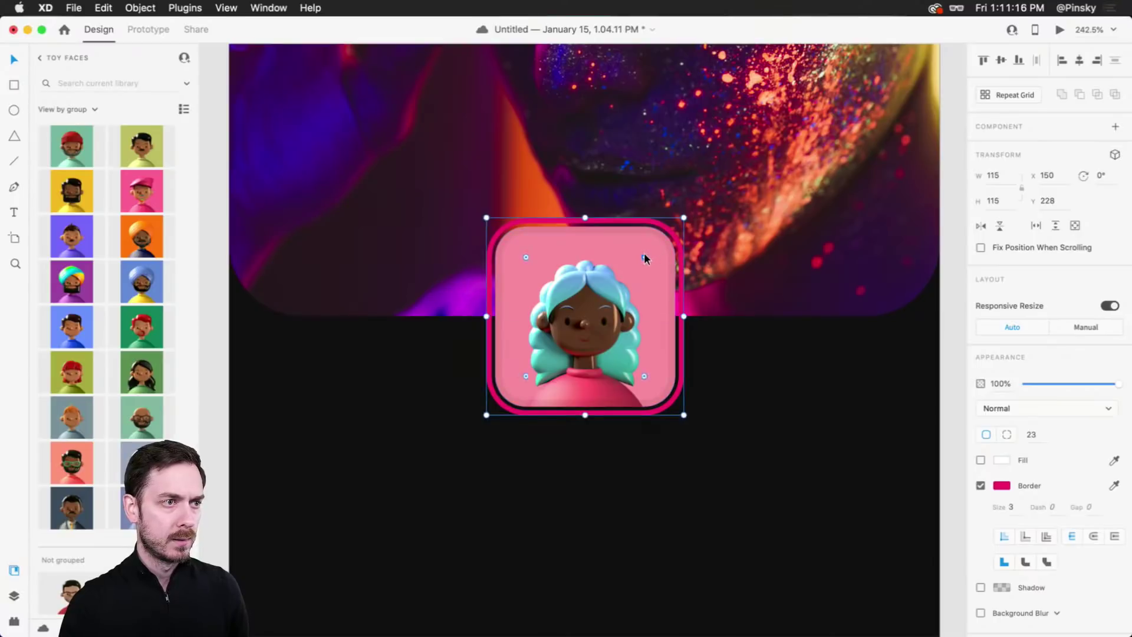
pyautogui.moveTo(645, 257); pyautogui.dragTo(647, 249)
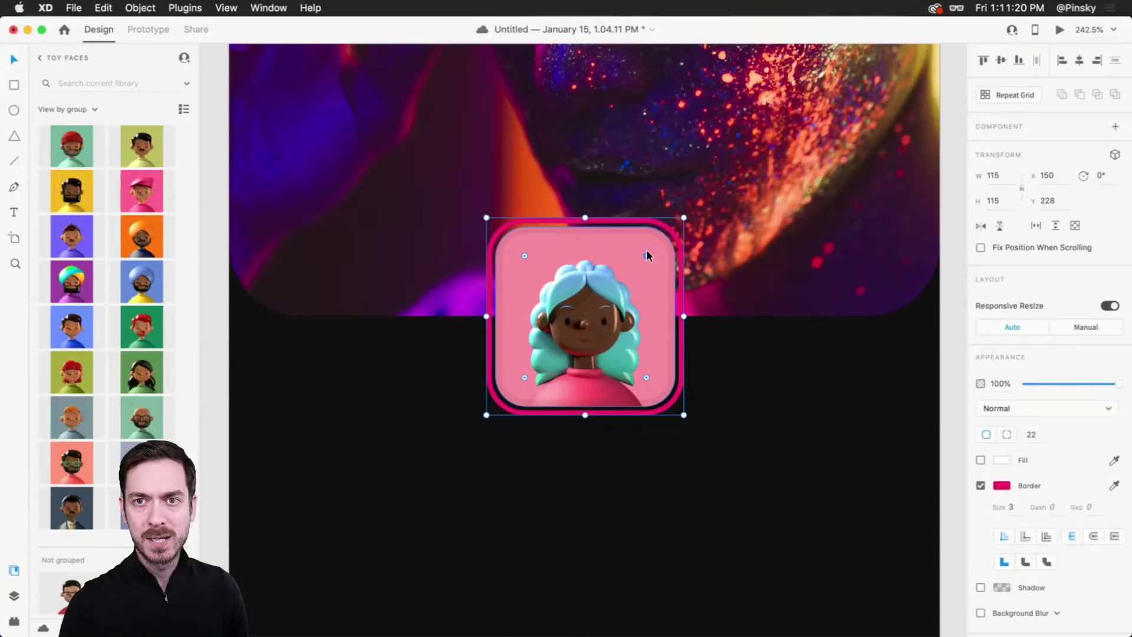
pyautogui.click(819, 436)
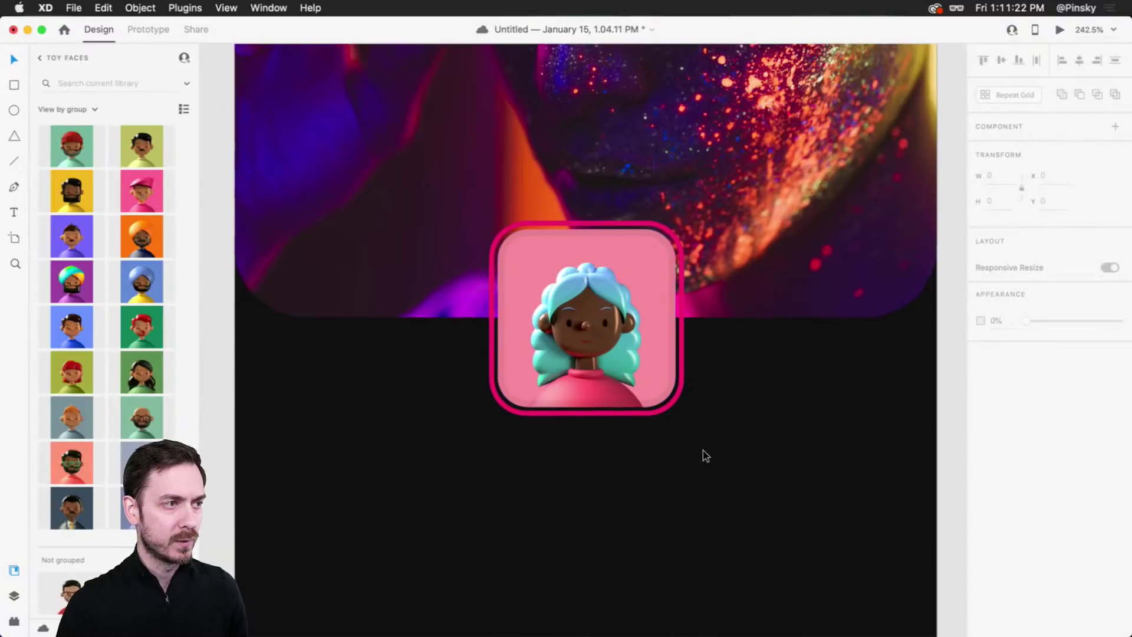
# Step: Group the avatar square with its pink outline and name the group Avatar
pyautogui.scroll(-5, 701, 452)
pyautogui.scroll(3, 710, 456)
pyautogui.scroll(-5, 713, 457)
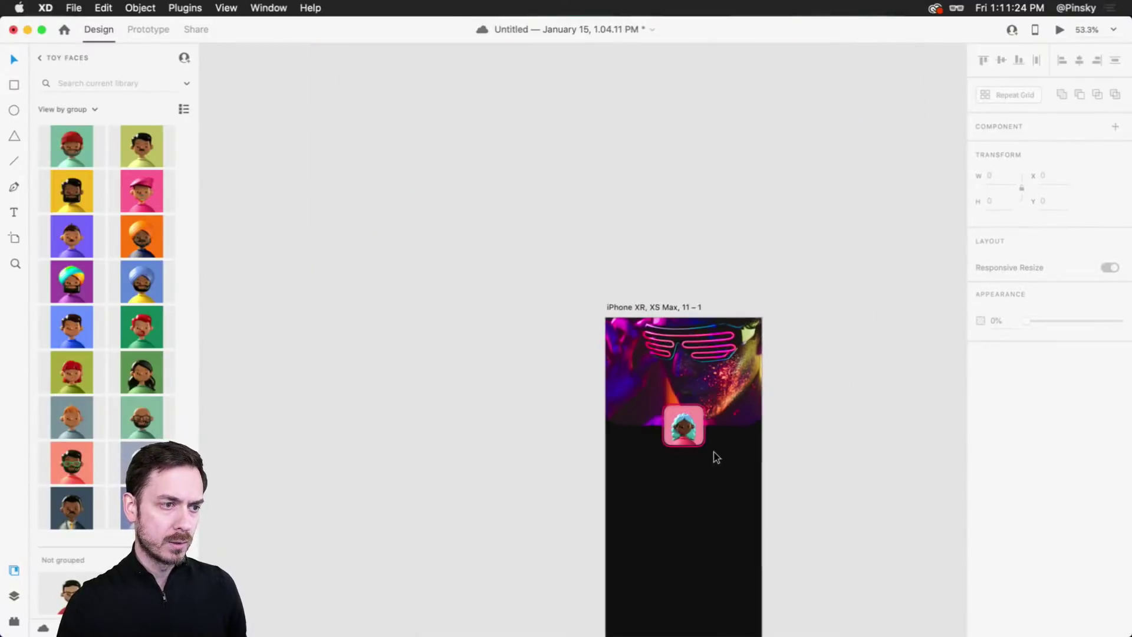
pyautogui.scroll(3, 715, 457)
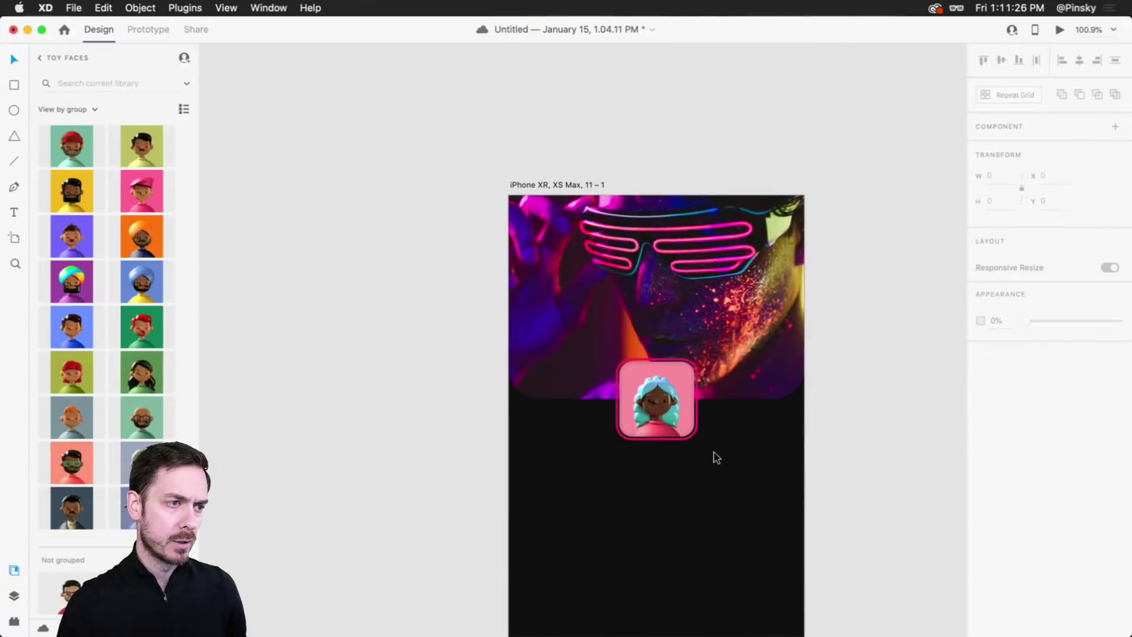
pyautogui.moveTo(716, 438); pyautogui.dragTo(646, 416)
pyautogui.press('super+y')
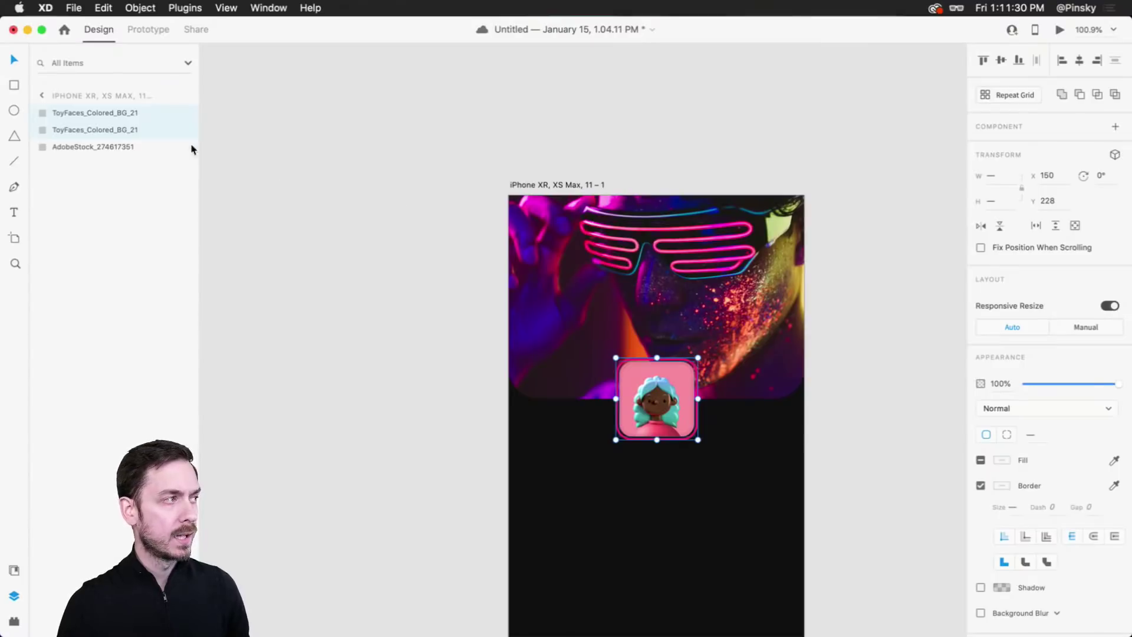
pyautogui.press('super+g')
pyautogui.doubleClick(64, 115)
pyautogui.write('A')
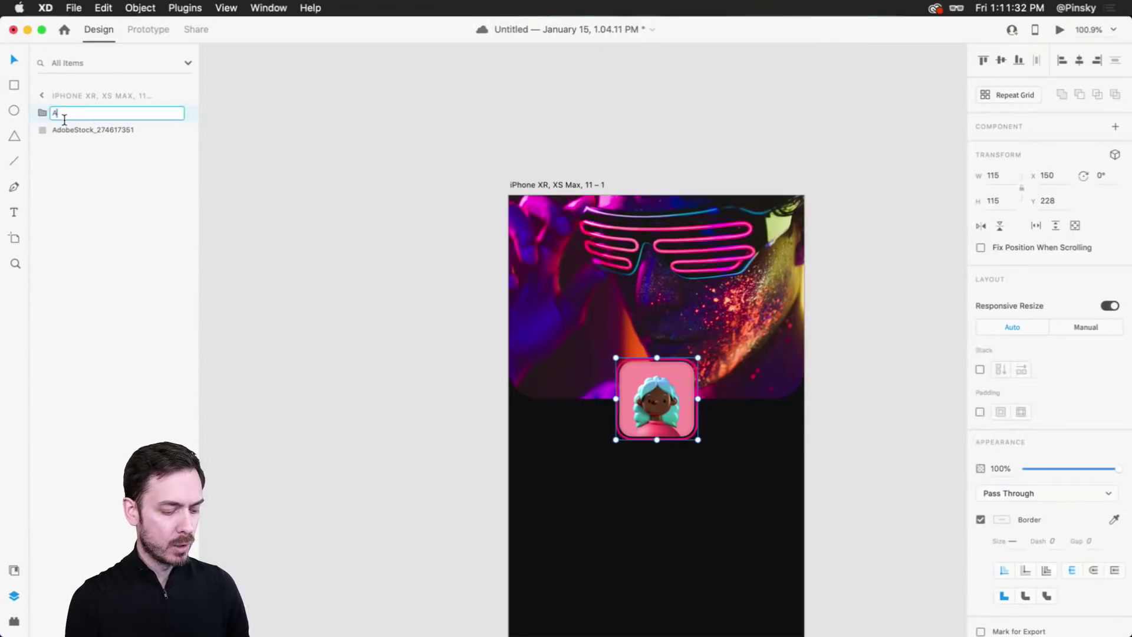
pyautogui.write('vatar')
pyautogui.press('Return')
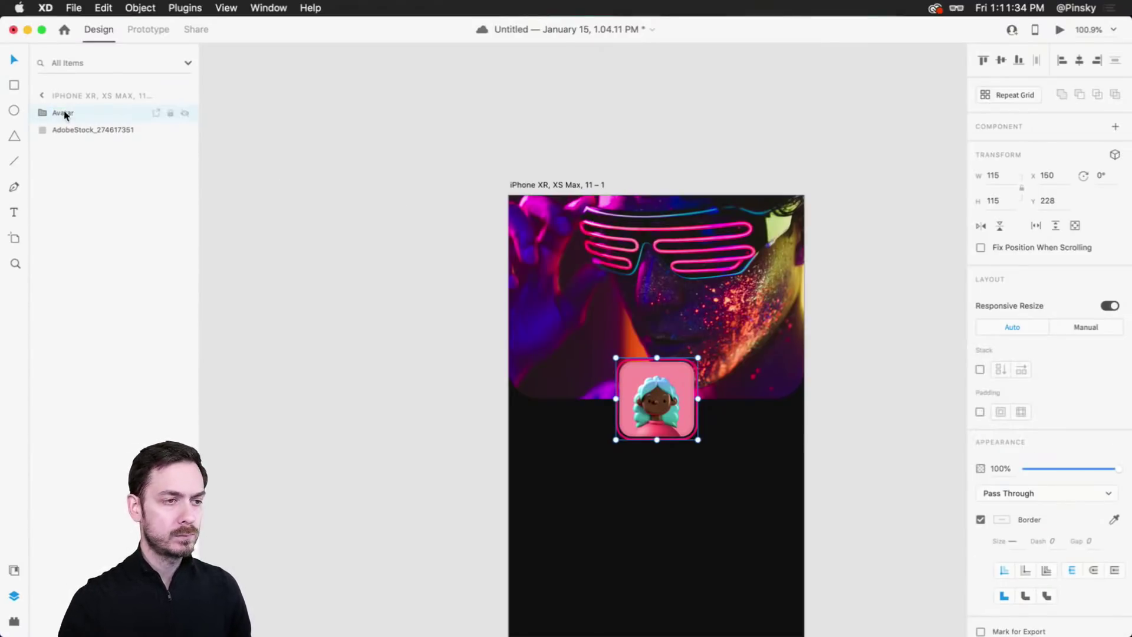
# Step: Draw a tall rectangle of about 312 × 503 over the lower half of the avatar and the dark area beneath it
pyautogui.scroll(-5, 674, 405)
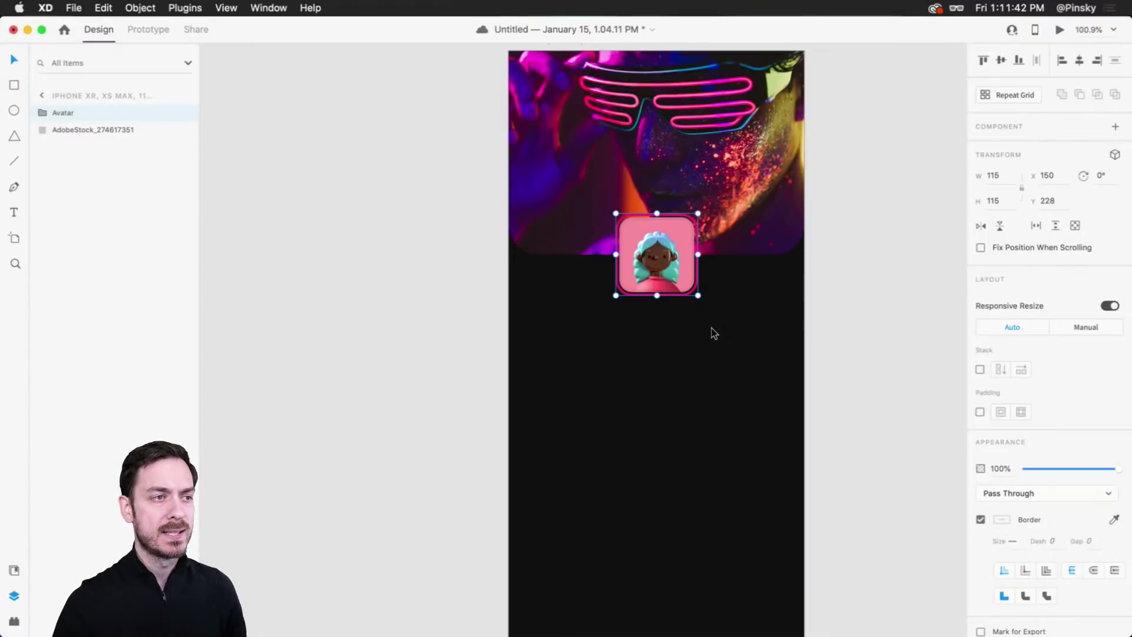
pyautogui.scroll(-3, 712, 328)
pyautogui.hscroll(5, 767, 313)
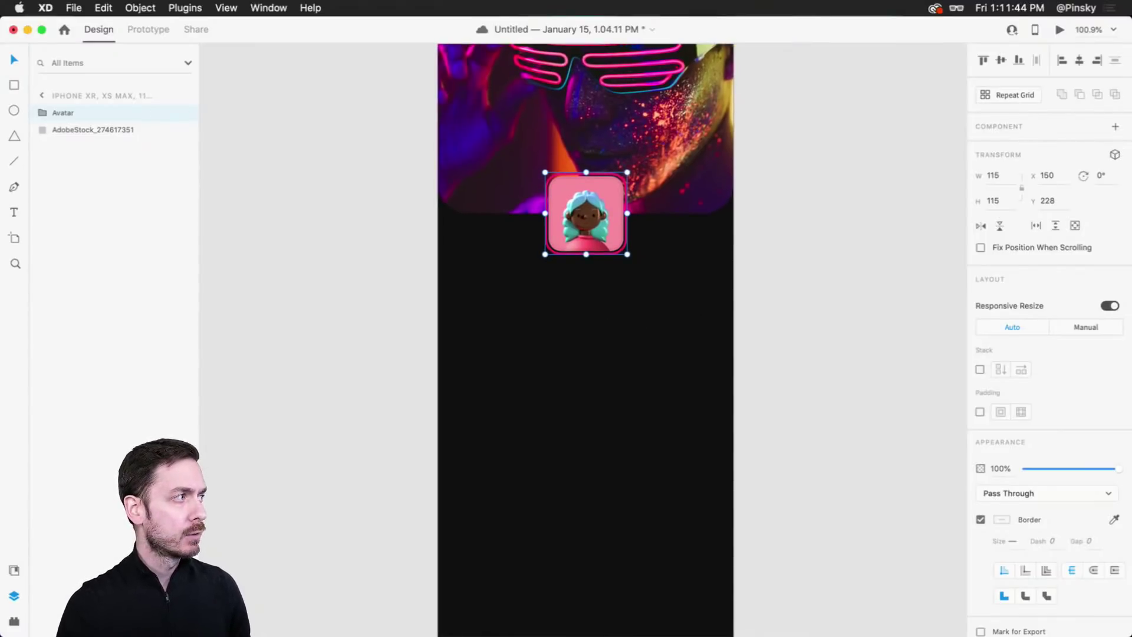
pyautogui.click(18, 84)
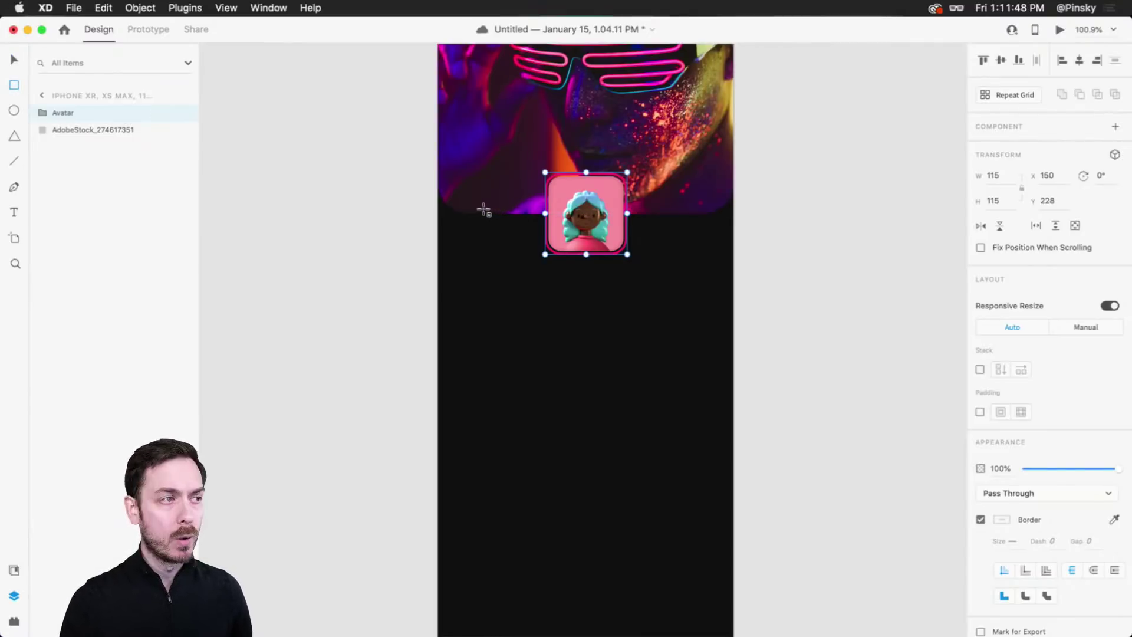
pyautogui.moveTo(478, 206)
pyautogui.mouseDown()
pyautogui.moveTo(669, 335)
pyautogui.moveTo(701, 564)
pyautogui.mouseUp()
pyautogui.scroll(-4, 656, 389)
pyautogui.scroll(3, 657, 389)
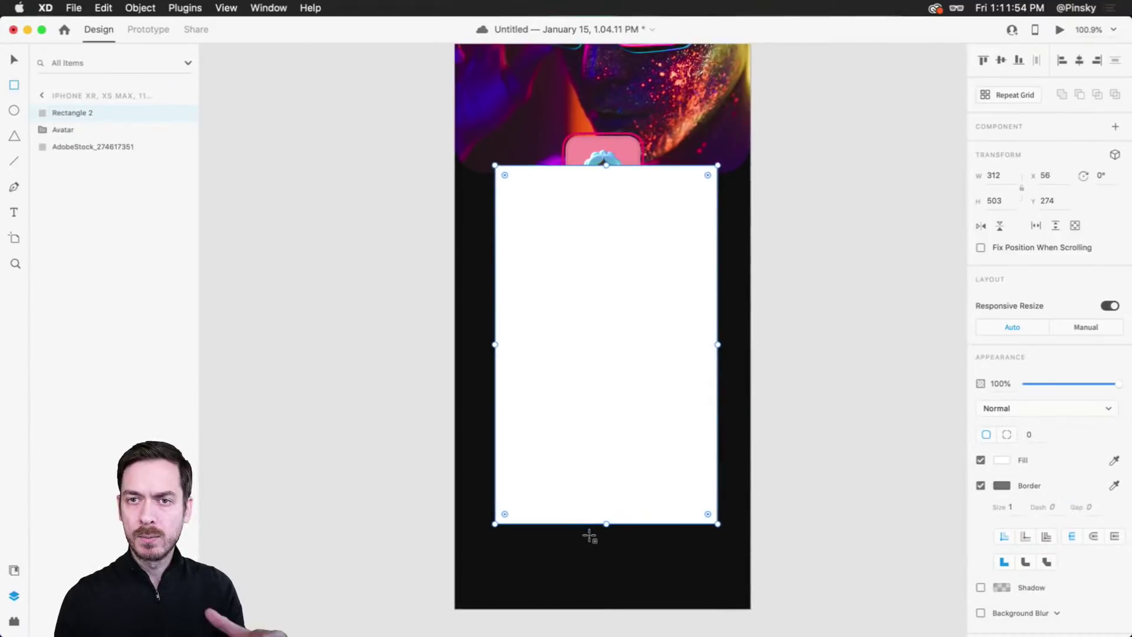
# Step: Centre the new rectangle horizontally on the artboard at X 51 and raise it to Y 266
pyautogui.press('v')
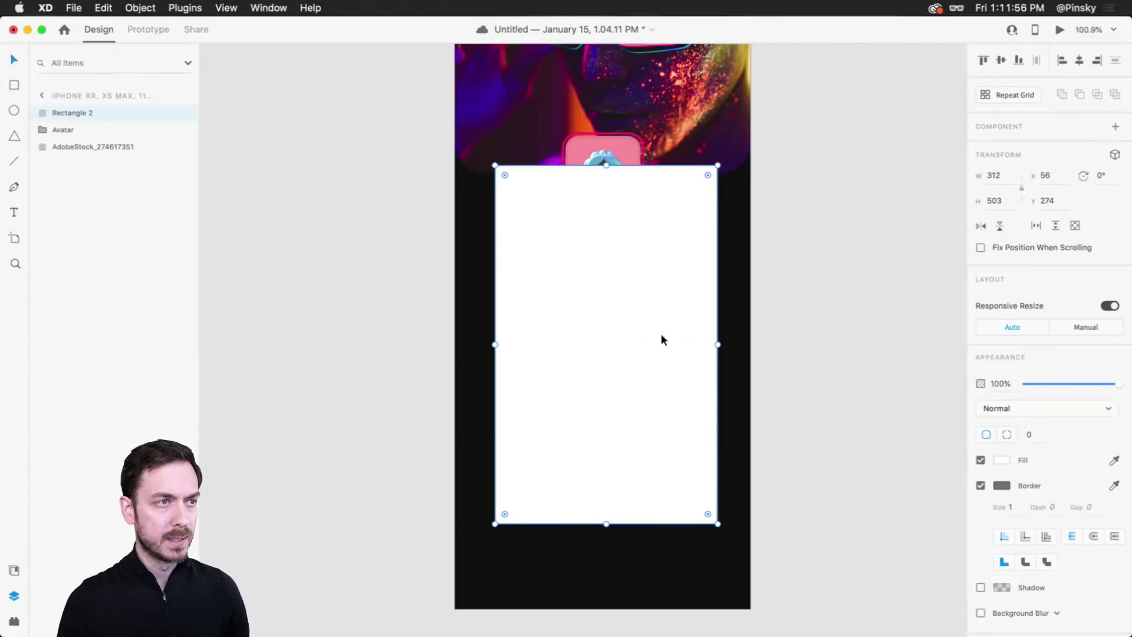
pyautogui.moveTo(661, 333); pyautogui.dragTo(656, 333)
pyautogui.scroll(2, 625, 236)
pyautogui.moveTo(633, 255); pyautogui.dragTo(633, 249)
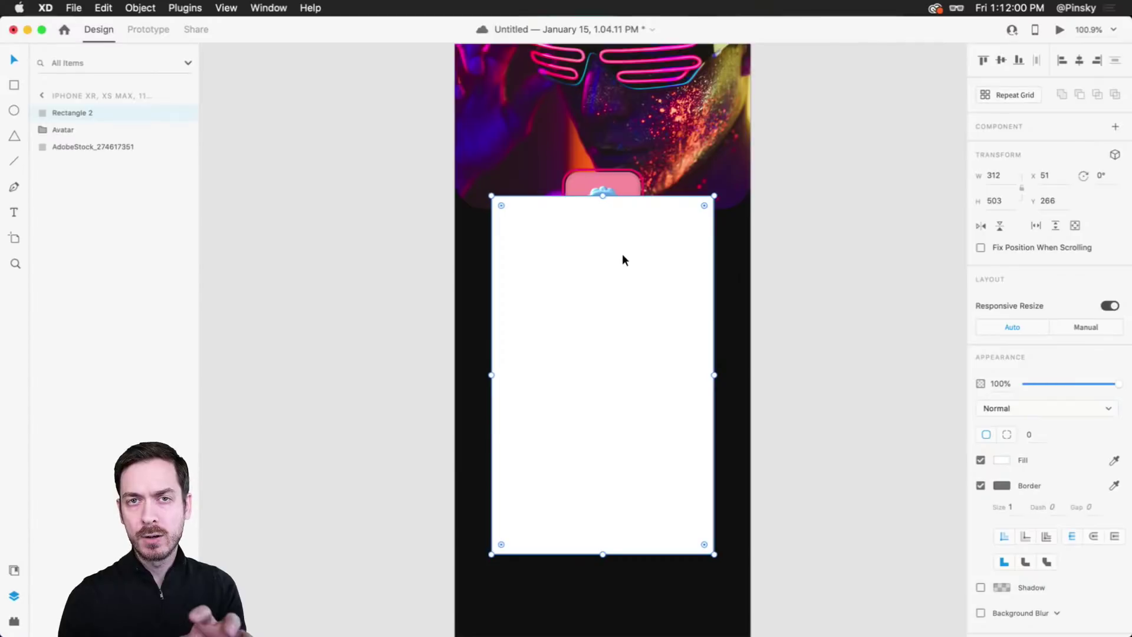
# Step: Reorder the white rectangle beneath the Avatar group and rename it Container
pyautogui.moveTo(100, 112); pyautogui.dragTo(75, 140)
pyautogui.doubleClick(72, 130)
pyautogui.write('Container')
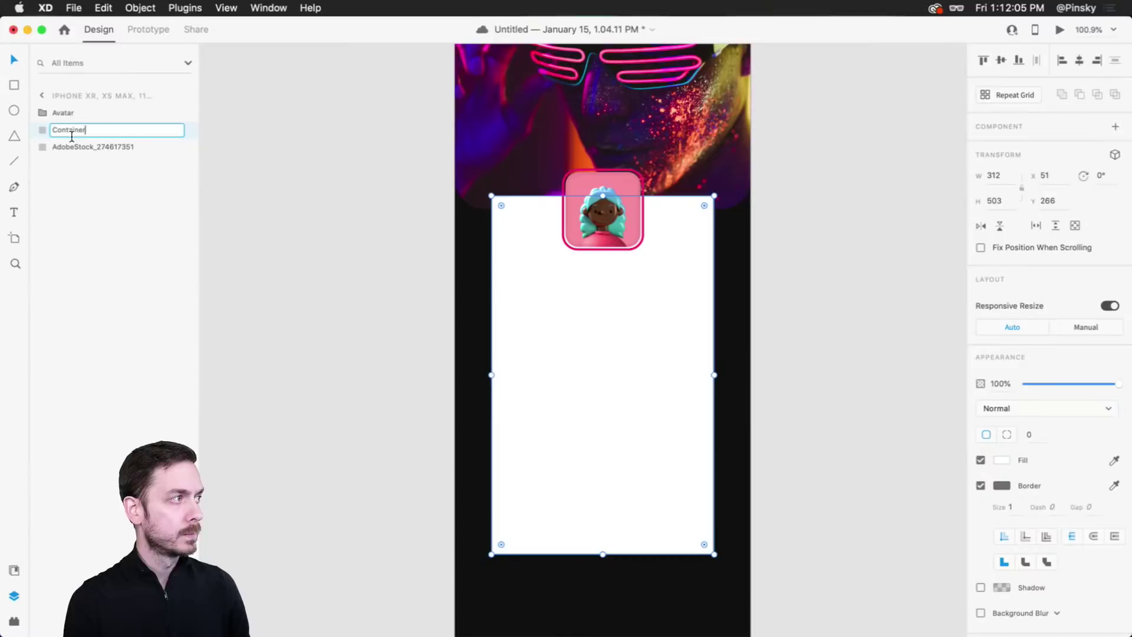
pyautogui.press('Return')
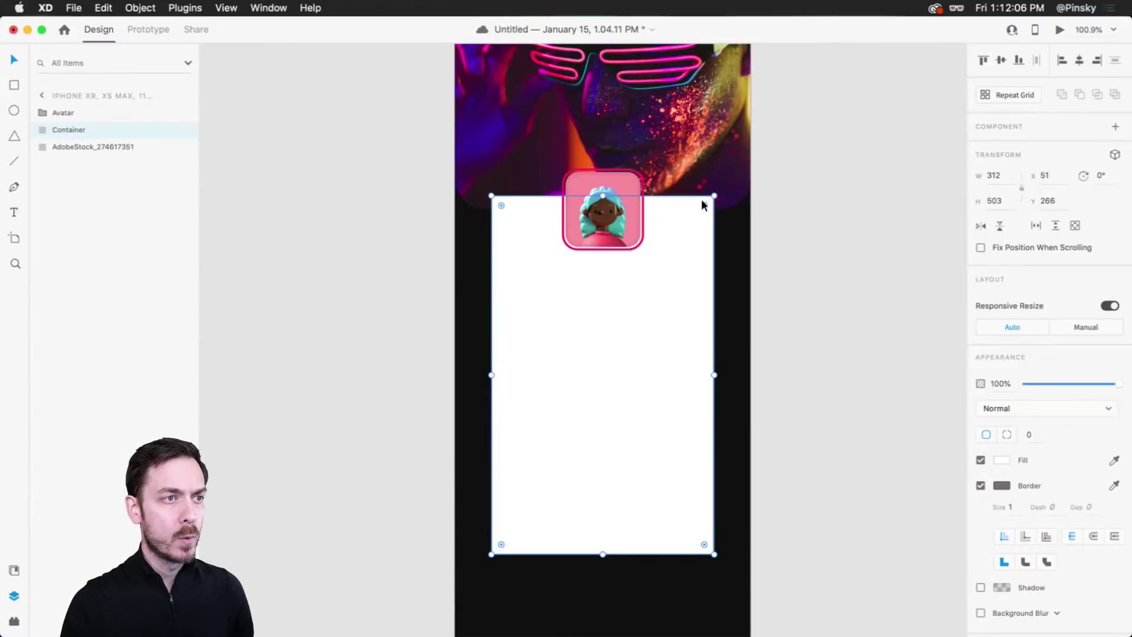
# Step: Round the container's corners to 24 and move it up with the avatar to Y 231, raising the avatar slightly further
pyautogui.moveTo(703, 201); pyautogui.dragTo(691, 214)
pyautogui.scroll(5, 690, 214)
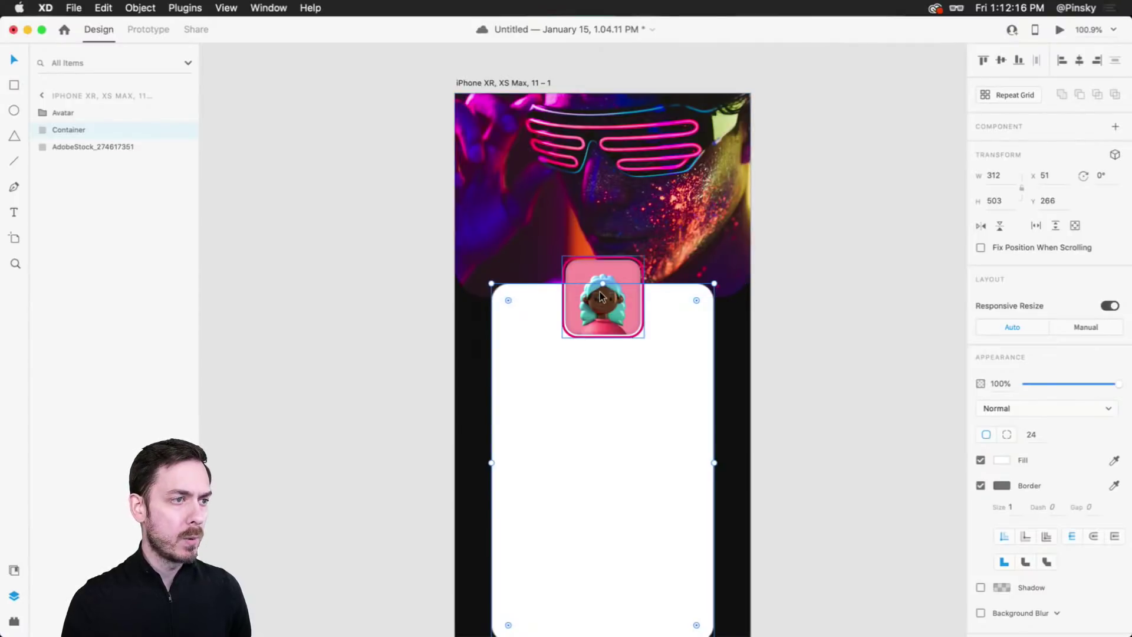
pyautogui.keyDown('shift'); pyautogui.click(613, 304); pyautogui.keyUp('shift')
pyautogui.moveTo(676, 395); pyautogui.dragTo(680, 369)
pyautogui.click(801, 355)
pyautogui.moveTo(633, 273); pyautogui.dragTo(636, 256)
# Step: Remove the container's border and widen it evenly from its centre to a width of 330
pyautogui.click(657, 336)
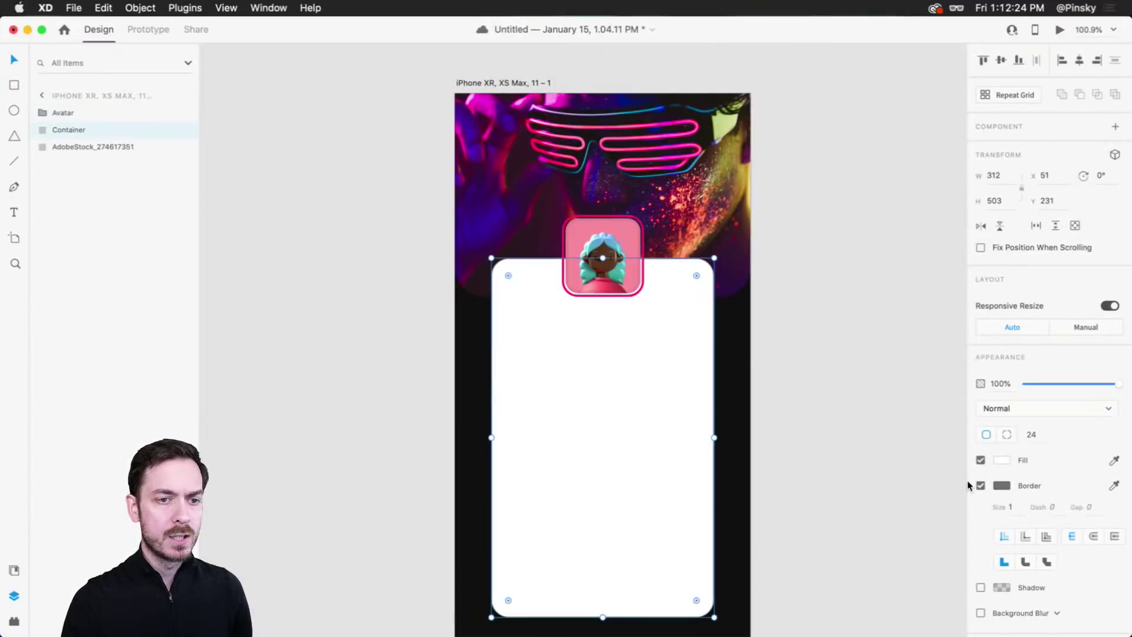
pyautogui.click(981, 485)
pyautogui.scroll(-2, 809, 390)
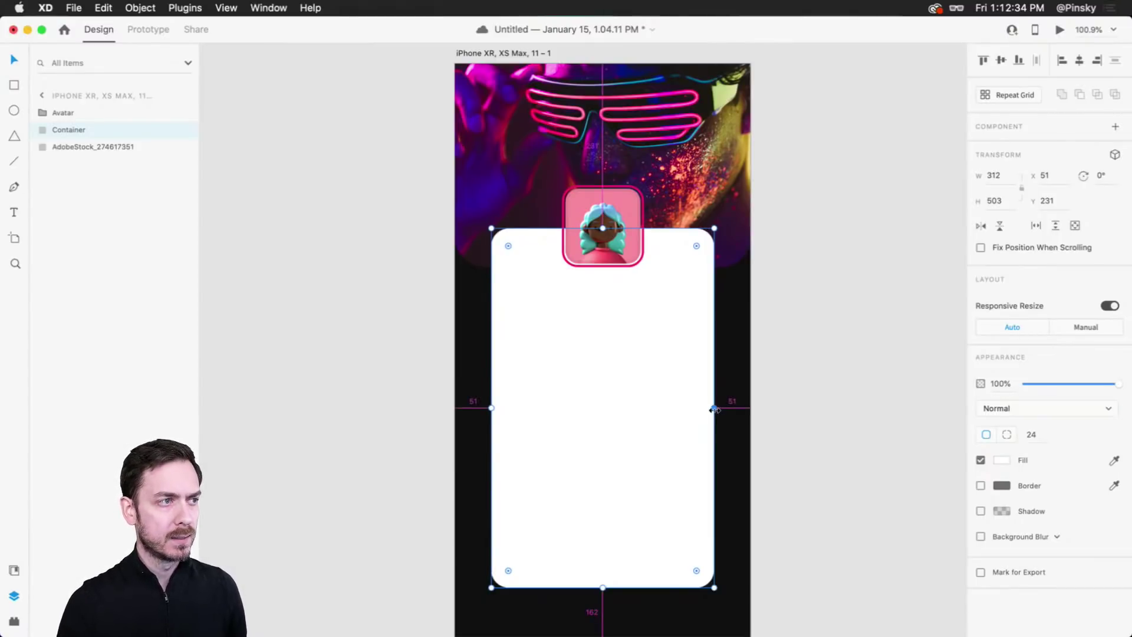
pyautogui.moveTo(714, 408); pyautogui.dragTo(720, 408)
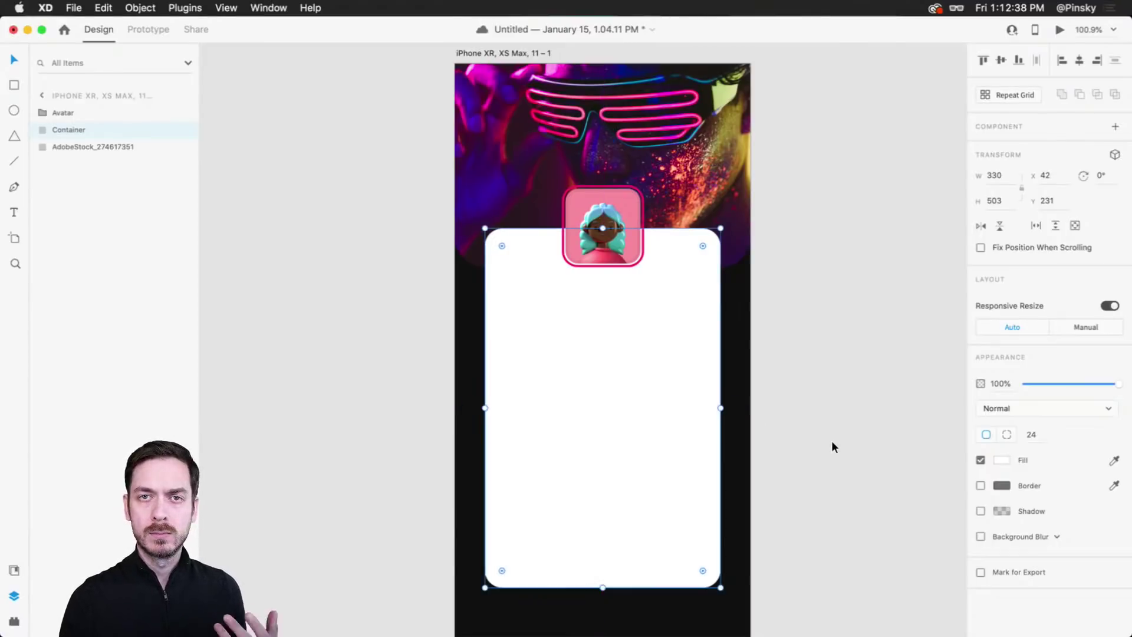
# Step: Fill the container with black #000000
pyautogui.click(1002, 460)
pyautogui.write('000000')
pyautogui.press('Return')
pyautogui.click(1021, 599)
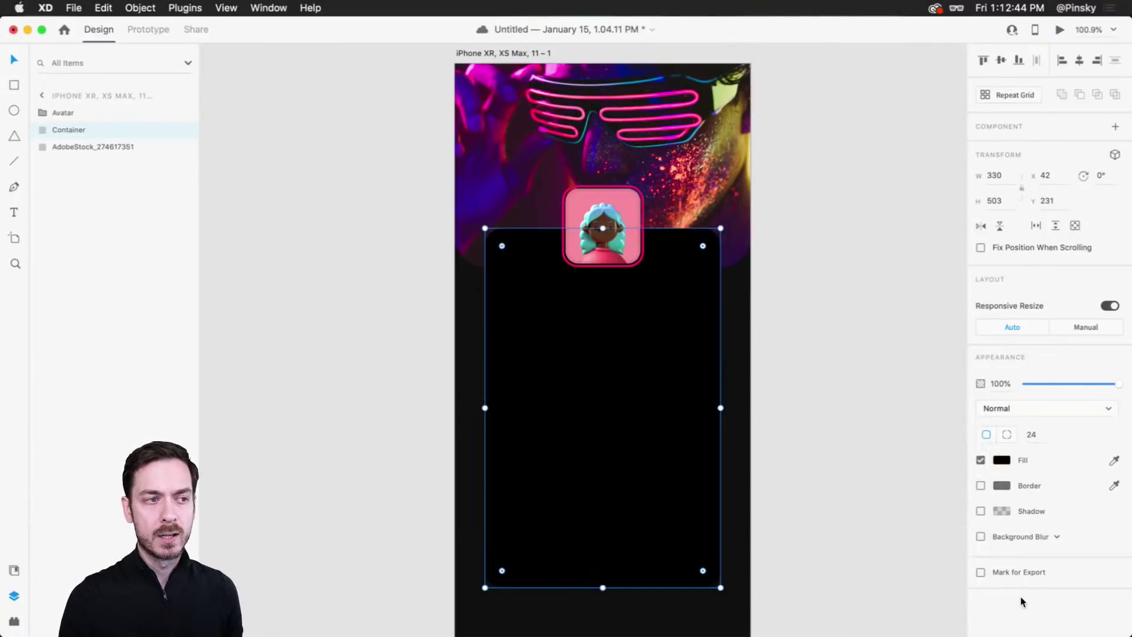
# Step: Try 82% opacity and a dark grey fill on the container, and undo both changes
pyautogui.moveTo(1120, 386); pyautogui.dragTo(1101, 384)
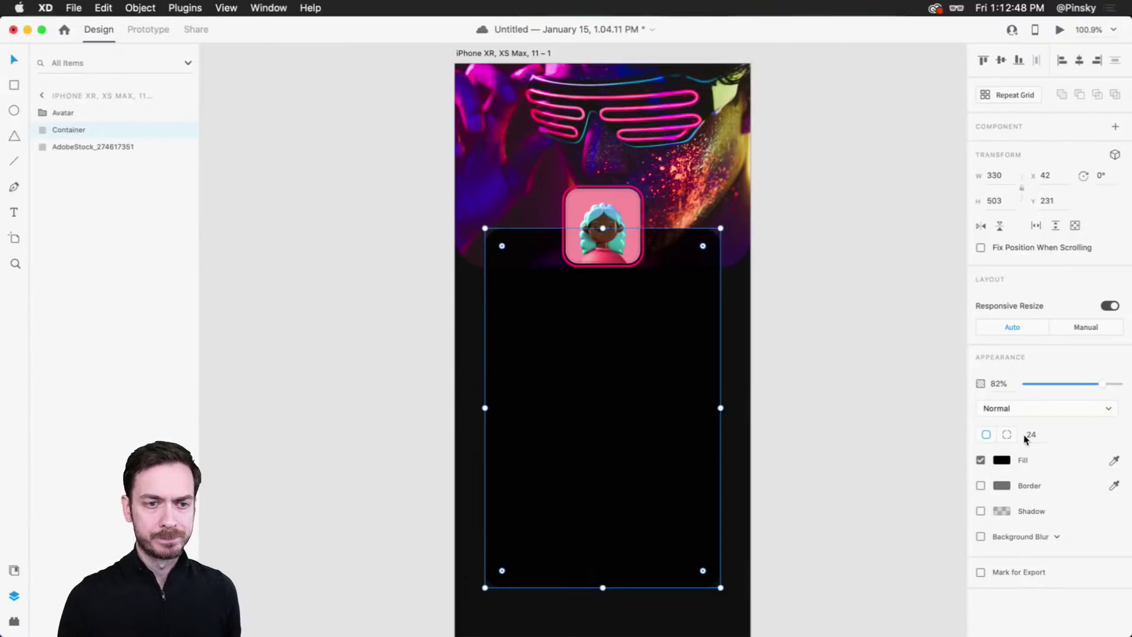
pyautogui.click(1002, 460)
pyautogui.moveTo(833, 499); pyautogui.dragTo(823, 484)
pyautogui.click(842, 287)
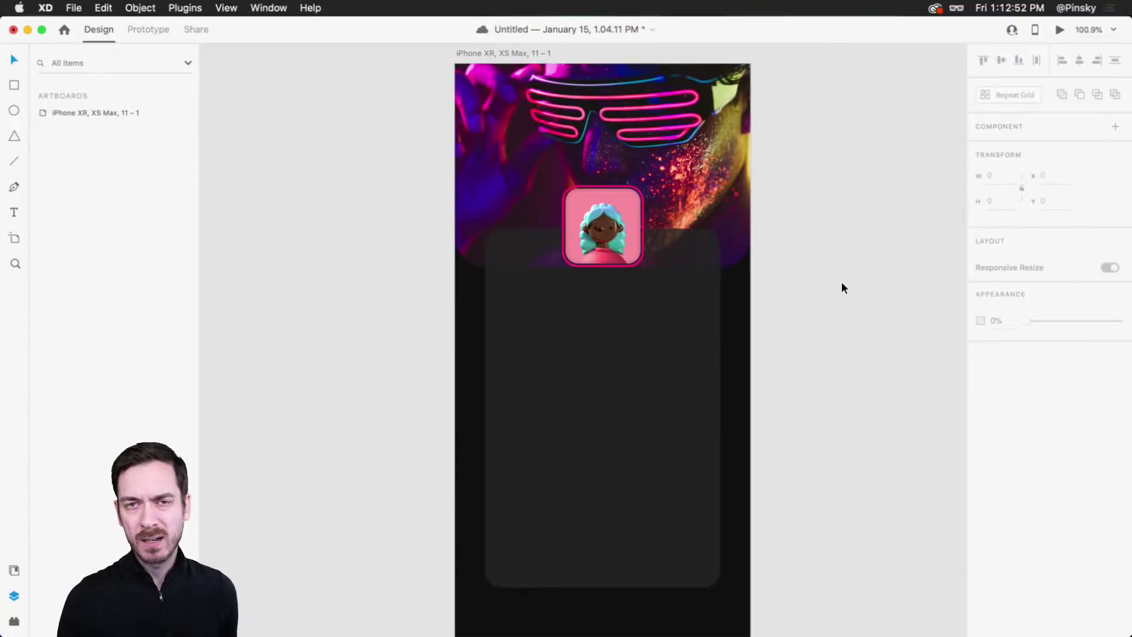
pyautogui.press('super+z')
pyautogui.press('super+z')
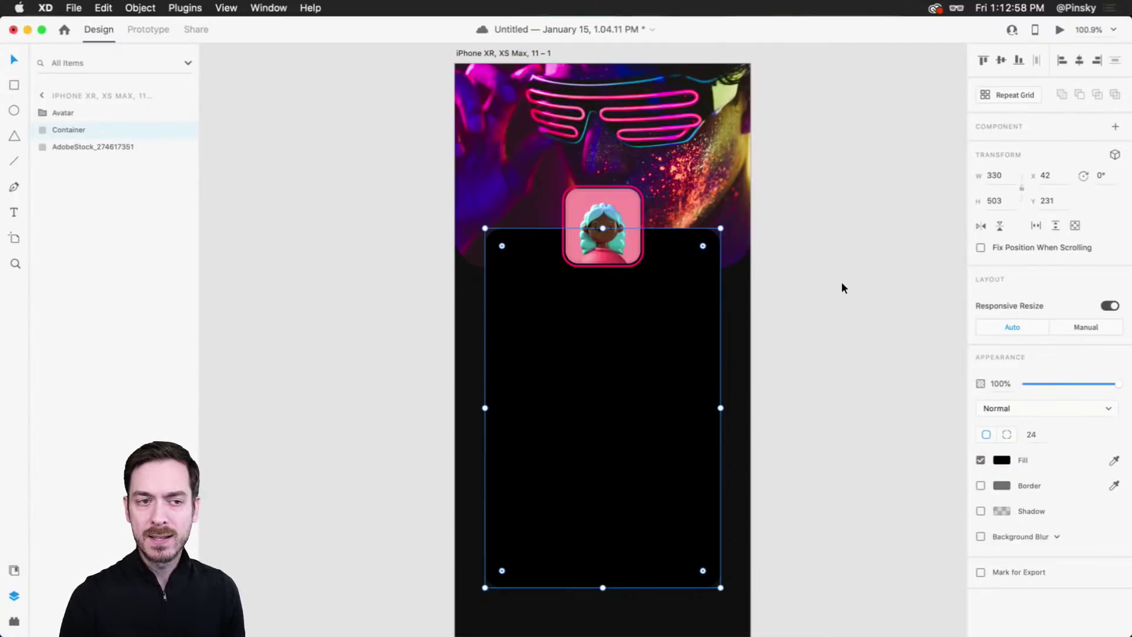
pyautogui.click(1002, 460)
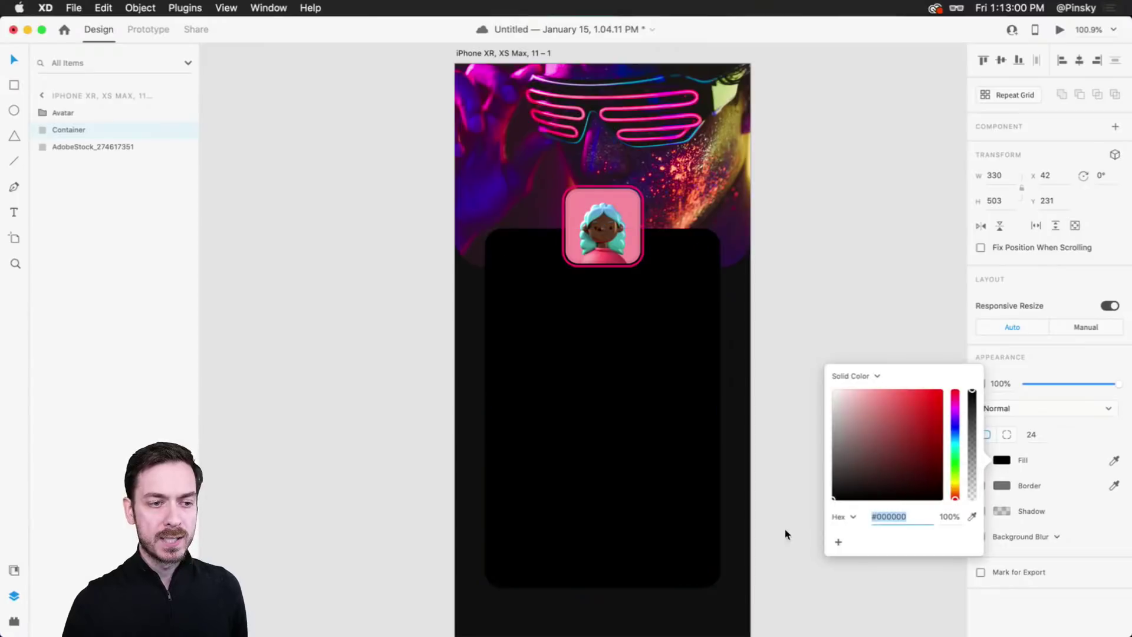
pyautogui.click(1051, 597)
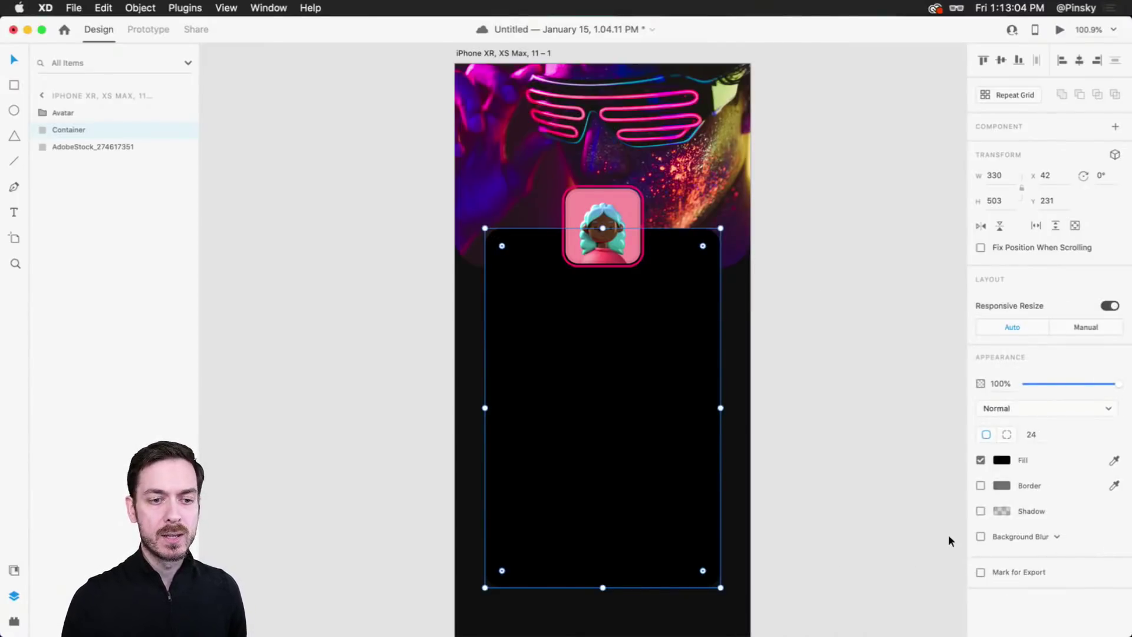
# Step: Enable background blur on the container with a blur amount of 50 and a brightness of 6
pyautogui.click(981, 536)
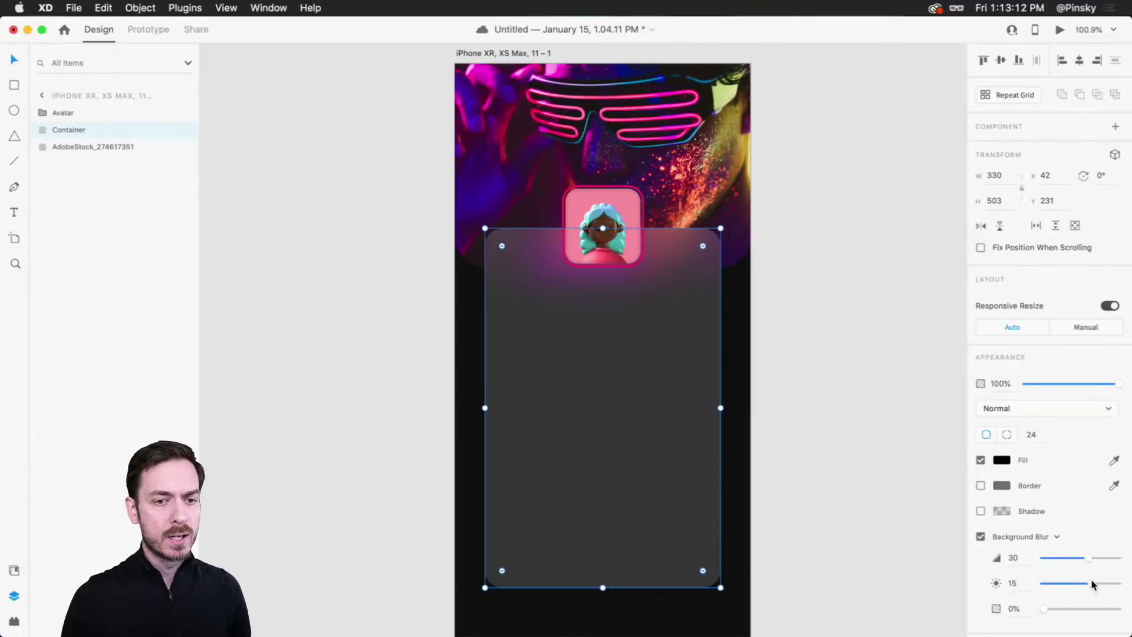
pyautogui.moveTo(1091, 578); pyautogui.dragTo(1127, 558)
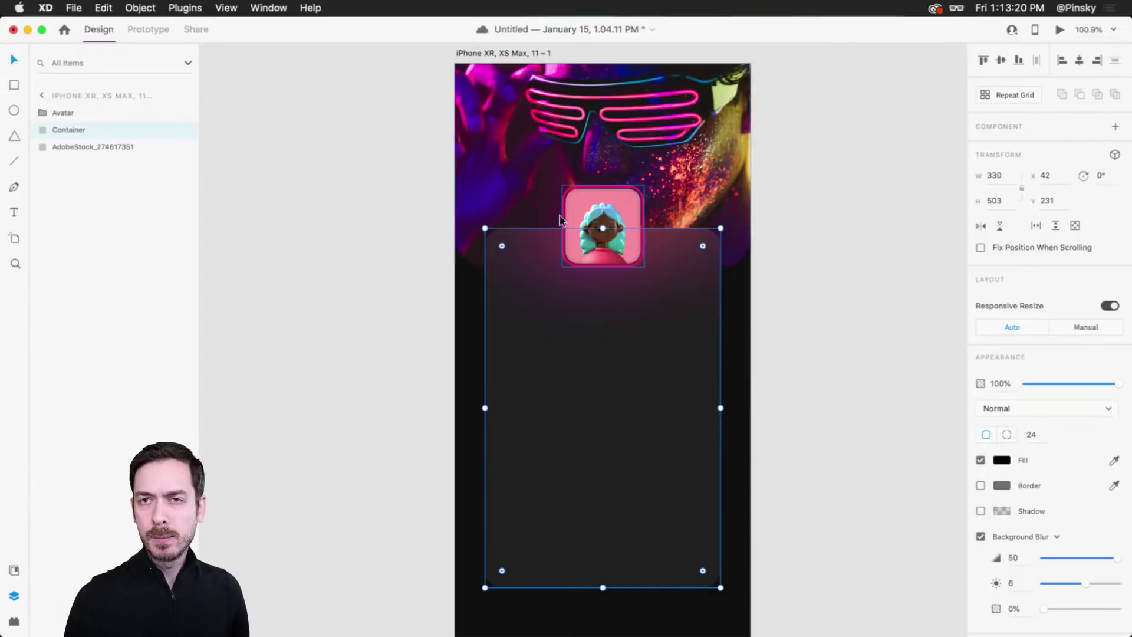
# Step: Try a background blur amount of 8 on the container and return it to 50
pyautogui.scroll(5, 555, 216)
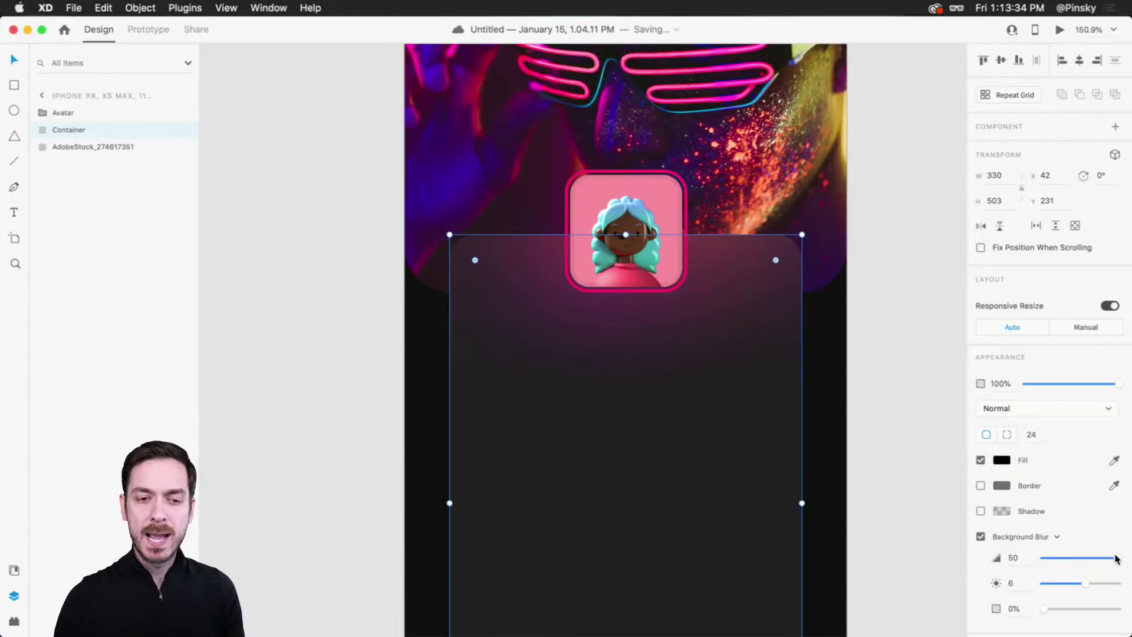
pyautogui.moveTo(1117, 559); pyautogui.dragTo(1055, 555)
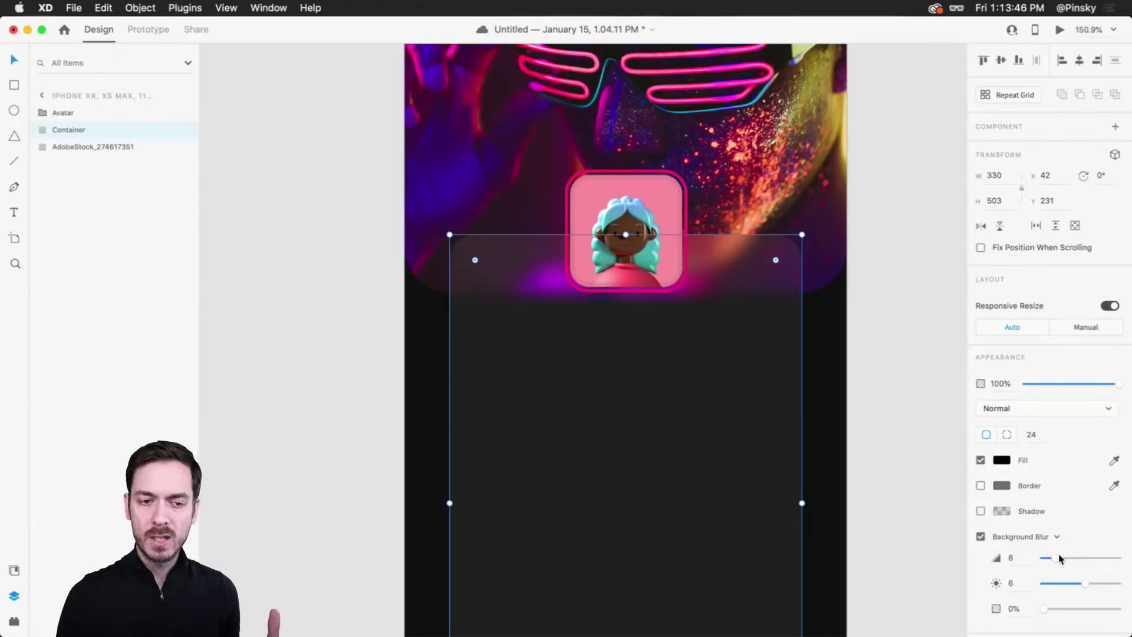
pyautogui.moveTo(1058, 558); pyautogui.dragTo(1122, 553)
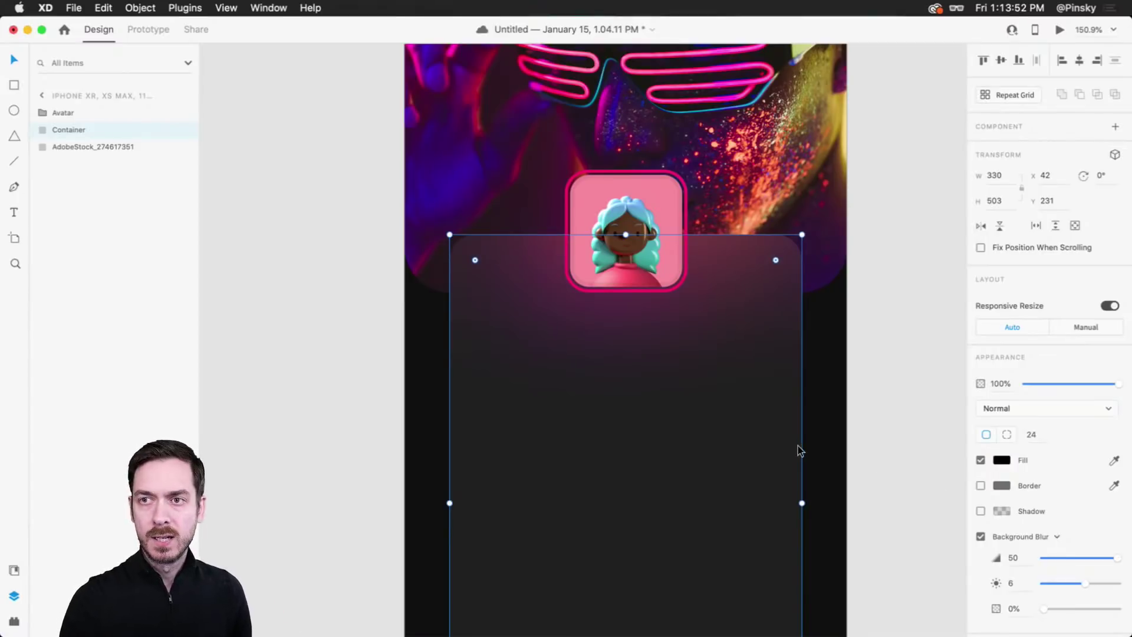
pyautogui.scroll(-3, 801, 447)
pyautogui.scroll(2, 796, 451)
pyautogui.scroll(-3, 791, 456)
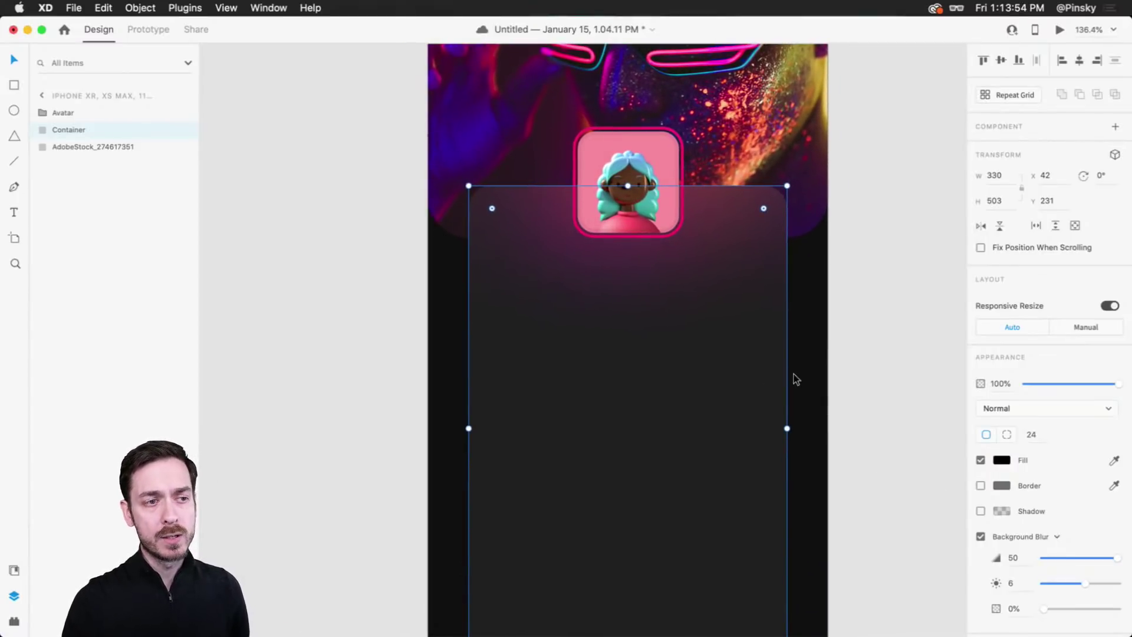
pyautogui.press('Escape')
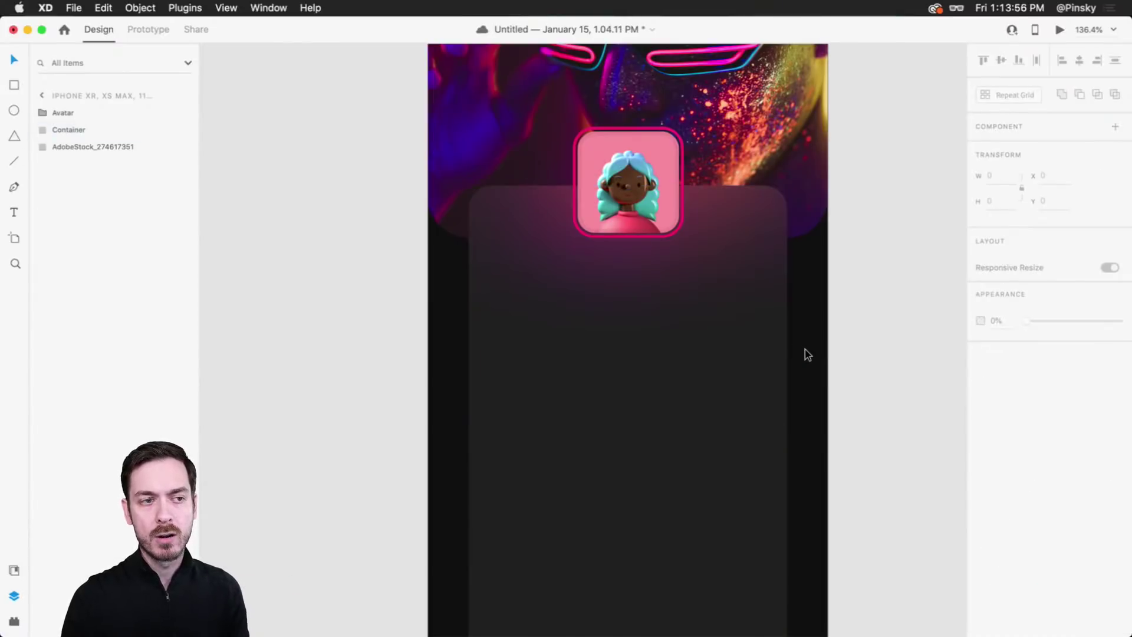
# Step: Add a white #FFFFFF border at 7% opacity to the container and save the document
pyautogui.click(762, 342)
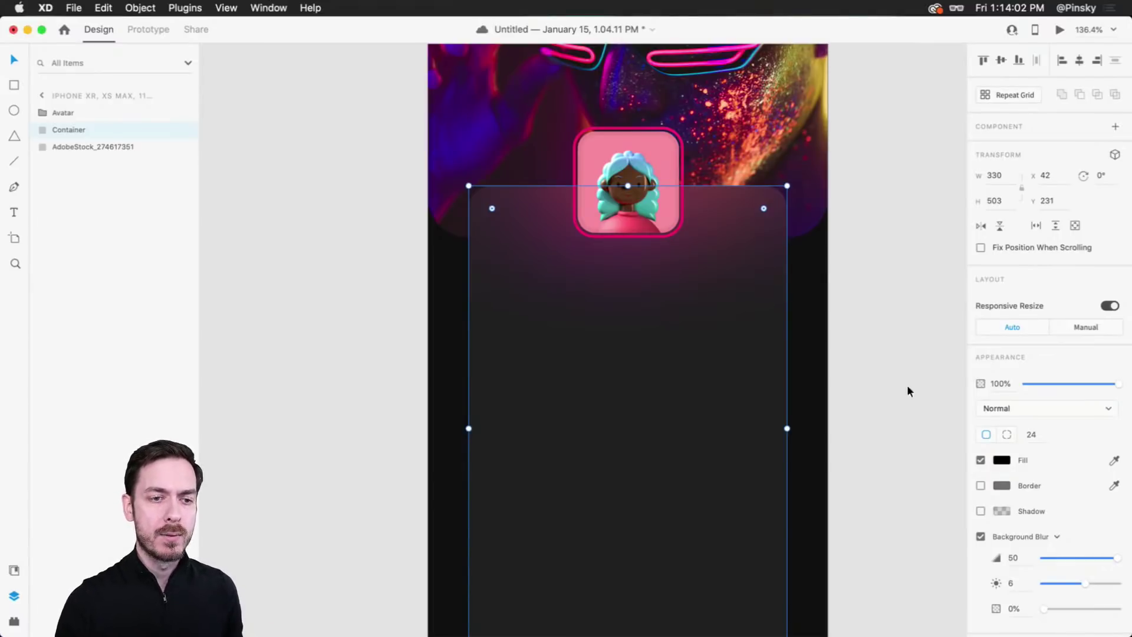
pyautogui.click(980, 485)
pyautogui.click(998, 486)
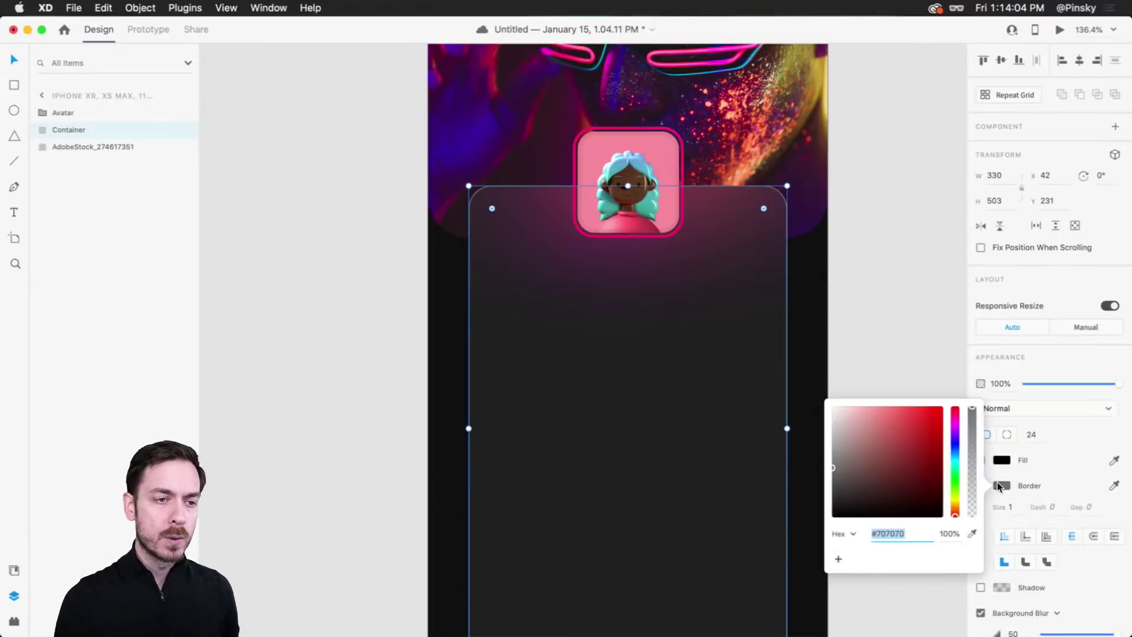
pyautogui.moveTo(848, 457)
pyautogui.mouseDown()
pyautogui.moveTo(833, 492)
pyautogui.moveTo(822, 457)
pyautogui.moveTo(819, 473)
pyautogui.moveTo(841, 473)
pyautogui.mouseUp()
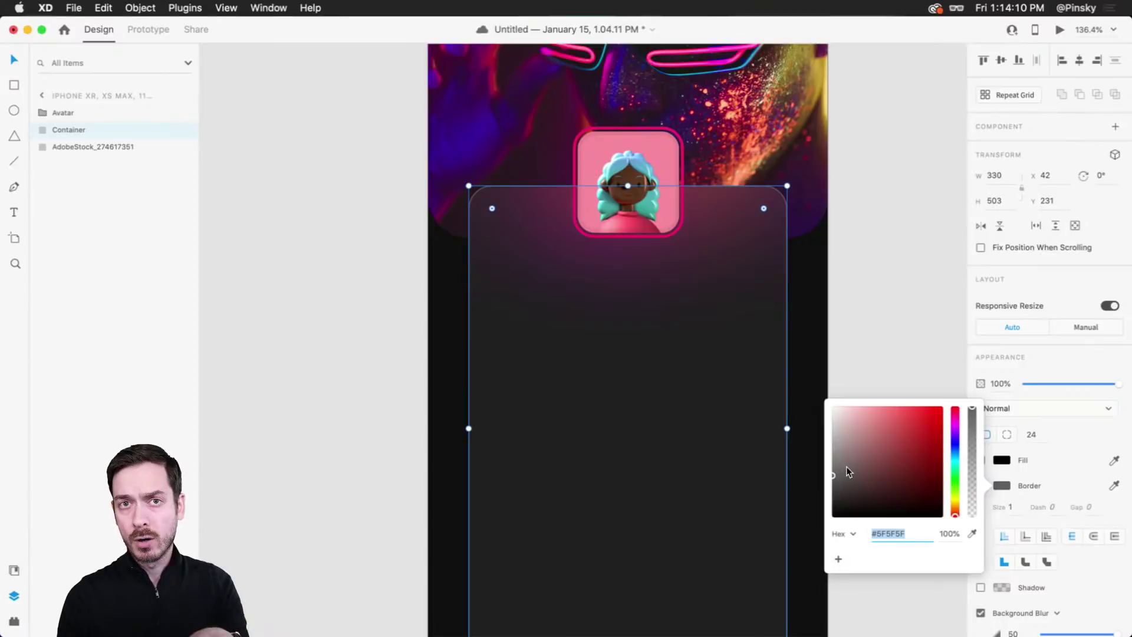
pyautogui.moveTo(847, 465); pyautogui.dragTo(815, 374)
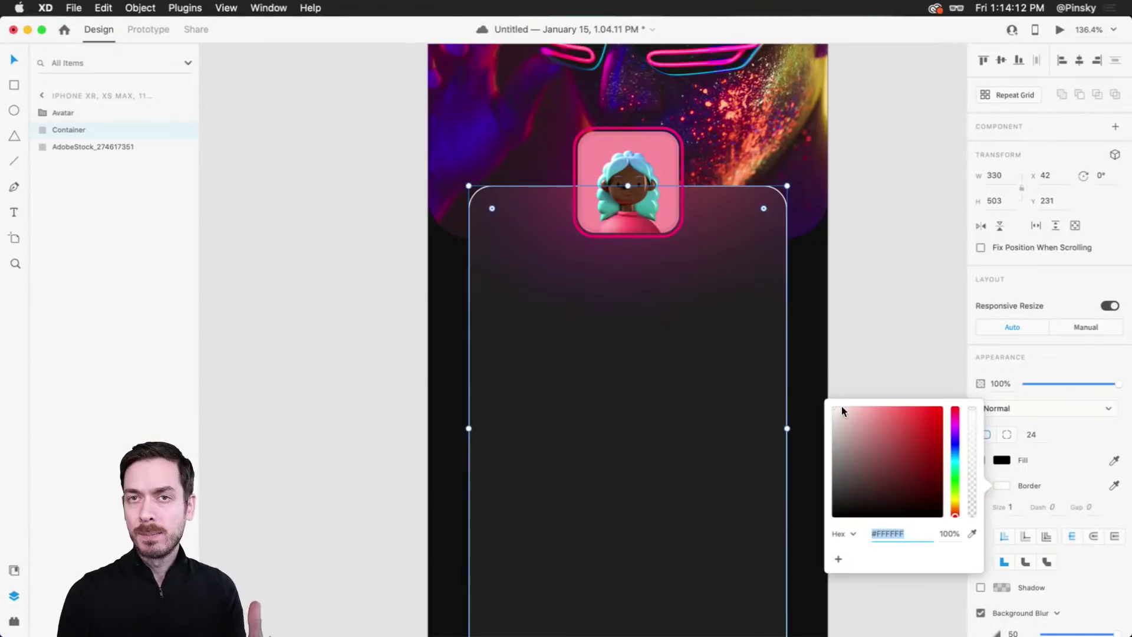
pyautogui.moveTo(972, 409); pyautogui.dragTo(975, 512)
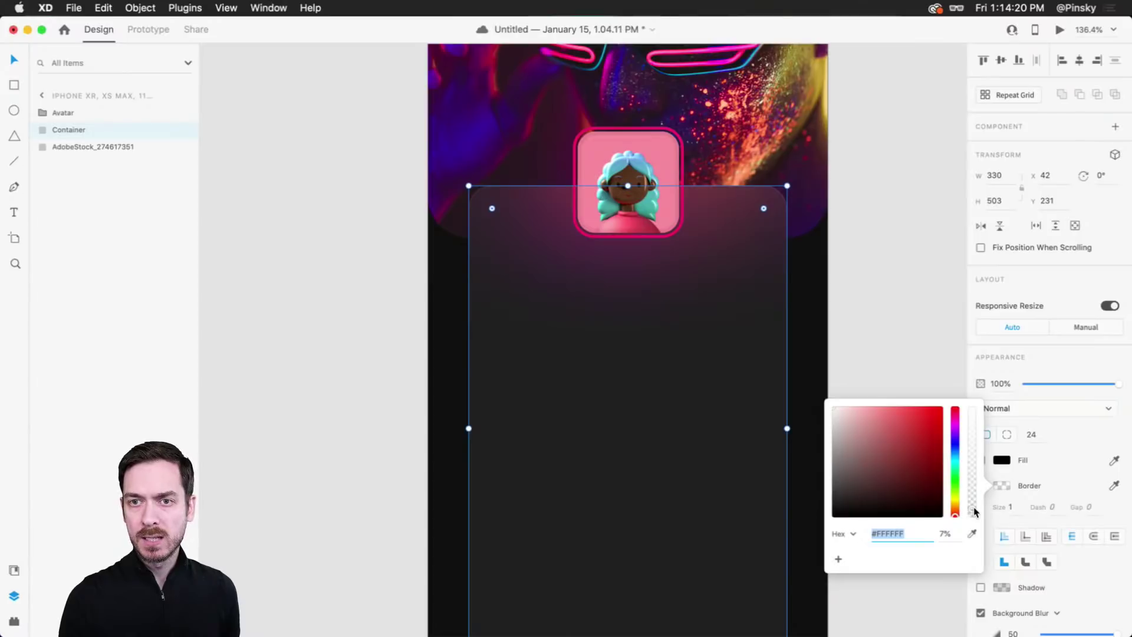
pyautogui.click(854, 267)
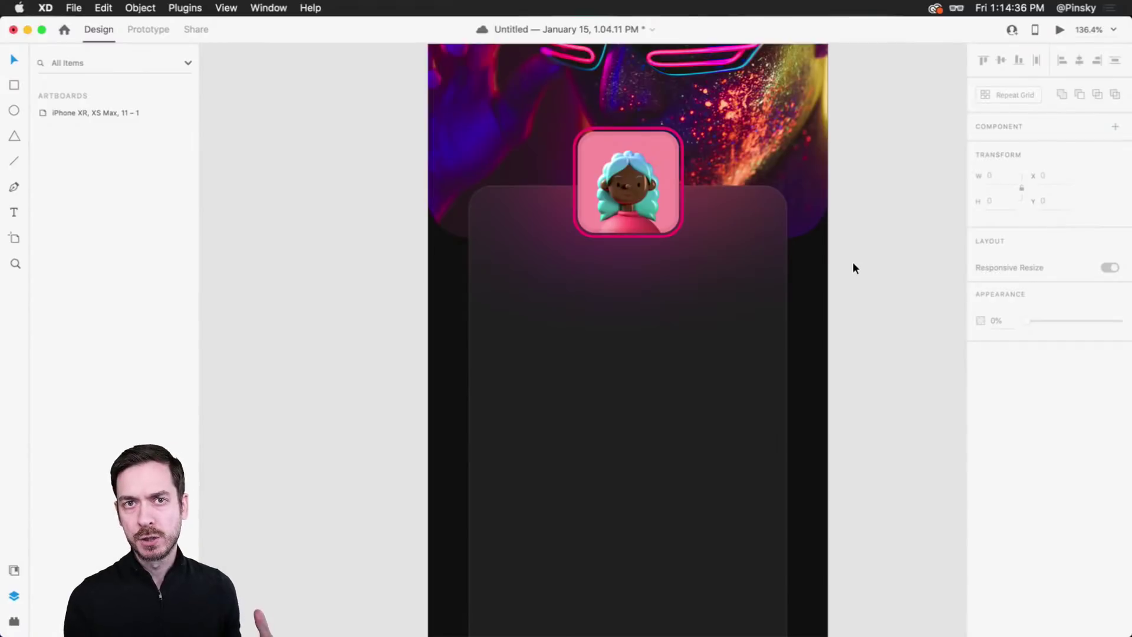
pyautogui.press('super+s')
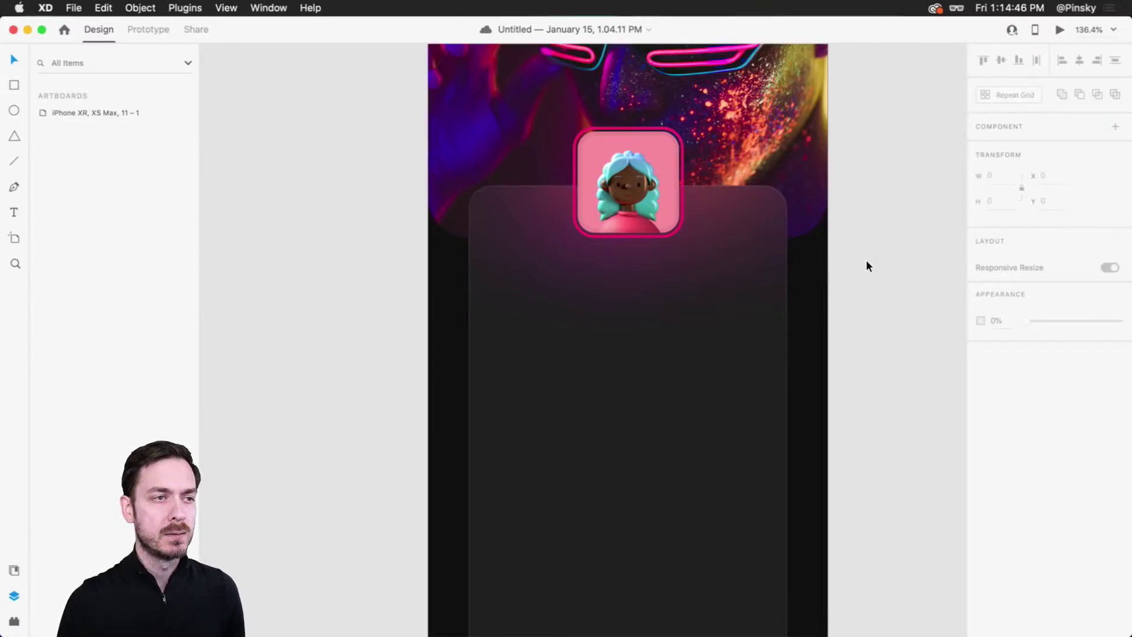
# Step: Try the container's background blur opacity at 100%, and settle on 25%
pyautogui.press('super+0')
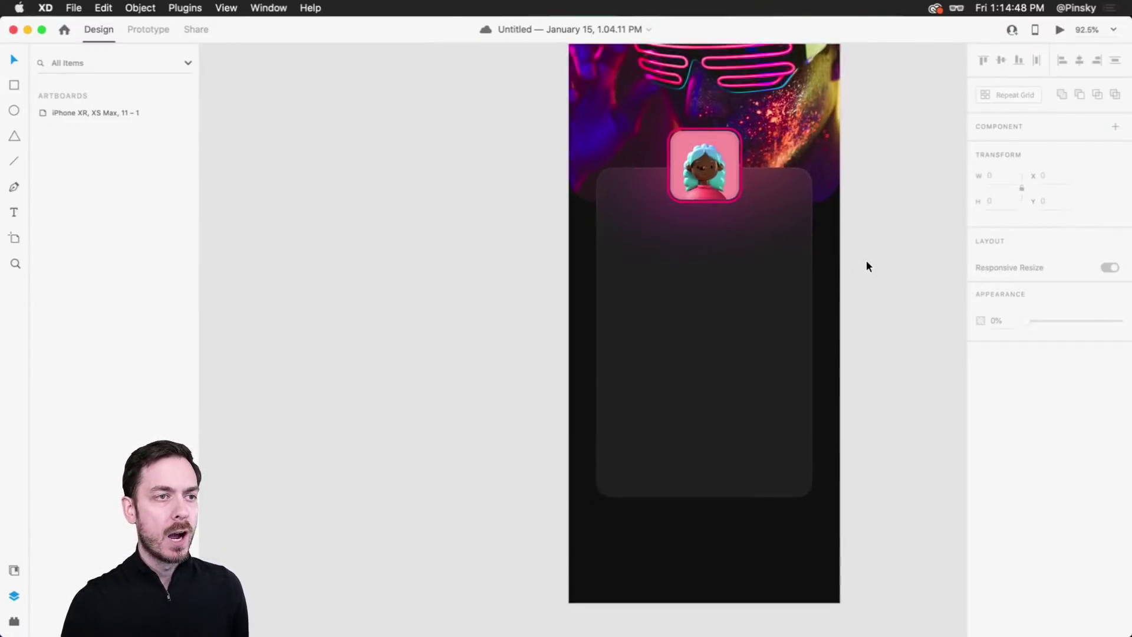
pyautogui.click(735, 282)
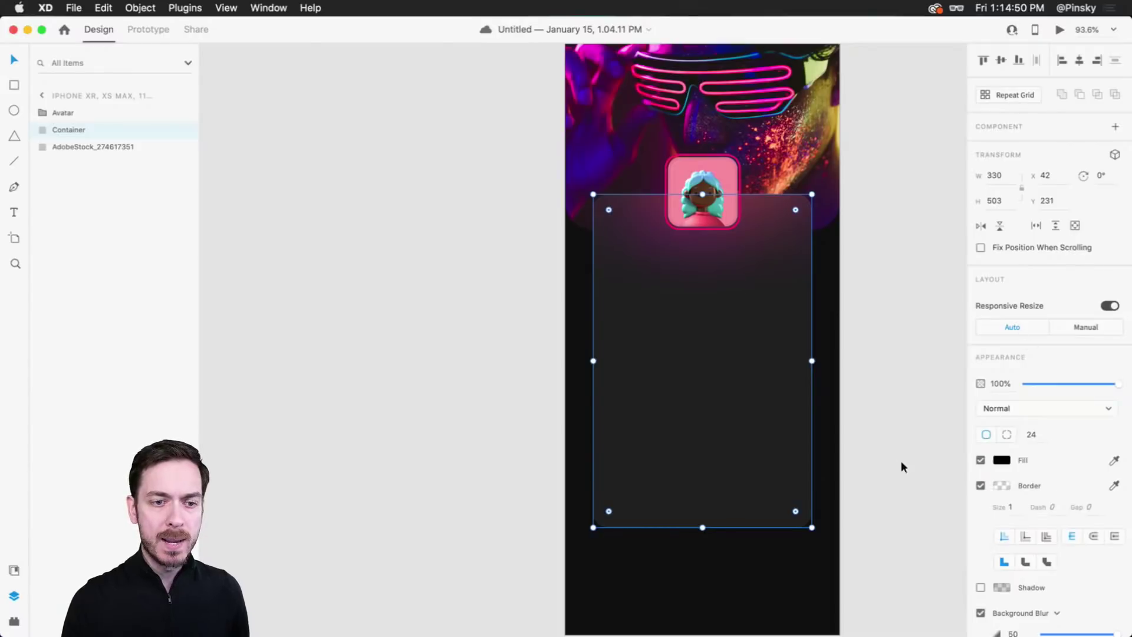
pyautogui.scroll(2, 814, 310)
pyautogui.scroll(-4, 1081, 442)
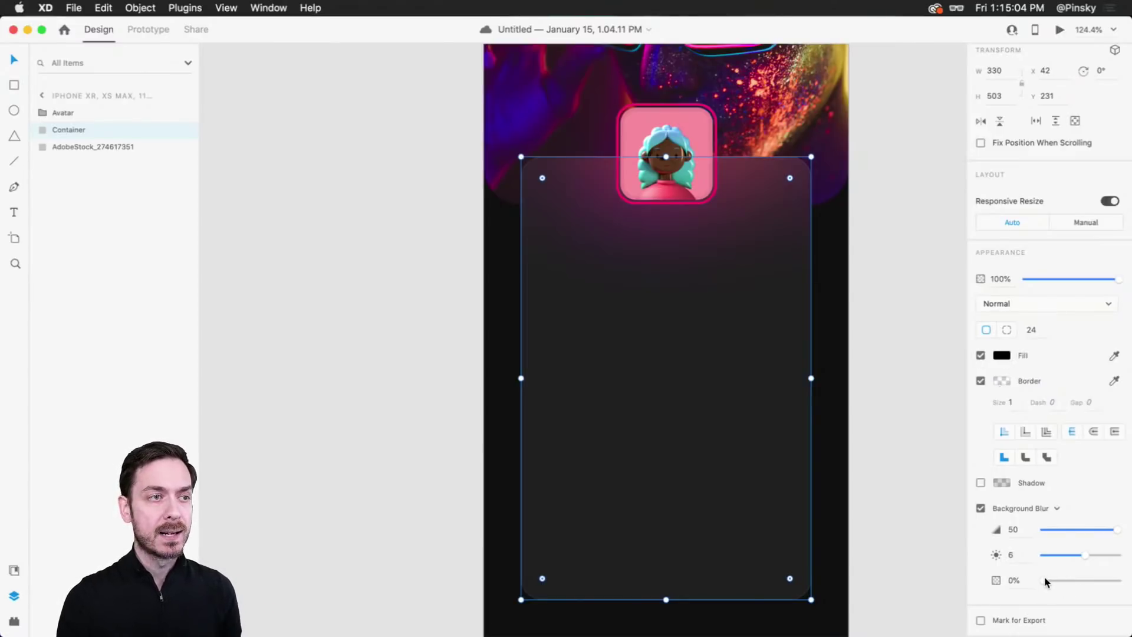
pyautogui.moveTo(1044, 580); pyautogui.dragTo(1125, 585)
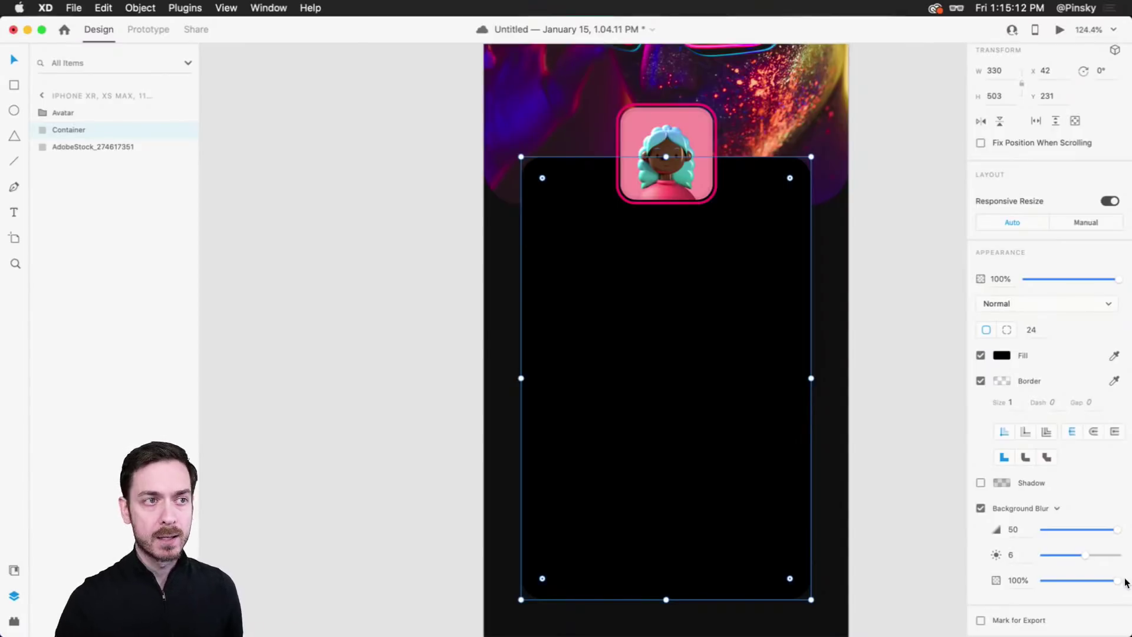
pyautogui.moveTo(1125, 583); pyautogui.dragTo(1062, 581)
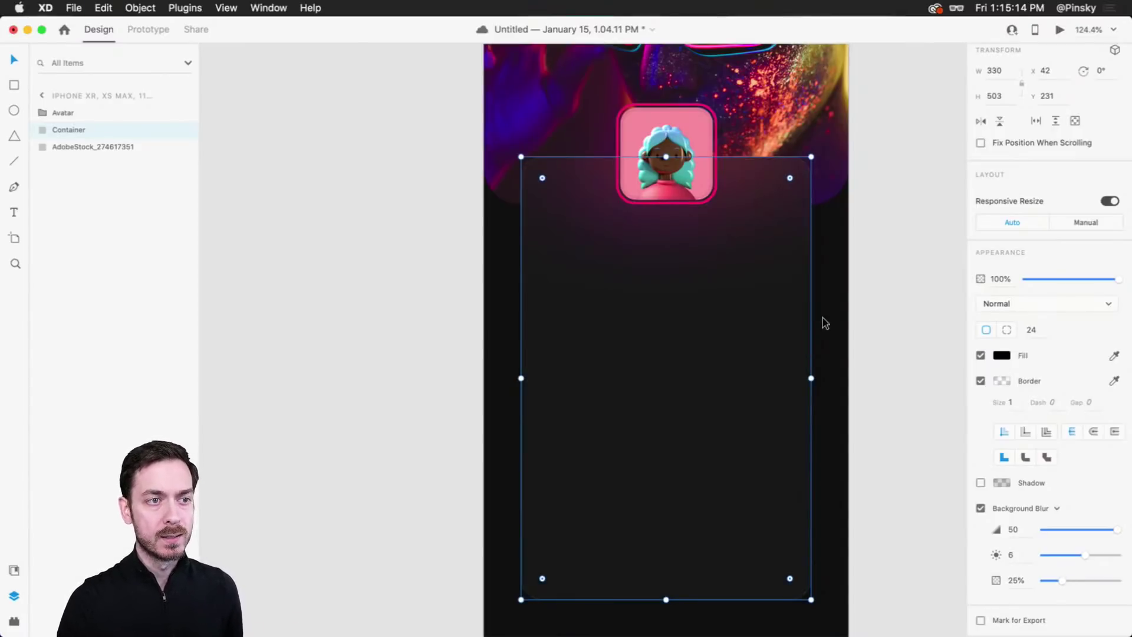
pyautogui.click(913, 291)
pyautogui.click(752, 370)
# Step: Darken the artboard's fill colour to #0B0B0B
pyautogui.click(840, 384)
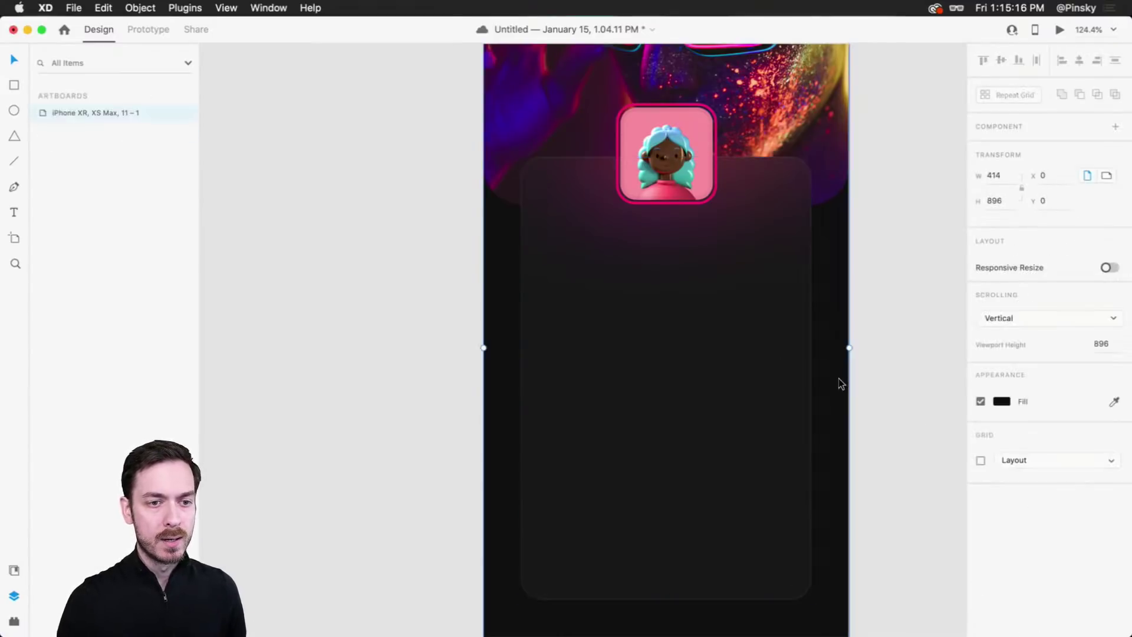
pyautogui.click(1002, 401)
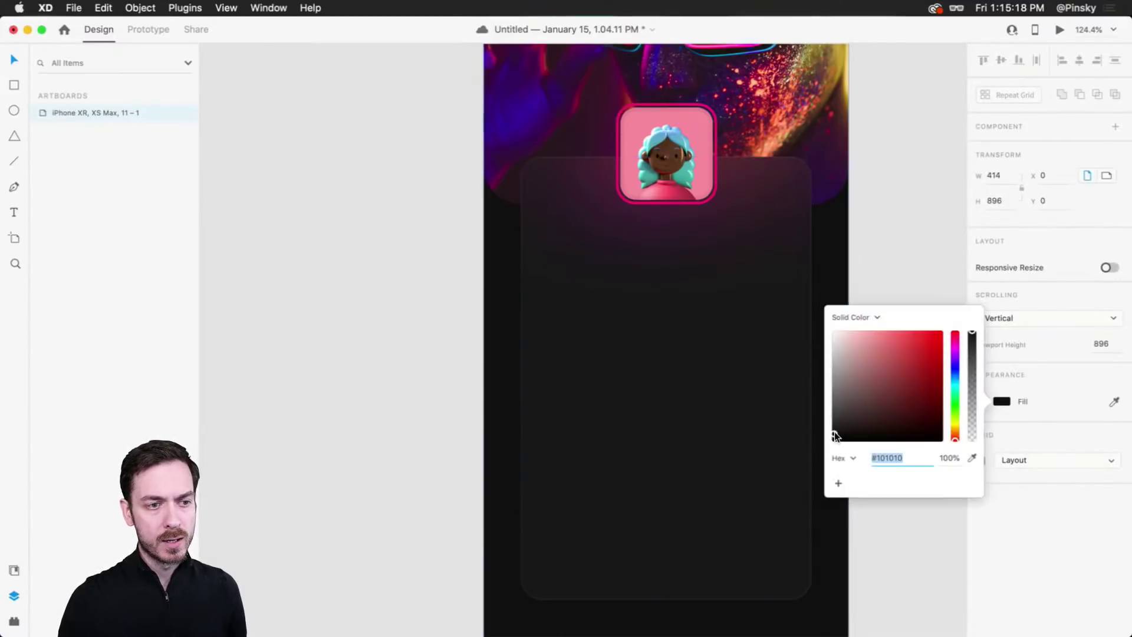
pyautogui.moveTo(834, 436); pyautogui.dragTo(830, 438)
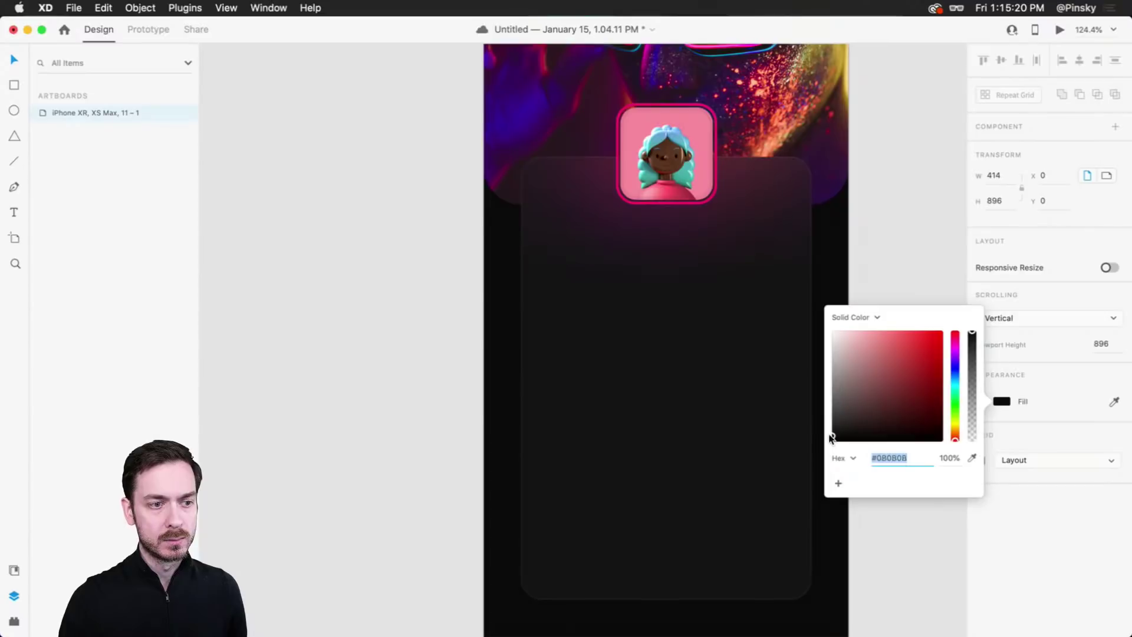
# Step: Set the brightness of the container's background blur to 8
pyautogui.click(805, 413)
pyautogui.scroll(-2, 1062, 566)
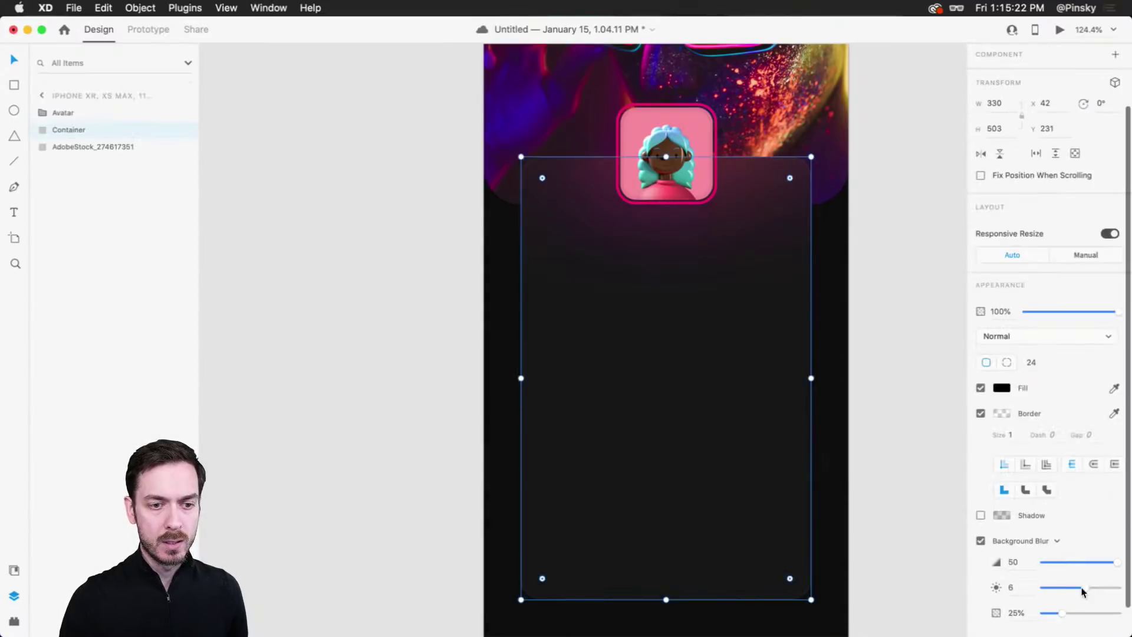
pyautogui.moveTo(1084, 588); pyautogui.dragTo(1085, 588)
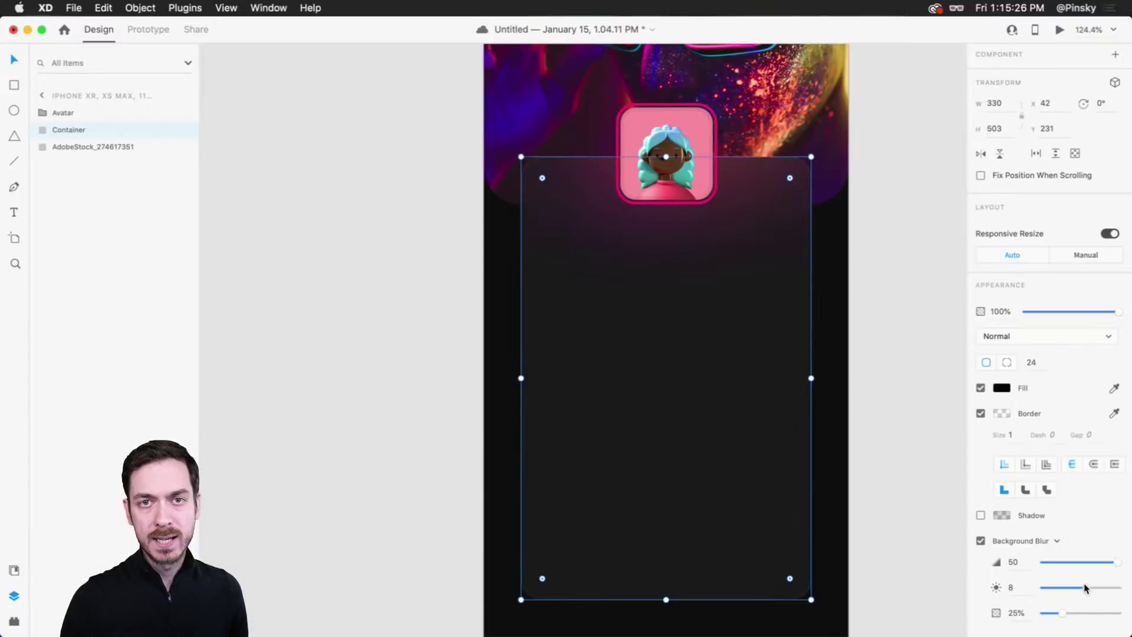
pyautogui.click(885, 351)
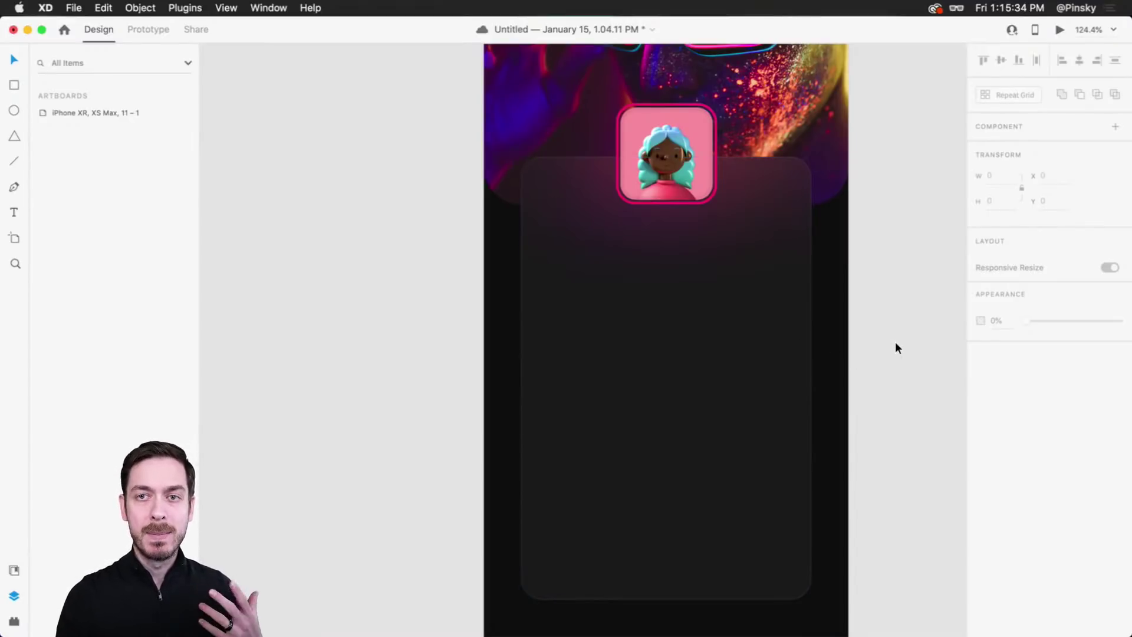
# Step: Add the profile's first name as centre-aligned text at size 29, centred beneath the avatar
pyautogui.hscroll(3, 914, 305)
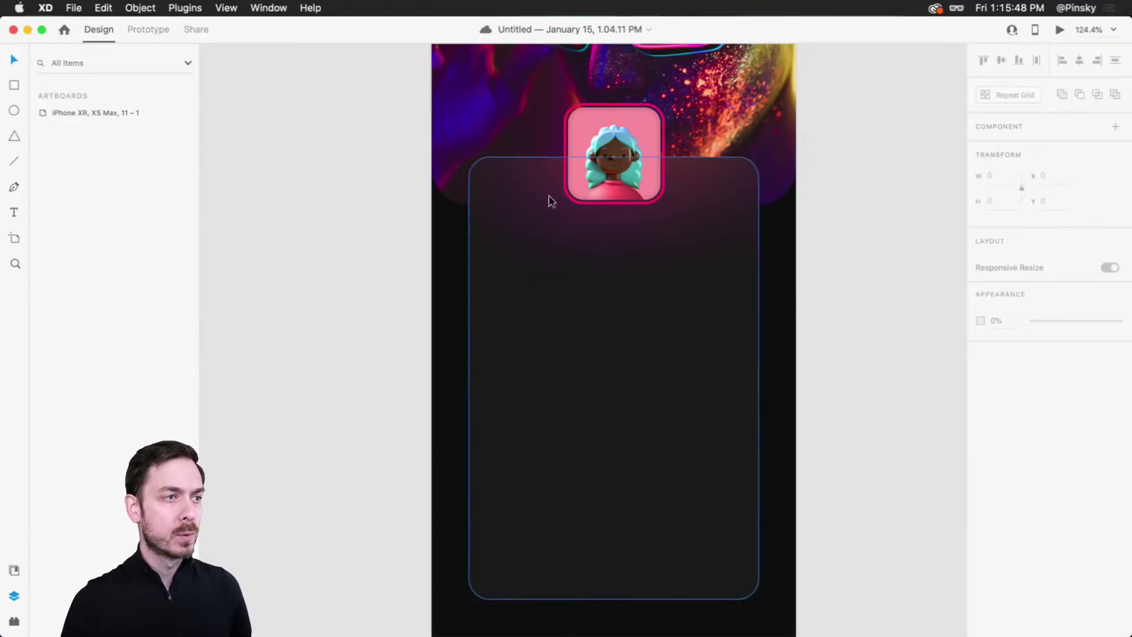
pyautogui.press('t')
pyautogui.click(602, 234)
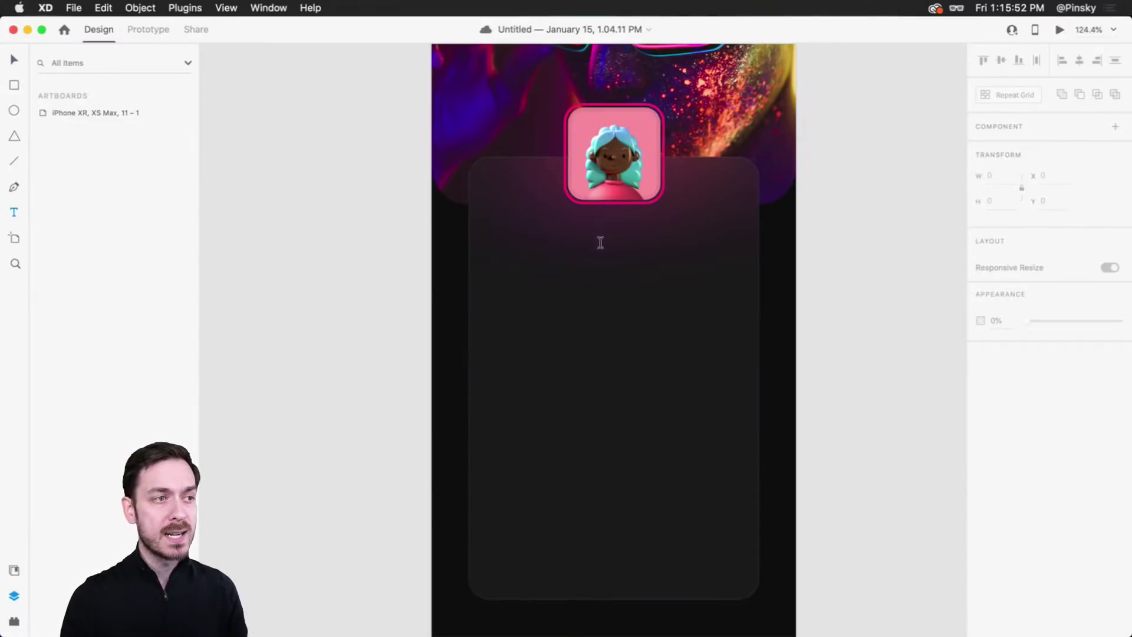
pyautogui.write('Maria')
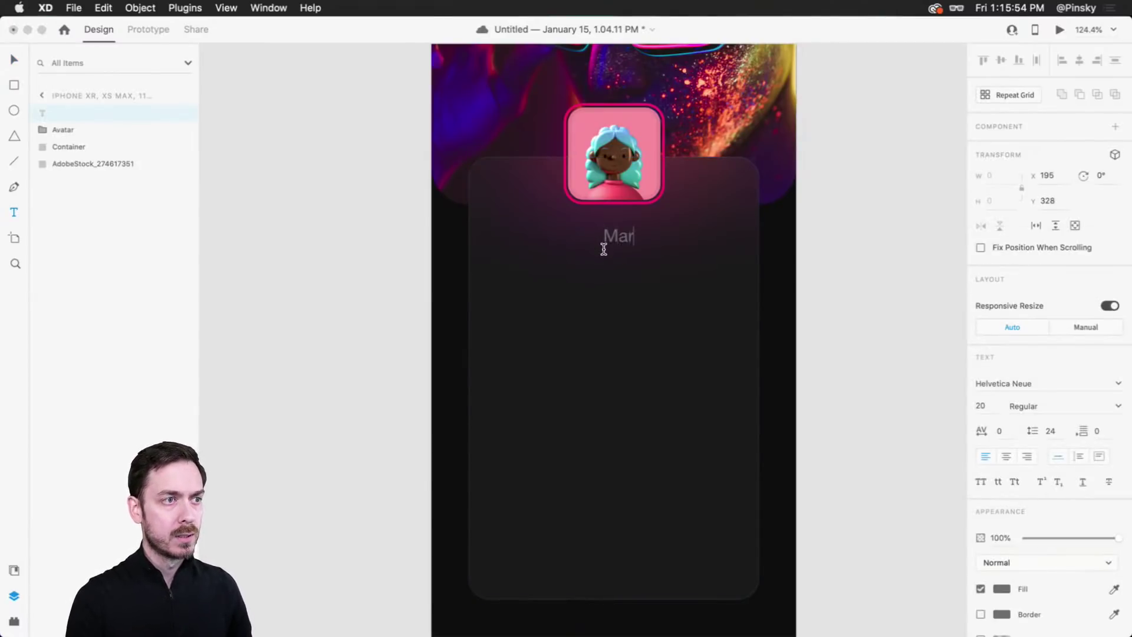
pyautogui.press('Escape')
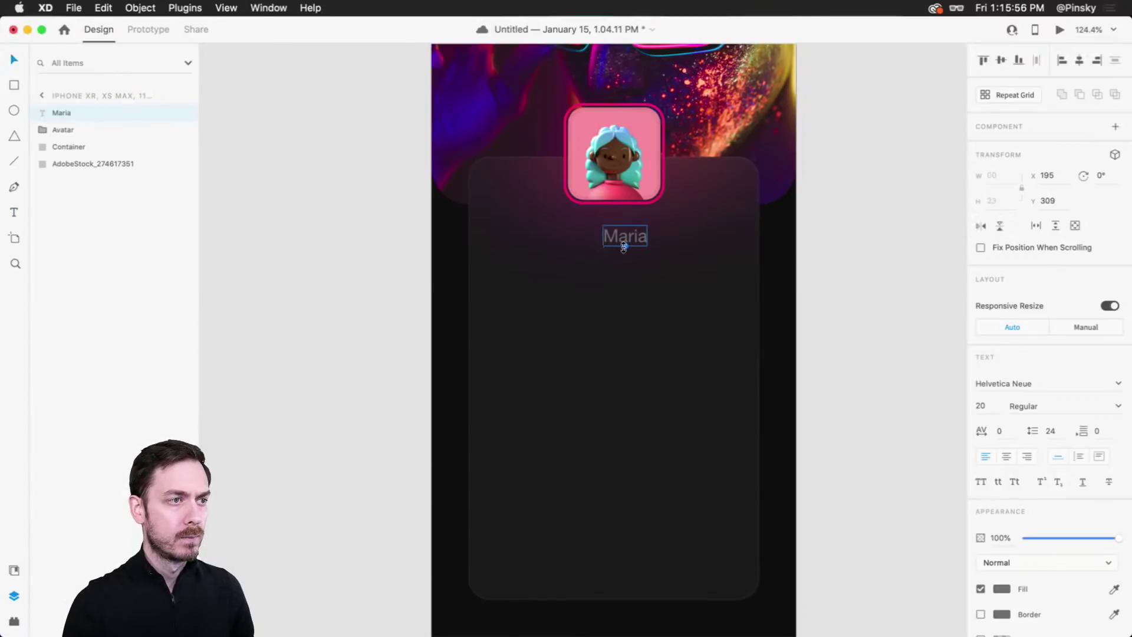
pyautogui.moveTo(625, 245)
pyautogui.mouseDown()
pyautogui.moveTo(626, 260)
pyautogui.moveTo(620, 233)
pyautogui.mouseUp()
pyautogui.click(1007, 457)
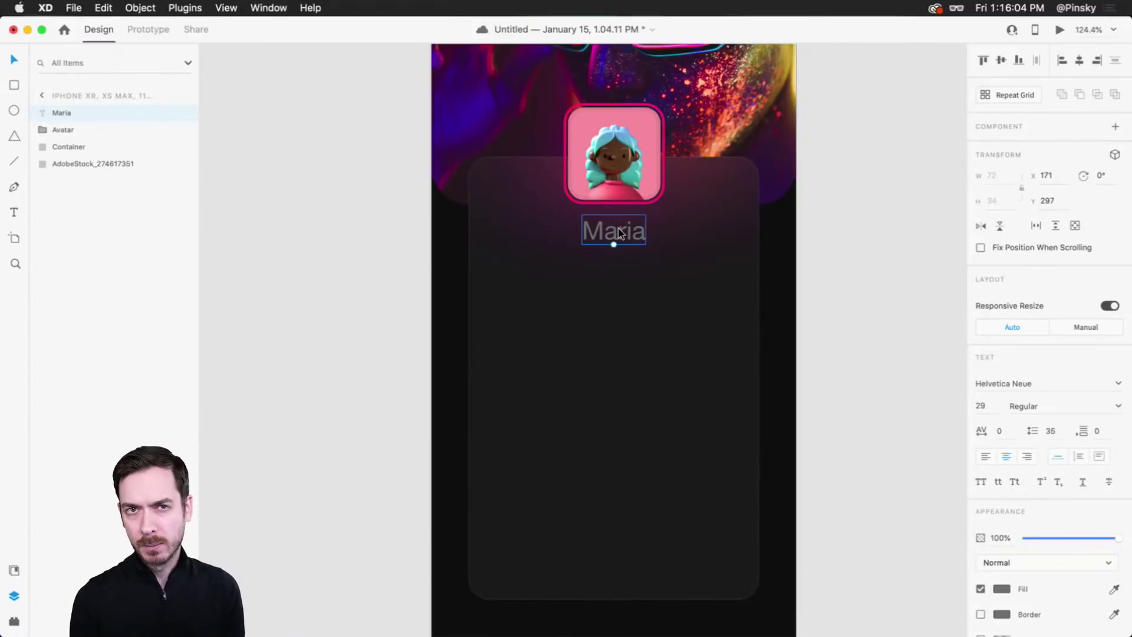
# Step: Set the name text's font to Josefin Sans in Bold
pyautogui.click(1013, 381)
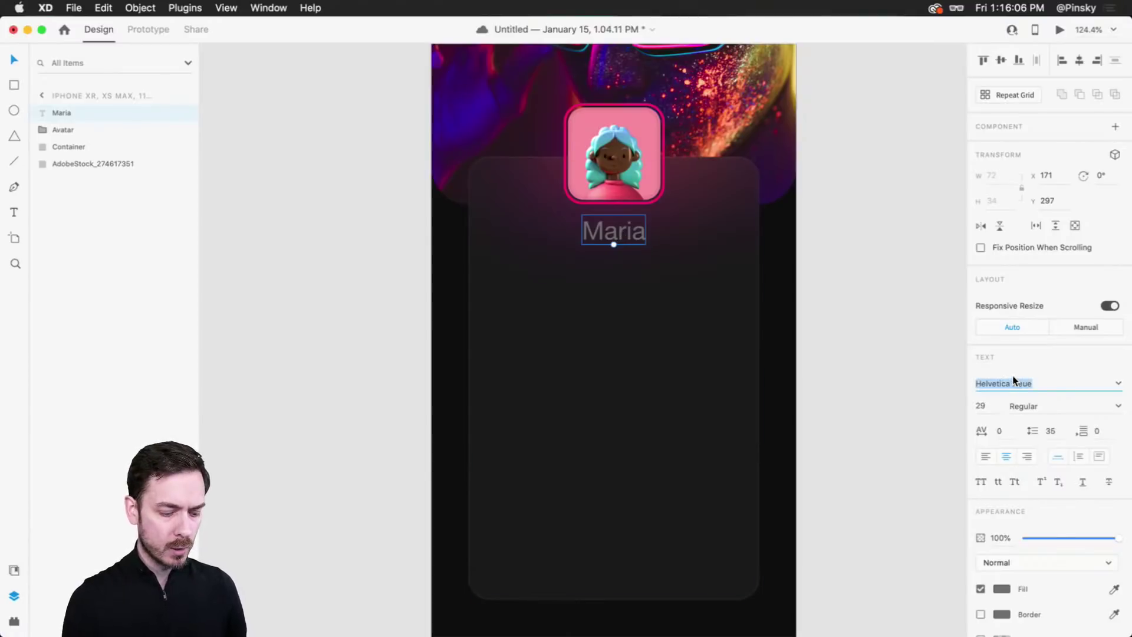
pyautogui.write('Josefin Sans')
pyautogui.press('Return')
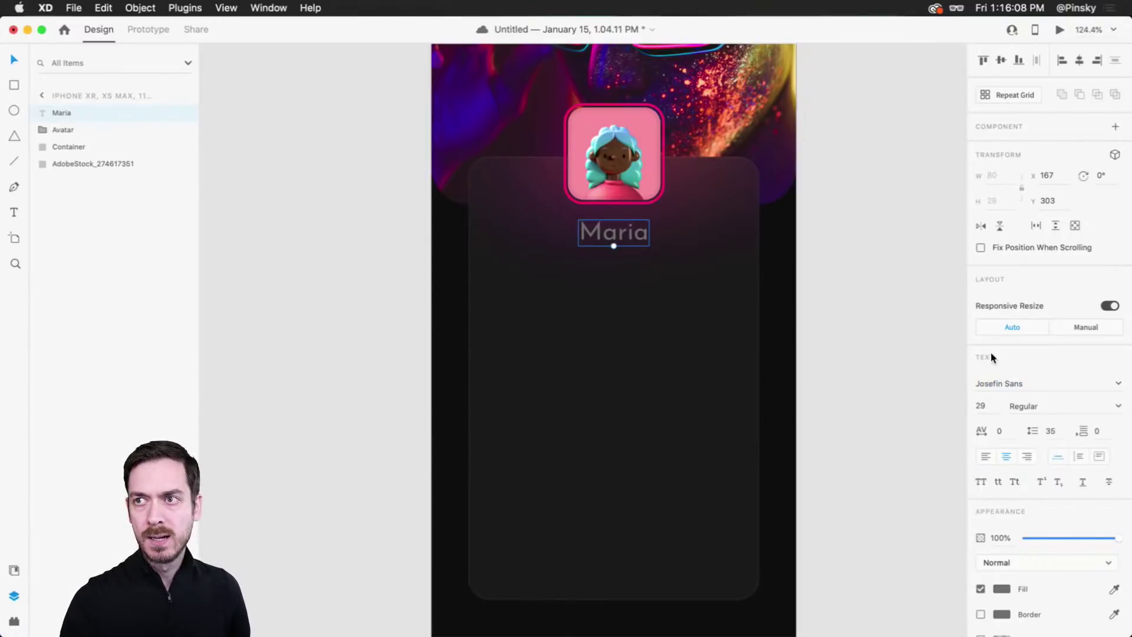
pyautogui.click(1117, 404)
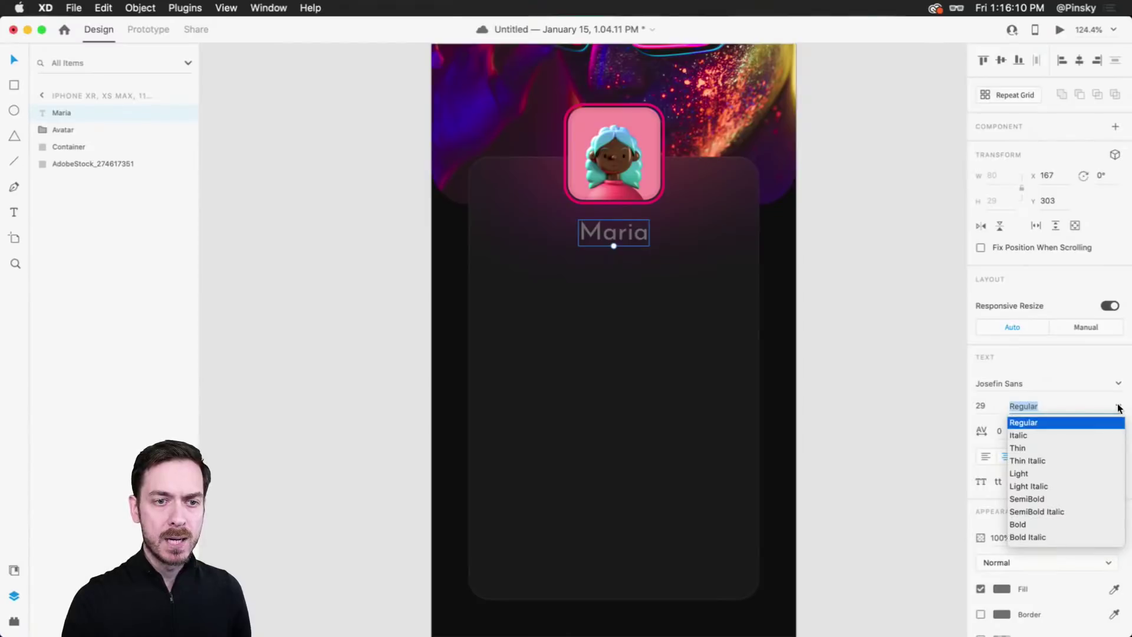
pyautogui.click(1030, 520)
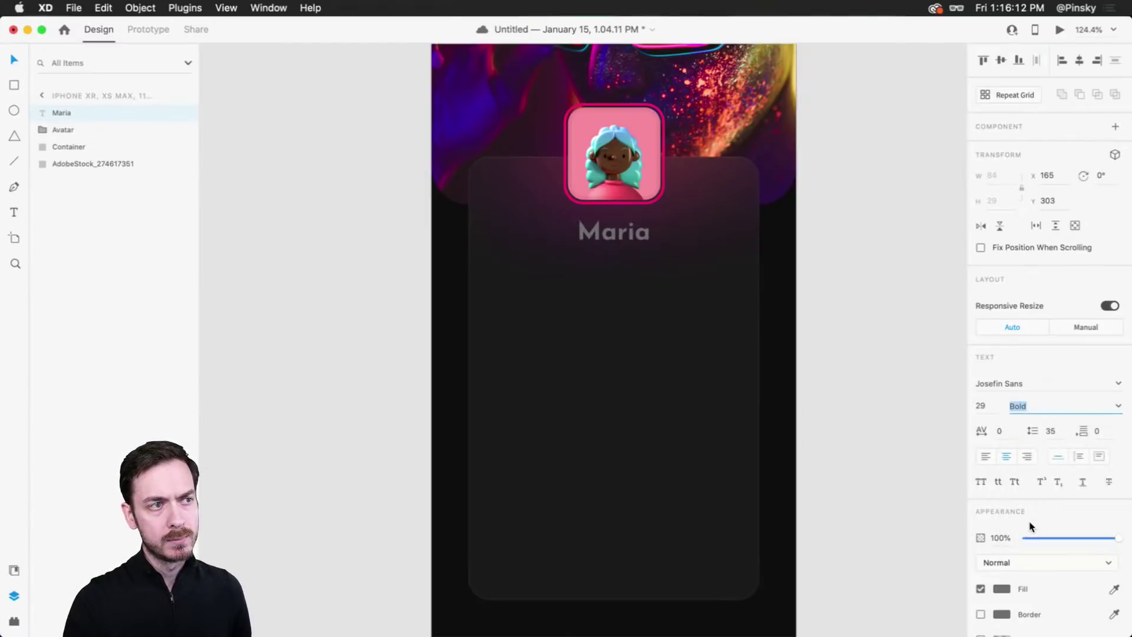
# Step: Fill the name text with white #FFFFFF
pyautogui.click(1002, 588)
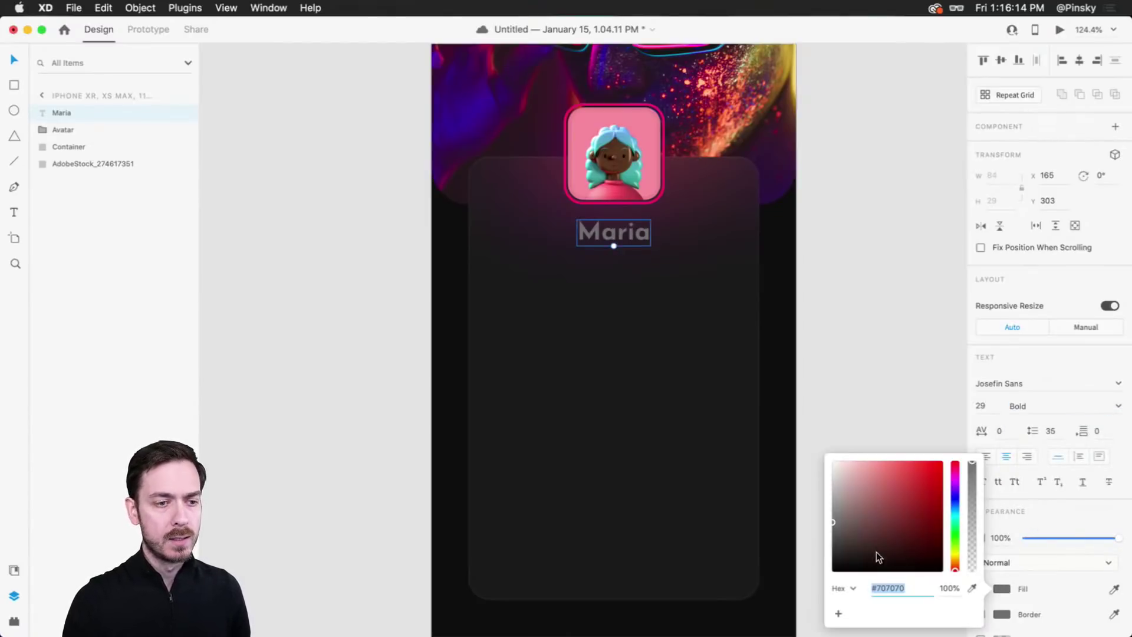
pyautogui.write('fff')
pyautogui.press('Return')
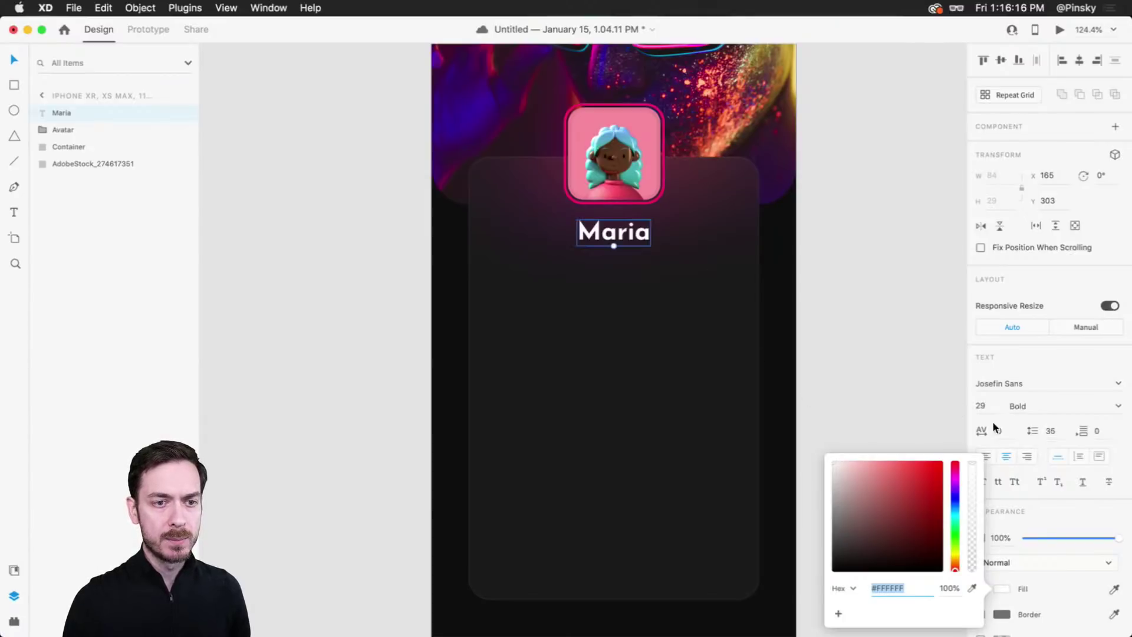
# Step: Tighten the name text's character spacing to -15
pyautogui.click(1006, 436)
pyautogui.press('Down')
pyautogui.press('Down')
pyautogui.press('Down')
pyautogui.press('Down')
pyautogui.press('Down')
pyautogui.press('Down')
pyautogui.press('Down')
pyautogui.press('Down')
pyautogui.press('Down')
pyautogui.press('Down')
pyautogui.press('Down')
pyautogui.press('Down')
pyautogui.press('Down')
pyautogui.press('Down')
pyautogui.press('Down')
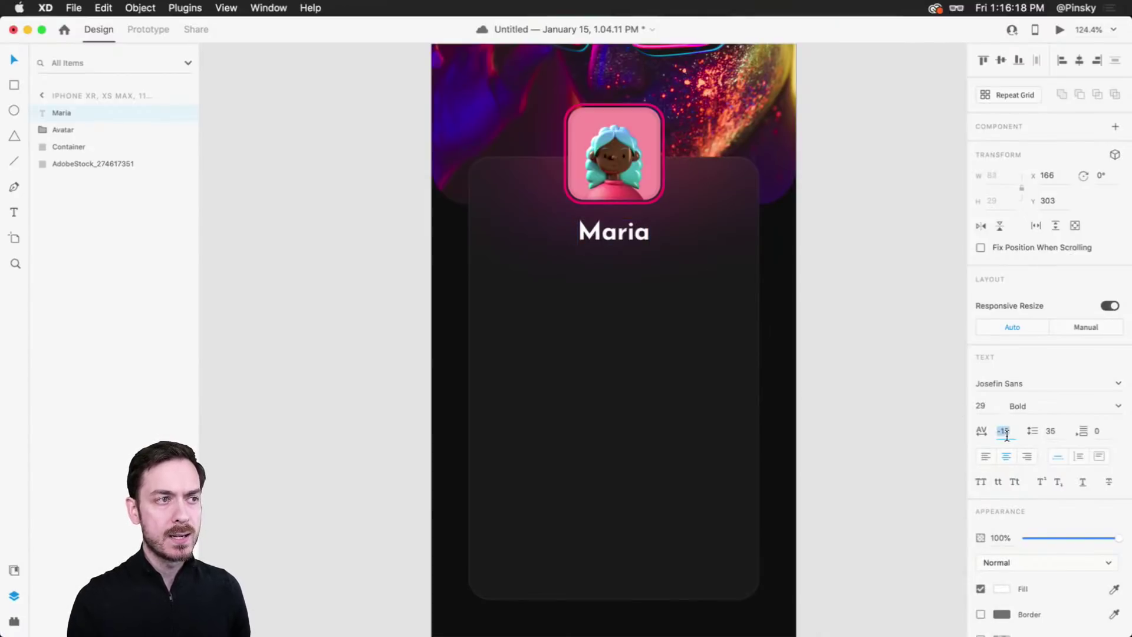
# Step: Tighten the name text's character spacing to -30 and move the name up closer to the avatar, to Y 296
pyautogui.press('Down')
pyautogui.press('Down')
pyautogui.press('Down')
pyautogui.press('Down')
pyautogui.press('Down')
pyautogui.press('Down')
pyautogui.press('Down')
pyautogui.press('Down')
pyautogui.press('Down')
pyautogui.press('Down')
pyautogui.press('Down')
pyautogui.press('Down')
pyautogui.press('Down')
pyautogui.press('Down')
pyautogui.press('Down')
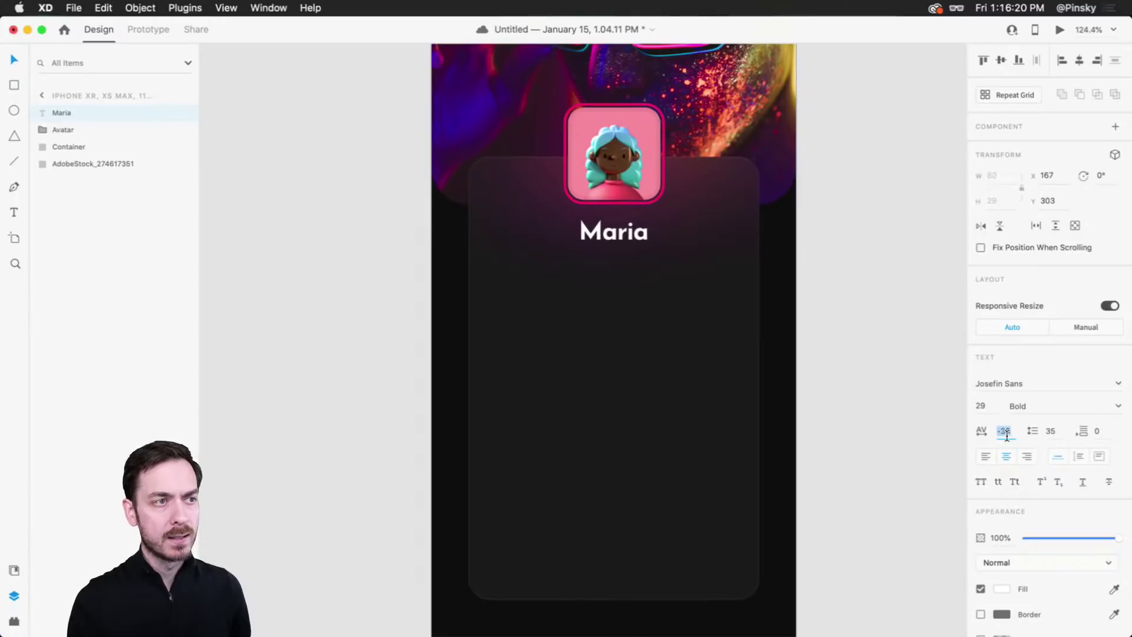
pyautogui.press('Return')
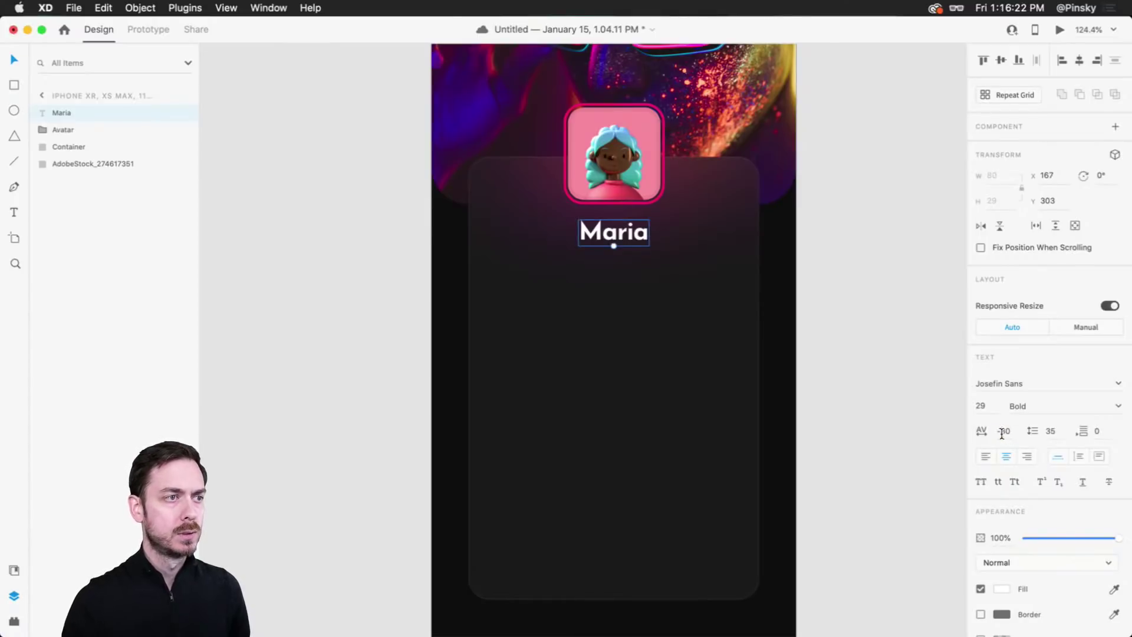
pyautogui.moveTo(625, 233); pyautogui.dragTo(626, 230)
# Step: Add the location text "Toronto, Ontario" centred beneath the name and scale it down to size 12
pyautogui.scroll(3, 626, 247)
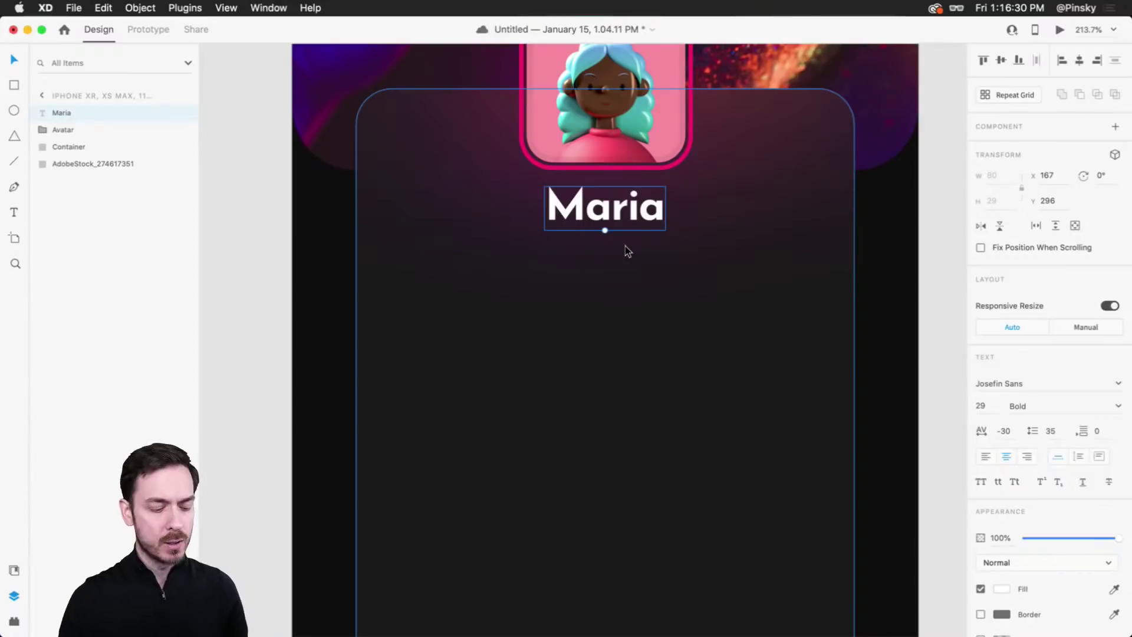
pyautogui.press('t')
pyautogui.click(604, 286)
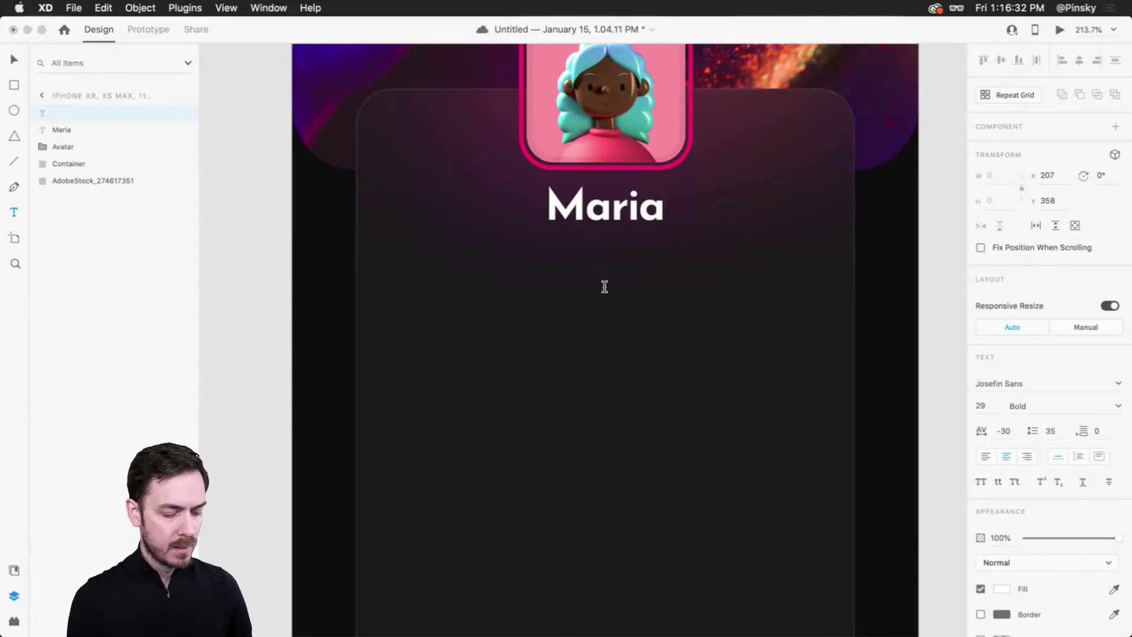
pyautogui.write('Toronto, ')
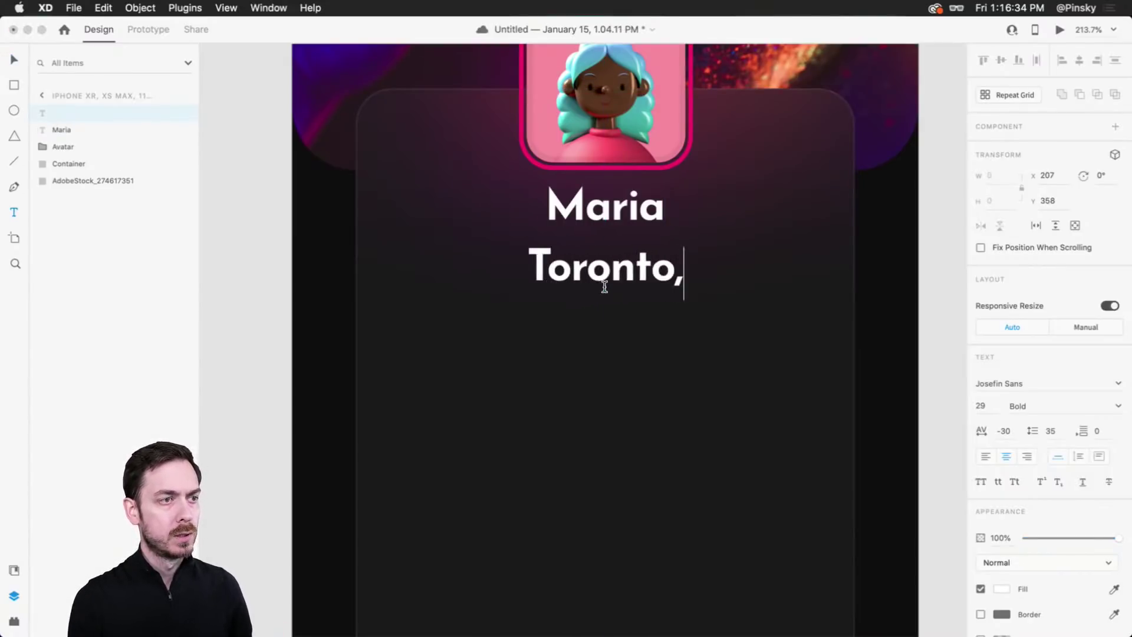
pyautogui.write('Ontario')
pyautogui.press('Escape')
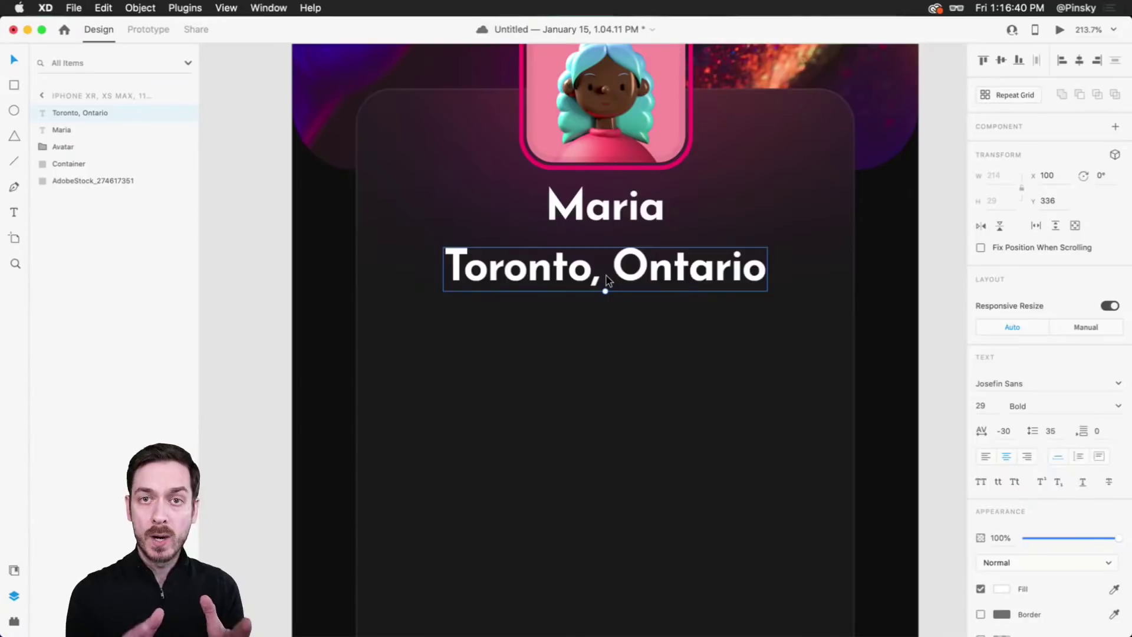
pyautogui.moveTo(606, 290); pyautogui.dragTo(645, 239)
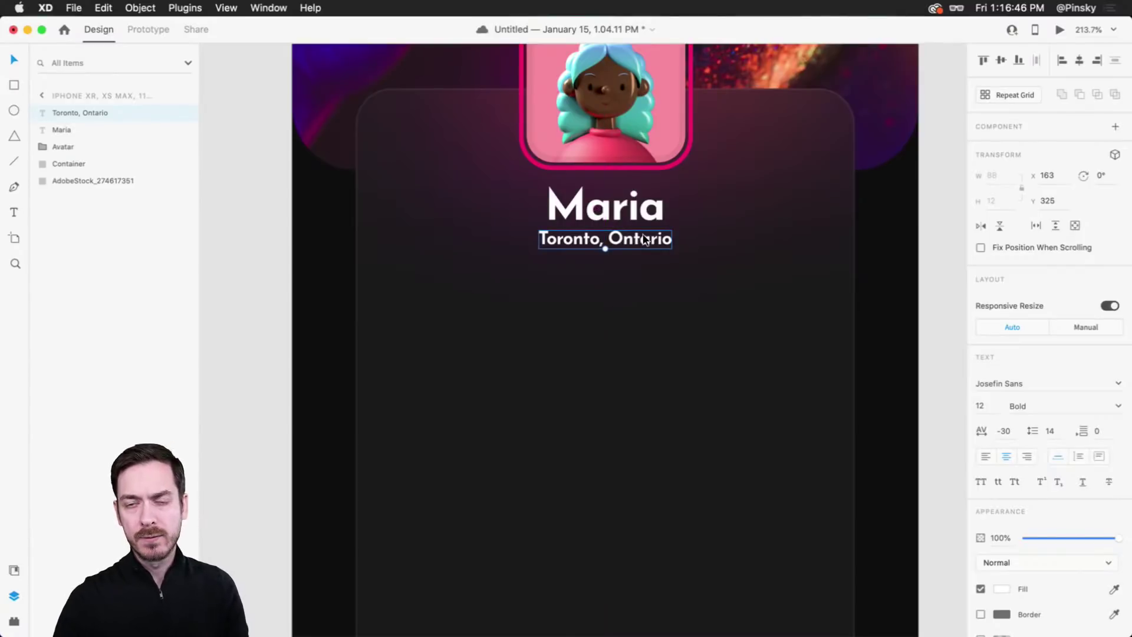
# Step: Try the Light font weight on the location text and preview the screen
pyautogui.click(1118, 407)
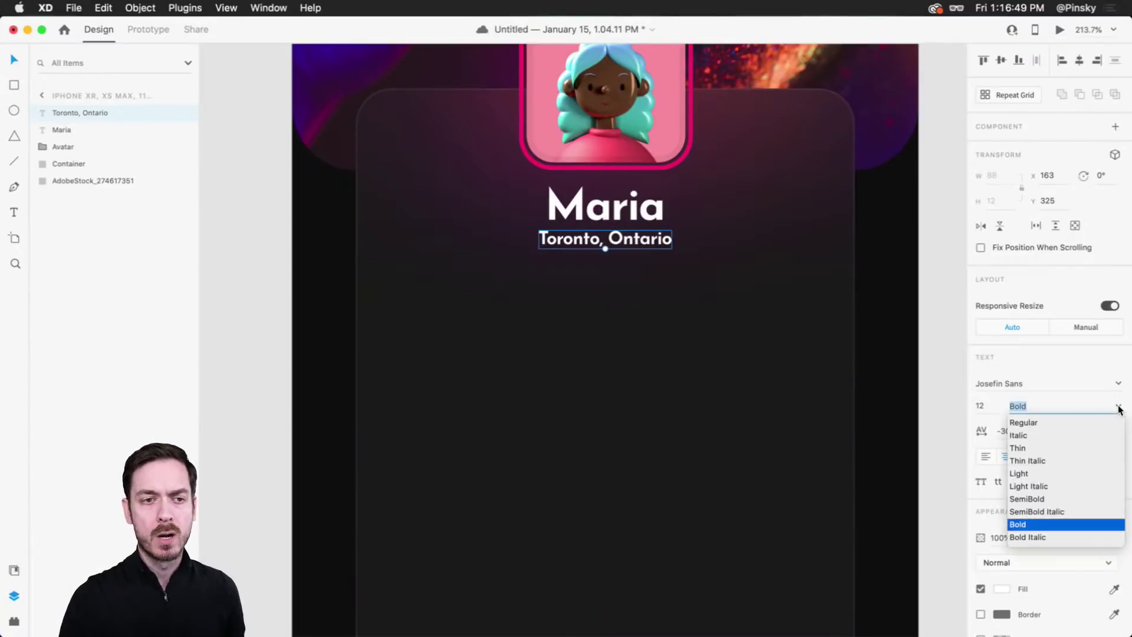
pyautogui.click(1029, 475)
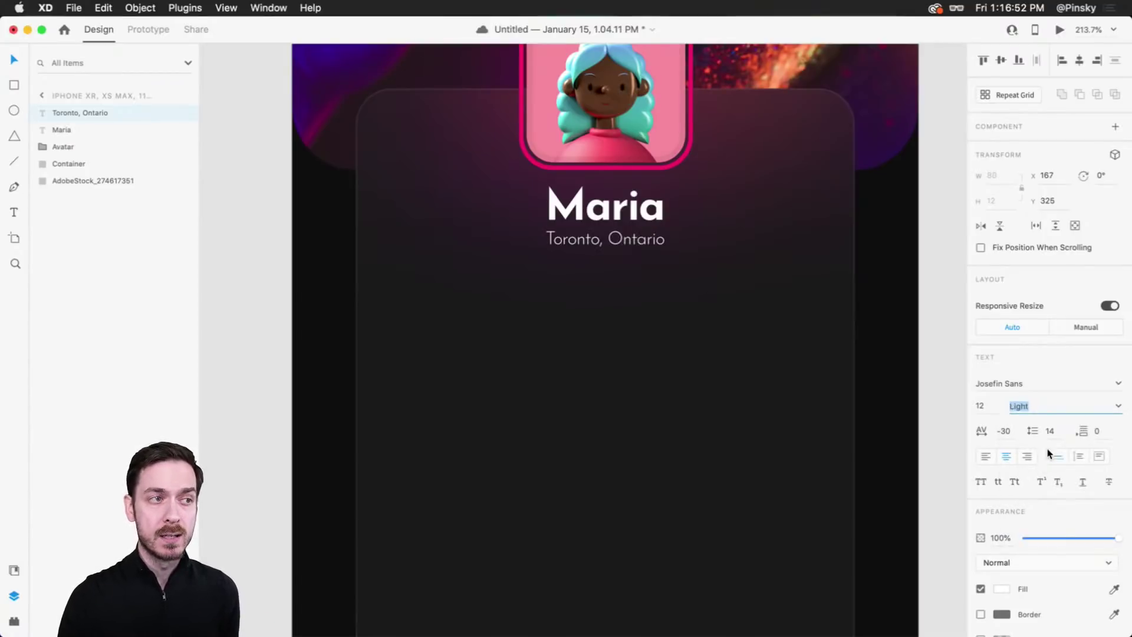
pyautogui.click(1060, 30)
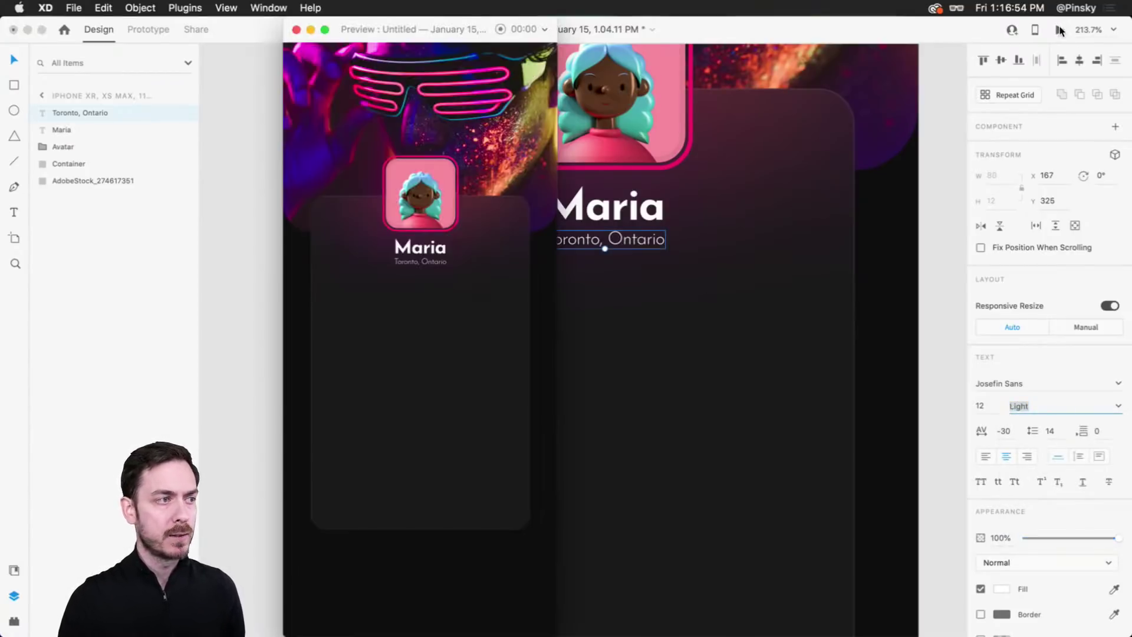
pyautogui.moveTo(431, 40); pyautogui.dragTo(600, 45)
pyautogui.click(892, 228)
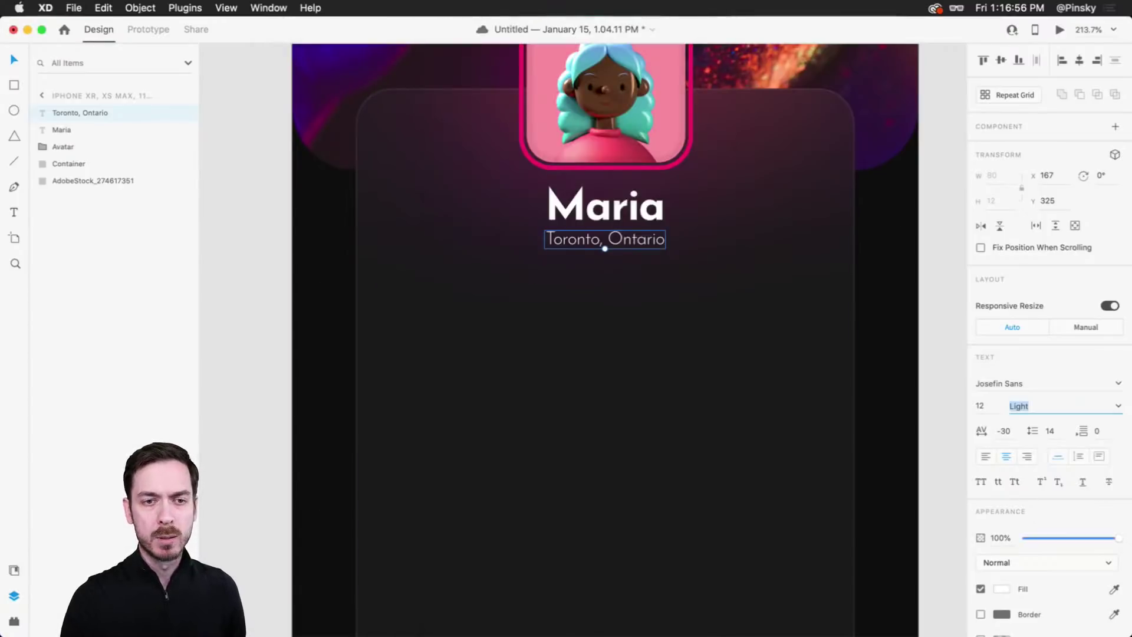
# Step: Restyle the location text as Regular at 50% opacity and preview the screen
pyautogui.click(1117, 406)
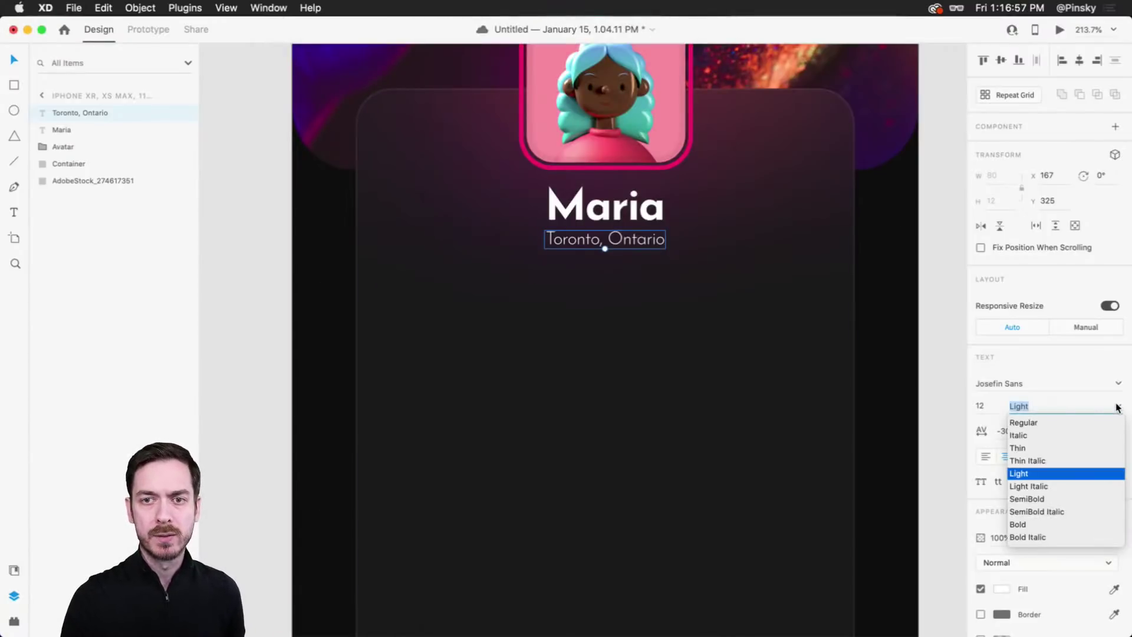
pyautogui.click(1035, 422)
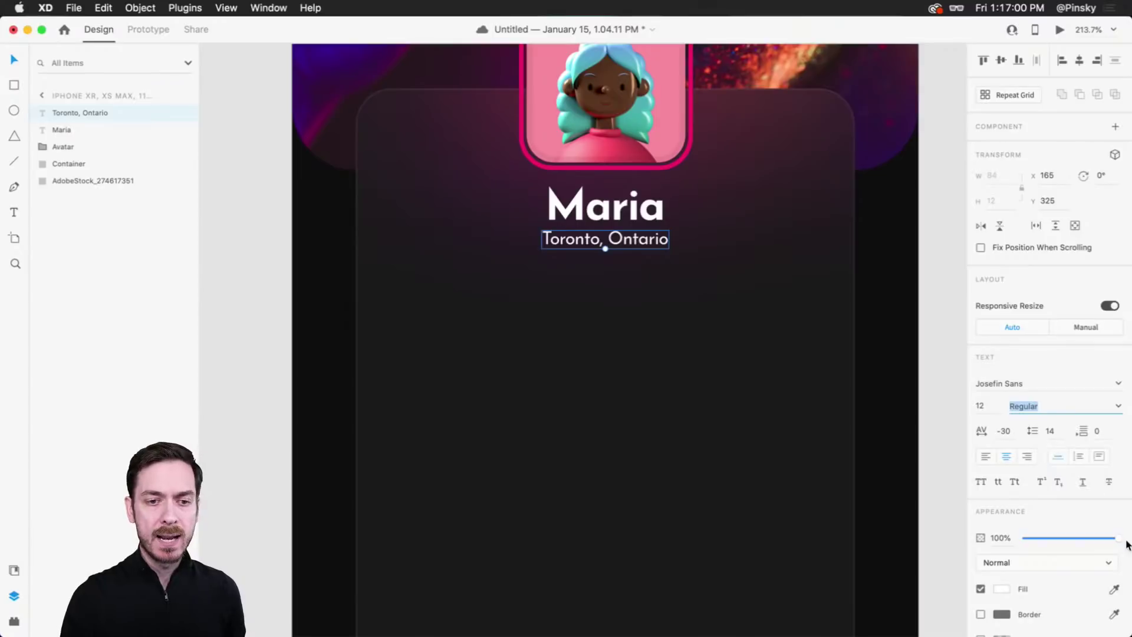
pyautogui.moveTo(1119, 538); pyautogui.dragTo(1072, 536)
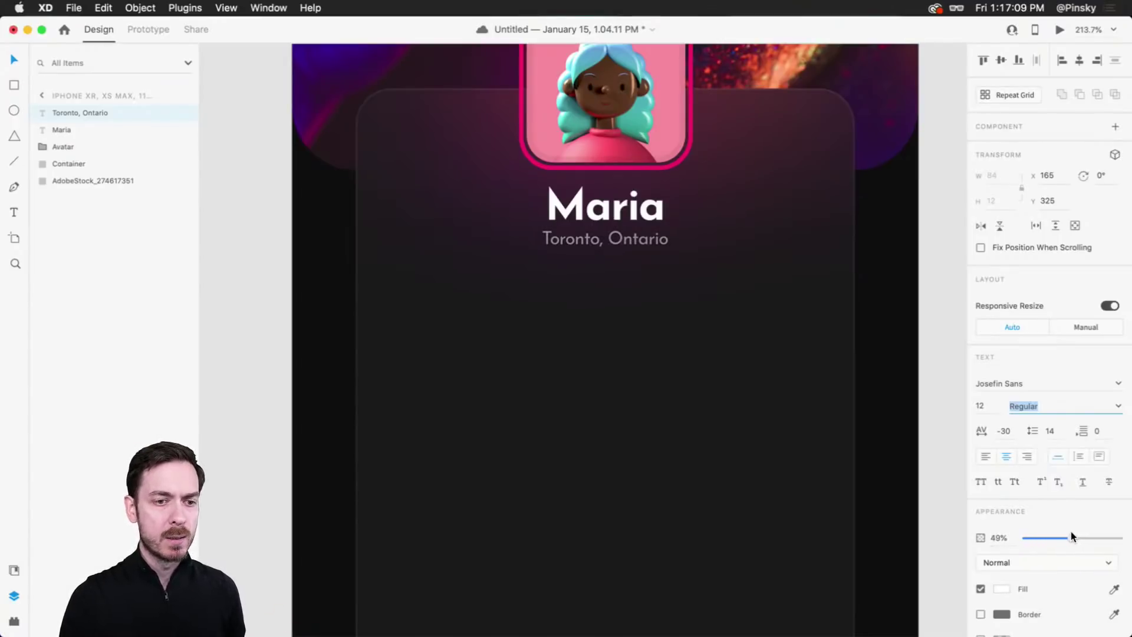
pyautogui.click(1060, 30)
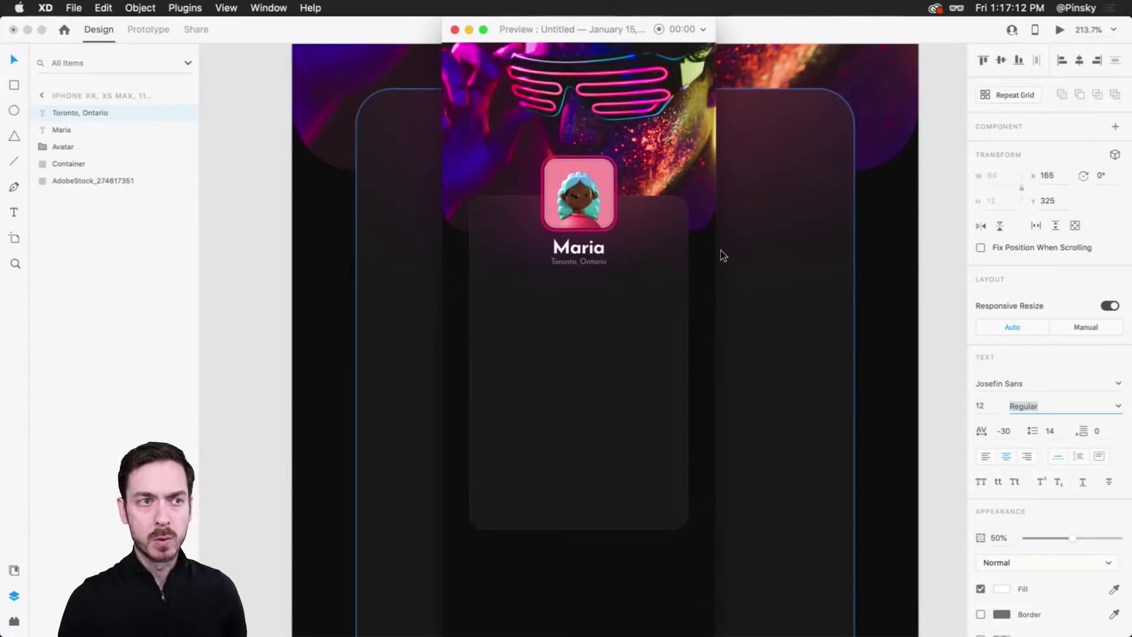
pyautogui.press('super+w')
# Step: Move the name text up to Y 293 and the location text up to Y 322, keeping both centred beneath the avatar
pyautogui.click(594, 202)
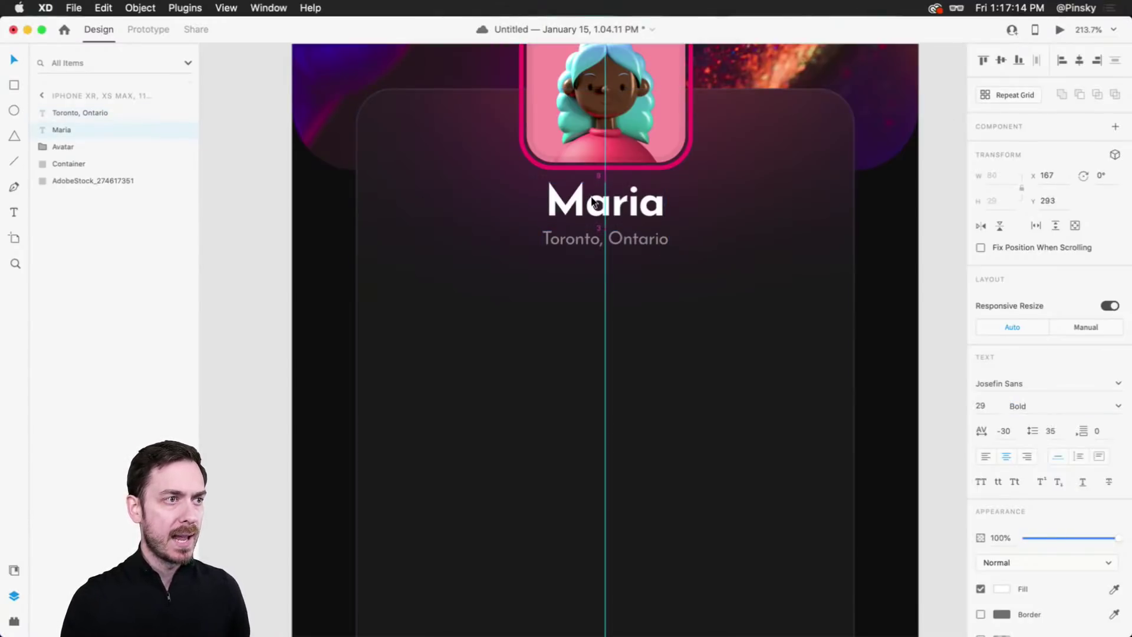
pyautogui.click(604, 239)
pyautogui.moveTo(604, 238); pyautogui.dragTo(603, 231)
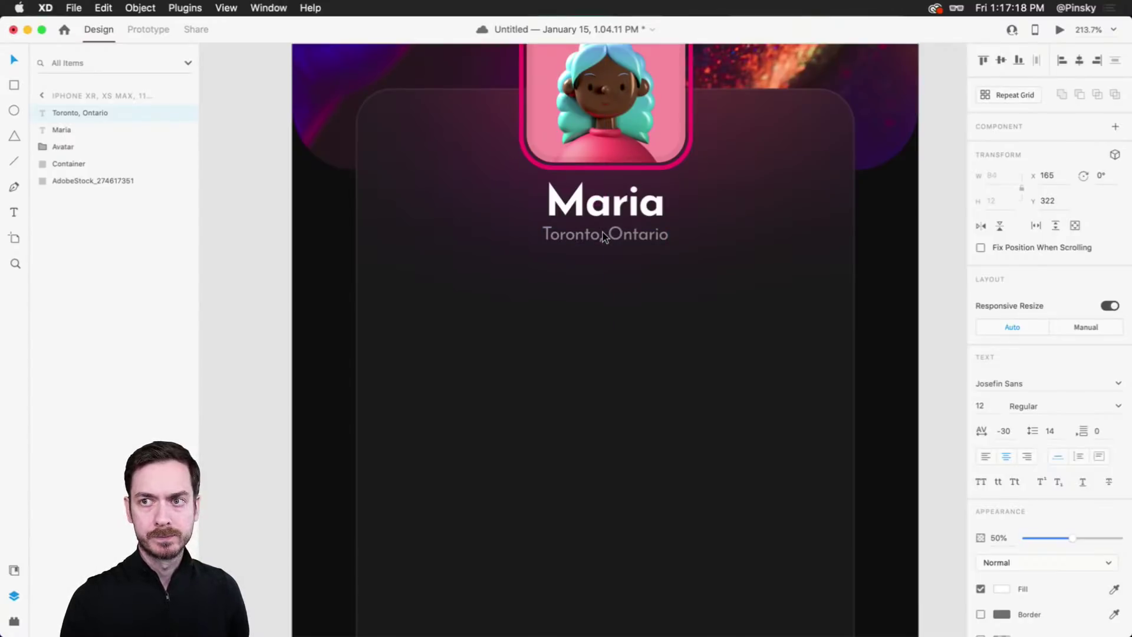
# Step: Save the document
pyautogui.scroll(-5, 603, 231)
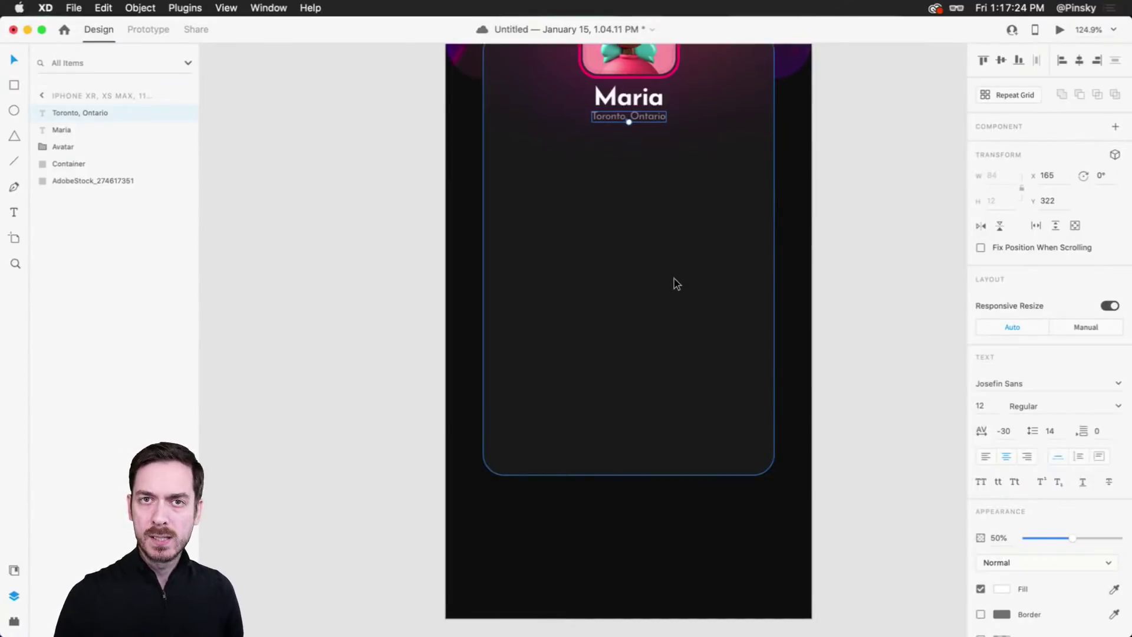
pyautogui.scroll(1, 802, 271)
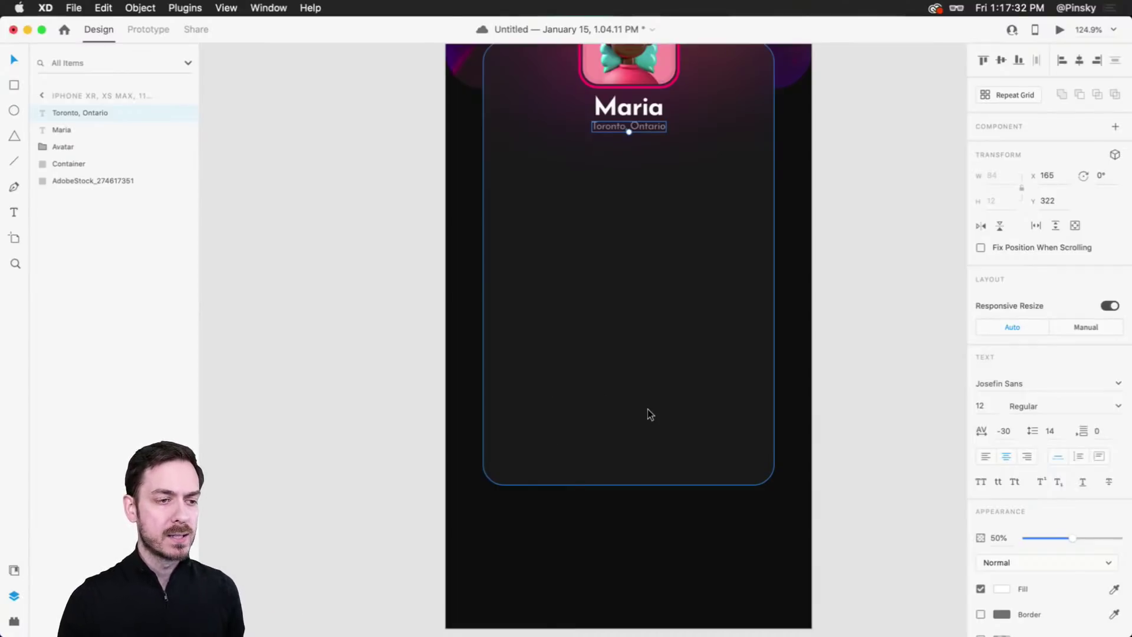
pyautogui.press('super+s')
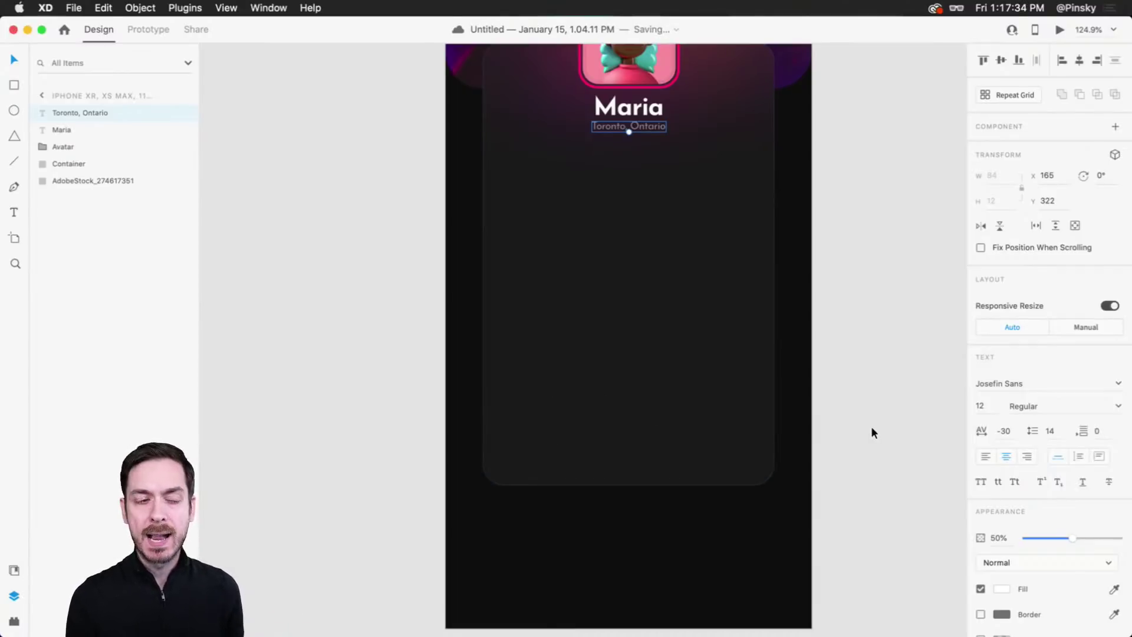
# Step: Draw a button rectangle about 233 × 61 centred near the card's lower edge, with its corners fully rounded to 31
pyautogui.click(14, 85)
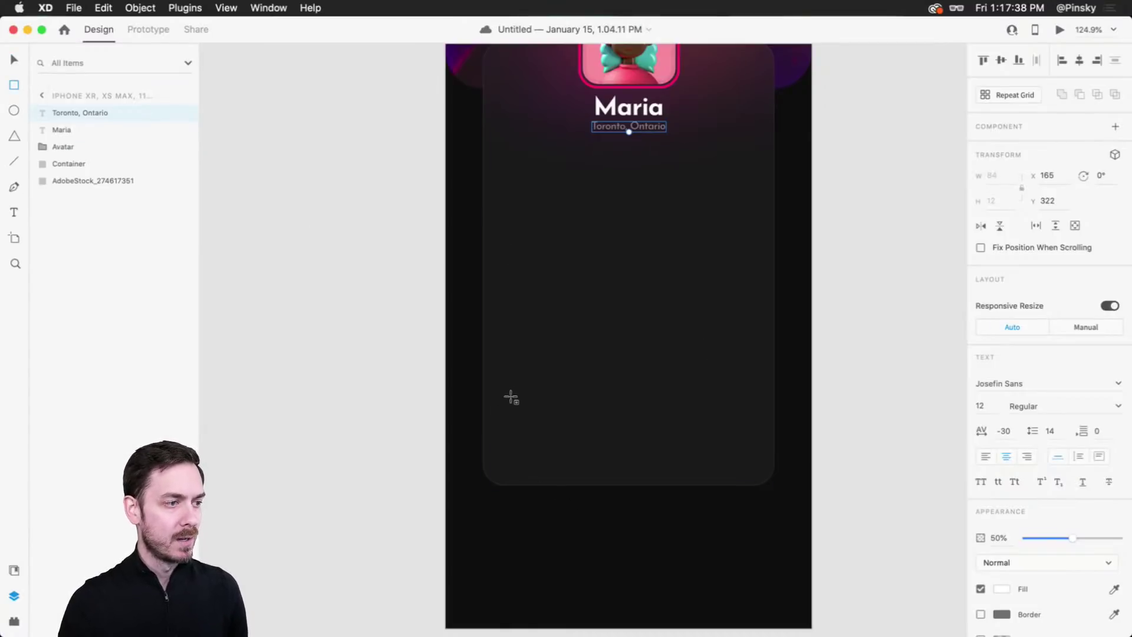
pyautogui.moveTo(511, 396)
pyautogui.mouseDown()
pyautogui.moveTo(742, 425)
pyautogui.moveTo(716, 449)
pyautogui.mouseUp()
pyautogui.moveTo(643, 413)
pyautogui.mouseDown()
pyautogui.moveTo(665, 415)
pyautogui.moveTo(660, 423)
pyautogui.mouseUp()
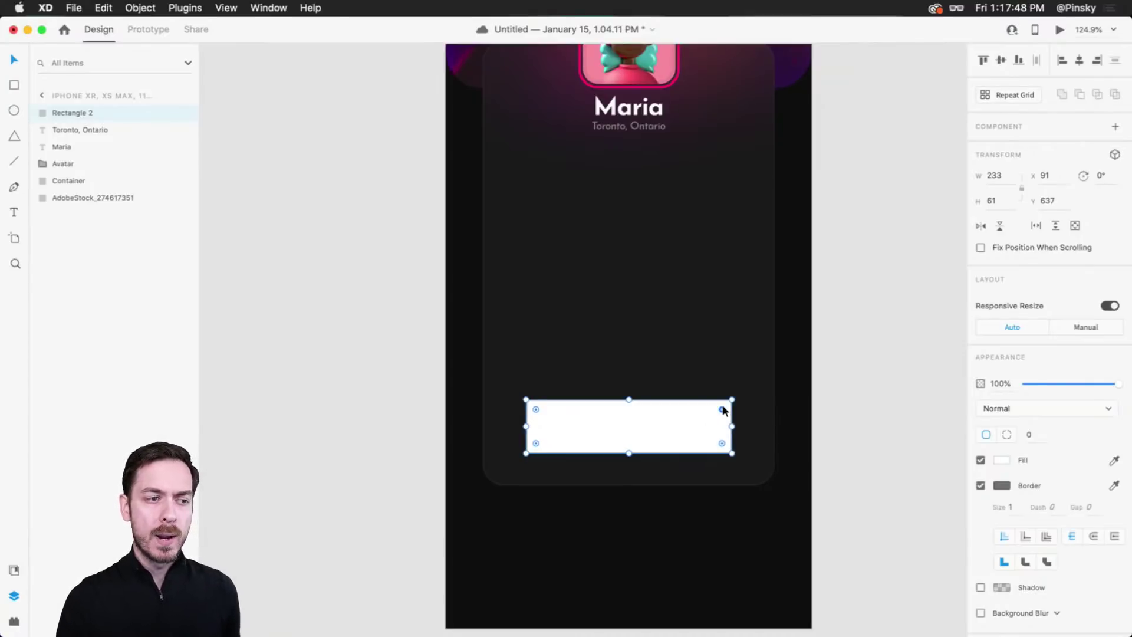
pyautogui.moveTo(723, 406); pyautogui.dragTo(689, 422)
pyautogui.scroll(5, 825, 406)
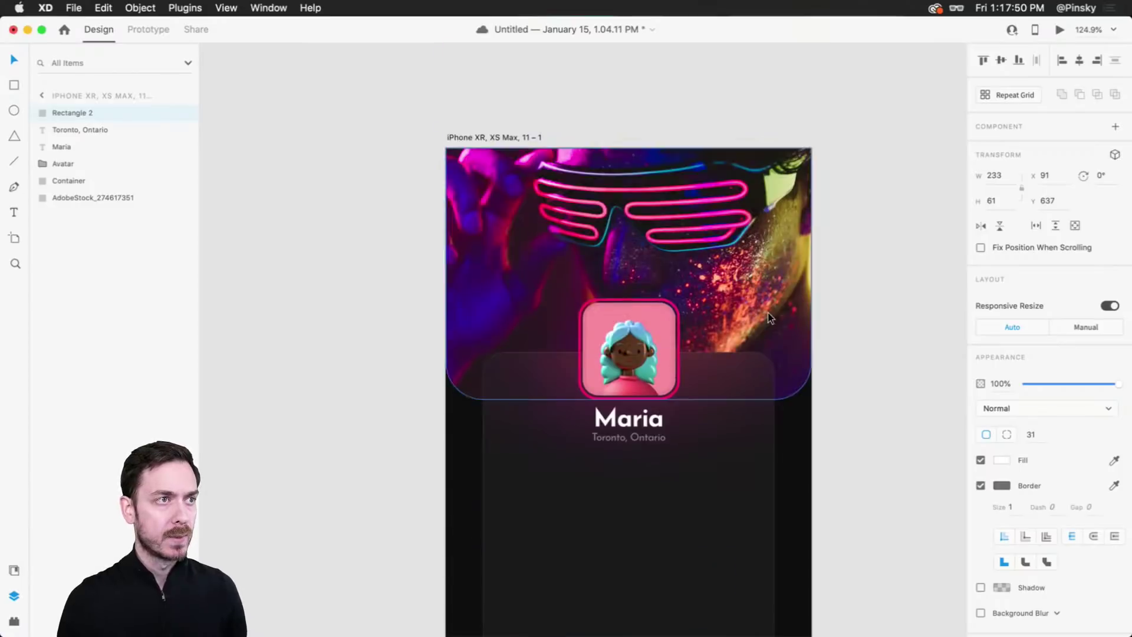
pyautogui.scroll(-4, 770, 312)
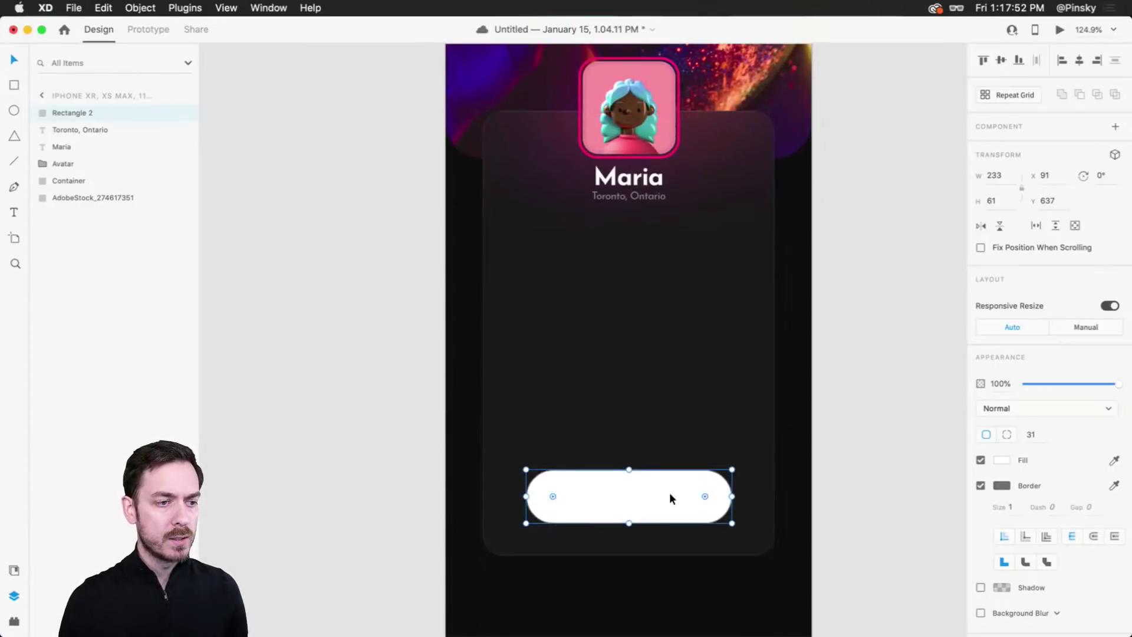
# Step: Remove the button's border and widen it symmetrically about its centre to 251
pyautogui.click(981, 485)
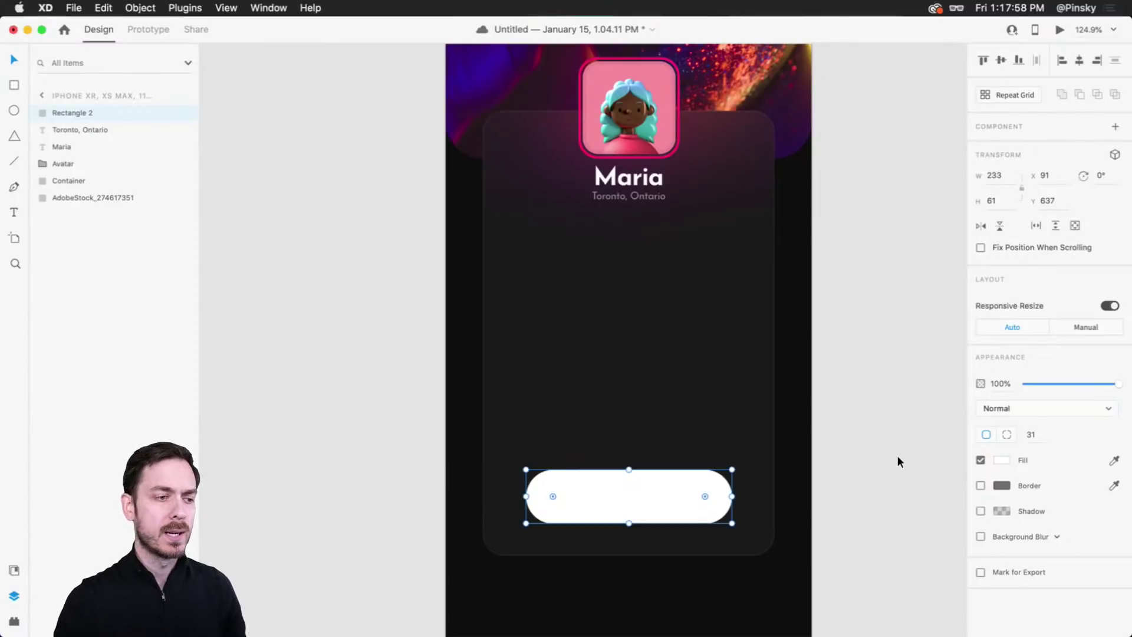
pyautogui.moveTo(731, 497); pyautogui.dragTo(741, 496)
# Step: Add the pink border colour of the avatar group's outer frame to the document's colour assets
pyautogui.scroll(1, 677, 184)
pyautogui.click(664, 72)
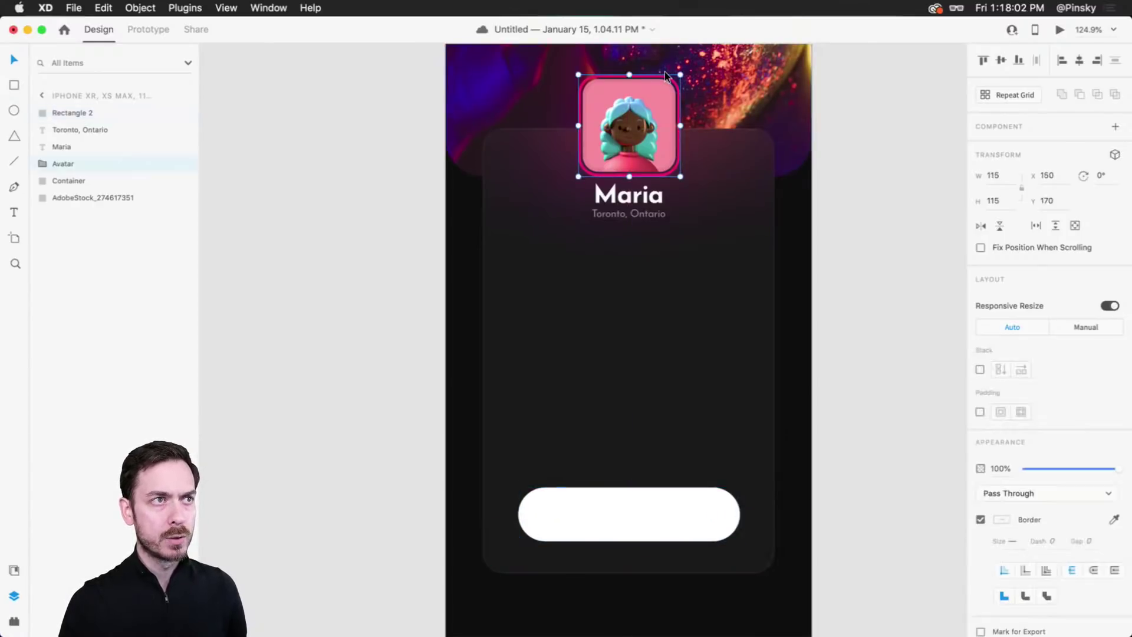
pyautogui.doubleClick(664, 72)
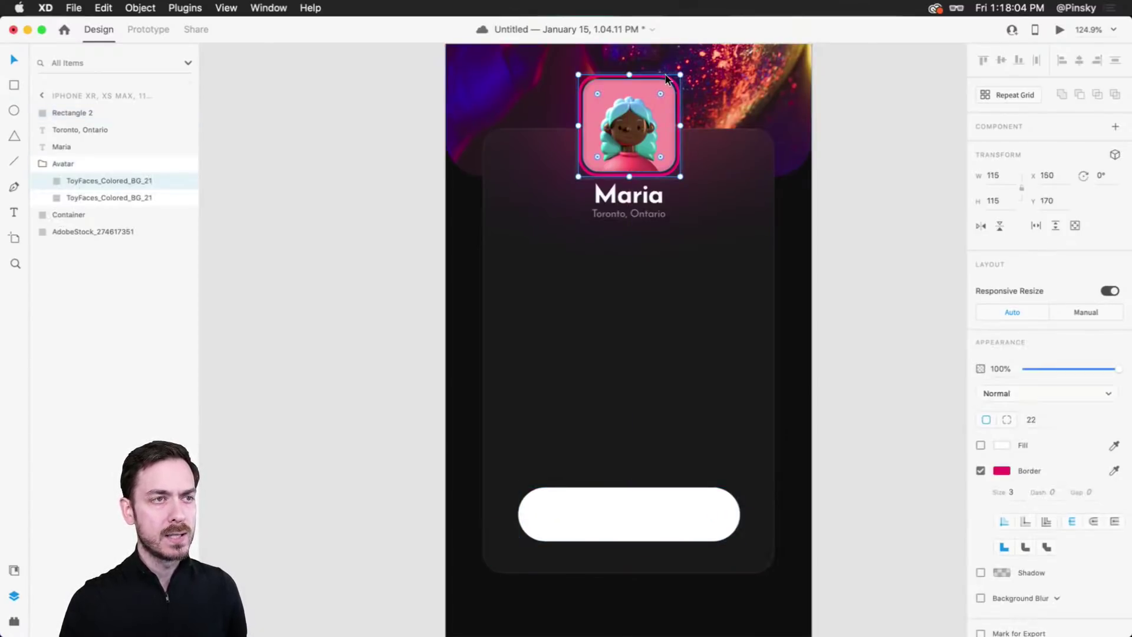
pyautogui.scroll(5, 659, 70)
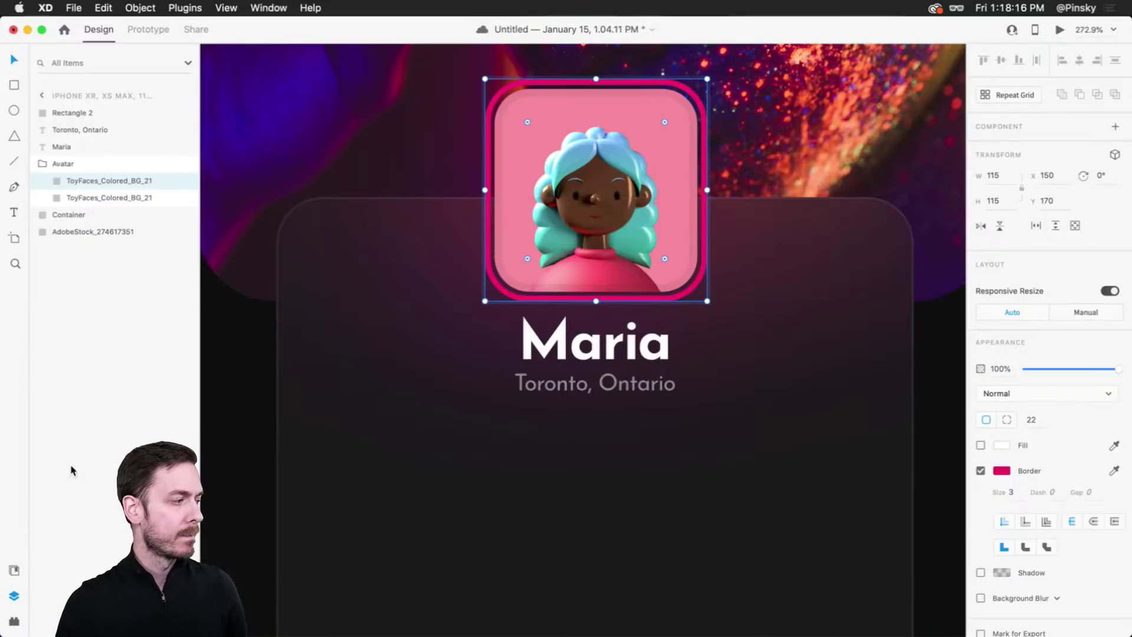
pyautogui.click(13, 572)
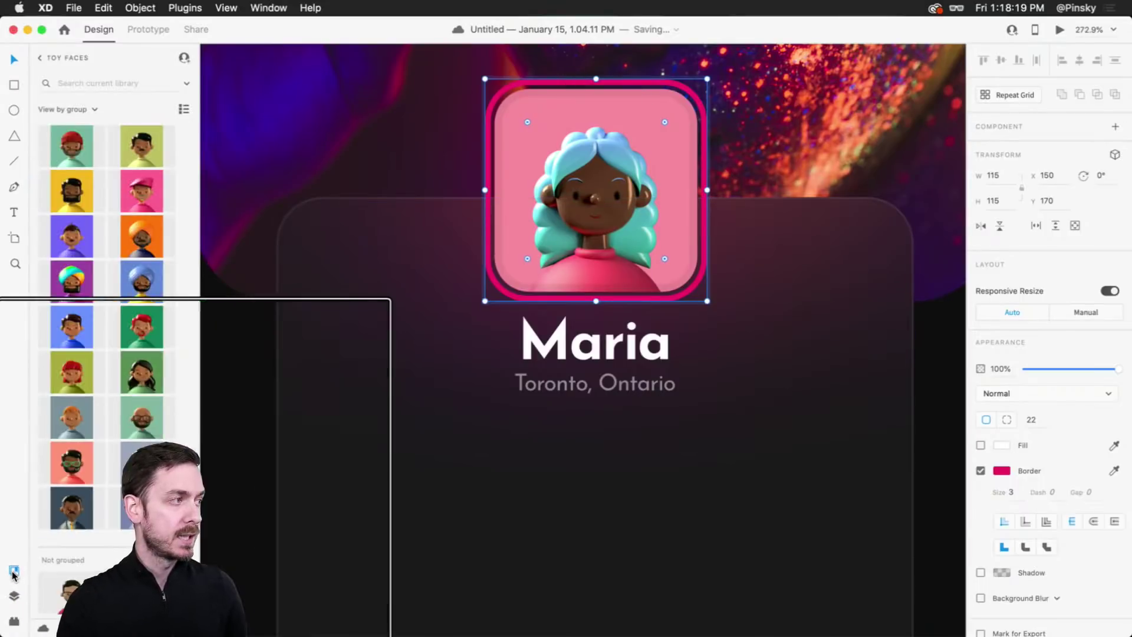
pyautogui.click(40, 59)
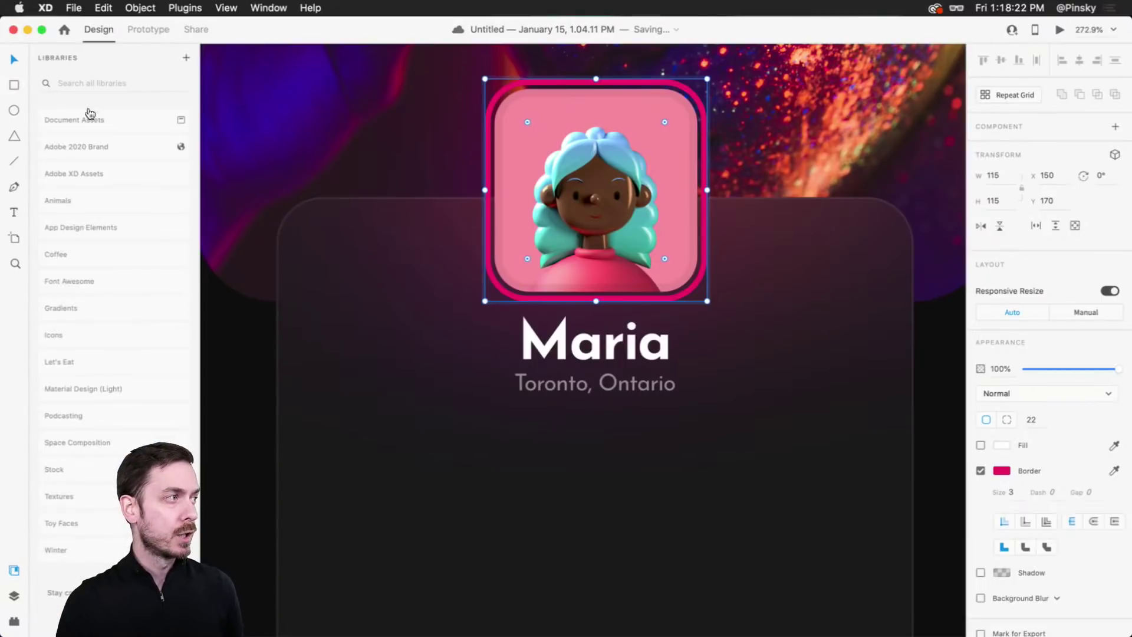
pyautogui.click(118, 113)
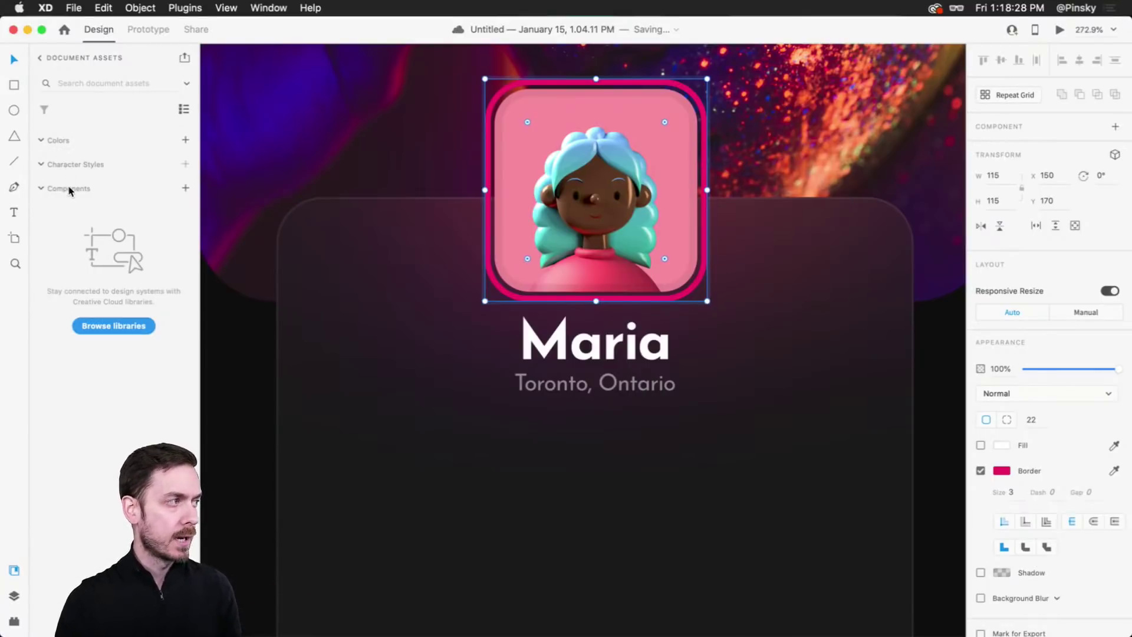
pyautogui.click(186, 140)
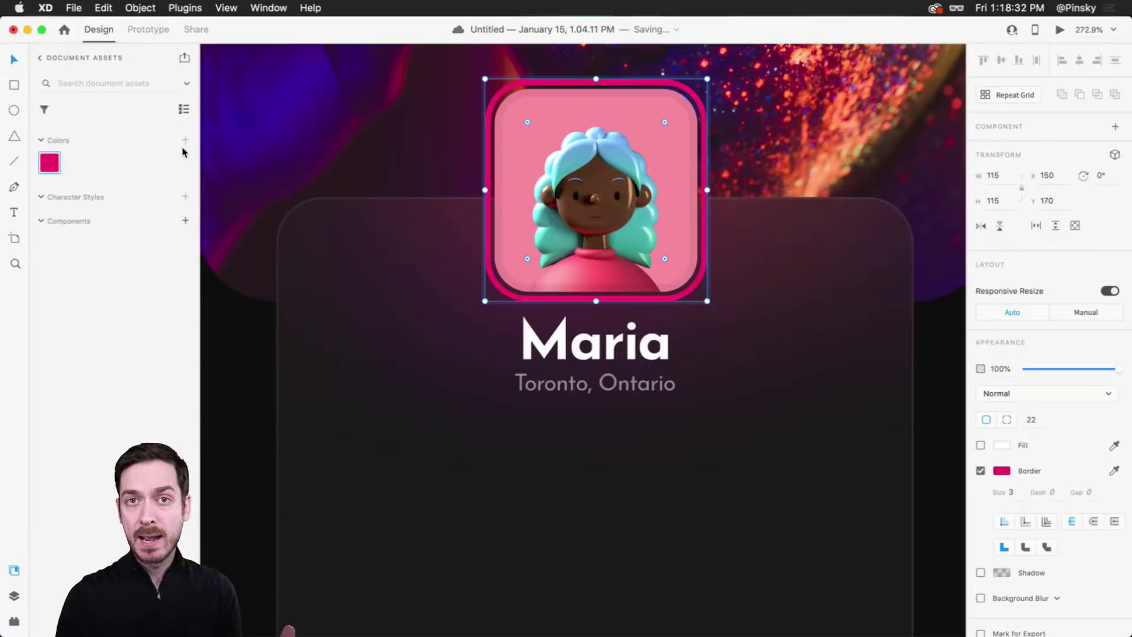
# Step: Fill the rounded button near the card's lower edge with the saved pink colour asset
pyautogui.scroll(-10, 521, 245)
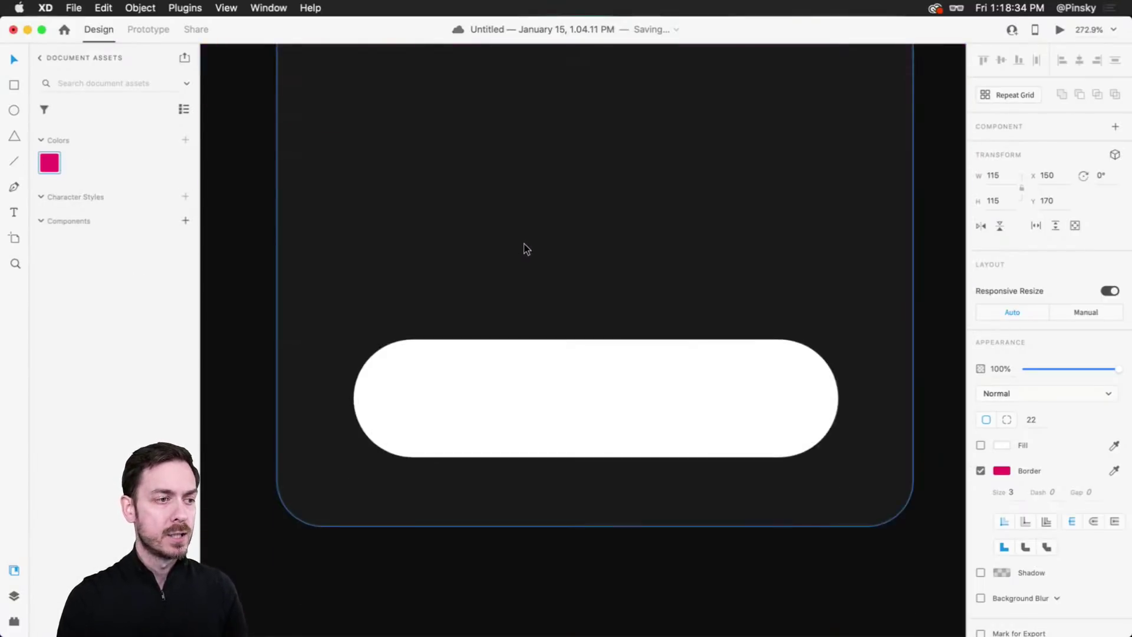
pyautogui.click(618, 409)
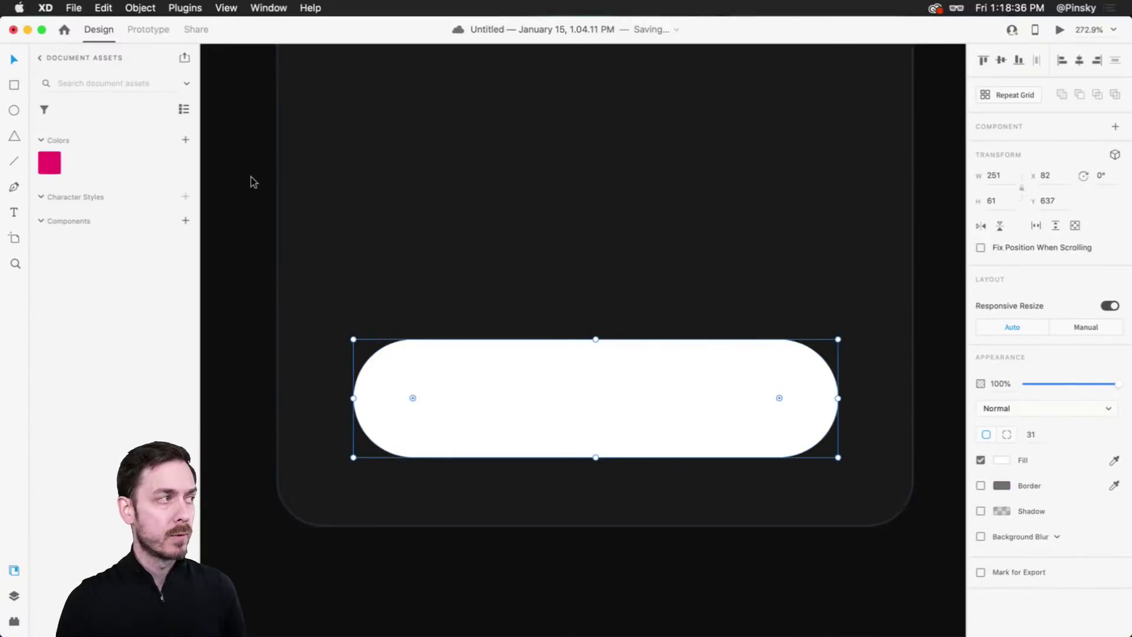
pyautogui.click(54, 164)
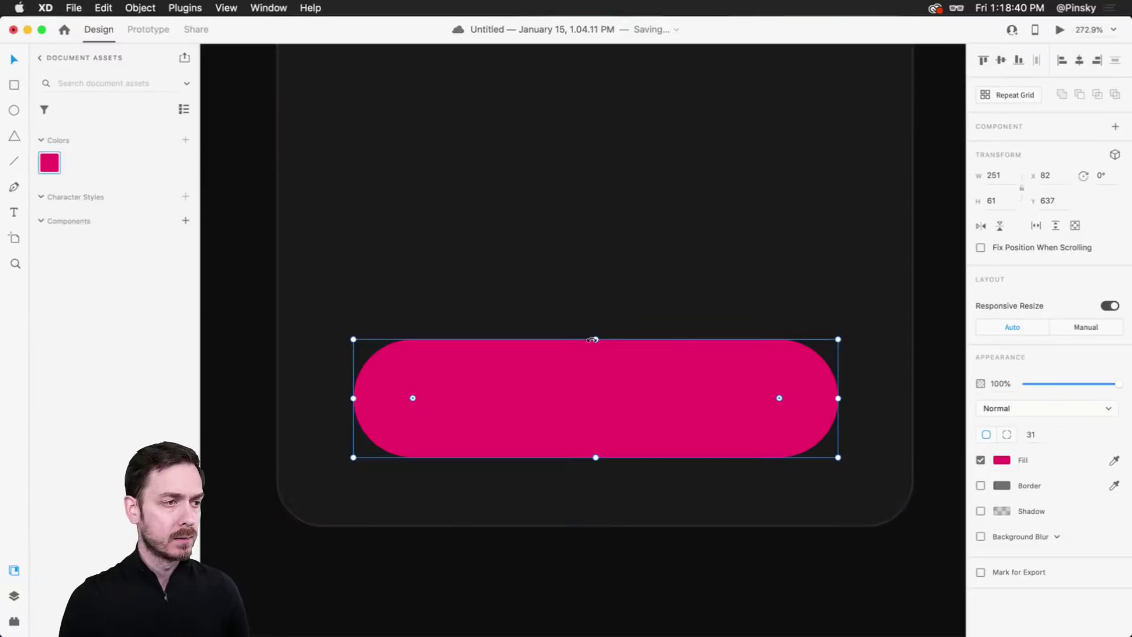
# Step: Reduce the pink button's height to 54 and add a text label on it reading "Challenge" followed by the profile's first name
pyautogui.moveTo(595, 340); pyautogui.dragTo(600, 355)
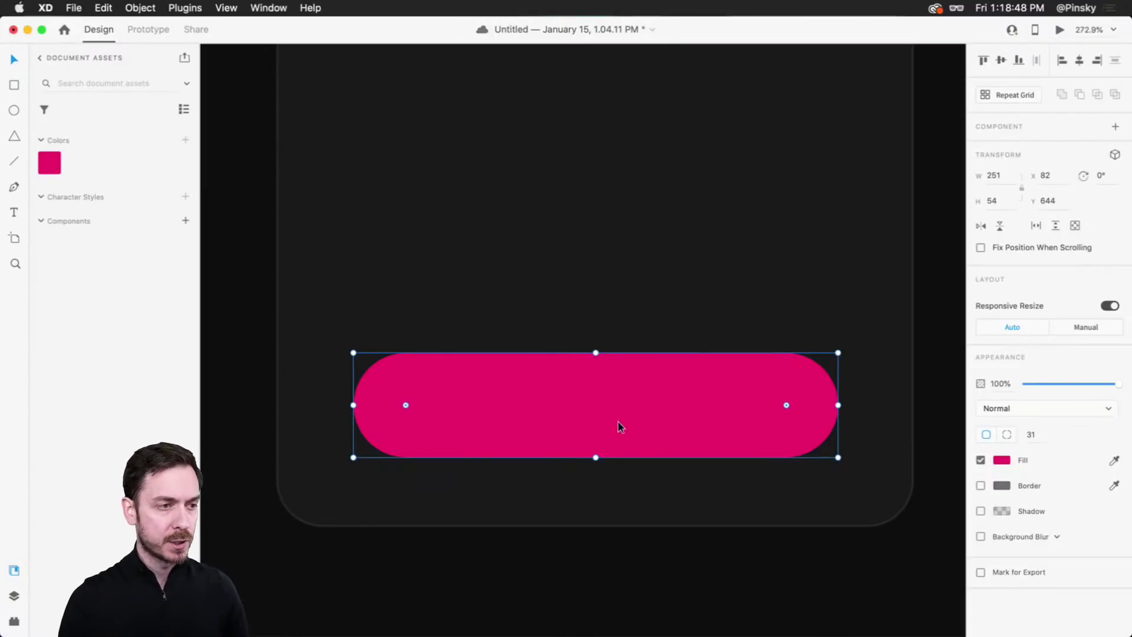
pyautogui.press('t')
pyautogui.click(597, 411)
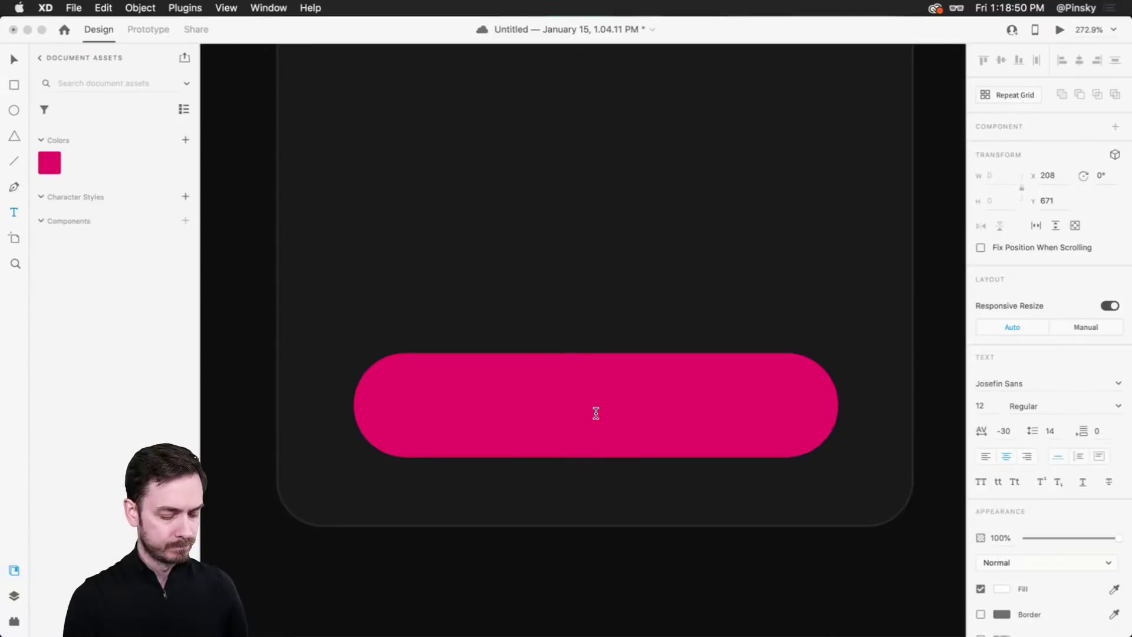
pyautogui.write('Challenge')
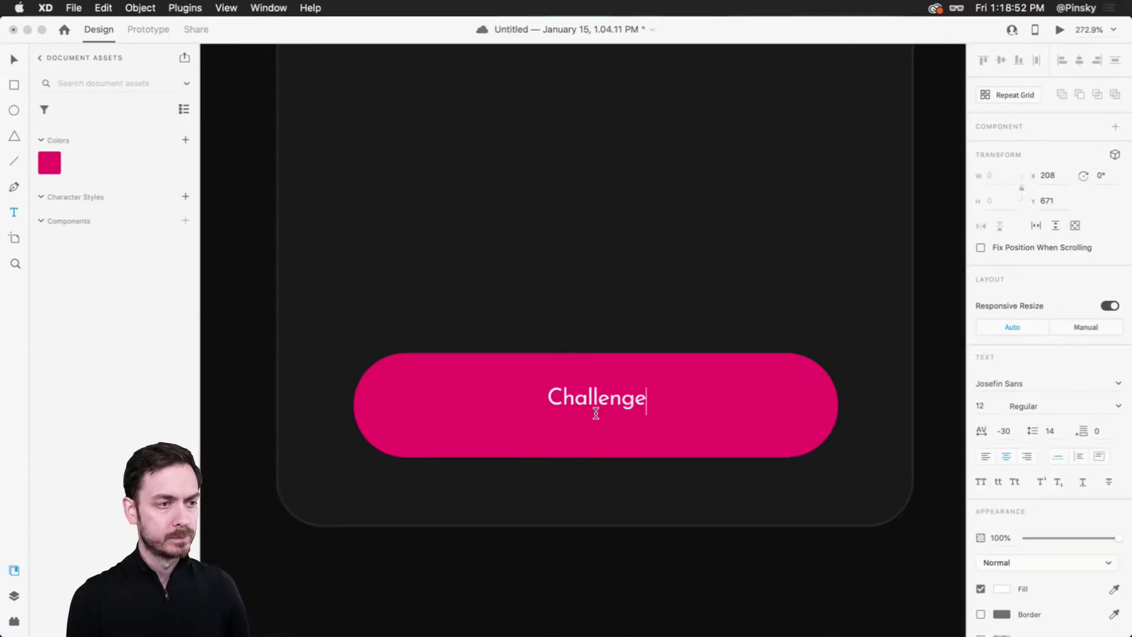
pyautogui.write(' Maria')
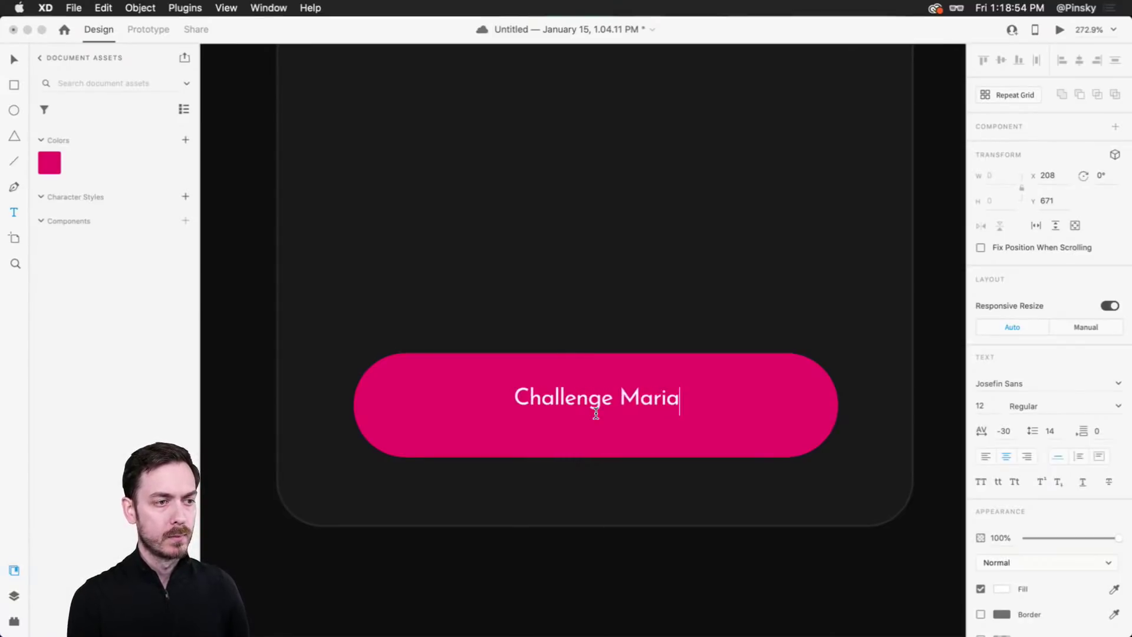
pyautogui.press('Escape')
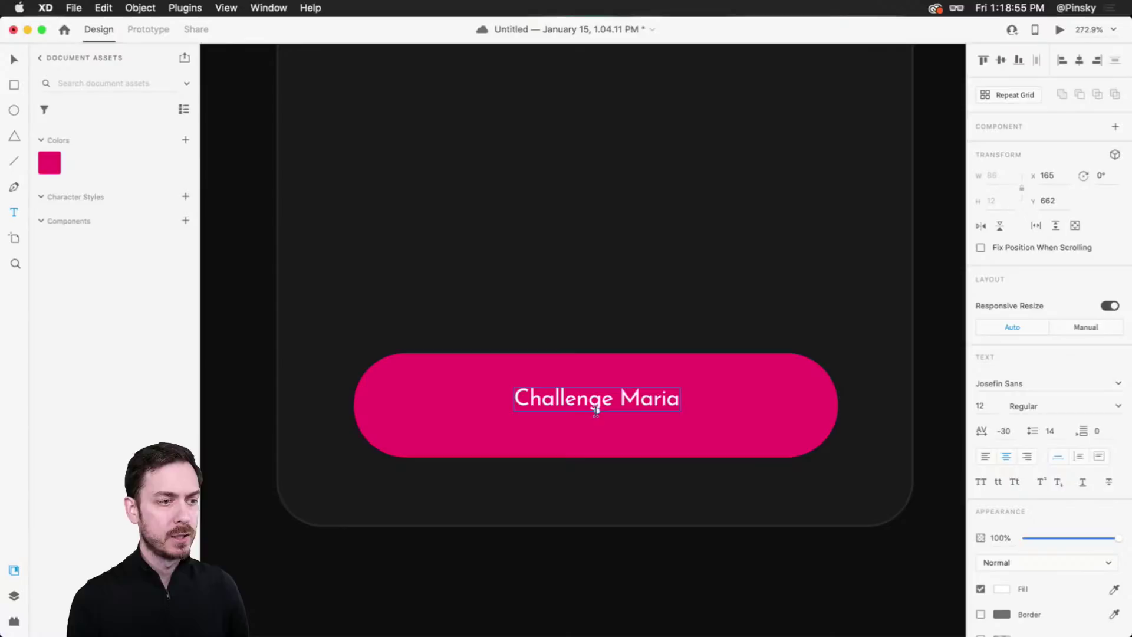
# Step: Make the button label bold, enlarge it to size 24, and check it in the preview
pyautogui.click(1119, 406)
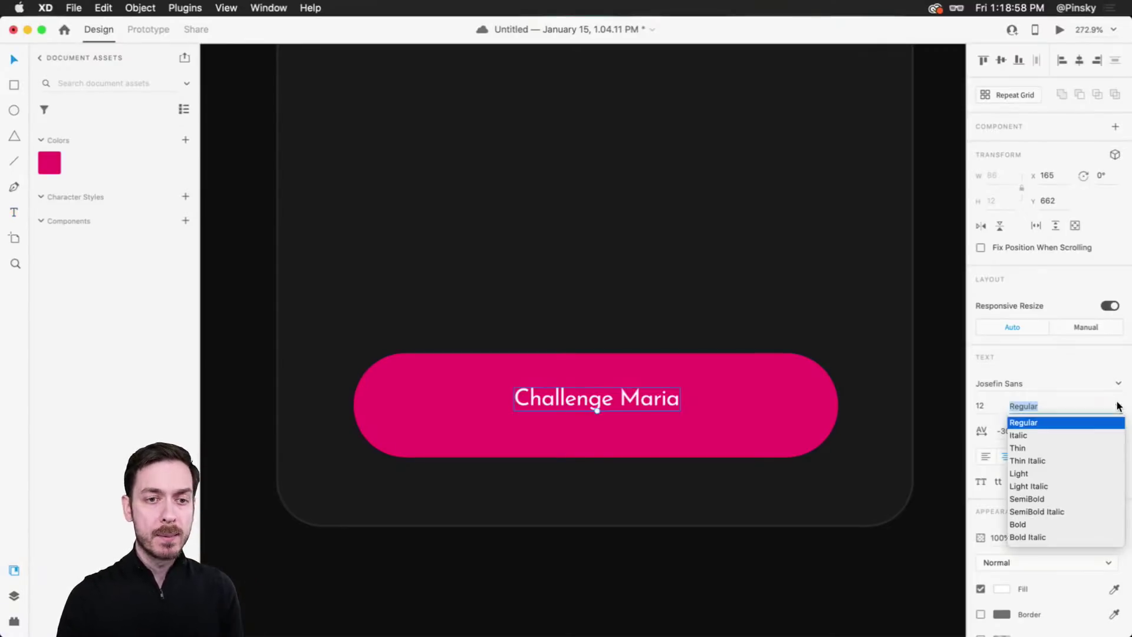
pyautogui.click(1025, 524)
pyautogui.moveTo(597, 414); pyautogui.dragTo(595, 439)
pyautogui.press('super+Return')
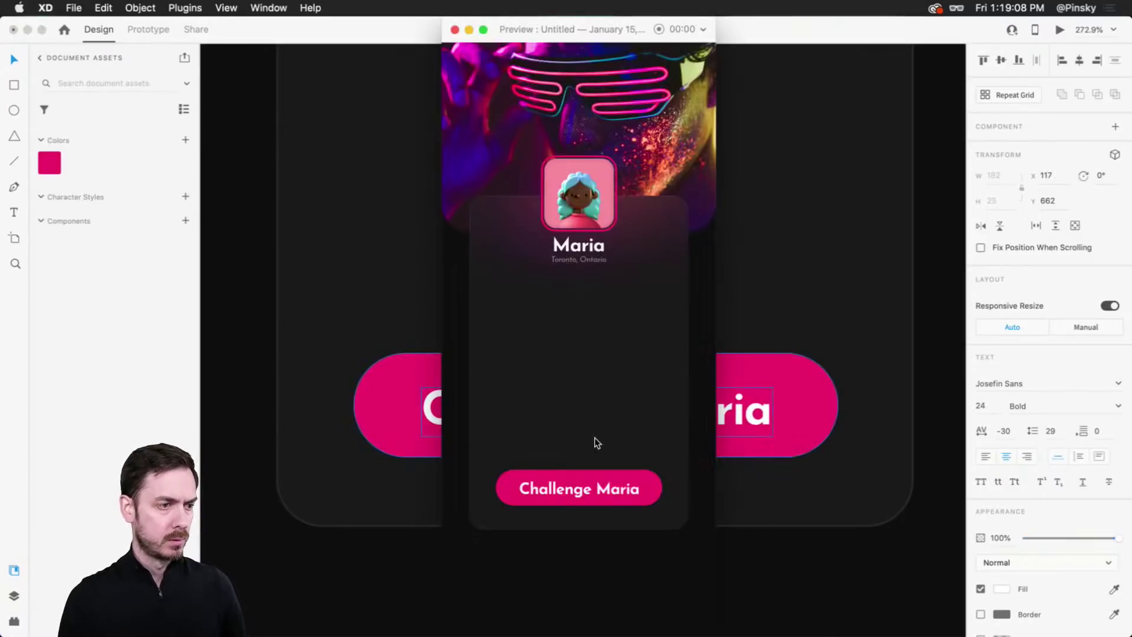
pyautogui.press('super+w')
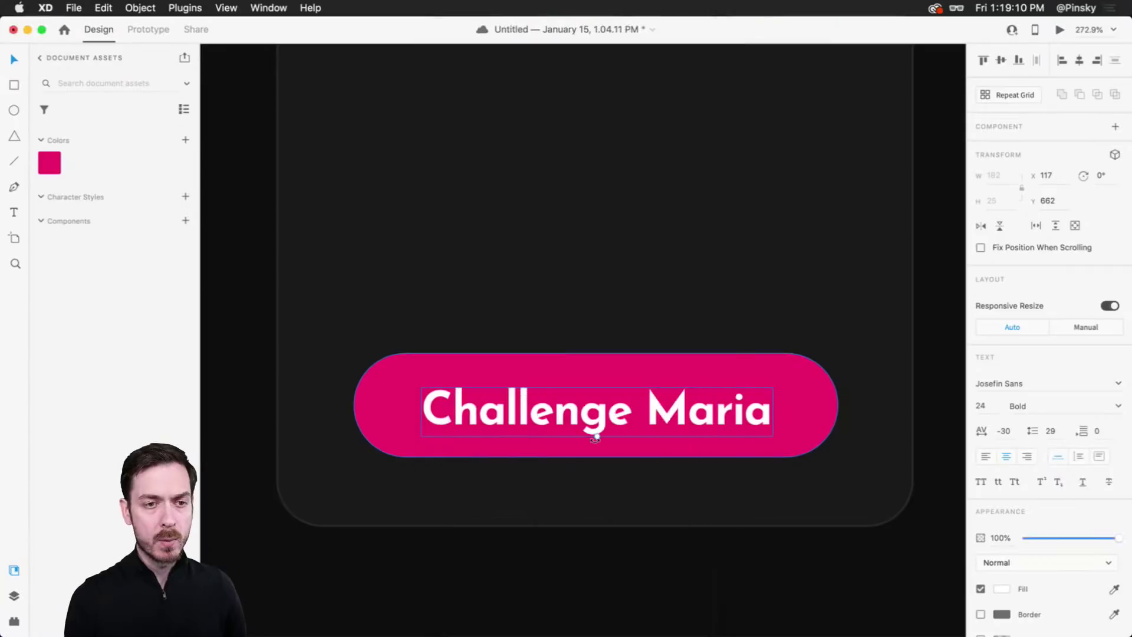
# Step: Set the button label's font size to 22 and move the label up to Y 660
pyautogui.click(982, 407)
pyautogui.press('Down')
pyautogui.press('Down')
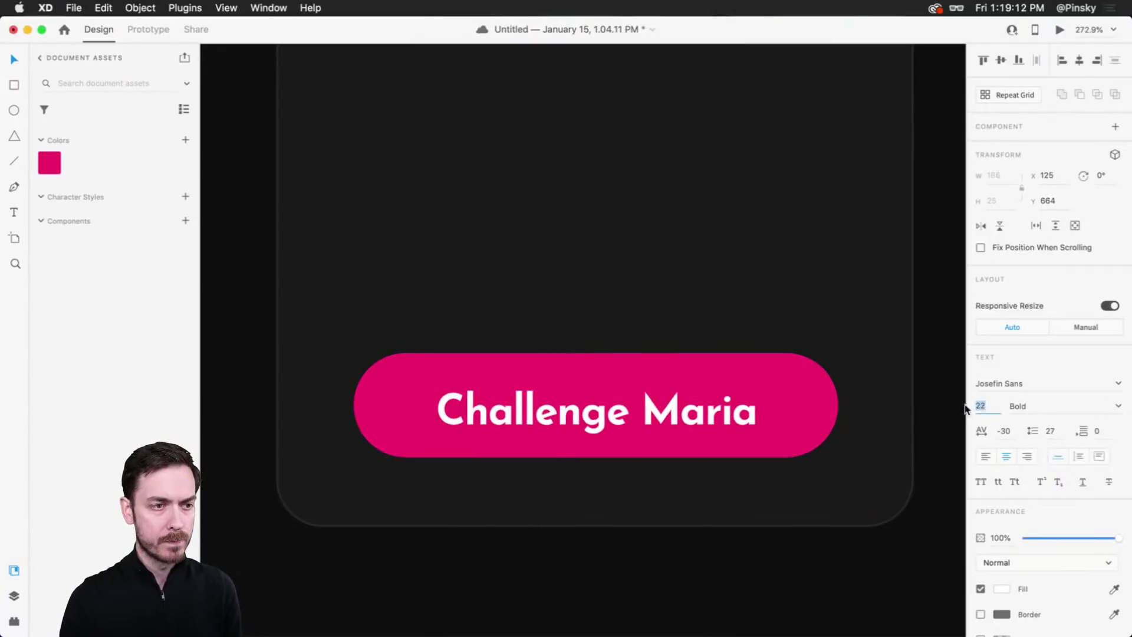
pyautogui.moveTo(717, 415); pyautogui.dragTo(717, 407)
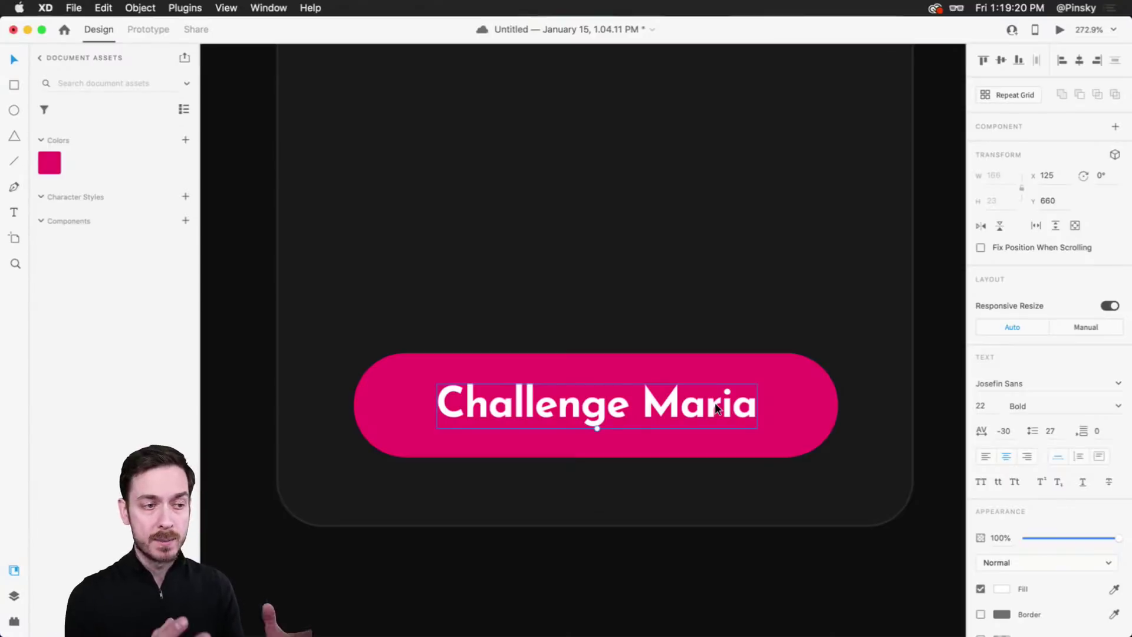
# Step: Examine the button label's size and centring up close and in the preview of the profile screen
pyautogui.scroll(5, 715, 402)
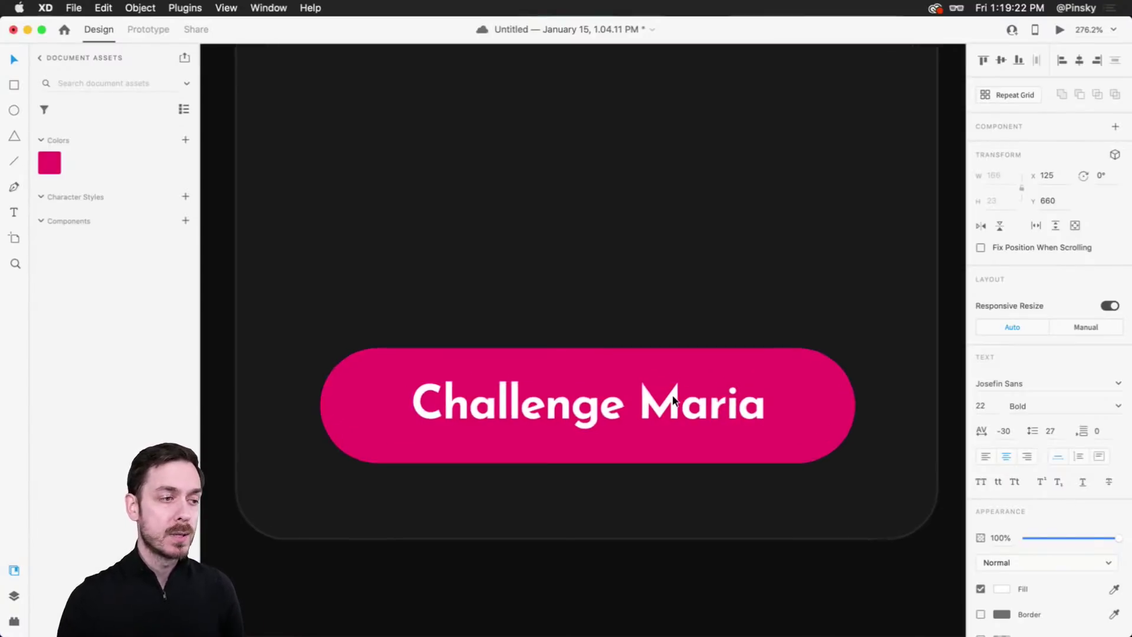
pyautogui.moveTo(588, 387); pyautogui.dragTo(629, 369)
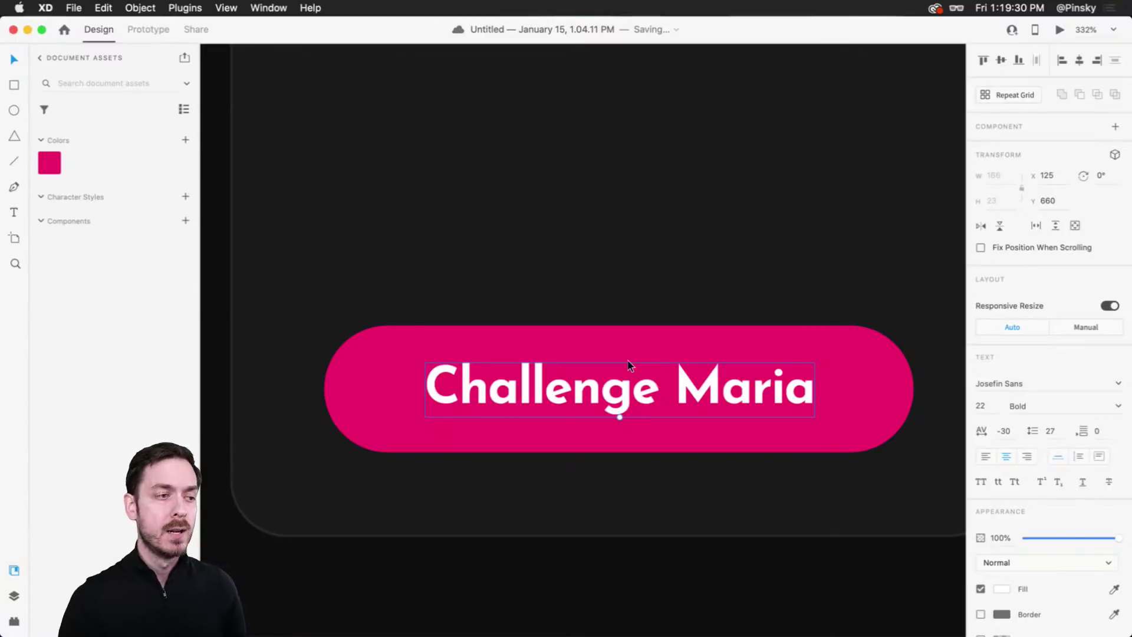
pyautogui.moveTo(646, 365); pyautogui.dragTo(630, 370)
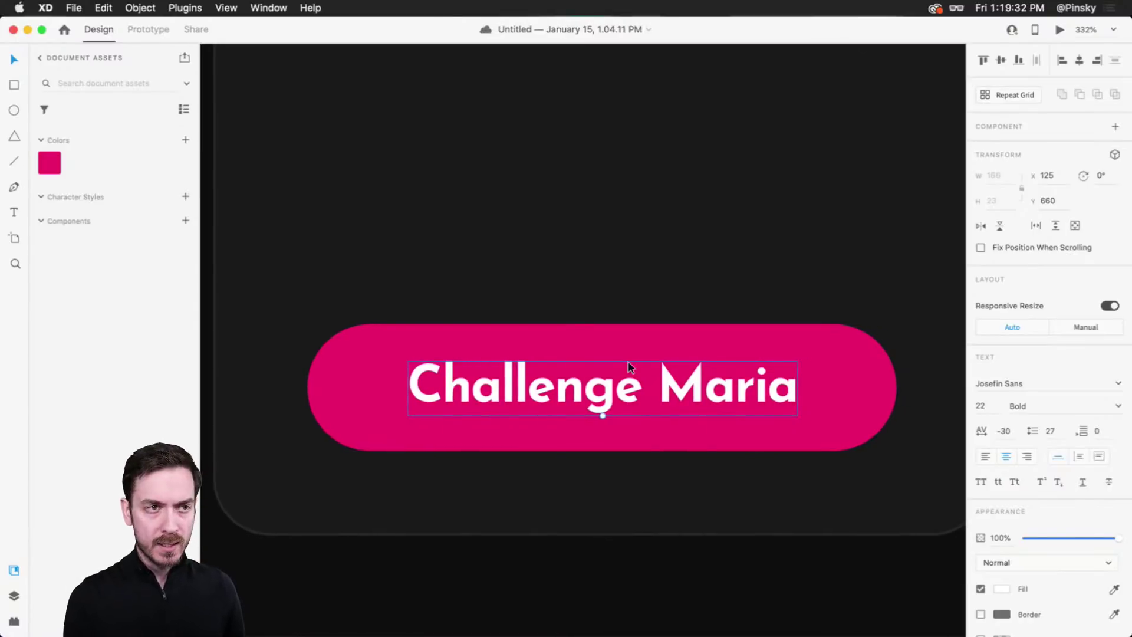
pyautogui.click(1060, 31)
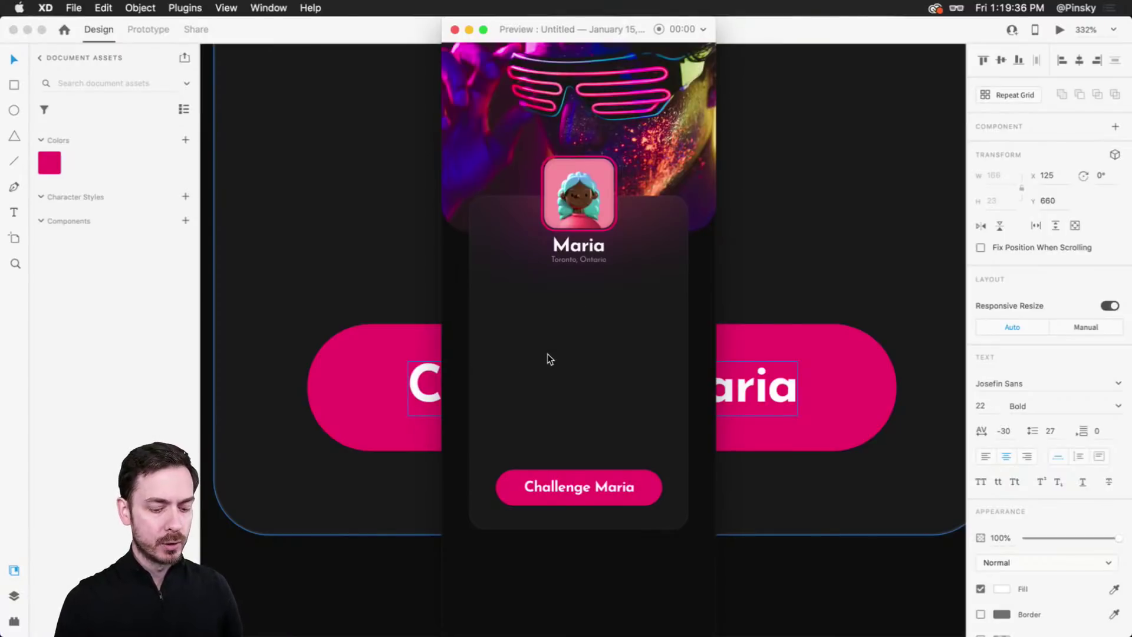
pyautogui.press('super+w')
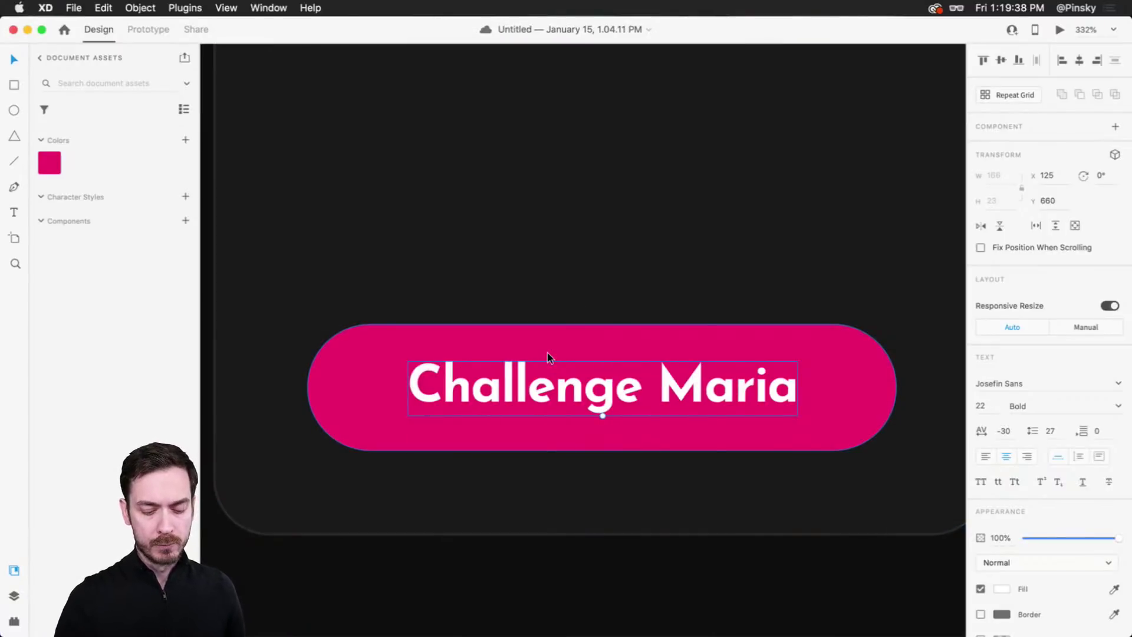
pyautogui.press('super+Return')
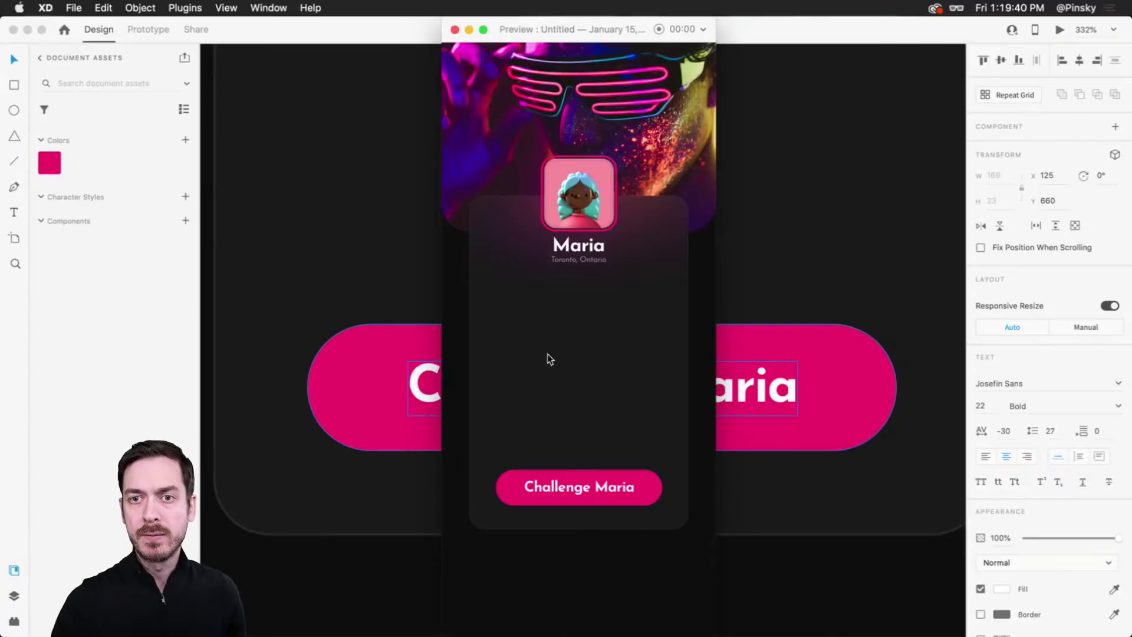
pyautogui.press('super+w')
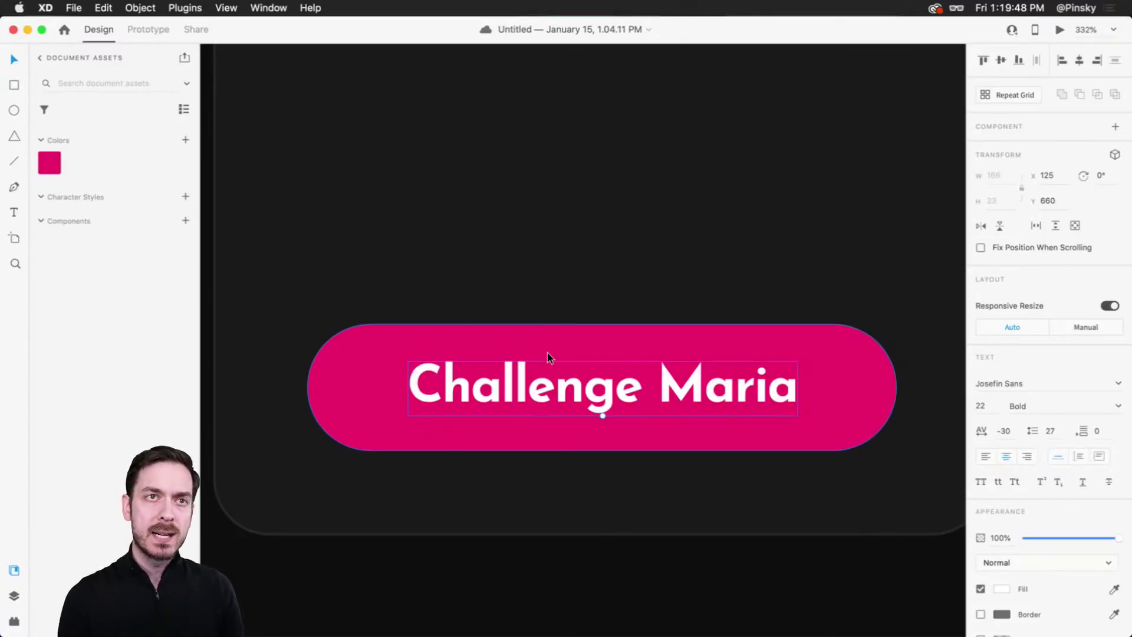
pyautogui.click(1060, 30)
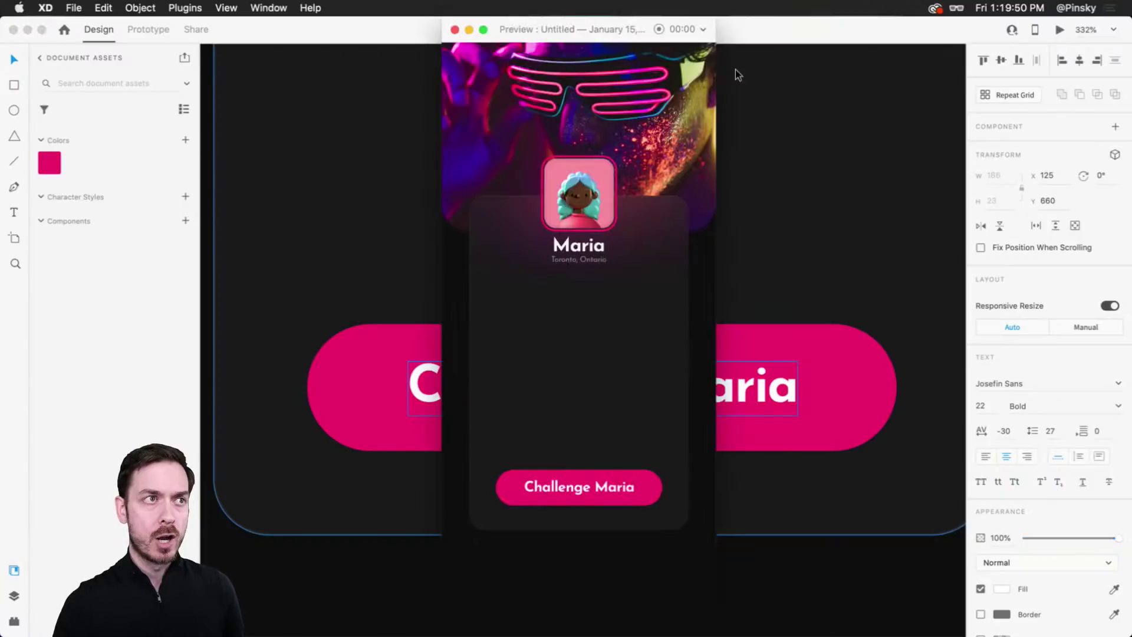
pyautogui.moveTo(576, 36); pyautogui.dragTo(586, 37)
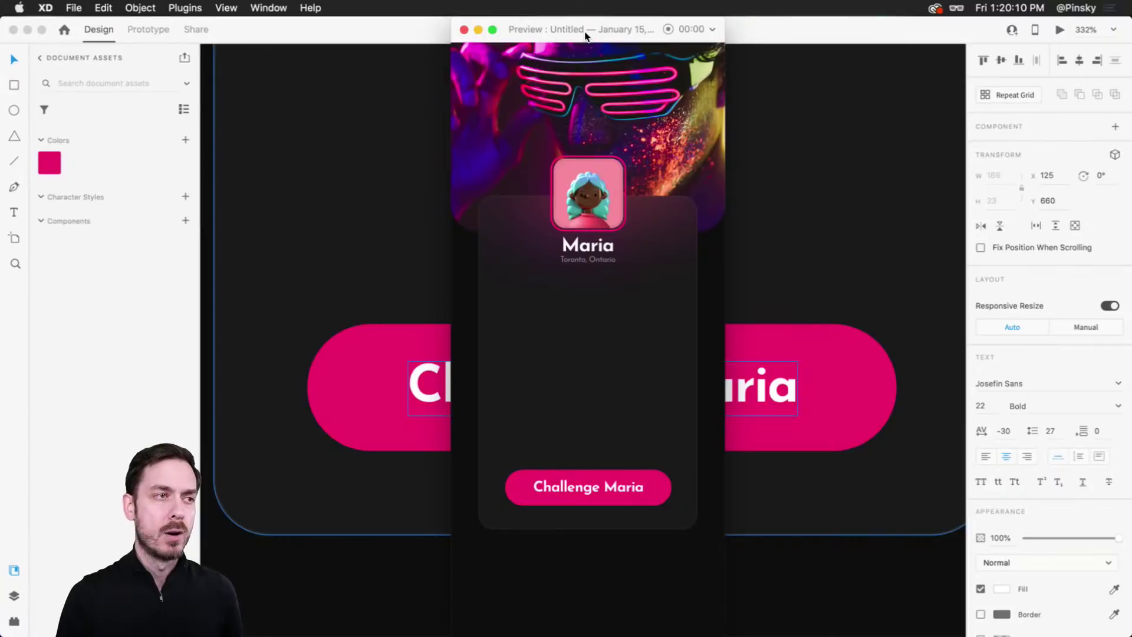
pyautogui.click(570, 190)
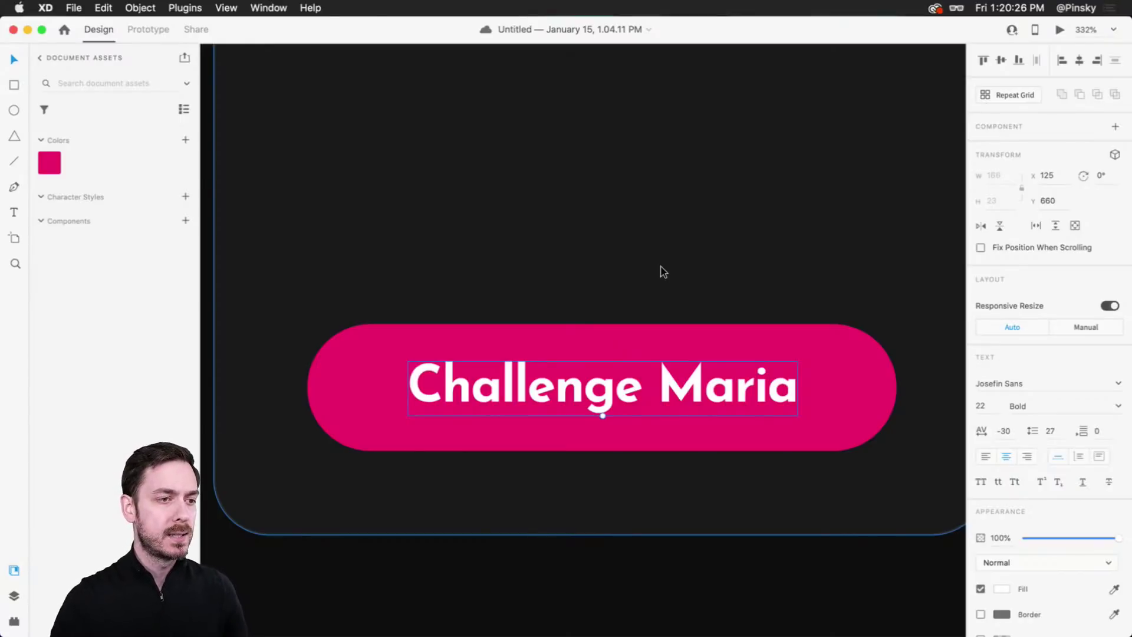
# Step: Place the preview beside the button and nudge the label down one pixel to Y 661
pyautogui.scroll(-1, 661, 266)
pyautogui.scroll(2, 658, 267)
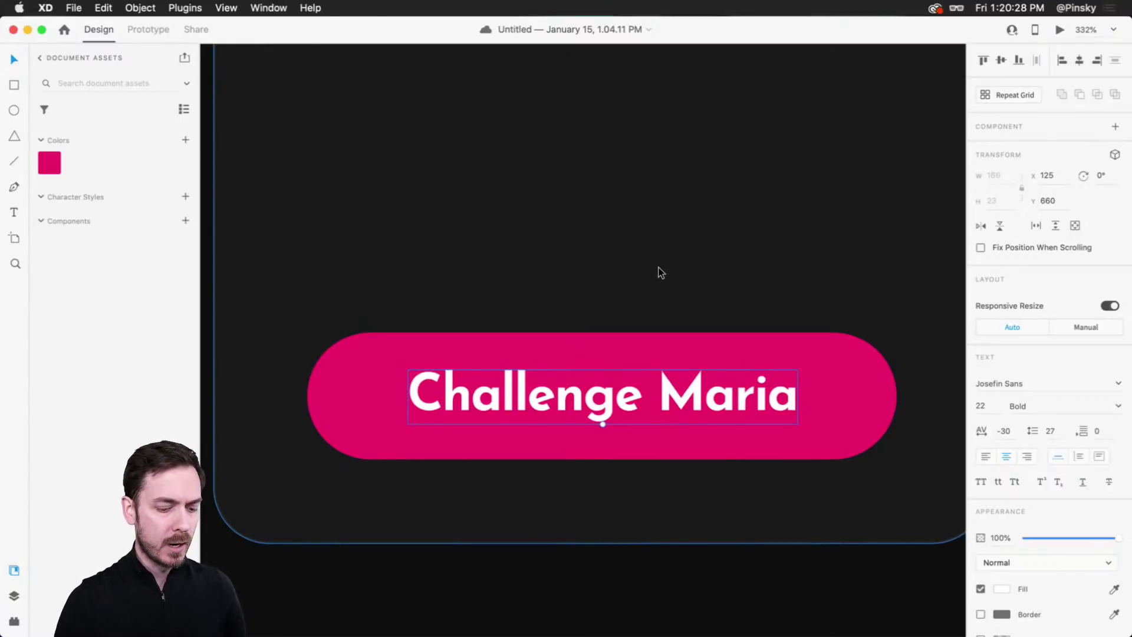
pyautogui.press('super+Return')
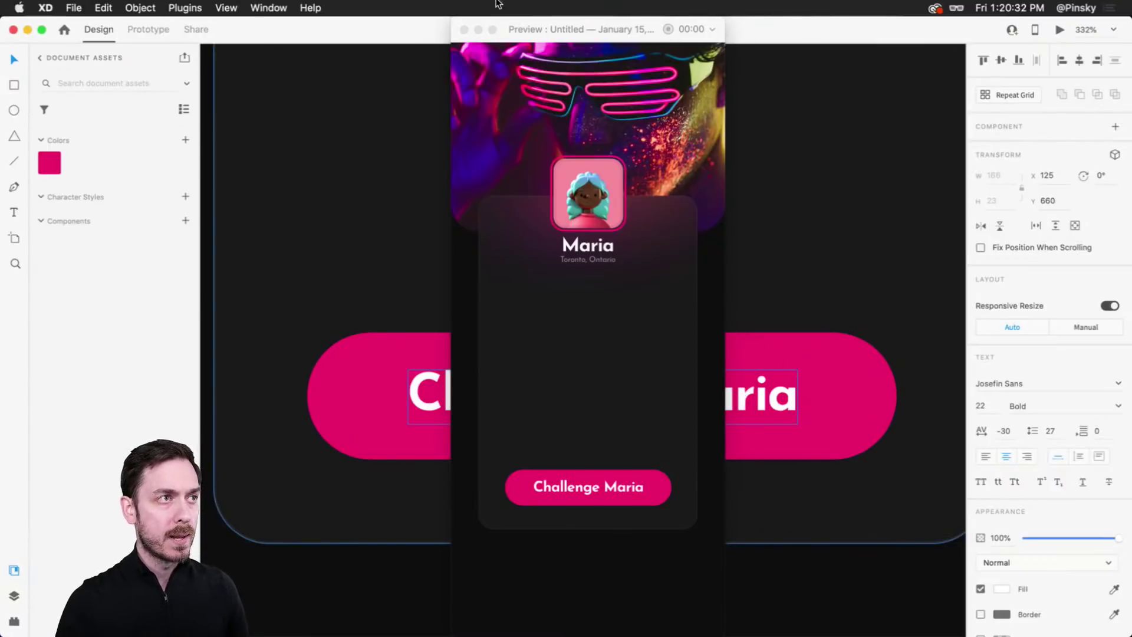
pyautogui.moveTo(530, 26); pyautogui.dragTo(205, 25)
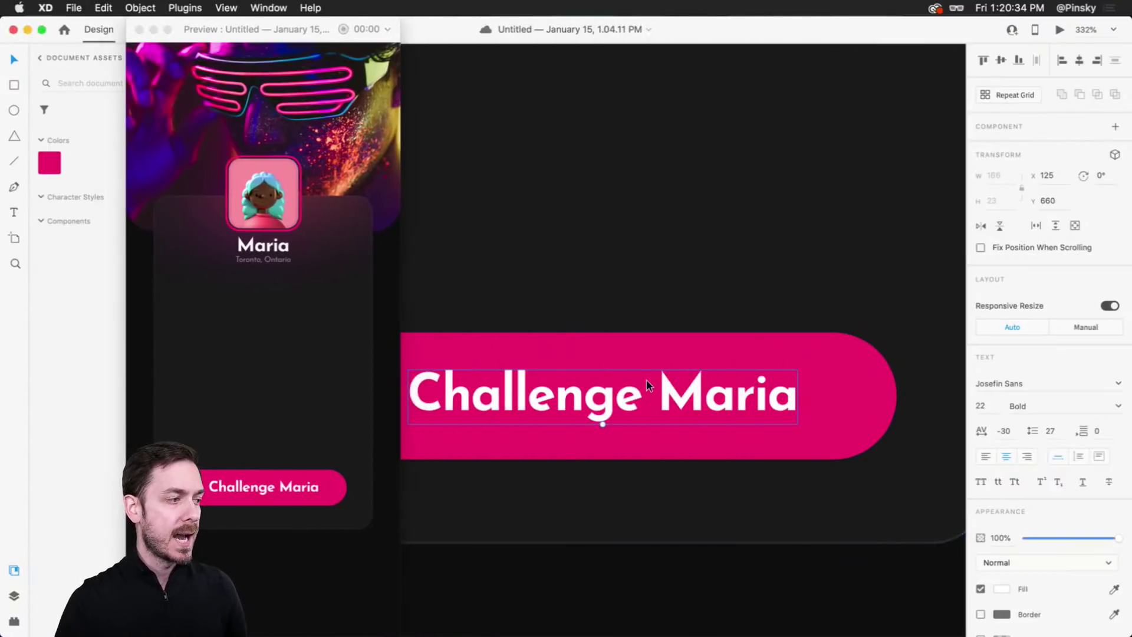
pyautogui.press('Down')
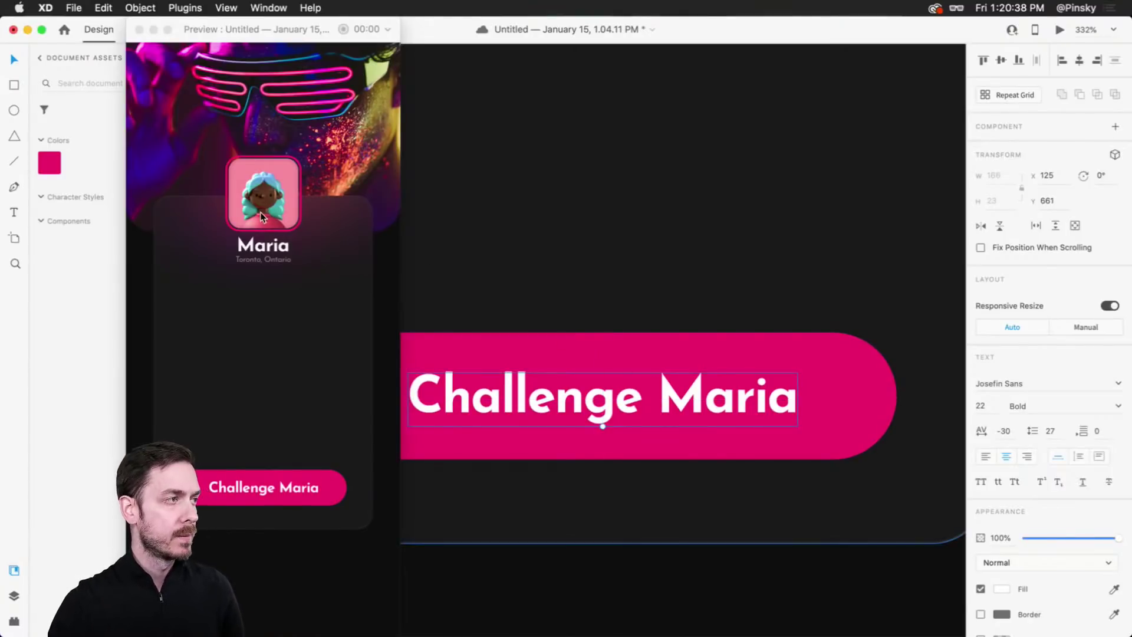
pyautogui.press('super+w')
# Step: Select the pink button rectangle together with its label and convert them into a component
pyautogui.click(852, 384)
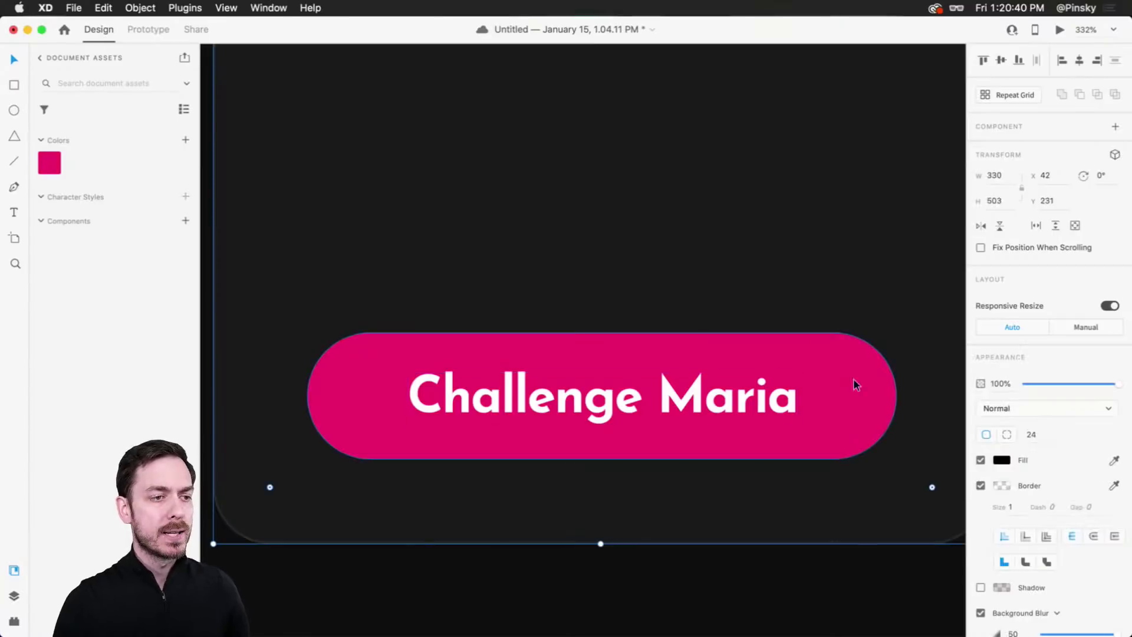
pyautogui.doubleClick(766, 394)
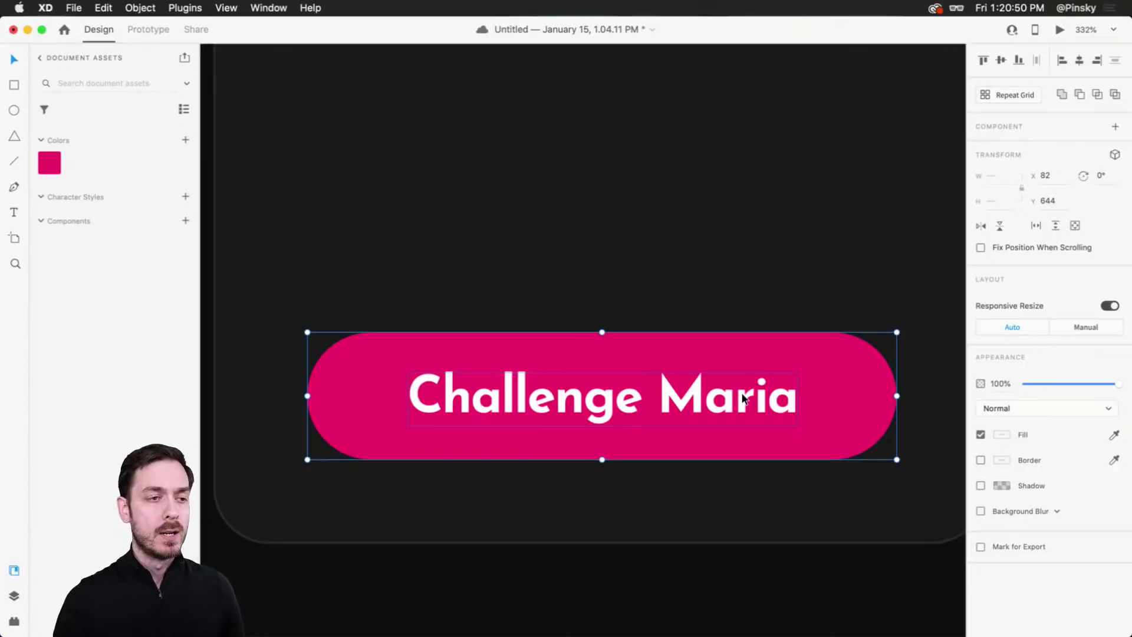
pyautogui.moveTo(743, 399); pyautogui.dragTo(698, 352)
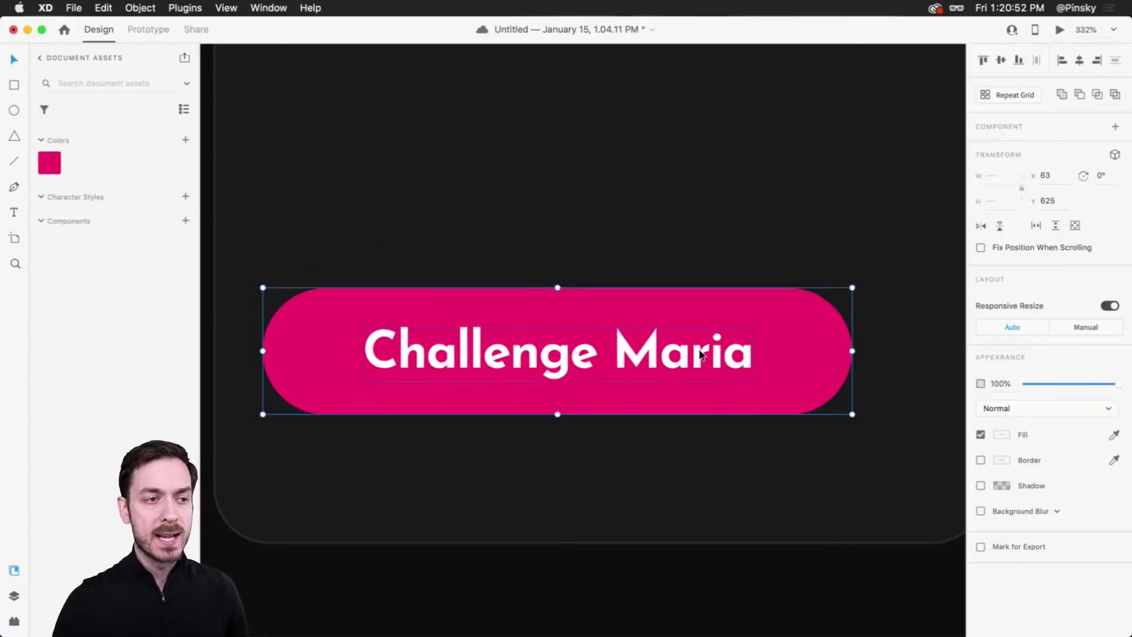
pyautogui.press('cmd+z')
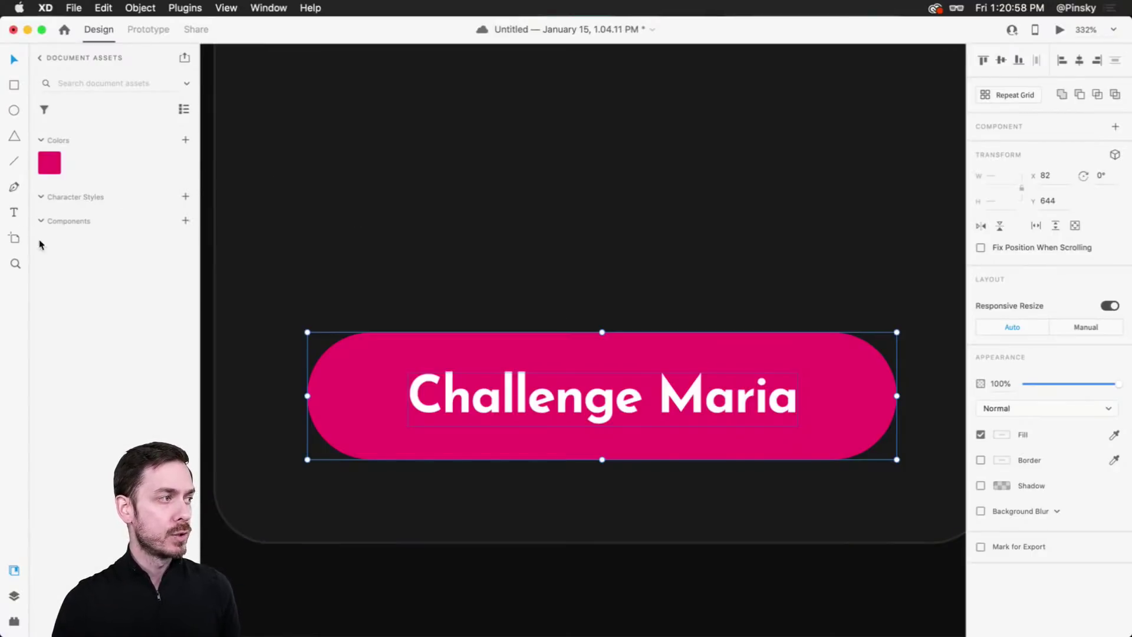
pyautogui.click(186, 222)
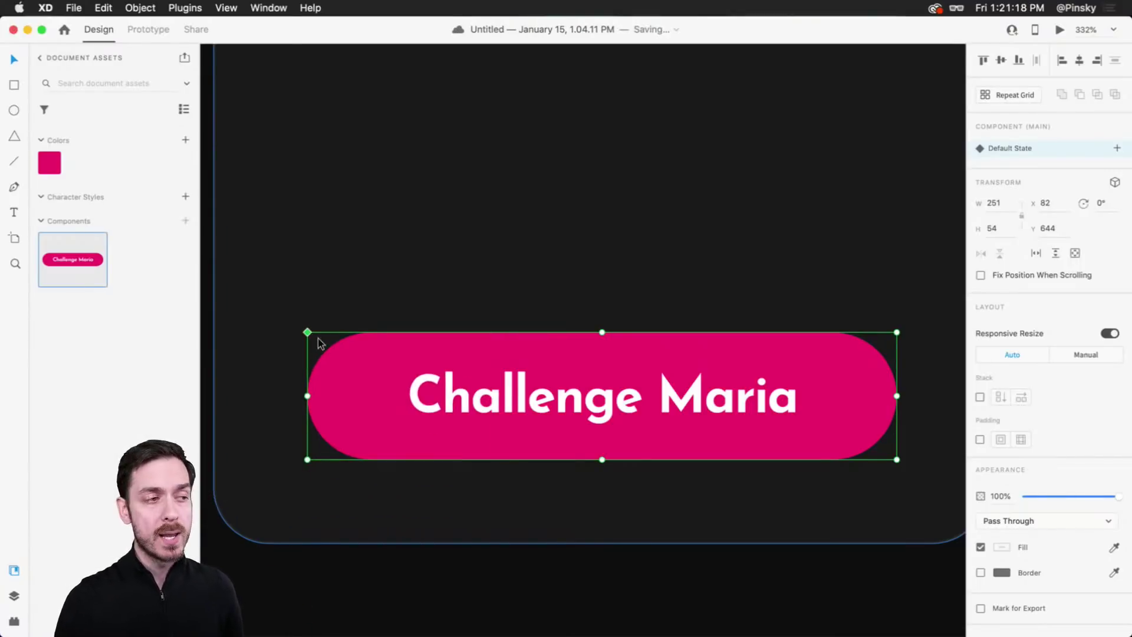
# Step: Duplicate the profile artboard so that the copy sits beside the original
pyautogui.press('cmd+0')
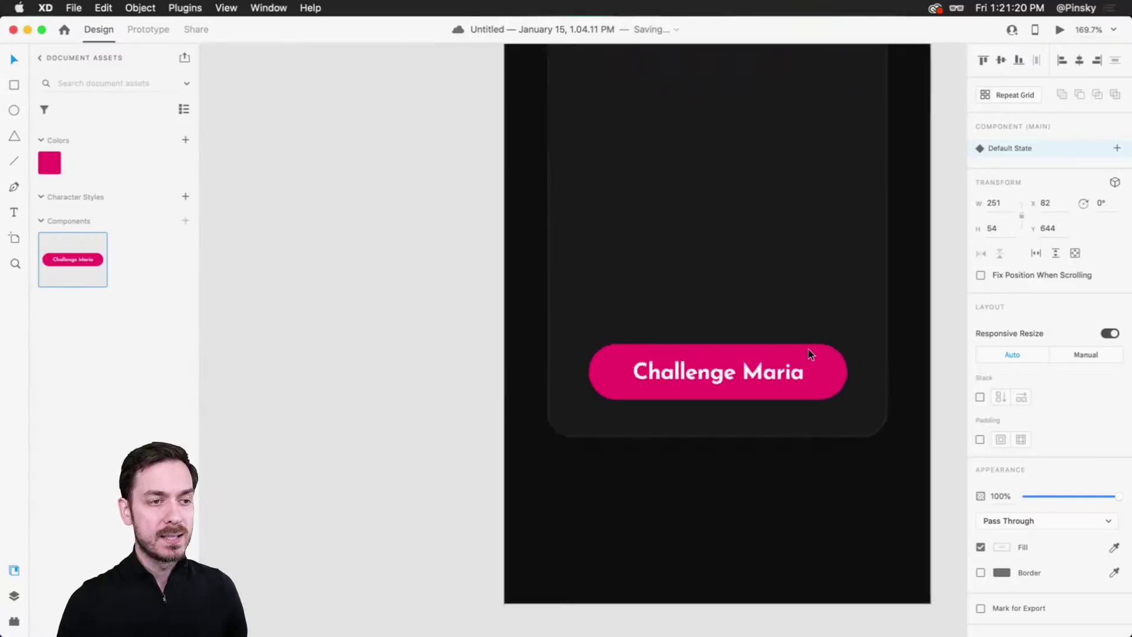
pyautogui.moveTo(808, 174); pyautogui.dragTo(690, 298)
pyautogui.press('cmd+z')
pyautogui.click(893, 240)
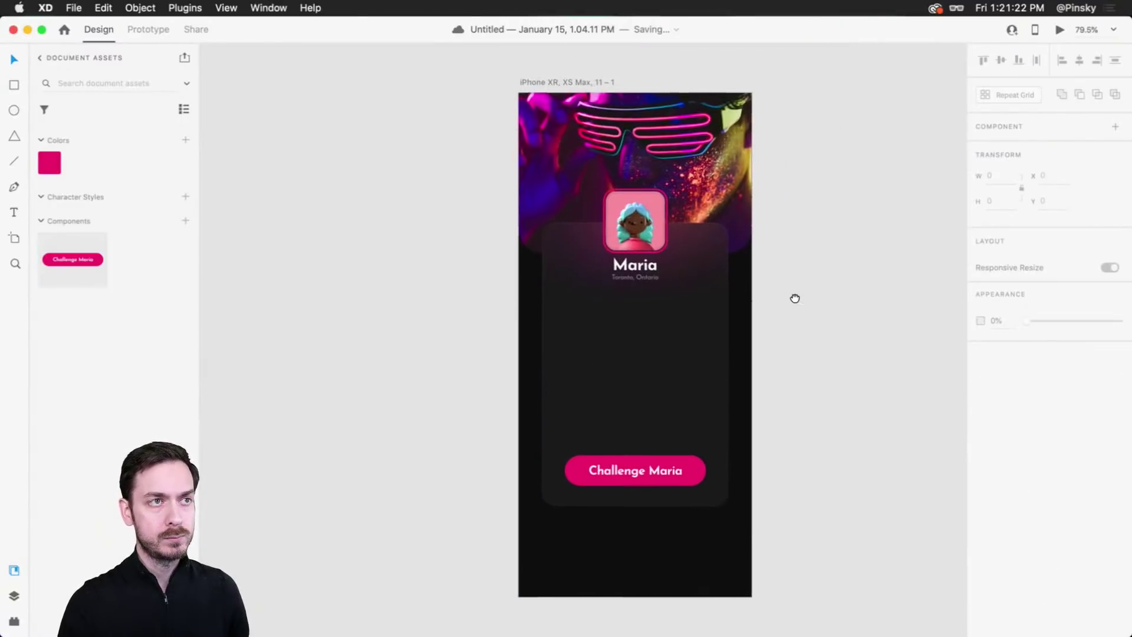
pyautogui.click(558, 79)
pyautogui.press('cmd+d')
pyautogui.hscroll(1, 606, 480)
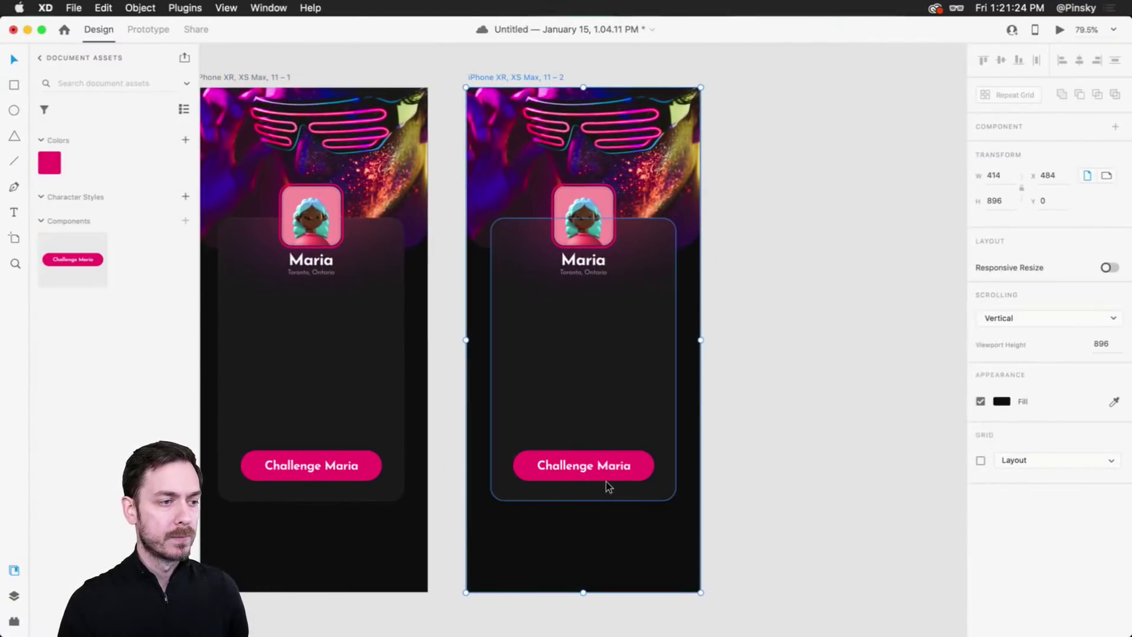
# Step: Select the button instance on the duplicated artboard and go to its main component for editing
pyautogui.scroll(6, 607, 479)
pyautogui.click(593, 351)
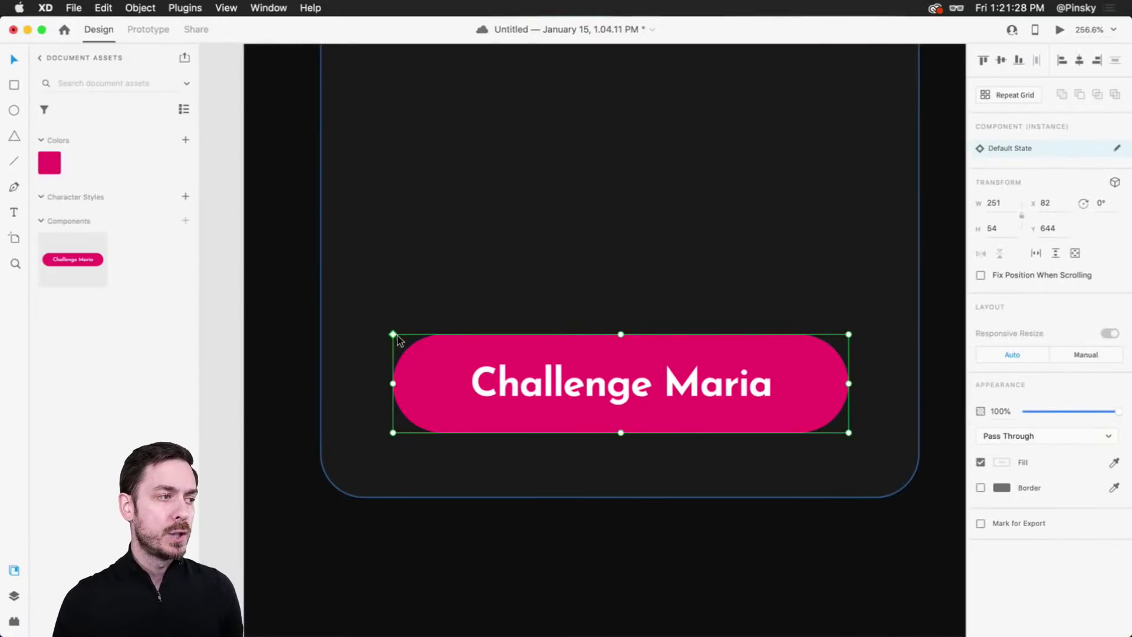
pyautogui.scroll(3, 391, 336)
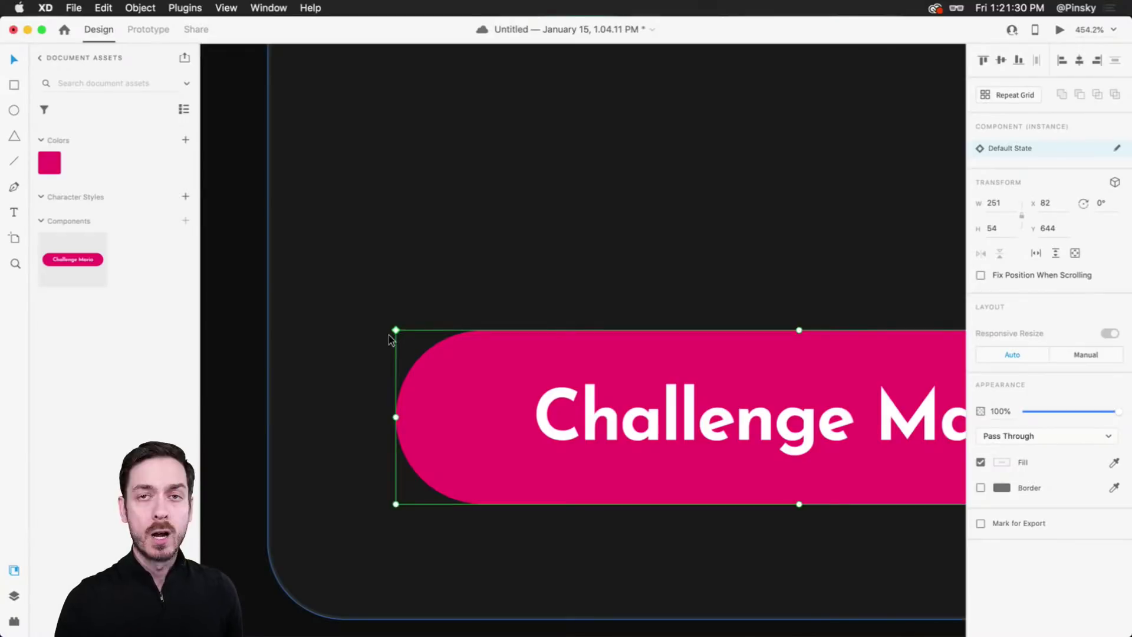
pyautogui.scroll(-3, 389, 335)
pyautogui.rightClick(538, 343)
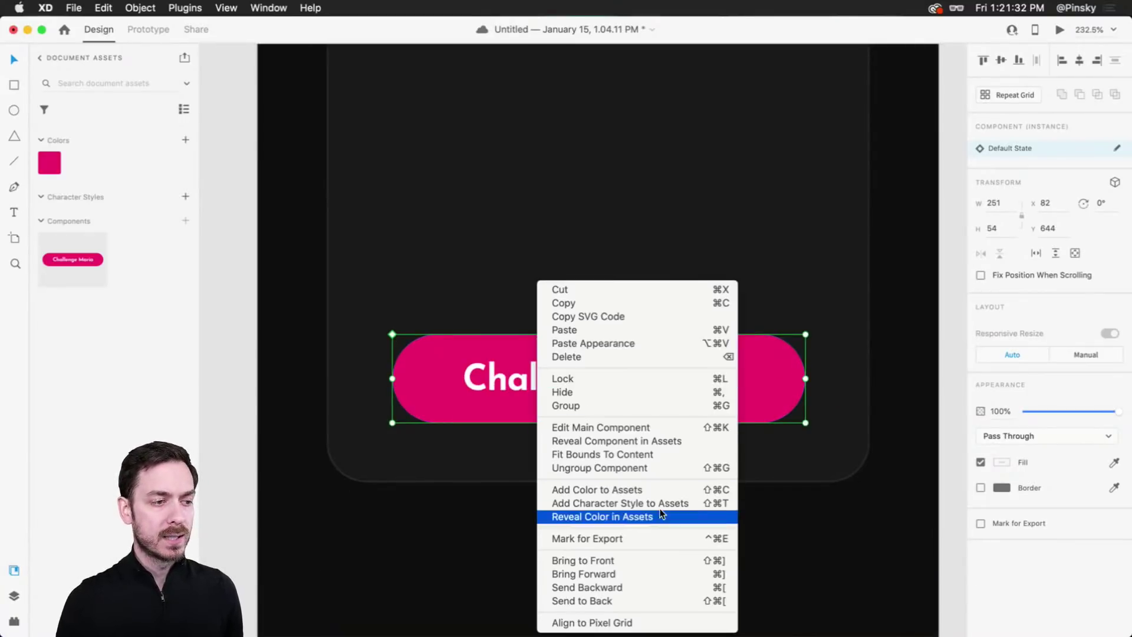
pyautogui.click(628, 426)
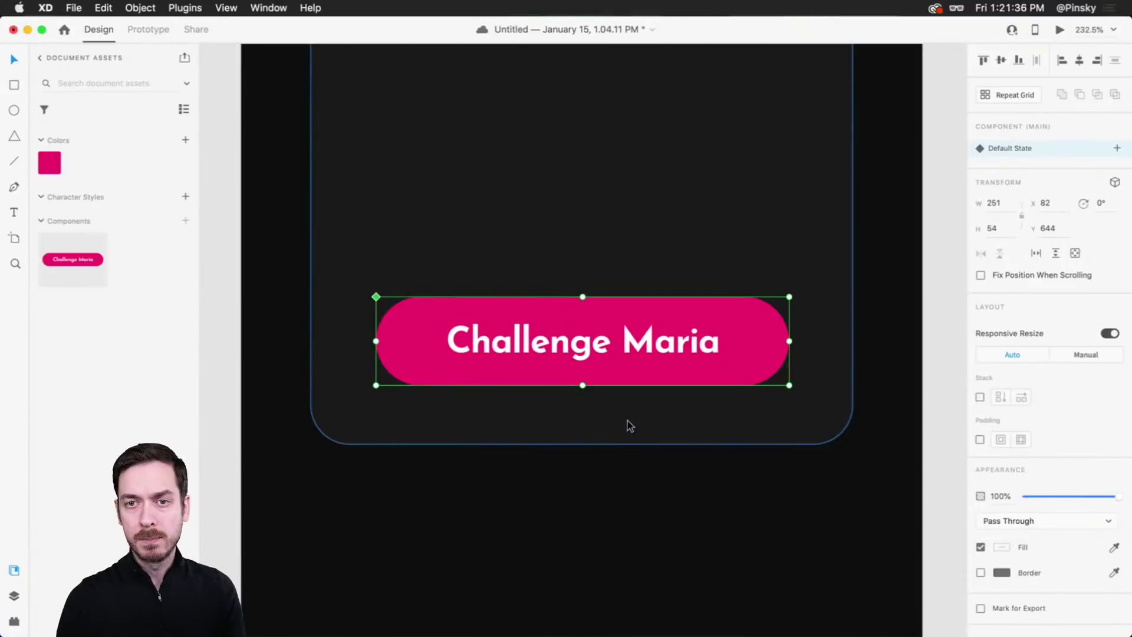
# Step: Try a corner radius of 0 on the main button's rectangle, compare it with the copied artboard's button, and undo the change
pyautogui.doubleClick(763, 341)
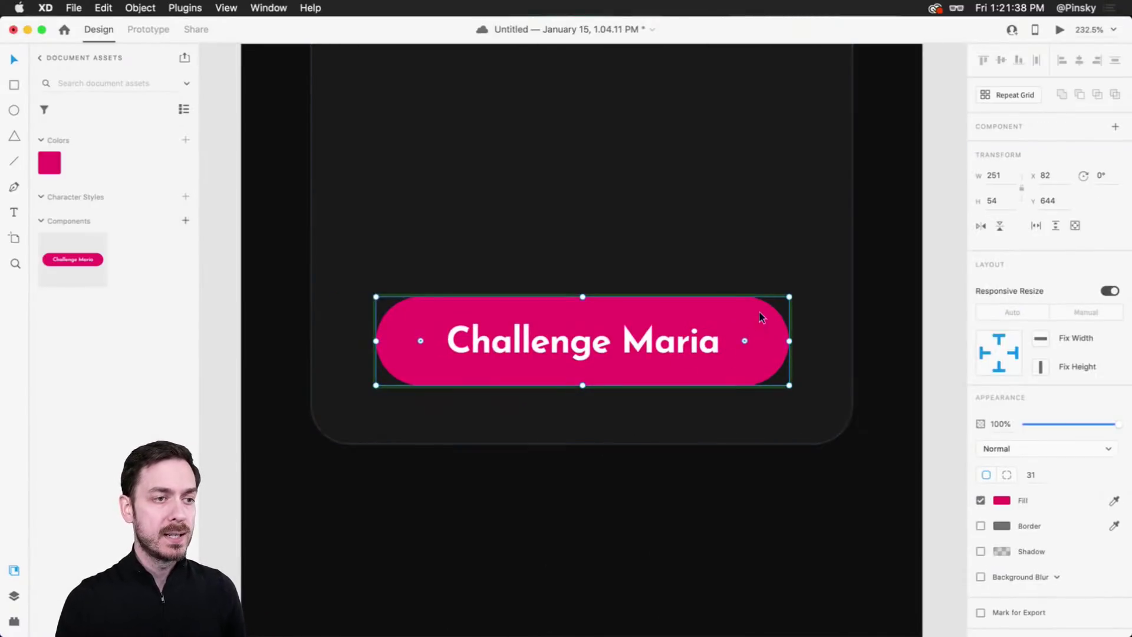
pyautogui.press('super+z')
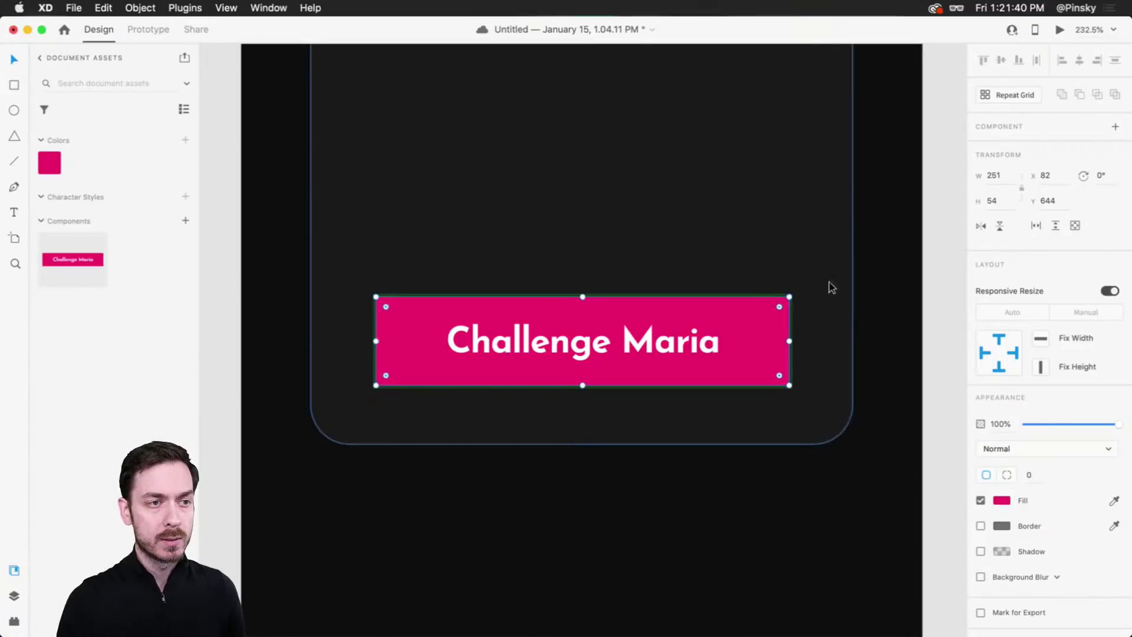
pyautogui.click(829, 285)
pyautogui.hscroll(10, 625, 349)
pyautogui.hscroll(7, 625, 349)
pyautogui.hscroll(-2, 417, 321)
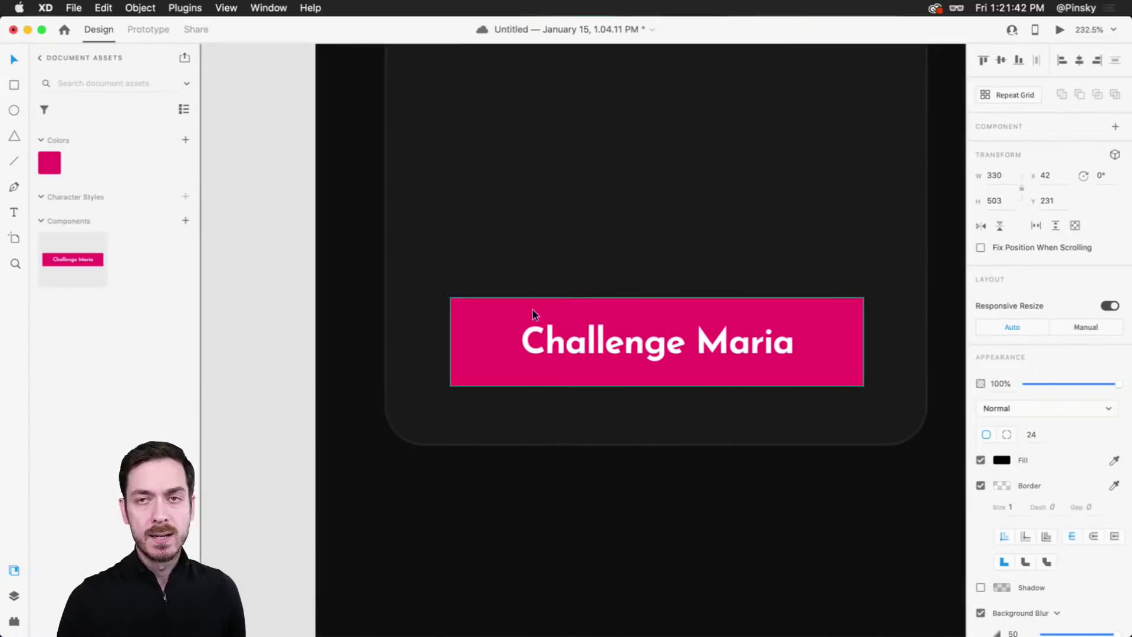
pyautogui.press('super+shift+z')
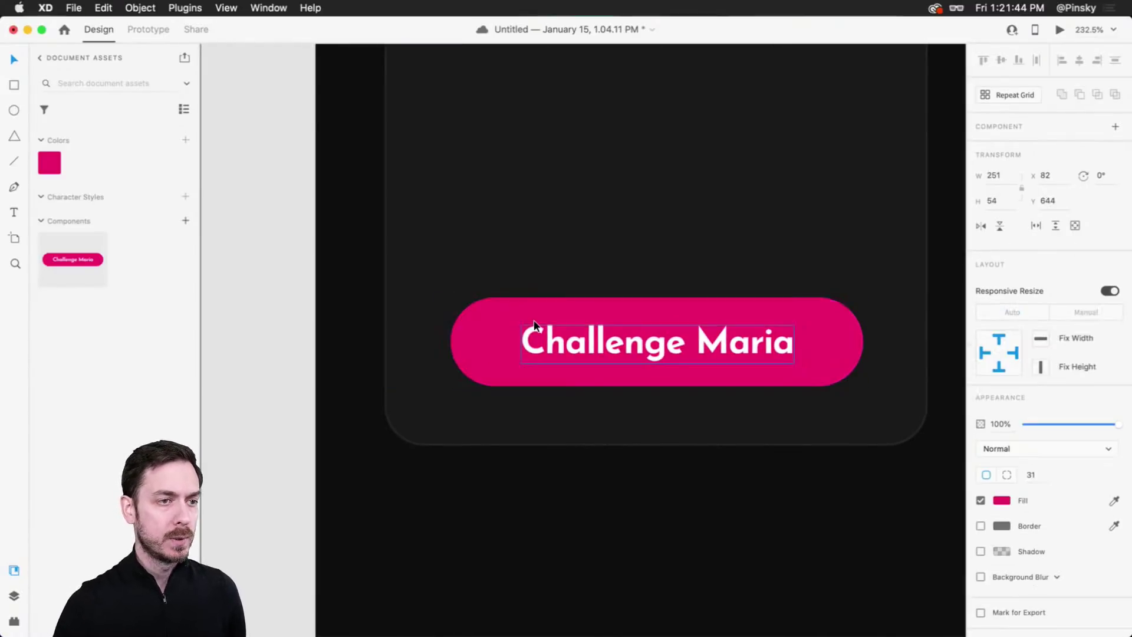
pyautogui.hscroll(10, 897, 270)
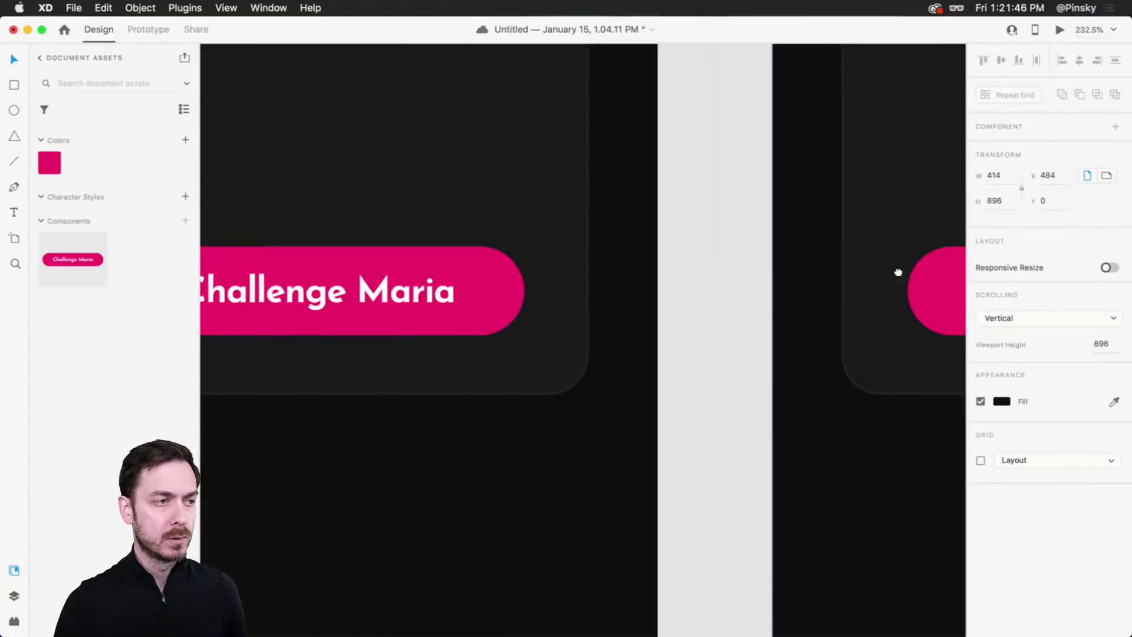
pyautogui.hscroll(-10, 797, 268)
# Step: Select the main button component on the first artboard and add a hover state to it
pyautogui.click(768, 290)
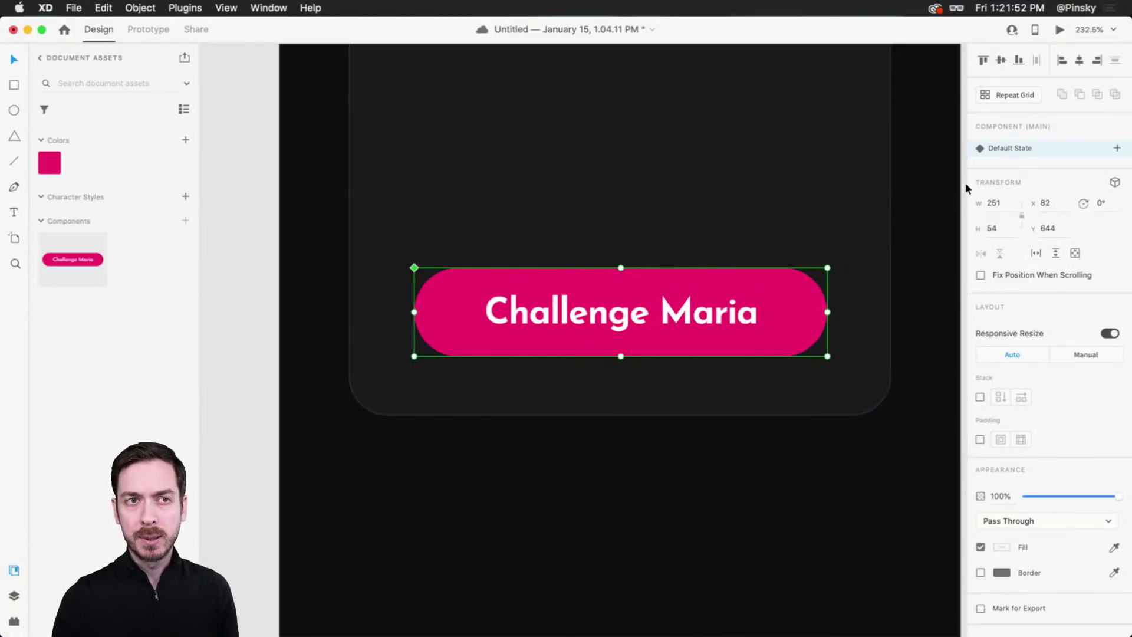
pyautogui.click(1117, 148)
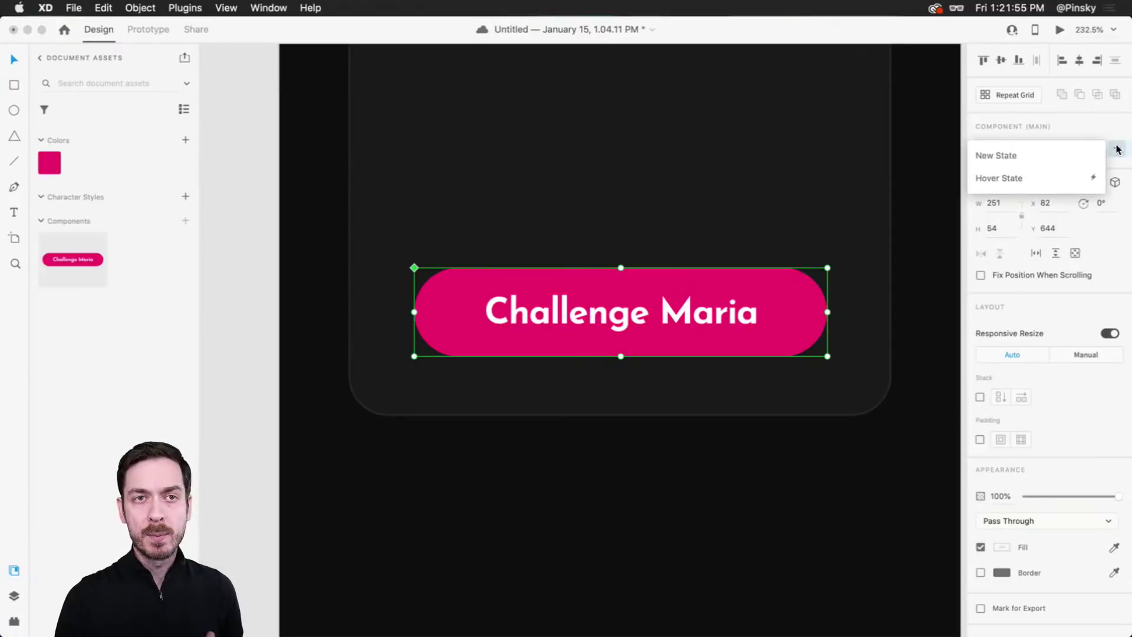
pyautogui.click(1027, 176)
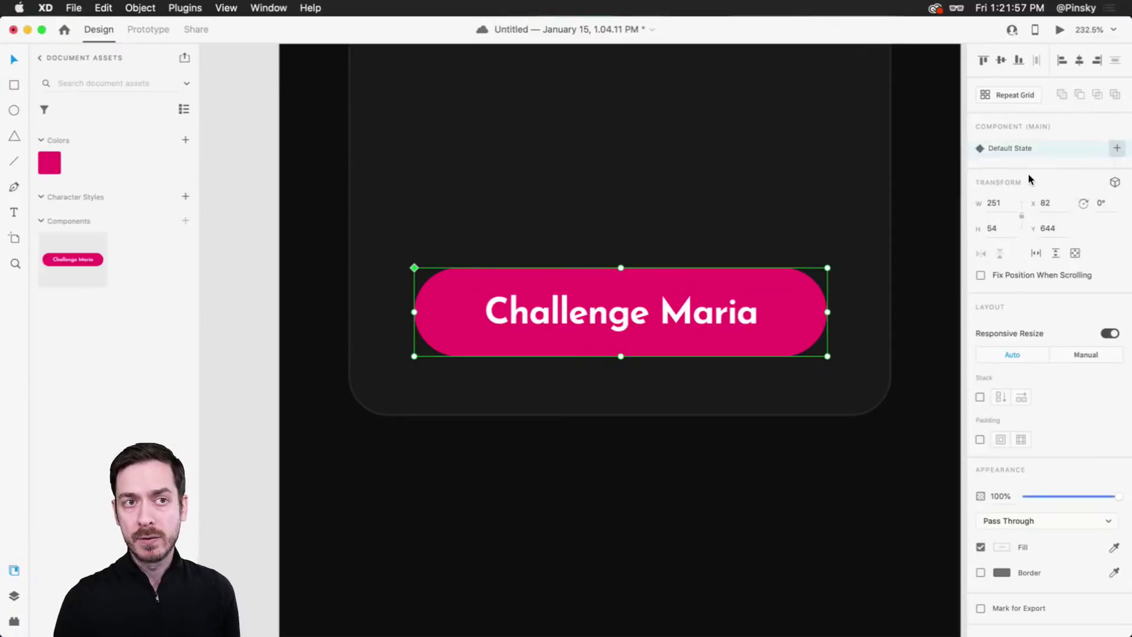
# Step: Darken the hover state's rectangle fill to #AD0A49 and return the component to its default state
pyautogui.doubleClick(793, 286)
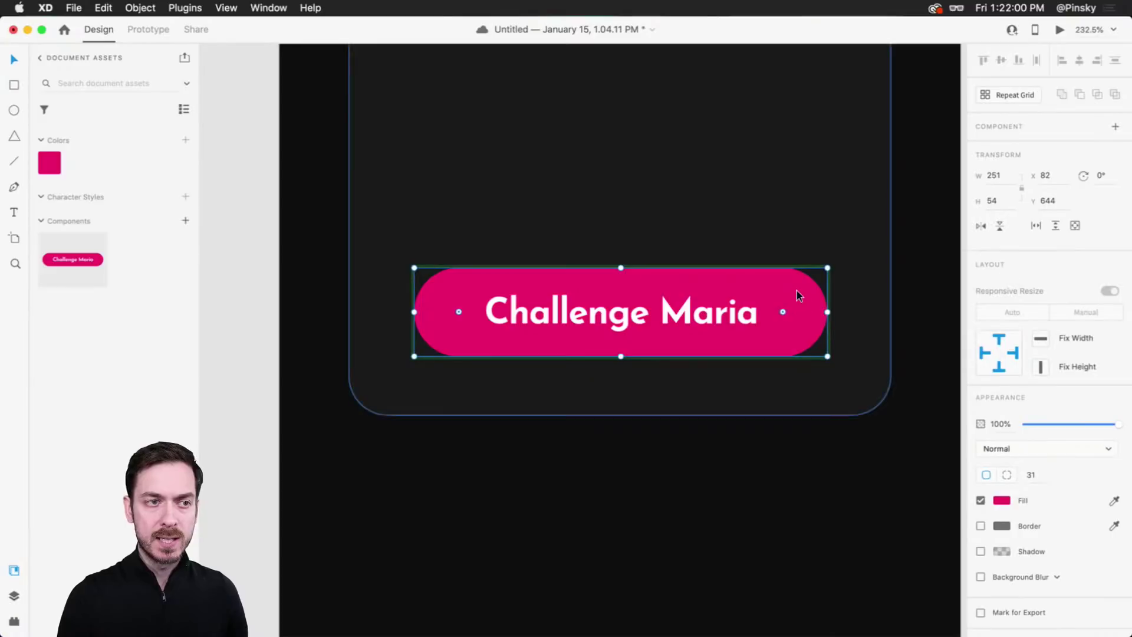
pyautogui.click(1001, 500)
pyautogui.moveTo(934, 442); pyautogui.dragTo(936, 464)
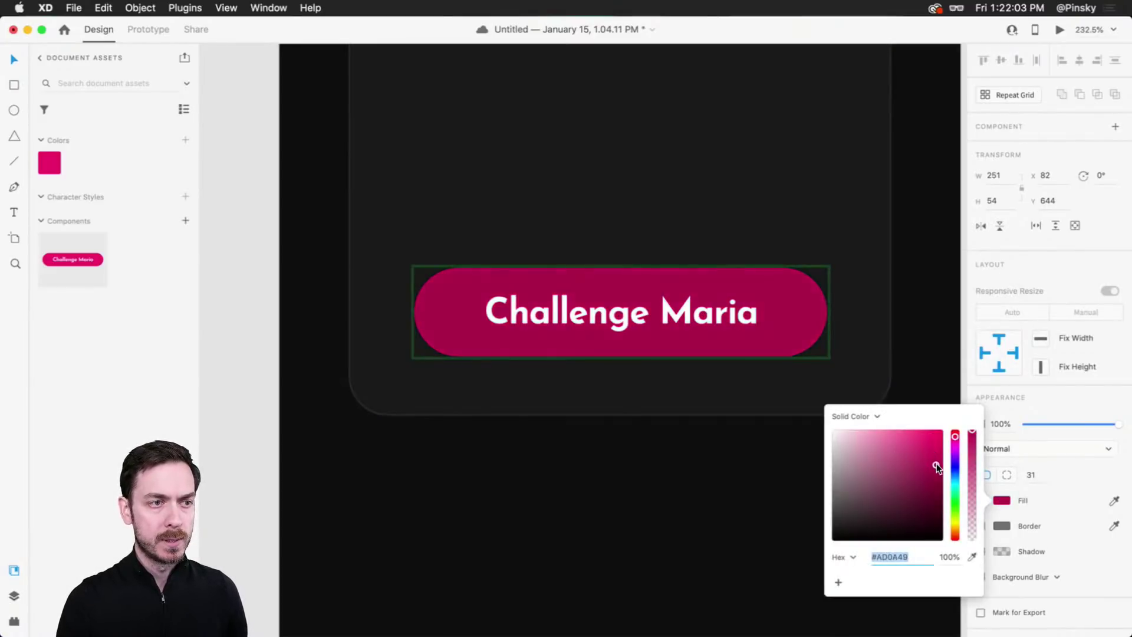
pyautogui.click(768, 284)
pyautogui.click(1047, 147)
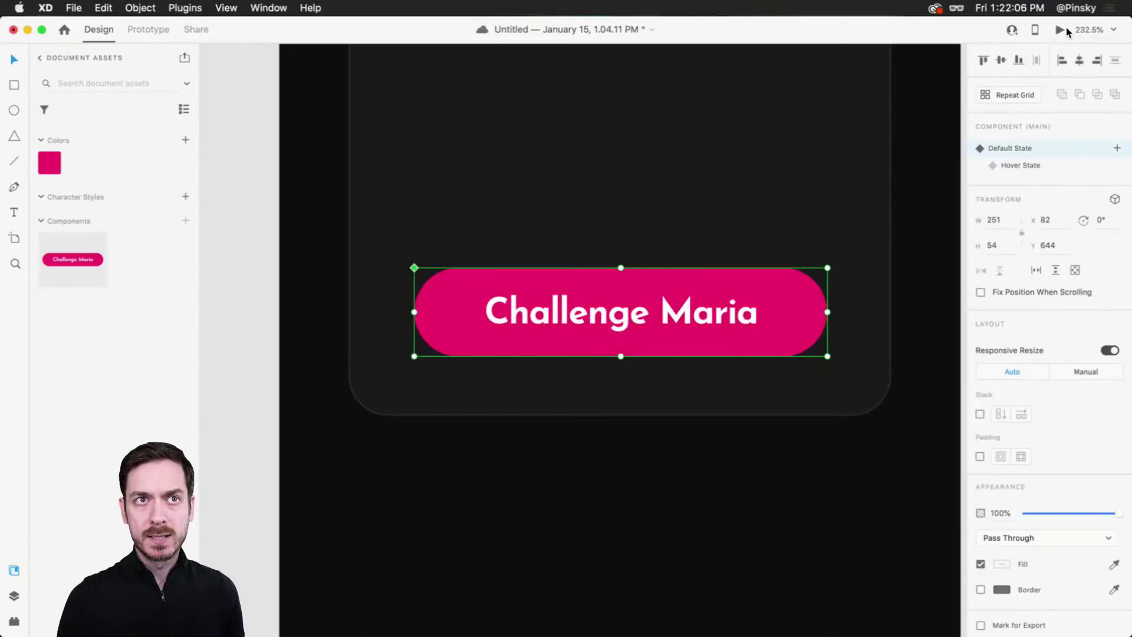
# Step: Preview the profile screen to test the challenge button's hover effect, then close the preview
pyautogui.click(1060, 29)
pyautogui.moveTo(302, 21); pyautogui.dragTo(658, 22)
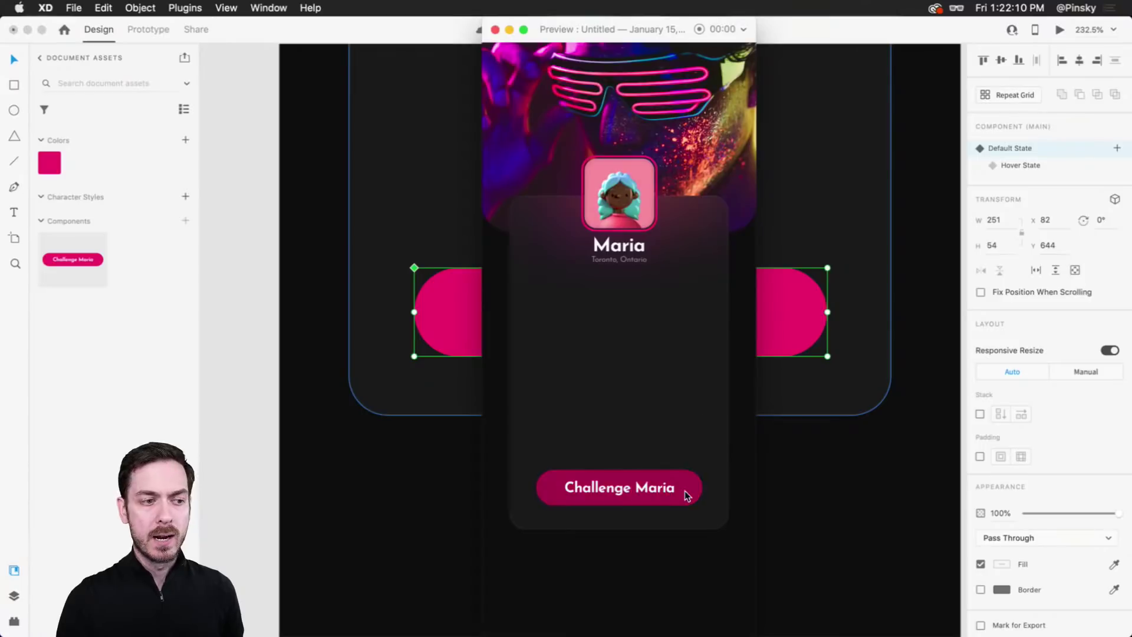
pyautogui.press('super+w')
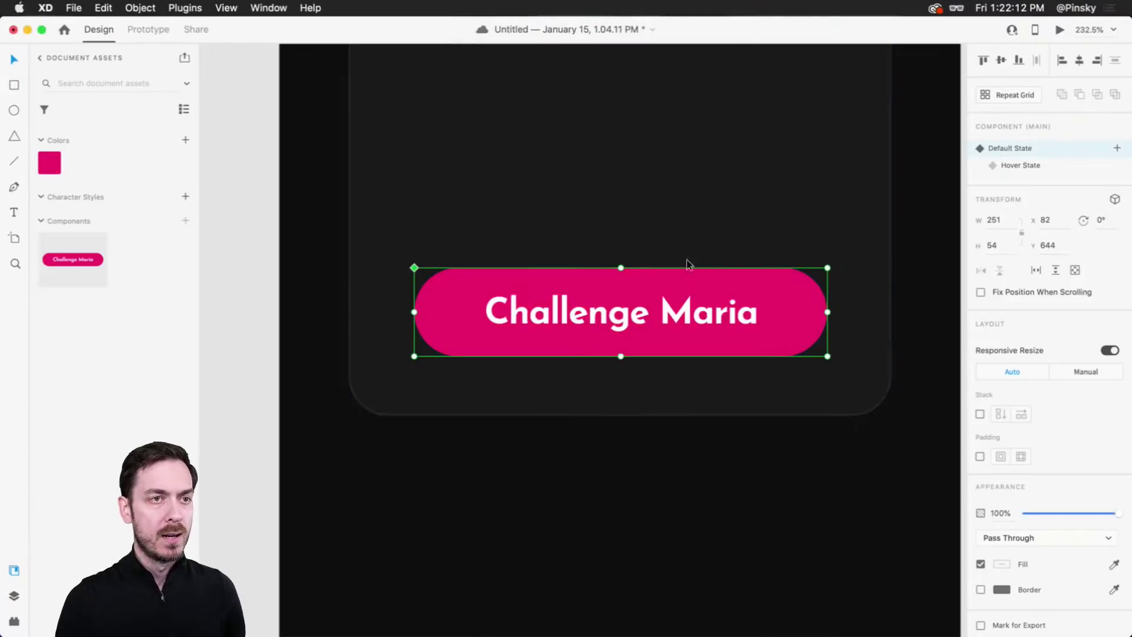
# Step: Add another new state to the button component and name it Outlined
pyautogui.click(1118, 148)
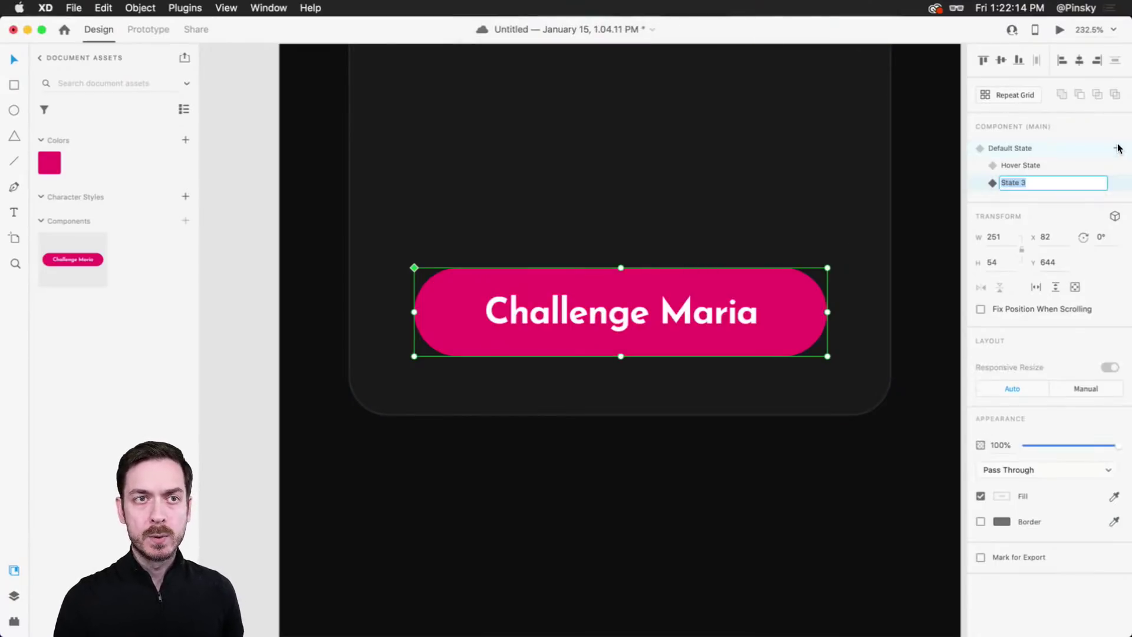
pyautogui.write('Outlined')
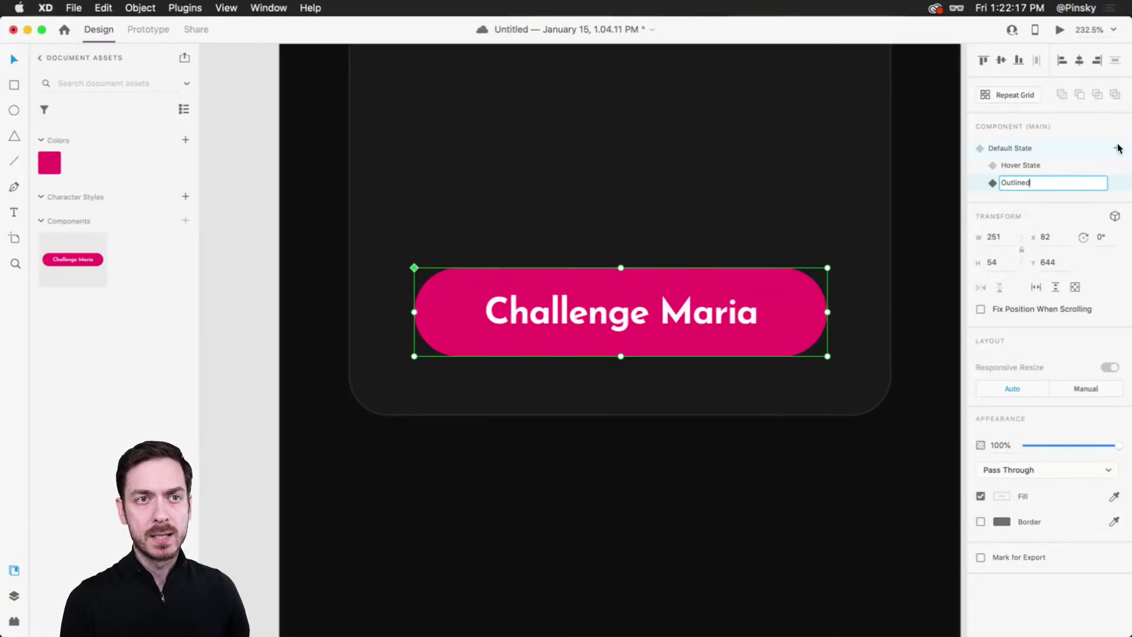
pyautogui.press('Return')
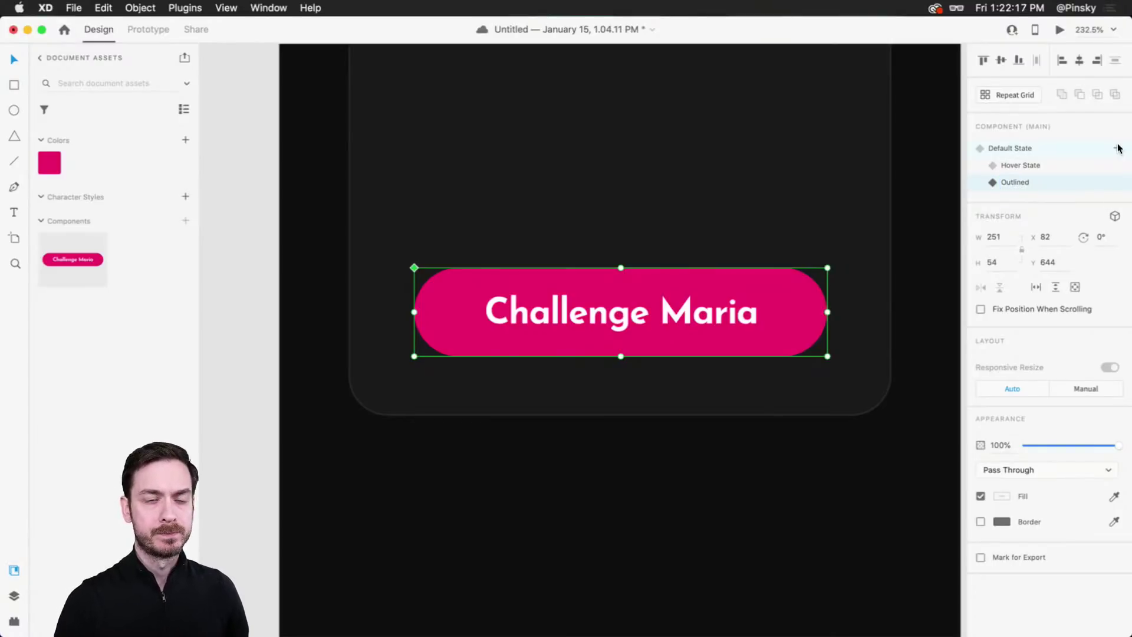
# Step: In the Outlined state, remove the rectangle's fill and give it a white border of size 3
pyautogui.doubleClick(786, 300)
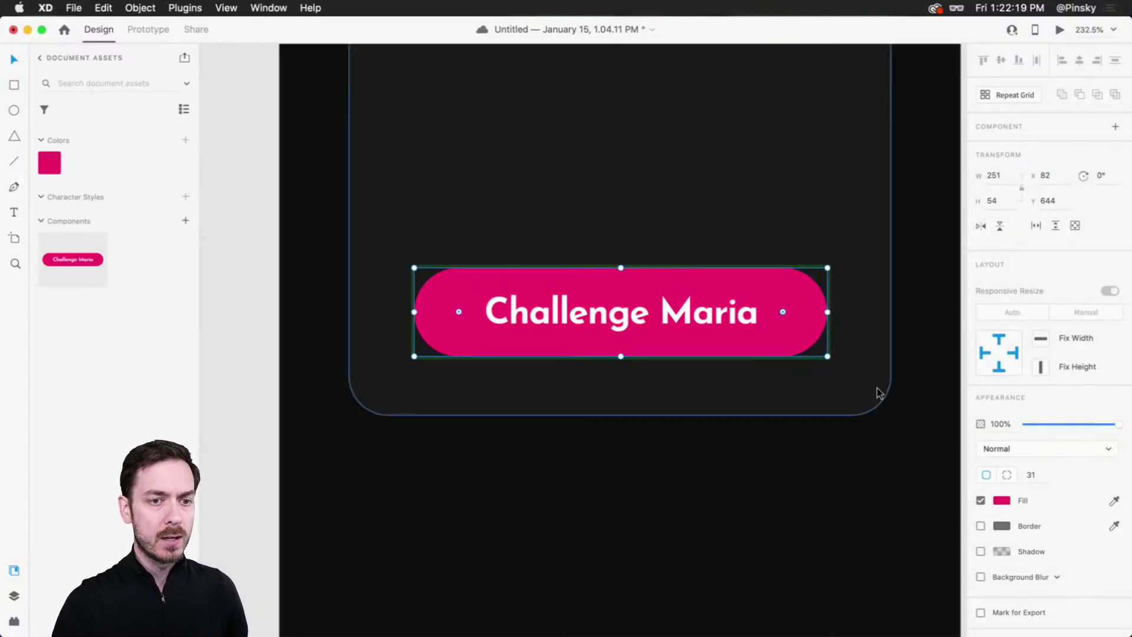
pyautogui.click(981, 501)
pyautogui.click(981, 526)
pyautogui.click(1001, 525)
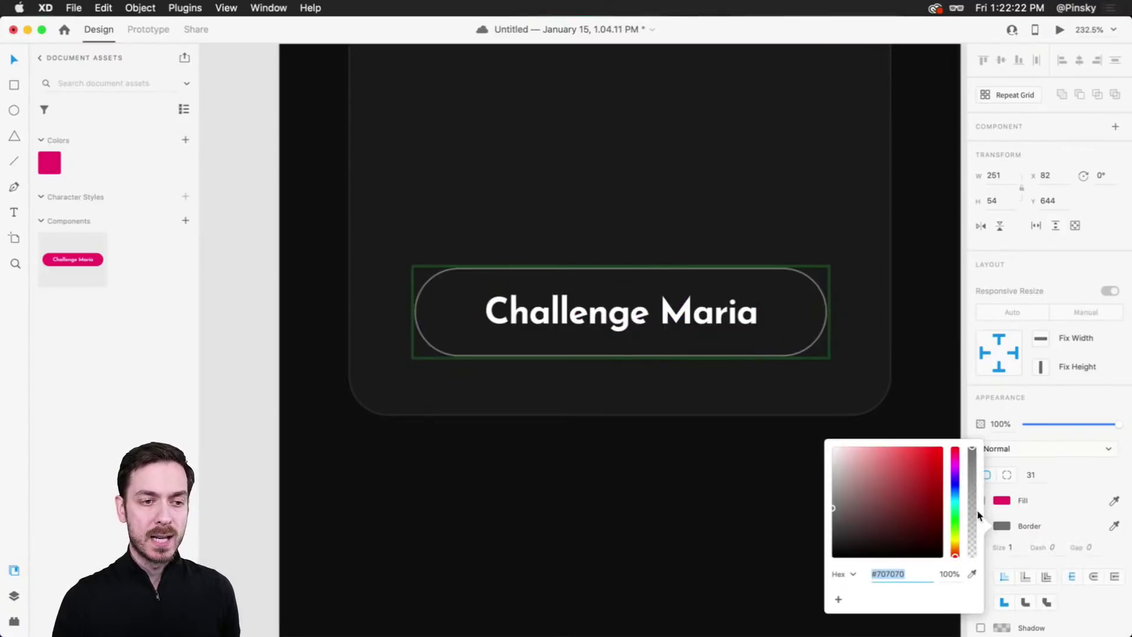
pyautogui.click(1012, 548)
pyautogui.press('Up')
pyautogui.press('Up')
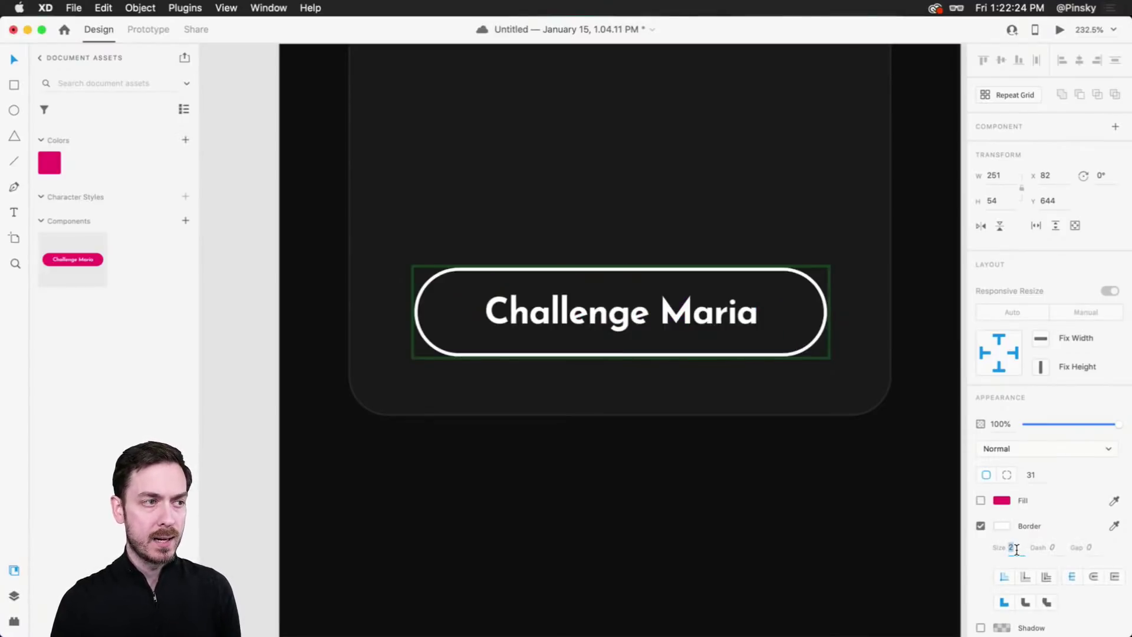
# Step: Check the outlined button in the preview and switch the component back to its default state
pyautogui.press('super+Return')
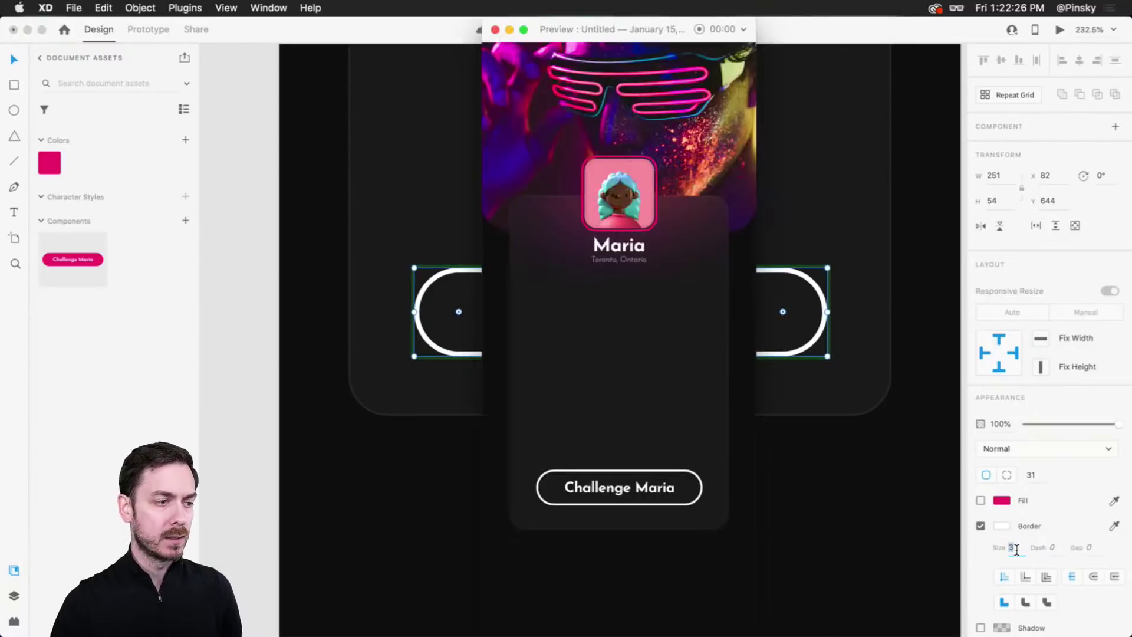
pyautogui.click(1016, 549)
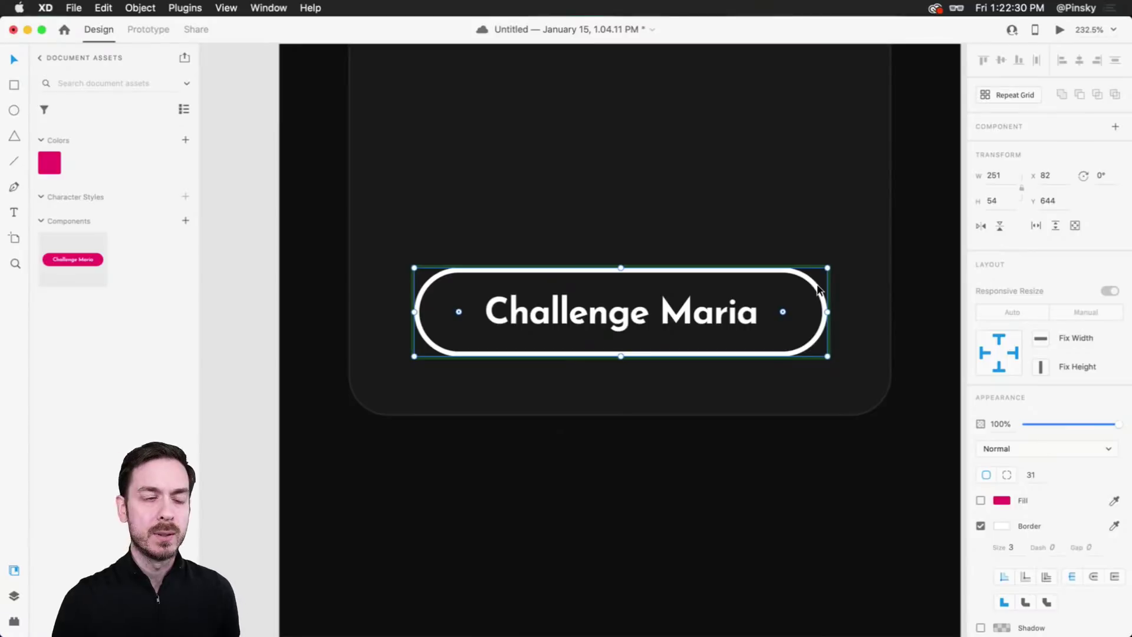
pyautogui.press('Escape')
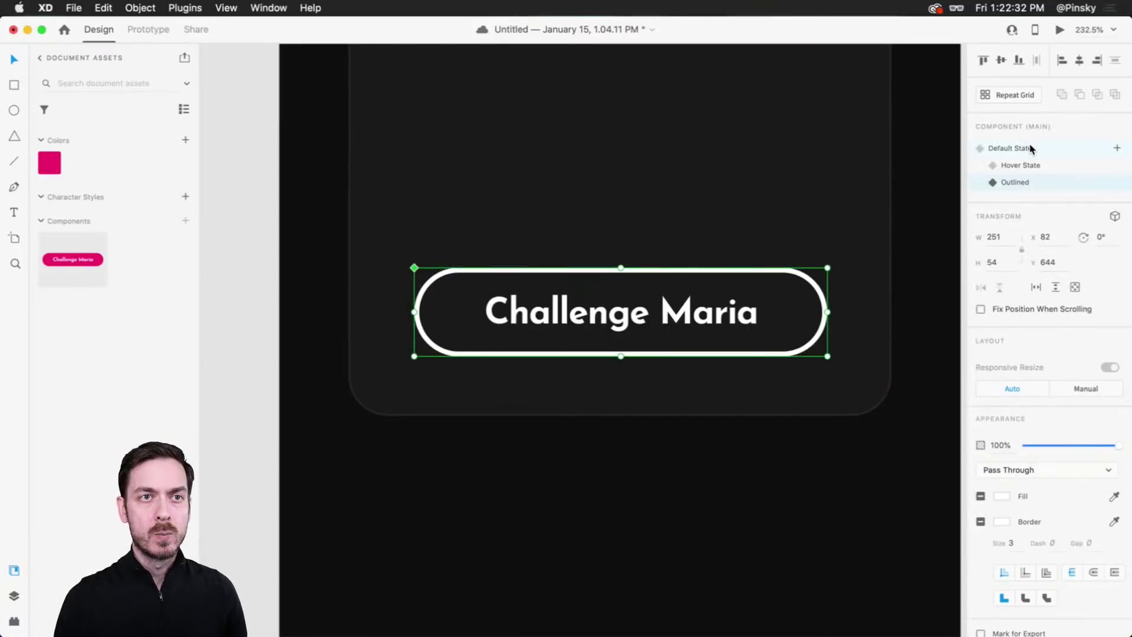
pyautogui.click(1031, 148)
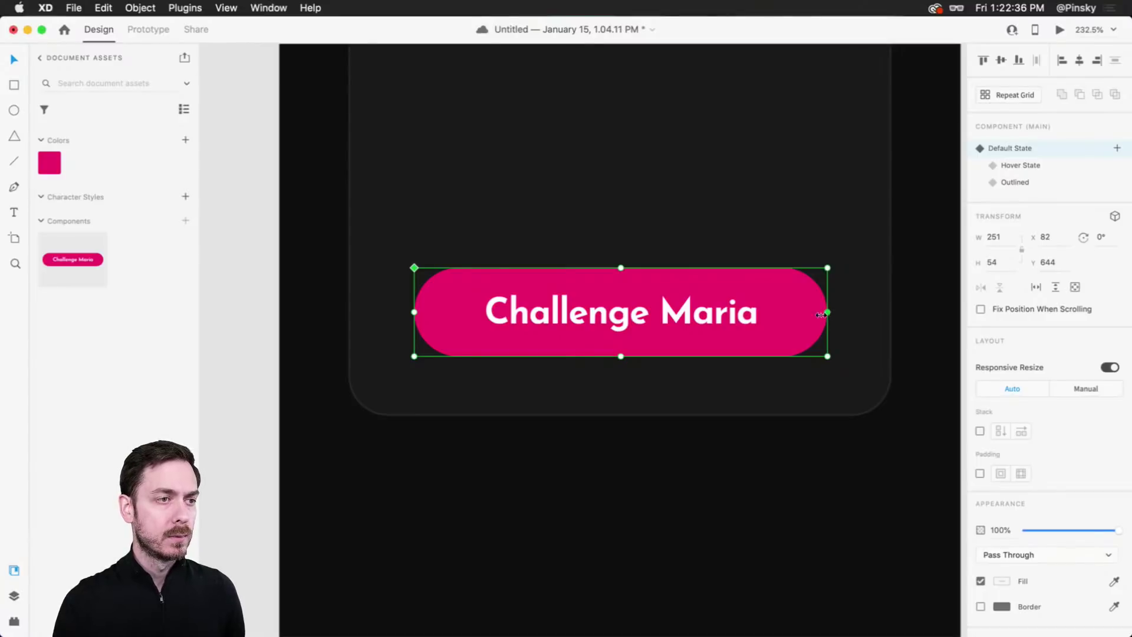
# Step: Try narrowing the main button to about 125 wide and shortening its label to "Challenge"
pyautogui.moveTo(821, 315); pyautogui.dragTo(619, 314)
pyautogui.doubleClick(533, 320)
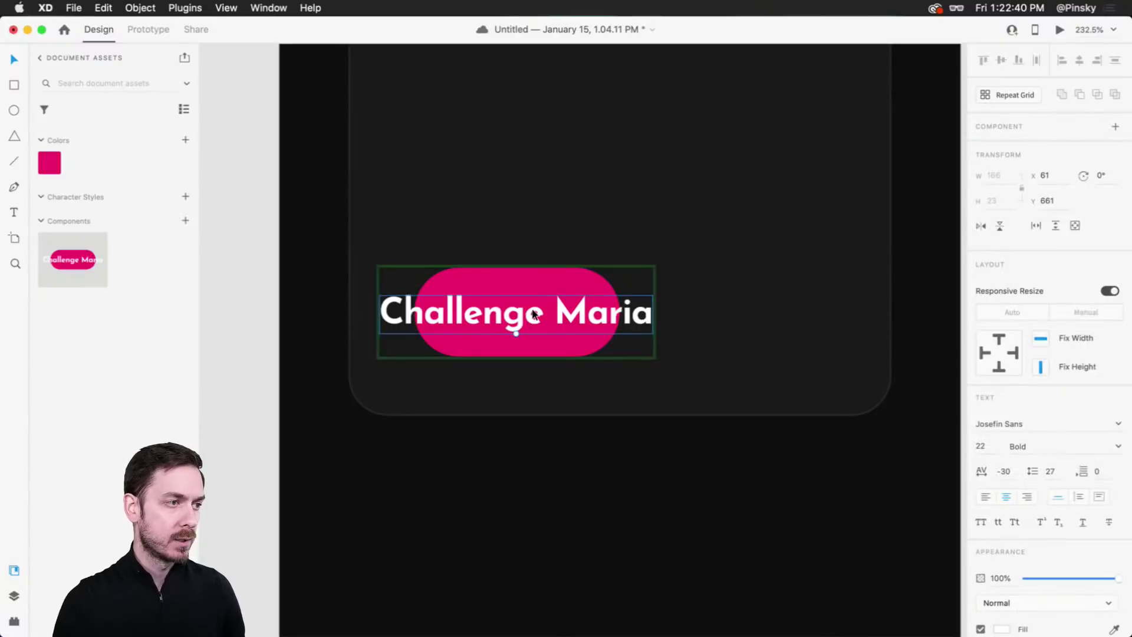
pyautogui.doubleClick(532, 319)
pyautogui.write('Challenge')
pyautogui.press('Escape')
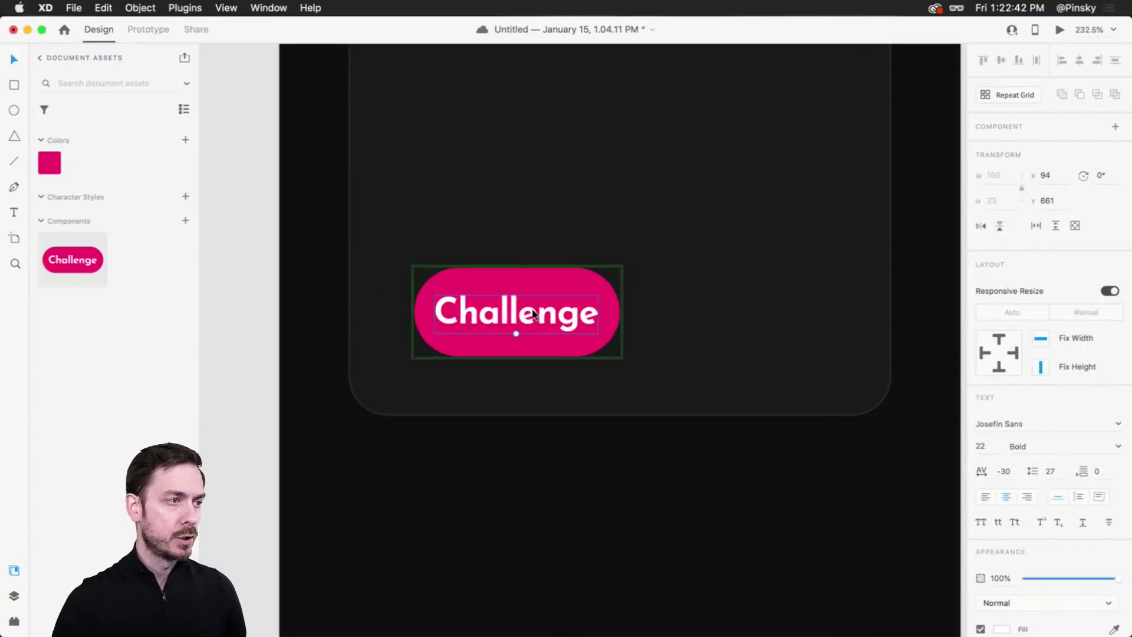
# Step: Try an Outlined duplicate beside the short button, then undo back to the single full-width button
pyautogui.moveTo(529, 310); pyautogui.dragTo(763, 311)
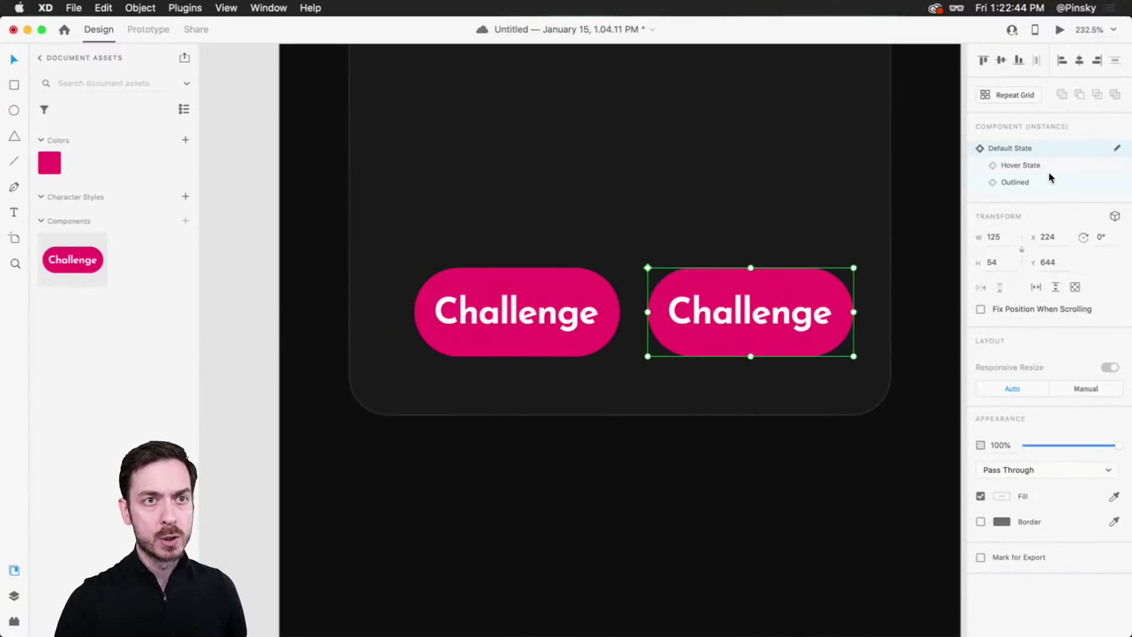
pyautogui.click(1015, 182)
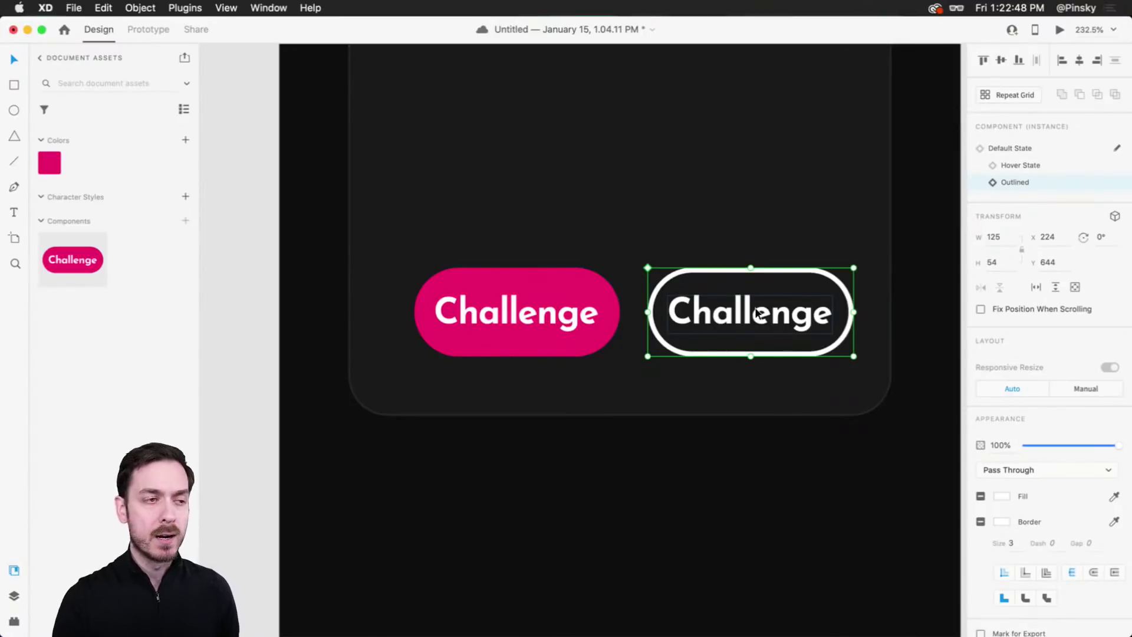
pyautogui.press('super+z')
pyautogui.press('super+z')
pyautogui.press('super+z')
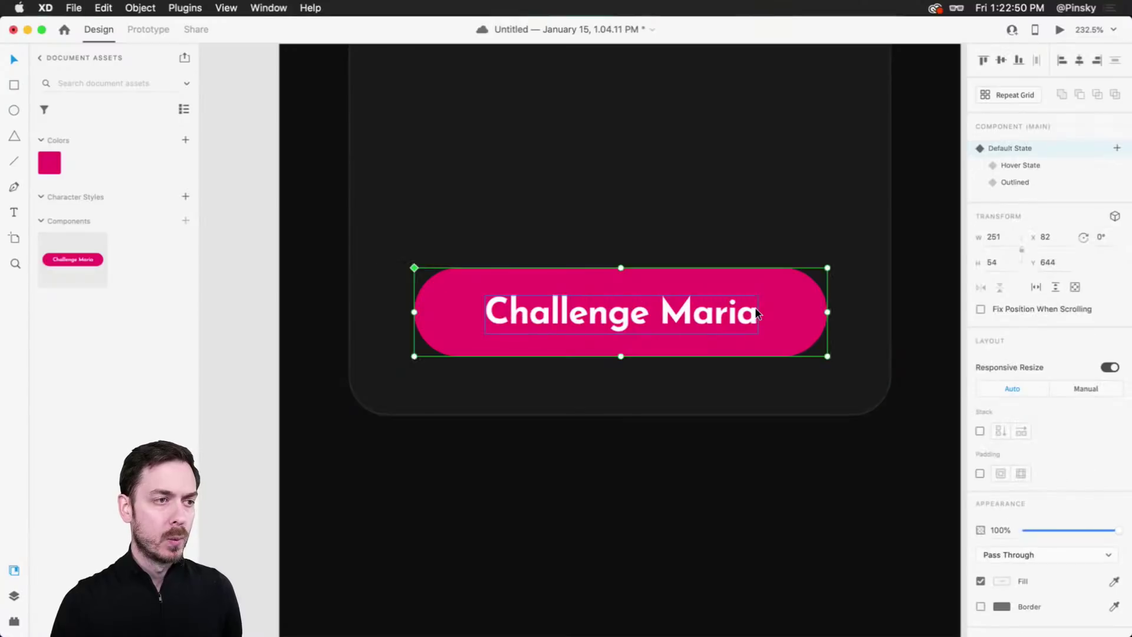
pyautogui.click(877, 291)
pyautogui.scroll(-5, 771, 307)
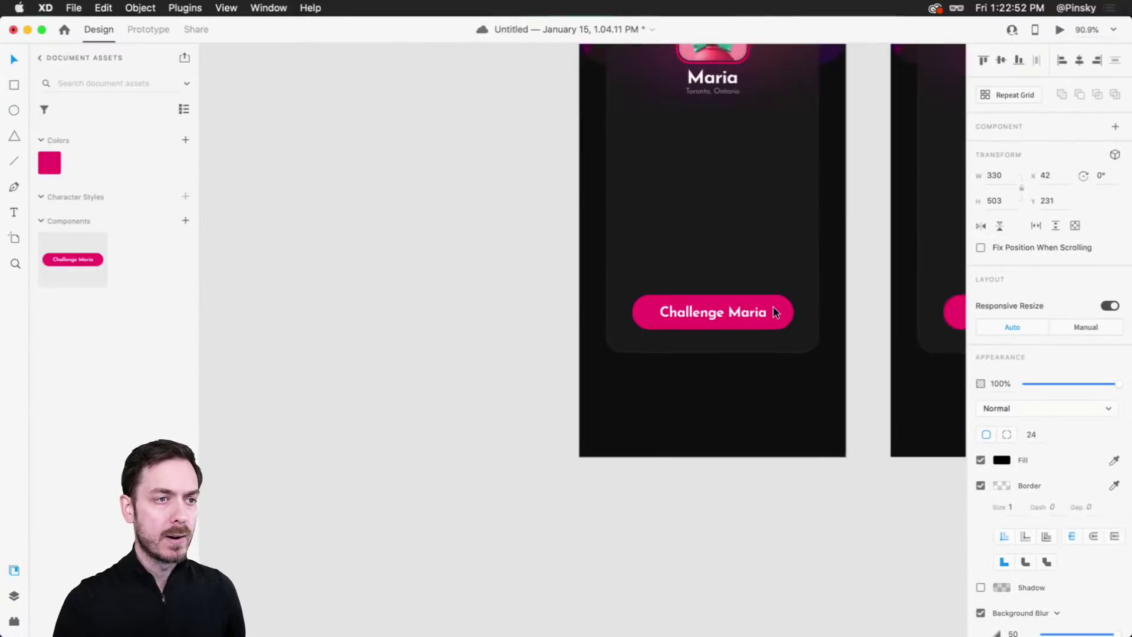
pyautogui.click(853, 212)
pyautogui.moveTo(860, 200); pyautogui.dragTo(788, 274)
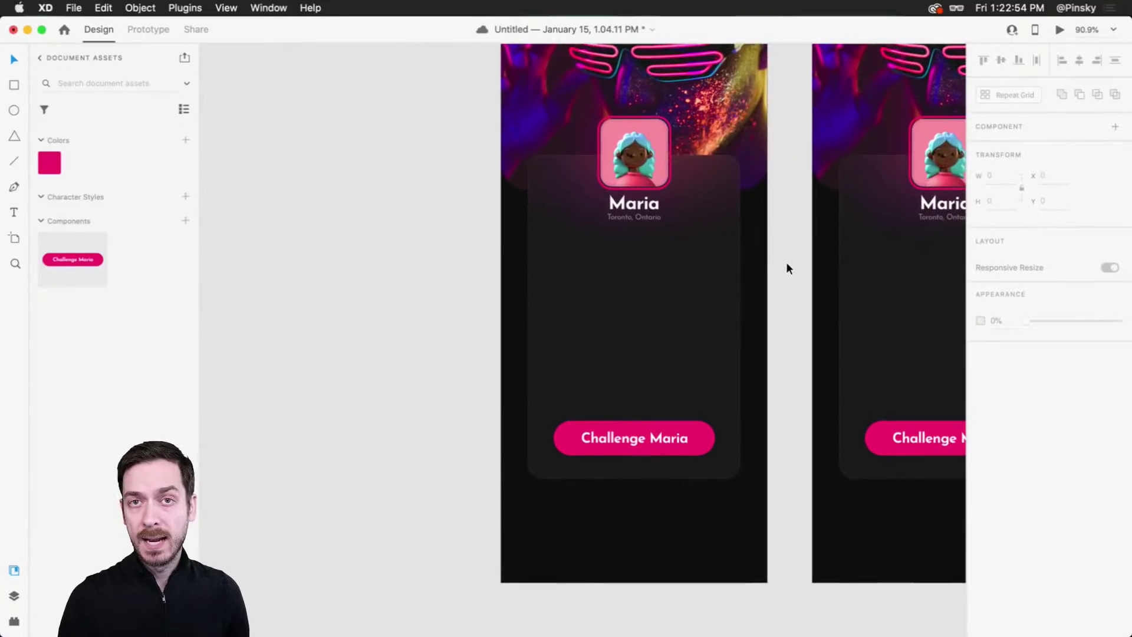
pyautogui.press('super+s')
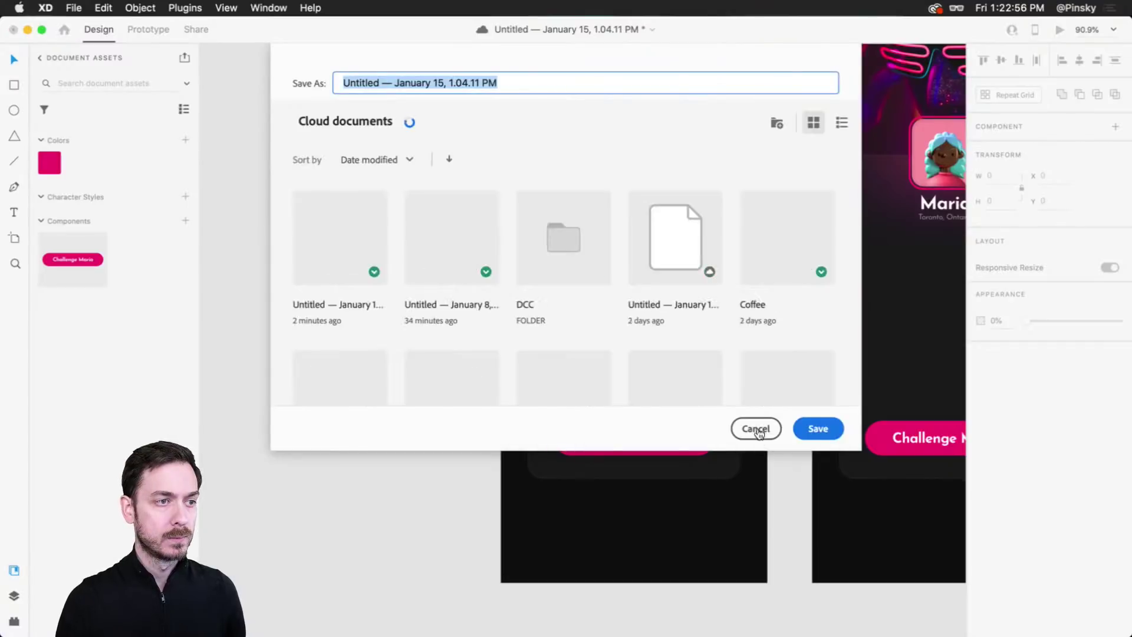
pyautogui.click(758, 430)
pyautogui.scroll(3, 745, 220)
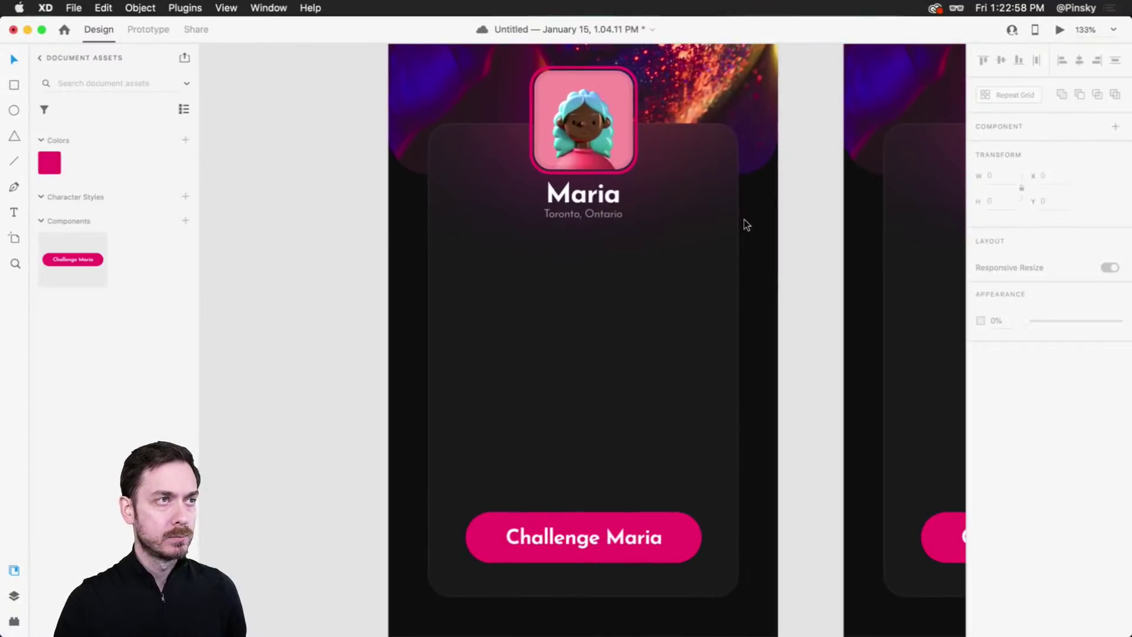
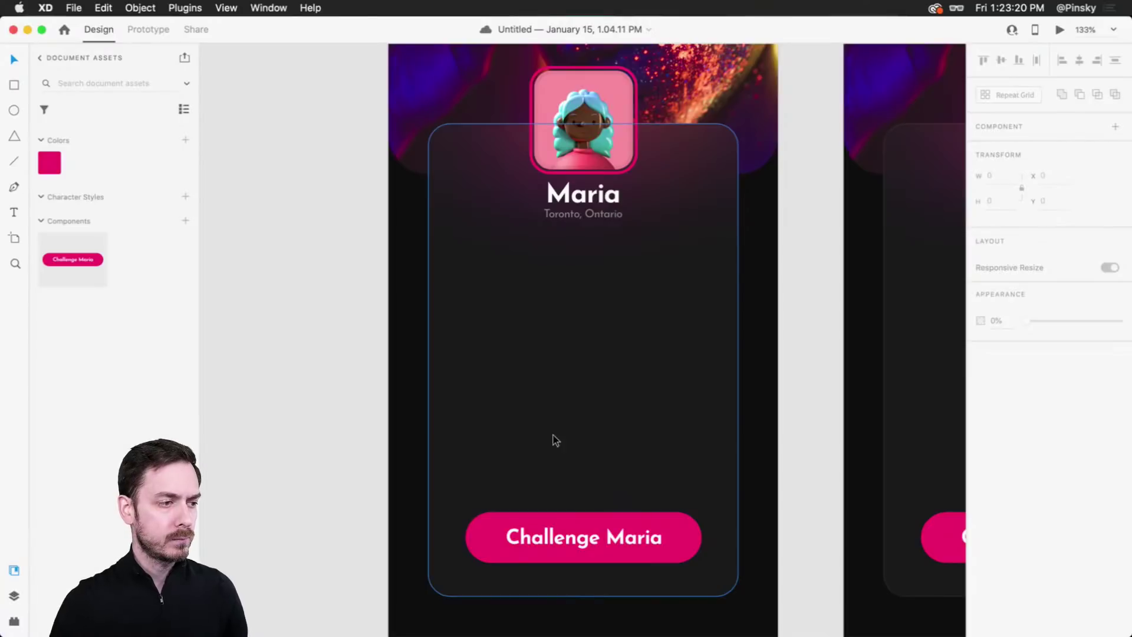
# Step: Draw a small circle about 11 wide above the Challenge Maria button, aligned with the button's left edge
pyautogui.scroll(3, 526, 458)
pyautogui.click(640, 491)
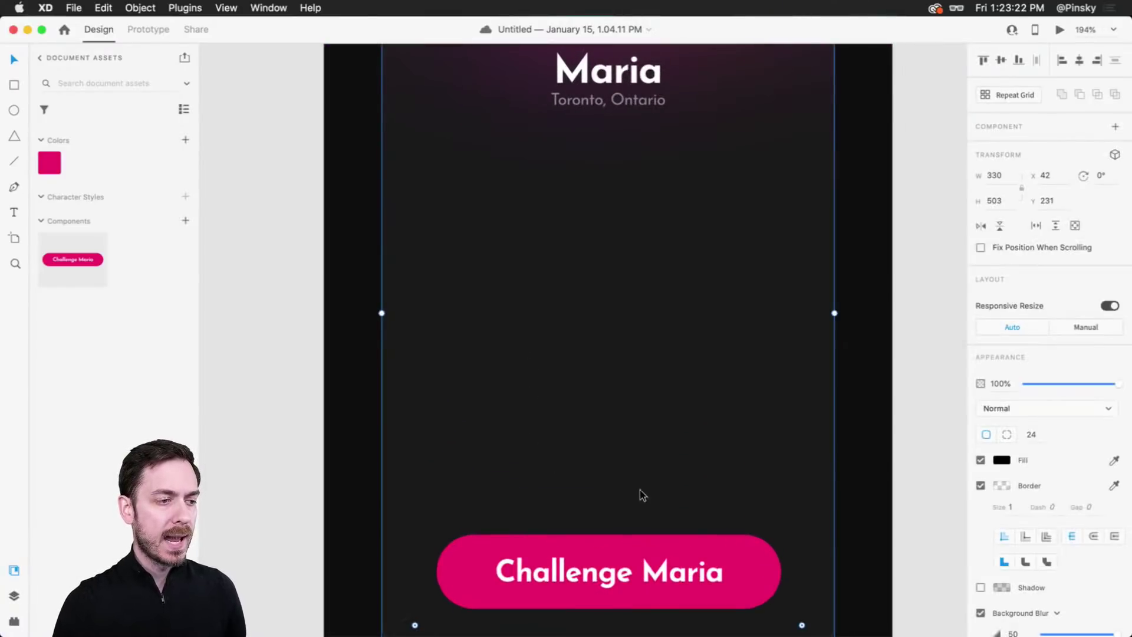
pyautogui.scroll(-3, 640, 491)
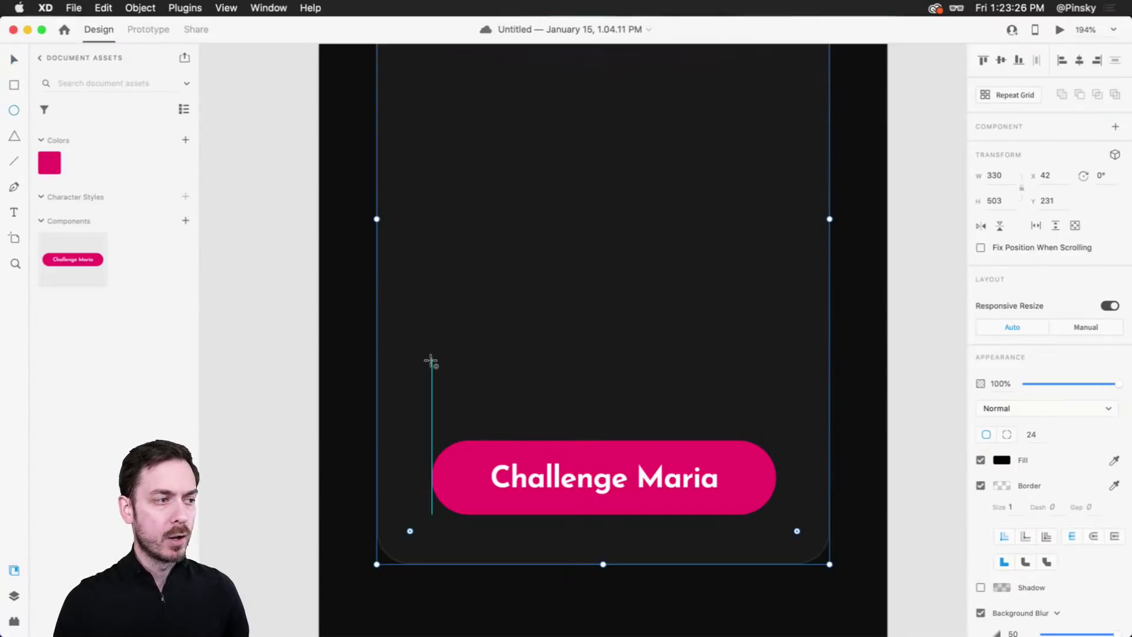
pyautogui.moveTo(432, 359); pyautogui.dragTo(448, 375)
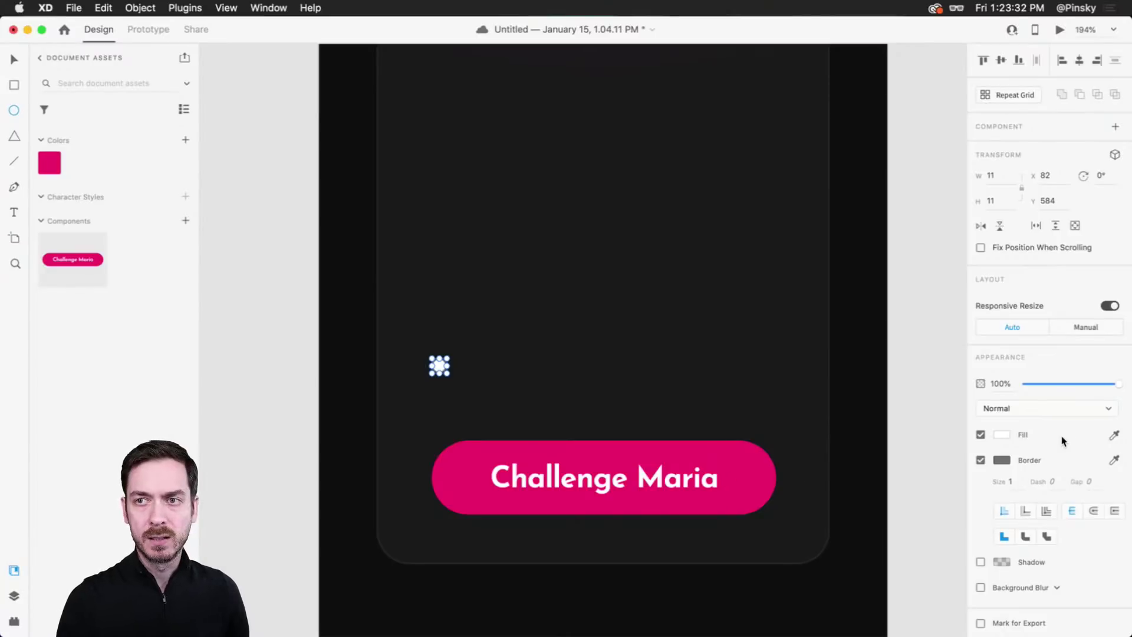
# Step: Fill the small circle with the button's pink in a slightly less saturated shade and remove its border
pyautogui.press('i')
pyautogui.click(753, 451)
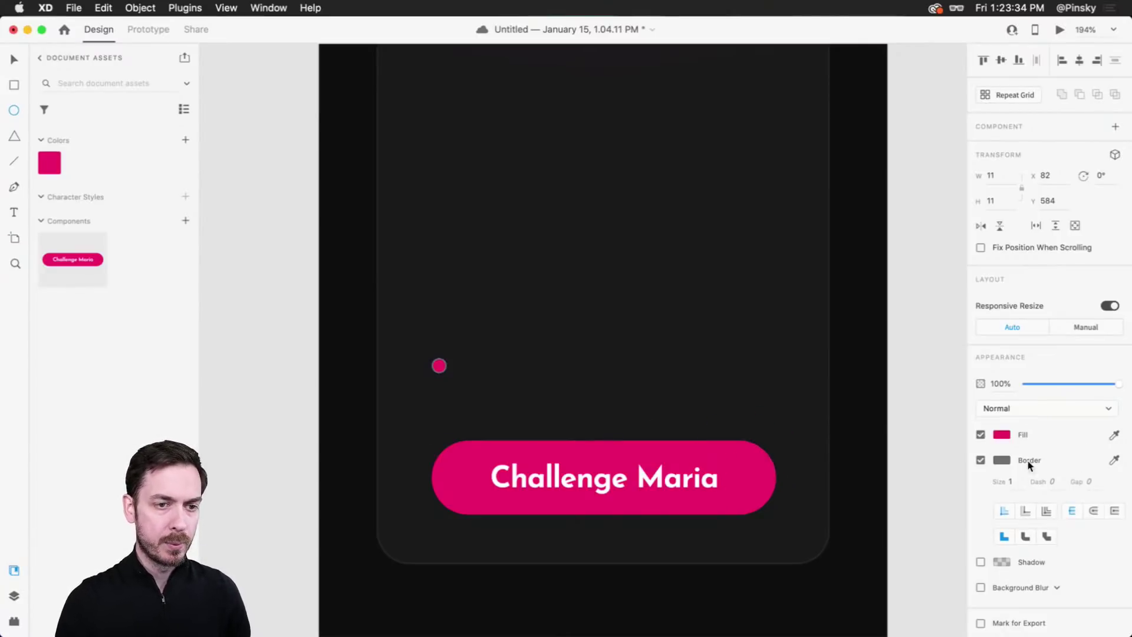
pyautogui.click(981, 460)
pyautogui.click(1002, 435)
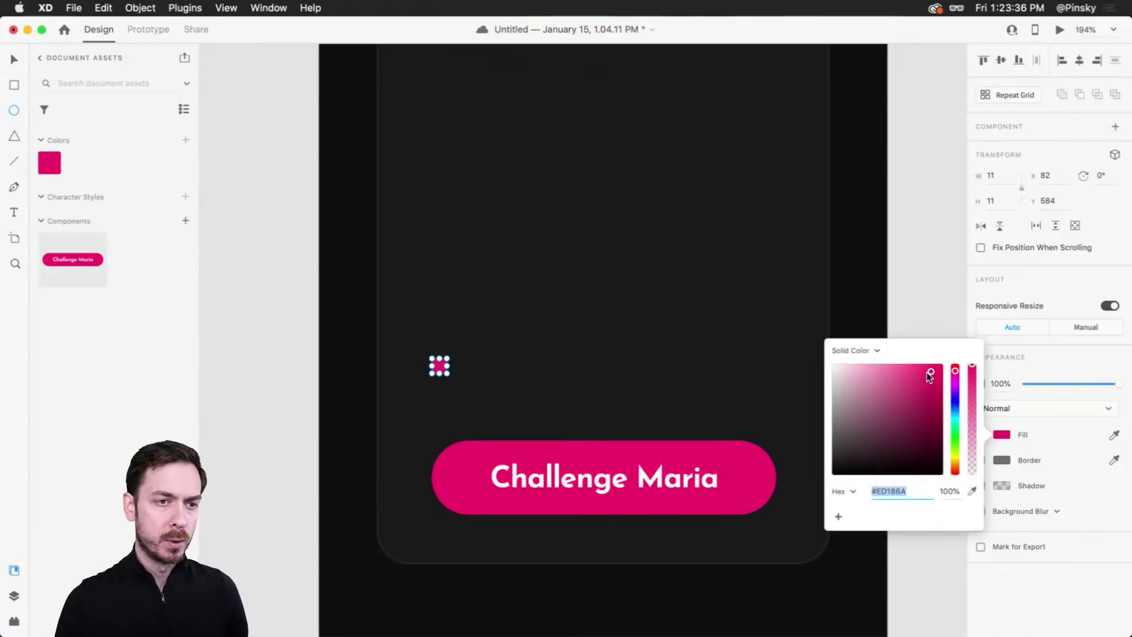
pyautogui.moveTo(916, 371); pyautogui.dragTo(915, 371)
pyautogui.press('Escape')
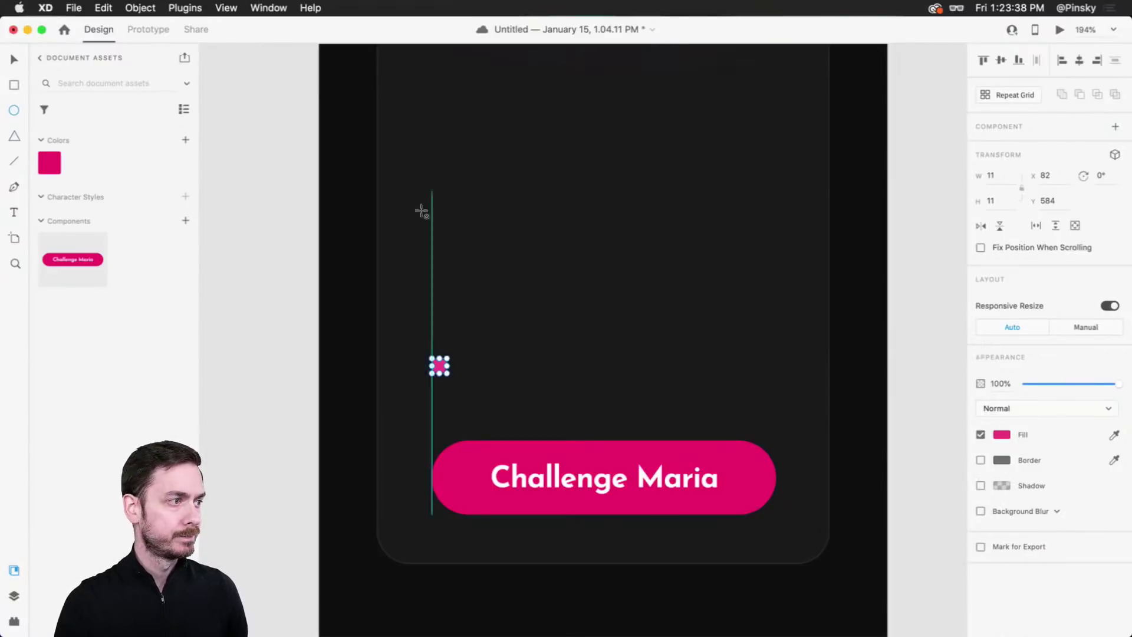
# Step: Add a "Steps" text label at size 12 directly to the right of the pink dot
pyautogui.press('v')
pyautogui.press('t')
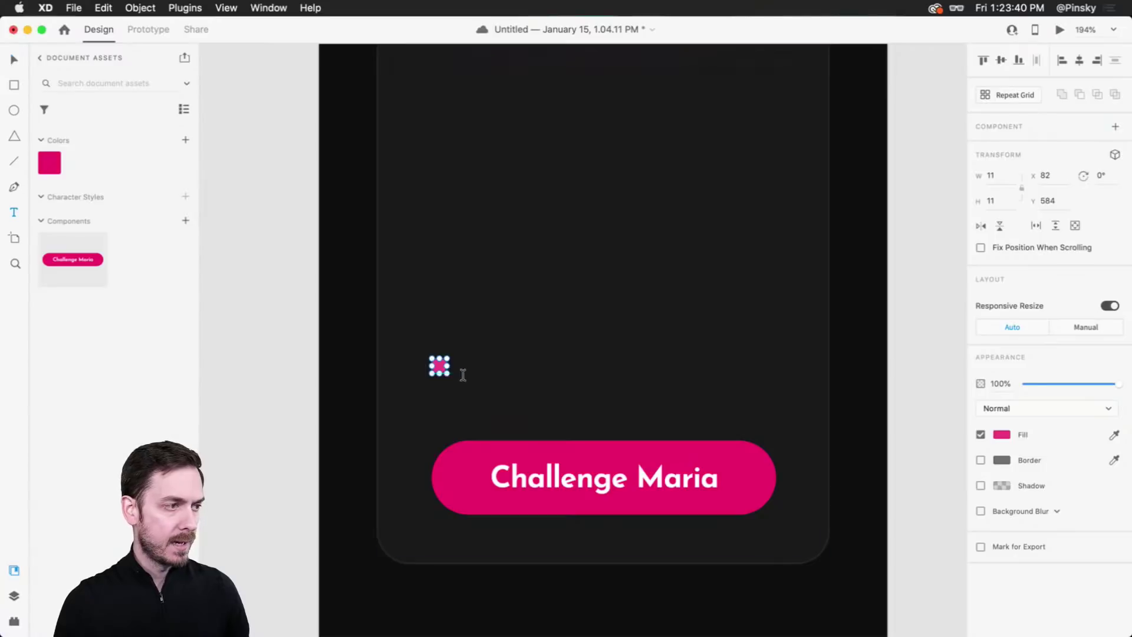
pyautogui.click(457, 369)
pyautogui.write('Steps')
pyautogui.press('Escape')
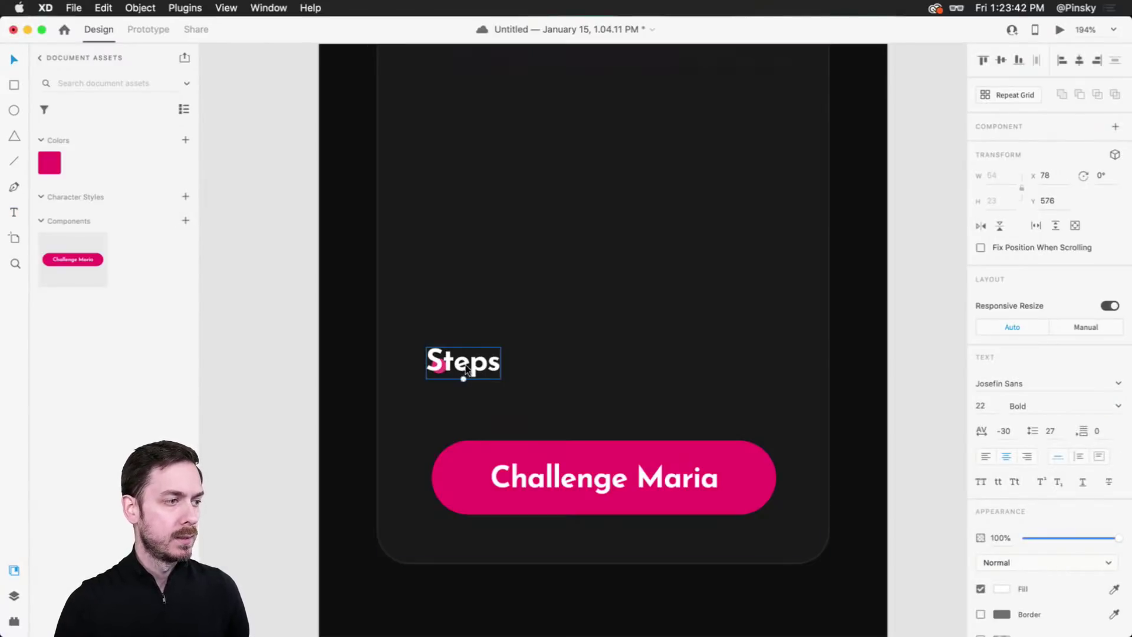
pyautogui.moveTo(466, 365); pyautogui.dragTo(481, 368)
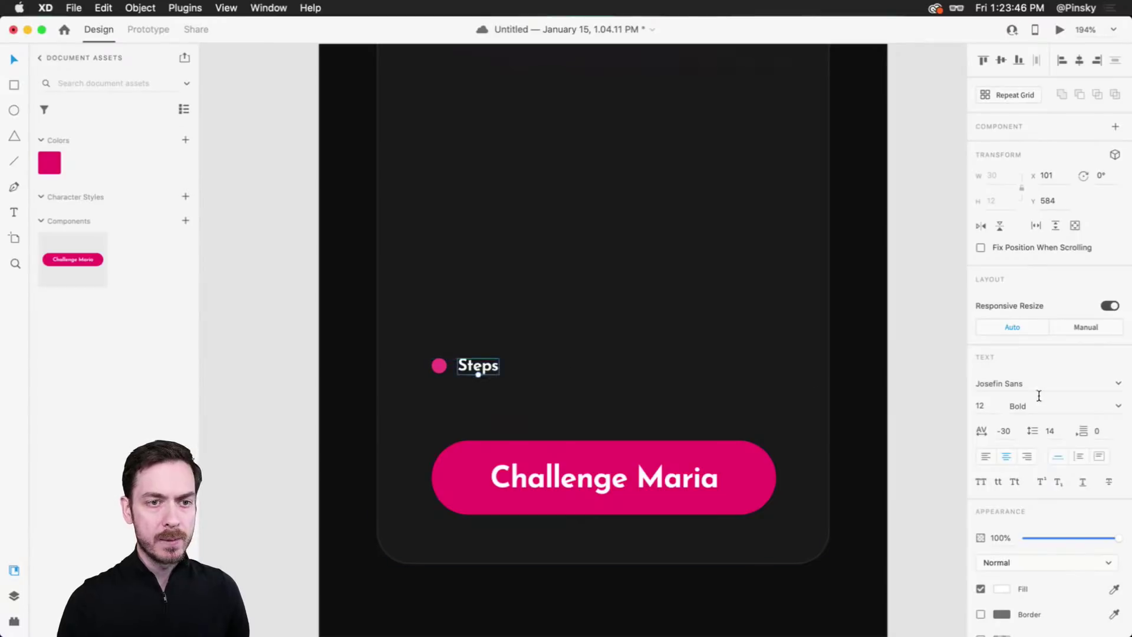
# Step: Set the Steps label's font to Poppins in the Medium weight
pyautogui.click(1070, 391)
pyautogui.write('Poppins')
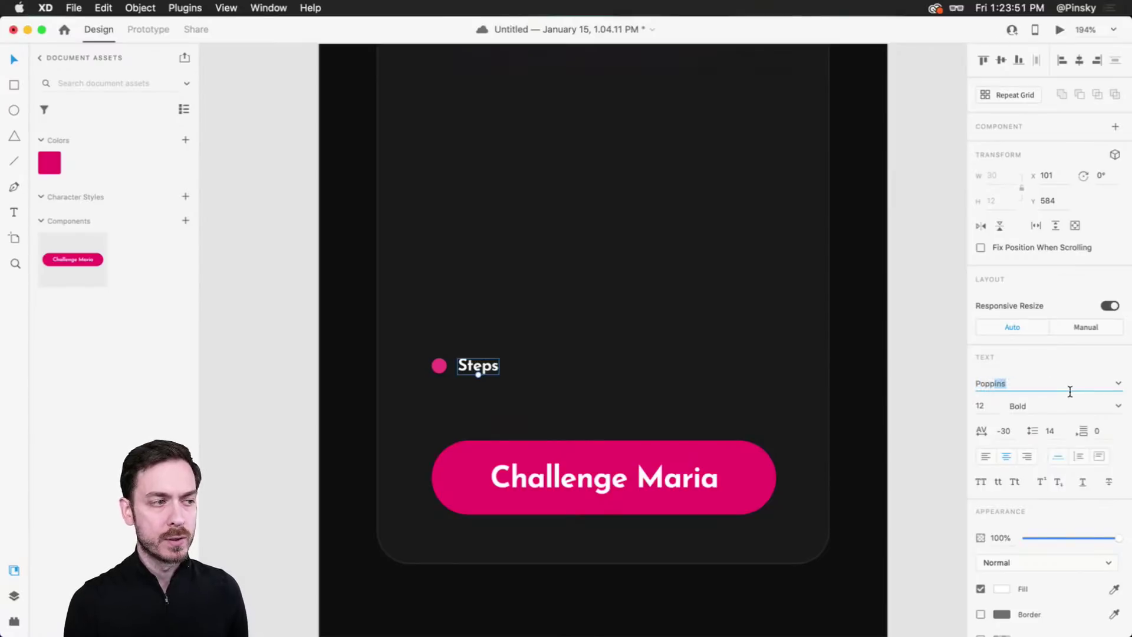
pyautogui.press('Return')
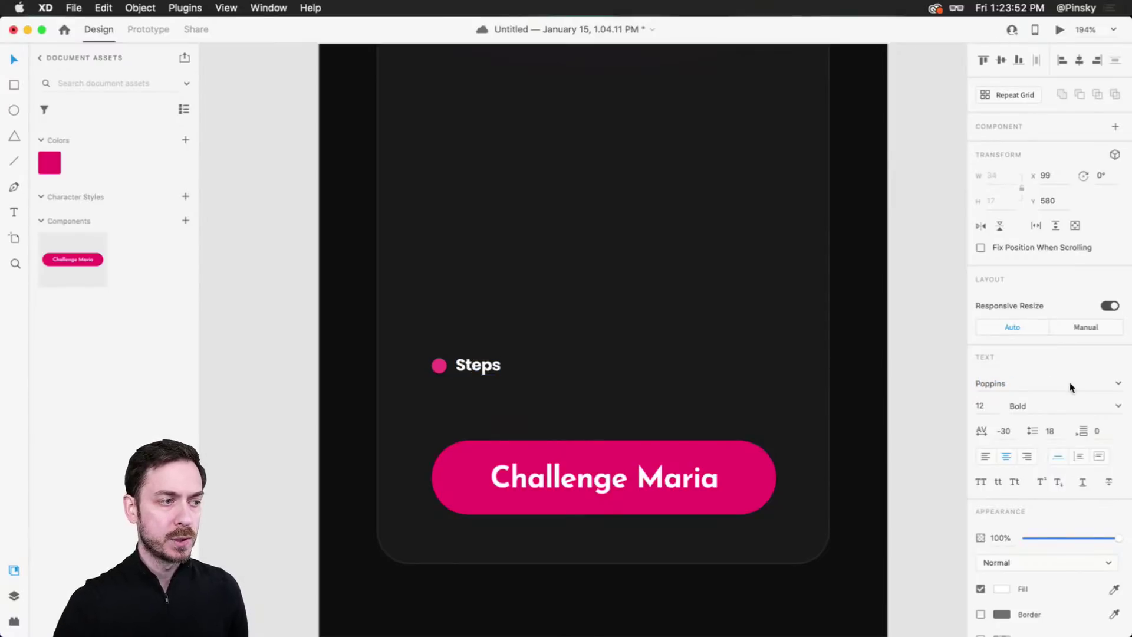
pyautogui.click(1119, 406)
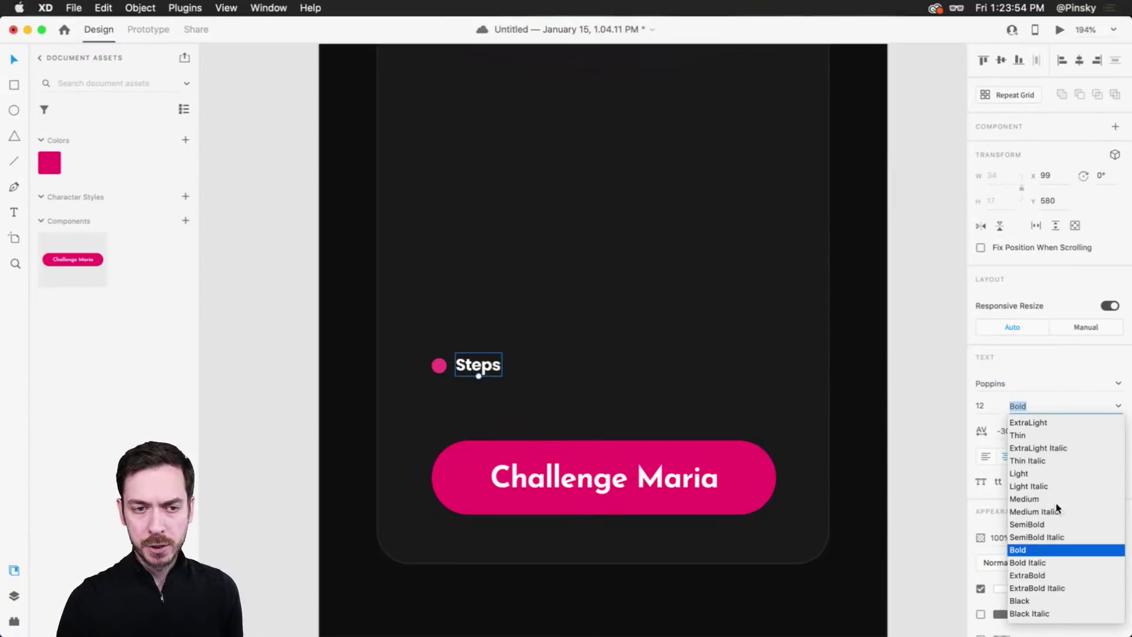
pyautogui.scroll(2, 1032, 472)
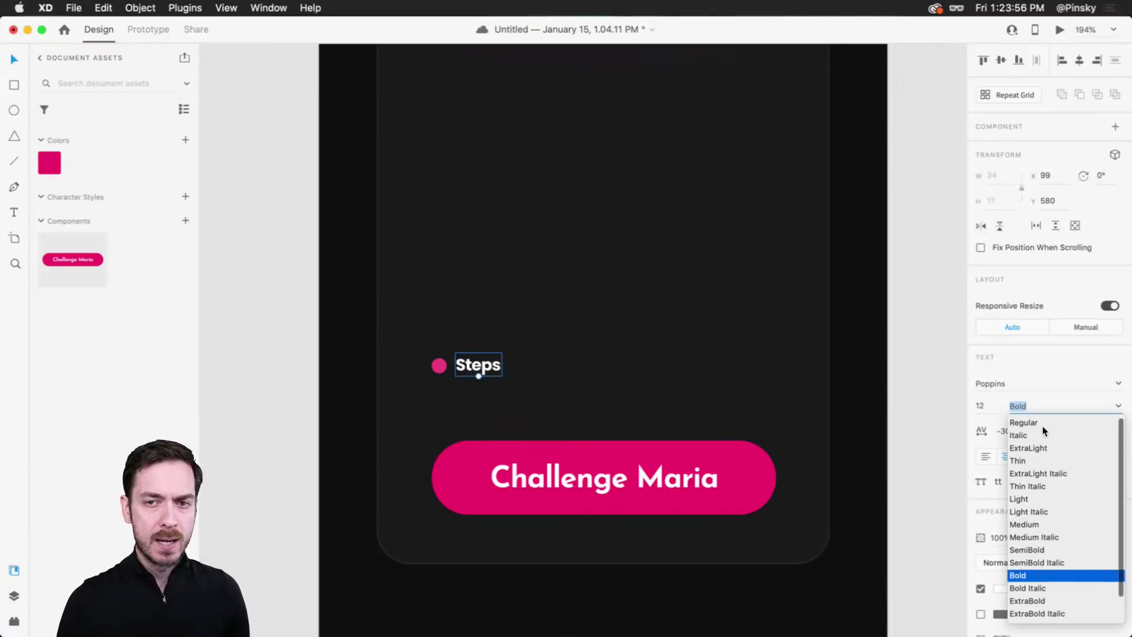
pyautogui.click(1043, 525)
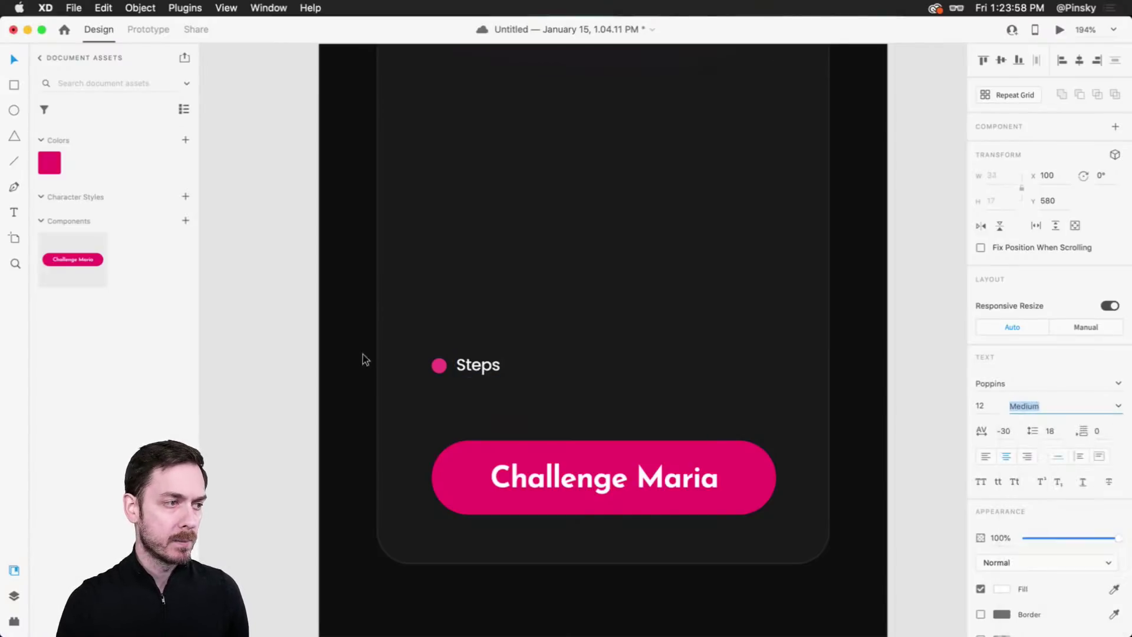
# Step: Shrink the Steps label to size 9 with left alignment and check it in the preview
pyautogui.moveTo(479, 376); pyautogui.dragTo(464, 367)
pyautogui.click(985, 457)
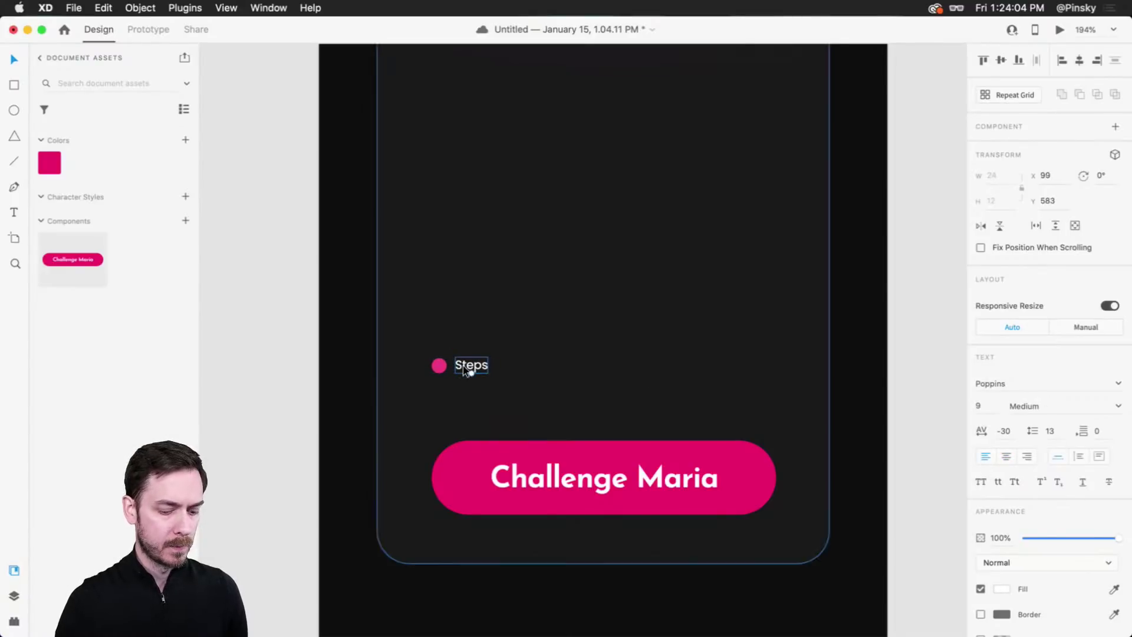
pyautogui.press('super+Return')
pyautogui.click(462, 366)
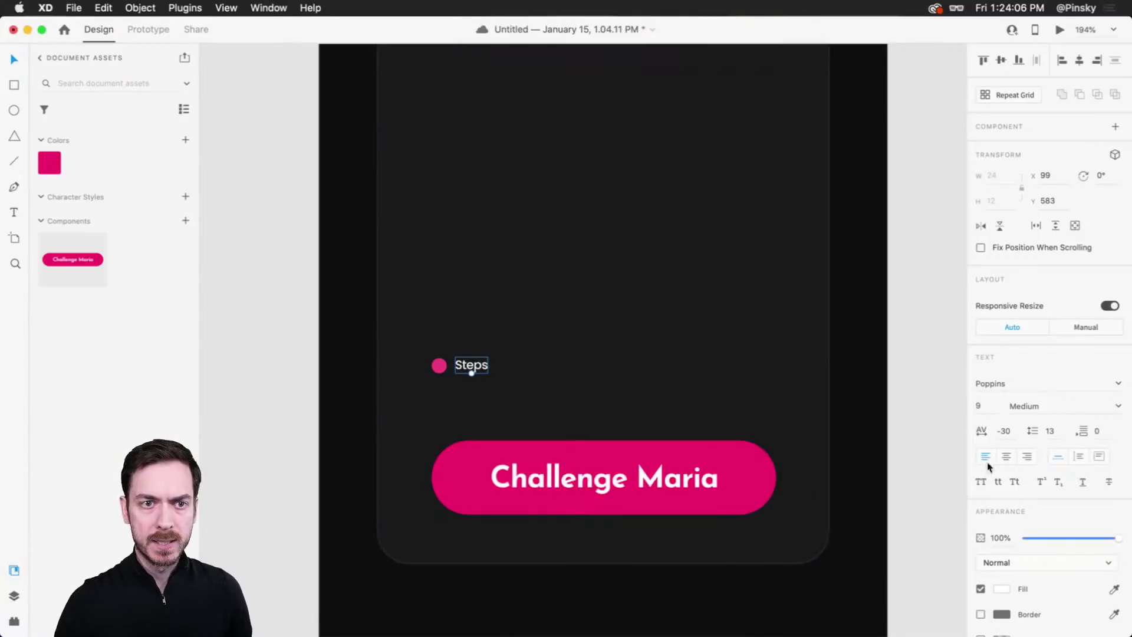
# Step: Set the Steps label to SemiBold with character spacing 0, checking its legibility in the preview
pyautogui.click(1118, 407)
pyautogui.click(1024, 522)
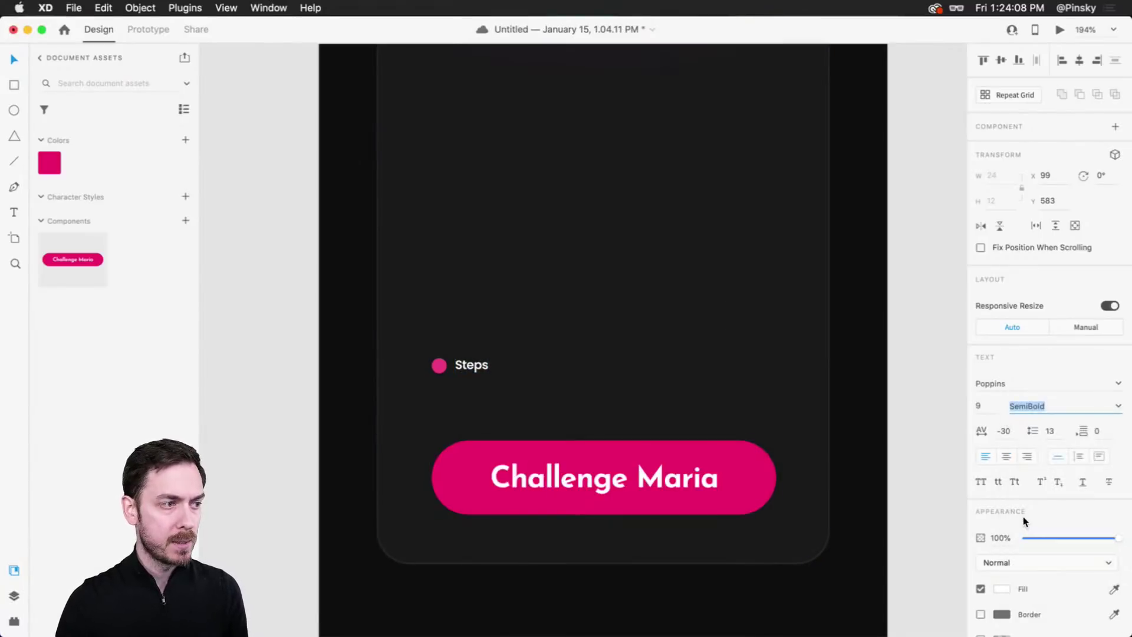
pyautogui.press('super+Return')
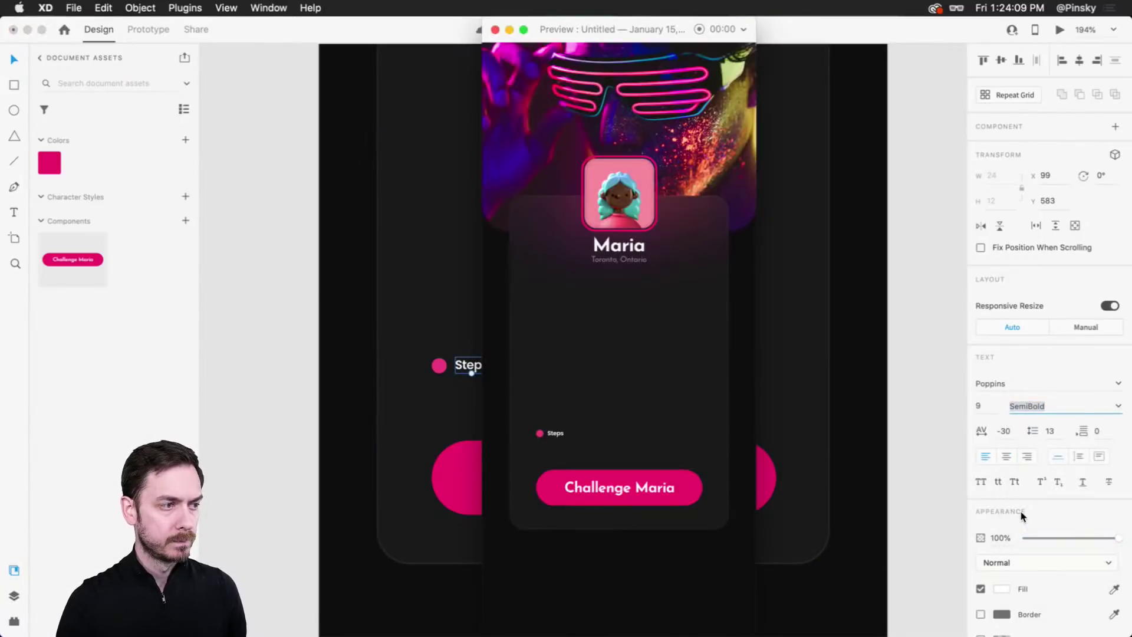
pyautogui.click(1017, 463)
pyautogui.click(1006, 433)
pyautogui.write('0')
pyautogui.press('Return')
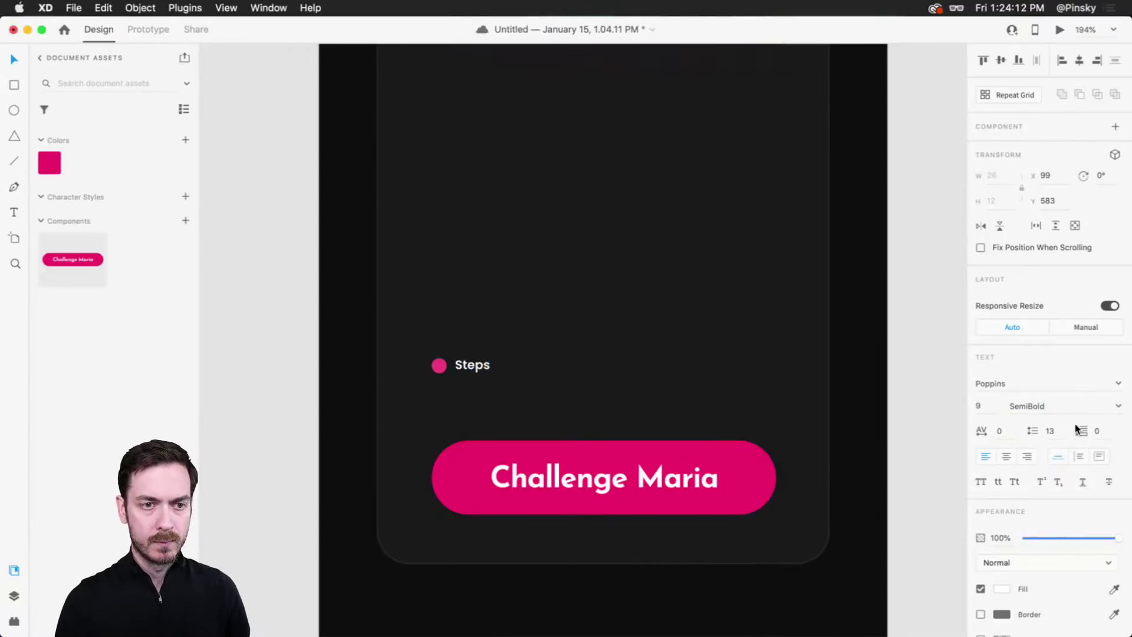
pyautogui.press('super+Return')
pyautogui.click(931, 417)
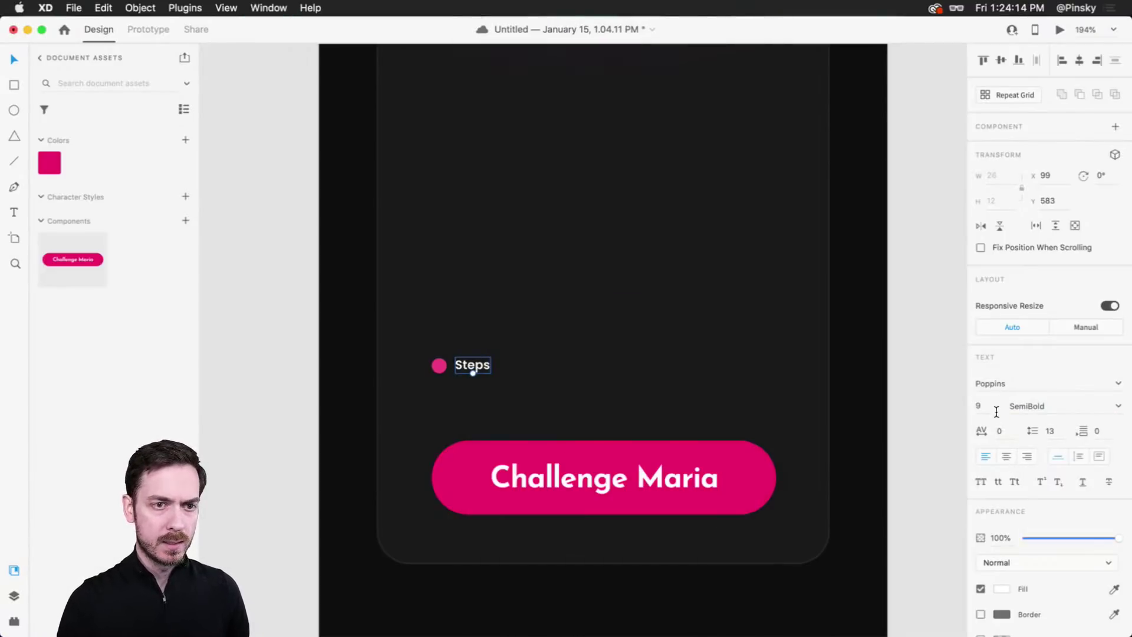
# Step: Increase the Steps label's font size to 11 and check it in the preview
pyautogui.click(994, 411)
pyautogui.press('Up')
pyautogui.press('Up')
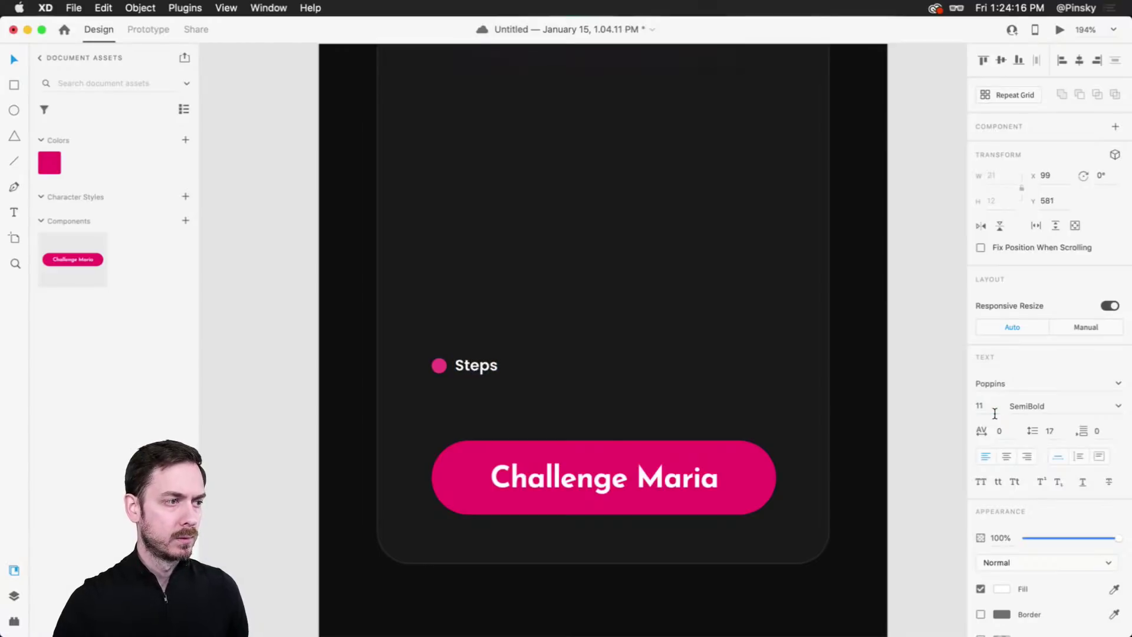
pyautogui.press('super+Return')
pyautogui.click(994, 412)
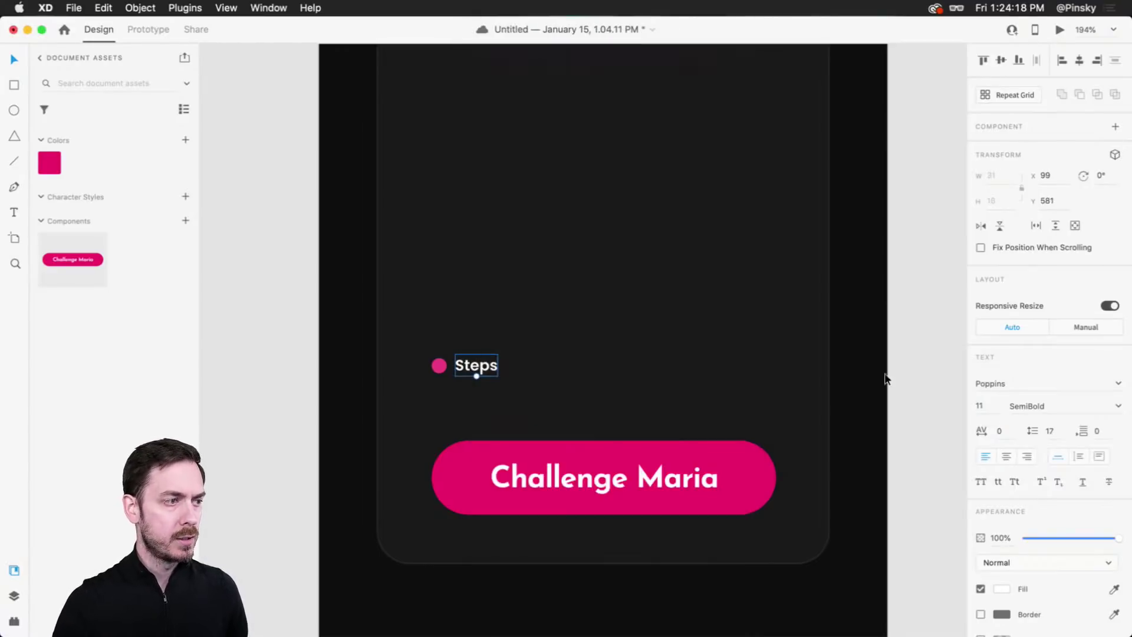
# Step: Group the pink dot with its label and name the group "Steps"
pyautogui.click(441, 366)
pyautogui.press('super+g')
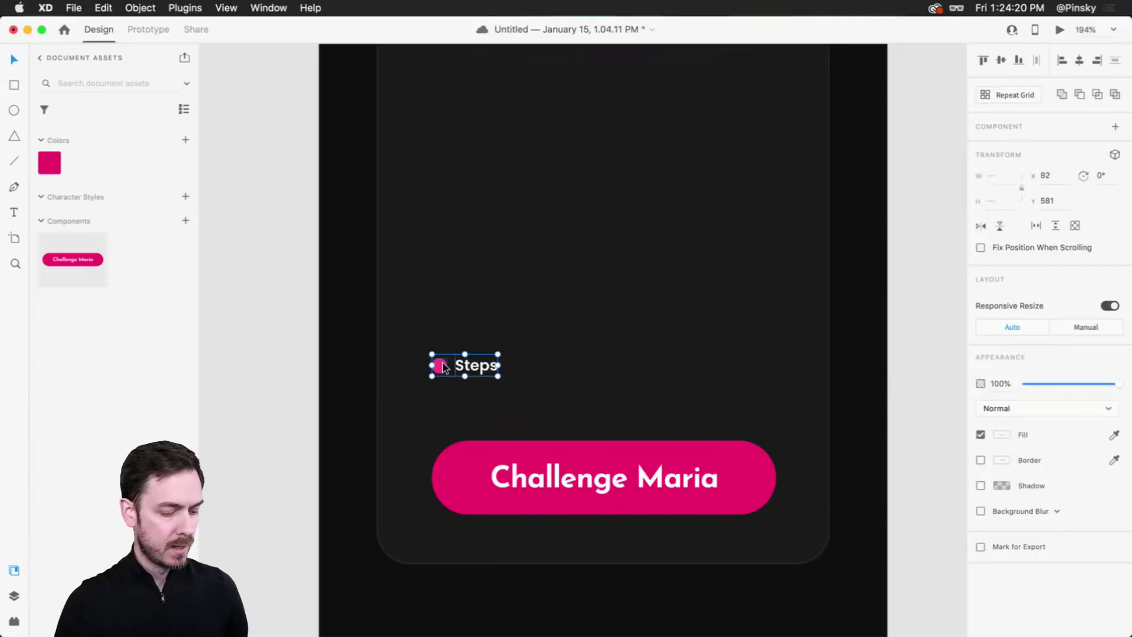
pyautogui.press('super+y')
pyautogui.doubleClick(66, 112)
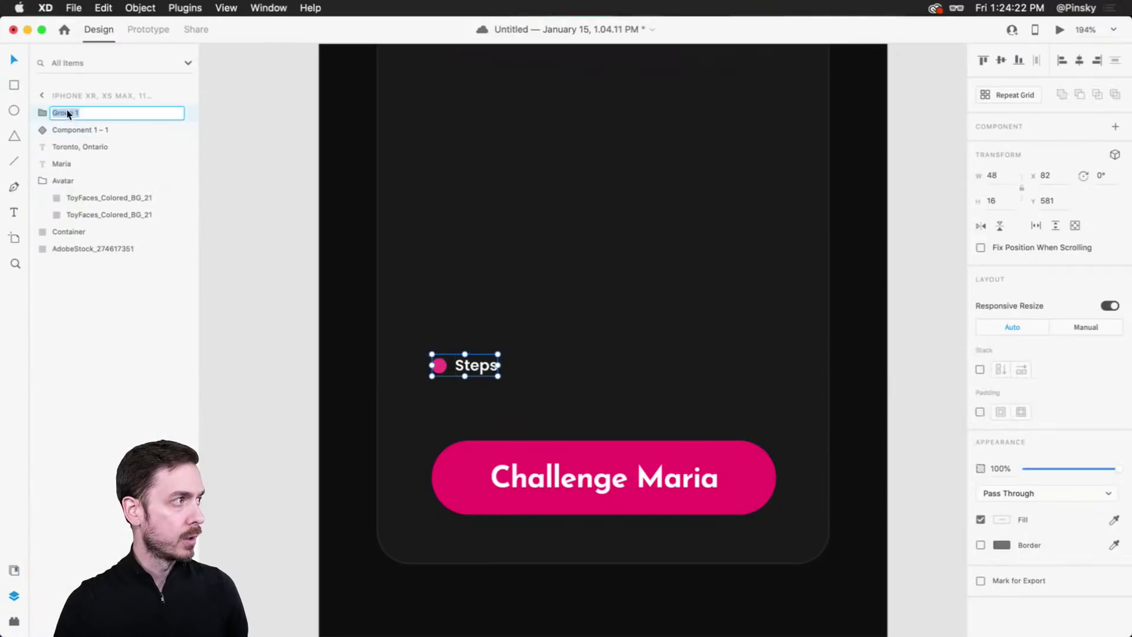
pyautogui.write('Steps')
pyautogui.press('Return')
# Step: Duplicate the Steps group to its right in the same row and change the copy's label to "Exercise"
pyautogui.moveTo(472, 363); pyautogui.dragTo(610, 362)
pyautogui.doubleClick(610, 363)
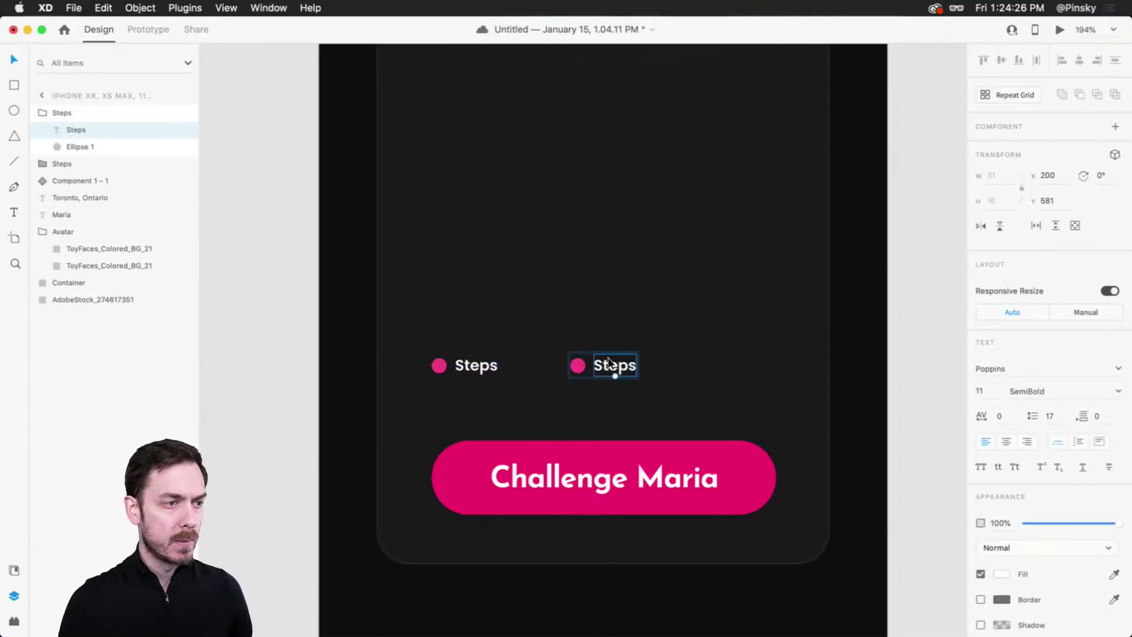
pyautogui.doubleClick(611, 366)
pyautogui.write('Exercise')
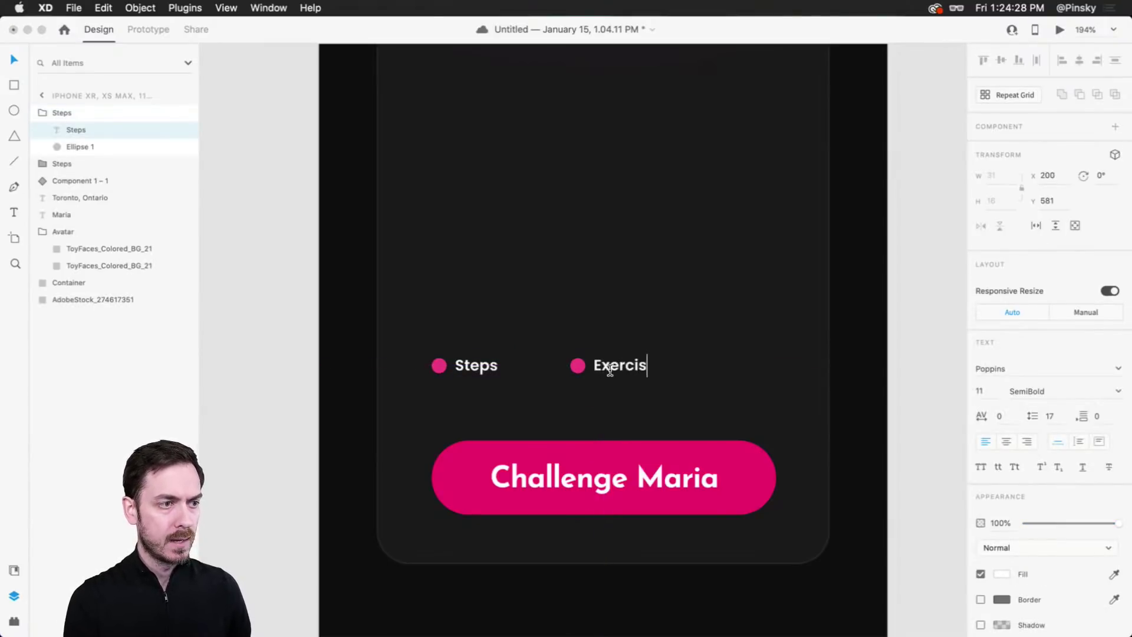
pyautogui.press('Escape')
pyautogui.press('Escape')
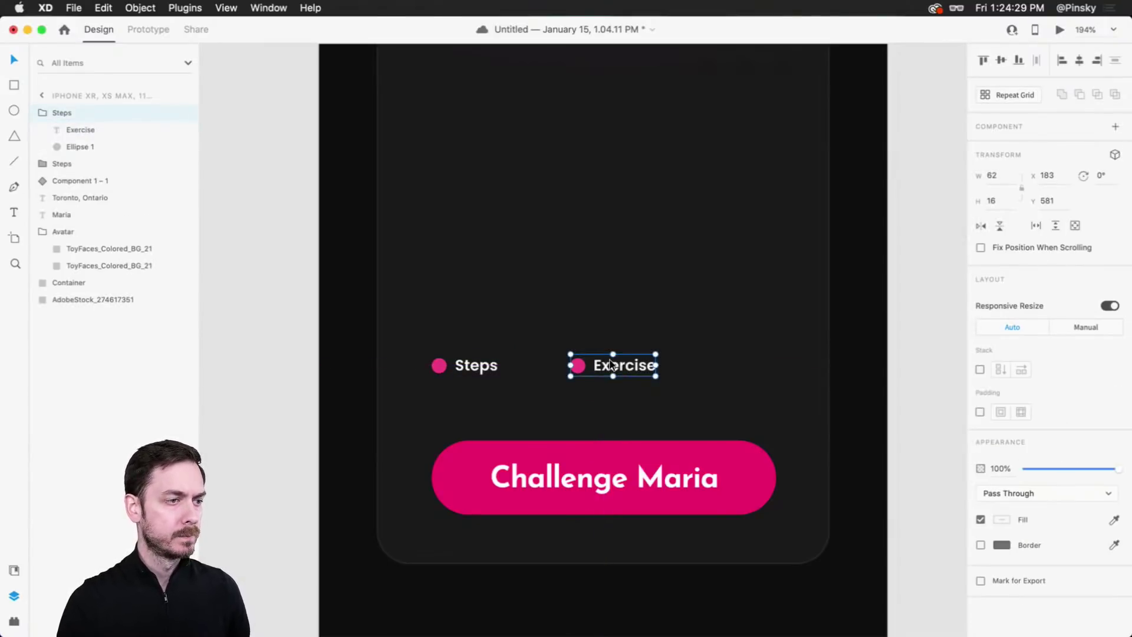
# Step: Rename the duplicated legend group as "Exercise"
pyautogui.doubleClick(59, 112)
pyautogui.write('Exercise')
pyautogui.press('Return')
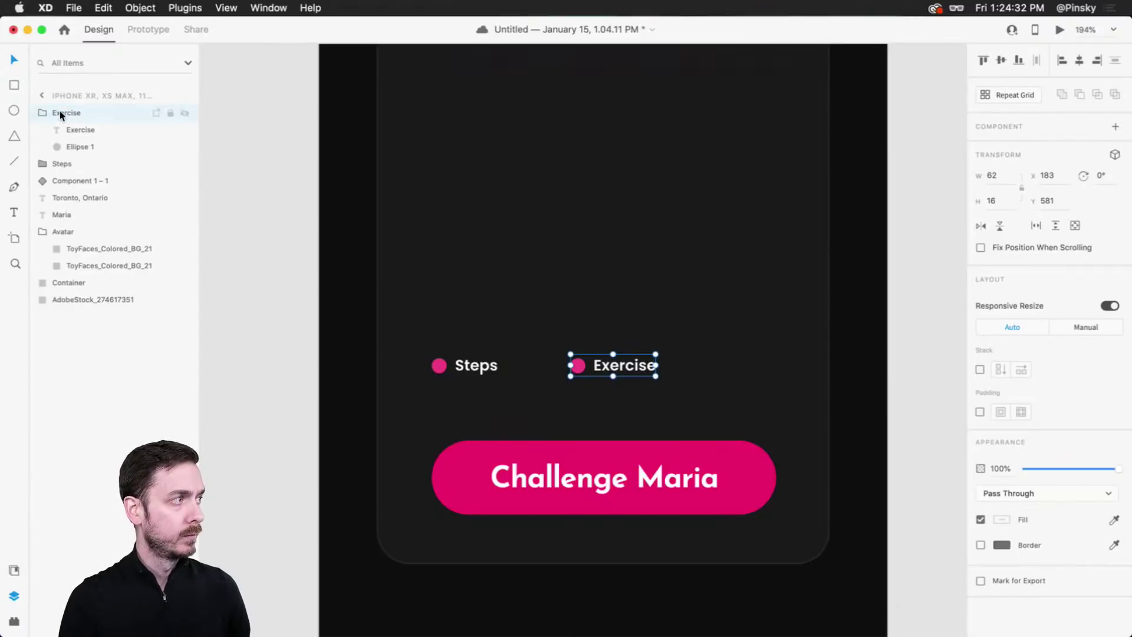
# Step: Change the fill of the Exercise group's dot to purple #9C3CEF
pyautogui.doubleClick(579, 365)
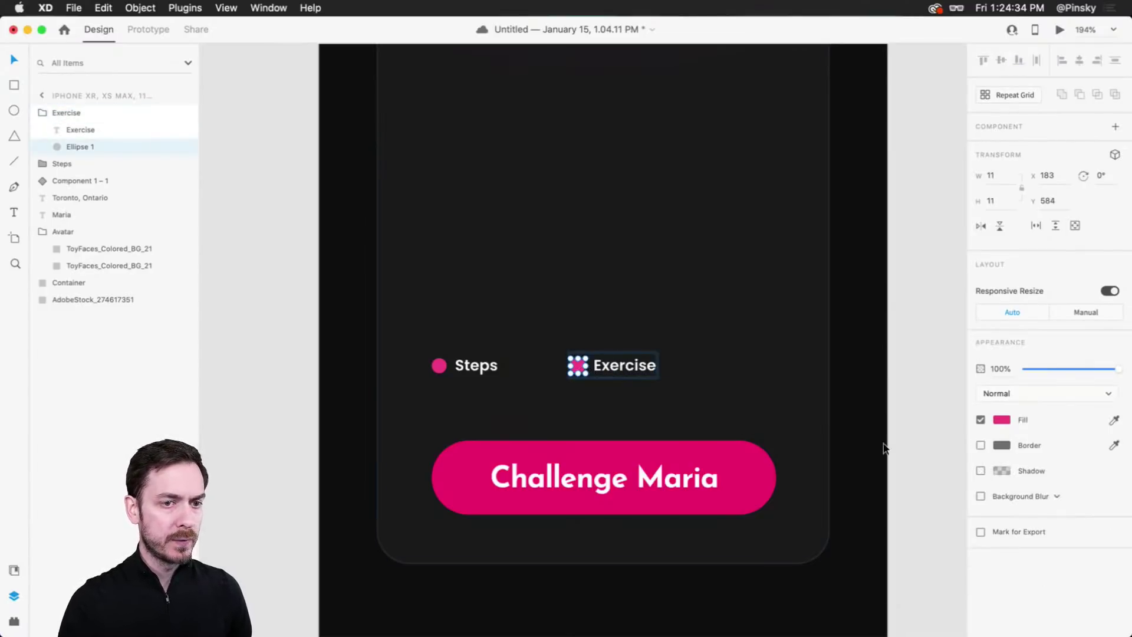
pyautogui.click(1008, 419)
pyautogui.moveTo(954, 370); pyautogui.dragTo(956, 378)
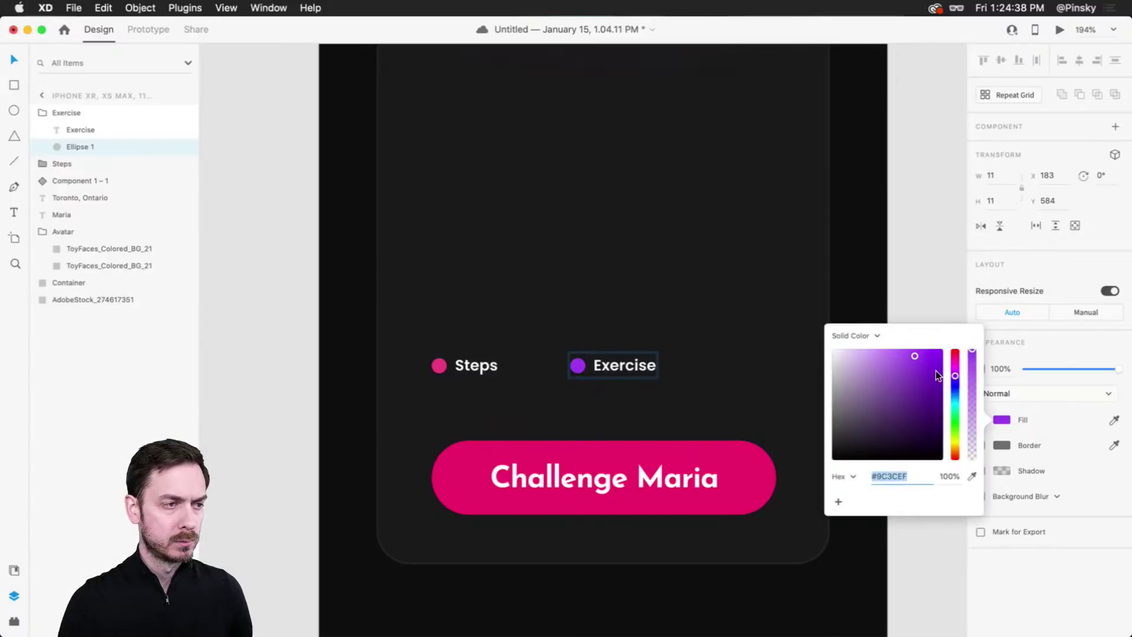
# Step: Duplicate the Exercise legend group to its right in the same row and change the copy's label to "Move"
pyautogui.click(610, 365)
pyautogui.click(616, 377)
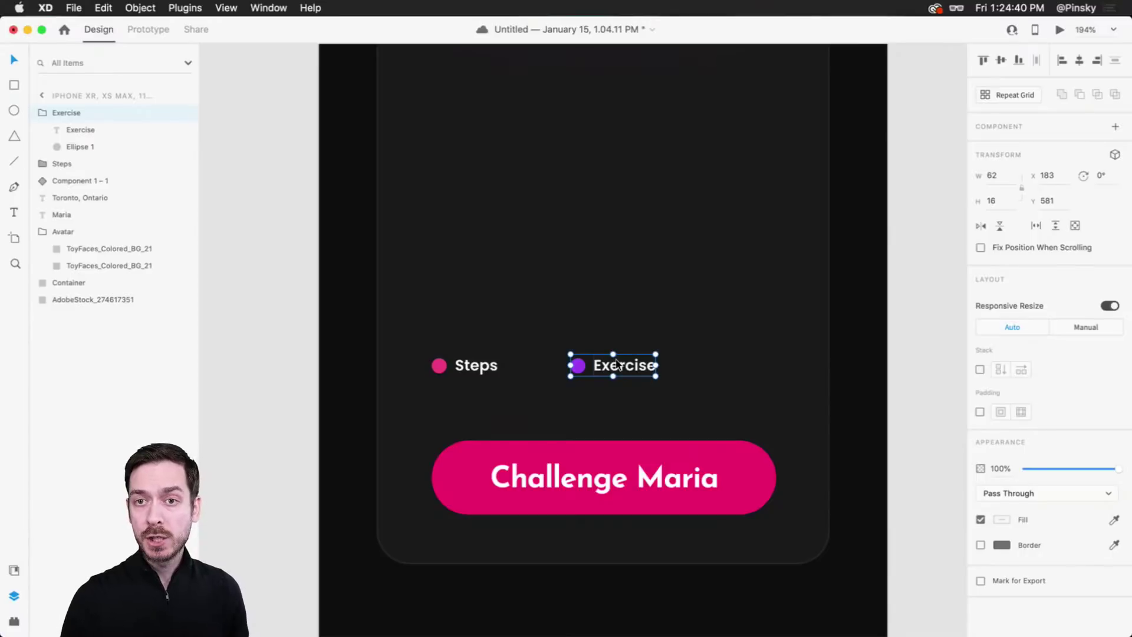
pyautogui.moveTo(616, 364); pyautogui.dragTo(738, 364)
pyautogui.doubleClick(755, 366)
pyautogui.doubleClick(748, 369)
pyautogui.write('Moiv')
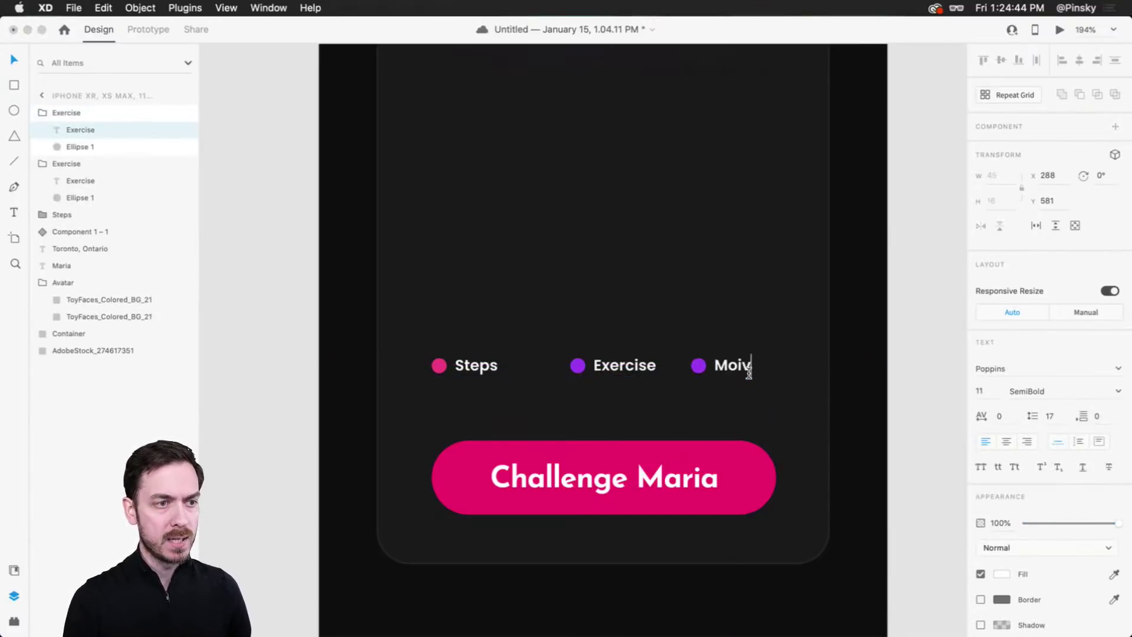
pyautogui.press('BackSpace')
pyautogui.press('BackSpace')
pyautogui.press('BackSpace')
pyautogui.write('Move')
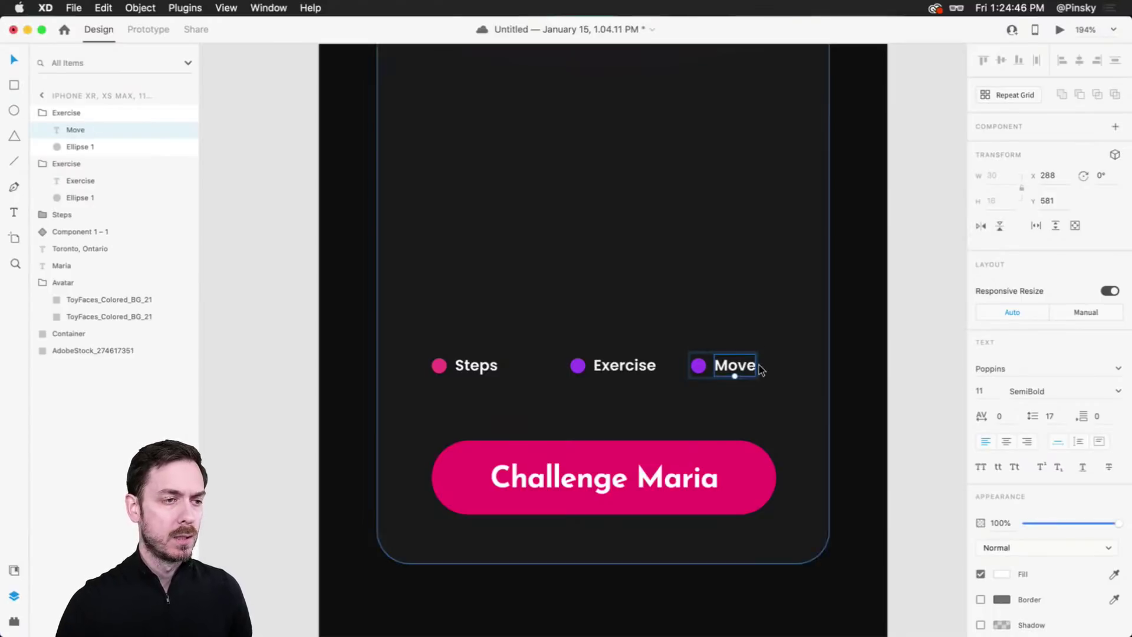
pyautogui.press('Escape')
# Step: Change the fill of the Move label's dot to blue #3CA3EF
pyautogui.press('Tab')
pyautogui.click(997, 418)
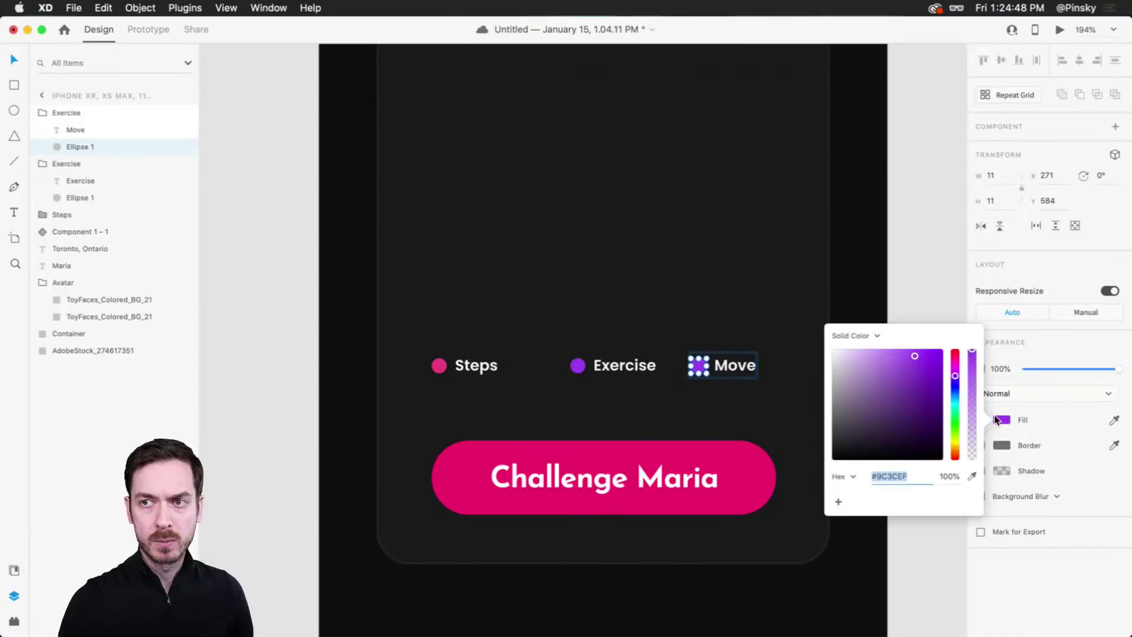
pyautogui.moveTo(954, 391); pyautogui.dragTo(955, 395)
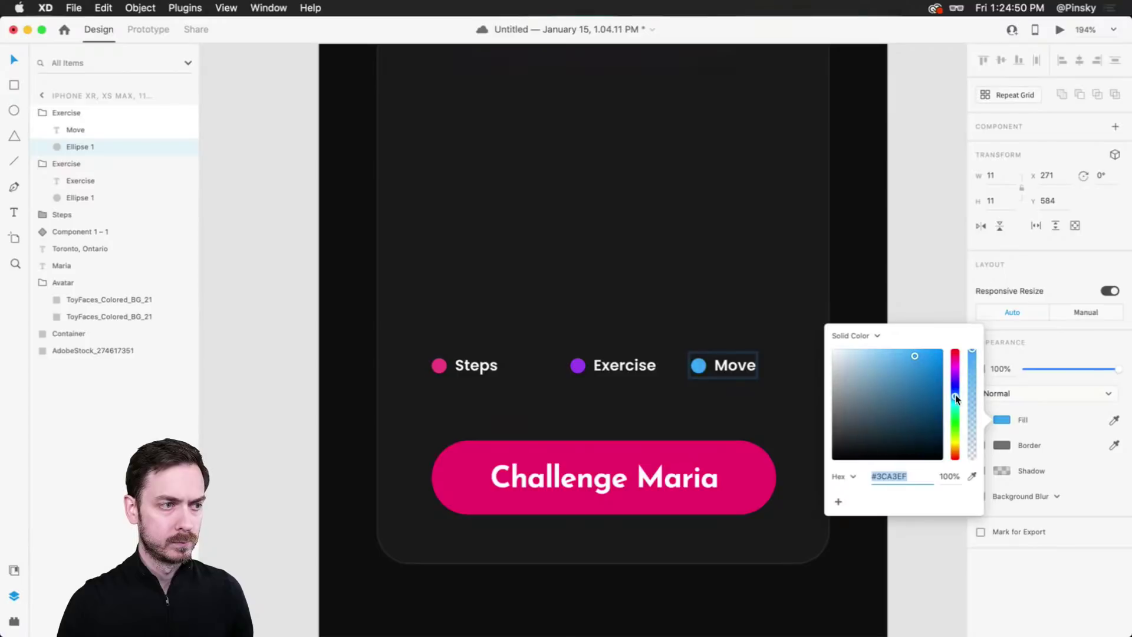
# Step: Rename the duplicated legend group containing the blue dot as "Move"
pyautogui.click(71, 115)
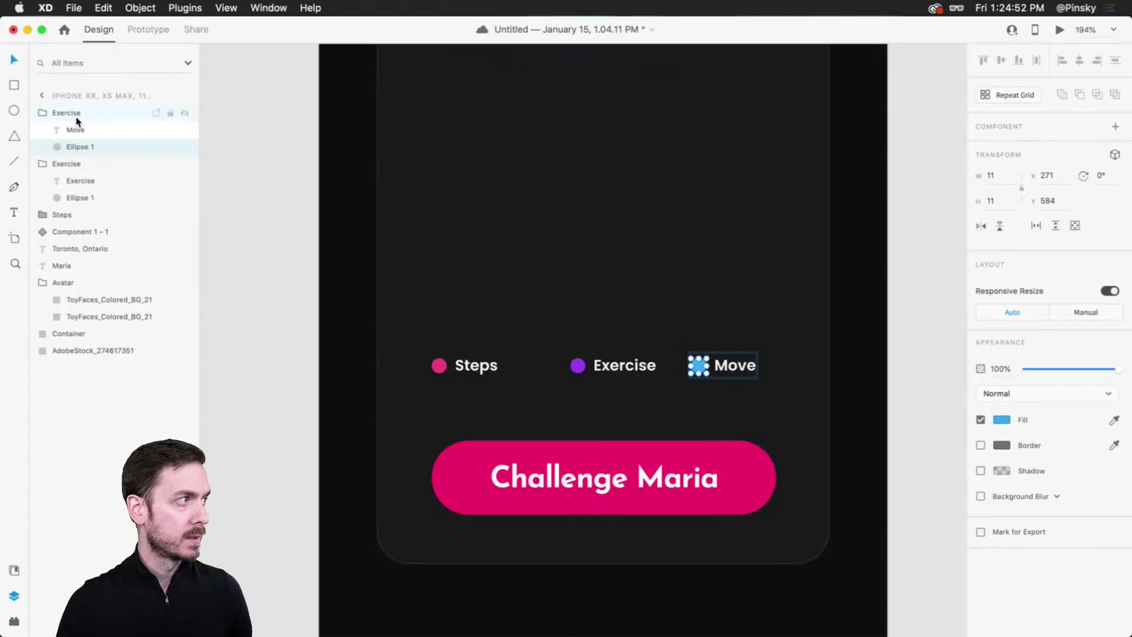
pyautogui.doubleClick(68, 114)
pyautogui.write('Move')
pyautogui.press('Return')
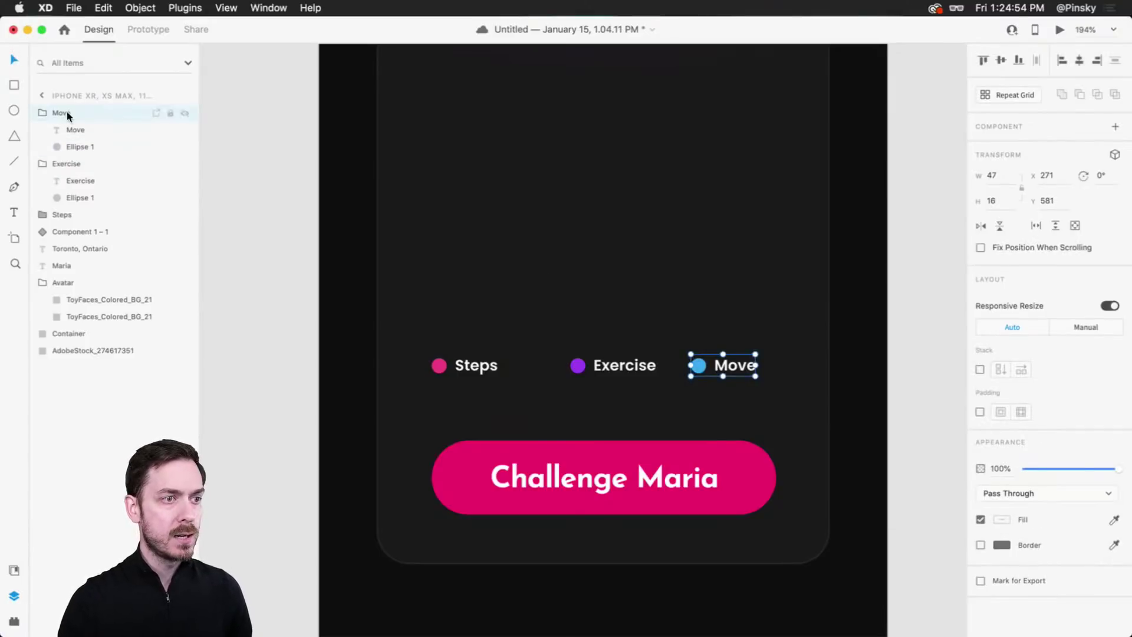
# Step: Align the Move group with the challenge button's right edge and distribute the three legend groups evenly in the horizontal direction
pyautogui.moveTo(731, 366); pyautogui.dragTo(752, 366)
pyautogui.click(649, 368)
pyautogui.click(690, 336)
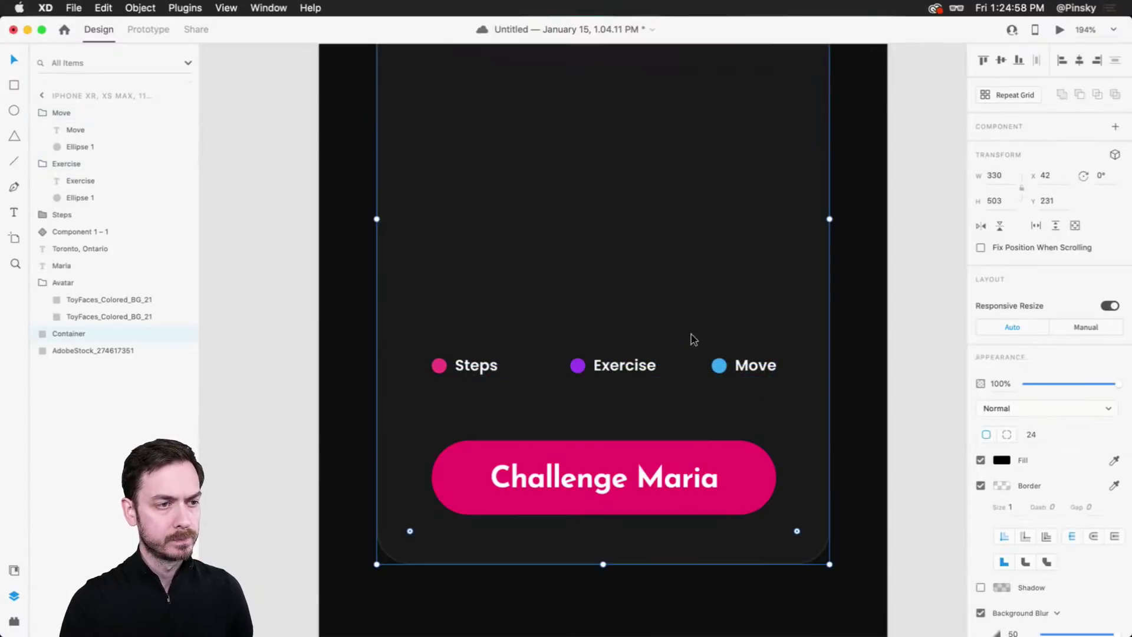
pyautogui.click(630, 369)
pyautogui.moveTo(630, 368); pyautogui.dragTo(620, 368)
pyautogui.moveTo(746, 365); pyautogui.dragTo(747, 367)
pyautogui.keyDown('shift'); pyautogui.click(615, 366); pyautogui.keyUp('shift')
pyautogui.keyDown('shift'); pyautogui.click(476, 365); pyautogui.keyUp('shift')
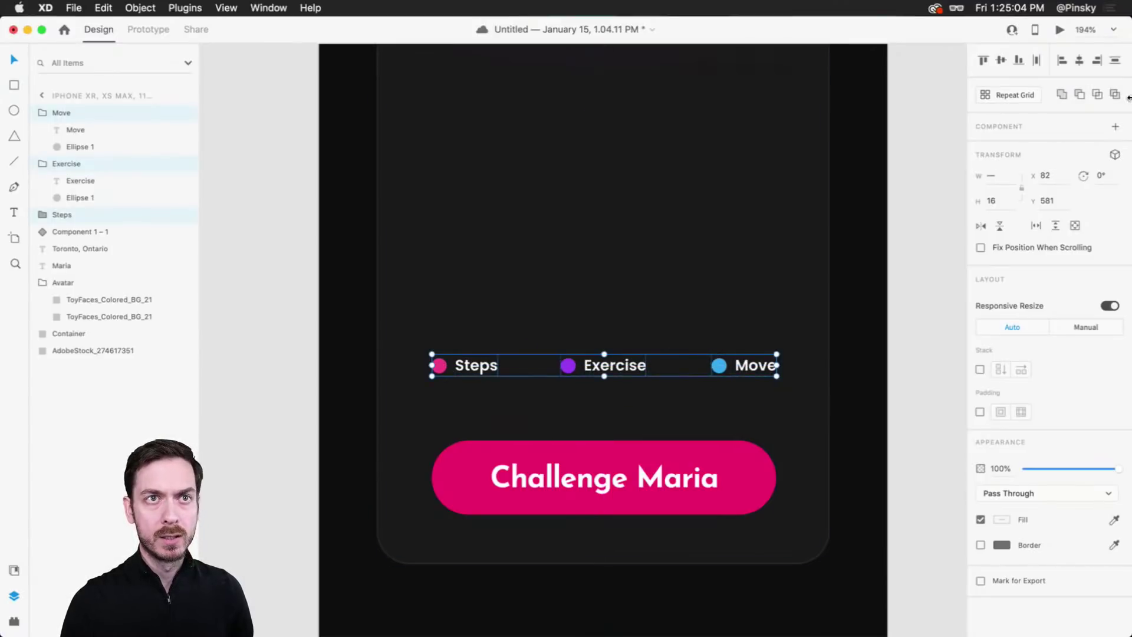
pyautogui.click(1039, 62)
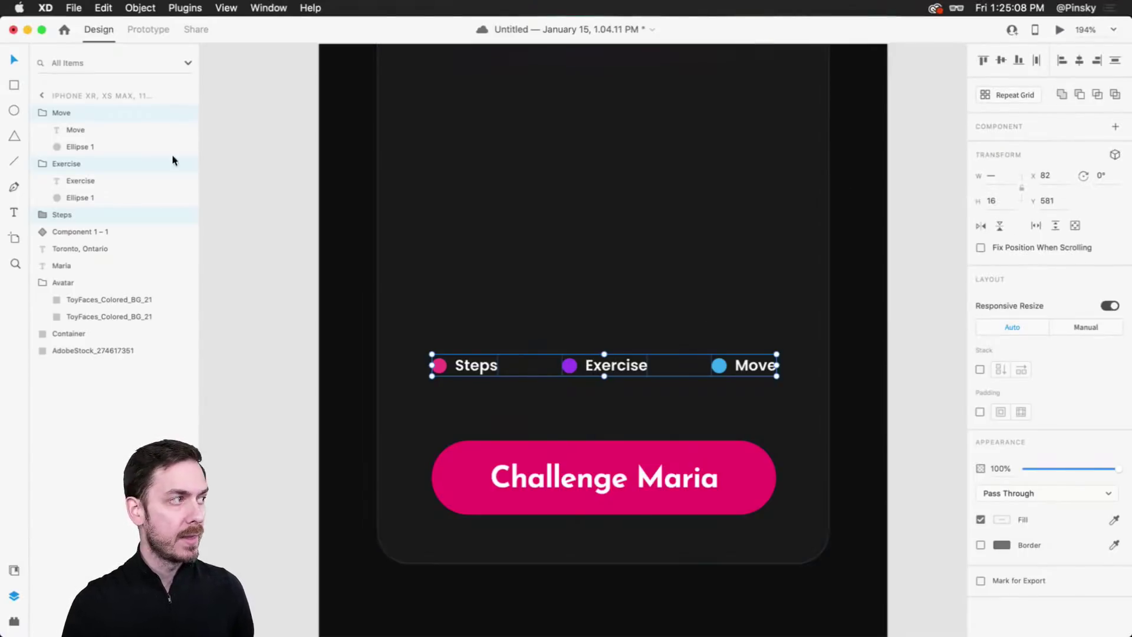
# Step: Move the row of three legend groups down closer to the challenge button, to a Y position of 604
pyautogui.moveTo(613, 369); pyautogui.dragTo(610, 393)
pyautogui.scroll(2, 616, 319)
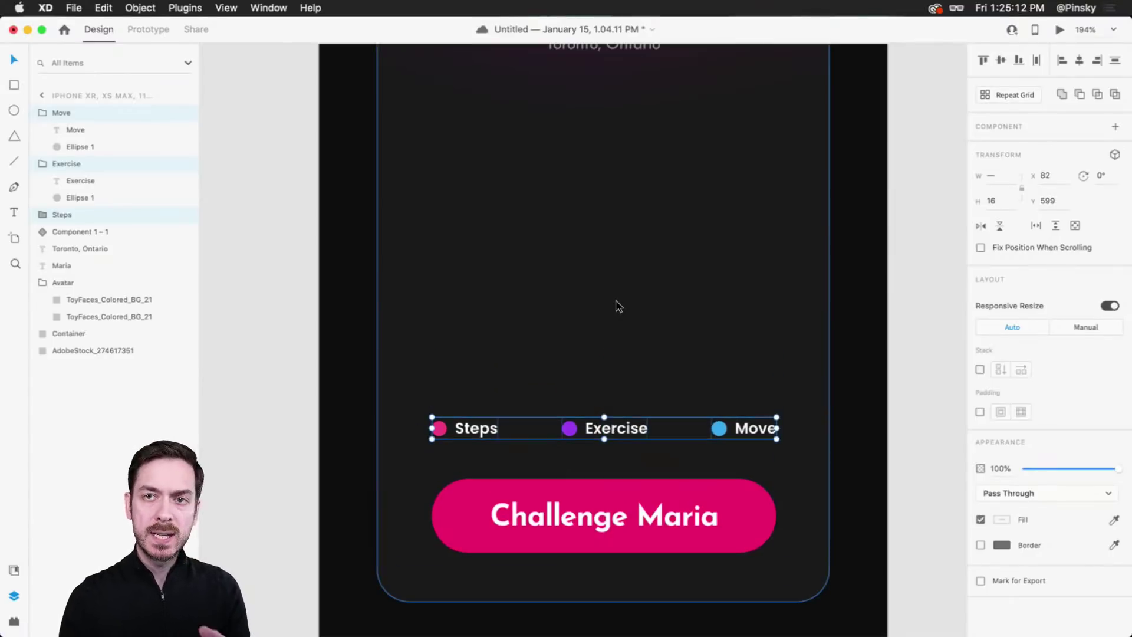
pyautogui.scroll(2, 616, 306)
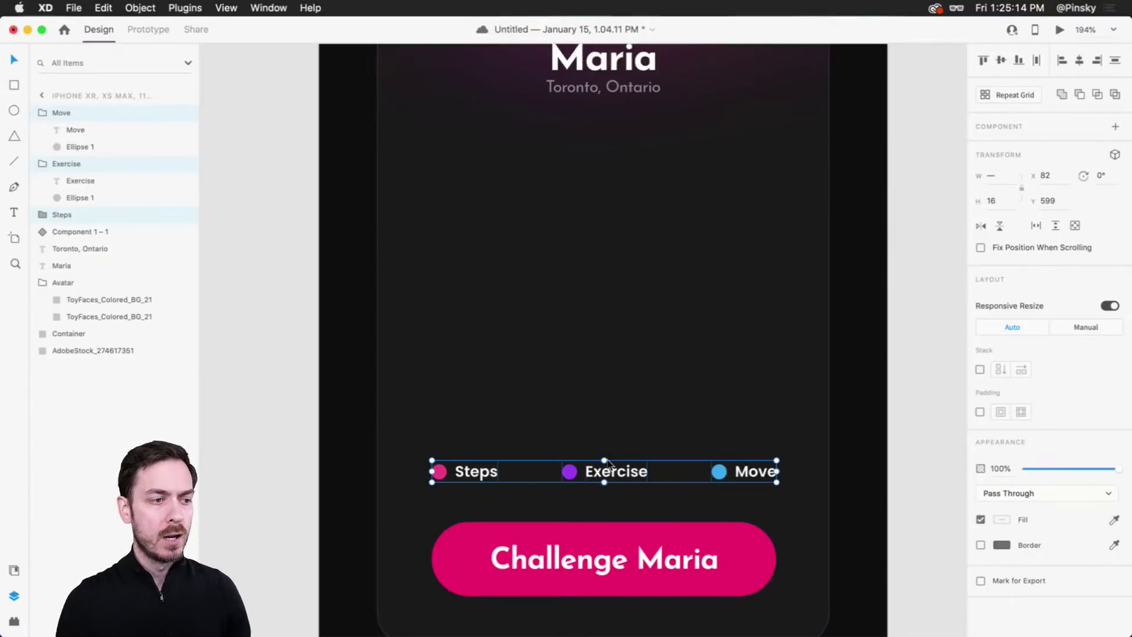
pyautogui.moveTo(613, 470); pyautogui.dragTo(613, 478)
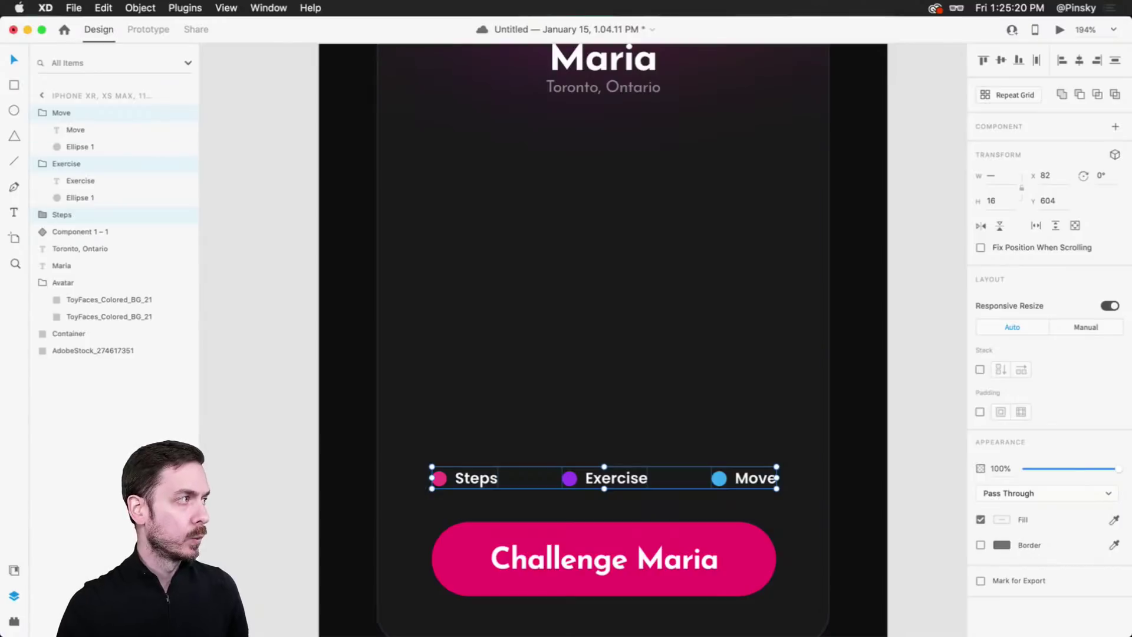
# Step: Draw a circle about 246 px in diameter, centred in the container between the location text and the legend row
pyautogui.press('e')
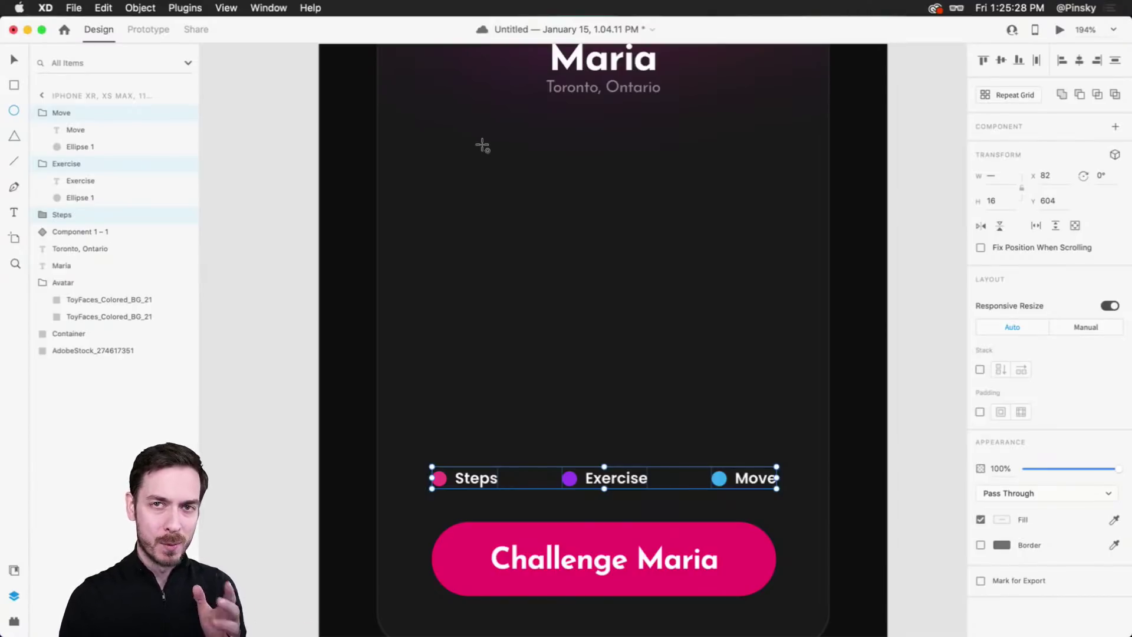
pyautogui.moveTo(448, 123)
pyautogui.mouseDown()
pyautogui.moveTo(762, 323)
pyautogui.moveTo(897, 455)
pyautogui.mouseUp()
pyautogui.press('v')
pyautogui.moveTo(656, 241); pyautogui.dragTo(648, 240)
pyautogui.moveTo(765, 439); pyautogui.dragTo(776, 450)
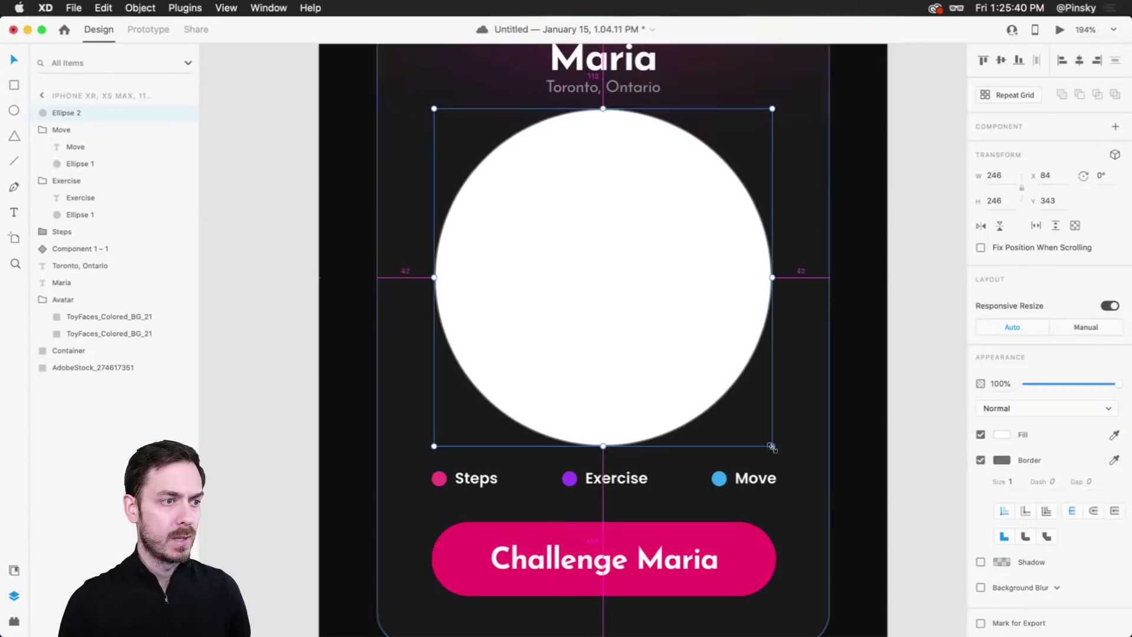
pyautogui.moveTo(599, 290); pyautogui.dragTo(596, 288)
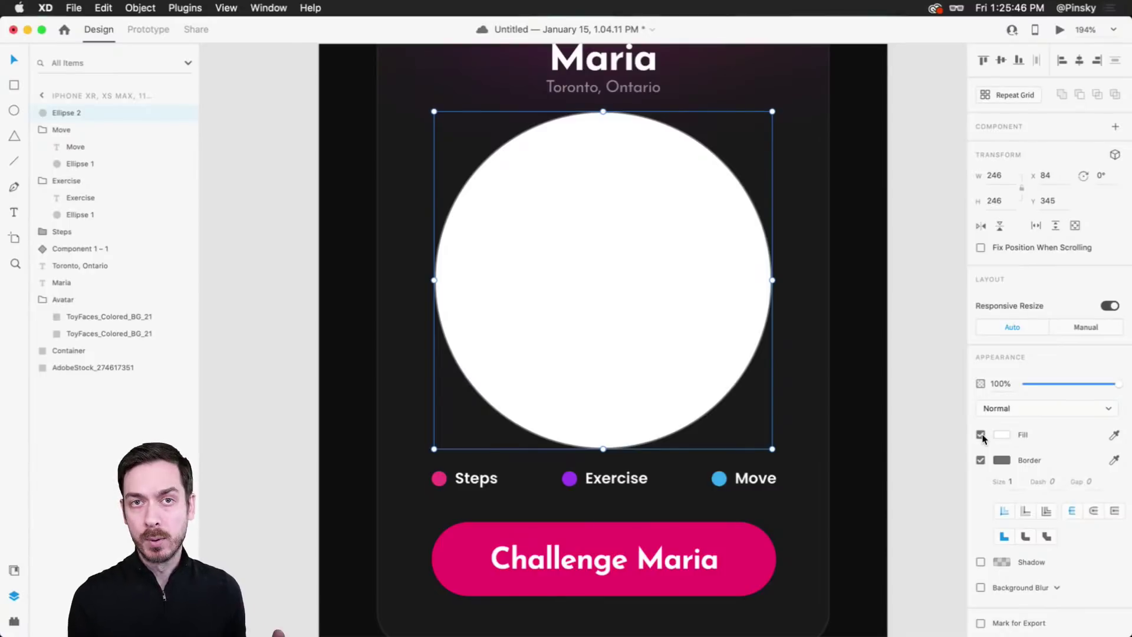
# Step: Remove the large circle's fill and sample the Steps dot's pink as its border colour
pyautogui.click(981, 435)
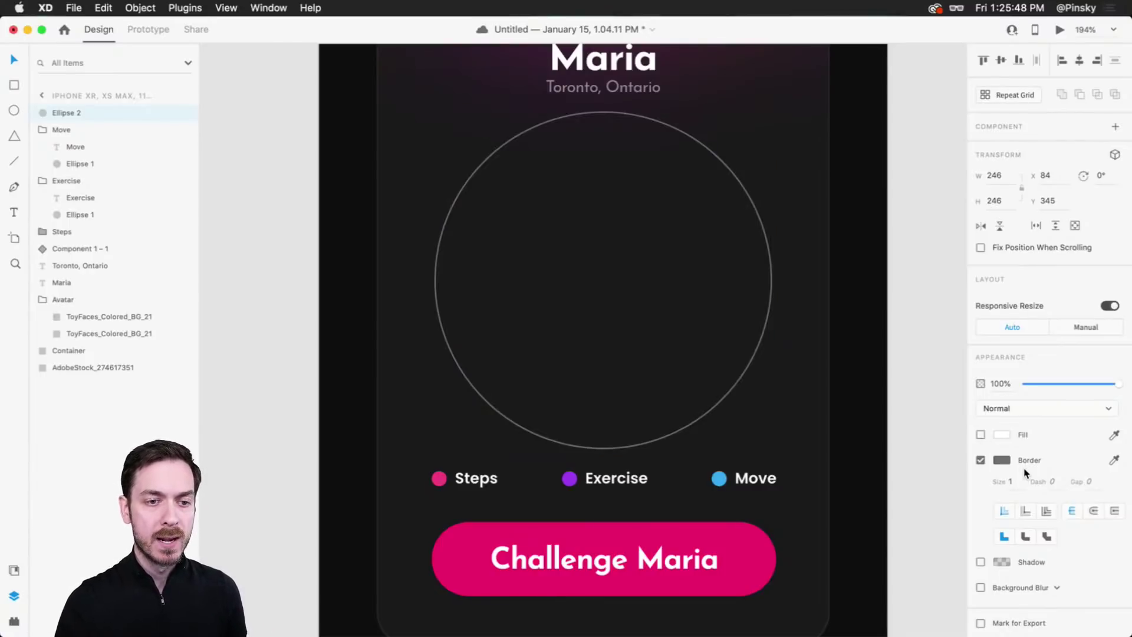
pyautogui.click(1115, 459)
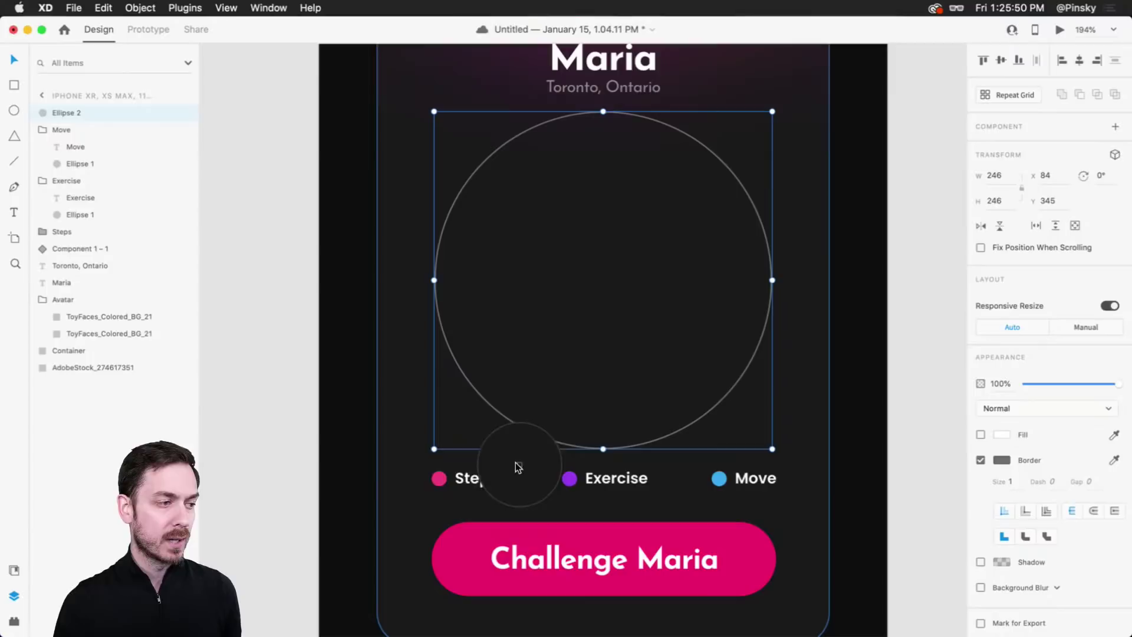
pyautogui.click(439, 479)
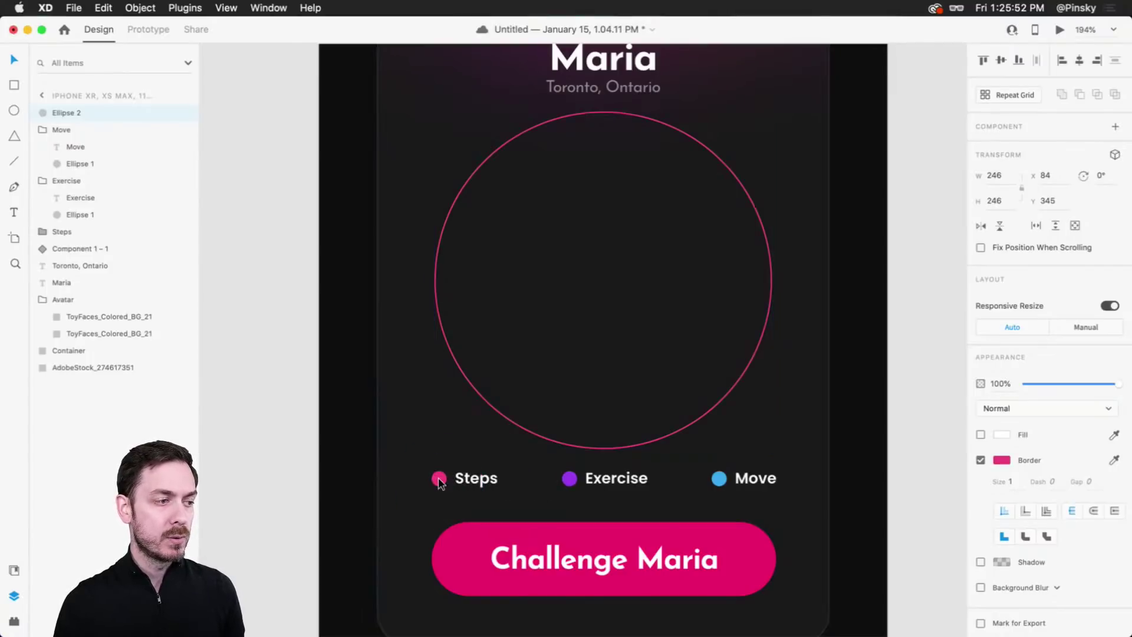
# Step: Add the colours of the Steps, Exercise and Move legend groups to the document assets
pyautogui.click(440, 478)
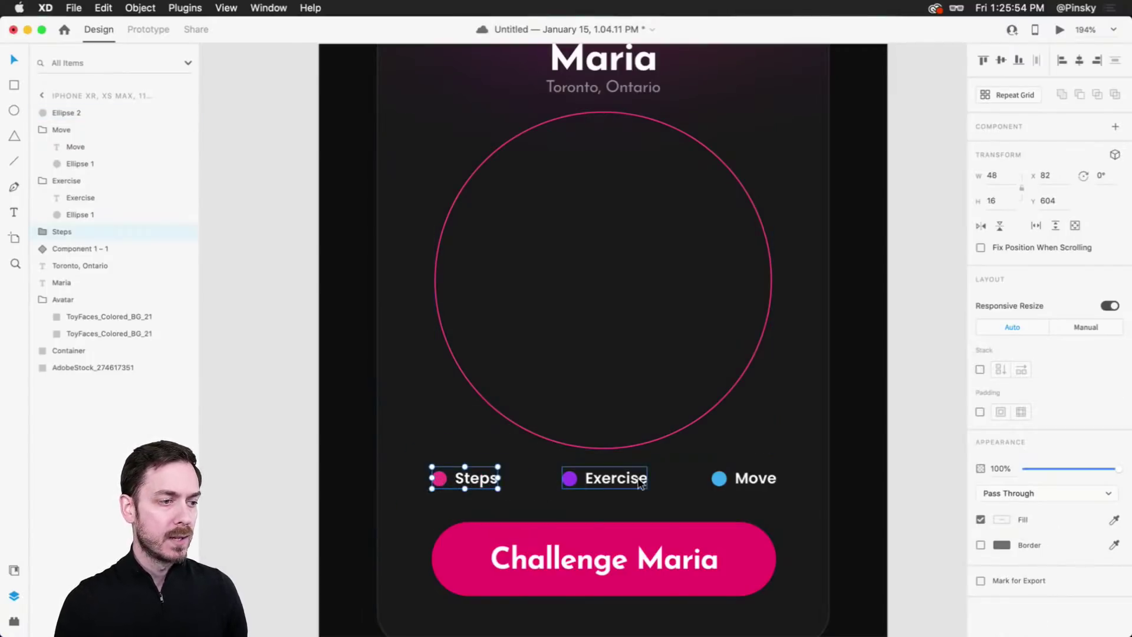
pyautogui.keyDown('shift'); pyautogui.click(614, 479); pyautogui.keyUp('shift')
pyautogui.keyDown('shift'); pyautogui.click(744, 479); pyautogui.keyUp('shift')
pyautogui.press('super+shift+y')
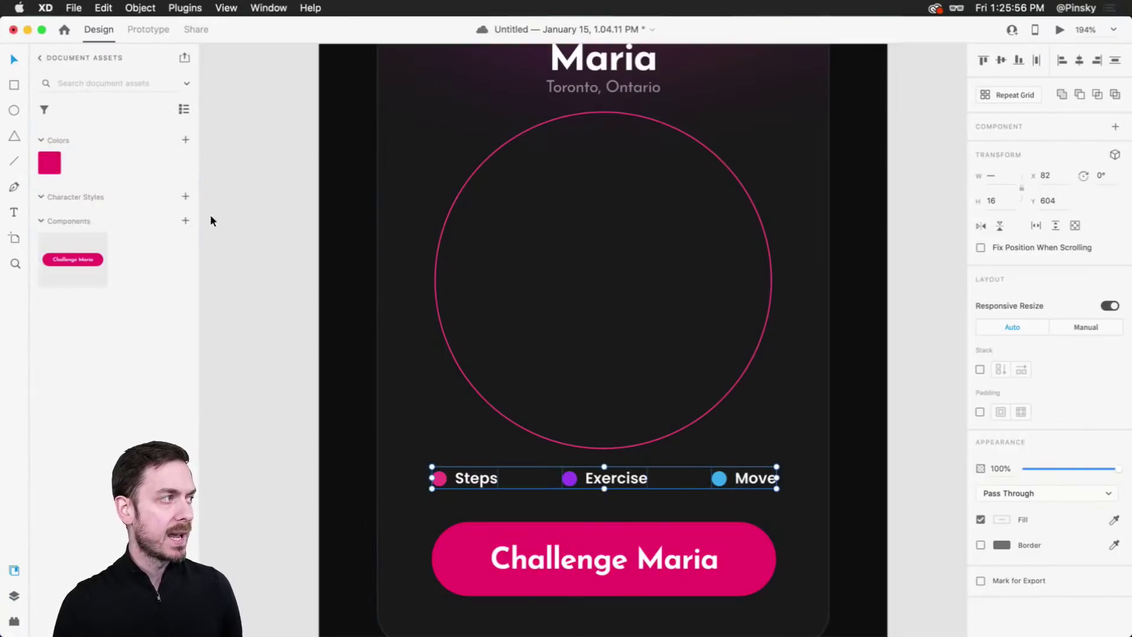
pyautogui.click(187, 142)
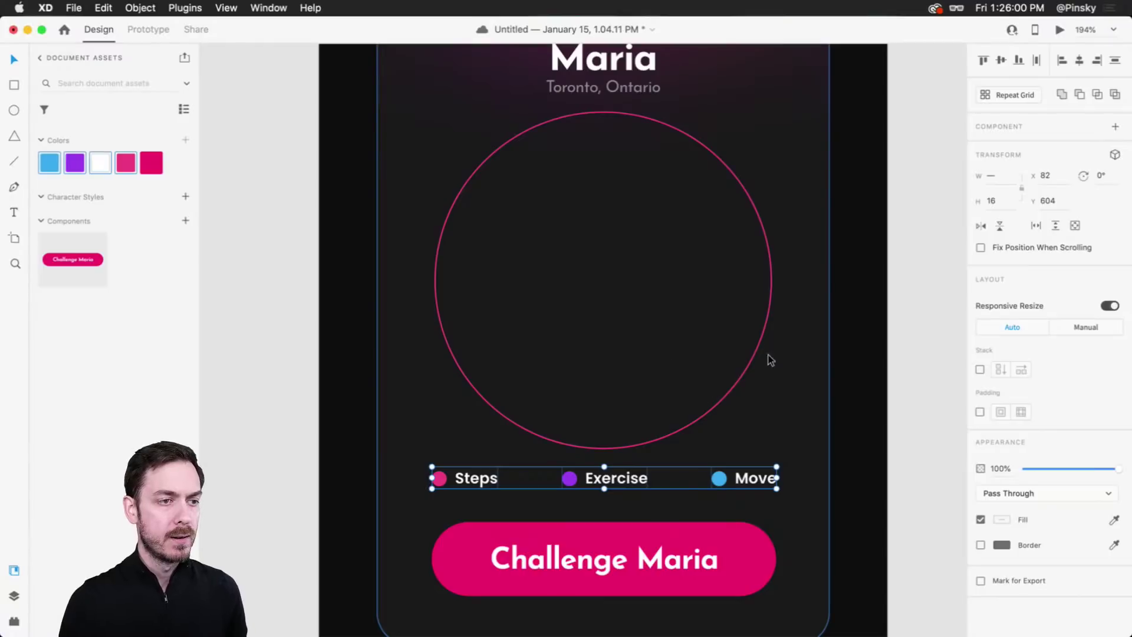
# Step: Apply the saved pink #EF3C81 document colour to the large circle's border
pyautogui.click(768, 308)
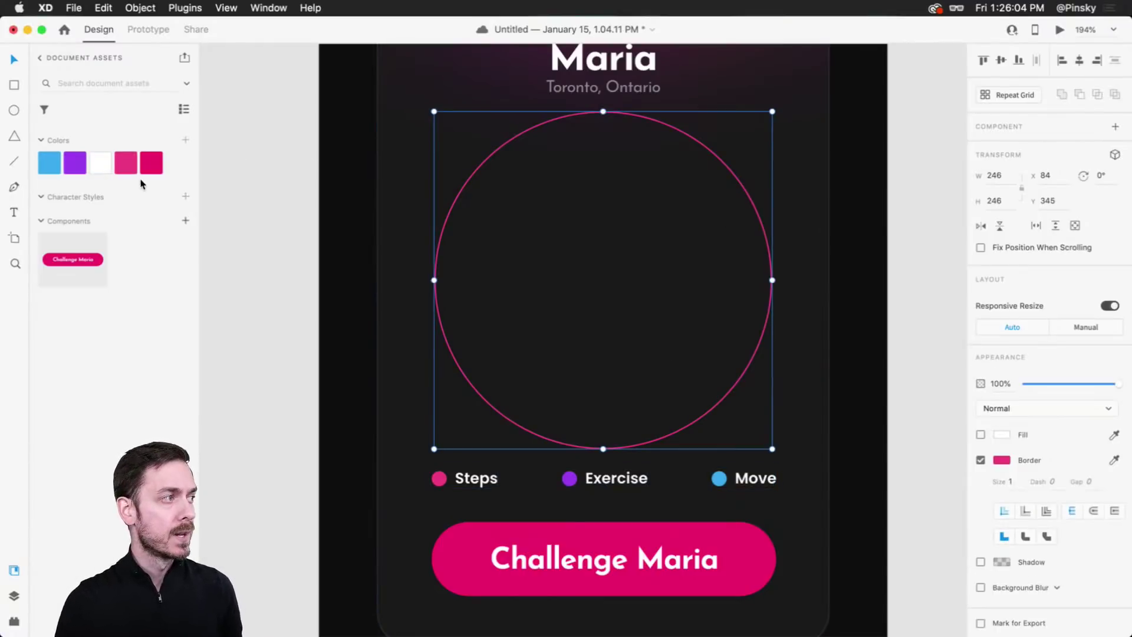
pyautogui.rightClick(128, 166)
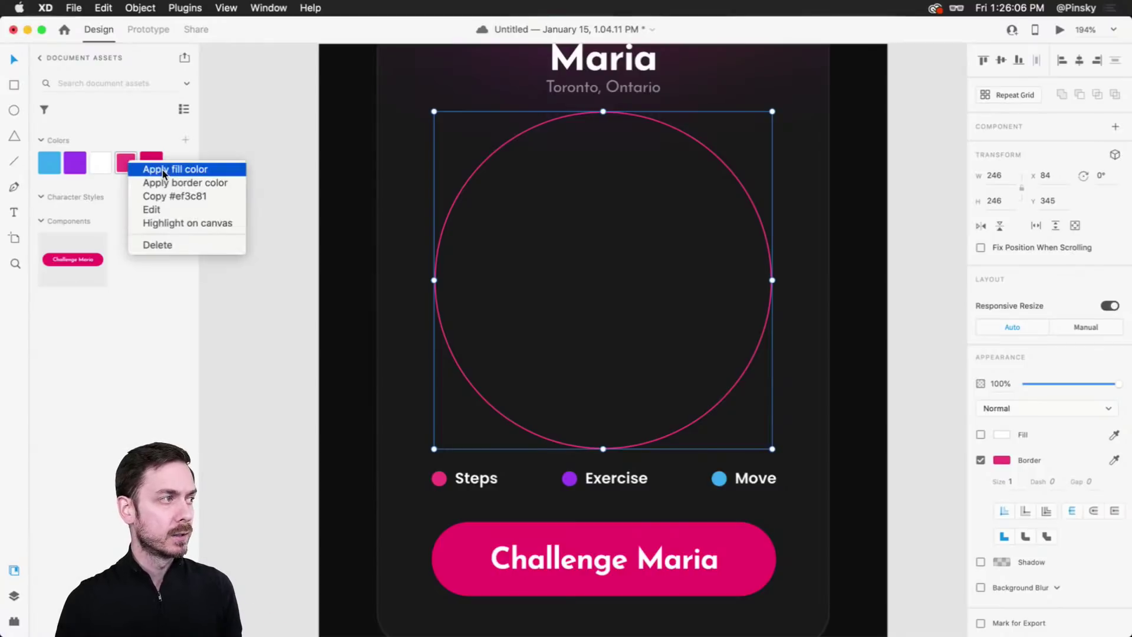
pyautogui.click(225, 184)
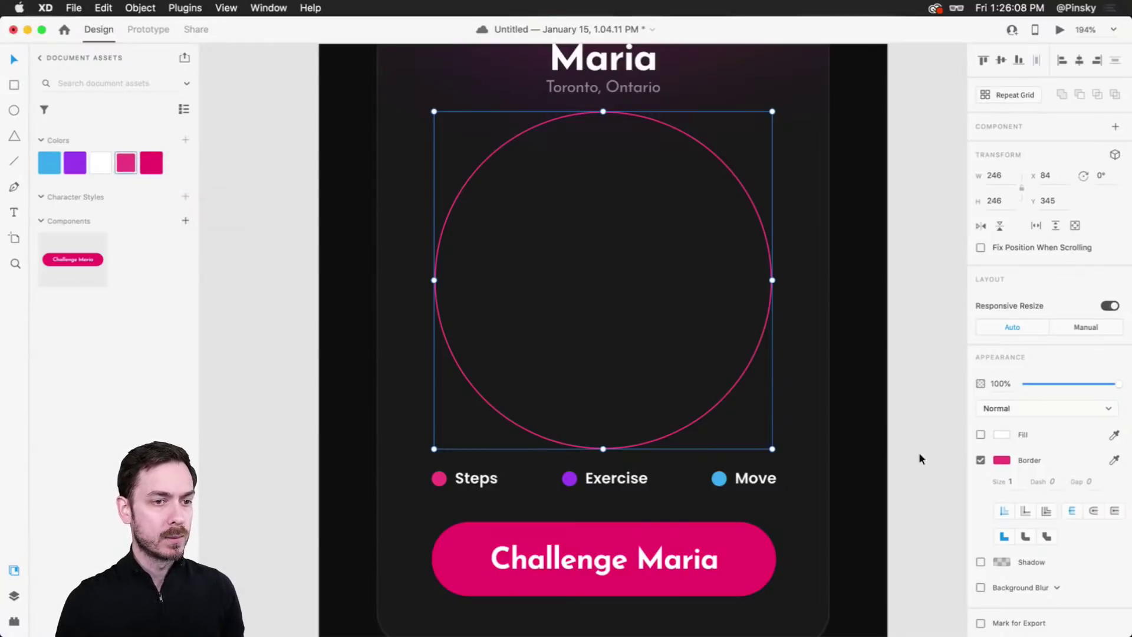
# Step: Set the large circle's border size to 18
pyautogui.click(1017, 488)
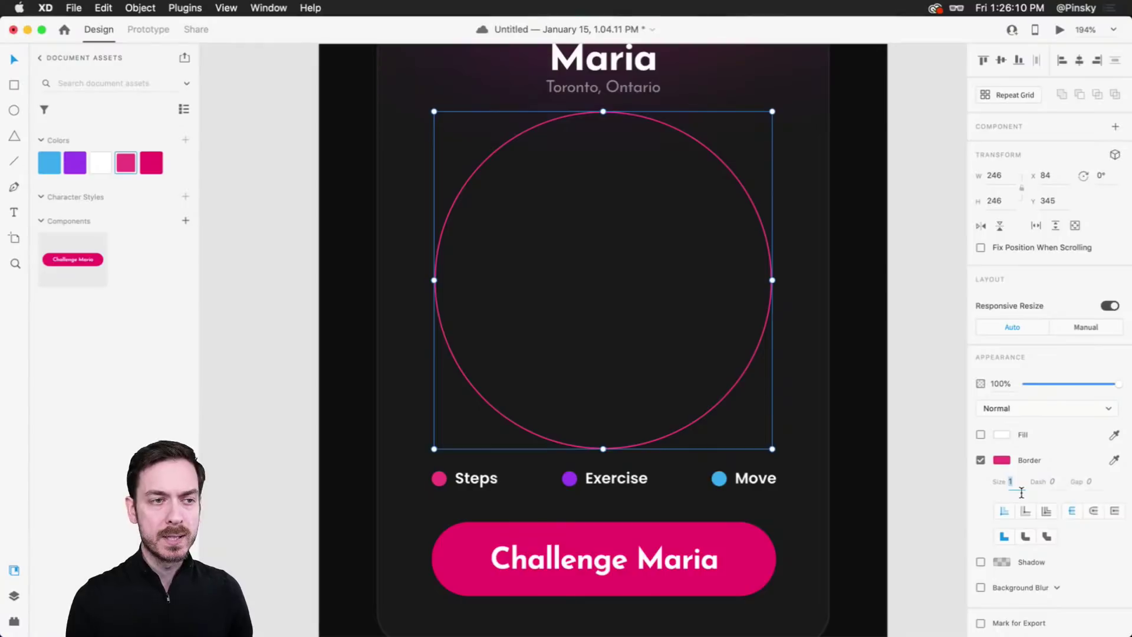
pyautogui.hotkey('shift', 'Up')
pyautogui.hotkey('shift', 'Up')
pyautogui.press('Down')
pyautogui.press('Down')
pyautogui.press('Down')
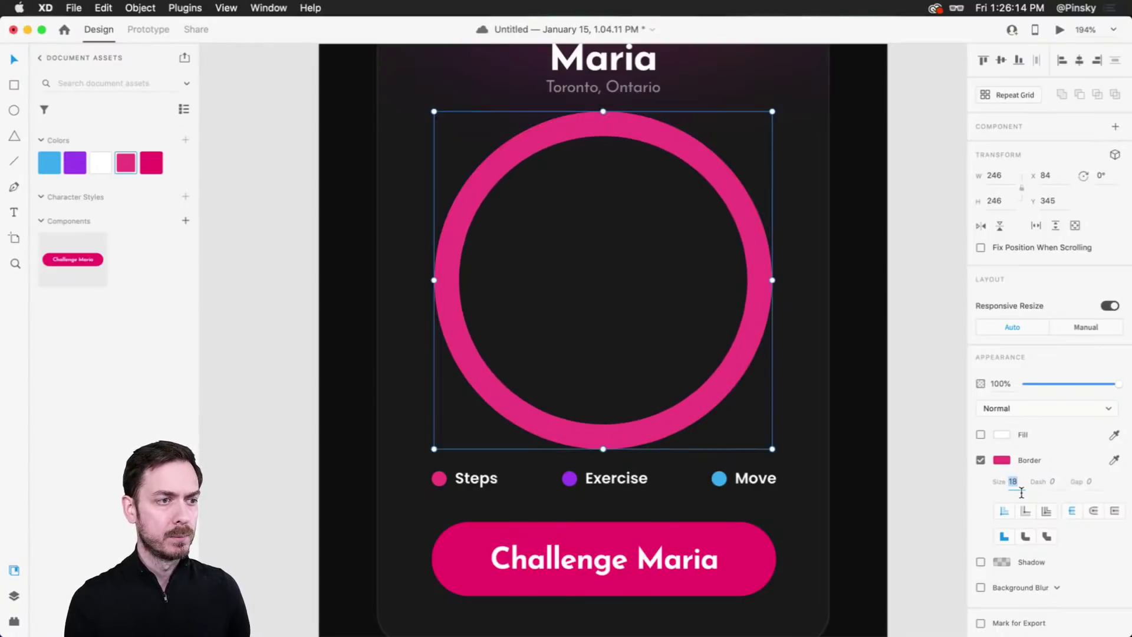
pyautogui.press('Return')
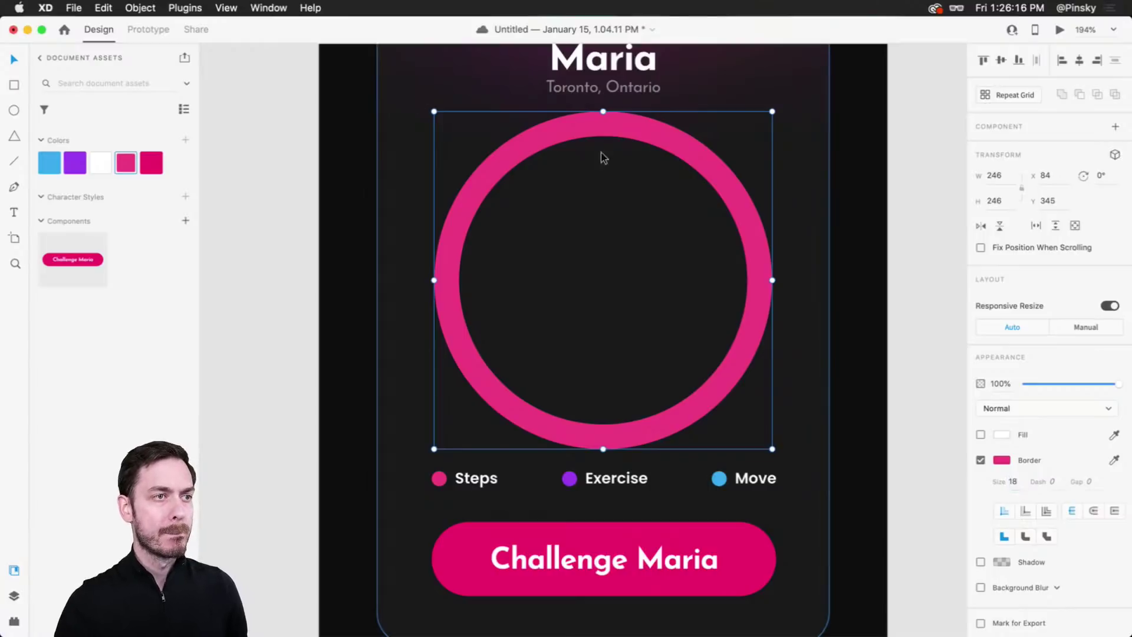
# Step: Rename the large circle's layer as "Steps, inactive" and set its opacity to 30%
pyautogui.press('super+y')
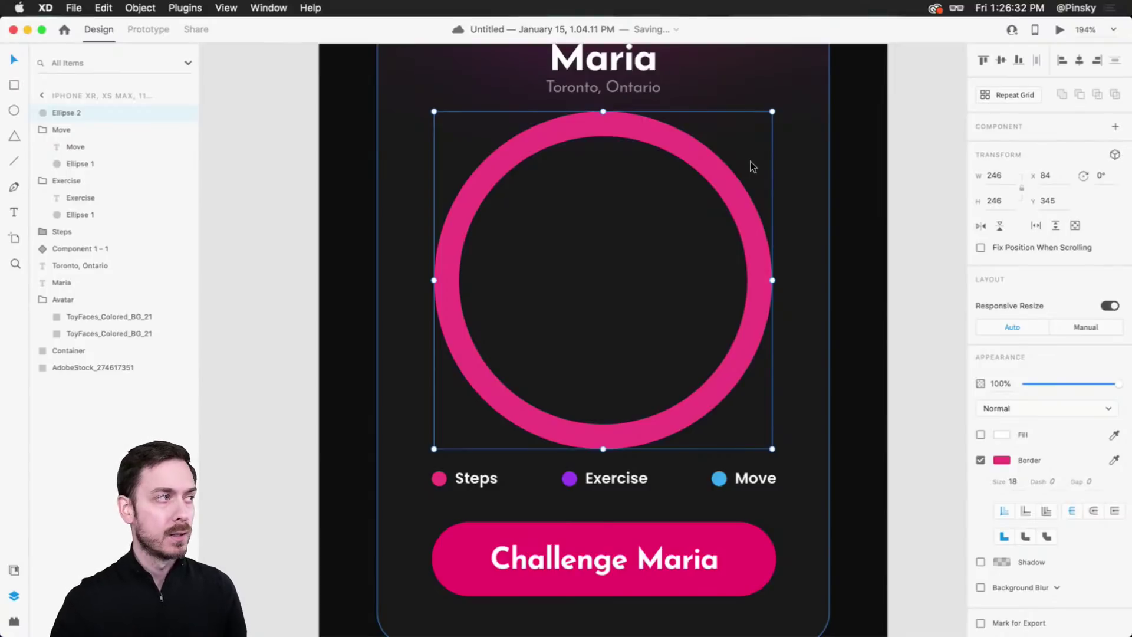
pyautogui.doubleClick(60, 114)
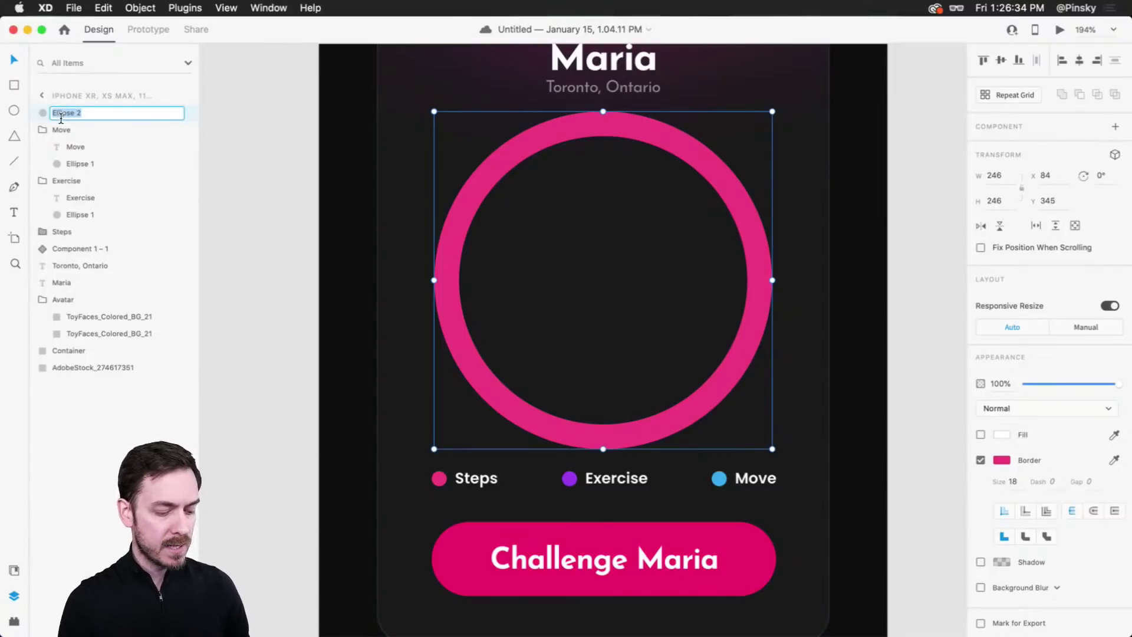
pyautogui.write('Steps, ')
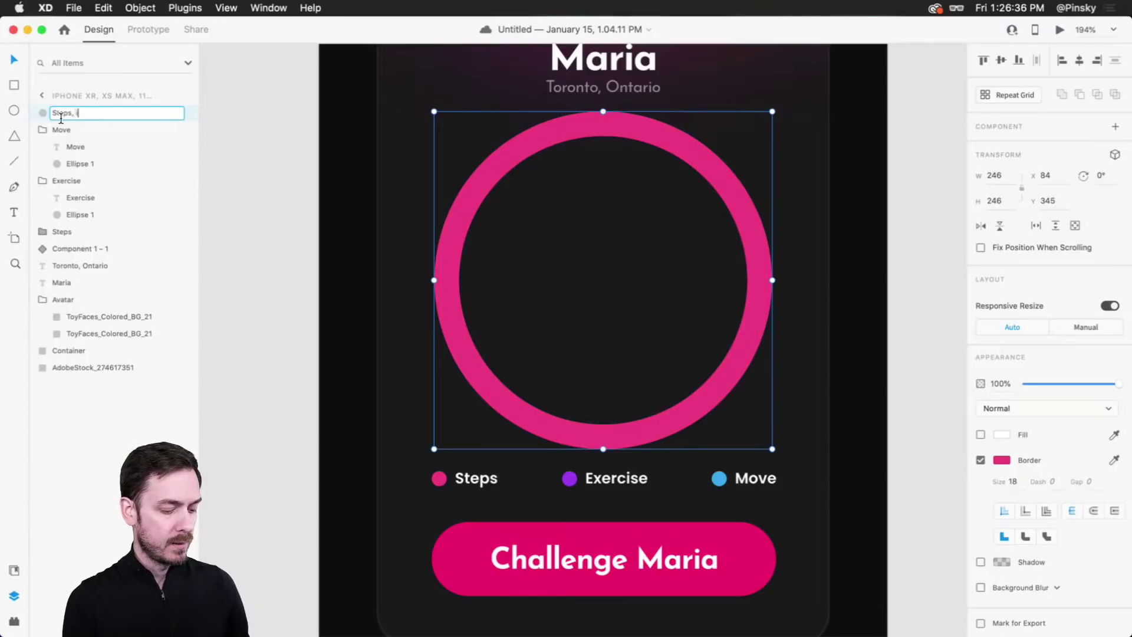
pyautogui.write('inactive')
pyautogui.press('Return')
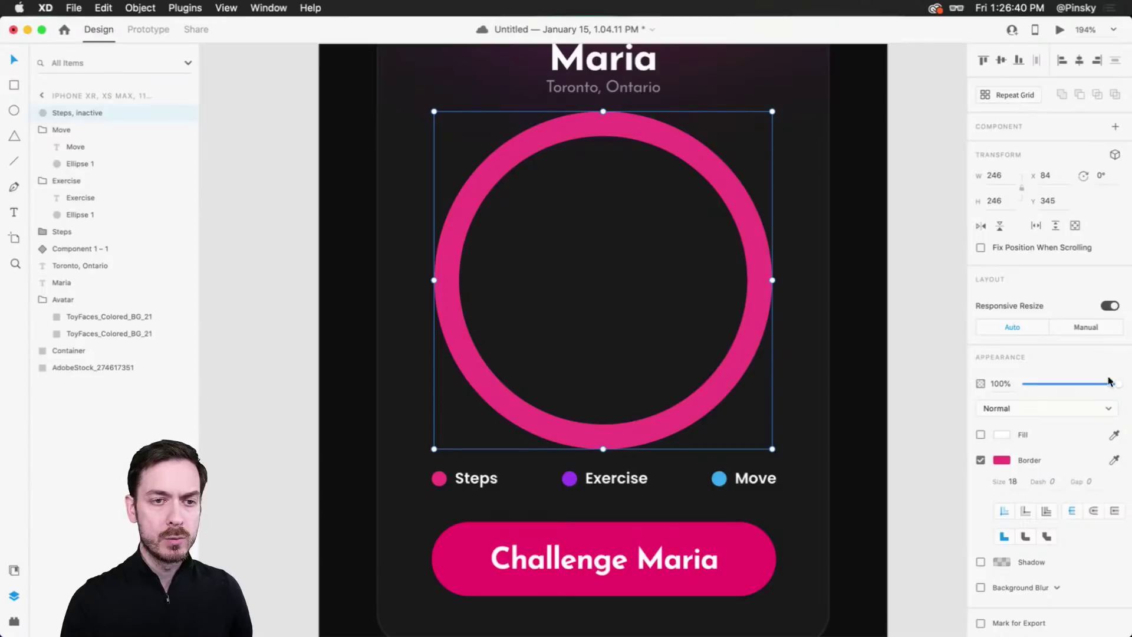
pyautogui.press('3')
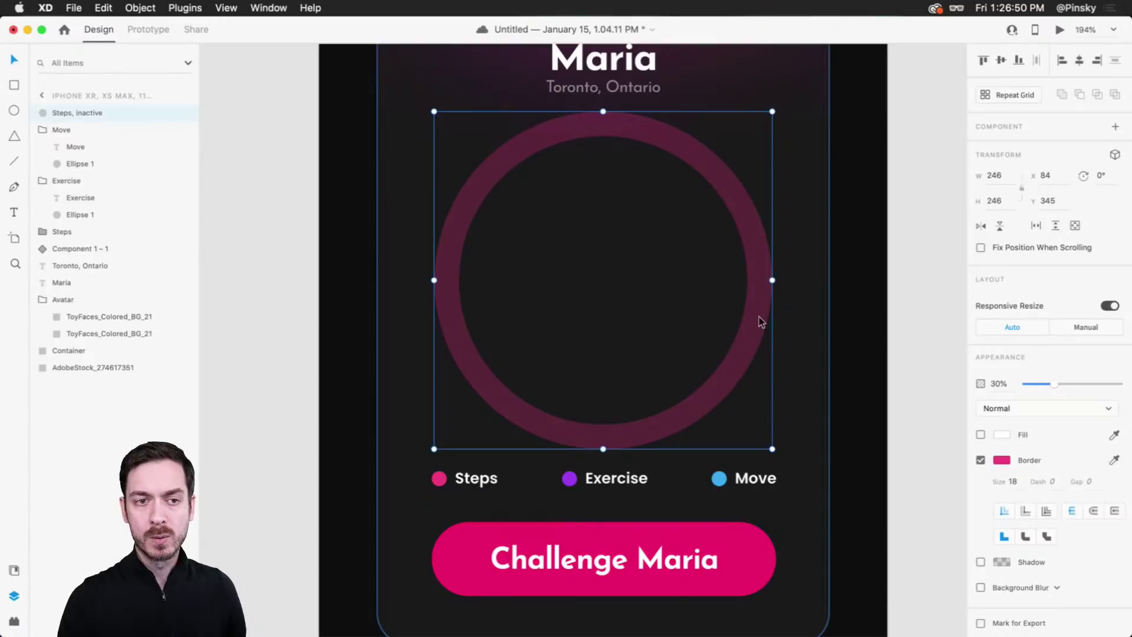
# Step: Duplicate the "Steps, inactive" ring in place and set the copy's opacity to 100%
pyautogui.press('super+d')
pyautogui.moveTo(1056, 386); pyautogui.dragTo(1127, 383)
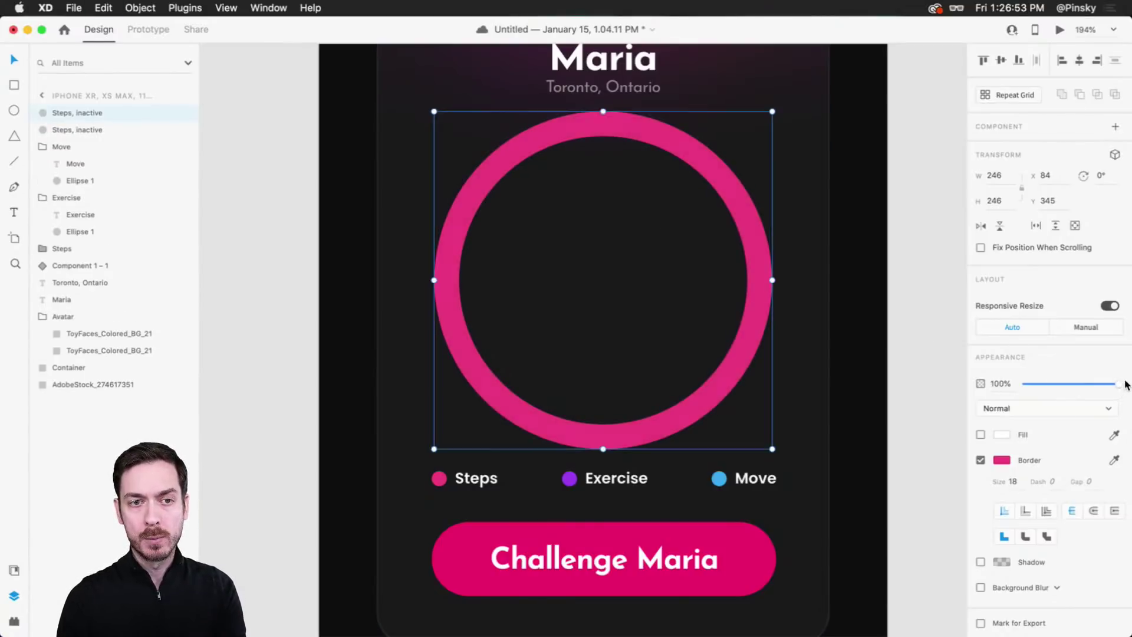
# Step: Rename the fully opaque ring's layer as "Steps, active"
pyautogui.doubleClick(82, 114)
pyautogui.doubleClick(81, 118)
pyautogui.write('active')
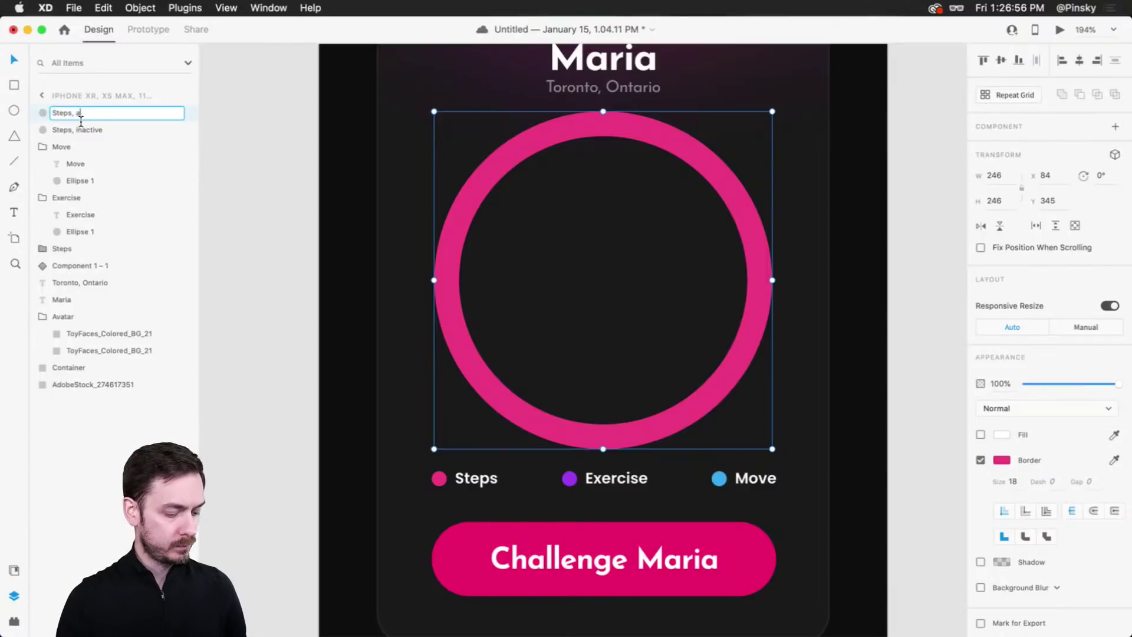
pyautogui.press('Return')
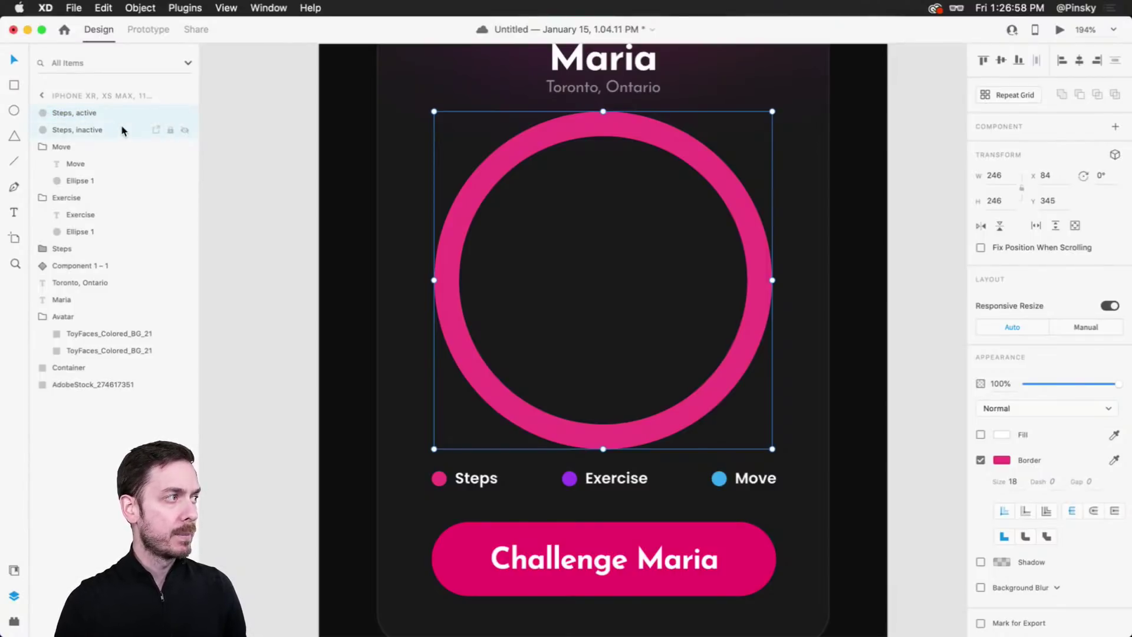
# Step: Group the "Steps, active" and "Steps, inactive" rings and name the group "Steps"
pyautogui.press('super+g')
pyautogui.doubleClick(69, 112)
pyautogui.write('Ste')
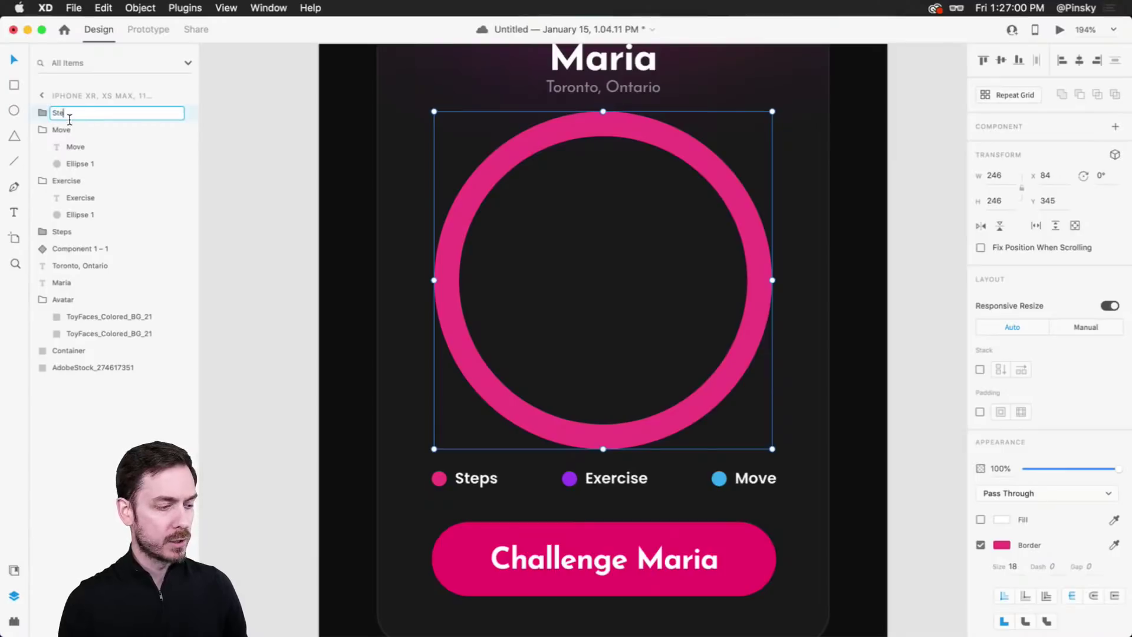
pyautogui.write('ps')
pyautogui.press('Return')
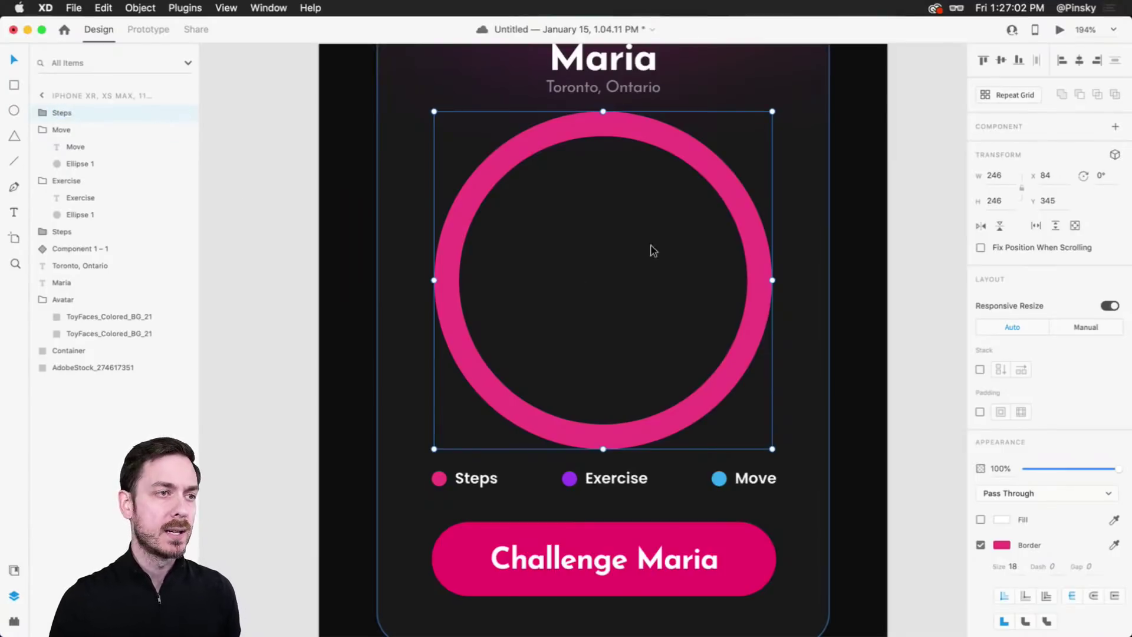
# Step: Set the border gap of the "Steps, active" ring inside the Steps group to 1000
pyautogui.click(34, 113)
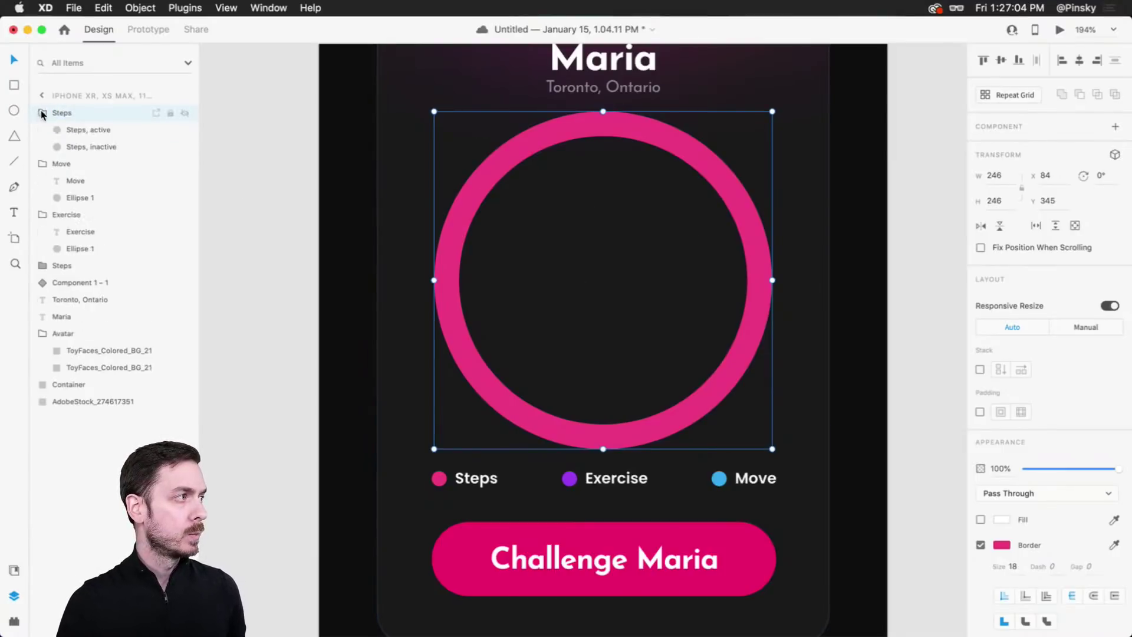
pyautogui.click(91, 131)
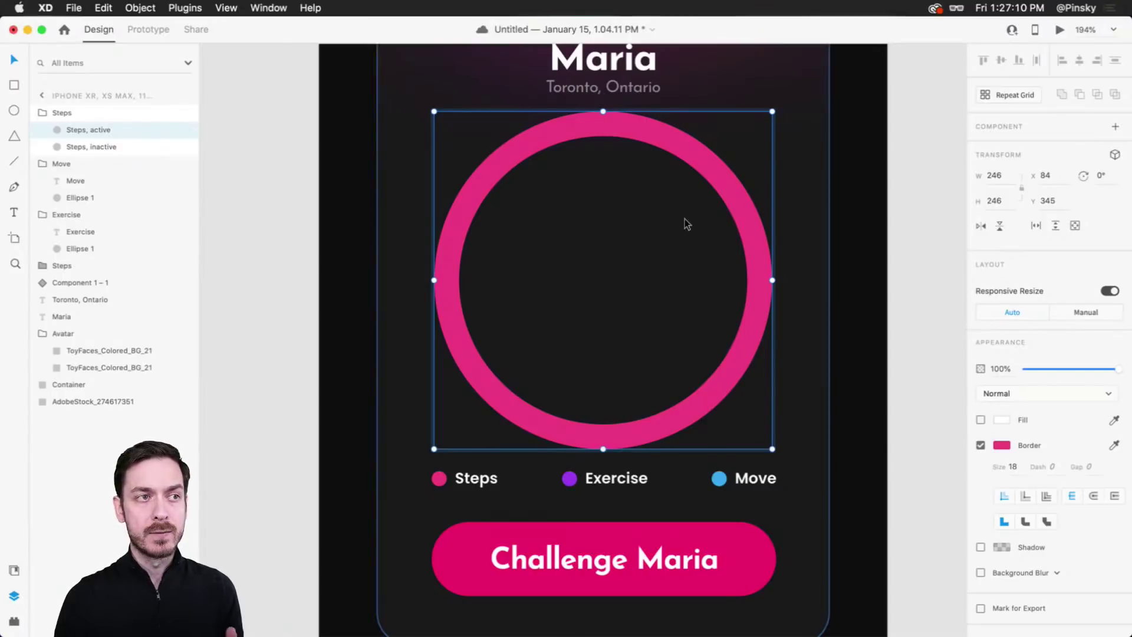
pyautogui.moveTo(726, 188); pyautogui.dragTo(804, 224)
pyautogui.press('super+z')
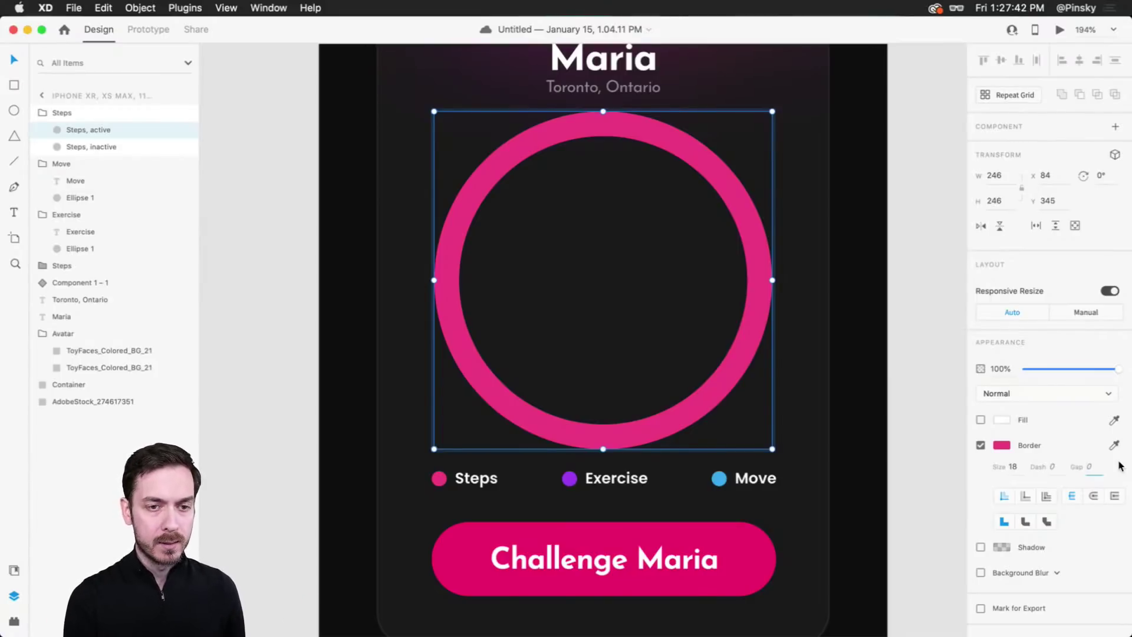
pyautogui.write('000')
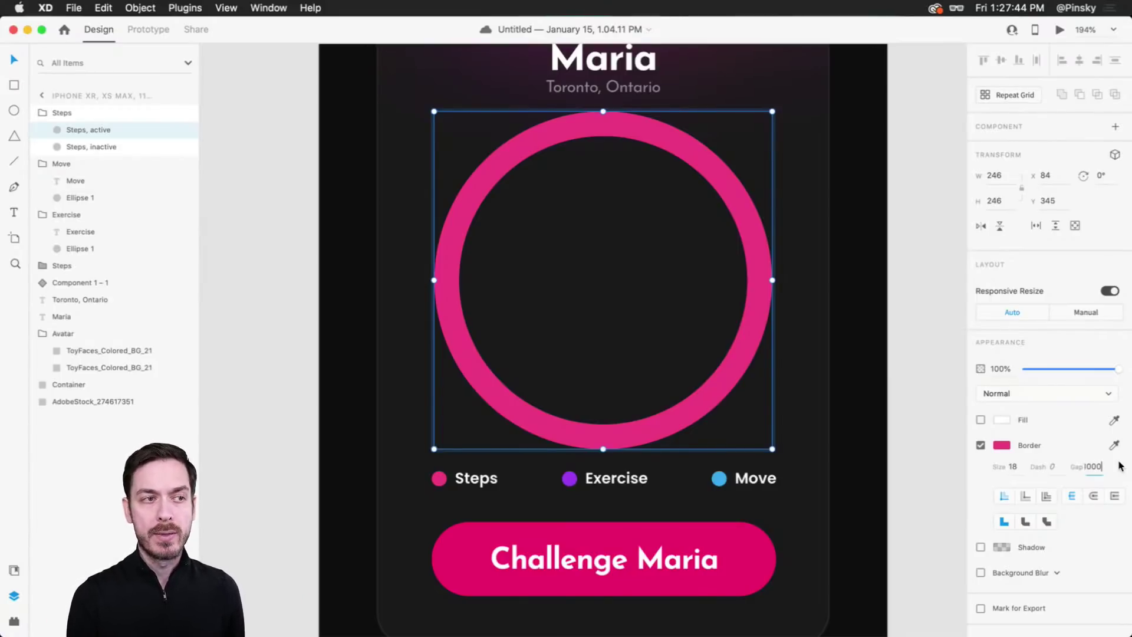
pyautogui.press('Return')
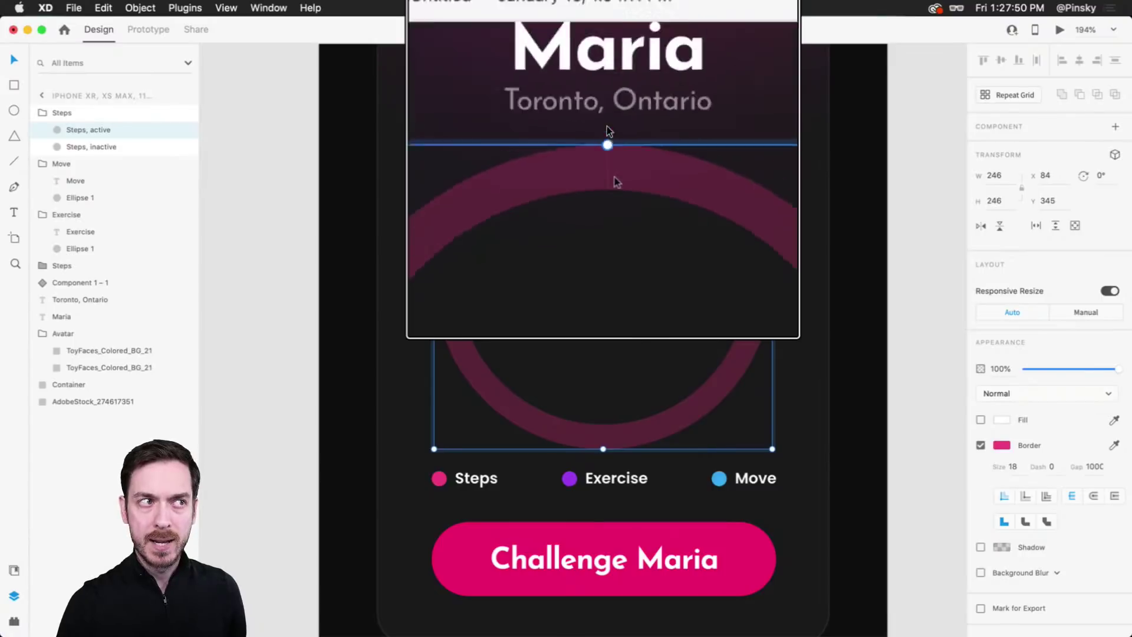
# Step: Set the "Steps, active" ring's border dash to 60 and give the stroke round caps
pyautogui.click(1060, 475)
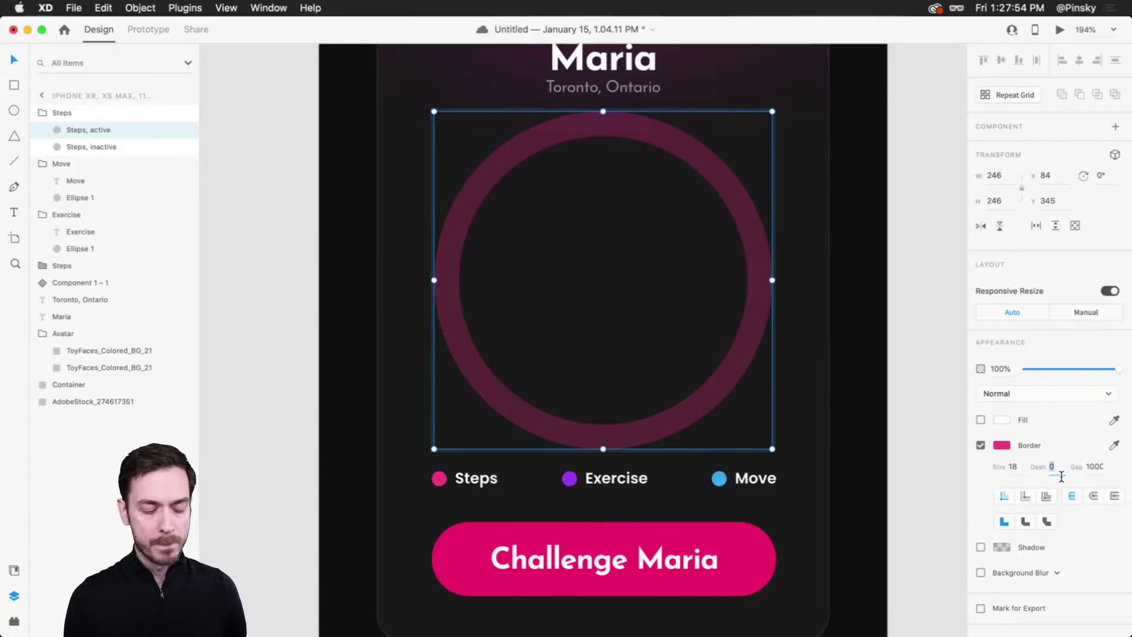
pyautogui.hotkey('shift', 'Up')
pyautogui.hotkey('shift', 'Up')
pyautogui.hotkey('shift', 'Up')
pyautogui.hotkey('shift', 'Up')
pyautogui.hotkey('shift', 'Up')
pyautogui.hotkey('shift', 'Up')
pyautogui.hotkey('shift', 'Up')
pyautogui.hotkey('shift', 'Up')
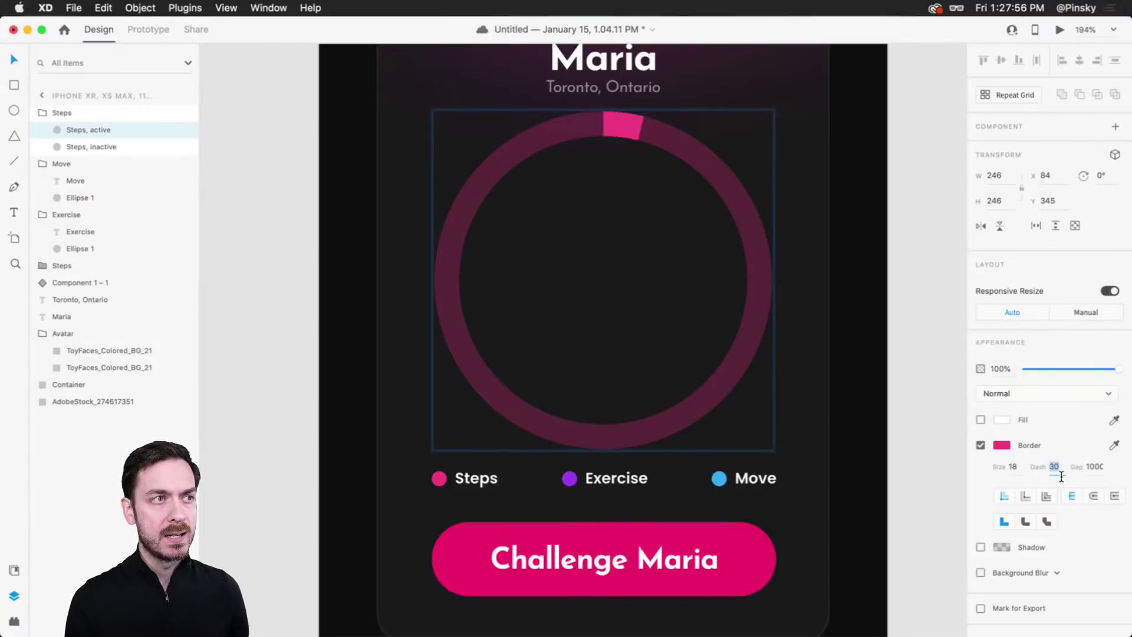
pyautogui.hotkey('shift', 'Down')
pyautogui.hotkey('shift', 'Up')
pyautogui.hotkey('shift', 'Up')
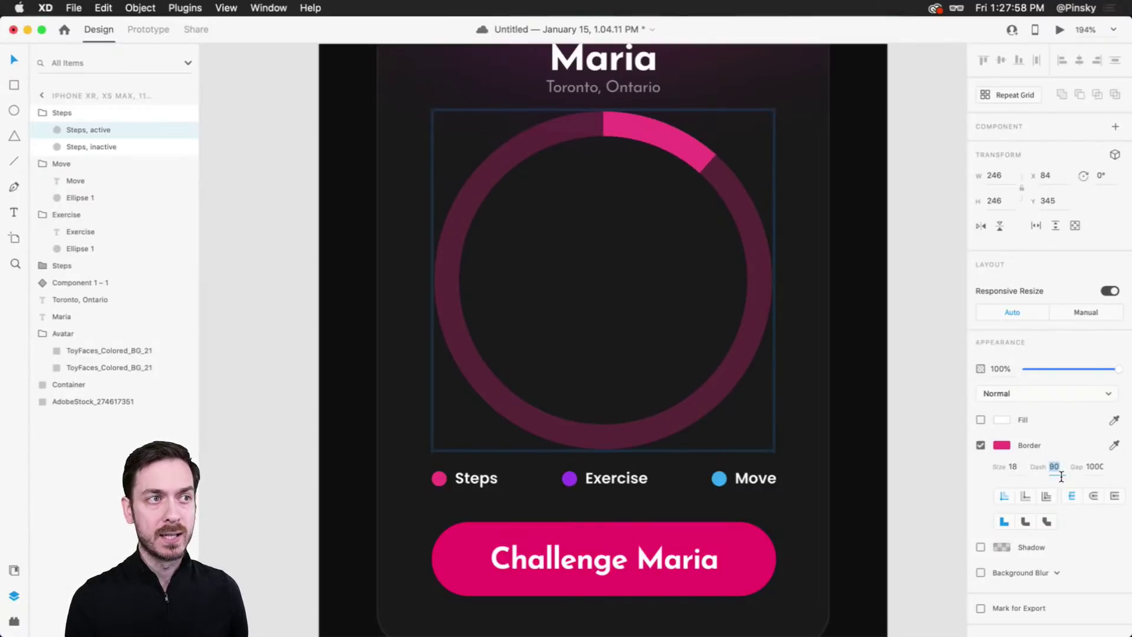
pyautogui.hotkey('shift', 'Down')
pyautogui.hotkey('shift', 'Down')
pyautogui.hotkey('shift', 'Down')
pyautogui.hotkey('shift', 'Up')
pyautogui.hotkey('shift', 'Down')
pyautogui.press('Return')
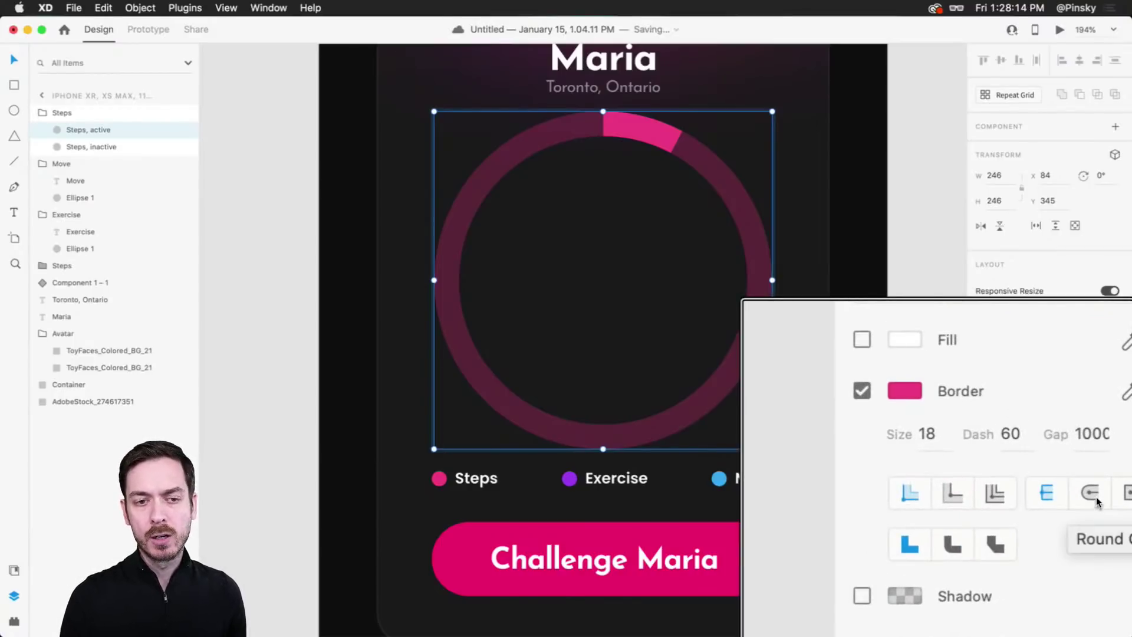
pyautogui.click(1094, 497)
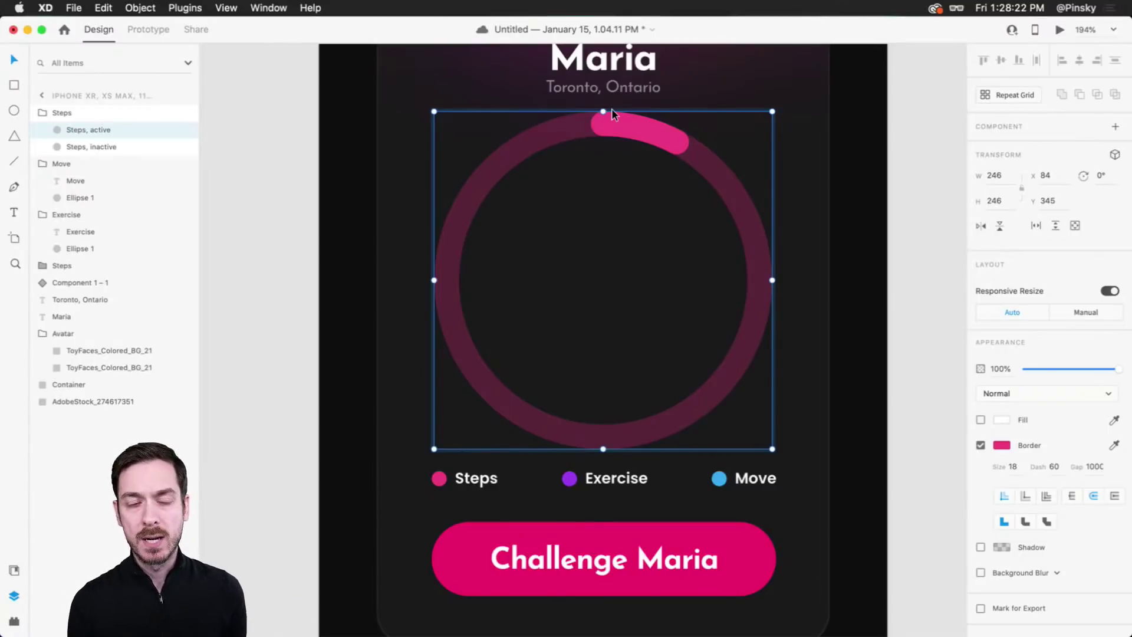
# Step: Duplicate the Steps ring group in place and rename the copy as "Exercise"
pyautogui.click(77, 114)
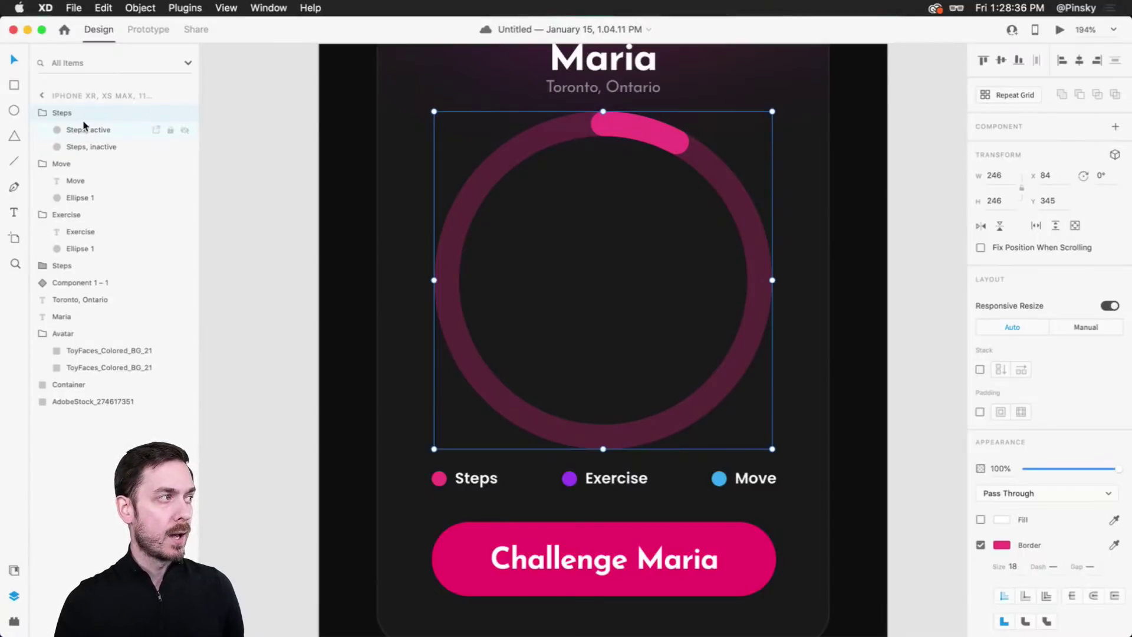
pyautogui.press('super+d')
pyautogui.doubleClick(63, 112)
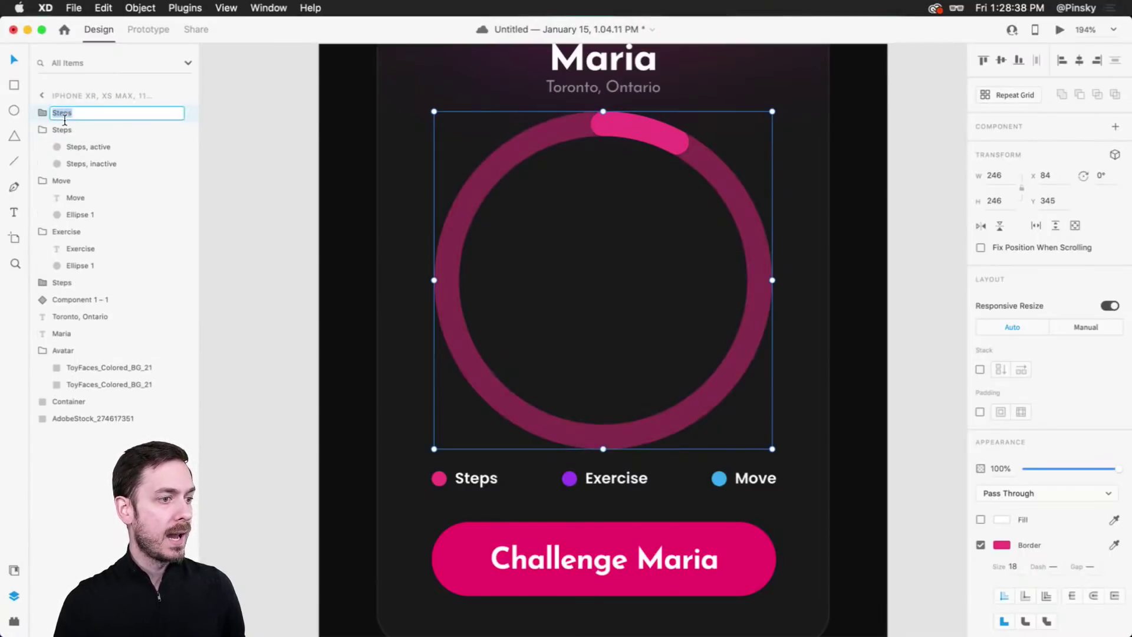
pyautogui.write('Exe')
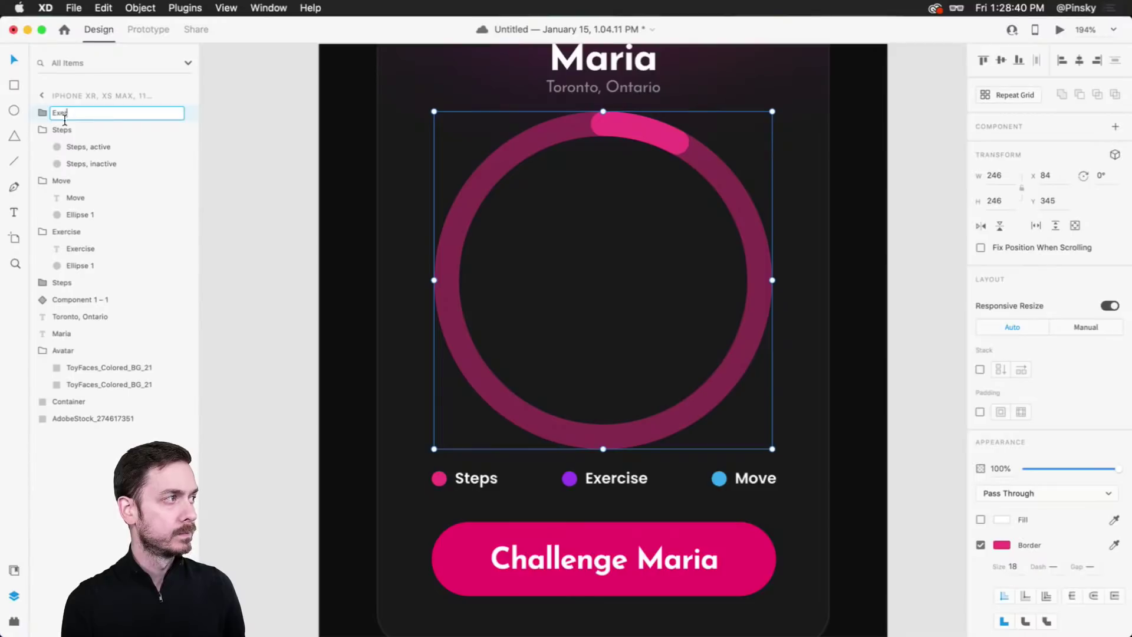
pyautogui.write('rcise')
pyautogui.press('Return')
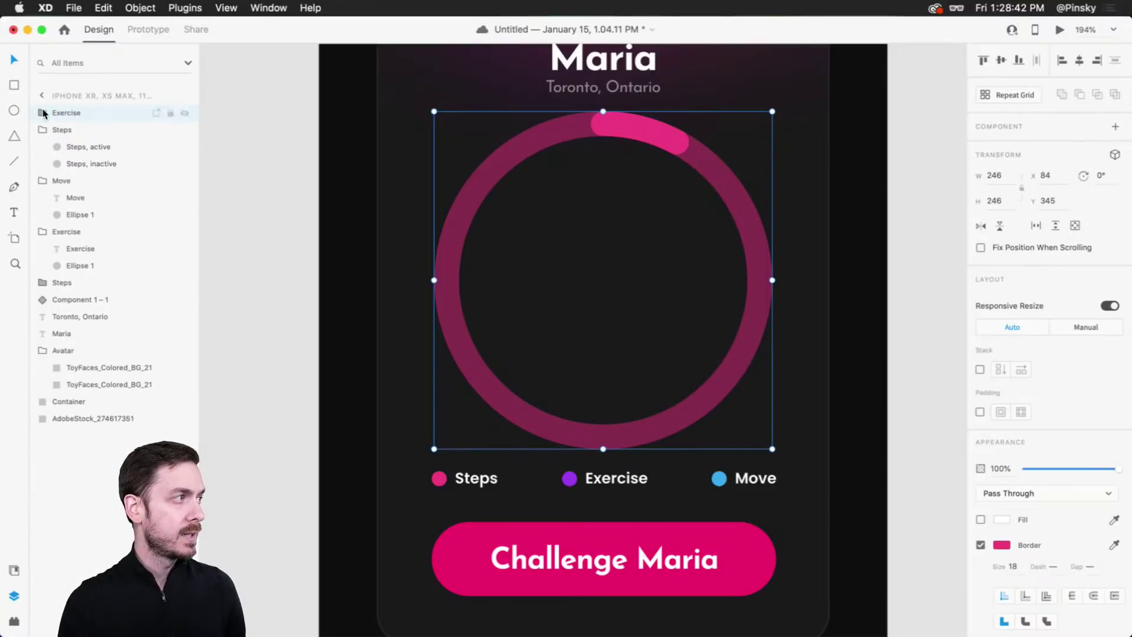
# Step: Rename the two ring layers inside the new Exercise group as "active" and "inactive"
pyautogui.click(43, 112)
pyautogui.doubleClick(74, 130)
pyautogui.click(90, 130)
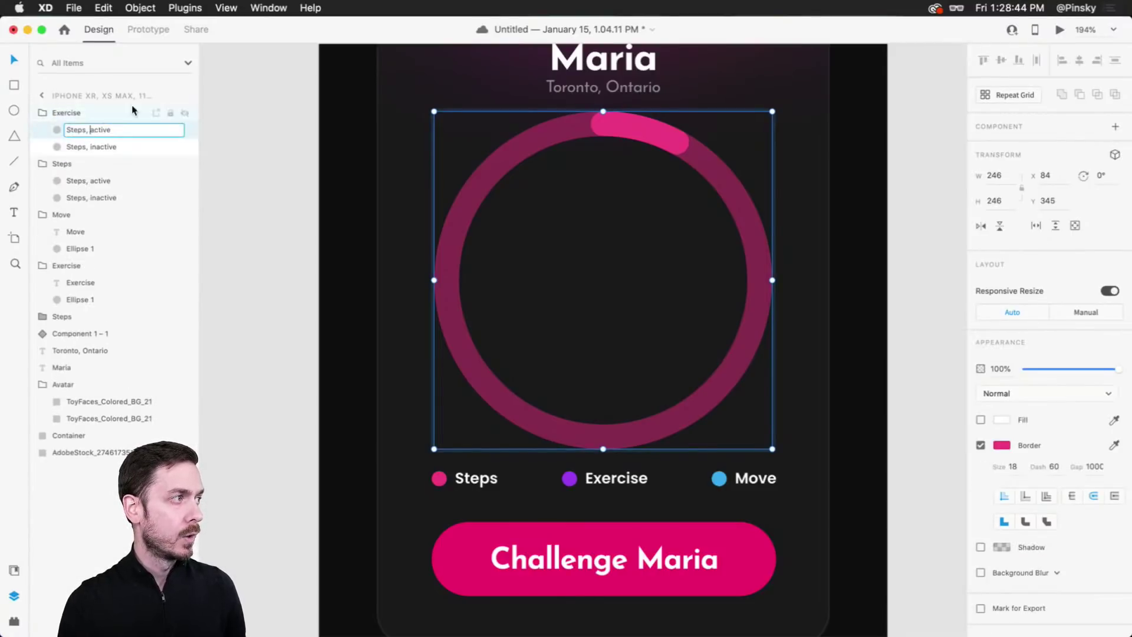
pyautogui.press('super+shift+Left')
pyautogui.press('BackSpace')
pyautogui.press('Tab')
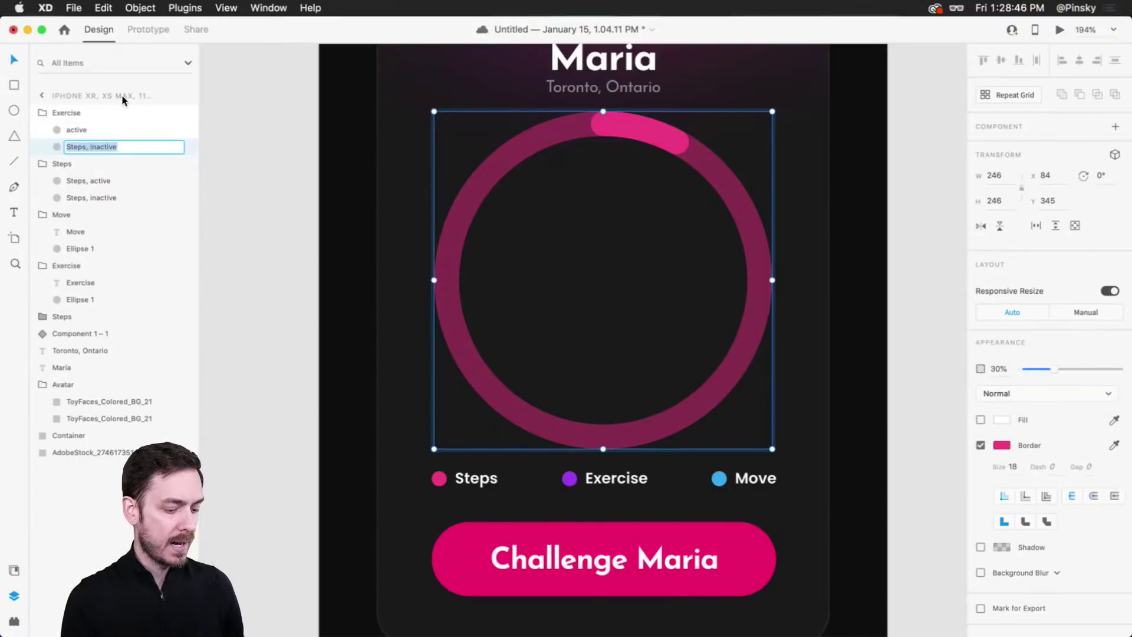
pyautogui.write('inactive')
pyautogui.press('Return')
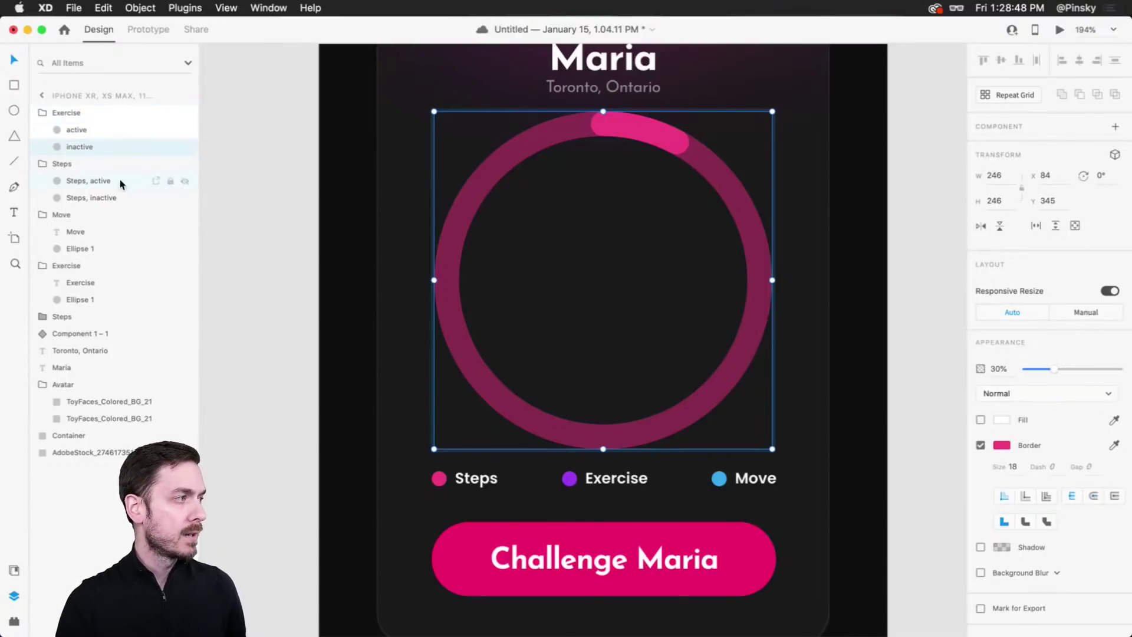
# Step: Rename the two ring layers inside the Steps group as "active" and "inactive"
pyautogui.doubleClick(87, 181)
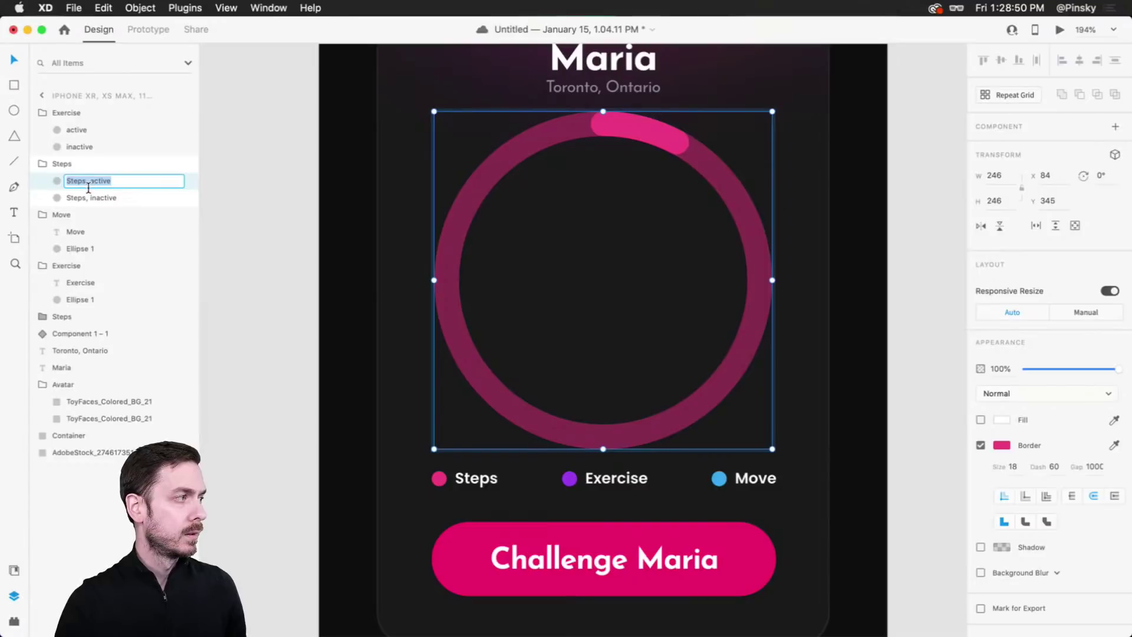
pyautogui.click(89, 185)
pyautogui.press('super+shift+Left')
pyautogui.press('BackSpace')
pyautogui.press('Tab')
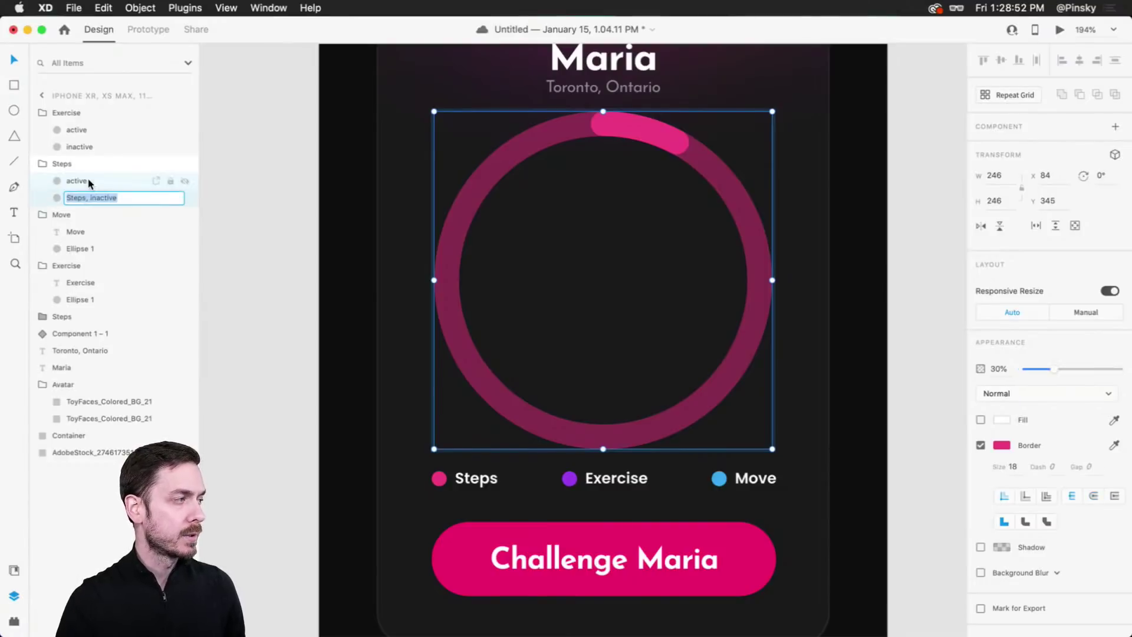
pyautogui.click(130, 201)
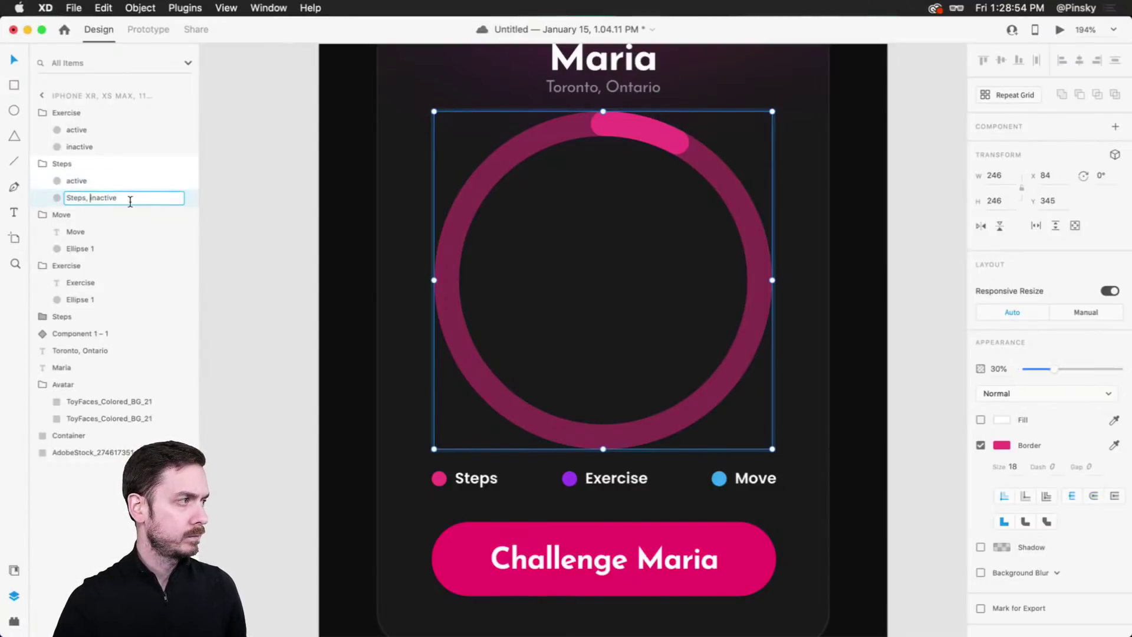
pyautogui.hotkey('alt', 'Left')
pyautogui.press('super+shift+Left')
pyautogui.press('BackSpace')
pyautogui.press('Return')
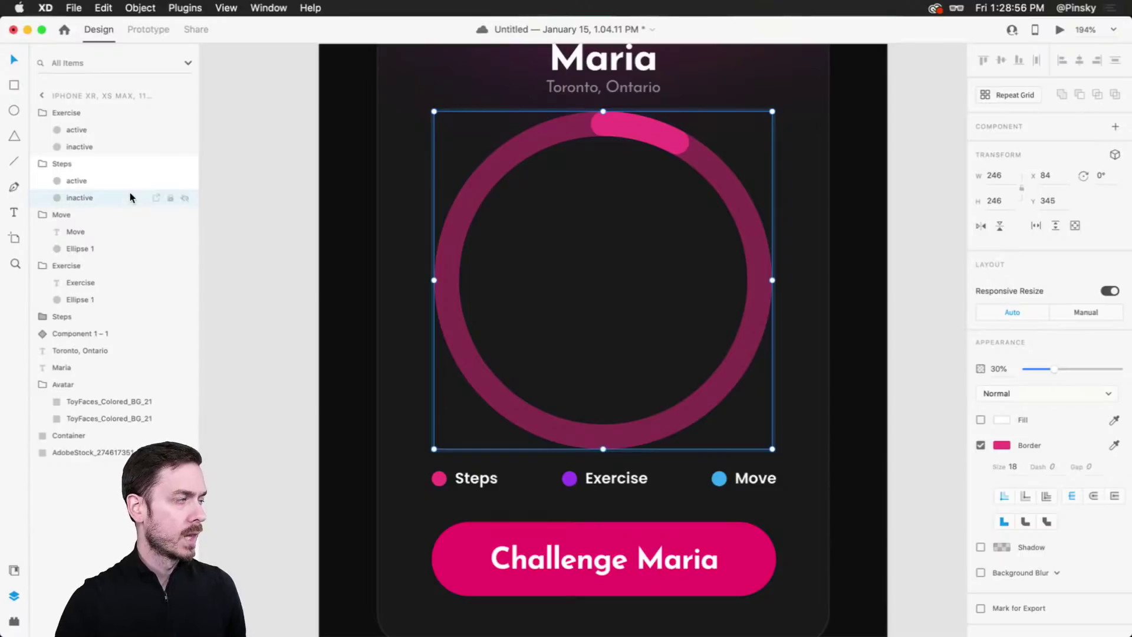
# Step: Scale the Exercise ring group down proportionally from its centre to about 202 × 202
pyautogui.click(94, 111)
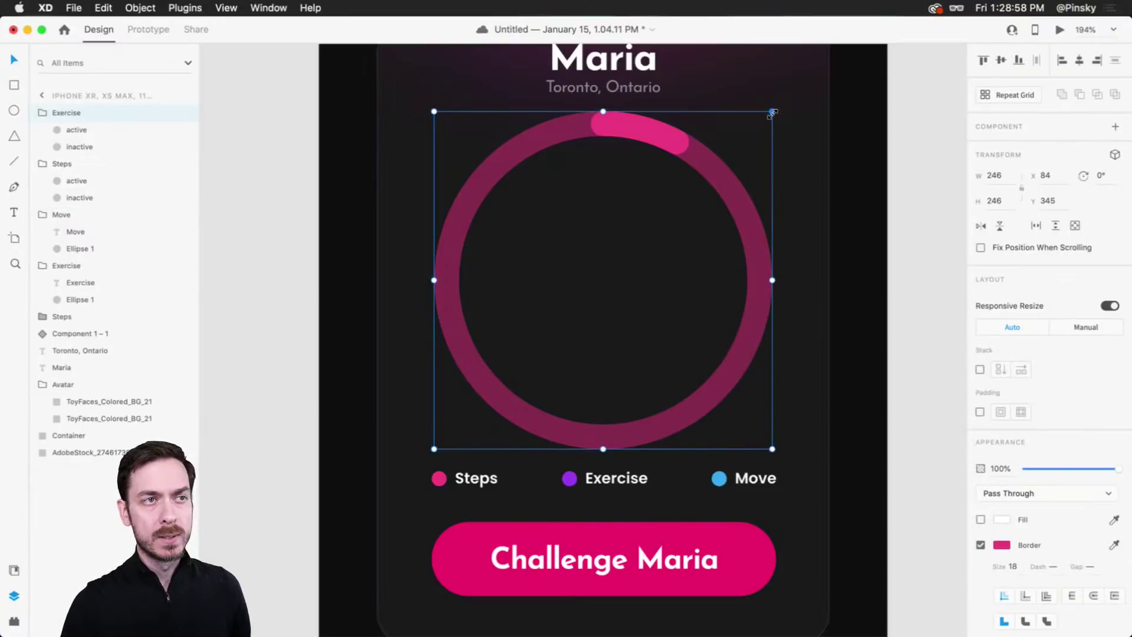
pyautogui.press('alt')
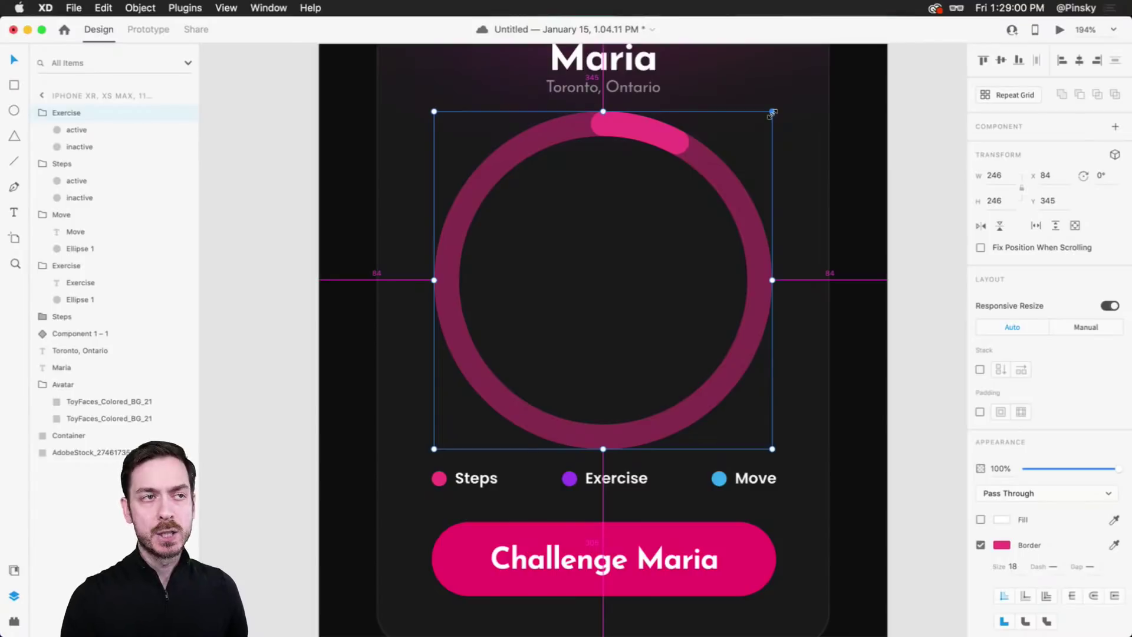
pyautogui.moveTo(769, 114); pyautogui.dragTo(749, 144)
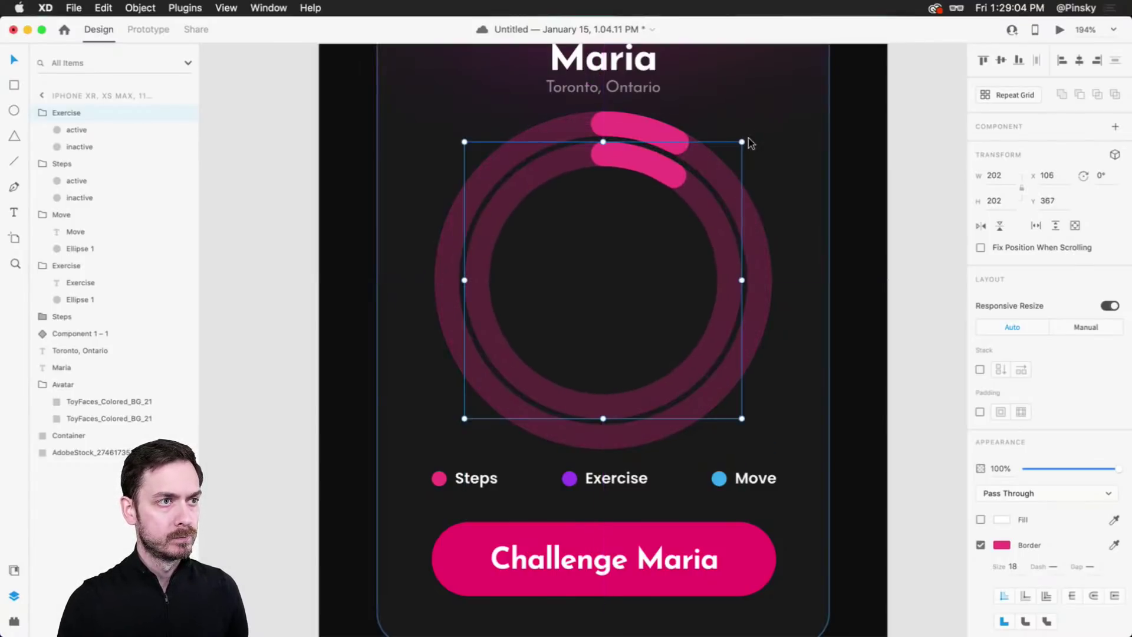
# Step: Apply the saved purple #9C3CEF as the Exercise rings' border colour and shrink the group from its centre to about 196 × 196
pyautogui.press('super+shift+y')
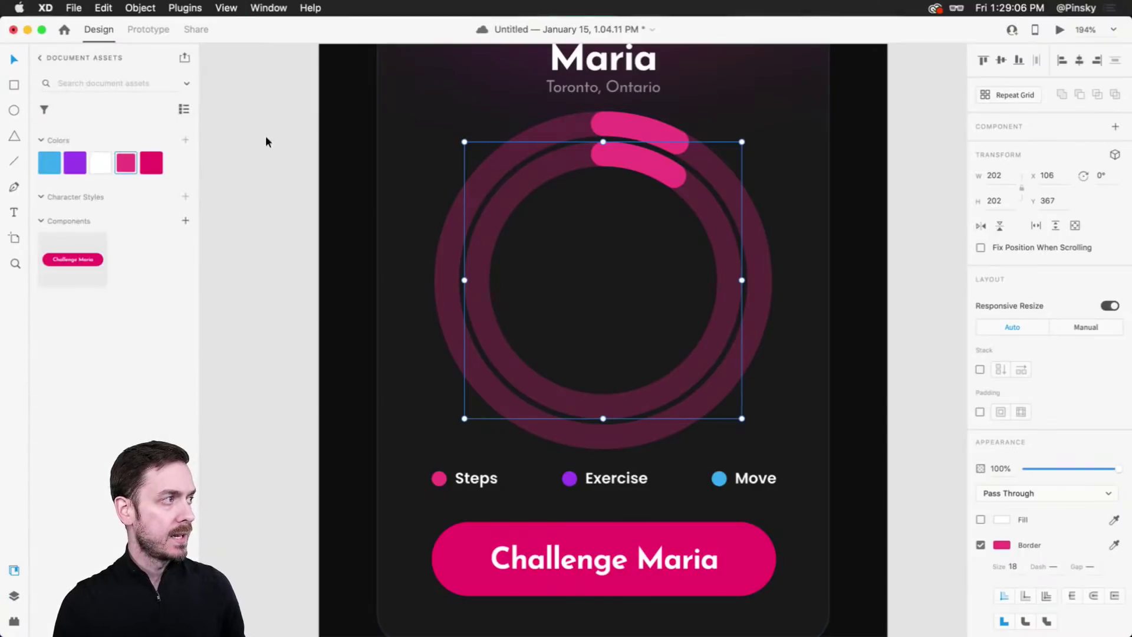
pyautogui.rightClick(75, 163)
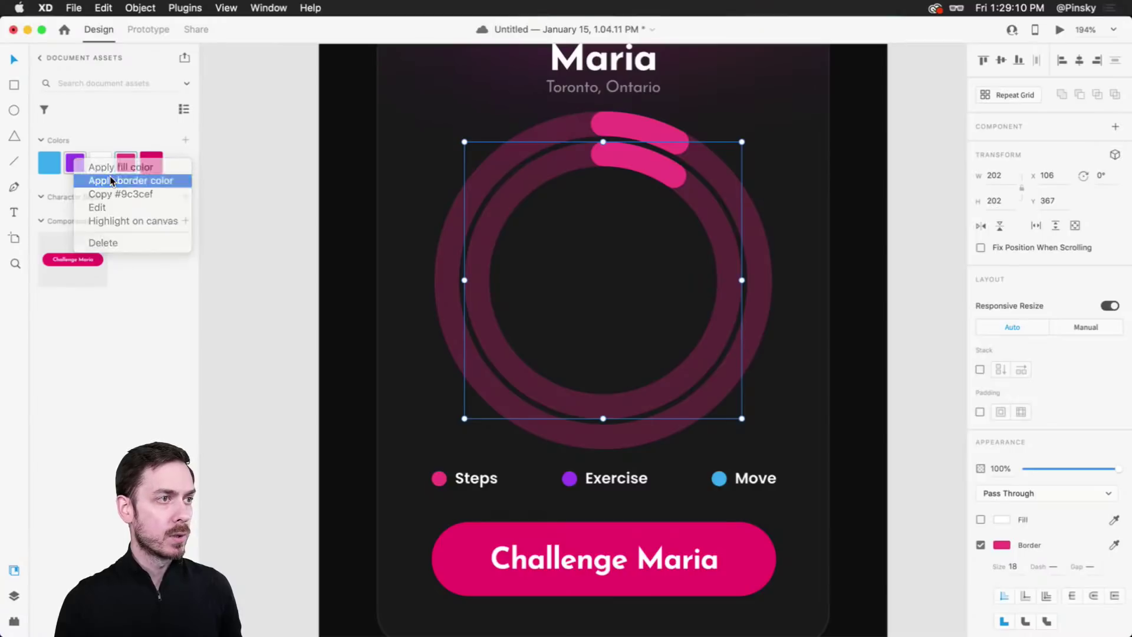
pyautogui.click(111, 180)
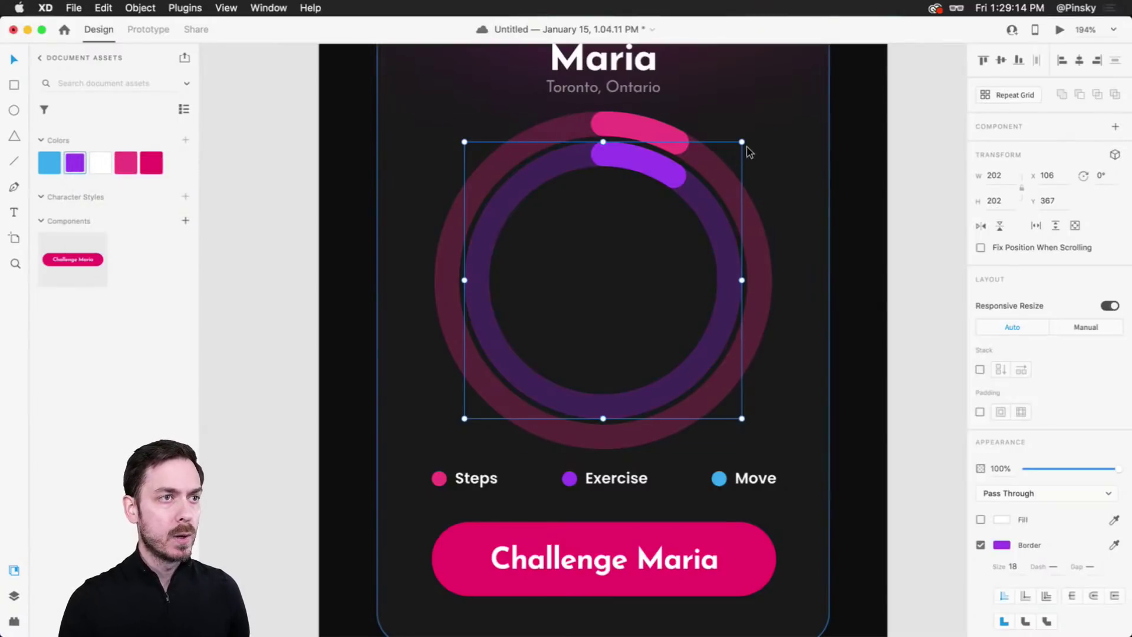
pyautogui.moveTo(746, 147); pyautogui.dragTo(739, 148)
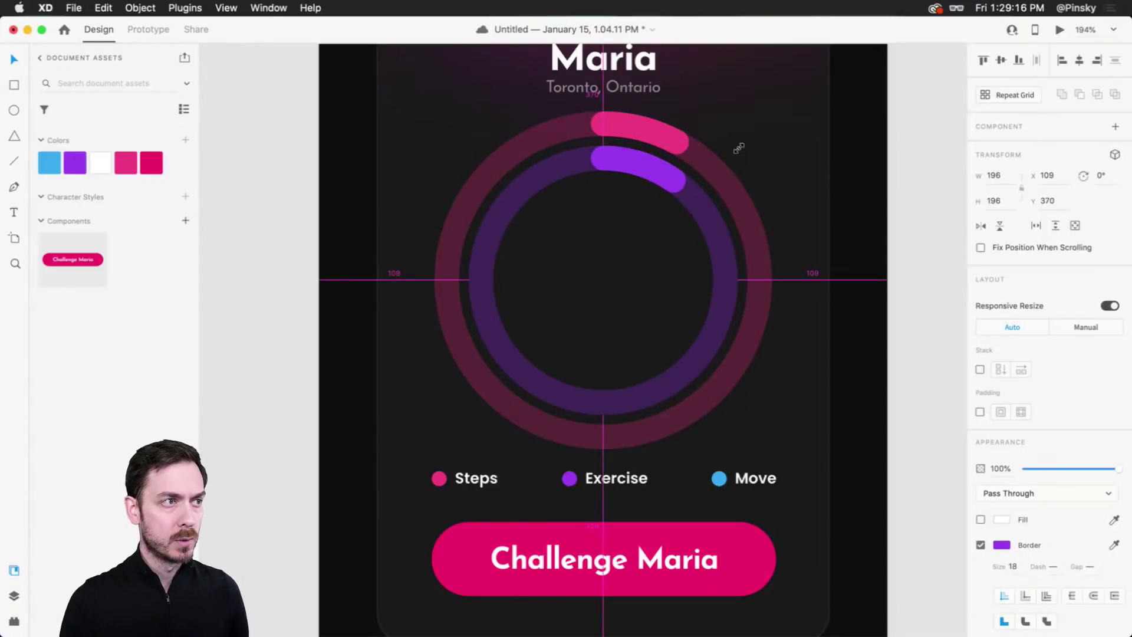
pyautogui.press('super+y')
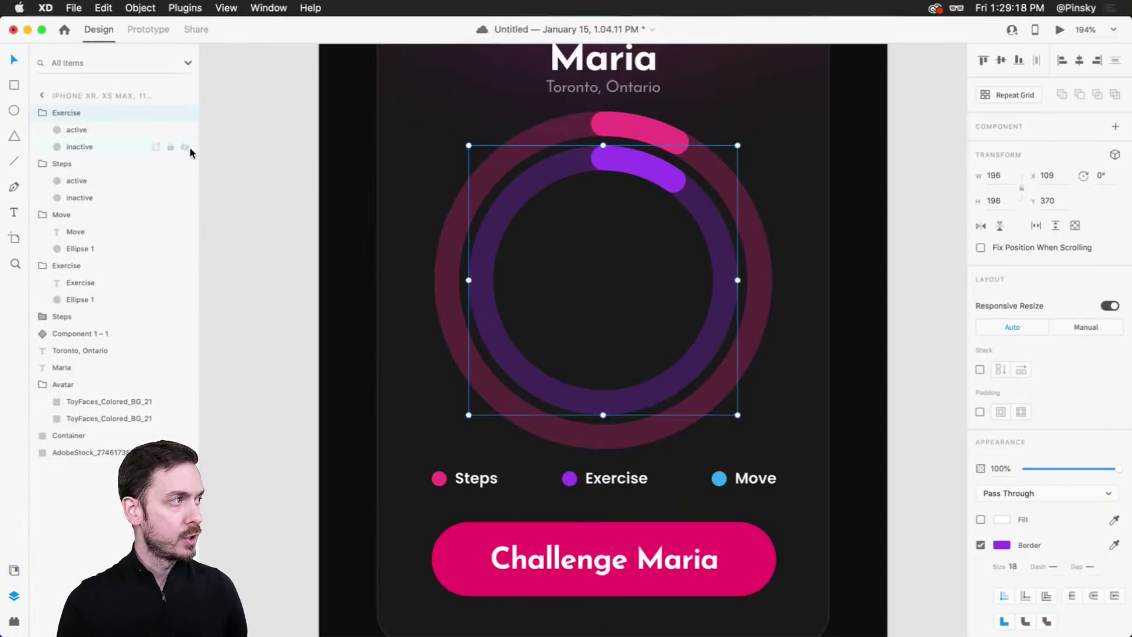
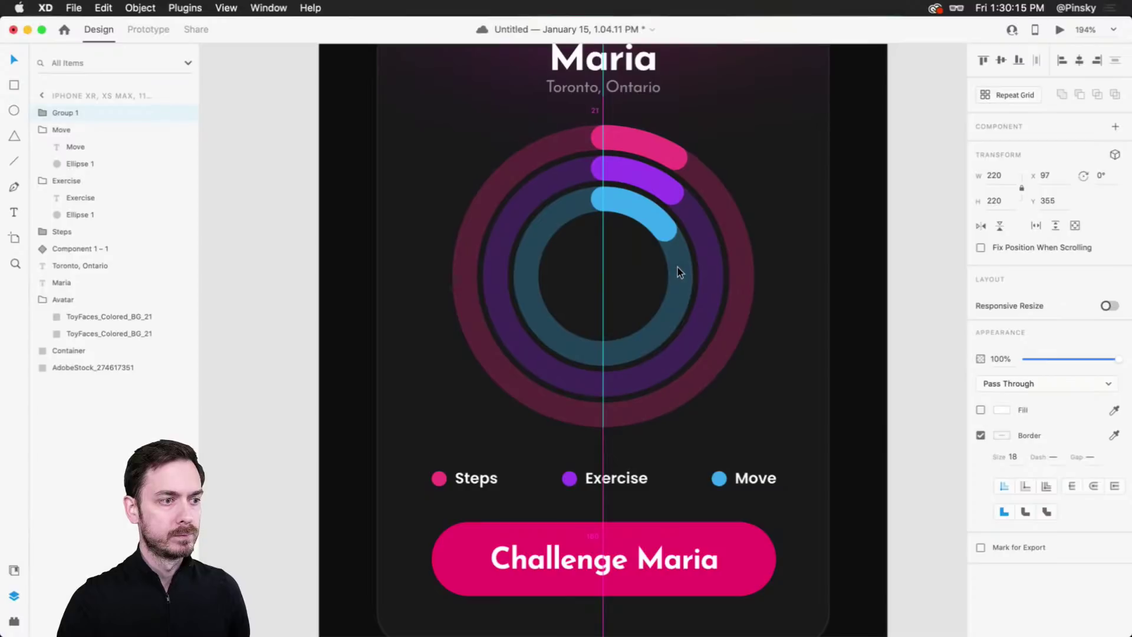
# Step: Open a live preview of the profile screen with the three activity rings
pyautogui.press('super+Return')
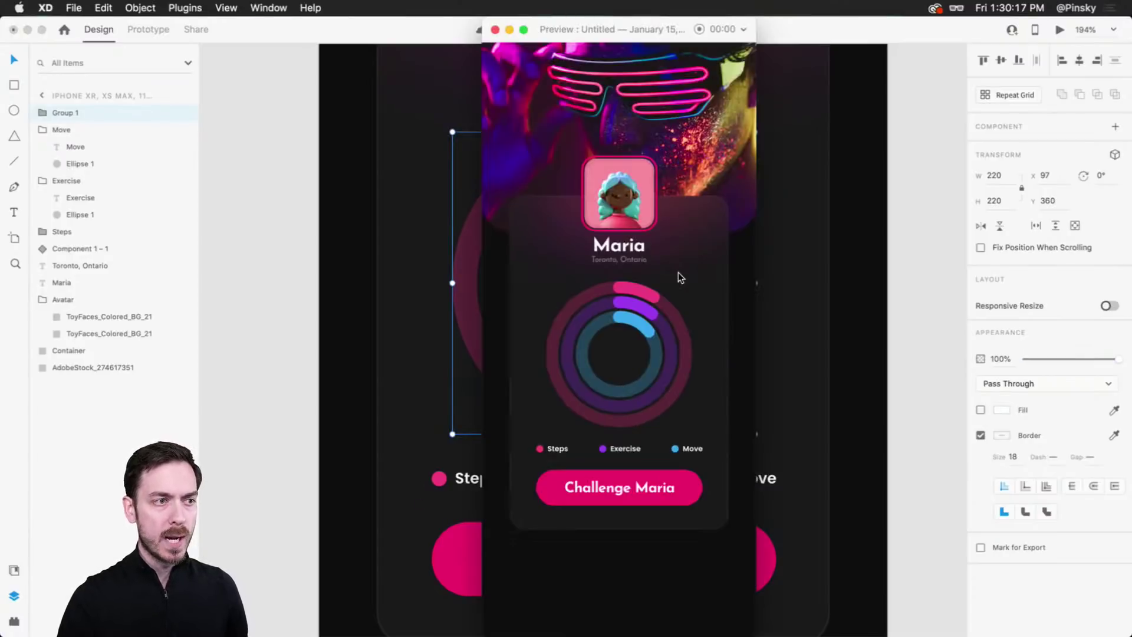
# Step: Close the preview and set the border dash of the Steps ring's active layer to 10
pyautogui.press('super+w')
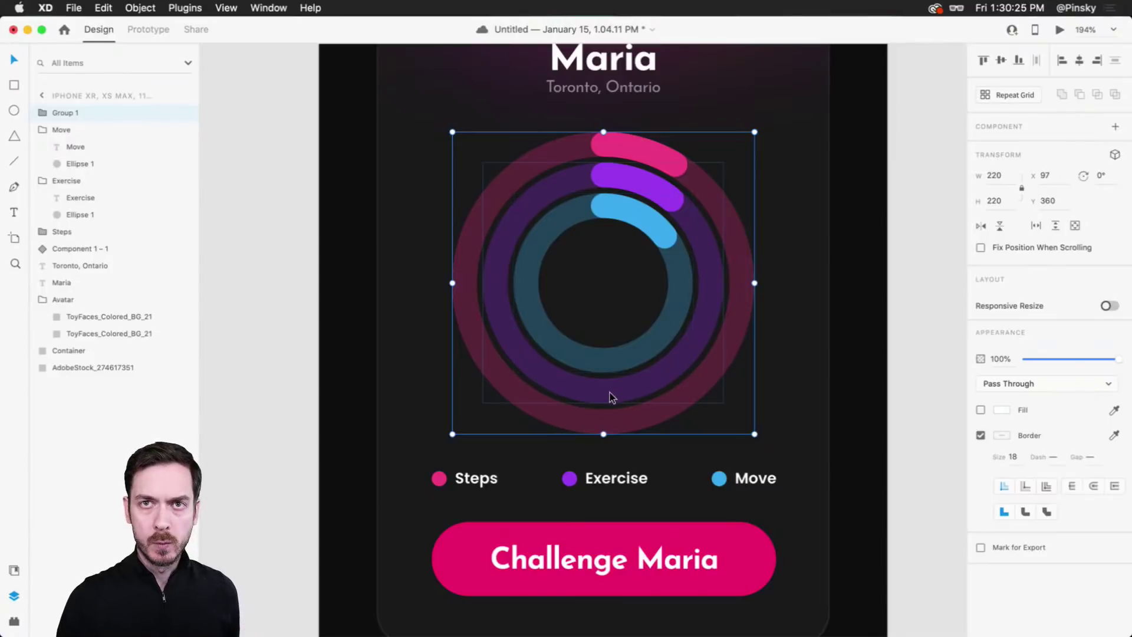
pyautogui.click(838, 223)
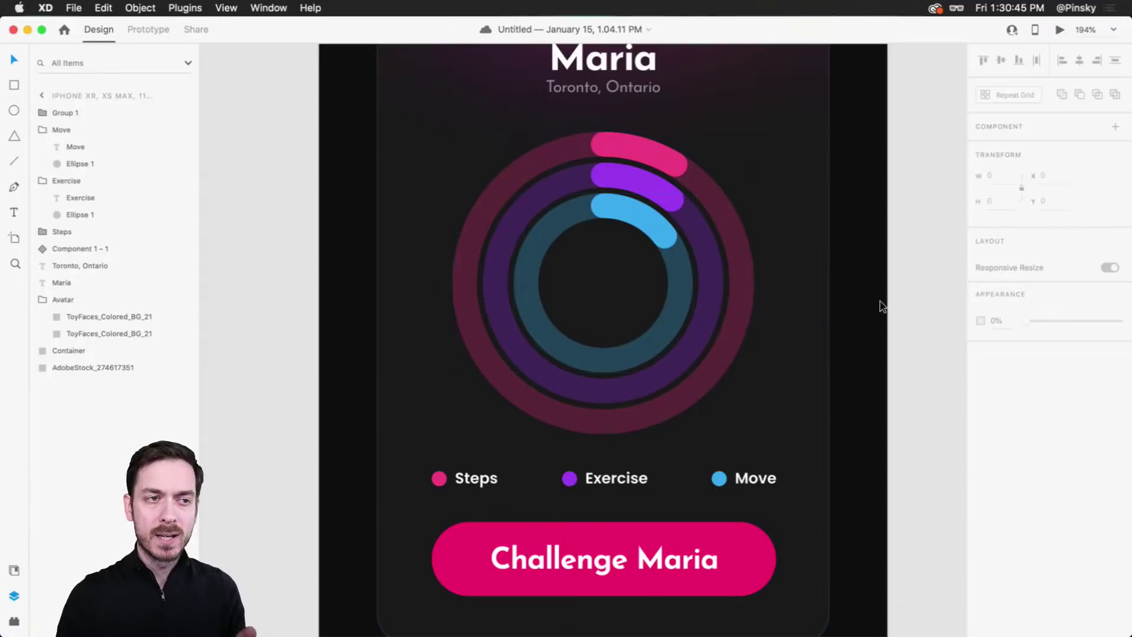
pyautogui.click(688, 233)
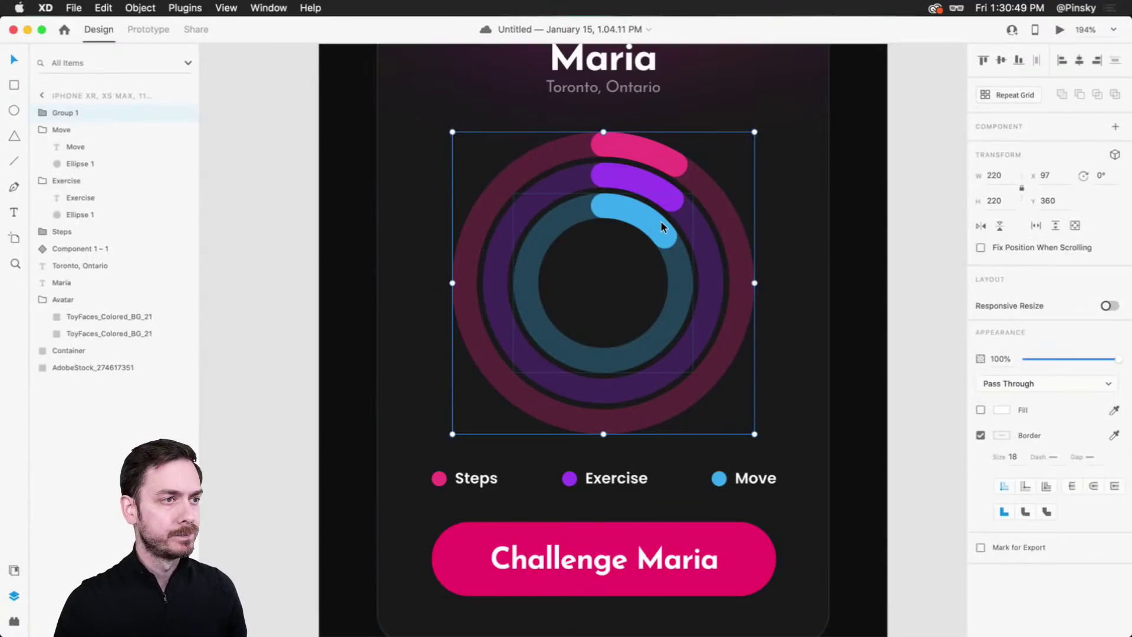
pyautogui.doubleClick(632, 143)
pyautogui.doubleClick(642, 152)
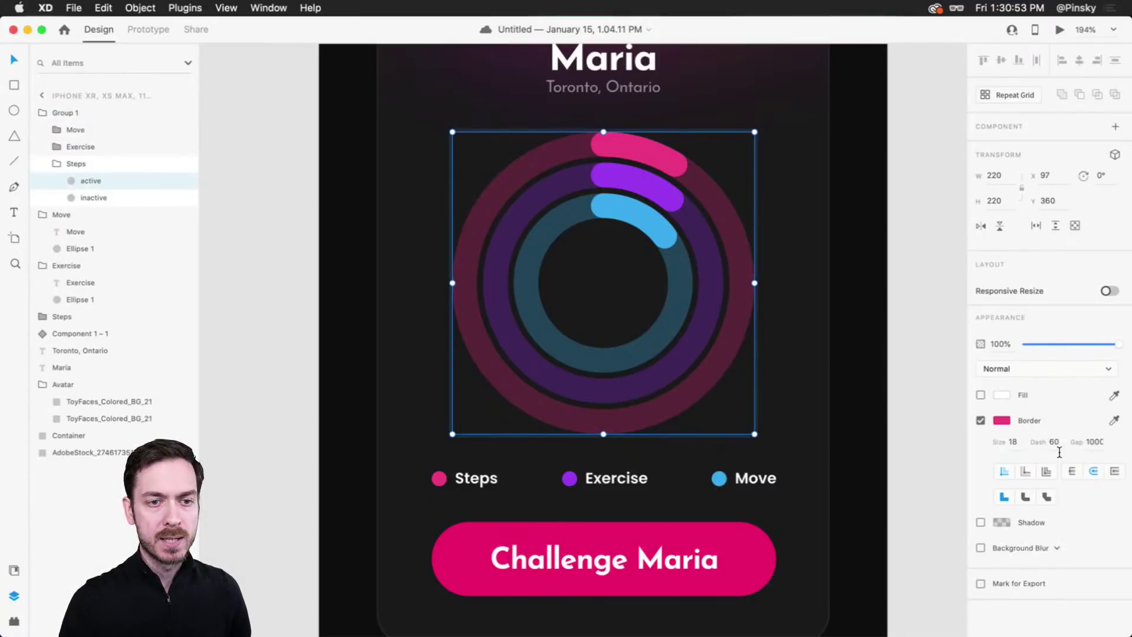
pyautogui.click(1059, 449)
pyautogui.write('10')
pyautogui.press('Return')
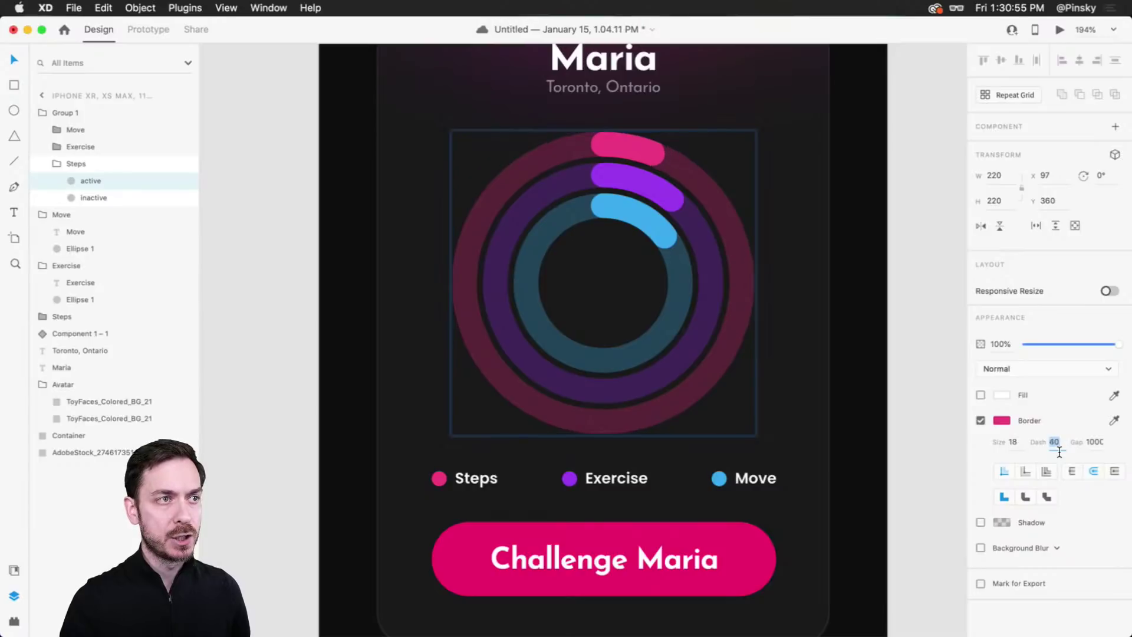
# Step: Set the border dash of the Exercise ring's active layer to 50 and slightly lengthen the Move ring's active dash
pyautogui.doubleClick(669, 197)
pyautogui.click(1060, 452)
pyautogui.hotkey('shift', 'Down')
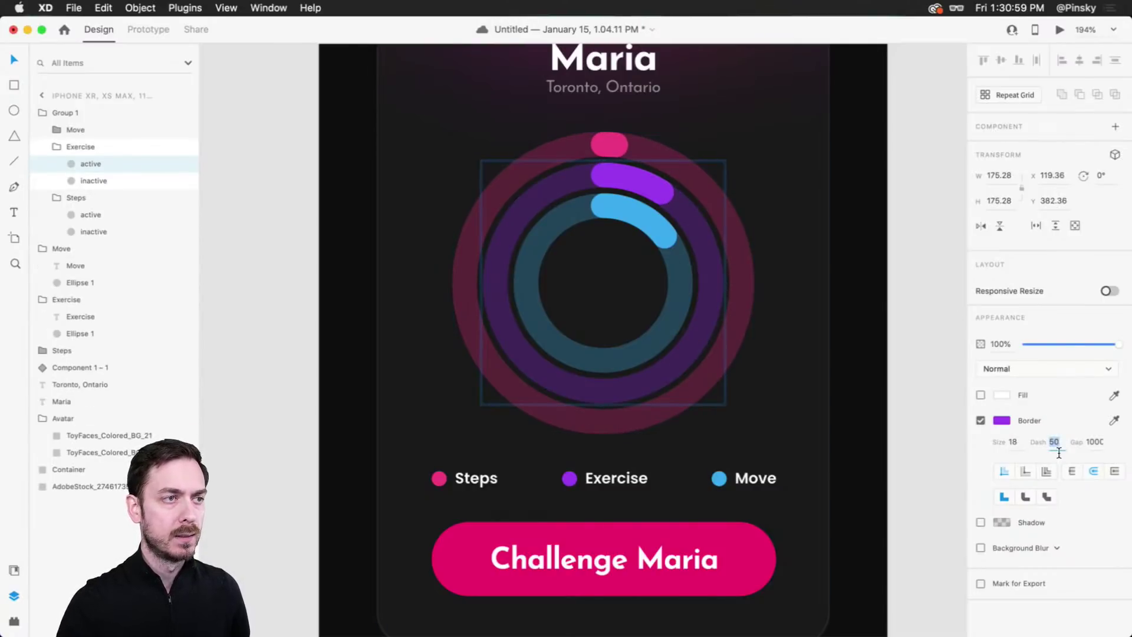
pyautogui.doubleClick(650, 230)
pyautogui.click(1065, 452)
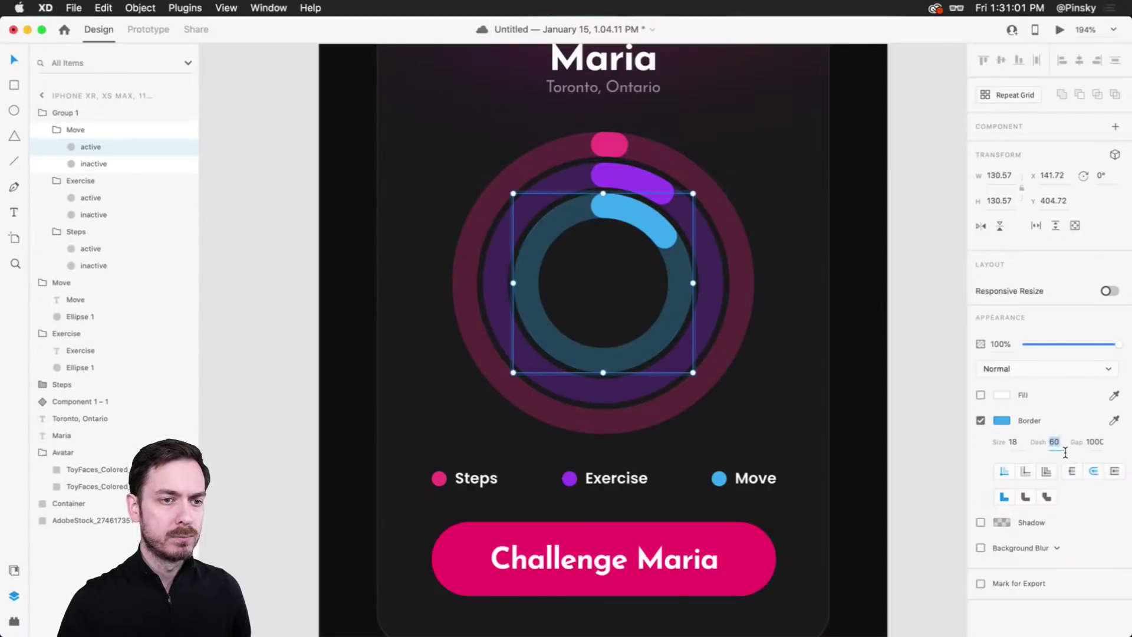
pyautogui.hotkey('shift', 'Down')
pyautogui.click(855, 309)
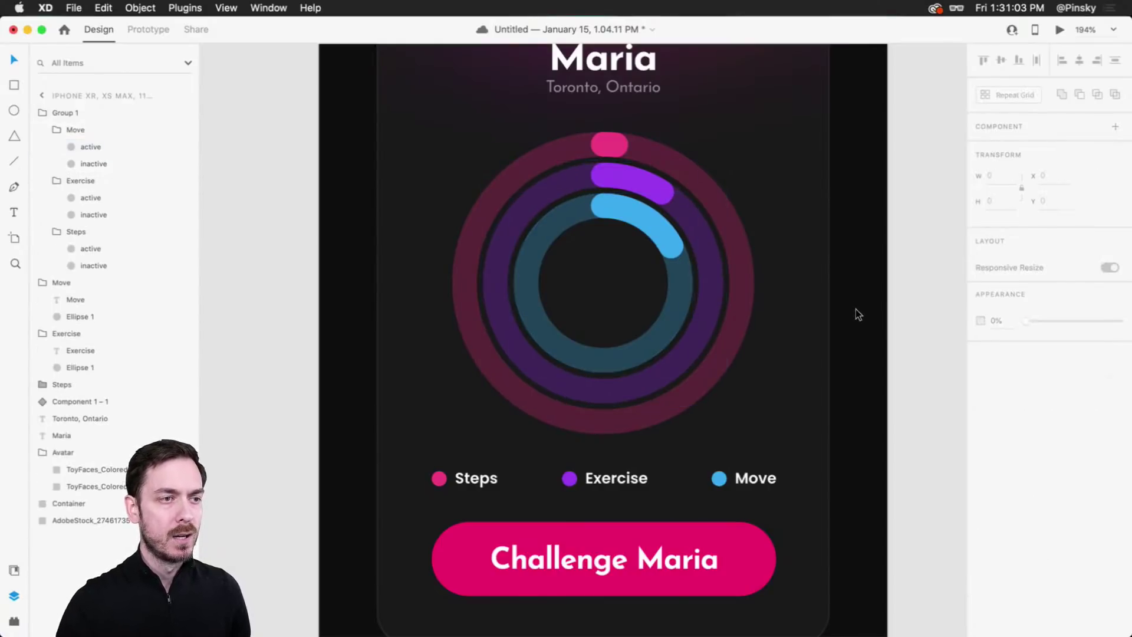
# Step: Replace the outdated second artboard with a fresh duplicate of the profile artboard that contains the rings
pyautogui.scroll(-5, 855, 309)
pyautogui.scroll(4, 852, 318)
pyautogui.scroll(-8, 804, 247)
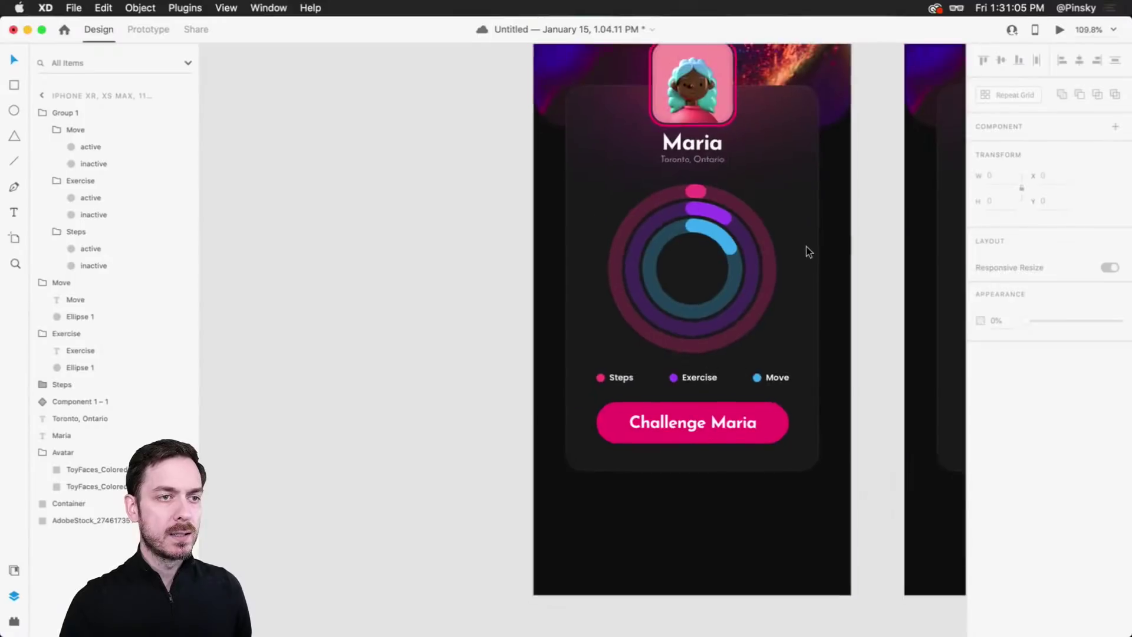
pyautogui.moveTo(833, 229); pyautogui.dragTo(571, 298)
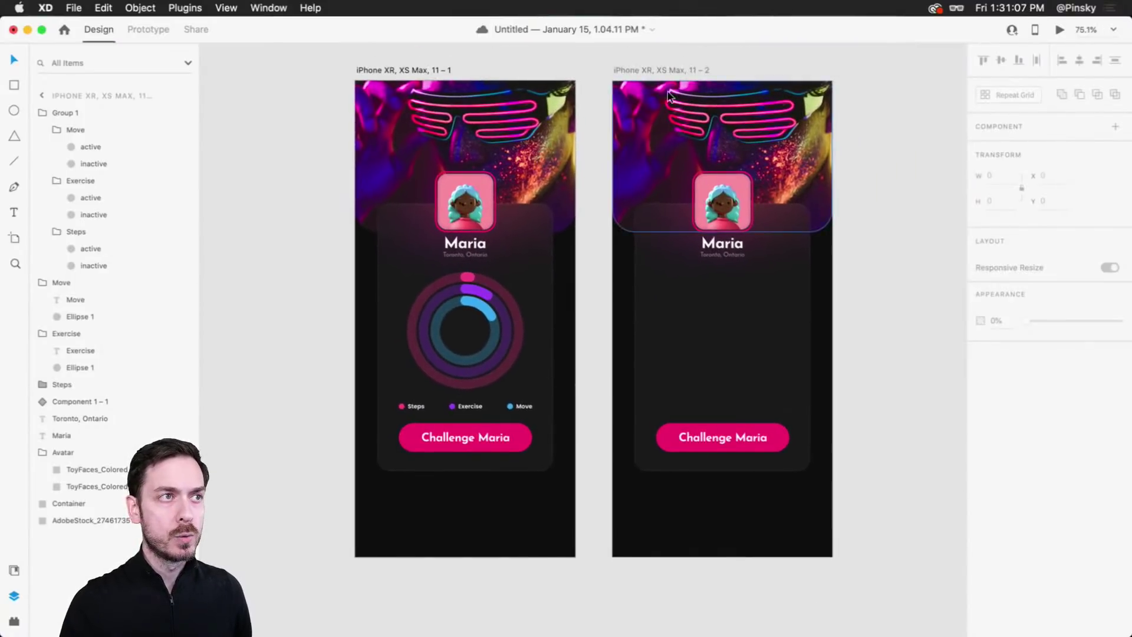
pyautogui.click(652, 61)
pyautogui.click(653, 62)
pyautogui.press('Delete')
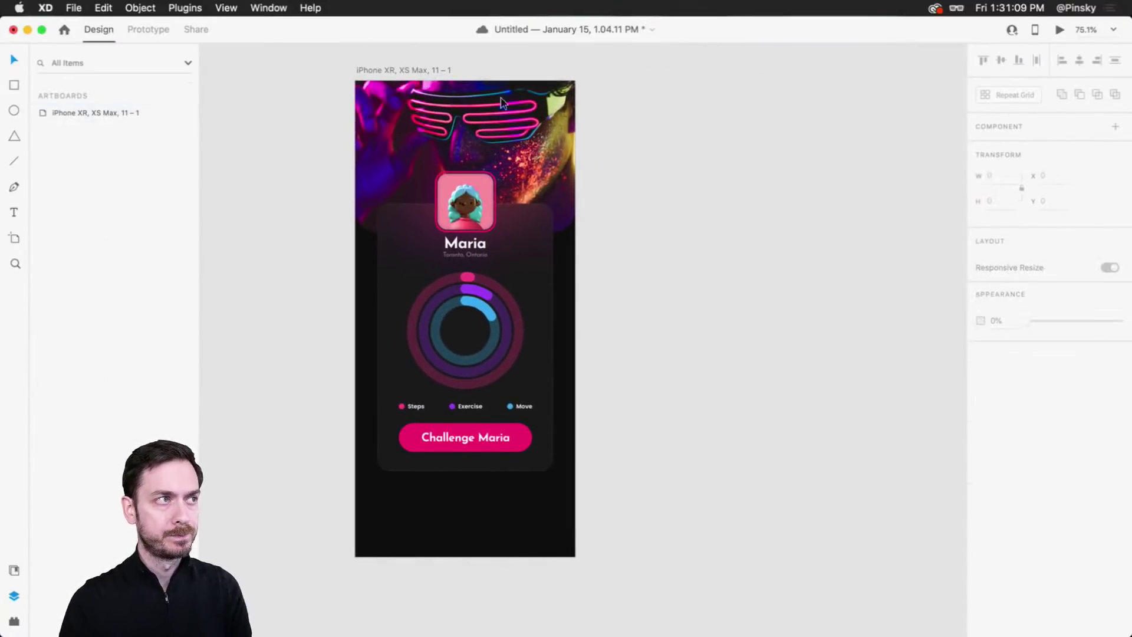
pyautogui.click(401, 64)
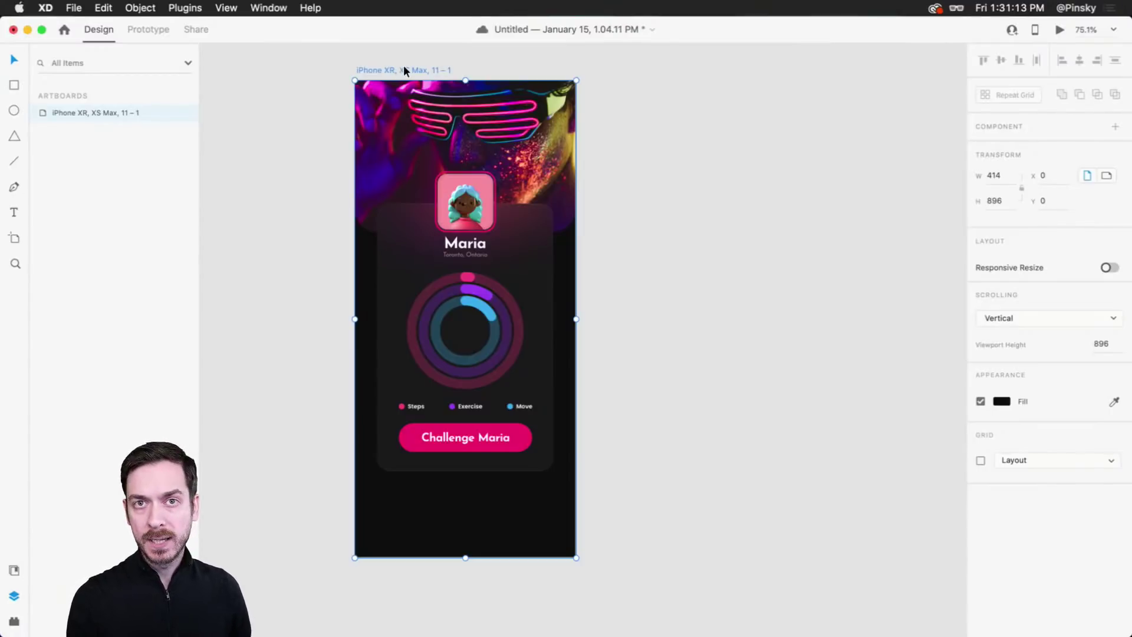
pyautogui.press('super+d')
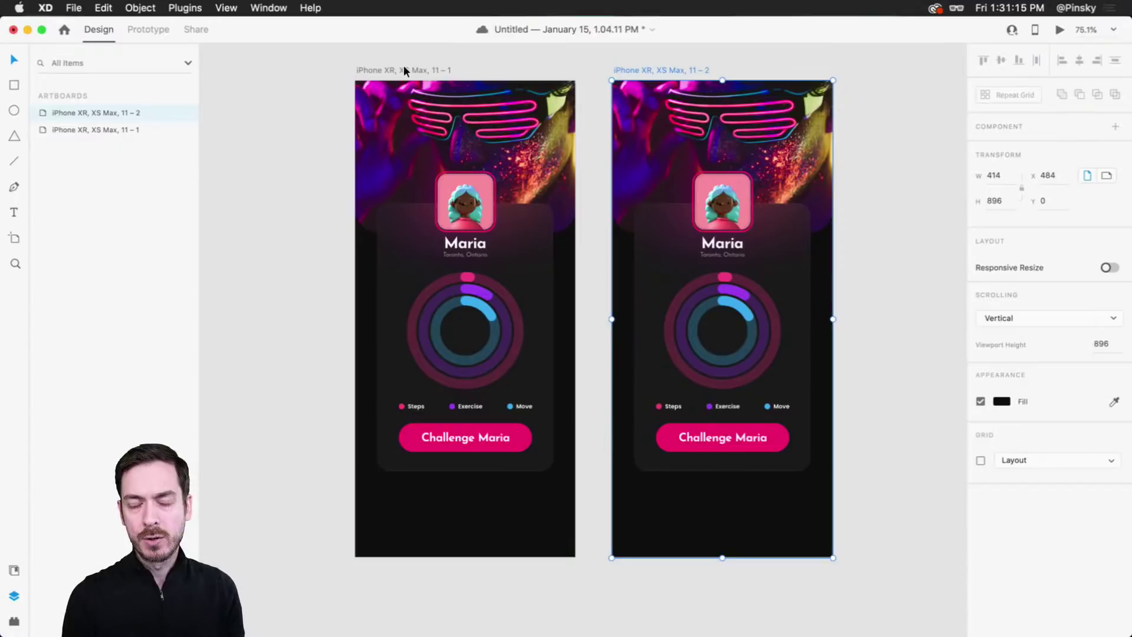
# Step: Prototype a tap interaction linking the ring group on the first artboard to the duplicated artboard
pyautogui.click(138, 31)
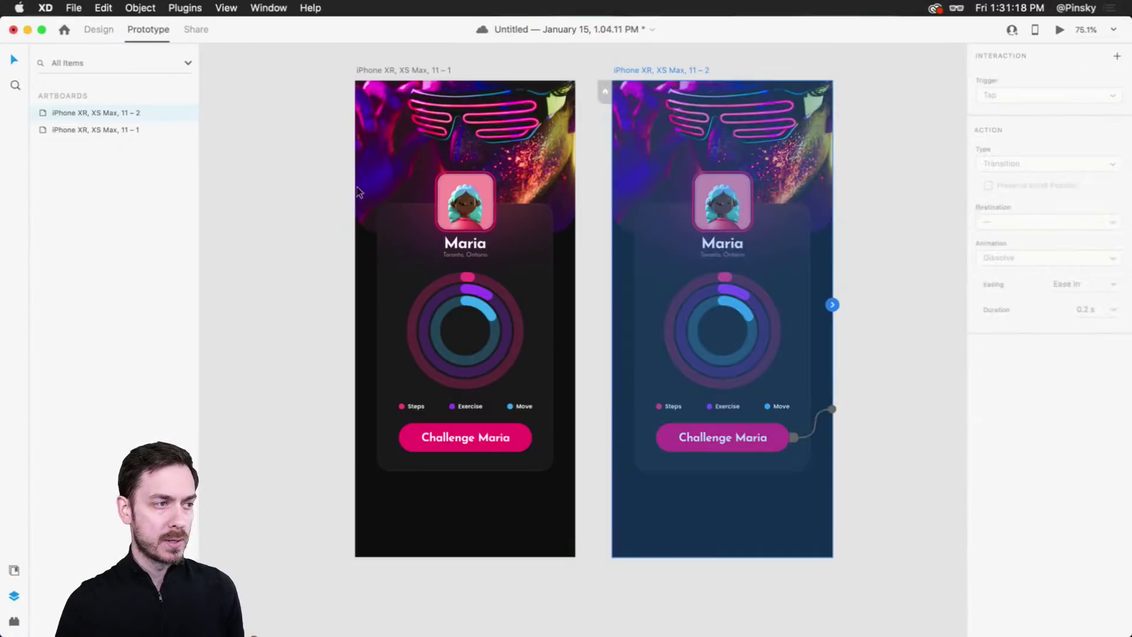
pyautogui.click(499, 314)
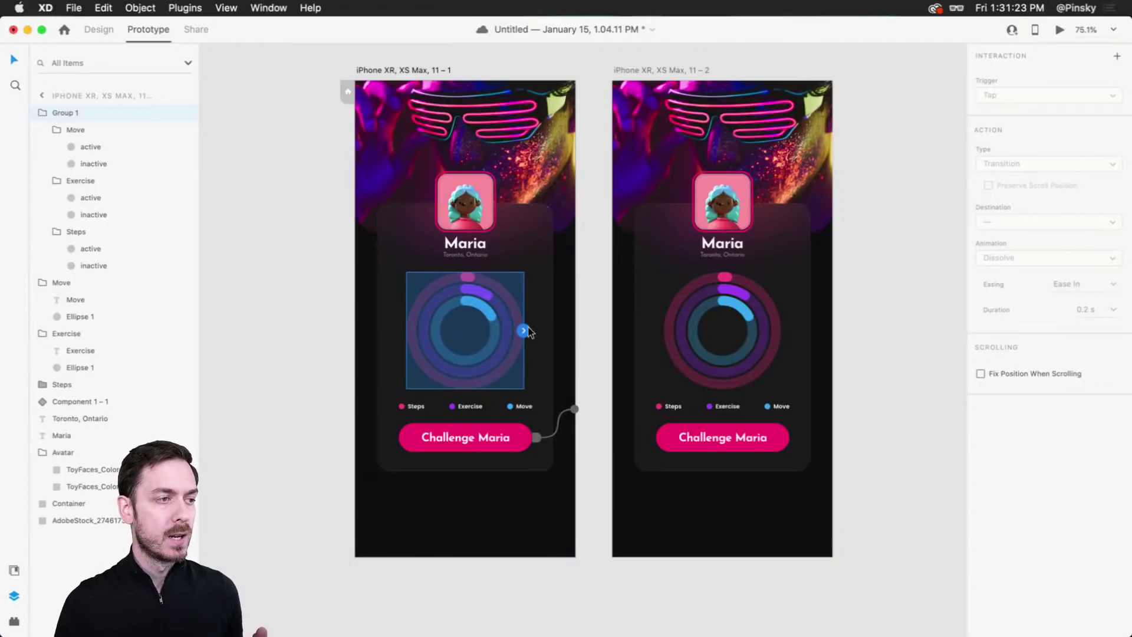
pyautogui.moveTo(523, 331); pyautogui.dragTo(686, 279)
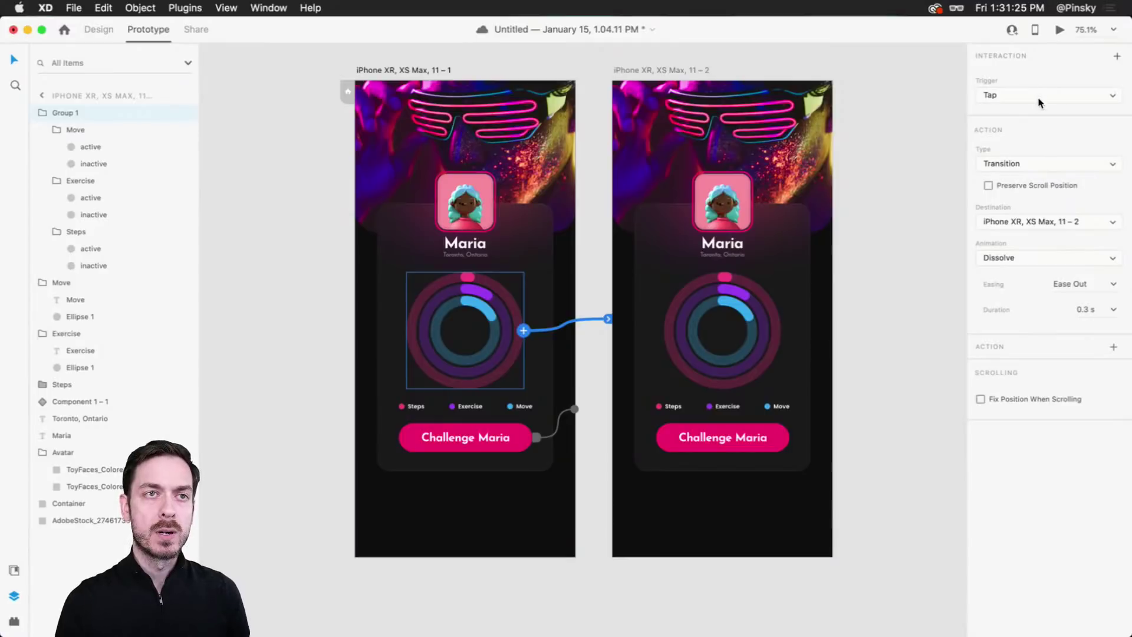
# Step: Set the ring interaction's action type to Auto-Animate with Ease In-Out easing
pyautogui.click(1019, 159)
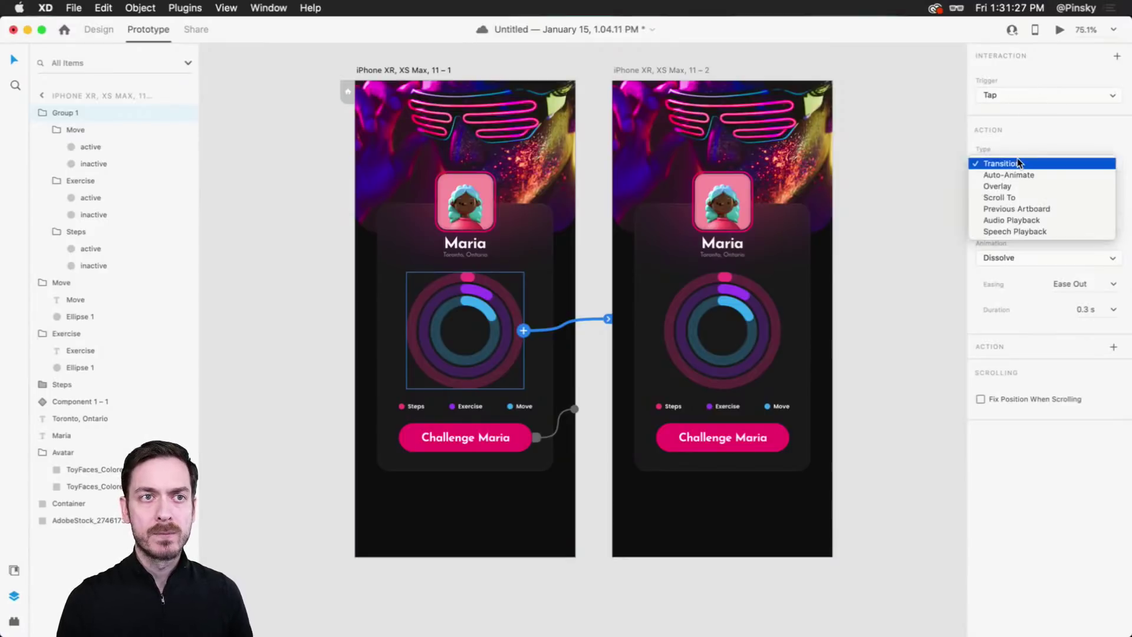
pyautogui.click(1024, 173)
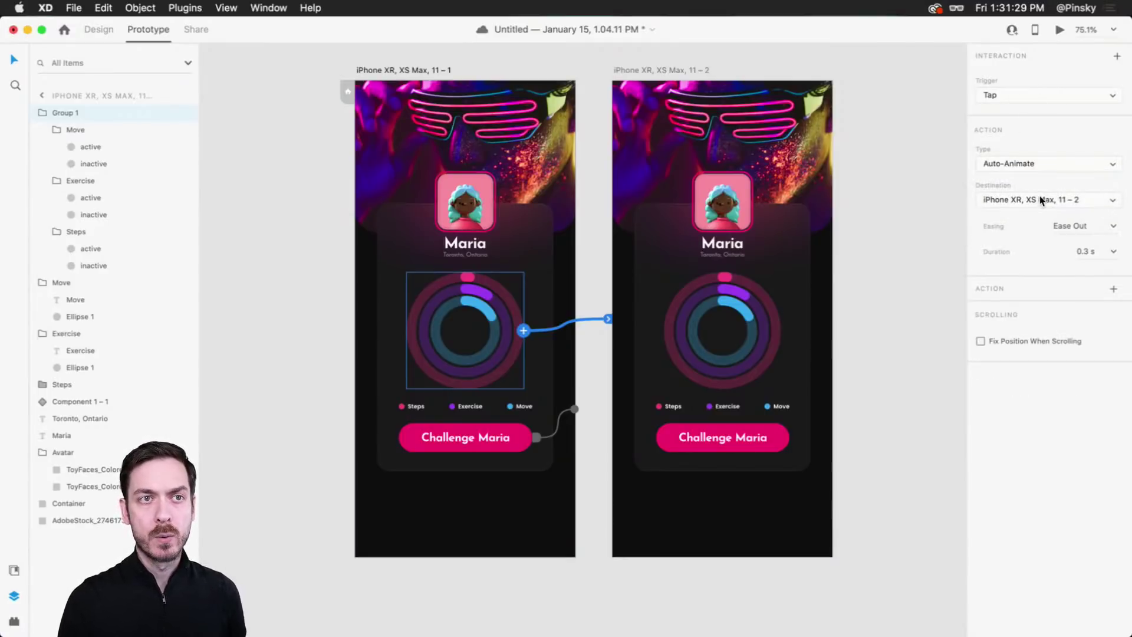
pyautogui.click(1103, 226)
pyautogui.click(1105, 281)
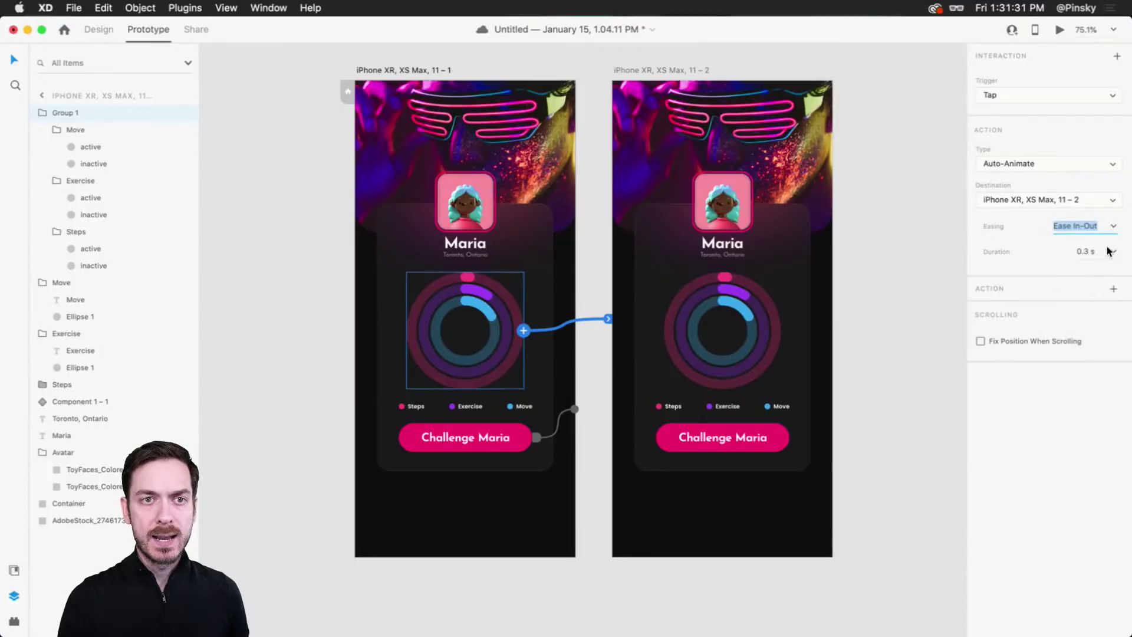
# Step: Set the duration of the ring group's Auto-Animate tap interaction to 4 s, keeping Ease In-Out easing
pyautogui.press('Tab')
pyautogui.write('4')
pyautogui.press('Tab')
pyautogui.press('space')
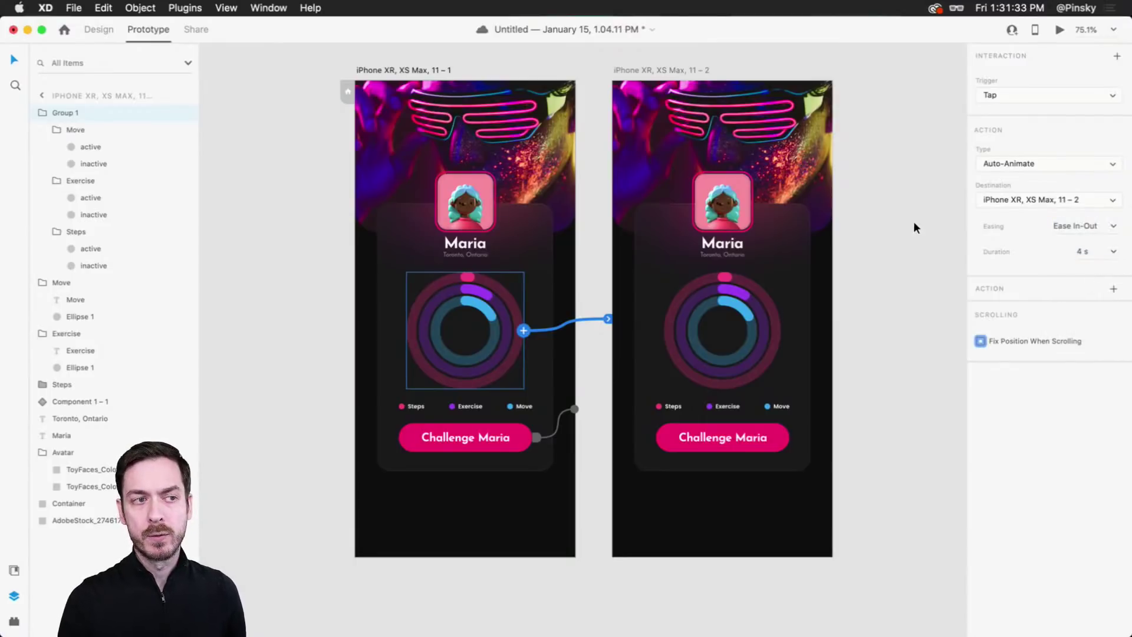
# Step: Preview the prototype from the first artboard, shift the preview window aside and close it
pyautogui.click(1061, 31)
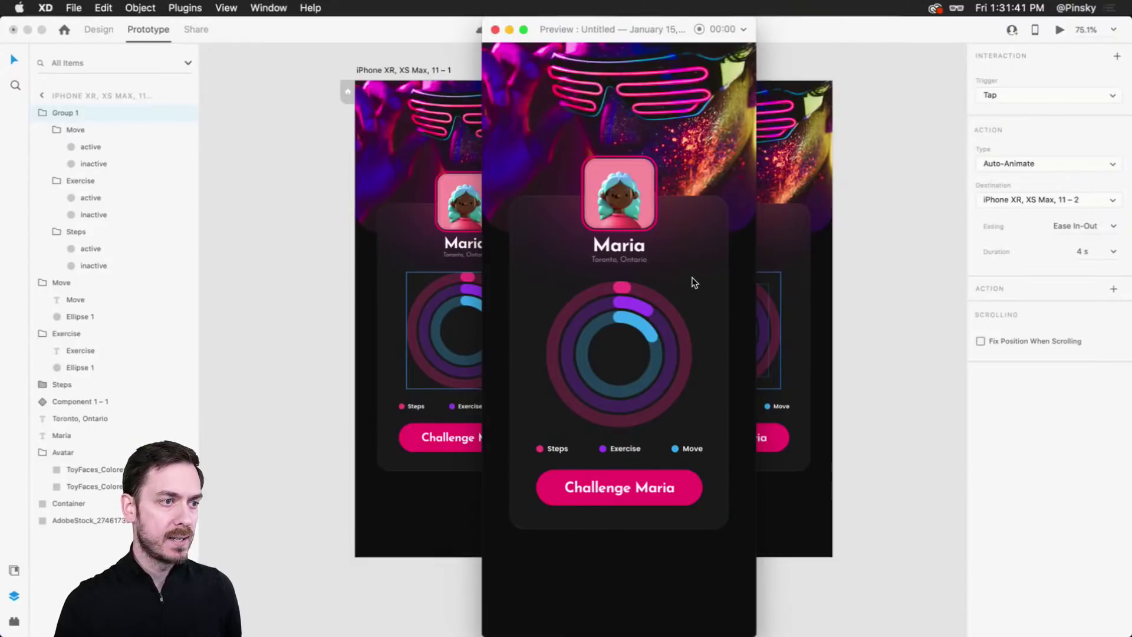
pyautogui.moveTo(608, 30); pyautogui.dragTo(638, 30)
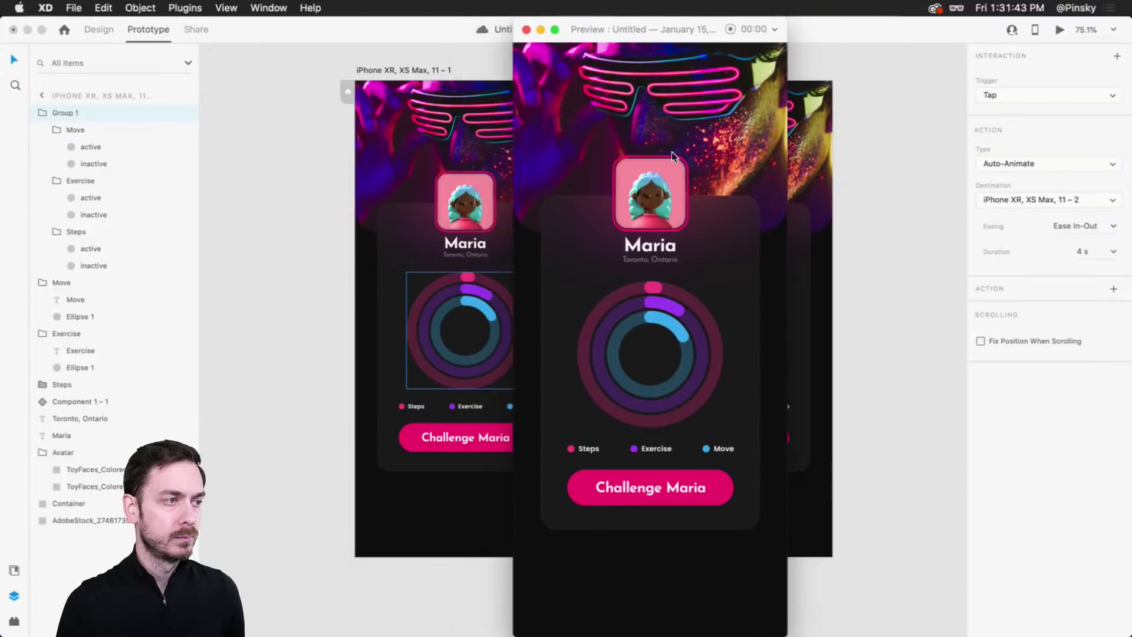
pyautogui.press('super+w')
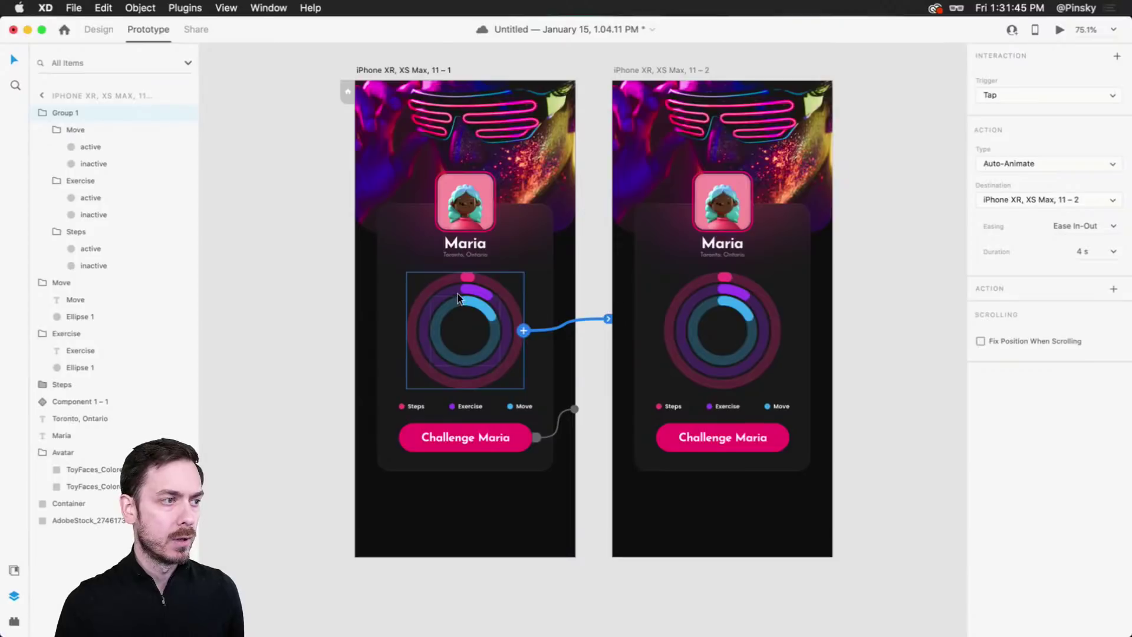
# Step: On the second artboard, set the border dash of the Move ring's active ellipse to 350
pyautogui.press('super+1')
pyautogui.click(742, 295)
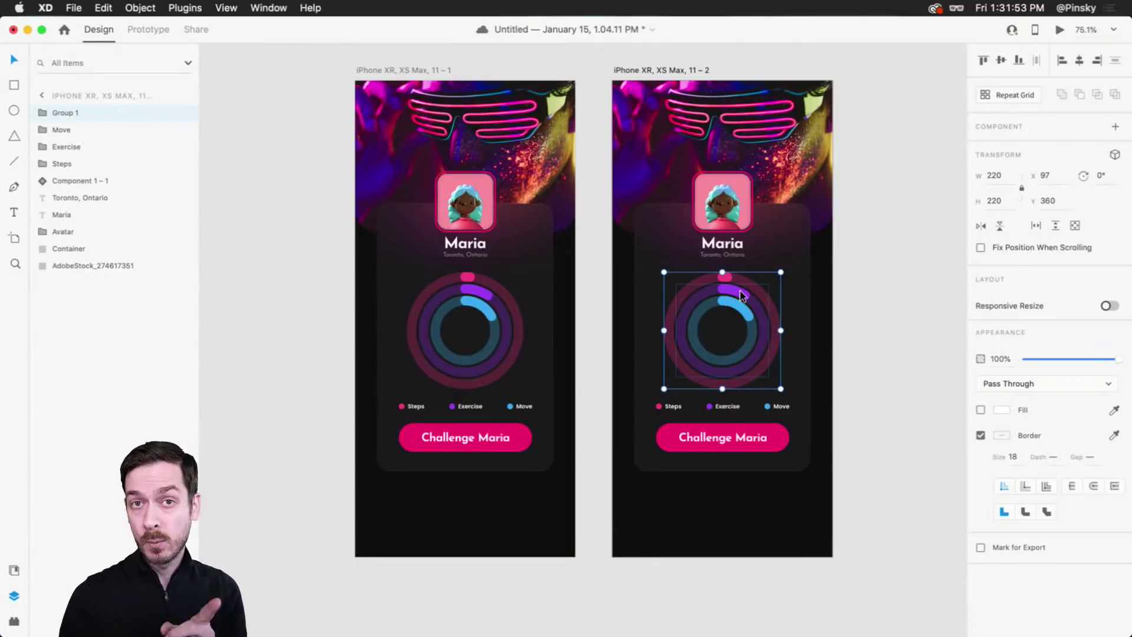
pyautogui.scroll(5, 791, 327)
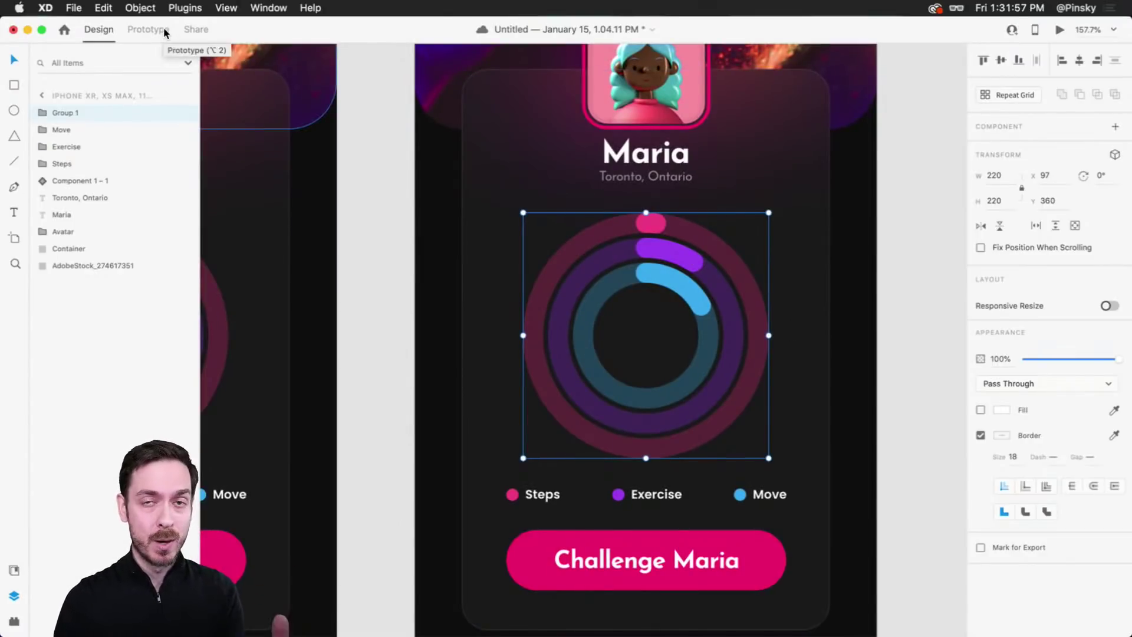
pyautogui.keyDown('super'); pyautogui.click(692, 286); pyautogui.keyUp('super')
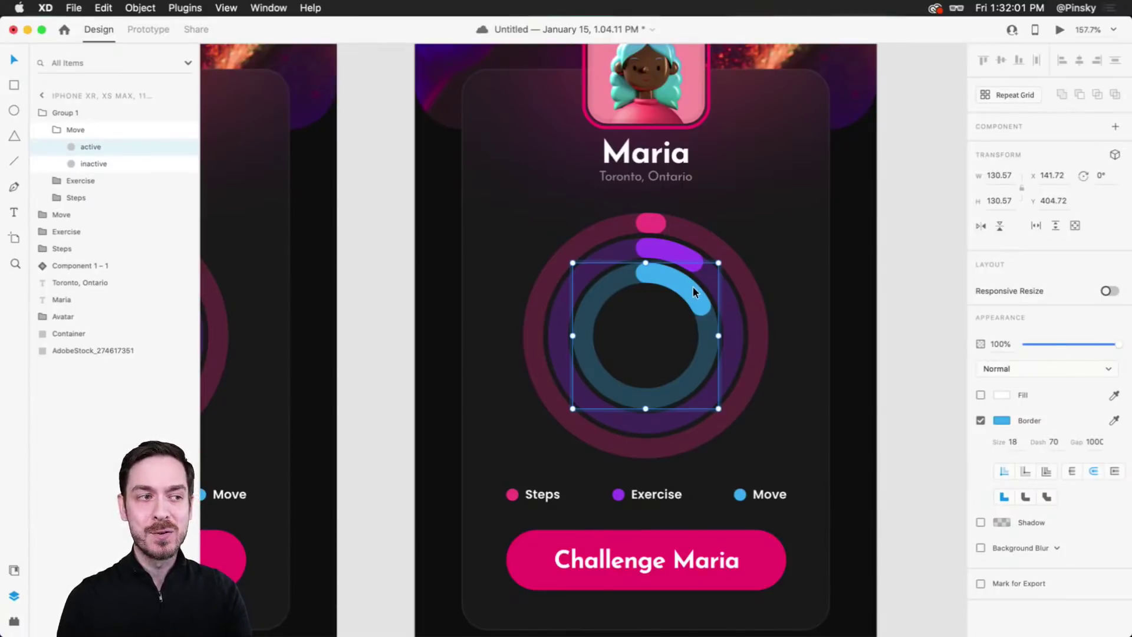
pyautogui.click(1058, 444)
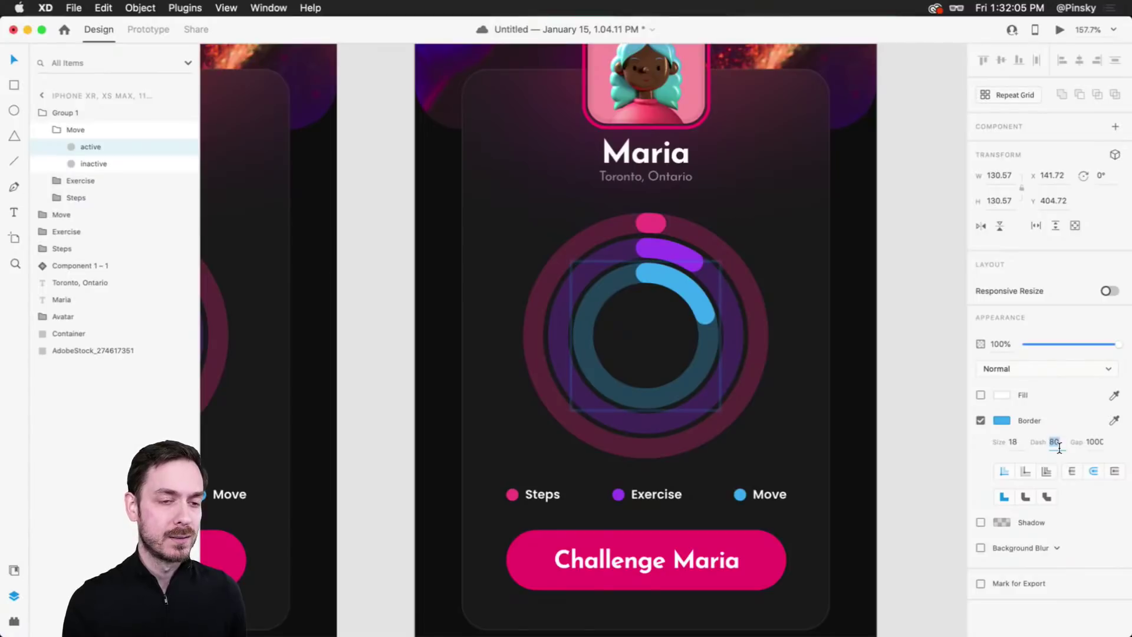
pyautogui.hotkey('shift', 'Up')
pyautogui.hotkey('shift', 'Up')
pyautogui.hotkey('shift', 'Up')
pyautogui.hotkey('shift', 'Up')
pyautogui.hotkey('shift', 'Up')
pyautogui.hotkey('shift', 'Up')
pyautogui.hotkey('shift', 'Up')
pyautogui.hotkey('shift', 'Up')
pyautogui.hotkey('shift', 'Up')
pyautogui.hotkey('shift', 'Up')
pyautogui.hotkey('shift', 'Up')
pyautogui.hotkey('shift', 'Up')
pyautogui.hotkey('shift', 'Up')
pyautogui.hotkey('shift', 'Up')
pyautogui.hotkey('shift', 'Up')
pyautogui.hotkey('shift', 'Up')
pyautogui.hotkey('shift', 'Up')
pyautogui.hotkey('shift', 'Up')
pyautogui.hotkey('shift', 'Up')
pyautogui.hotkey('shift', 'Up')
pyautogui.hotkey('shift', 'Up')
pyautogui.hotkey('shift', 'Up')
pyautogui.hotkey('shift', 'Up')
pyautogui.hotkey('shift', 'Up')
pyautogui.hotkey('shift', 'Up')
pyautogui.hotkey('shift', 'Up')
pyautogui.hotkey('shift', 'Up')
pyautogui.hotkey('shift', 'Up')
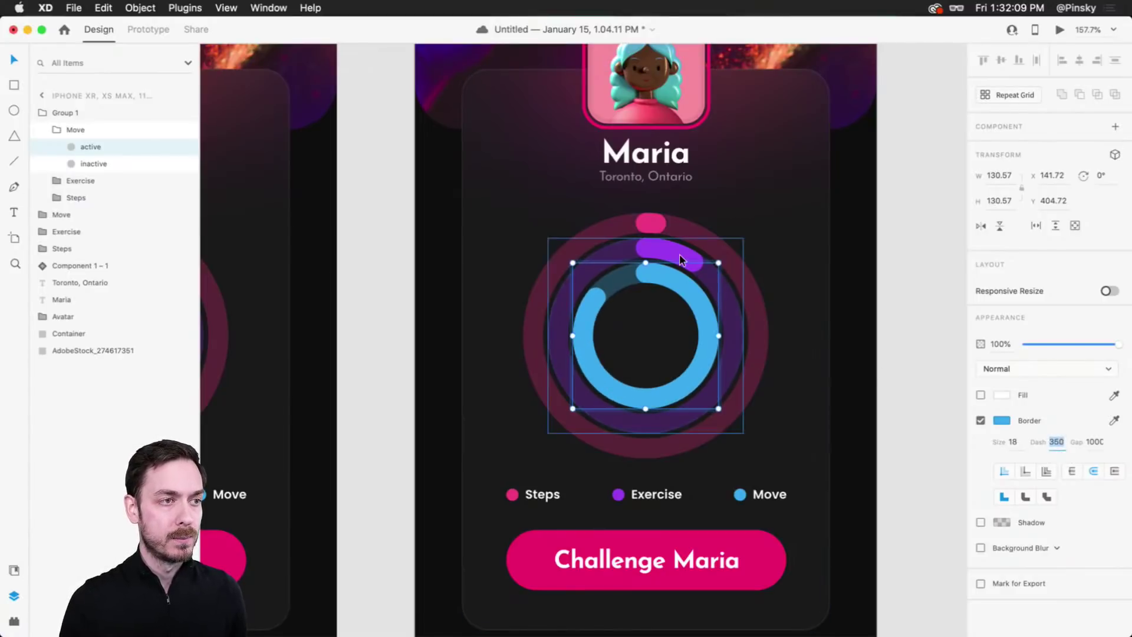
# Step: Set the border dash of the Exercise ring's active ellipse on the second artboard to 310
pyautogui.click(679, 253)
pyautogui.doubleClick(678, 251)
pyautogui.click(1053, 444)
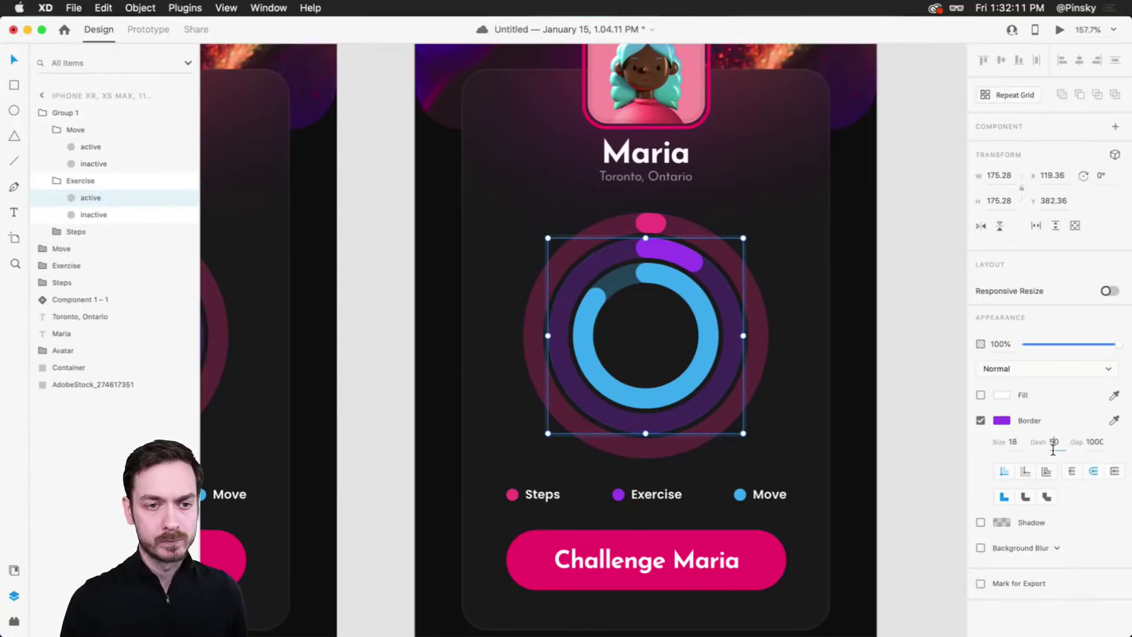
pyautogui.hotkey('shift', 'Up')
pyautogui.hotkey('shift', 'Up')
pyautogui.hotkey('shift', 'Up')
pyautogui.hotkey('shift', 'Up')
pyautogui.hotkey('shift', 'Up')
pyautogui.hotkey('shift', 'Up')
pyautogui.hotkey('shift', 'Up')
pyautogui.hotkey('shift', 'Up')
pyautogui.hotkey('shift', 'Up')
pyautogui.hotkey('shift', 'Up')
pyautogui.hotkey('shift', 'Up')
pyautogui.hotkey('shift', 'Up')
pyautogui.hotkey('shift', 'Up')
pyautogui.hotkey('shift', 'Up')
pyautogui.hotkey('shift', 'Up')
pyautogui.hotkey('shift', 'Up')
pyautogui.hotkey('shift', 'Up')
pyautogui.hotkey('shift', 'Up')
pyautogui.hotkey('shift', 'Up')
pyautogui.hotkey('shift', 'Up')
pyautogui.hotkey('shift', 'Up')
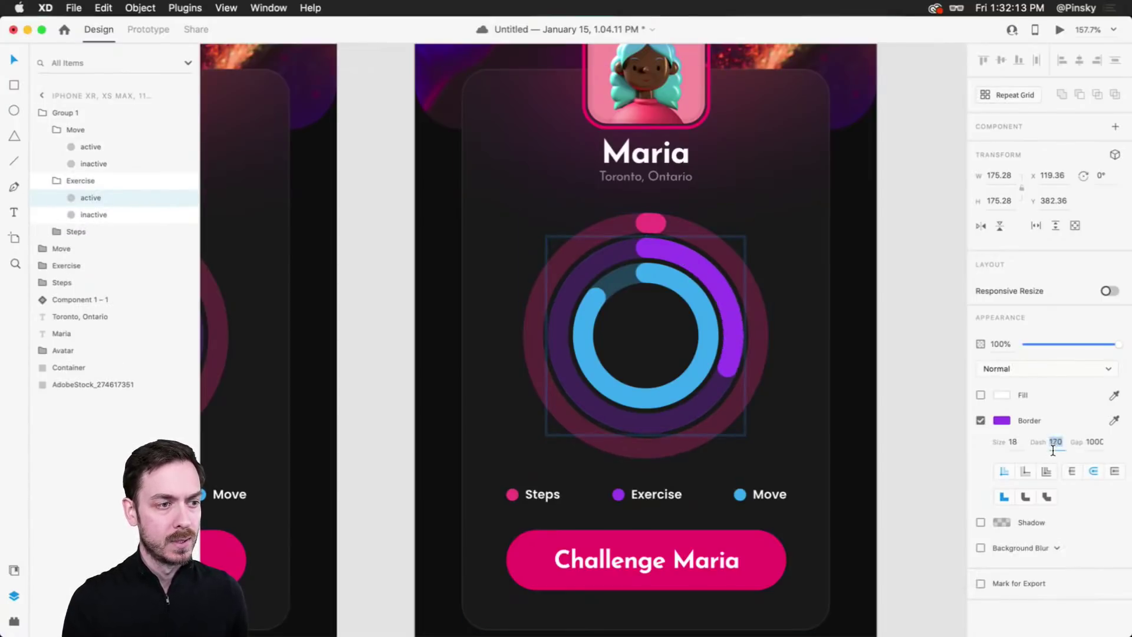
pyautogui.hotkey('shift', 'Up')
pyautogui.hotkey('shift', 'Up')
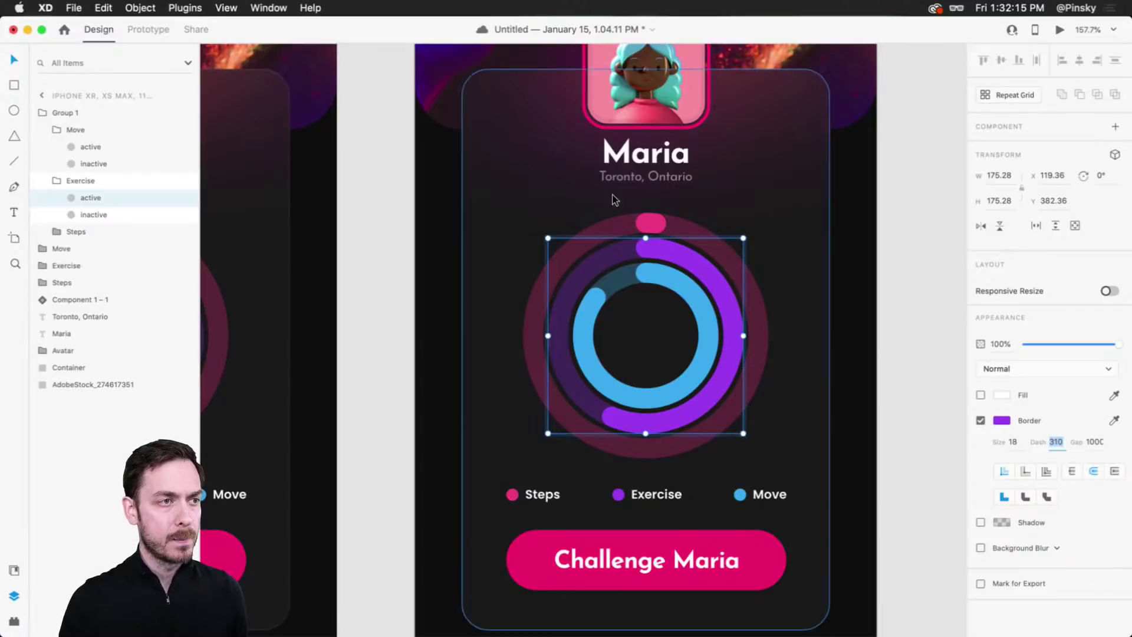
# Step: Set the border dash of the Steps ring's active ellipse on the second artboard to 310
pyautogui.doubleClick(649, 222)
pyautogui.click(1053, 444)
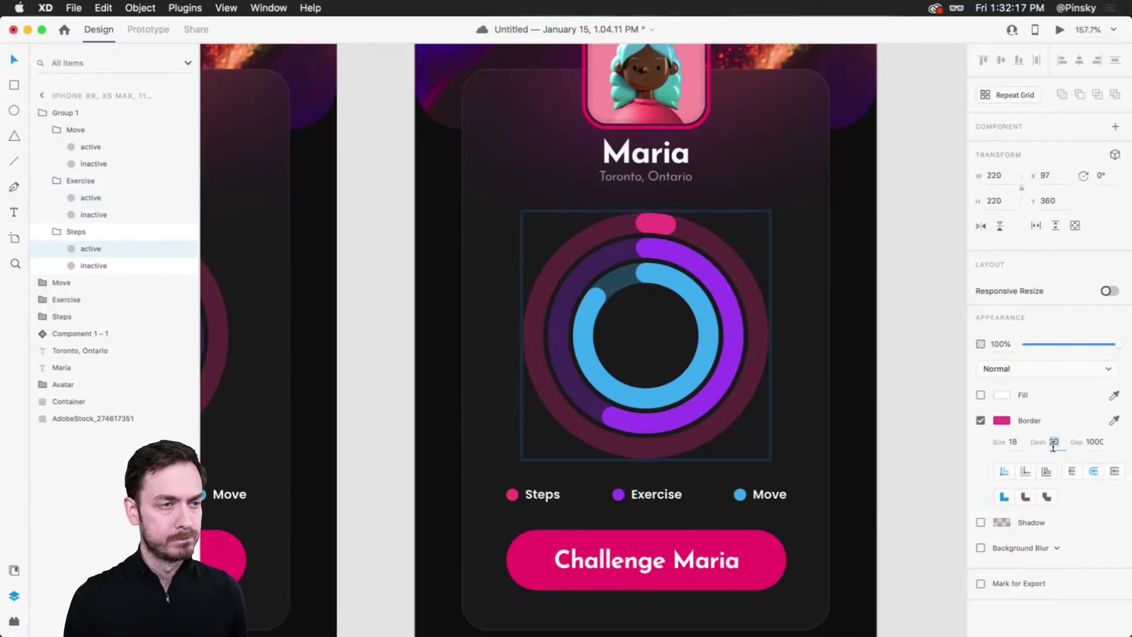
pyautogui.hotkey('shift', 'Up')
pyautogui.hotkey('shift', 'Up')
pyautogui.hotkey('shift', 'Up')
pyautogui.hotkey('shift', 'Up')
pyautogui.hotkey('shift', 'Up')
pyautogui.hotkey('shift', 'Up')
pyautogui.hotkey('shift', 'Up')
pyautogui.hotkey('shift', 'Up')
pyautogui.hotkey('shift', 'Up')
pyautogui.hotkey('shift', 'Up')
pyautogui.hotkey('shift', 'Up')
pyautogui.hotkey('shift', 'Up')
pyautogui.hotkey('shift', 'Up')
pyautogui.hotkey('shift', 'Up')
pyautogui.hotkey('shift', 'Up')
pyautogui.hotkey('shift', 'Up')
pyautogui.hotkey('shift', 'Up')
pyautogui.hotkey('shift', 'Up')
pyautogui.hotkey('shift', 'Up')
pyautogui.hotkey('shift', 'Up')
pyautogui.hotkey('shift', 'Up')
pyautogui.hotkey('shift', 'Up')
pyautogui.hotkey('shift', 'Up')
pyautogui.hotkey('shift', 'Up')
pyautogui.hotkey('shift', 'Up')
pyautogui.hotkey('shift', 'Up')
pyautogui.hotkey('shift', 'Up')
pyautogui.hotkey('shift', 'Up')
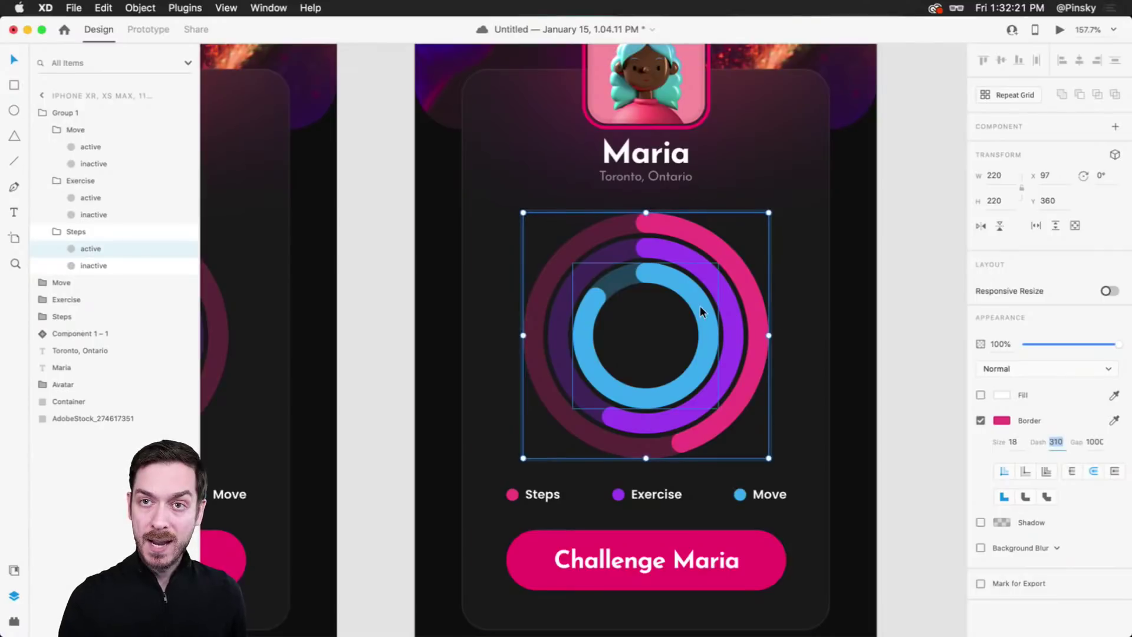
# Step: Preview the ring animation from the first artboard, then close the preview
pyautogui.hscroll(-3, 700, 305)
pyautogui.click(403, 267)
pyautogui.click(1060, 29)
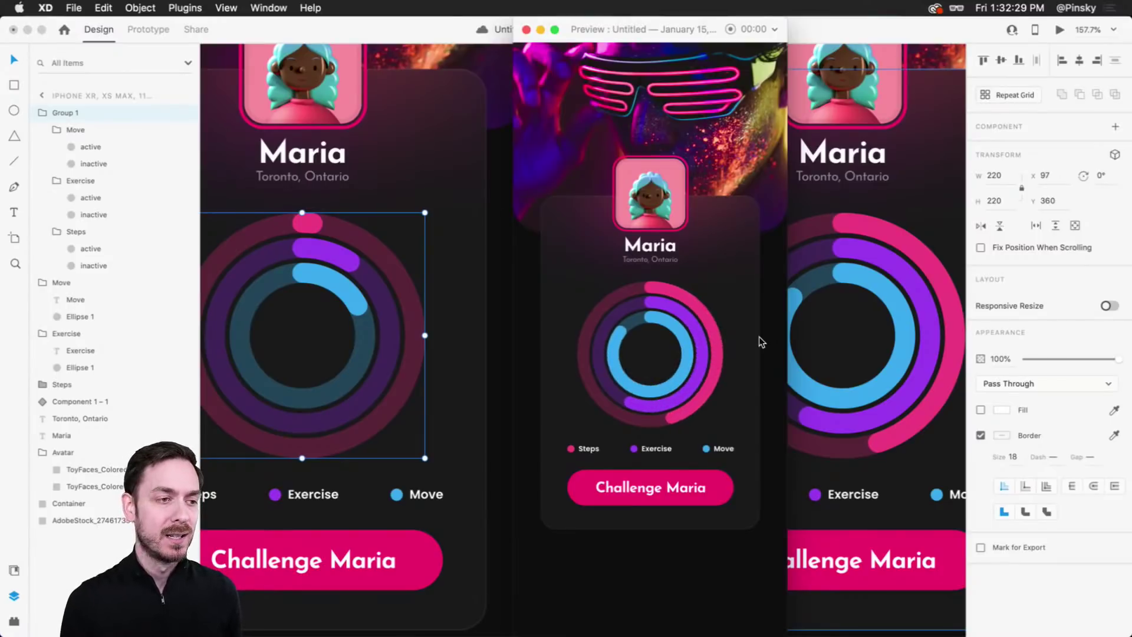
pyautogui.press('super+w')
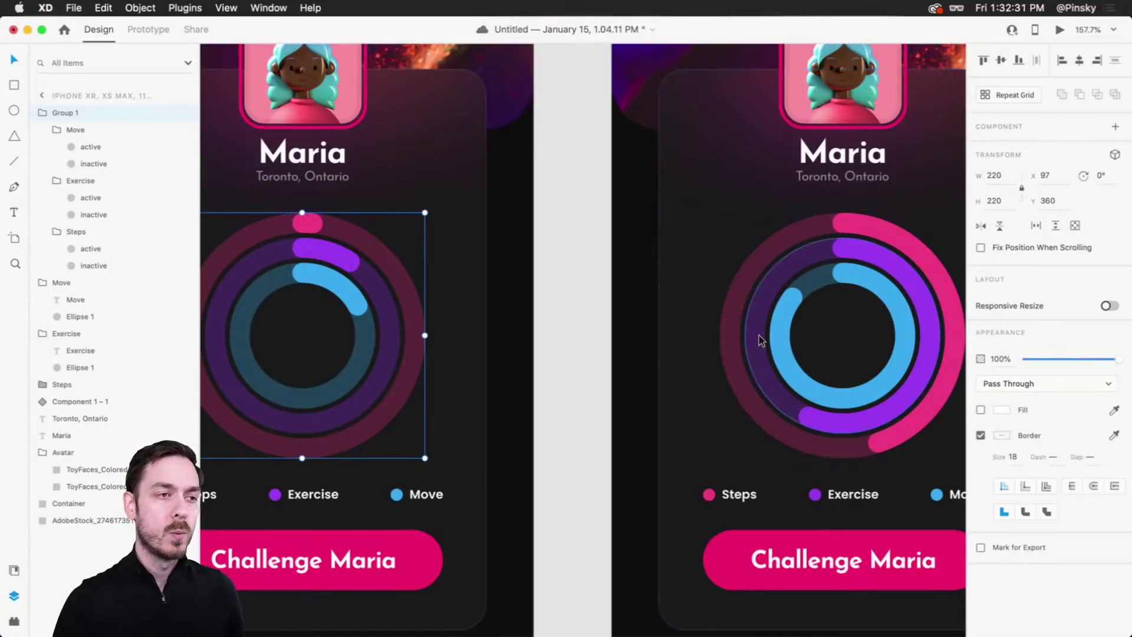
# Step: Delete the second artboard, iPhone XR, XS Max, 11 – 2
pyautogui.press('super+0')
pyautogui.click(730, 79)
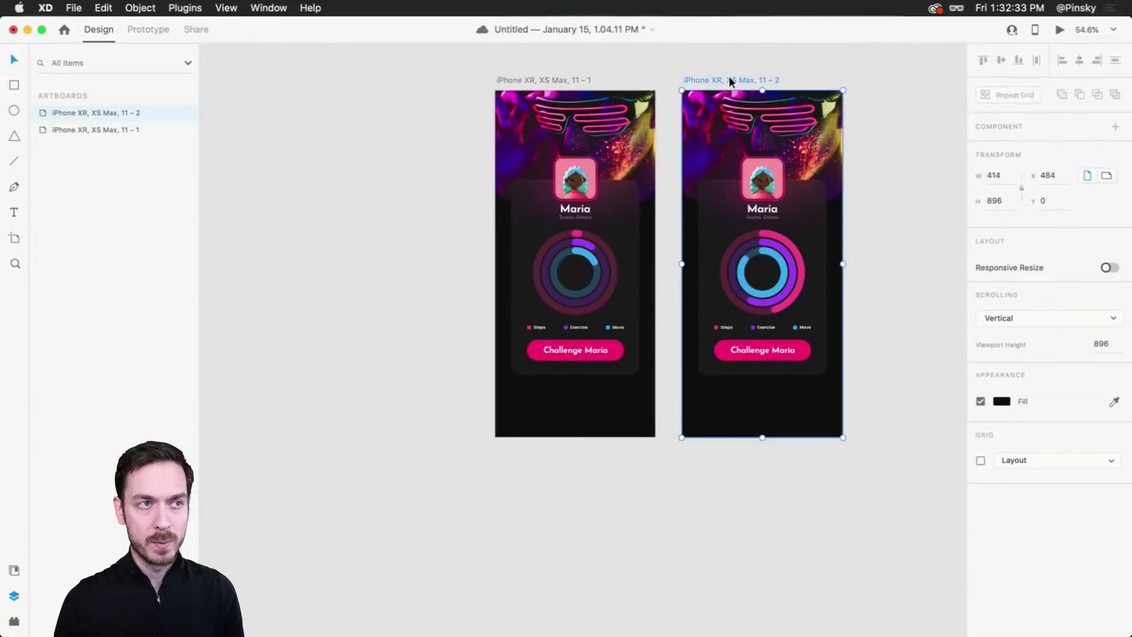
pyautogui.press('Delete')
# Step: On the remaining artboard, set the border dash of the Move ring's active ellipse to 550
pyautogui.scroll(5, 564, 263)
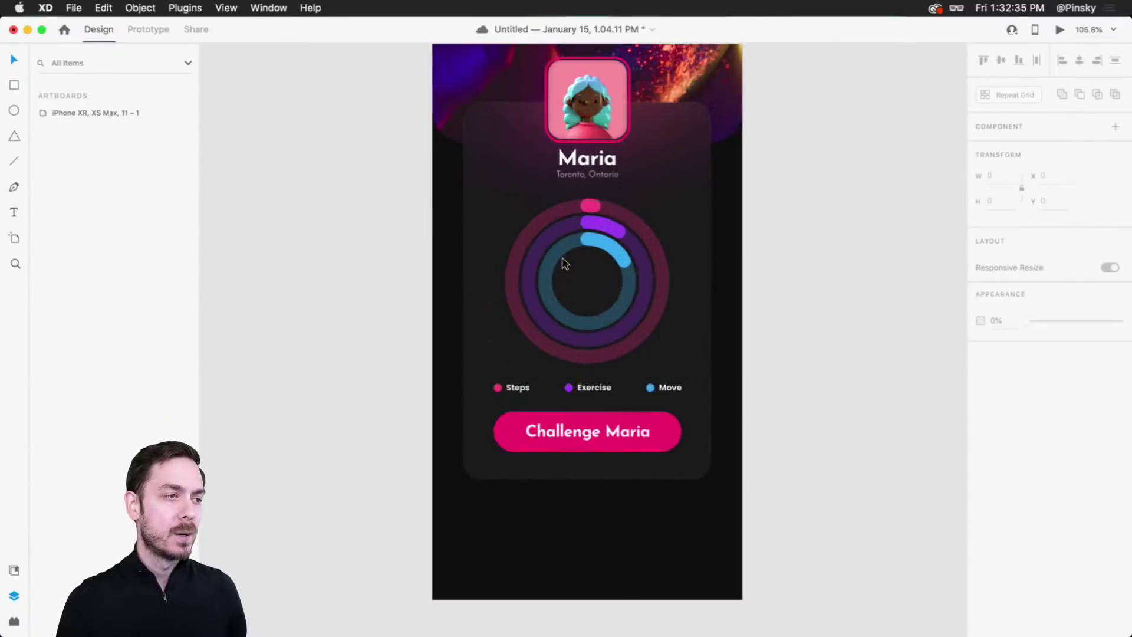
pyautogui.scroll(5, 564, 263)
pyautogui.click(148, 31)
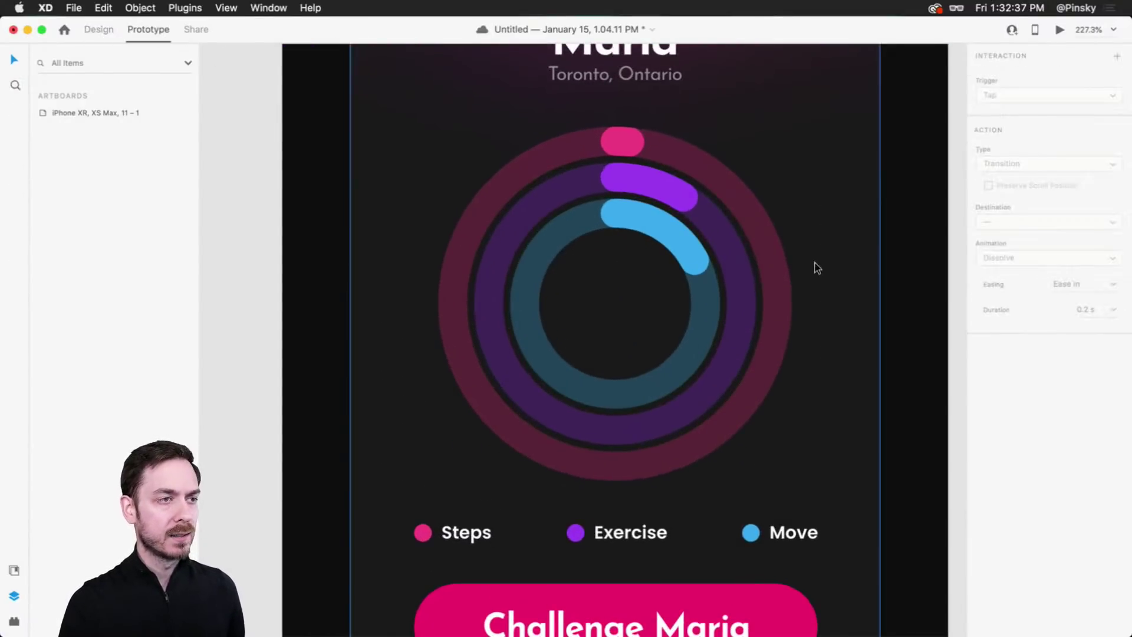
pyautogui.doubleClick(648, 222)
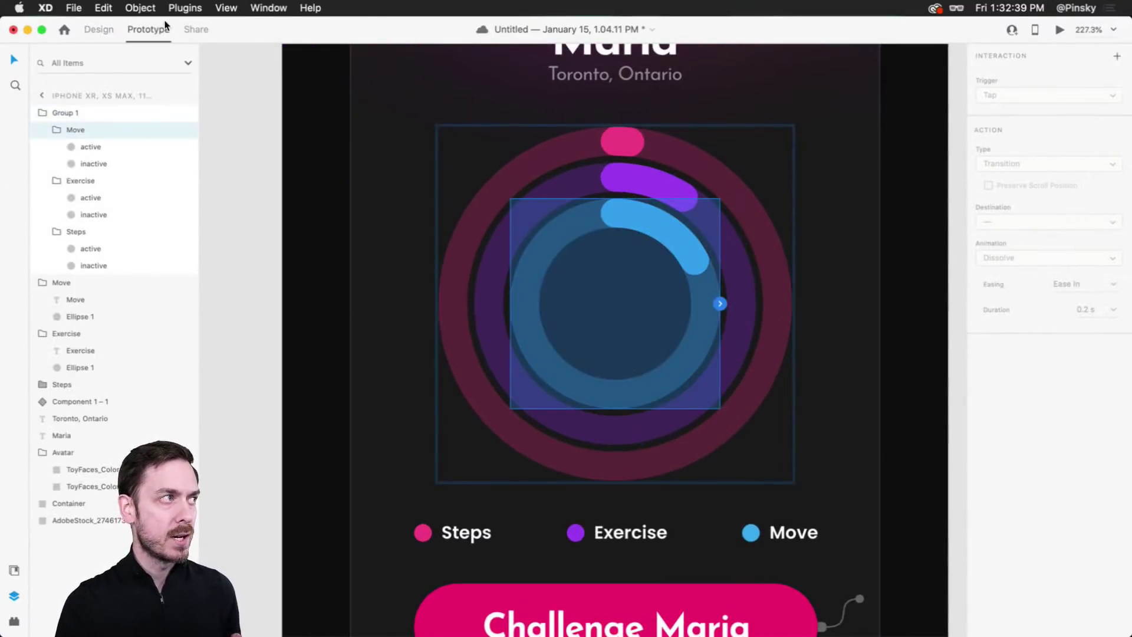
pyautogui.hotkey('ctrl', 'Tab')
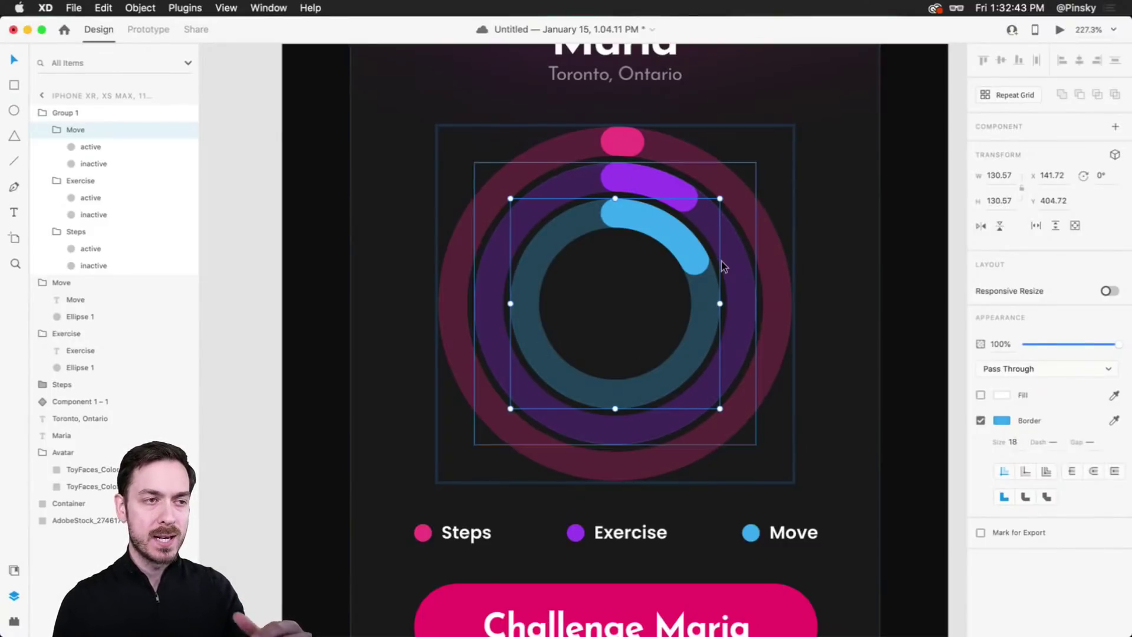
pyautogui.doubleClick(701, 259)
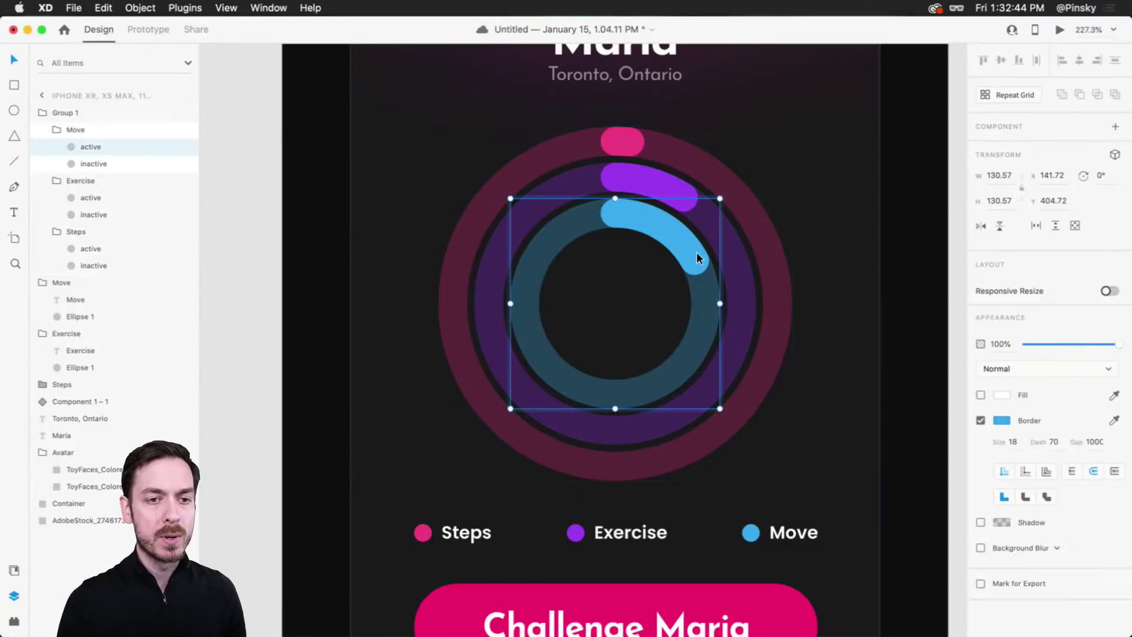
pyautogui.click(1060, 452)
pyautogui.hotkey('shift', 'Up')
pyautogui.hotkey('shift', 'Up')
pyautogui.hotkey('shift', 'Up')
pyautogui.hotkey('shift', 'Up')
pyautogui.hotkey('shift', 'Up')
pyautogui.hotkey('shift', 'Up')
pyautogui.hotkey('shift', 'Up')
pyautogui.hotkey('shift', 'Up')
pyautogui.hotkey('shift', 'Up')
pyautogui.hotkey('shift', 'Up')
pyautogui.hotkey('shift', 'Up')
pyautogui.hotkey('shift', 'Up')
pyautogui.hotkey('shift', 'Up')
pyautogui.hotkey('shift', 'Up')
pyautogui.hotkey('shift', 'Up')
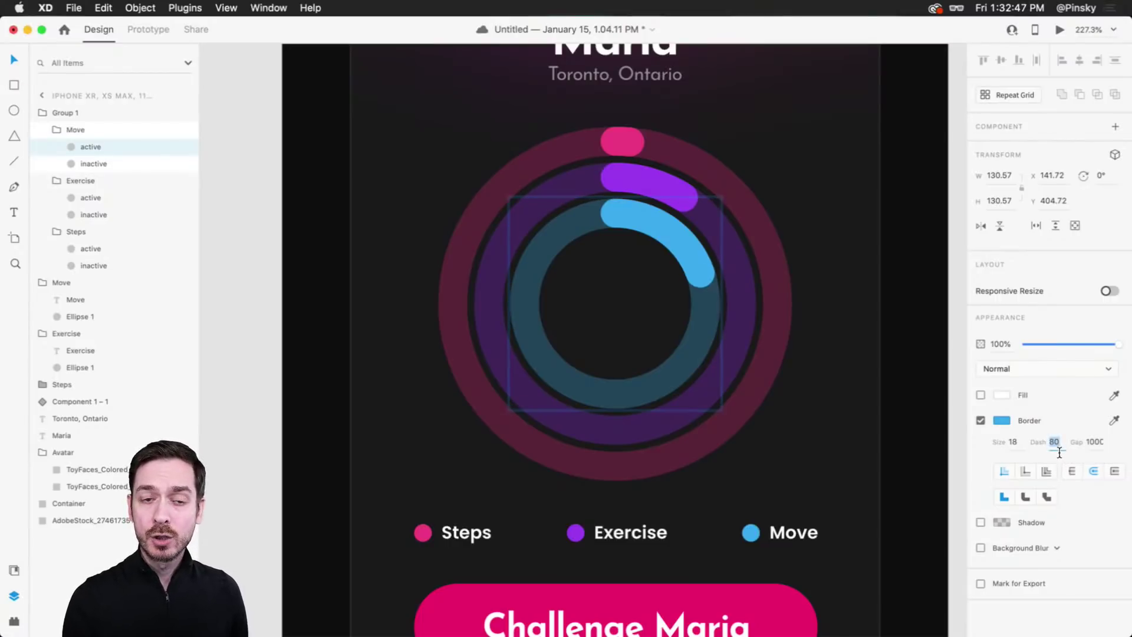
pyautogui.hotkey('shift', 'Up')
pyautogui.hotkey('shift', 'Up')
pyautogui.hotkey('shift', 'Up')
pyautogui.hotkey('shift', 'Up')
pyautogui.hotkey('shift', 'Up')
pyautogui.hotkey('shift', 'Up')
pyautogui.hotkey('shift', 'Up')
pyautogui.hotkey('shift', 'Up')
pyautogui.hotkey('shift', 'Up')
pyautogui.hotkey('shift', 'Up')
pyautogui.hotkey('shift', 'Up')
pyautogui.hotkey('shift', 'Up')
pyautogui.hotkey('shift', 'Up')
pyautogui.hotkey('shift', 'Up')
pyautogui.hotkey('shift', 'Up')
pyautogui.hotkey('shift', 'Up')
pyautogui.hotkey('shift', 'Up')
pyautogui.hotkey('shift', 'Up')
pyautogui.hotkey('shift', 'Up')
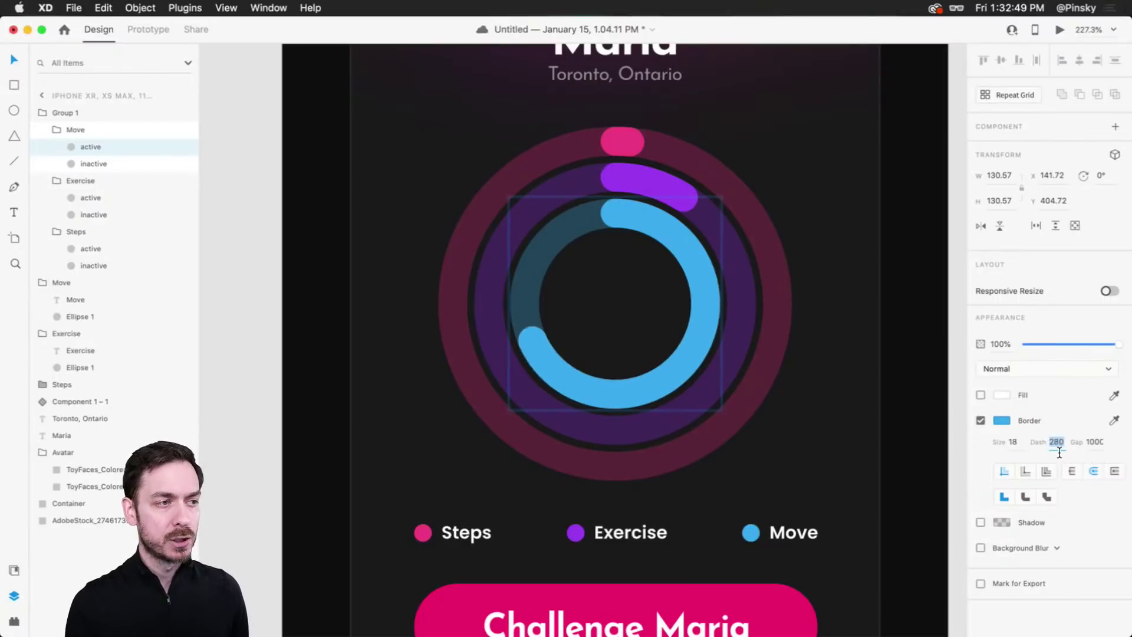
pyautogui.hotkey('shift', 'Up')
pyautogui.hotkey('shift', 'Up')
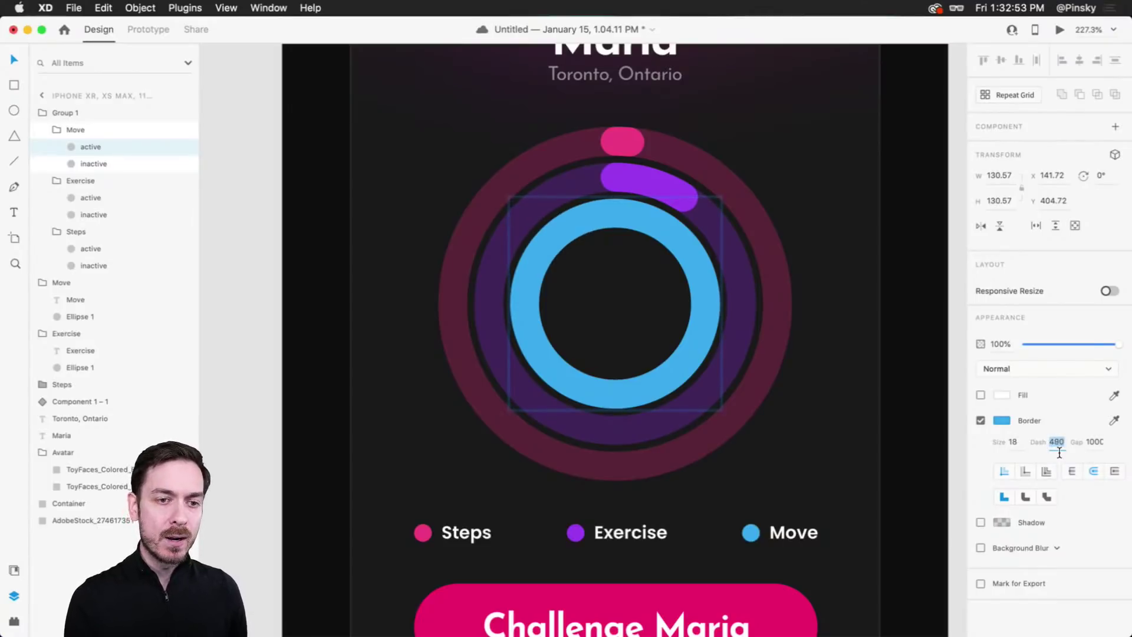
pyautogui.hotkey('shift', 'Up')
pyautogui.hotkey('shift', 'Up')
pyautogui.hotkey('shift', 'Up')
pyautogui.hotkey('shift', 'Up')
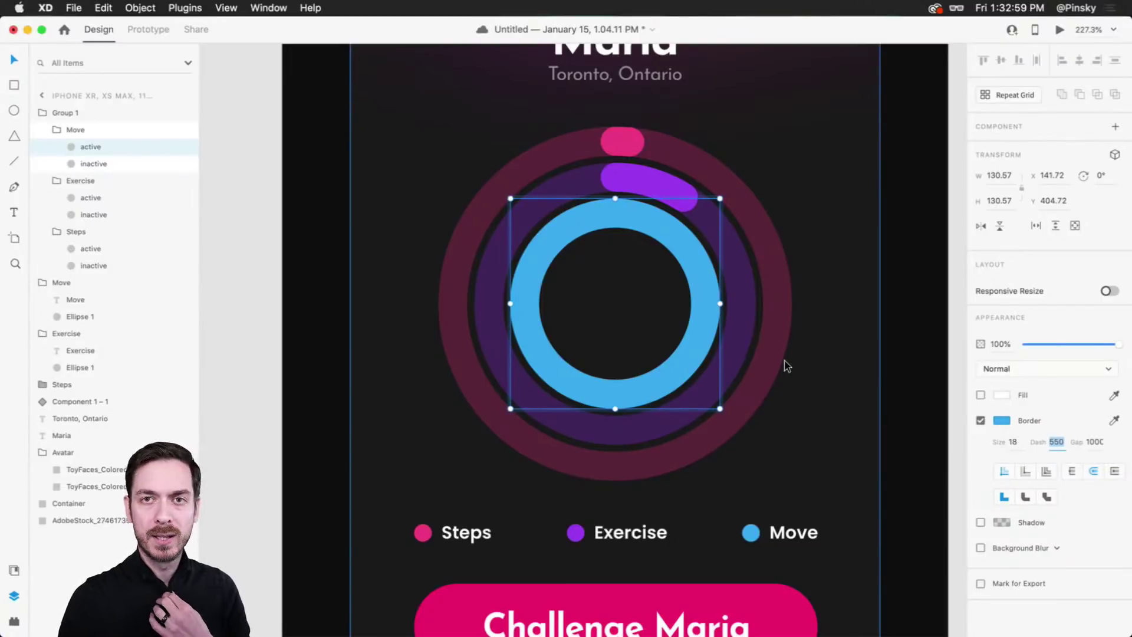
# Step: Restore the border dash of the Move ring's active ellipse to 70, leaving its shadow off
pyautogui.click(980, 522)
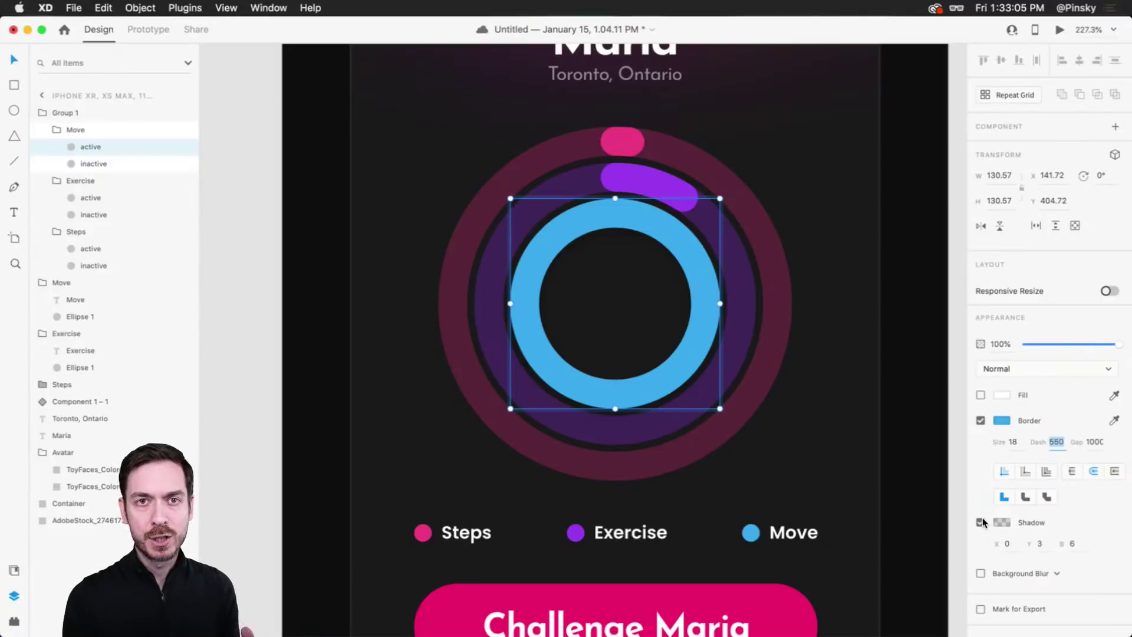
pyautogui.click(981, 523)
pyautogui.write('70')
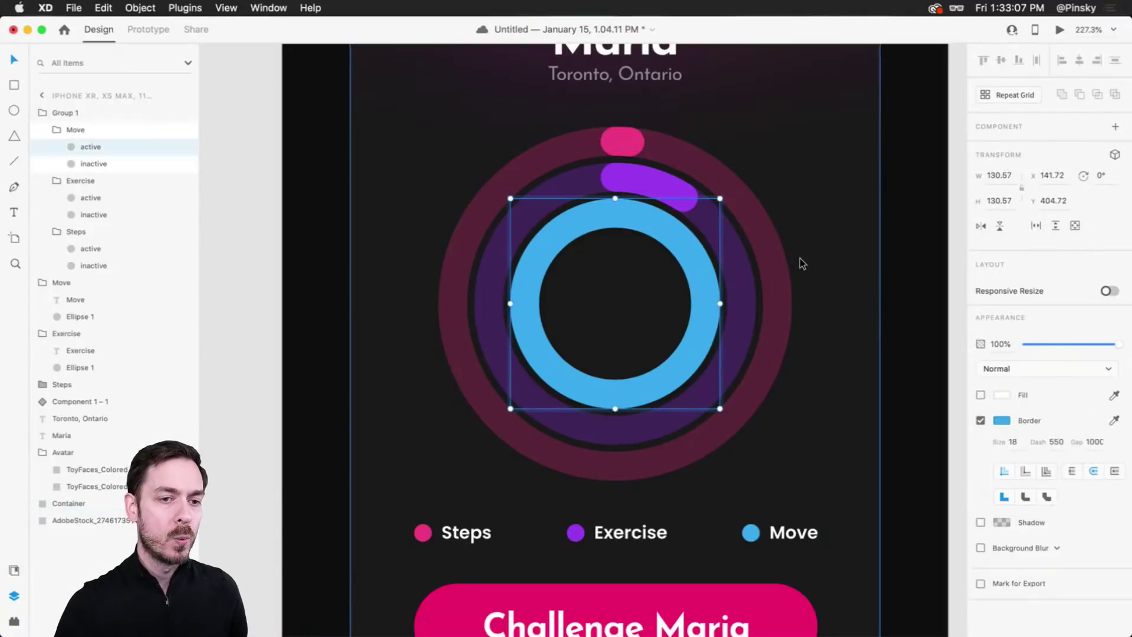
pyautogui.press('Return')
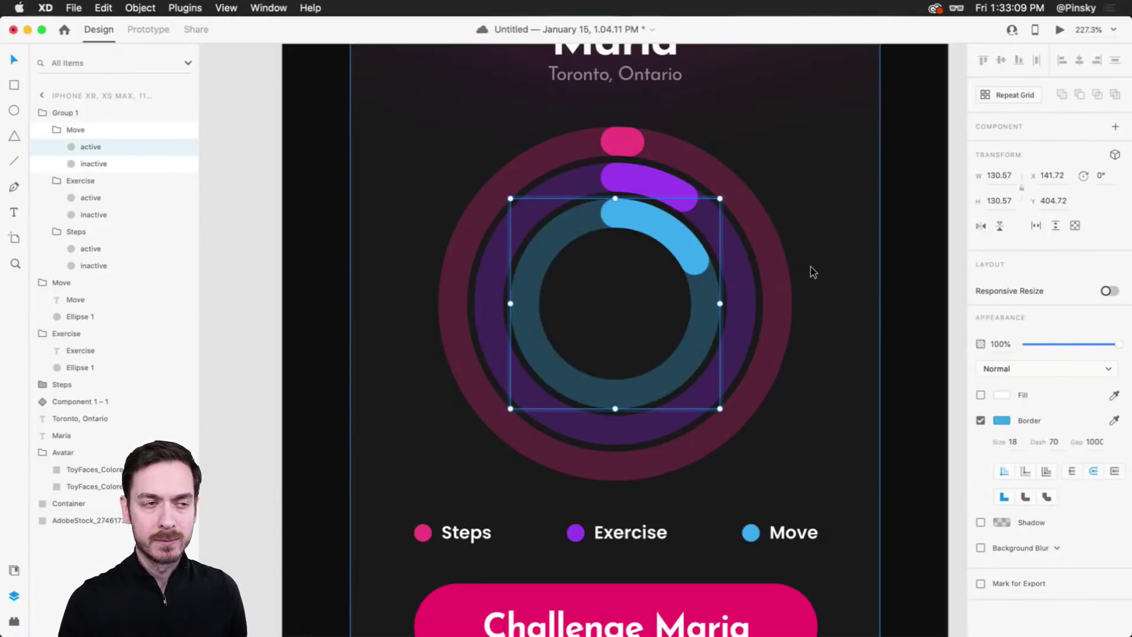
# Step: Duplicate the active ellipse inside the Move ring group twice
pyautogui.hscroll(1, 939, 262)
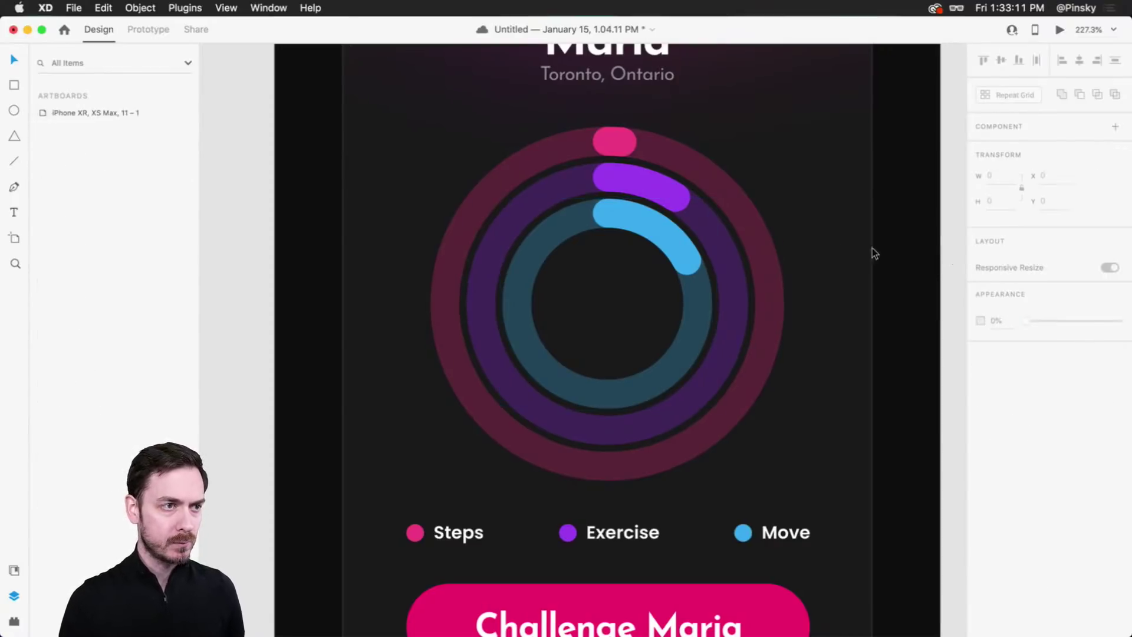
pyautogui.click(663, 236)
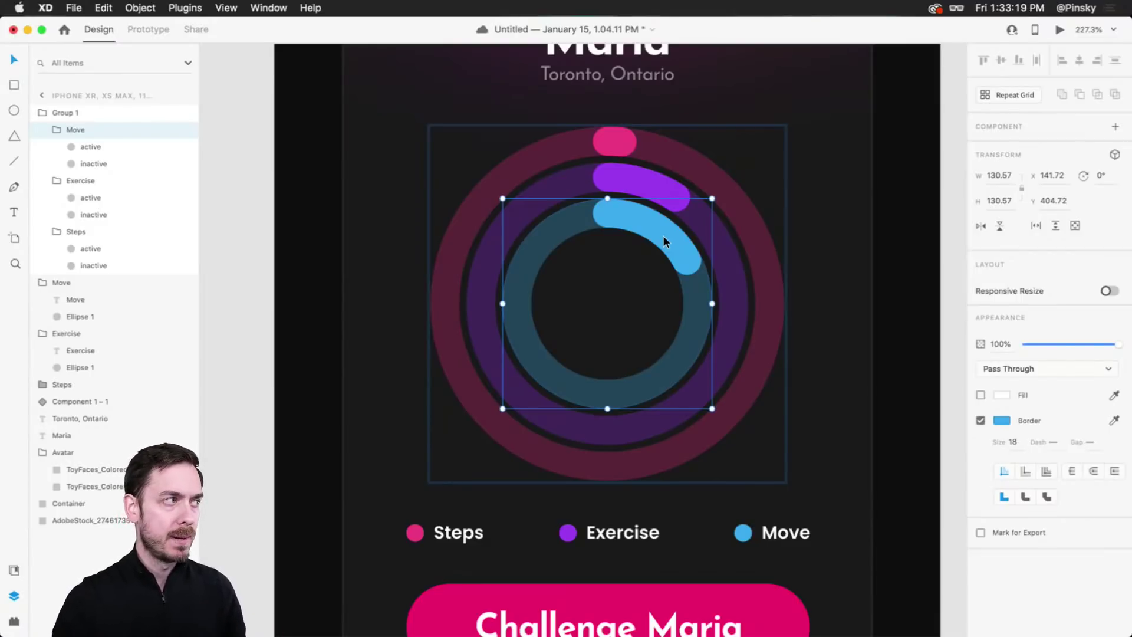
pyautogui.click(120, 164)
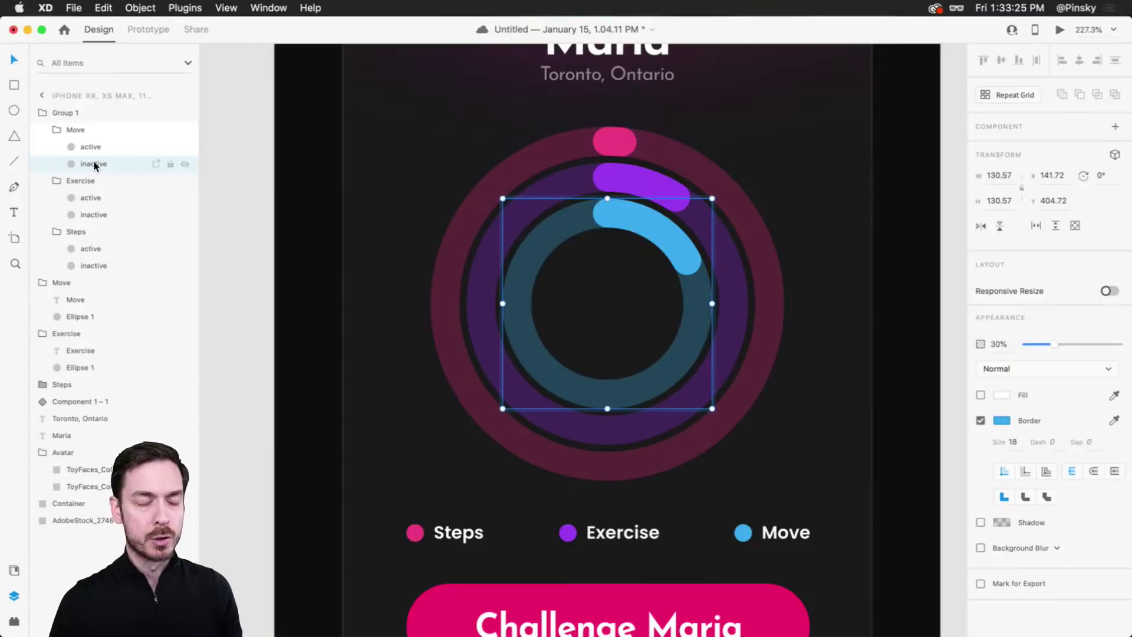
pyautogui.click(97, 149)
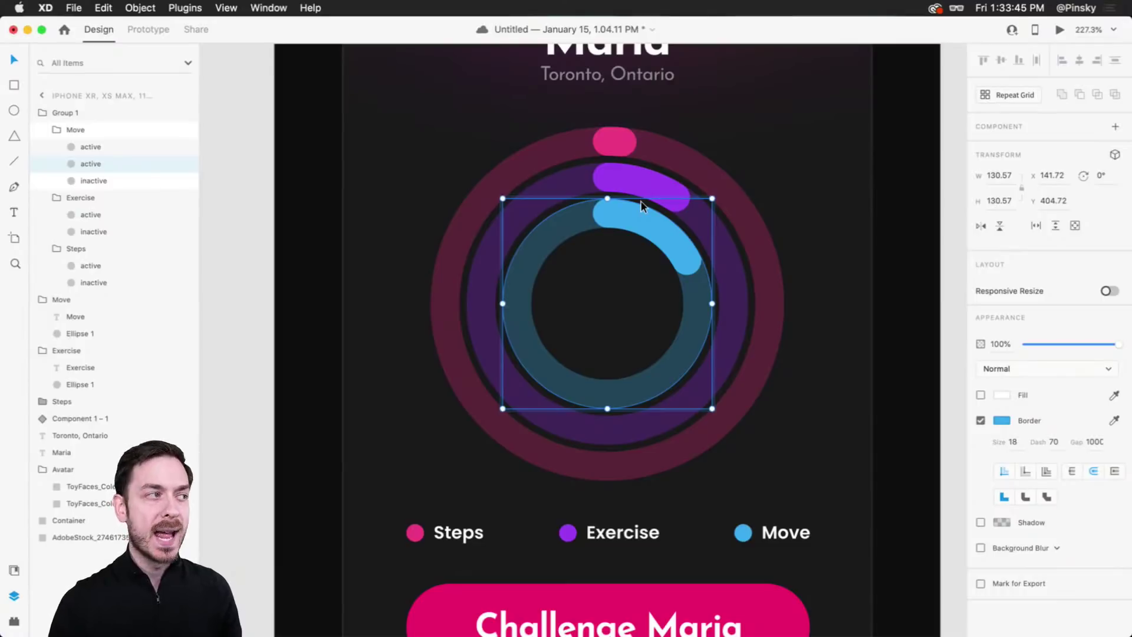
pyautogui.click(118, 146)
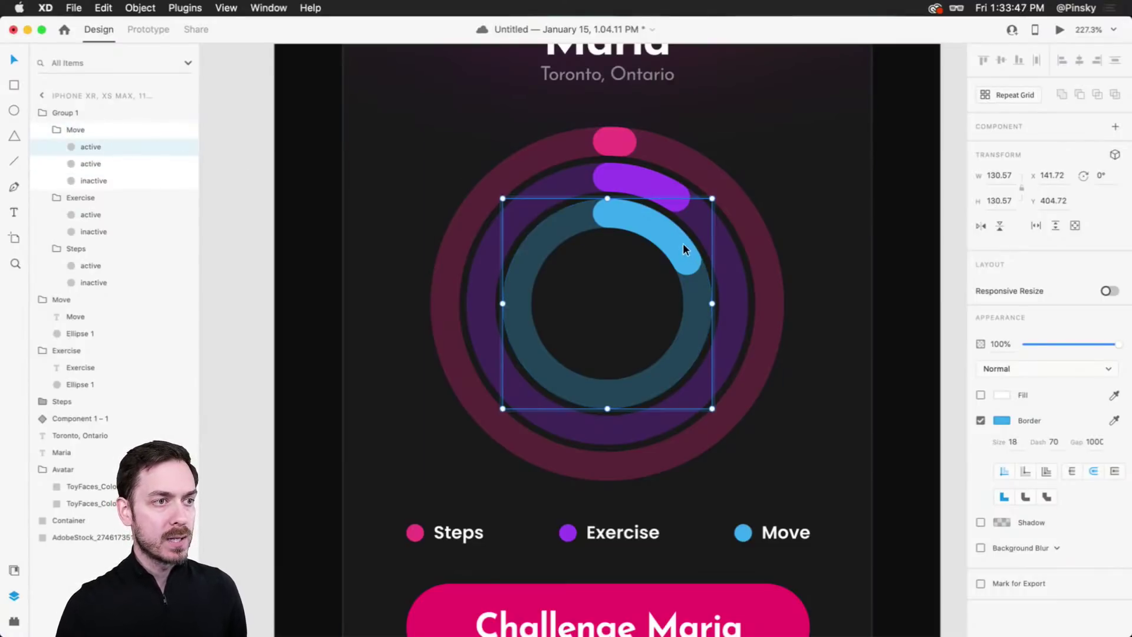
pyautogui.press('super+d')
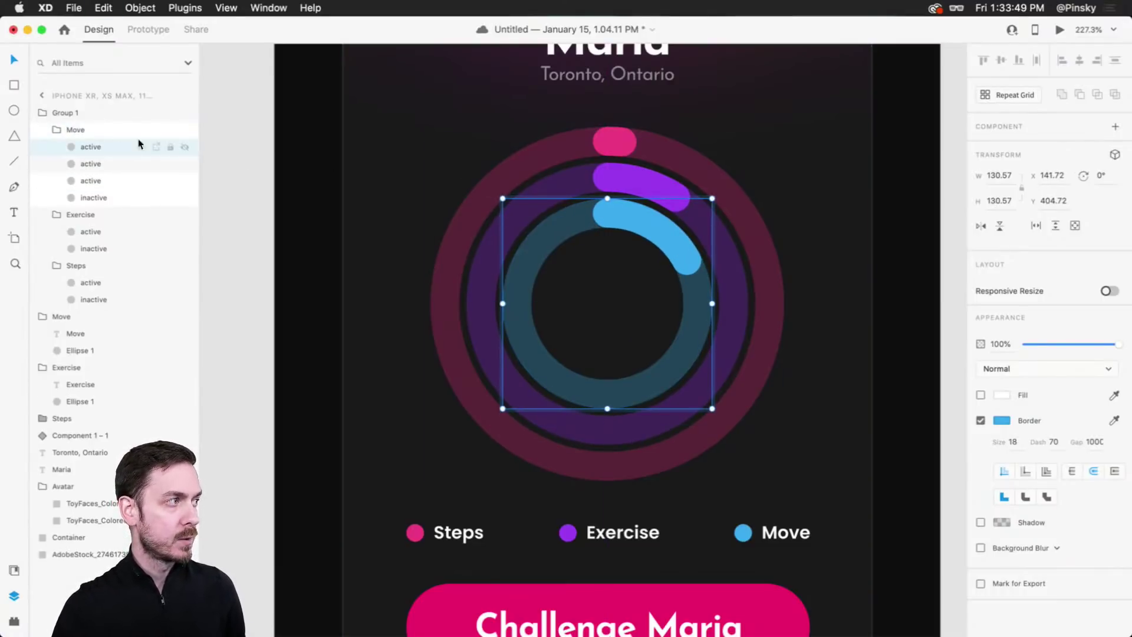
# Step: Hide the topmost active ellipse in the Move ring group and turn on the shadow of the middle active ellipse
pyautogui.click(184, 147)
pyautogui.click(105, 164)
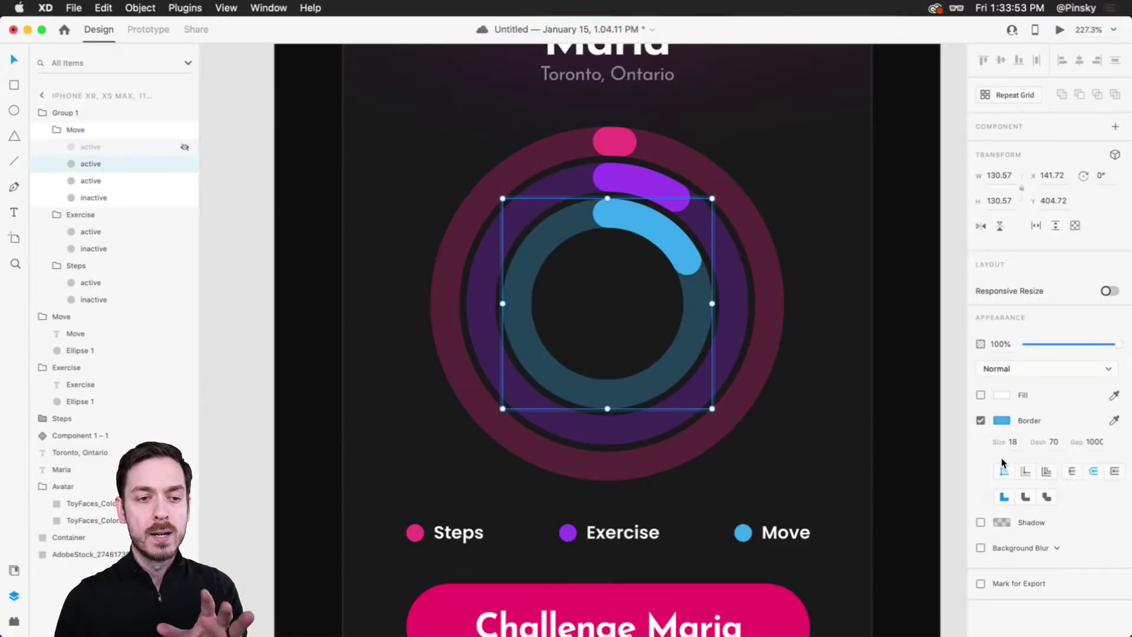
pyautogui.click(980, 523)
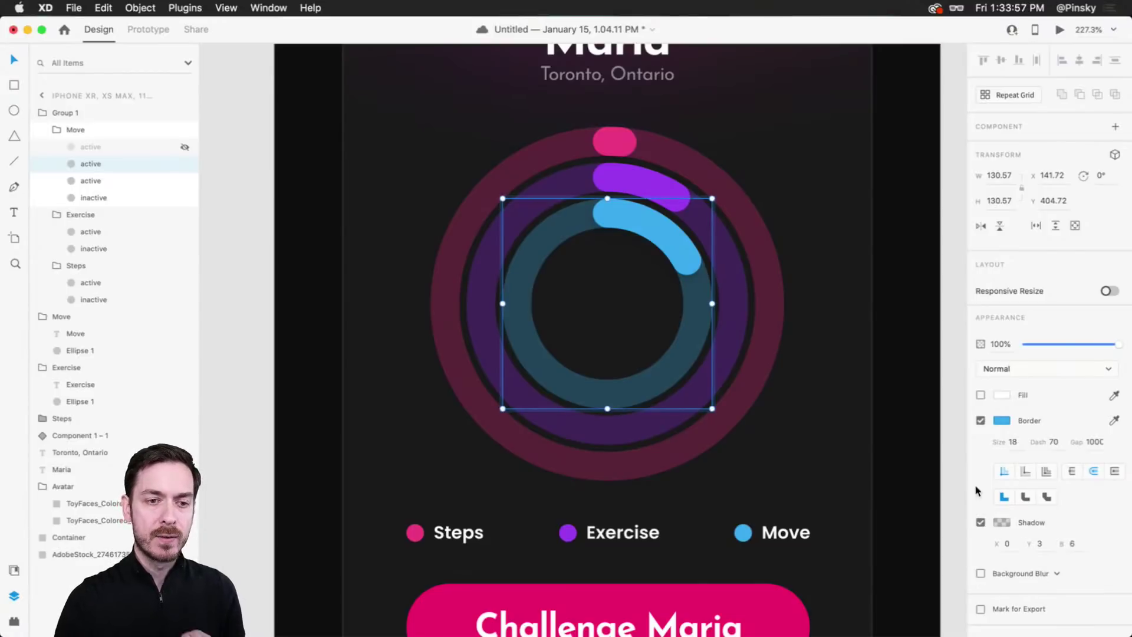
pyautogui.click(1005, 523)
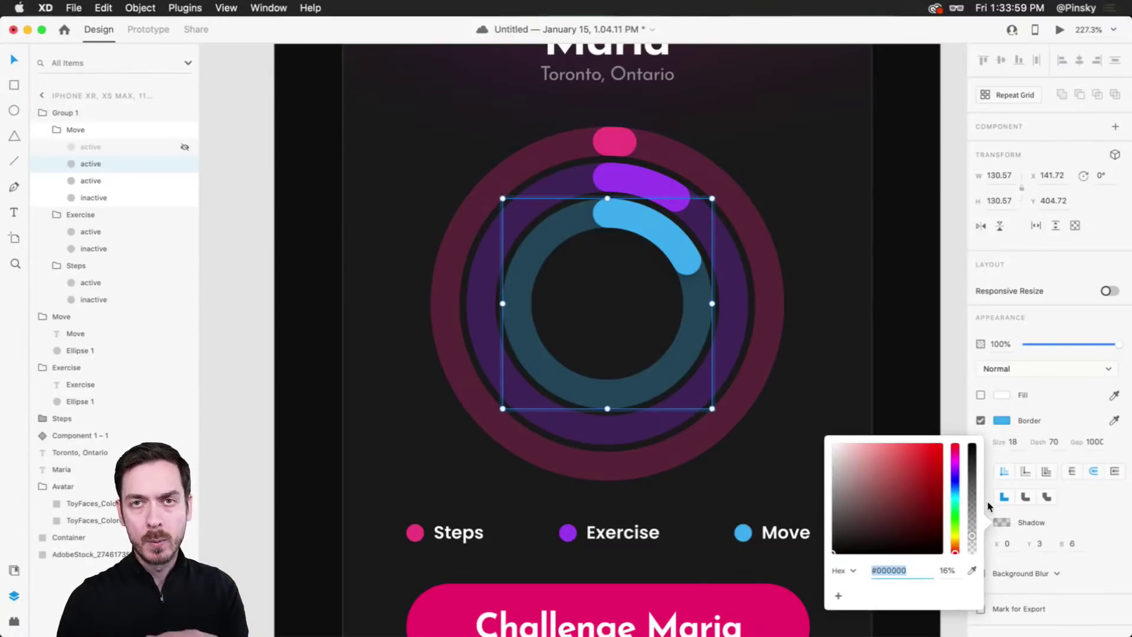
# Step: Rotate the lowest active ellipse in the Move ring group to 60°
pyautogui.click(103, 182)
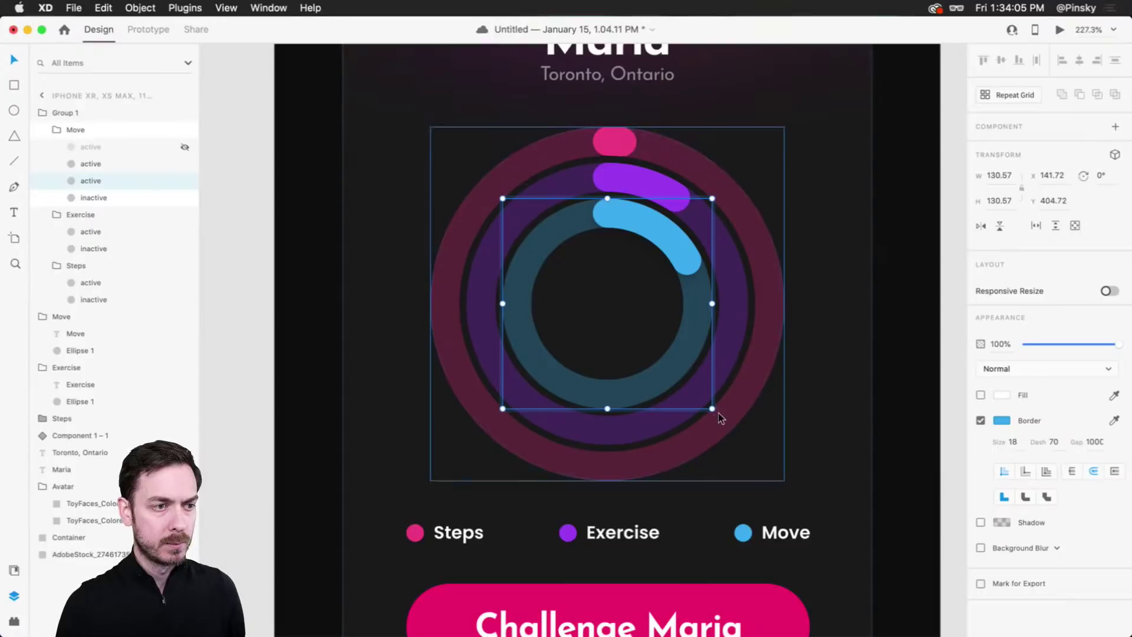
pyautogui.moveTo(720, 417); pyautogui.dragTo(564, 457)
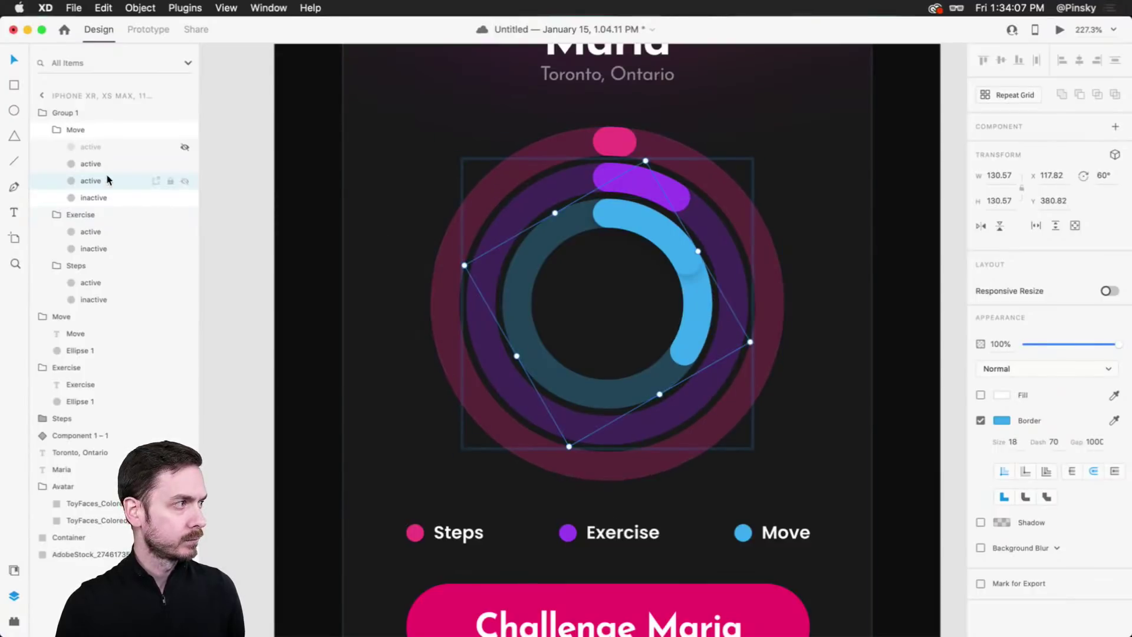
# Step: Set the shadow's Y offset to 0 on the middle active ellipse of the Move ring group
pyautogui.click(106, 165)
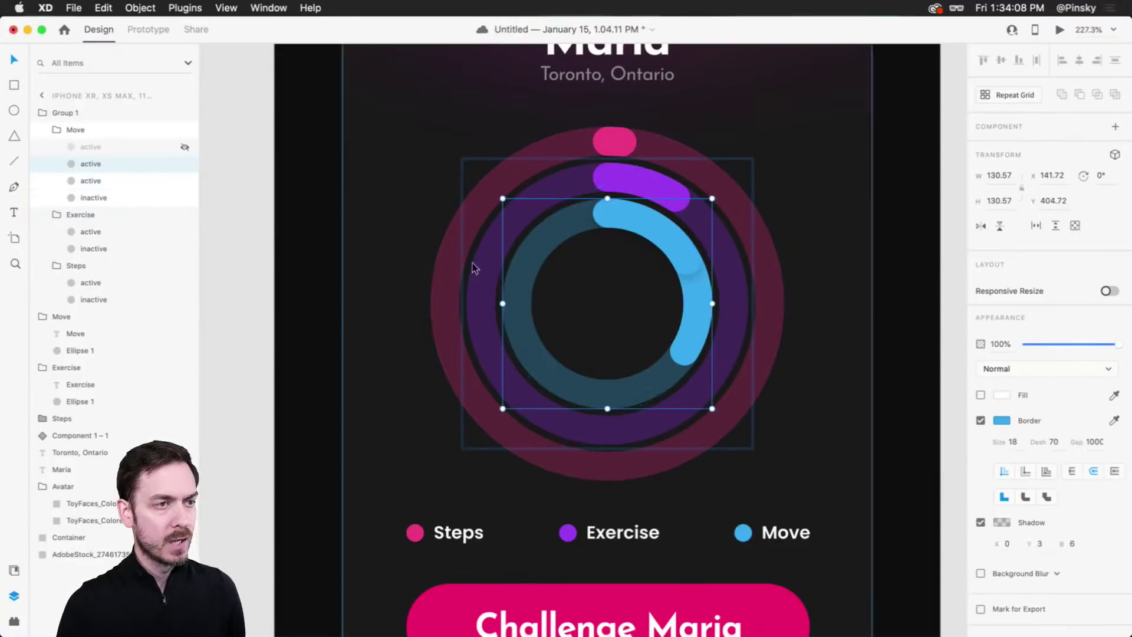
pyautogui.click(1002, 528)
pyautogui.click(1046, 553)
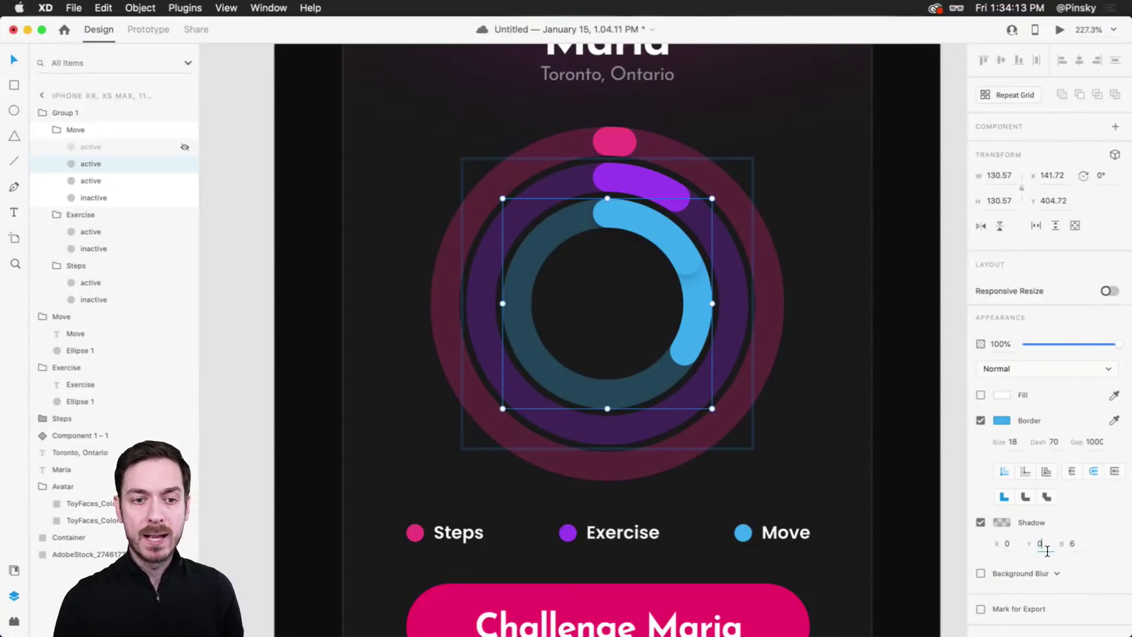
pyautogui.press('Return')
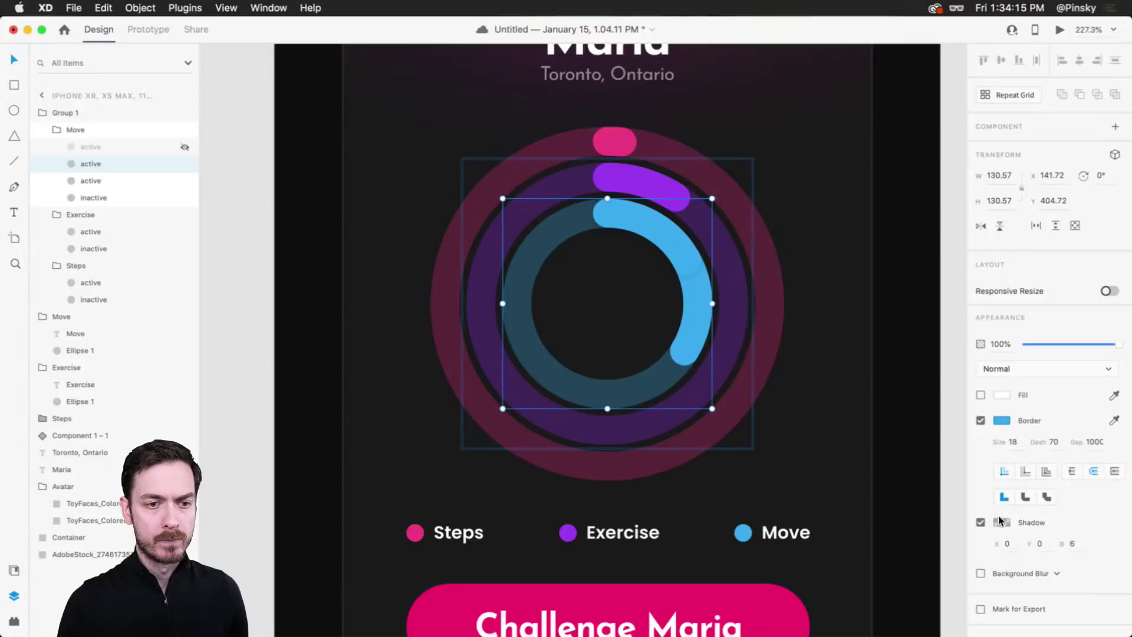
# Step: Make the middle active ellipse's shadow color more opaque and set its blur to 10
pyautogui.click(1001, 522)
pyautogui.moveTo(965, 534); pyautogui.dragTo(979, 513)
pyautogui.click(1077, 543)
pyautogui.click(1077, 545)
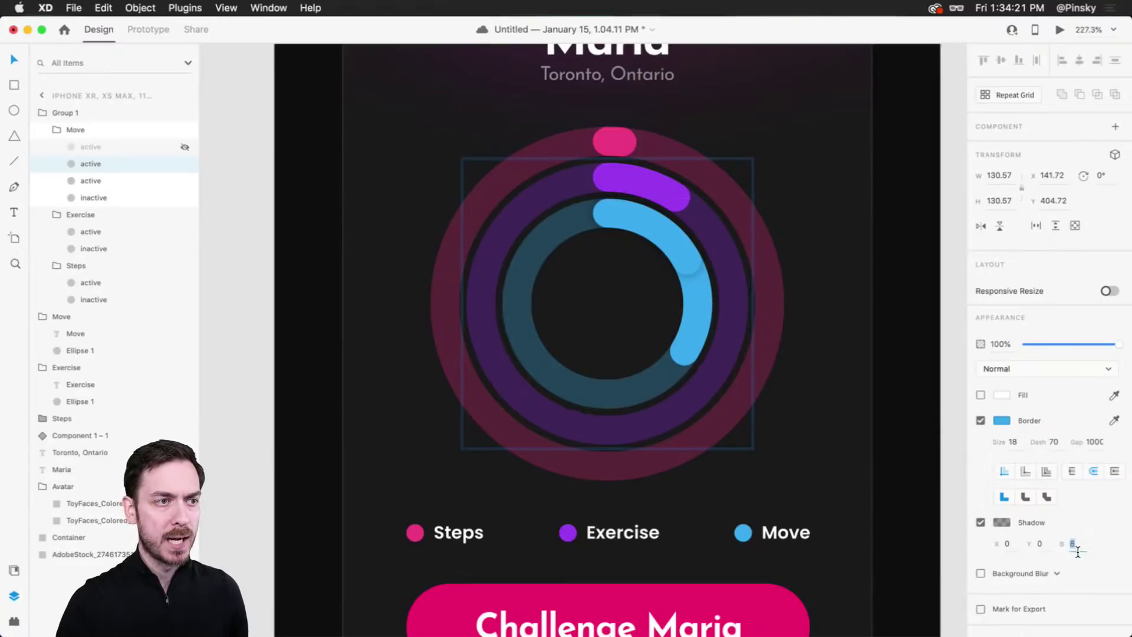
pyautogui.press('Up')
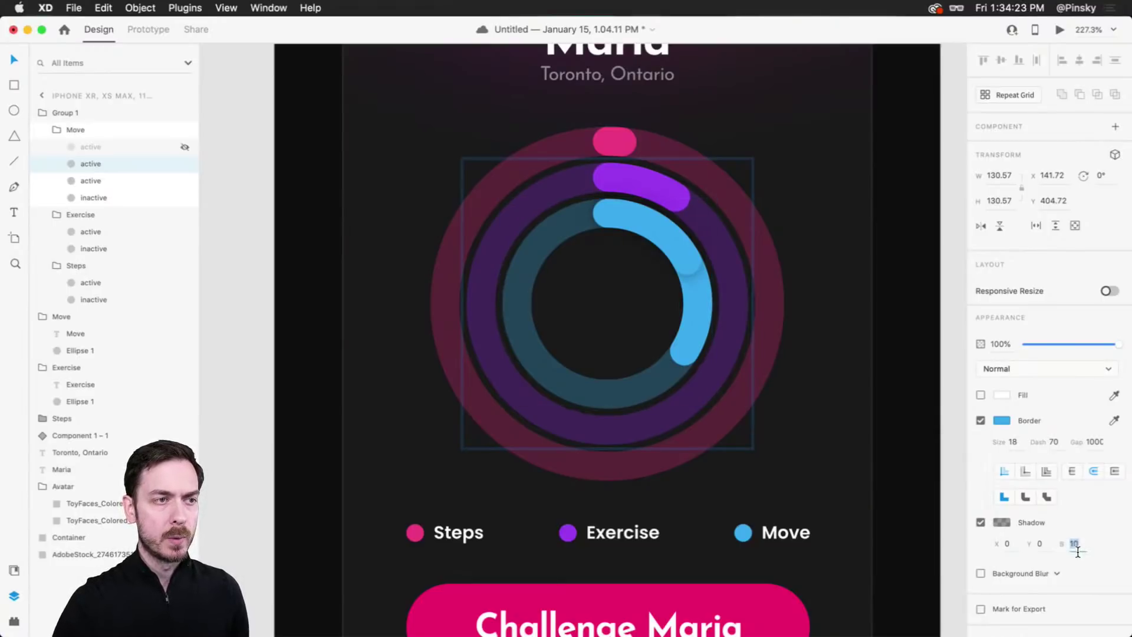
# Step: Set the rotation of the lowest active ellipse in the Move ring group back to 0°
pyautogui.click(161, 183)
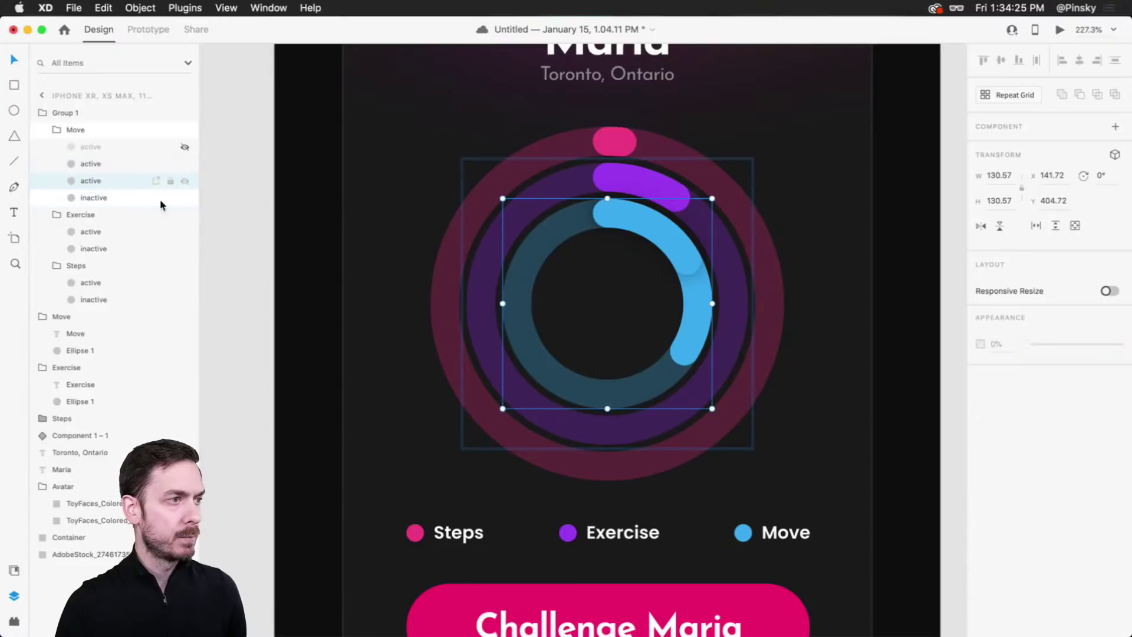
pyautogui.click(1114, 184)
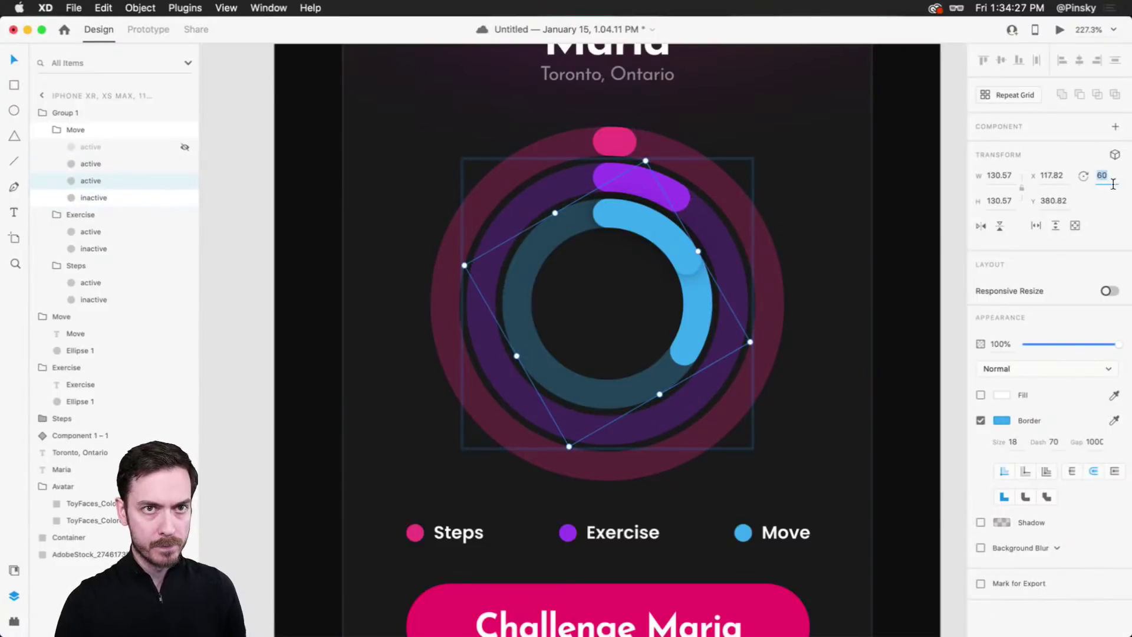
pyautogui.write('0')
pyautogui.press('Return')
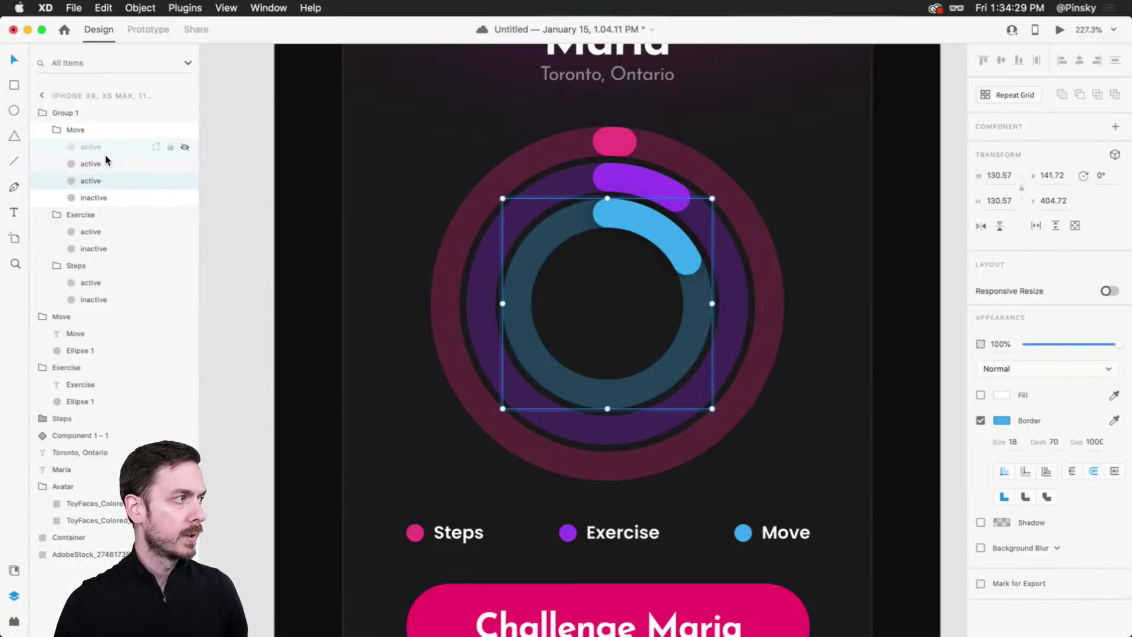
# Step: Set the border dash of the middle and lowest active ellipses in the Move ring group to 30
pyautogui.click(107, 162)
pyautogui.click(1055, 451)
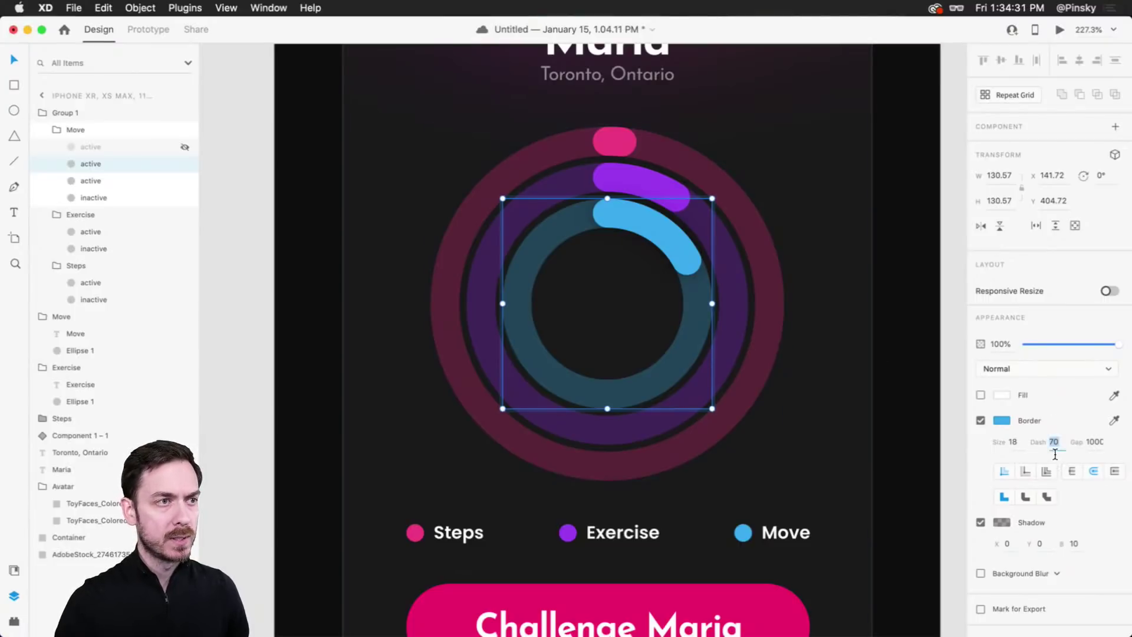
pyautogui.write('30')
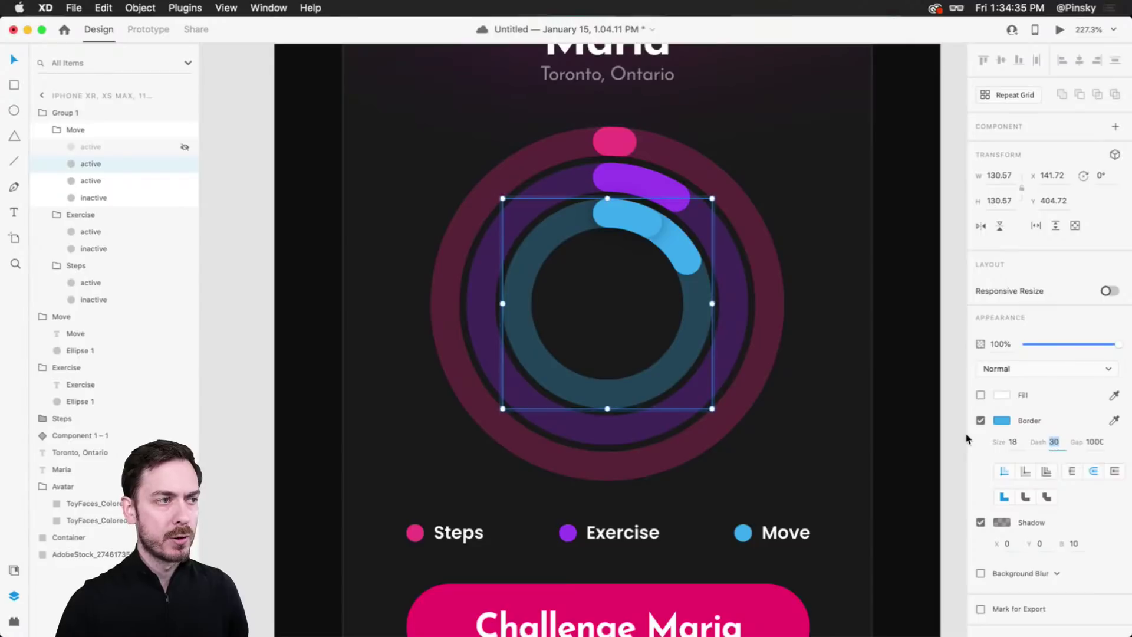
pyautogui.click(91, 180)
pyautogui.doubleClick(1055, 444)
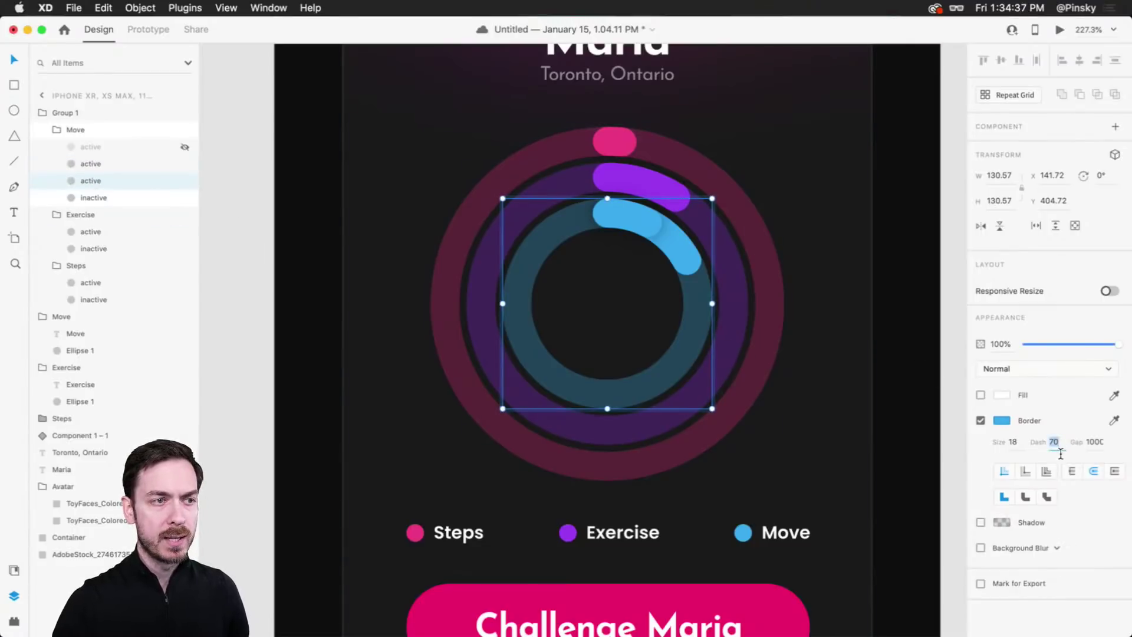
pyautogui.write('30')
pyautogui.press('Return')
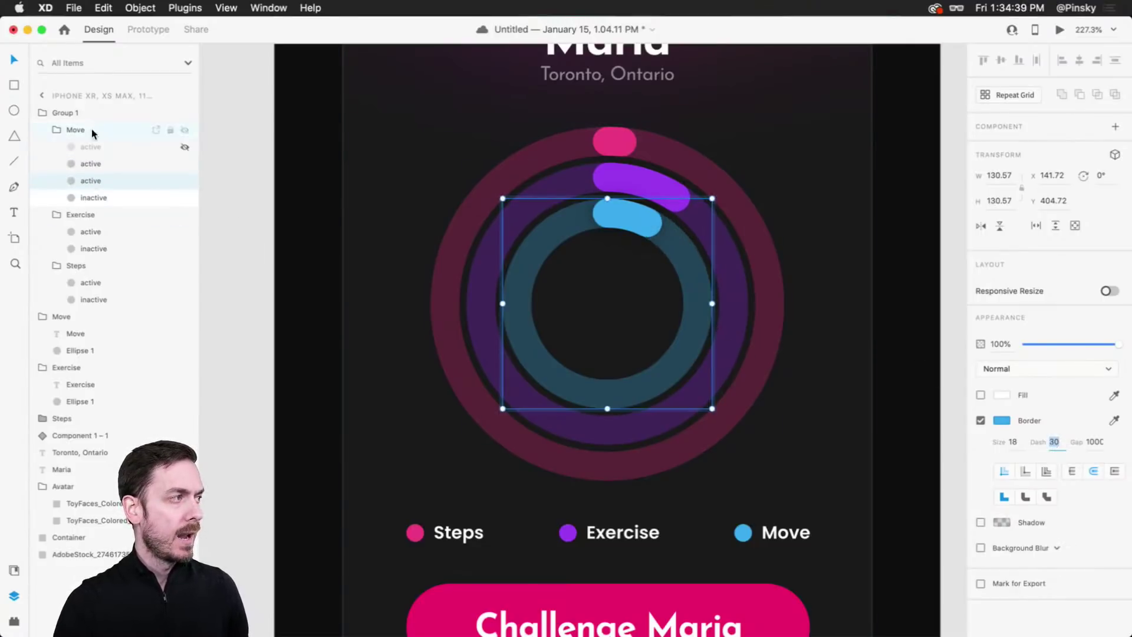
pyautogui.click(123, 146)
pyautogui.click(185, 147)
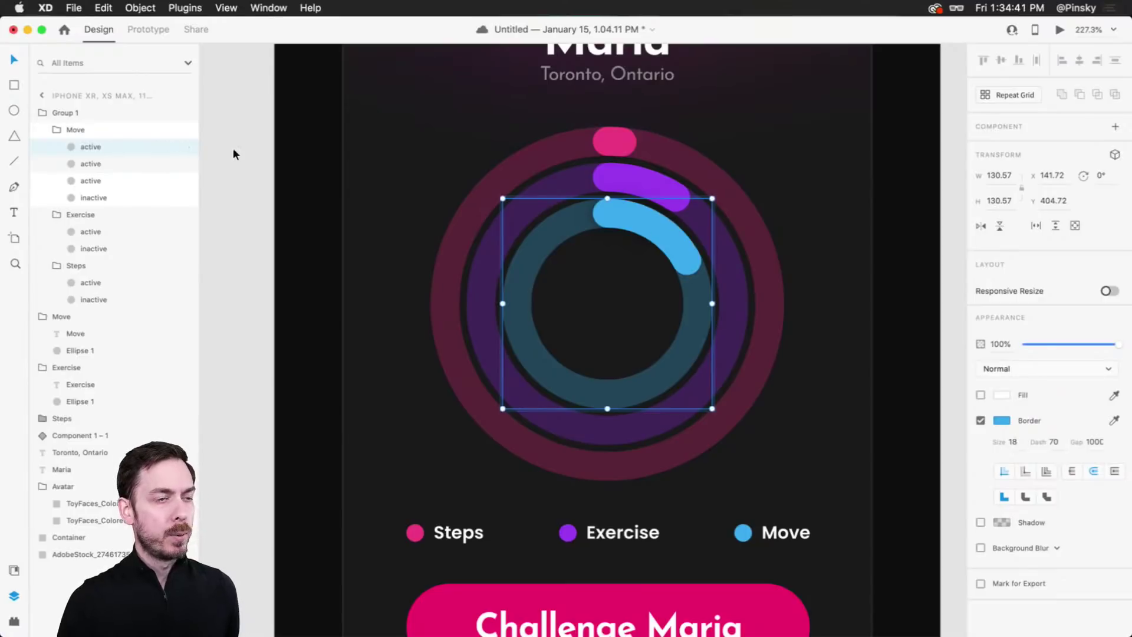
pyautogui.moveTo(632, 214); pyautogui.dragTo(651, 244)
pyautogui.press('super+z')
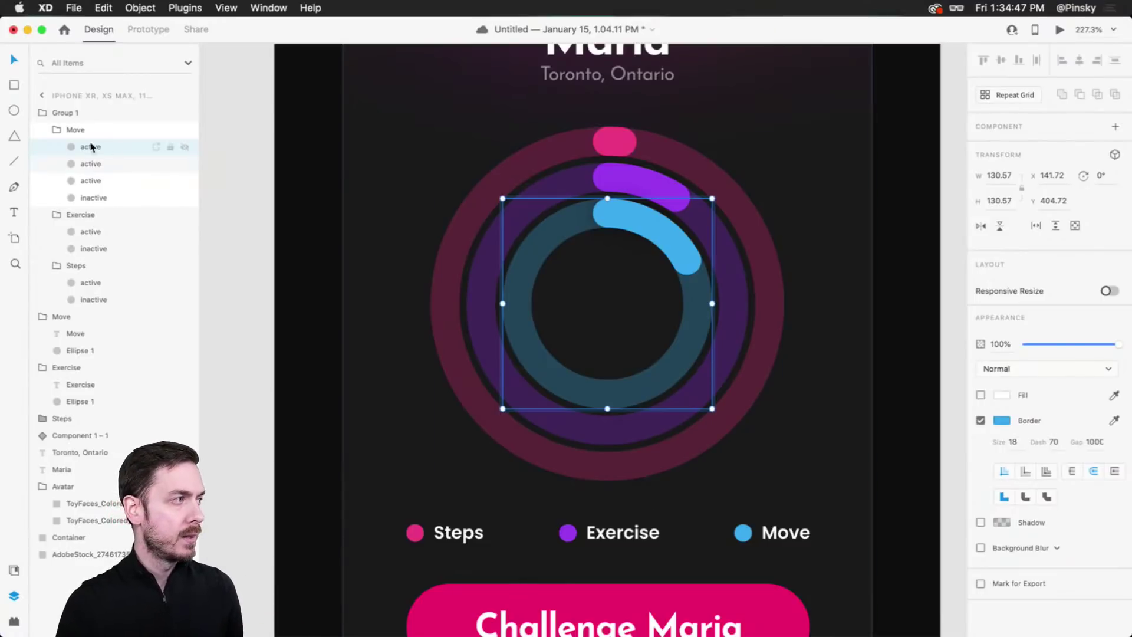
pyautogui.click(185, 147)
# Step: Try a border dash raised stepwise to 380 on the middle active ellipse of the Move ring group, and undo it
pyautogui.click(118, 164)
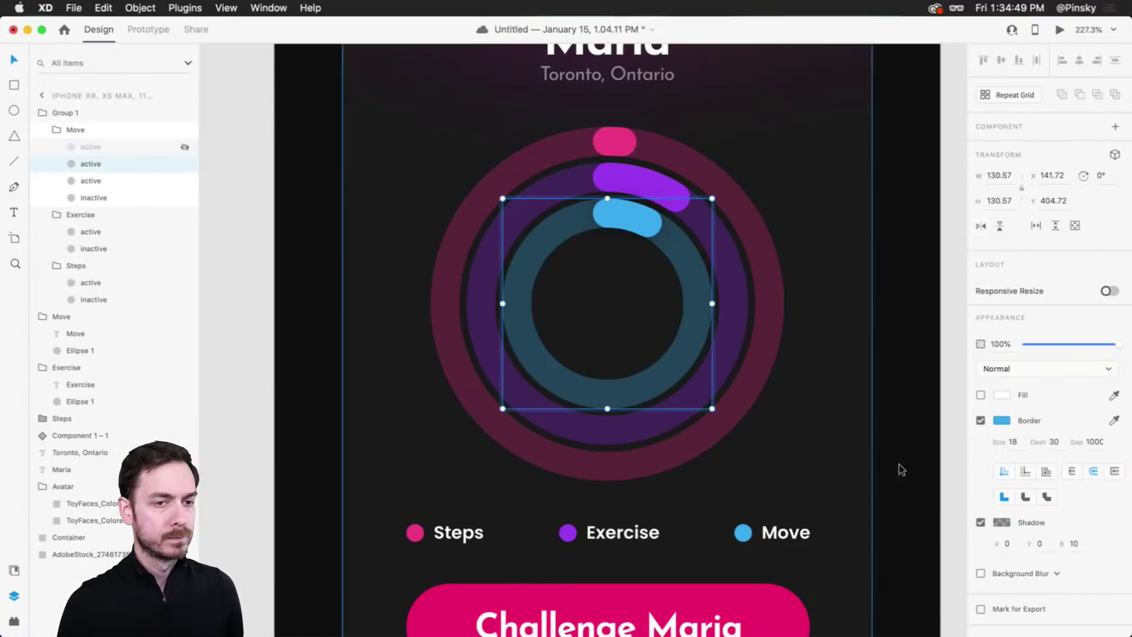
pyautogui.click(1061, 446)
pyautogui.hotkey('shift', 'Up')
pyautogui.hotkey('shift', 'Up')
pyautogui.hotkey('shift', 'Up')
pyautogui.hotkey('shift', 'Up')
pyautogui.hotkey('shift', 'Up')
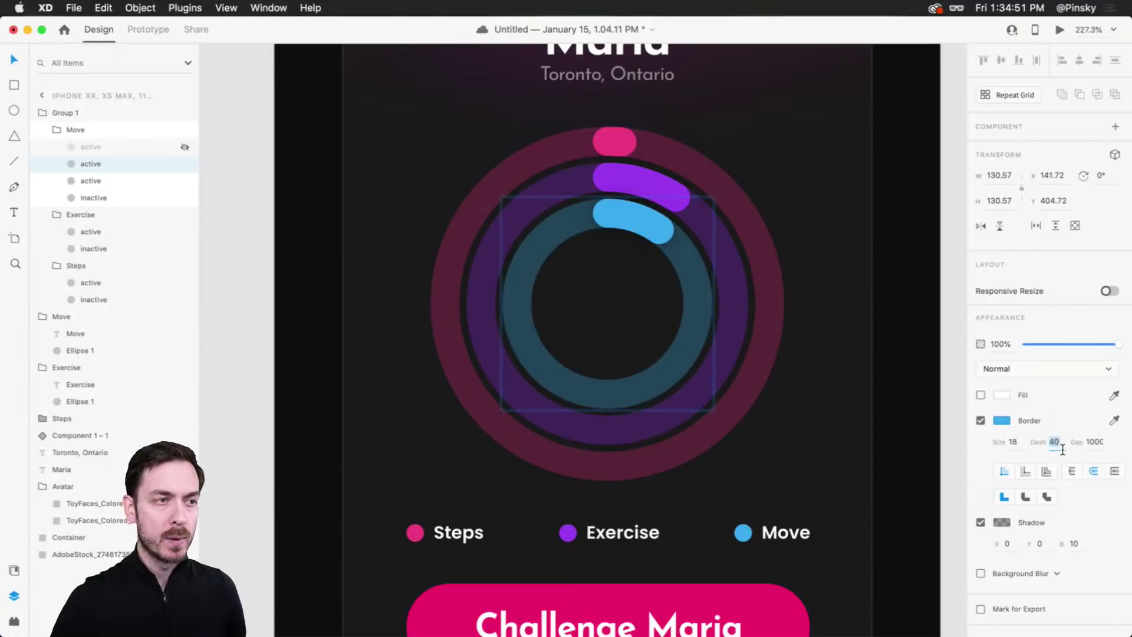
pyautogui.hotkey('shift', 'Up')
pyautogui.hotkey('shift', 'Up')
pyautogui.hotkey('shift', 'Up')
pyautogui.hotkey('shift', 'Up')
pyautogui.hotkey('shift', 'Up')
pyautogui.hotkey('shift', 'Up')
pyautogui.hotkey('shift', 'Up')
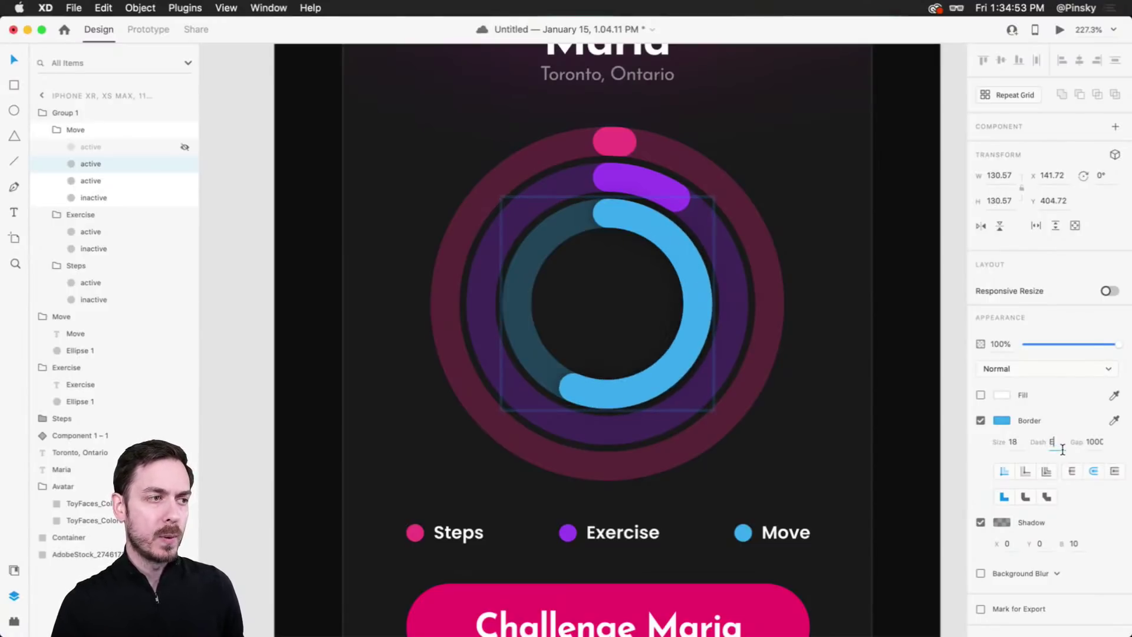
pyautogui.hotkey('shift', 'Up')
pyautogui.hotkey('shift', 'Up')
pyautogui.hotkey('shift', 'Up')
pyautogui.hotkey('shift', 'Up')
pyautogui.hotkey('shift', 'Up')
pyautogui.hotkey('shift', 'Up')
pyautogui.hotkey('shift', 'Up')
pyautogui.hotkey('shift', 'Up')
pyautogui.hotkey('shift', 'Up')
pyautogui.hotkey('shift', 'Up')
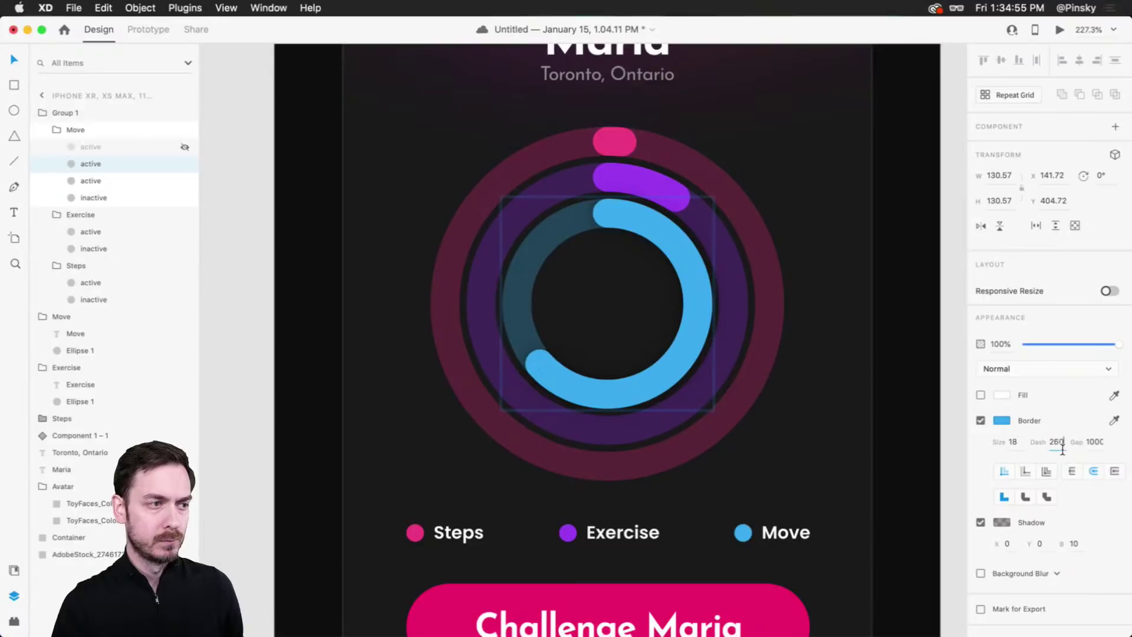
pyautogui.hotkey('shift', 'Up')
pyautogui.hotkey('shift', 'Up')
pyautogui.hotkey('shift', 'Up')
pyautogui.hotkey('shift', 'Up')
pyautogui.hotkey('shift', 'Up')
pyautogui.hotkey('shift', 'Up')
pyautogui.hotkey('shift', 'Up')
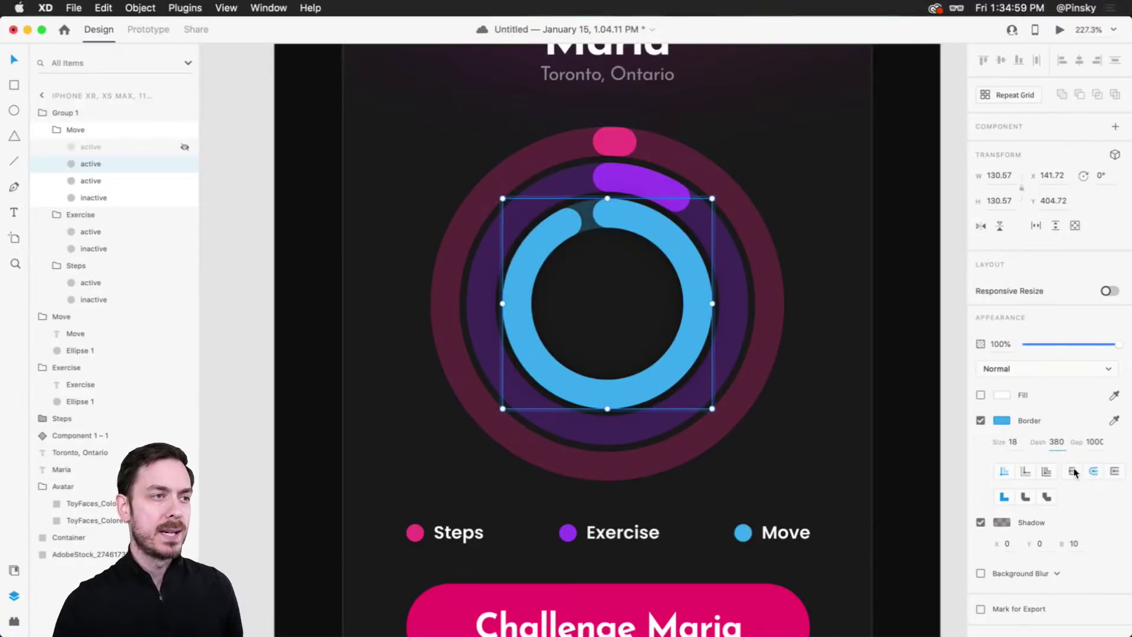
pyautogui.click(607, 225)
pyautogui.press('cmd+z')
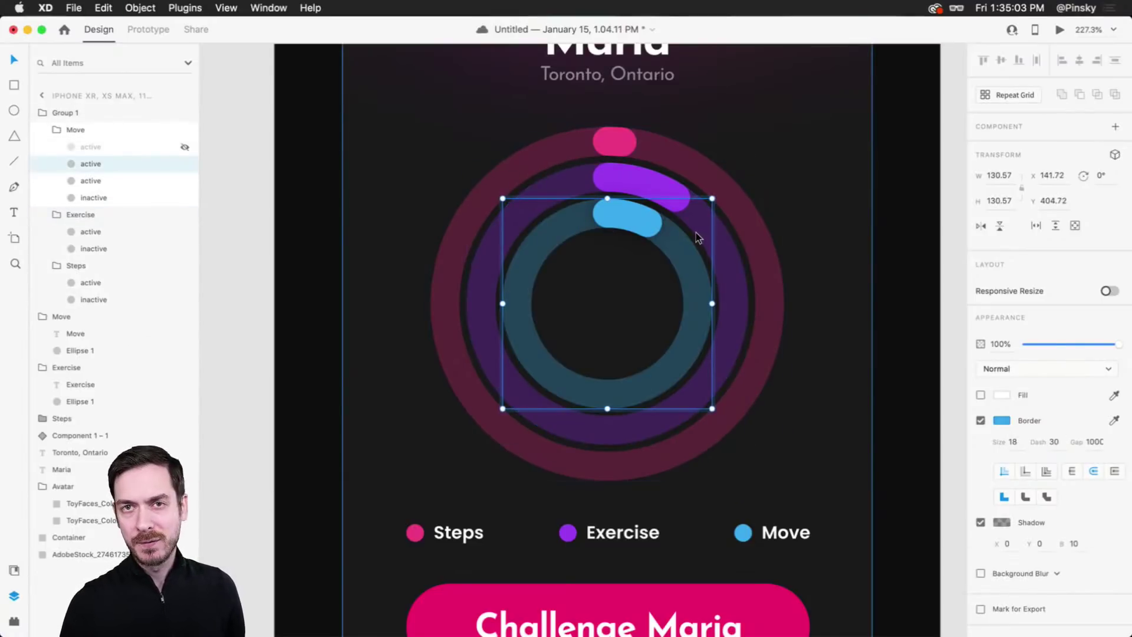
# Step: Show the topmost active ellipse in the Move ring group again and set its border dash to 30
pyautogui.click(148, 145)
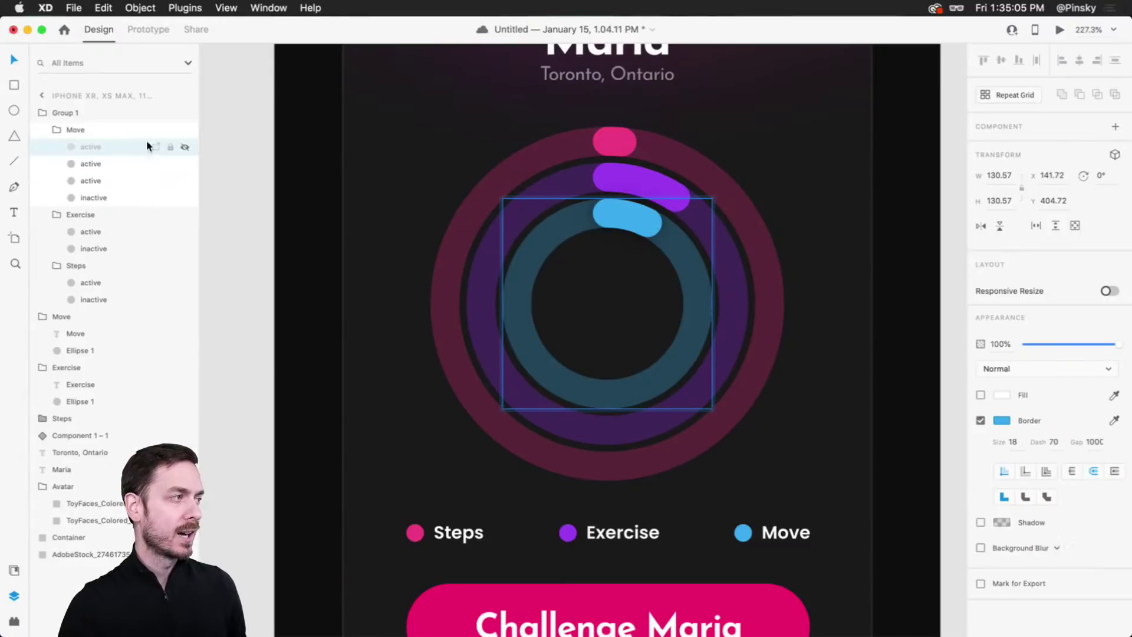
pyautogui.click(184, 147)
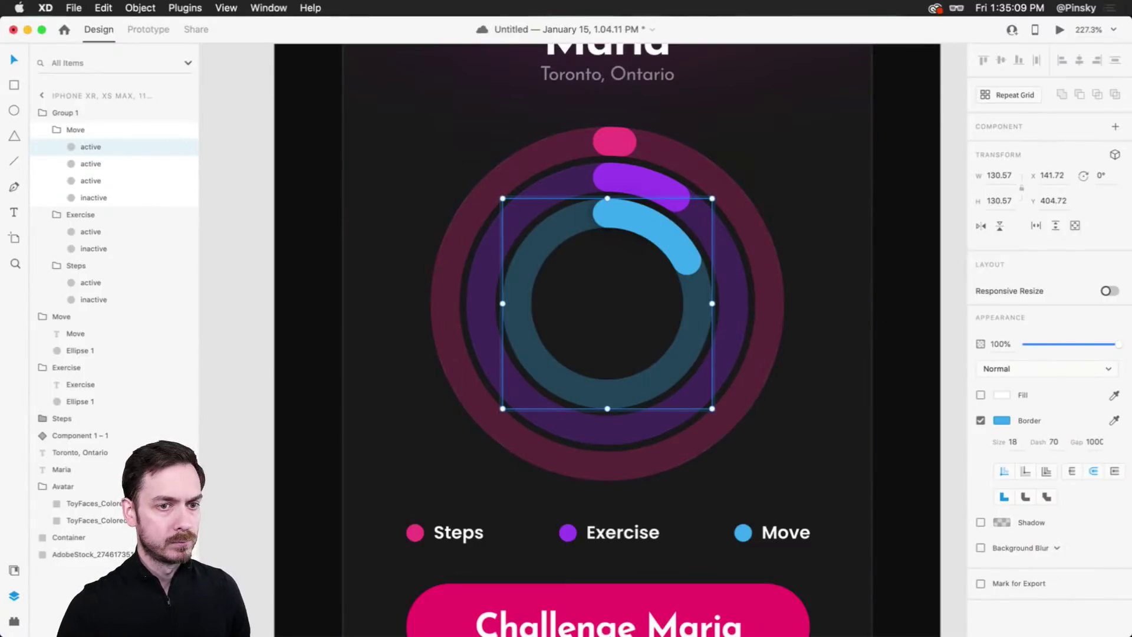
pyautogui.click(1052, 442)
pyautogui.write('30')
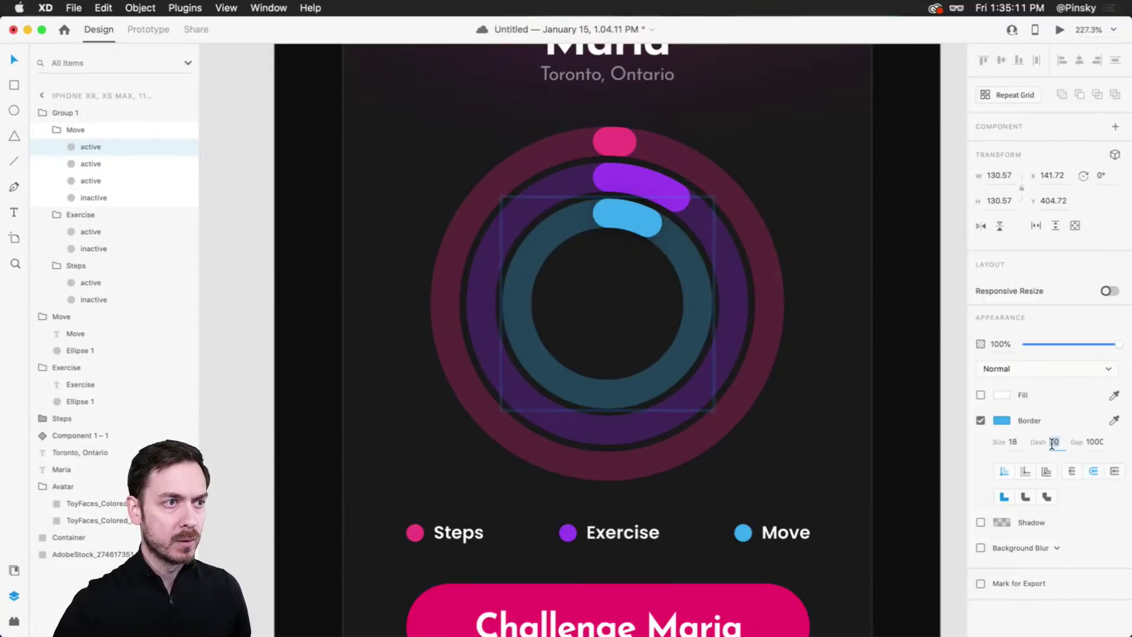
pyautogui.press('Return')
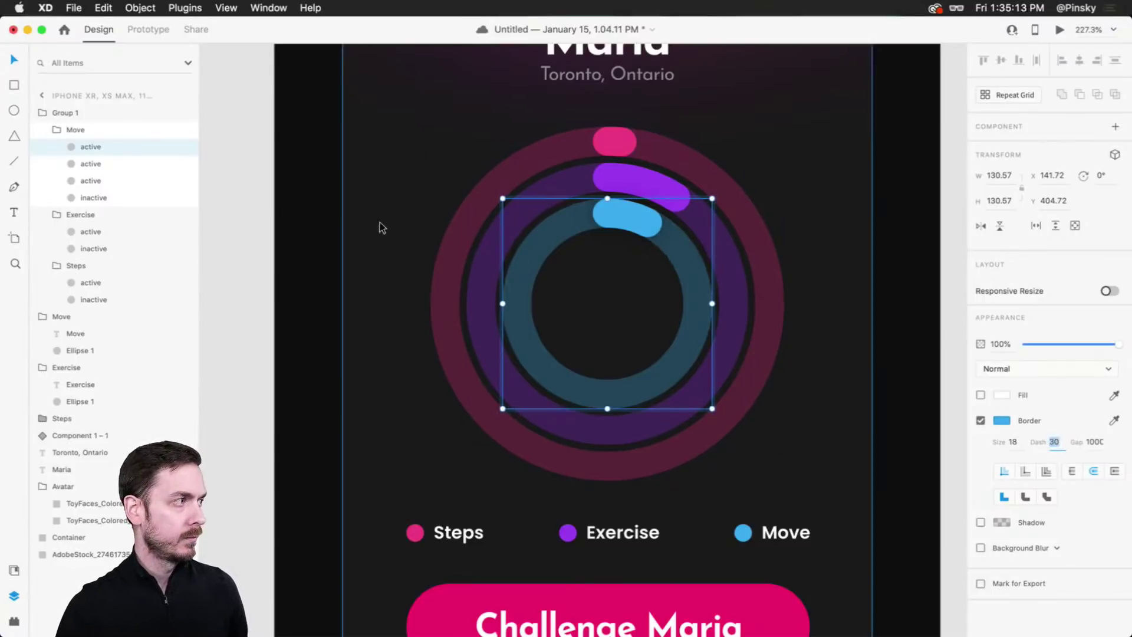
# Step: Rotate the middle active ellipse in the Move ring group to 30° and set the topmost one's border dash to 40
pyautogui.click(105, 161)
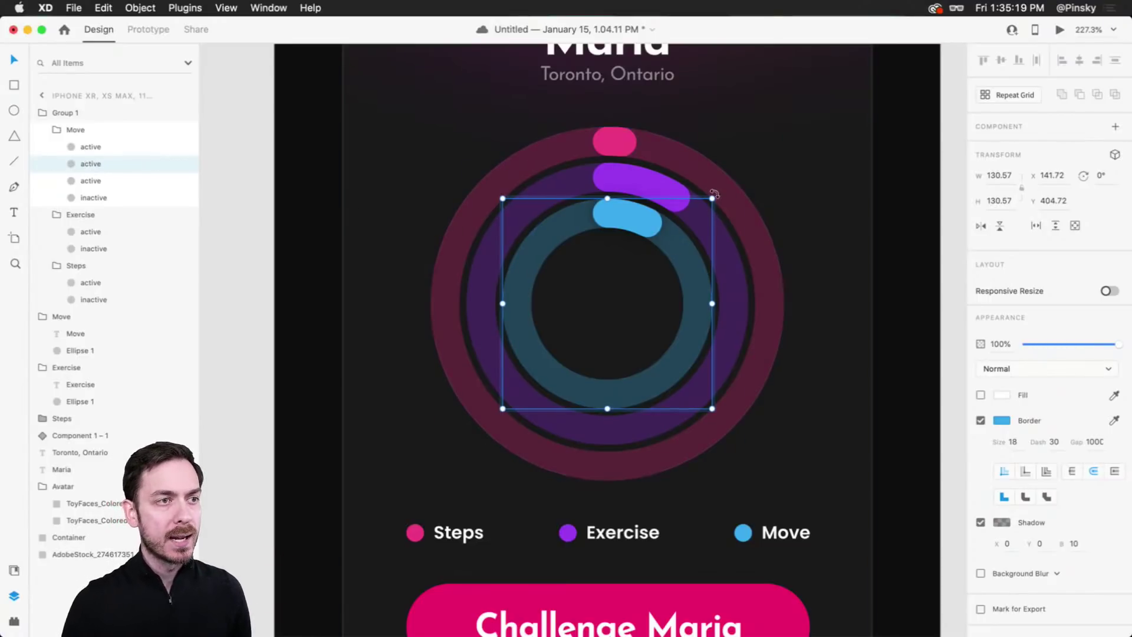
pyautogui.moveTo(714, 193); pyautogui.dragTo(763, 252)
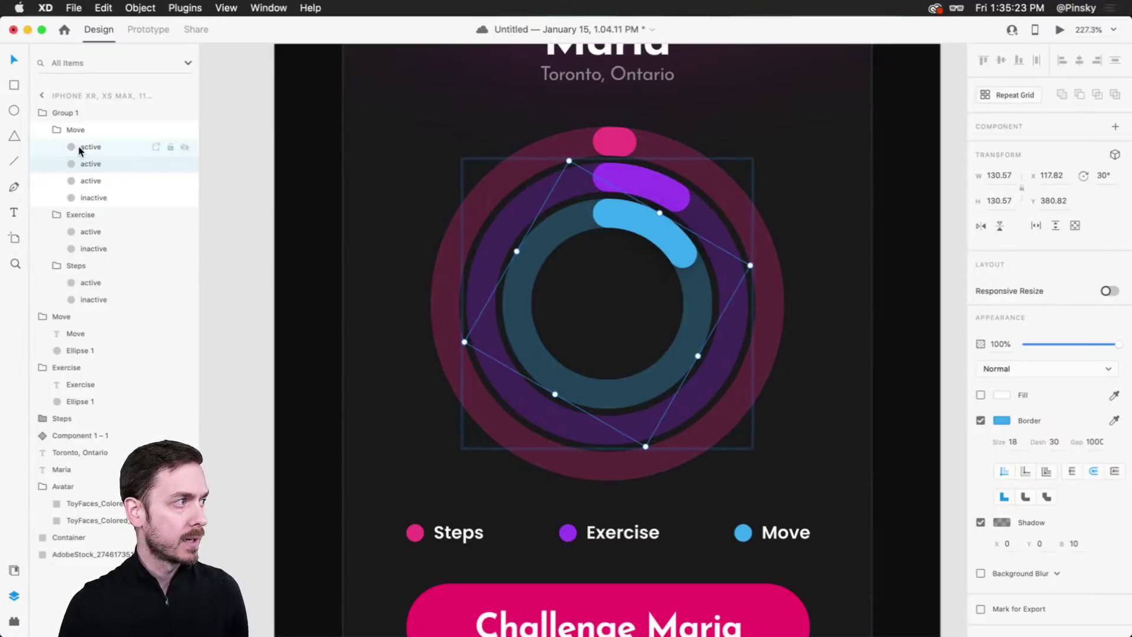
pyautogui.click(682, 254)
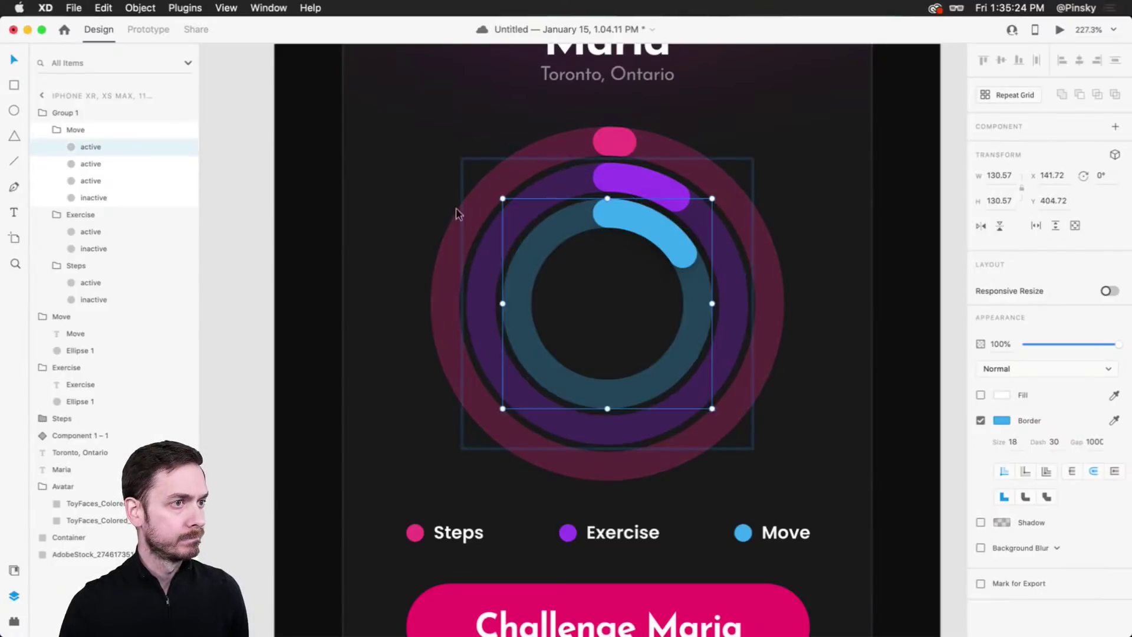
pyautogui.click(1055, 446)
pyautogui.write('40')
pyautogui.press('Return')
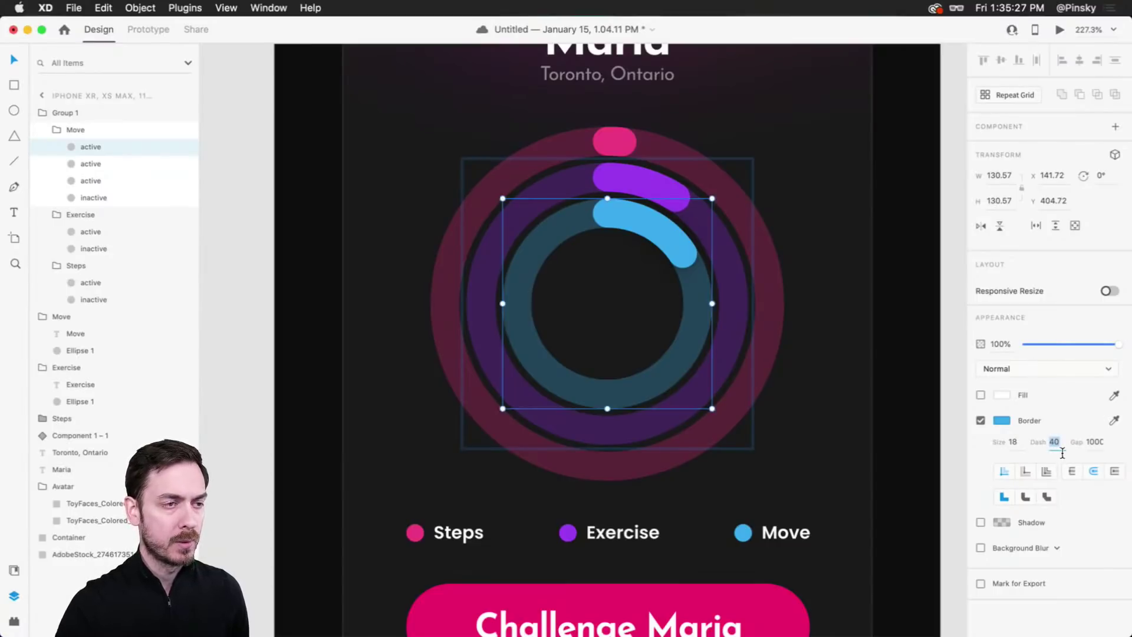
pyautogui.click(826, 297)
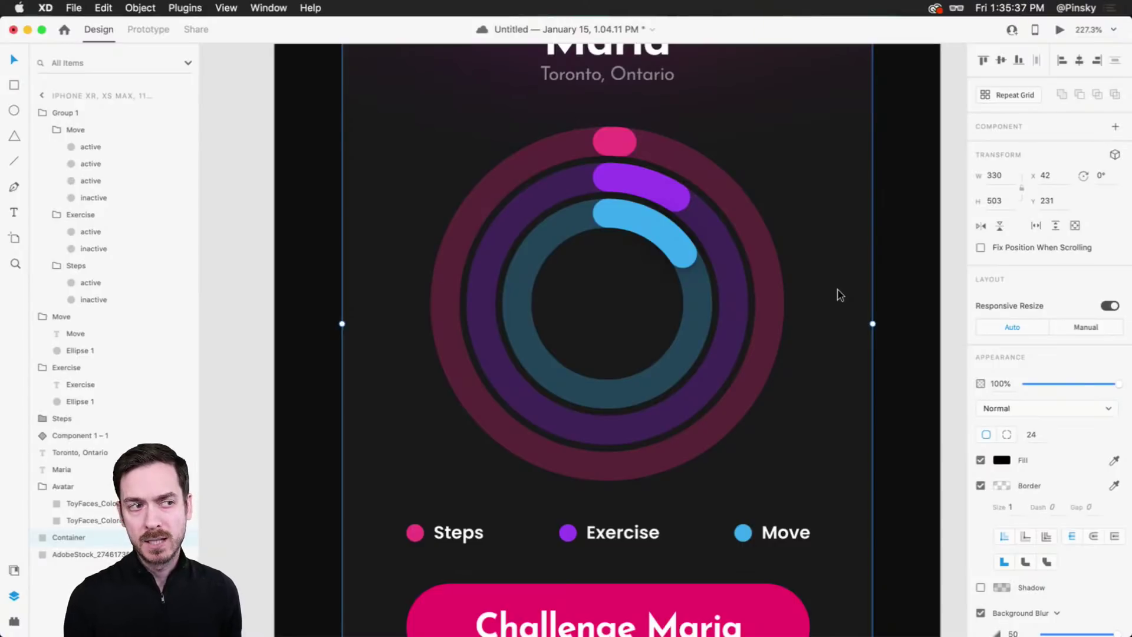
pyautogui.click(655, 216)
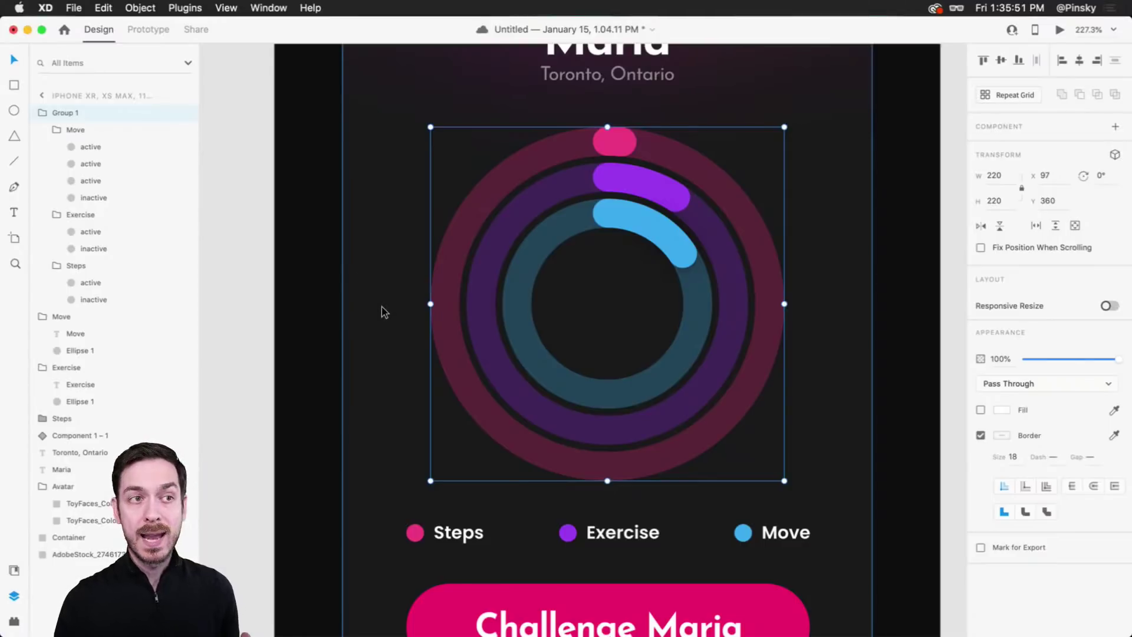
# Step: Draw a left-pointing chevron beside the rings with the Pen tool on the grid, enlarge it to about 13 × 26, and hide the grid
pyautogui.press('p')
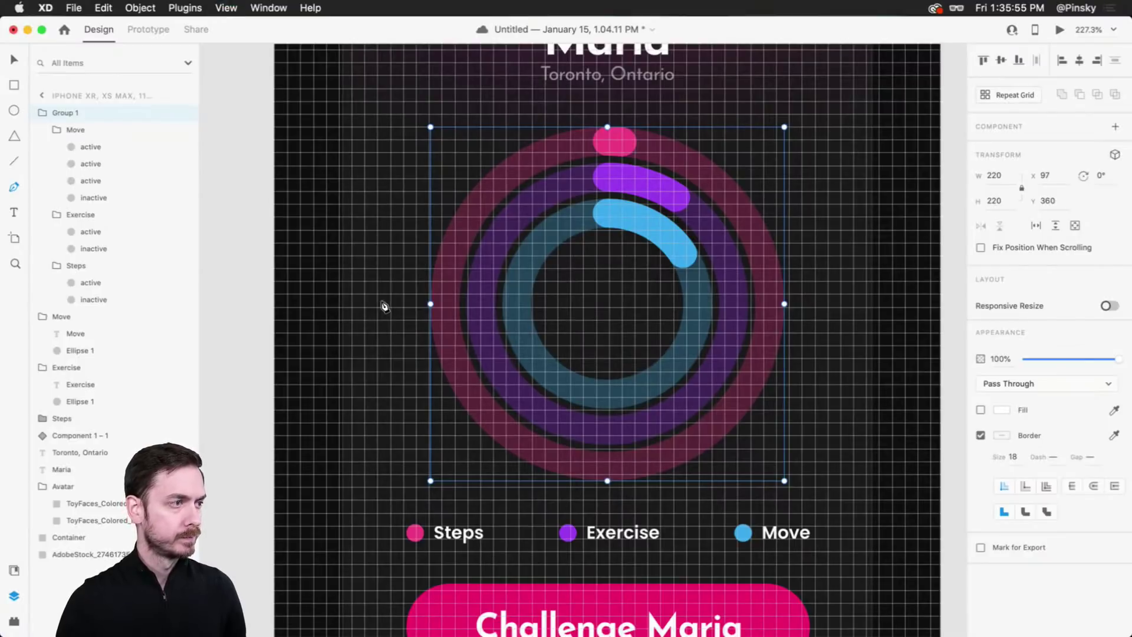
pyautogui.scroll(5, 366, 301)
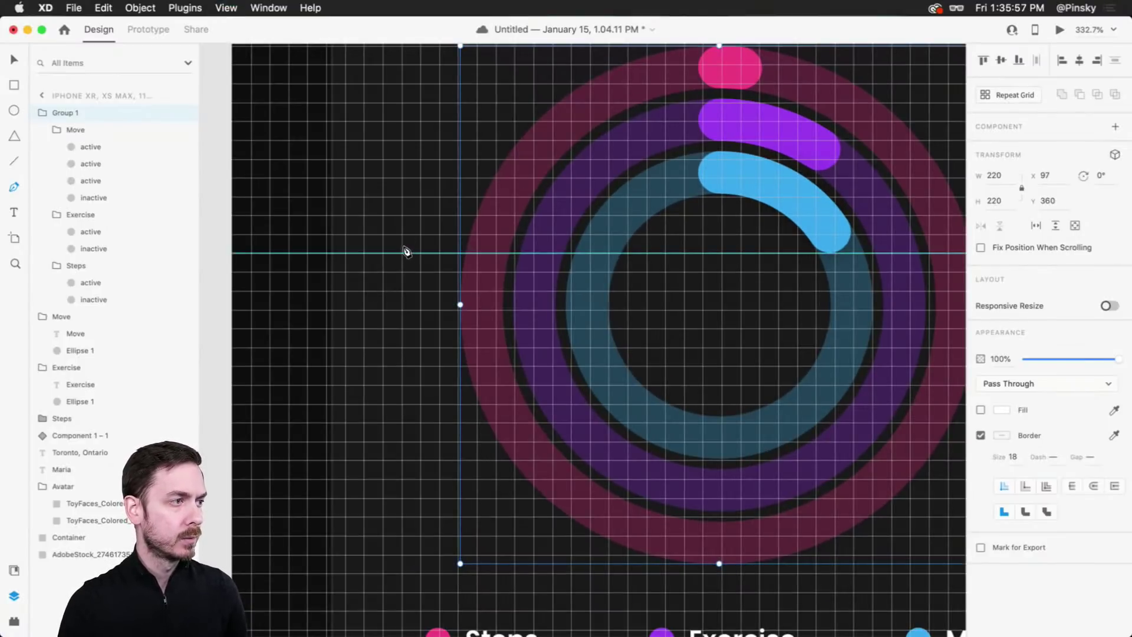
pyautogui.click(402, 254)
pyautogui.click(383, 272)
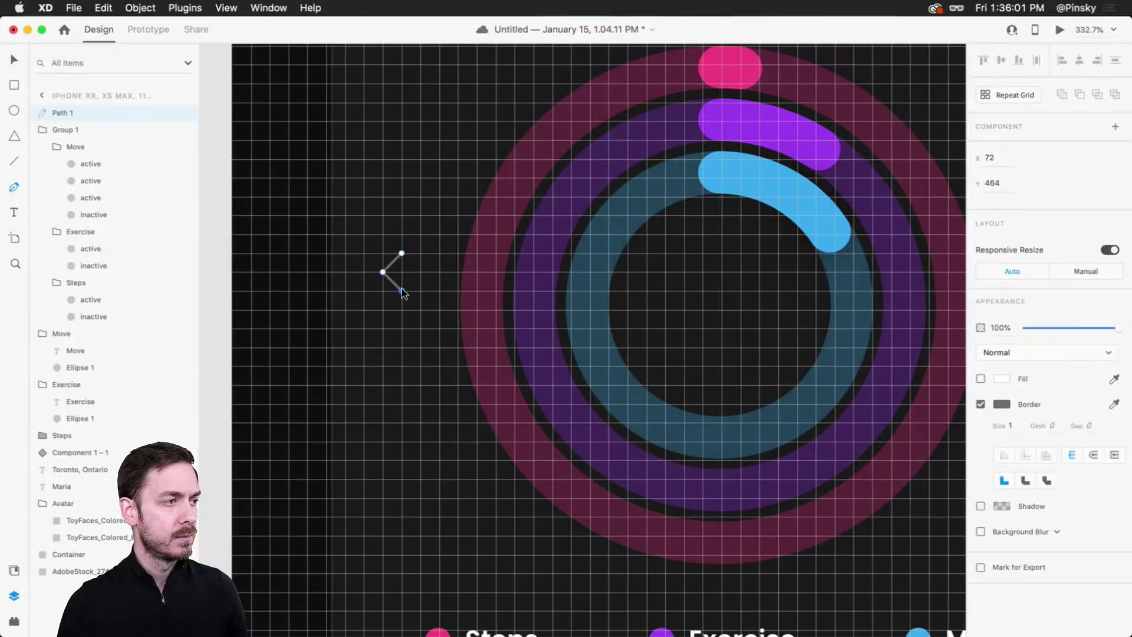
pyautogui.click(401, 291)
pyautogui.press('Escape')
pyautogui.moveTo(401, 290); pyautogui.dragTo(420, 303)
pyautogui.press('super+apostrophe')
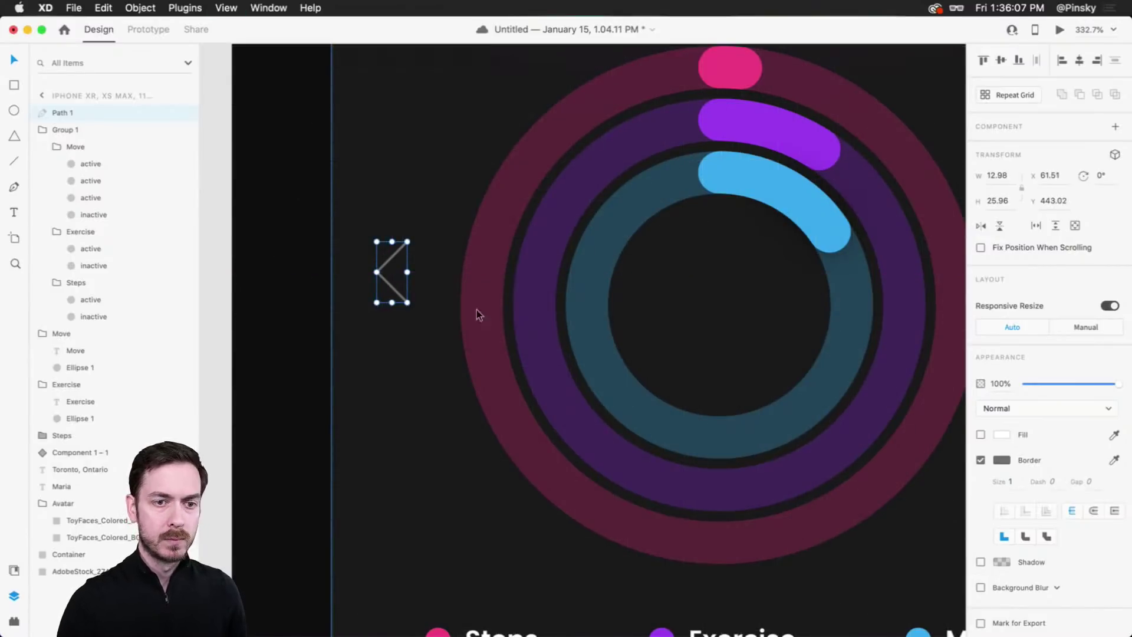
# Step: Give the chevron a white #FFFFFF border of size 5 with round caps and round joins
pyautogui.click(1002, 460)
pyautogui.write('fff')
pyautogui.press('Return')
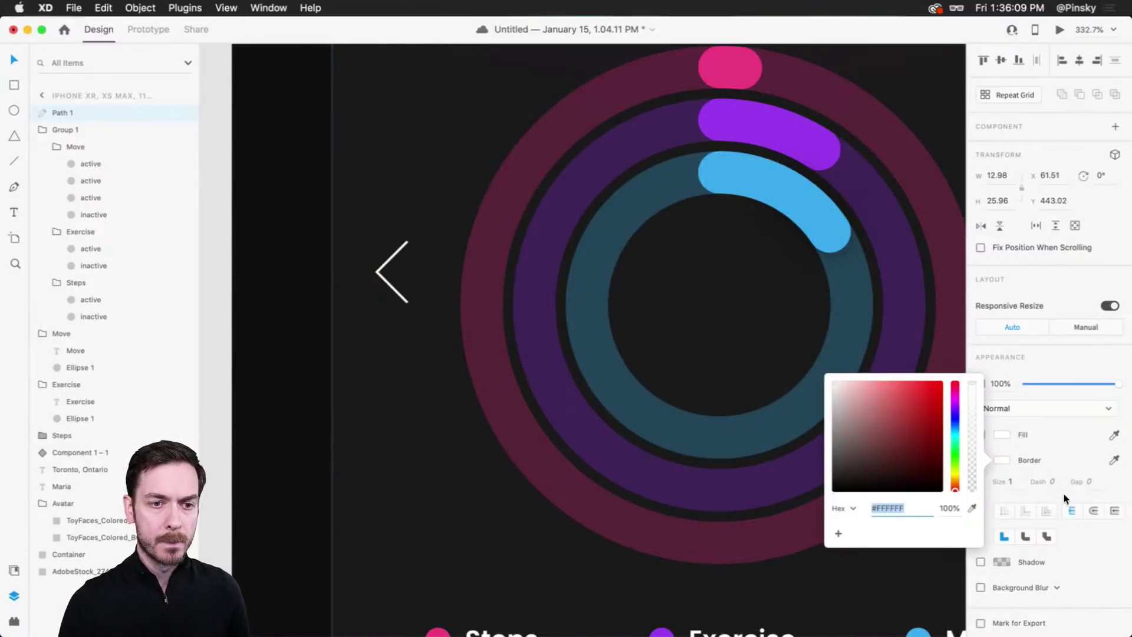
pyautogui.click(1012, 482)
pyautogui.write('4')
pyautogui.press('Up')
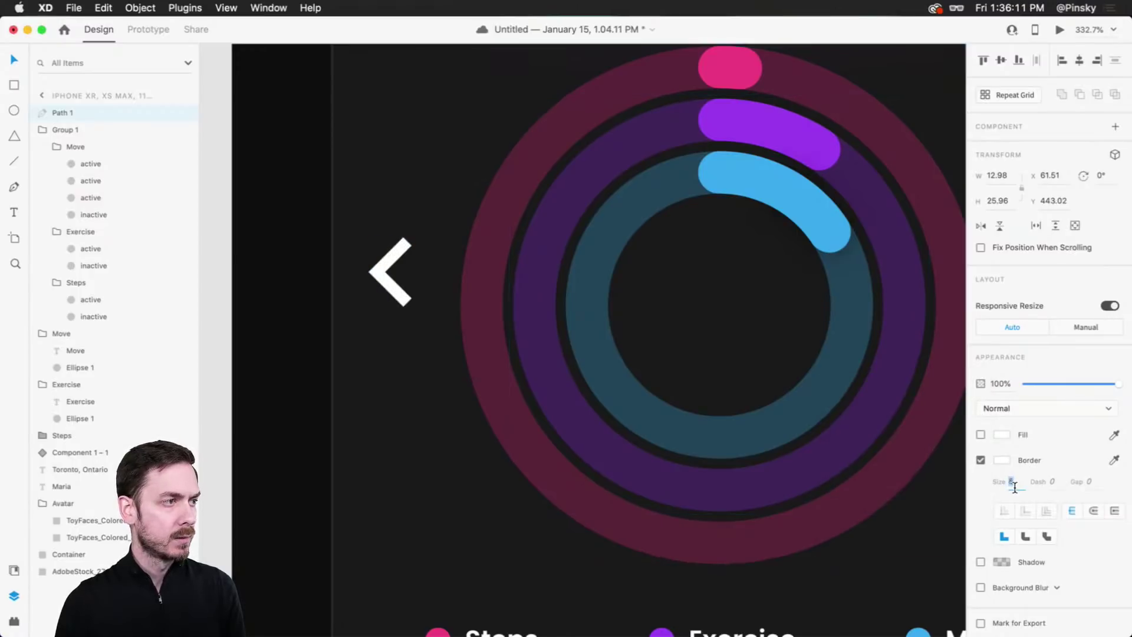
pyautogui.click(1093, 510)
pyautogui.click(1026, 536)
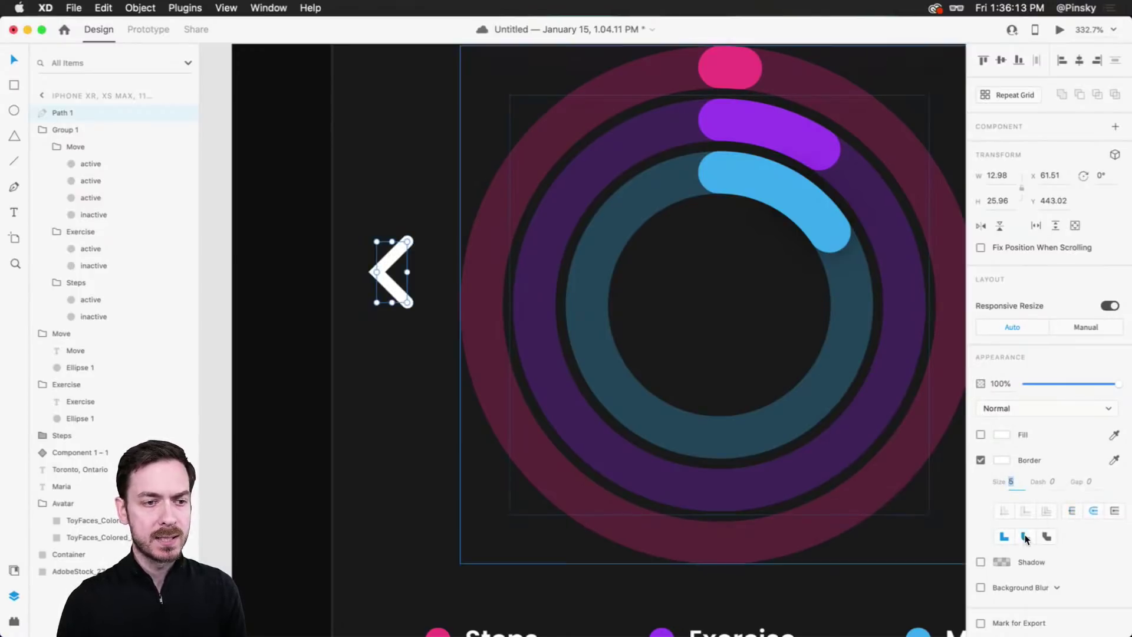
# Step: Centre the chevron vertically beside the rings and place a horizontally flipped copy on the rings' right side
pyautogui.moveTo(391, 281); pyautogui.dragTo(399, 304)
pyautogui.scroll(-5, 399, 285)
pyautogui.scroll(-3, 423, 331)
pyautogui.scroll(3, 423, 331)
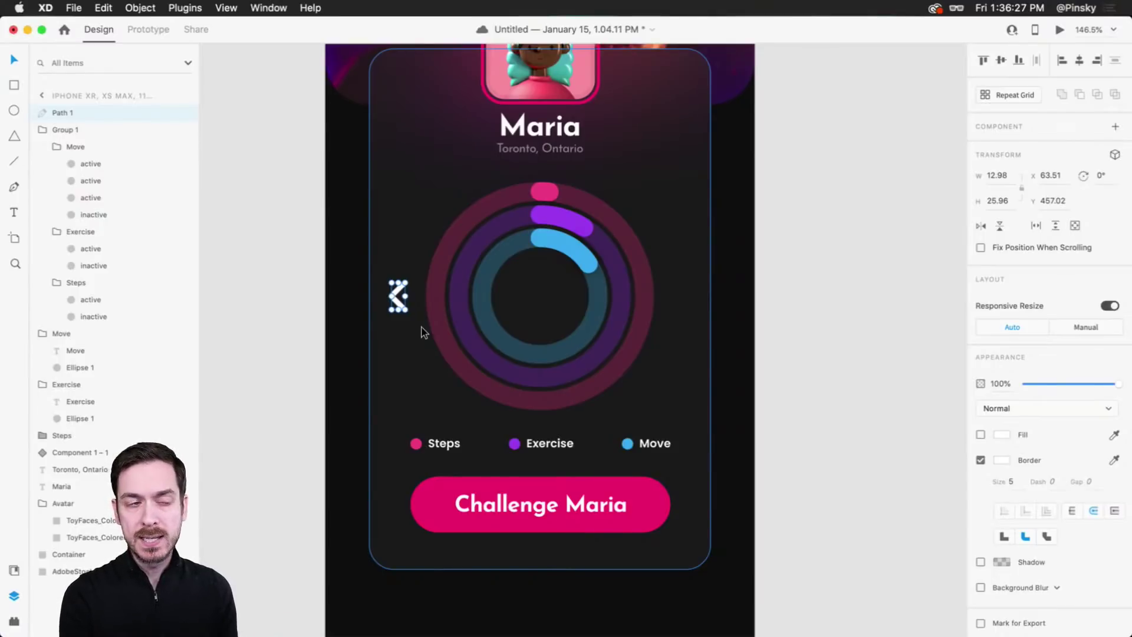
pyautogui.moveTo(401, 311); pyautogui.dragTo(685, 314)
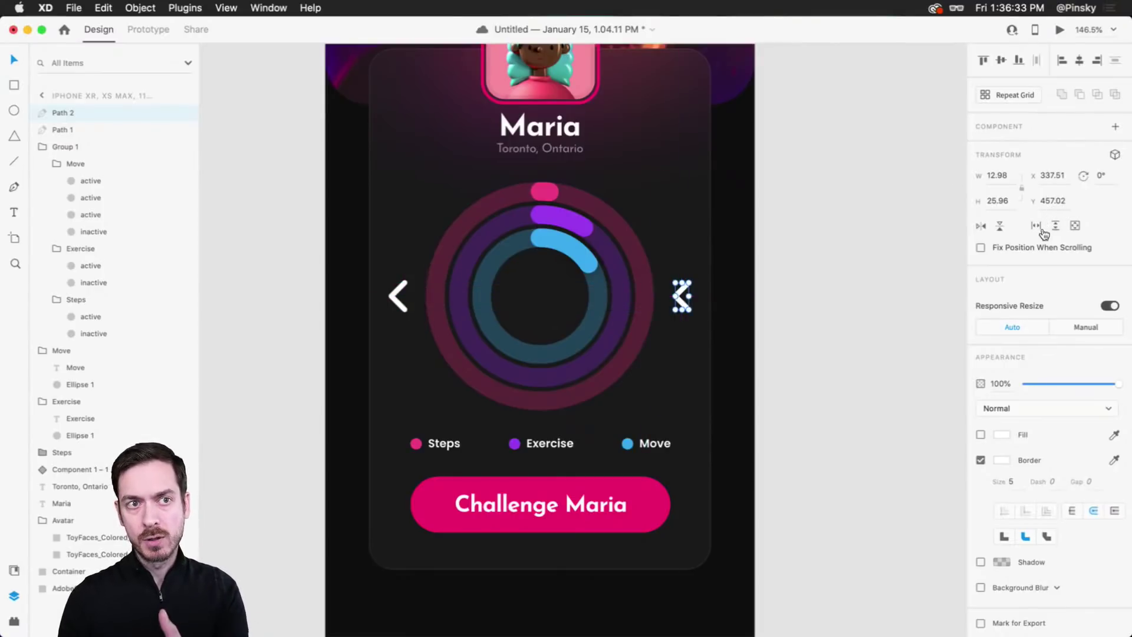
pyautogui.click(981, 227)
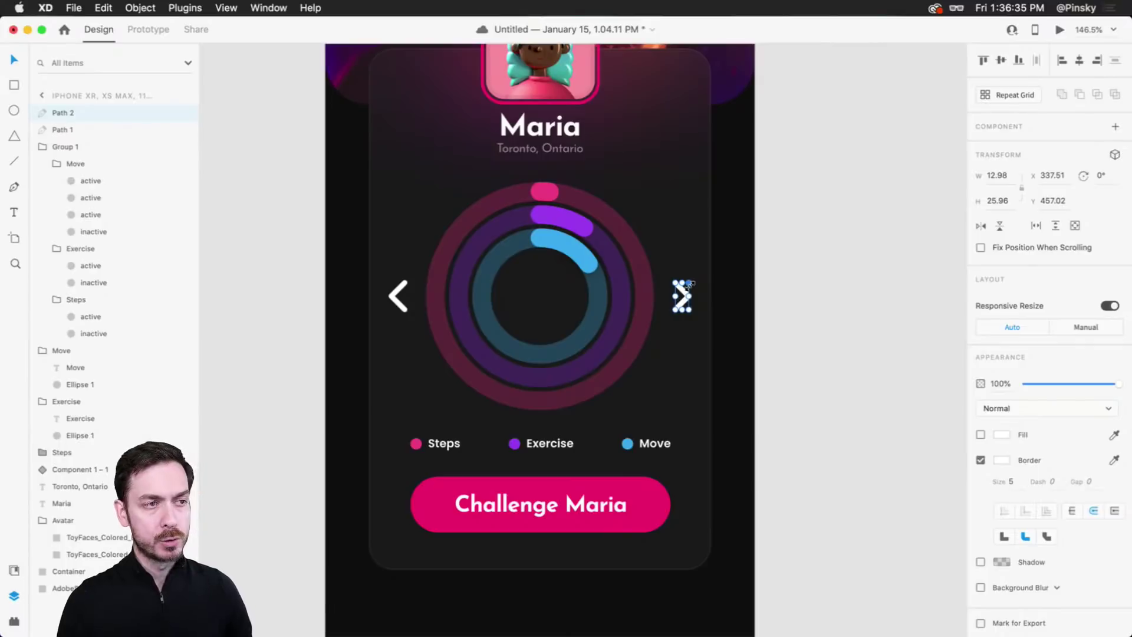
# Step: Set the right chevron's opacity to 30% and check the screen in the preview
pyautogui.press('3')
pyautogui.press('super+Return')
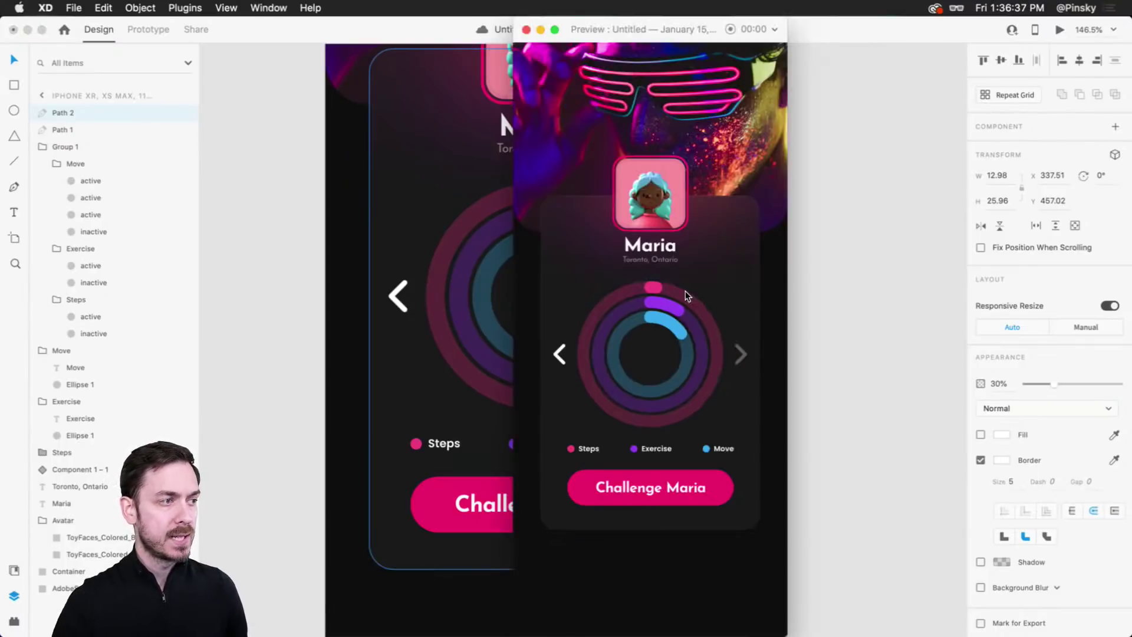
pyautogui.press('super+w')
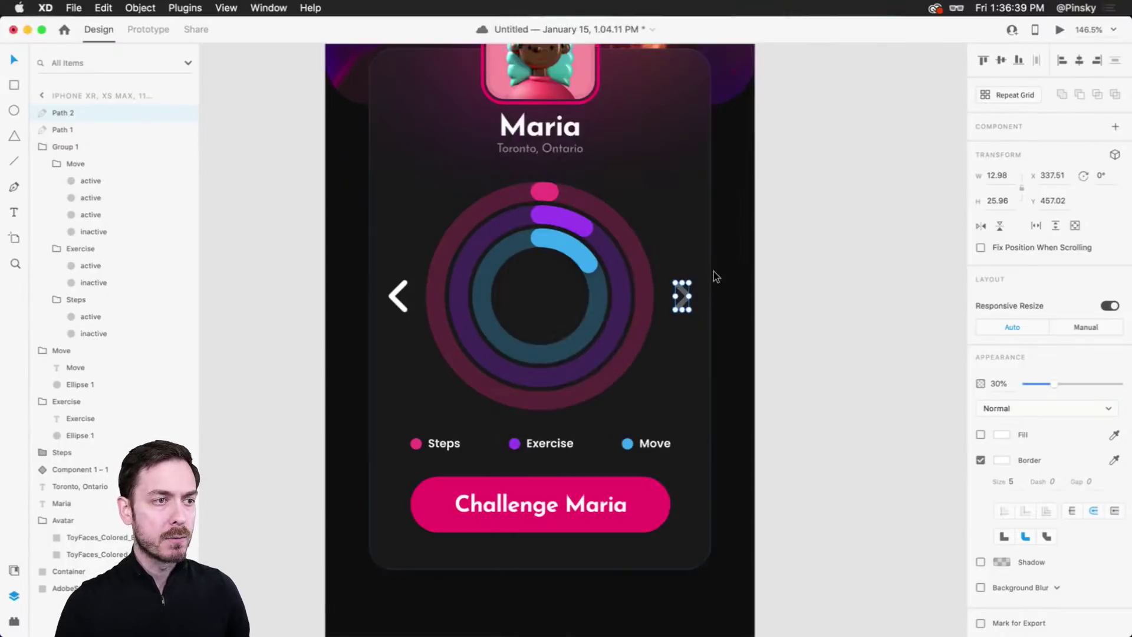
pyautogui.moveTo(683, 292); pyautogui.dragTo(685, 289)
pyautogui.click(835, 319)
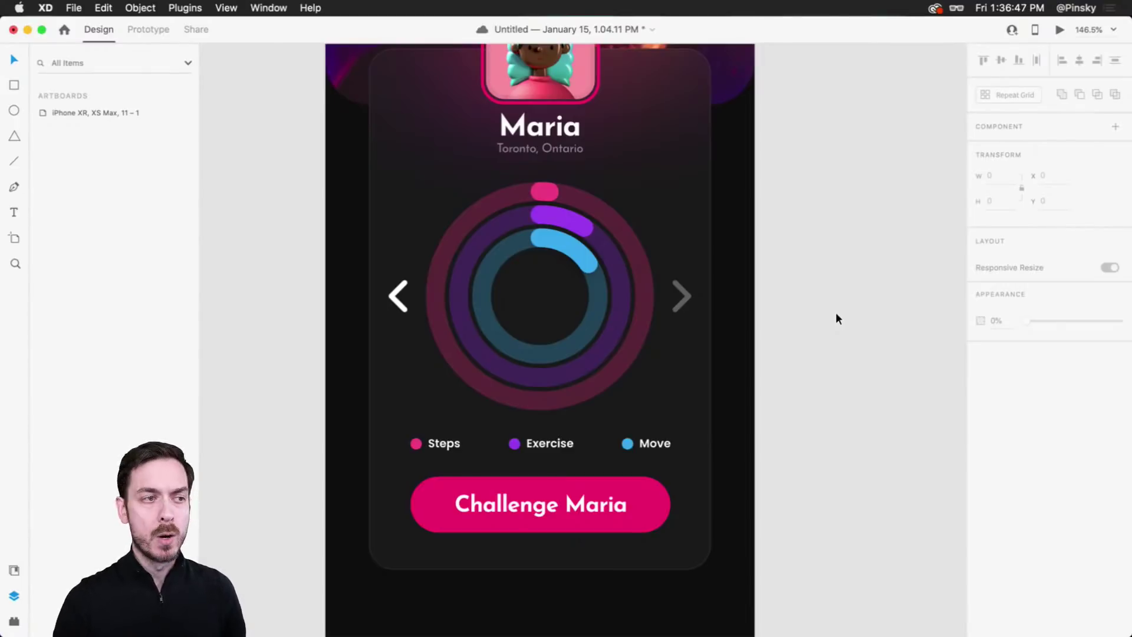
# Step: Rename the rings' group as Progress Circles
pyautogui.click(622, 245)
pyautogui.hscroll(3, 590, 236)
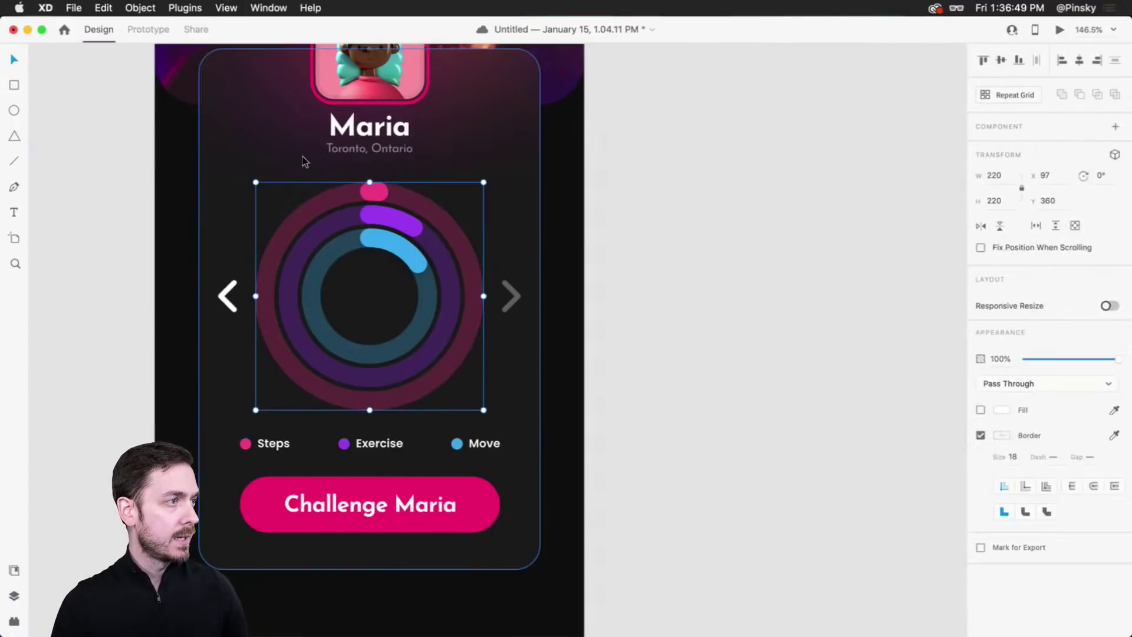
pyautogui.press('super+y')
pyautogui.doubleClick(75, 146)
pyautogui.write('Pro')
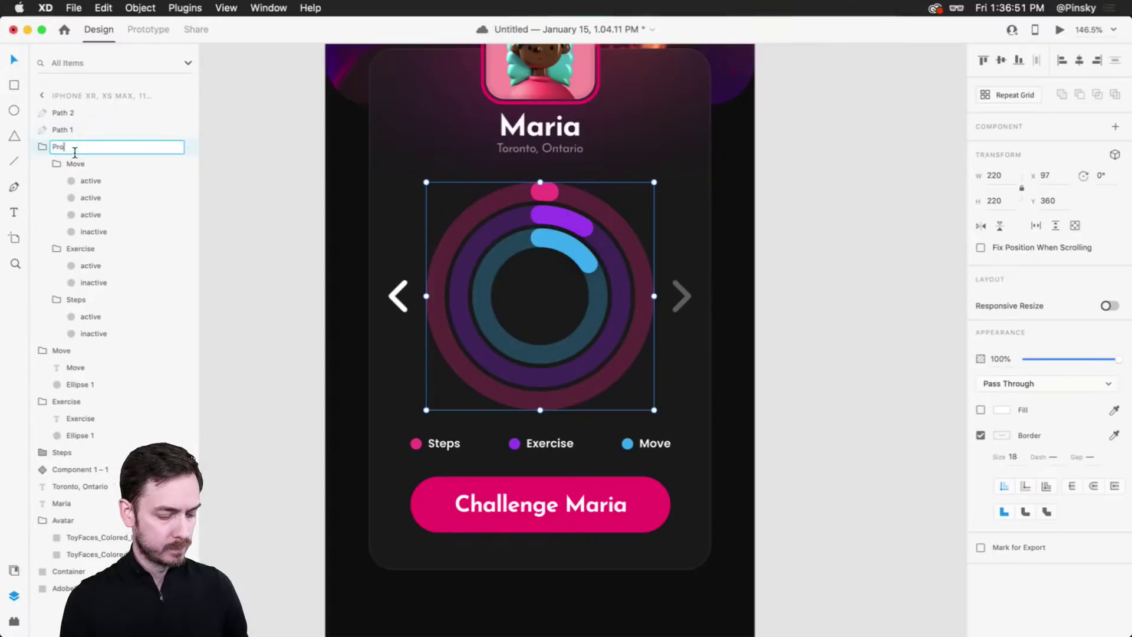
pyautogui.write('gra')
pyautogui.write('ss Circles')
pyautogui.press('Return')
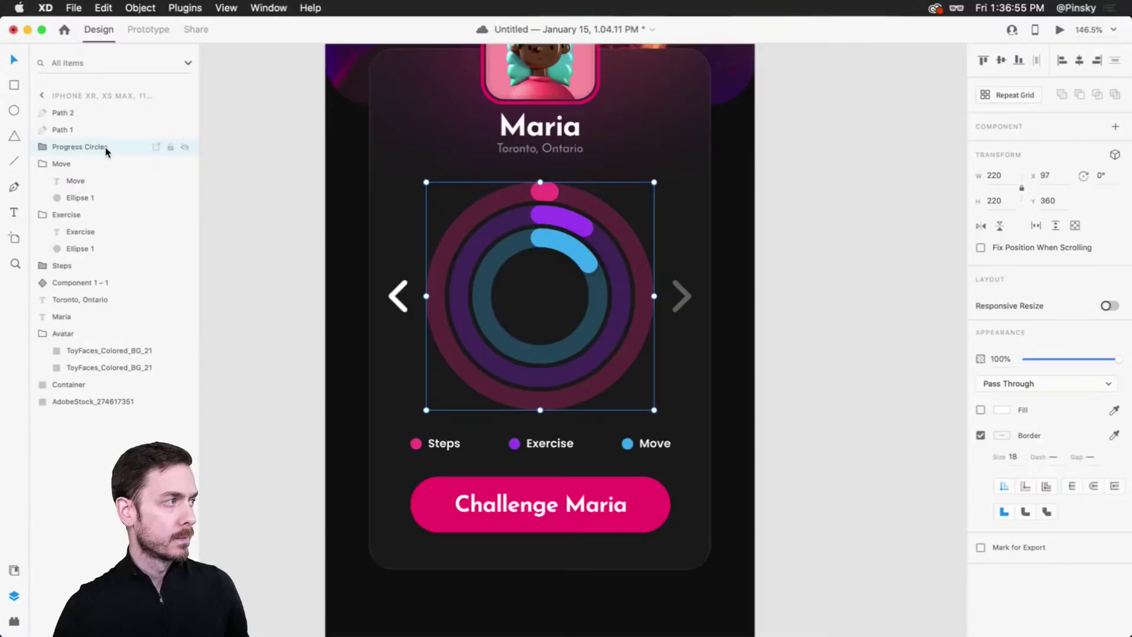
# Step: Rename the right chevron's layer as Next and the left chevron's layer as Previous
pyautogui.doubleClick(62, 115)
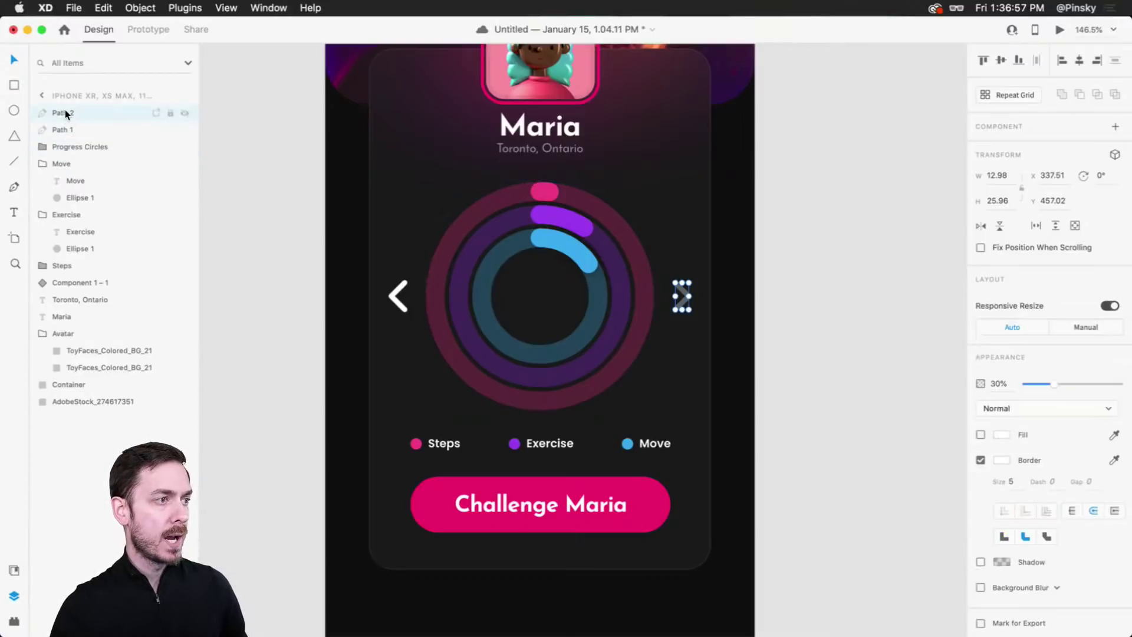
pyautogui.write('Next')
pyautogui.press('Tab')
pyautogui.write('Pre')
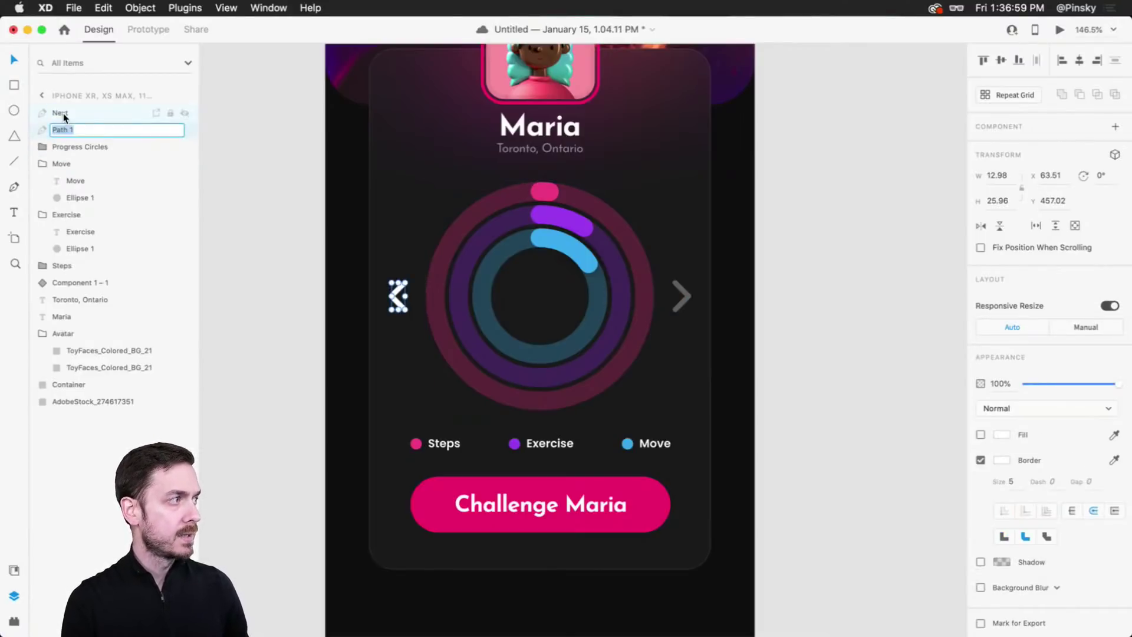
pyautogui.write('vious')
pyautogui.press('Return')
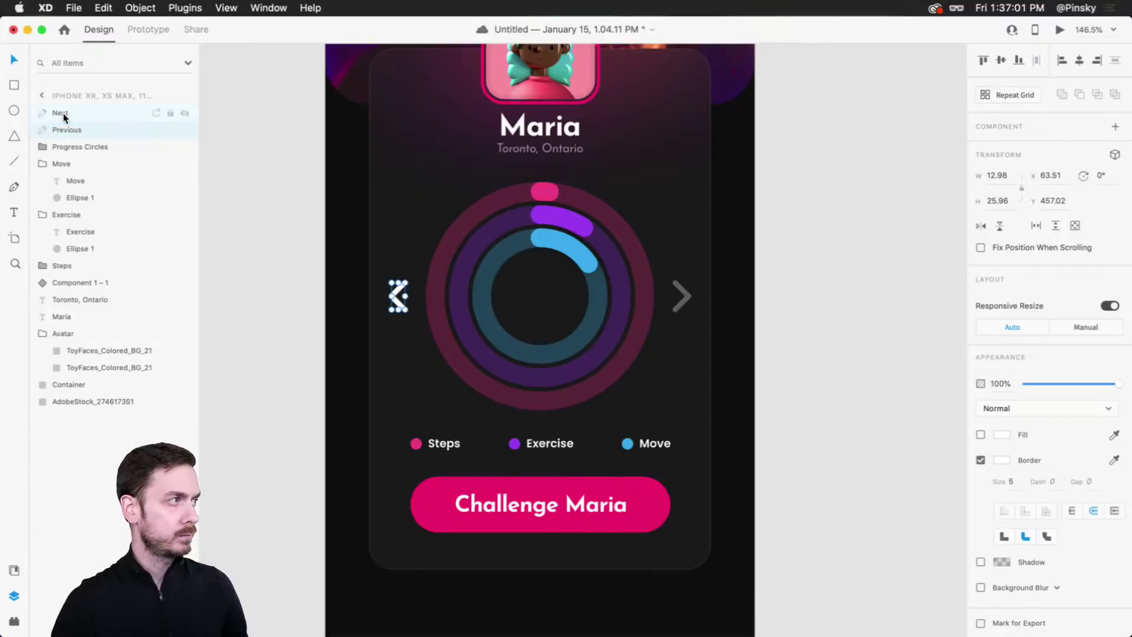
# Step: Make a component from Next, Previous and Progress Circles, and add a new state named Yesterday
pyautogui.click(64, 113)
pyautogui.keyDown('shift'); pyautogui.click(103, 147); pyautogui.keyUp('shift')
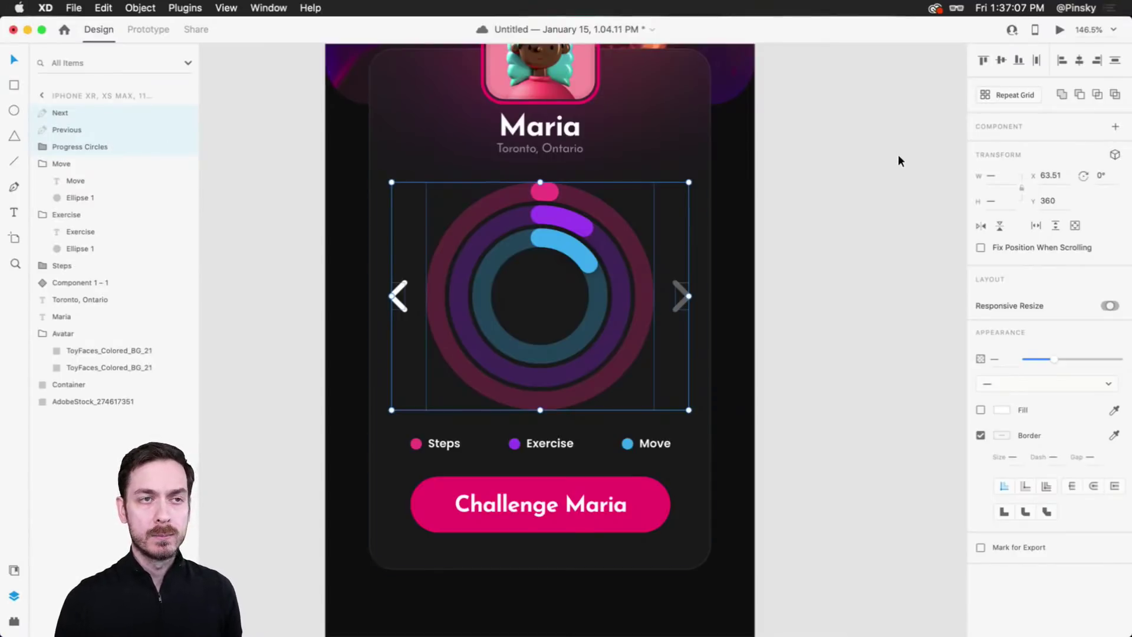
pyautogui.click(1114, 128)
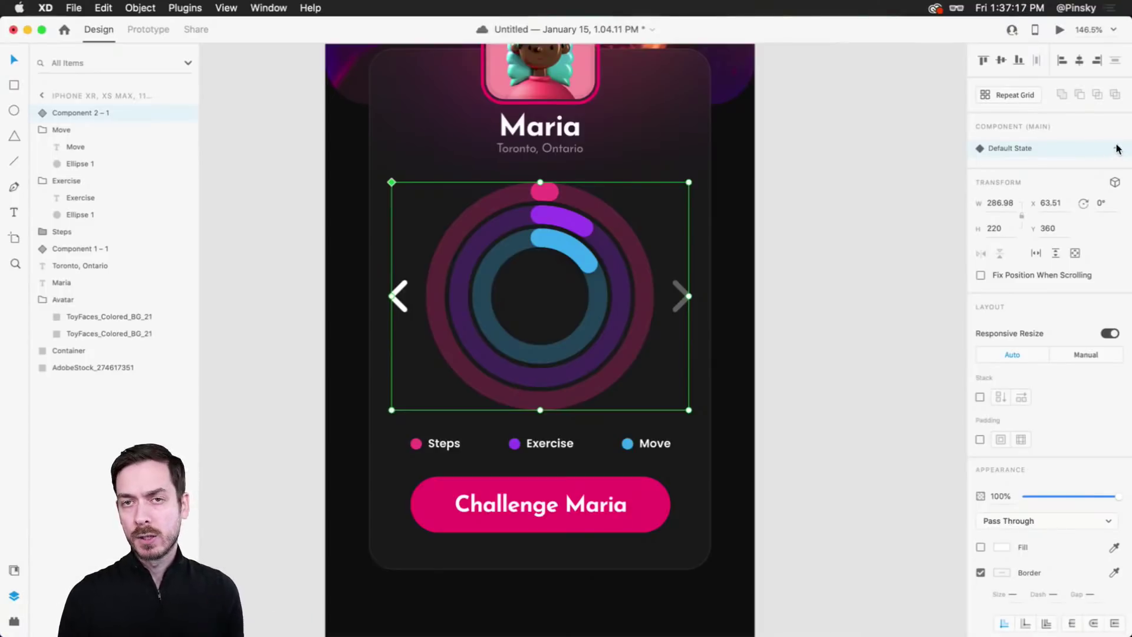
pyautogui.click(1117, 148)
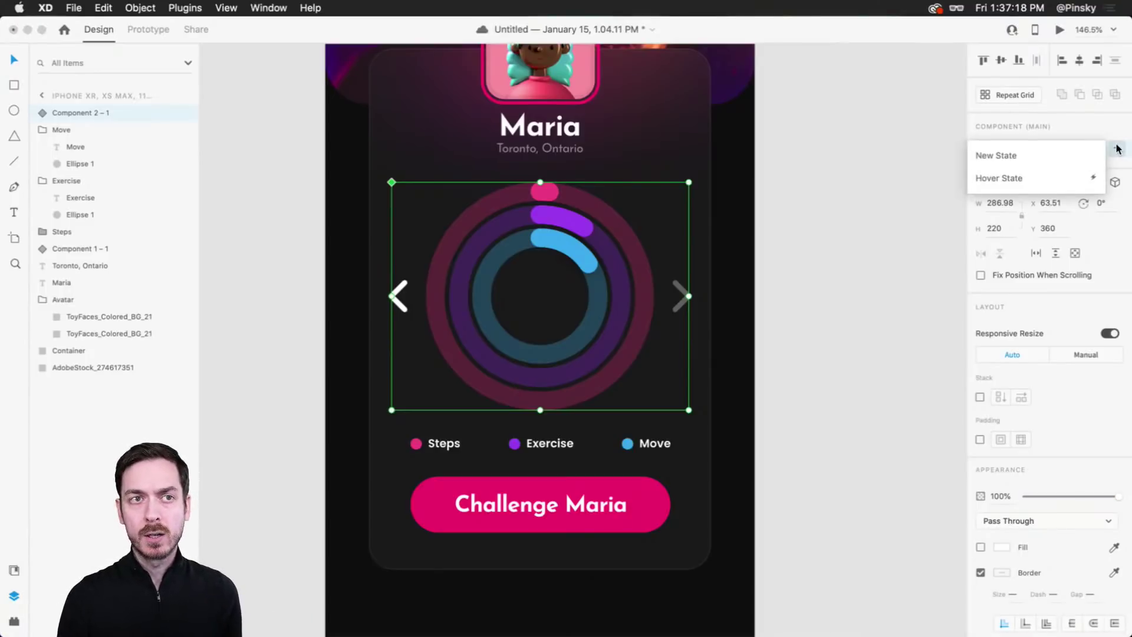
pyautogui.click(1054, 154)
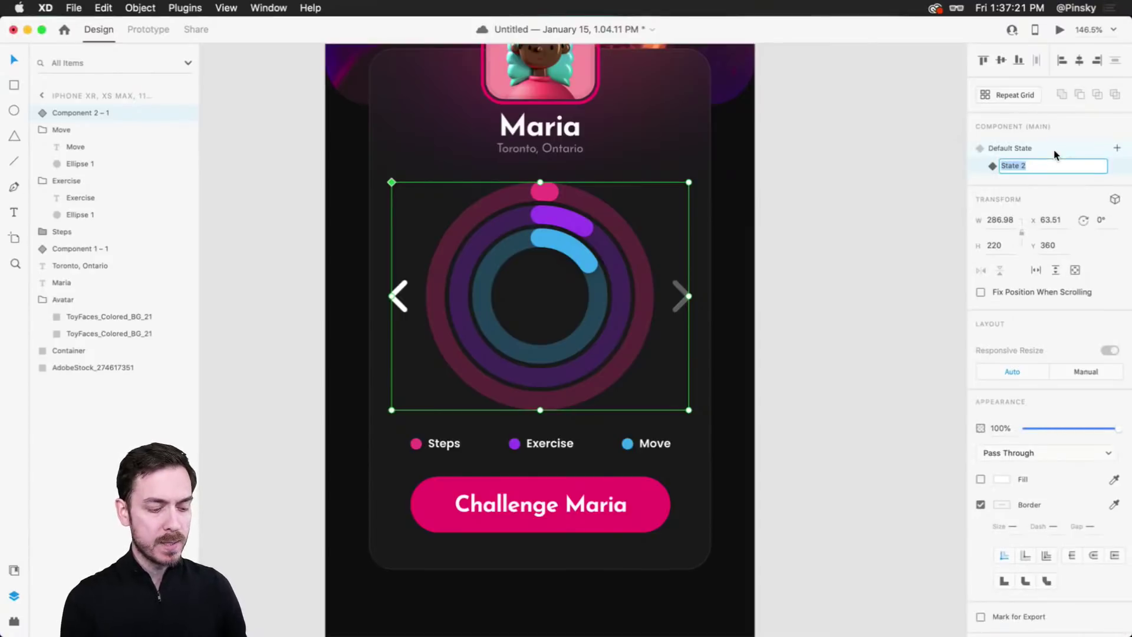
pyautogui.write('Yesterday')
pyautogui.press('Return')
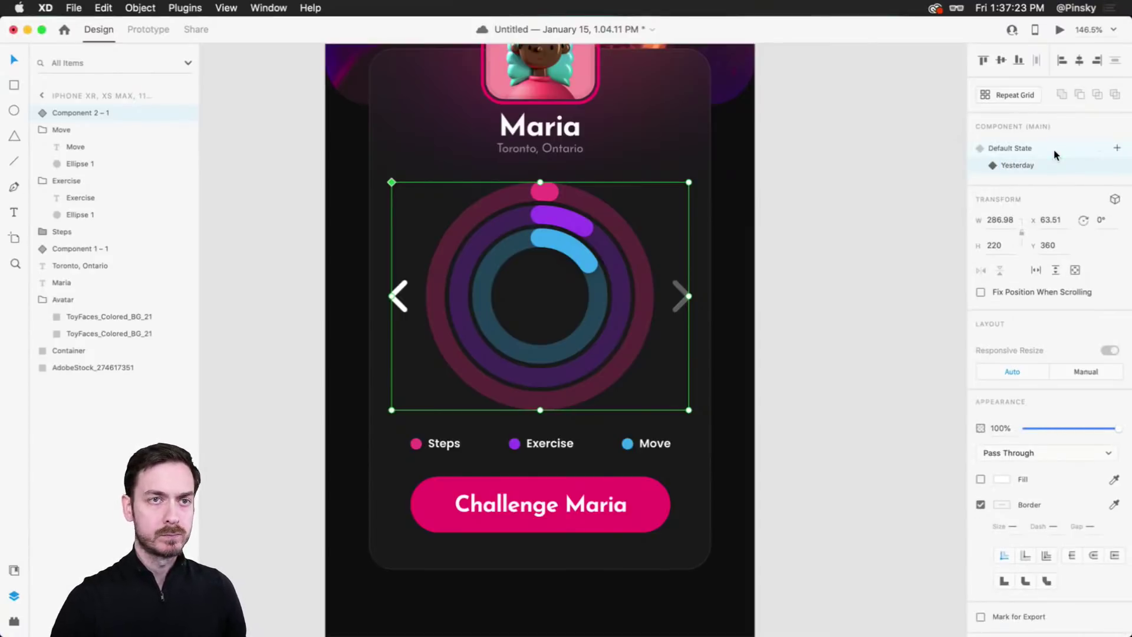
# Step: In the Yesterday state, set the Next chevron's opacity to 100%
pyautogui.scroll(5, 572, 218)
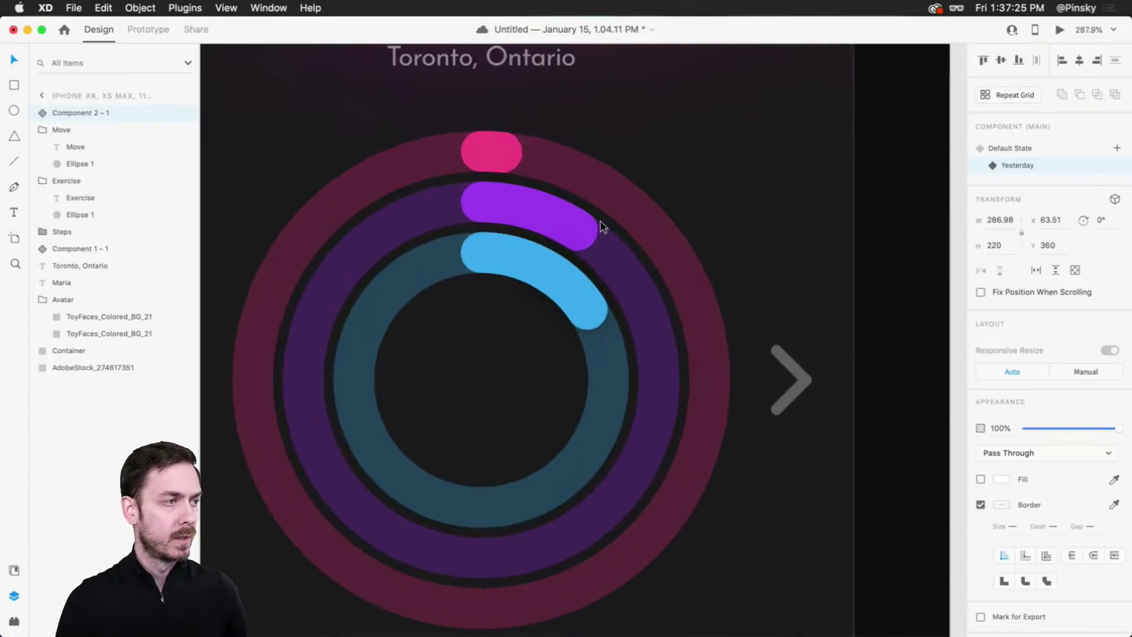
pyautogui.click(497, 374)
pyautogui.scroll(2, 617, 268)
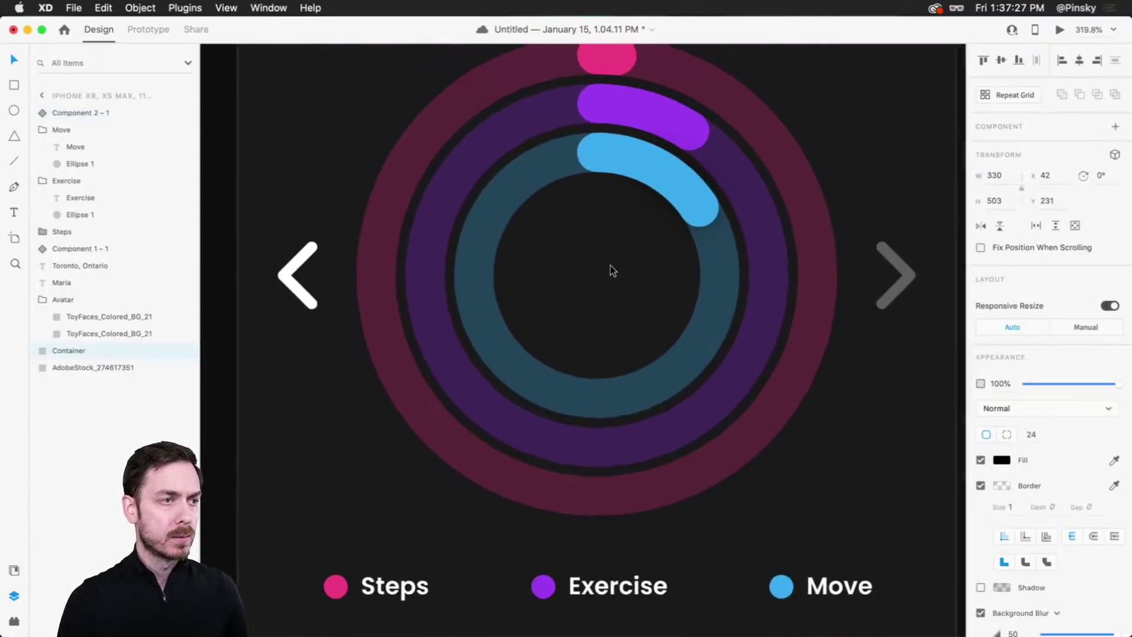
pyautogui.scroll(-3, 611, 265)
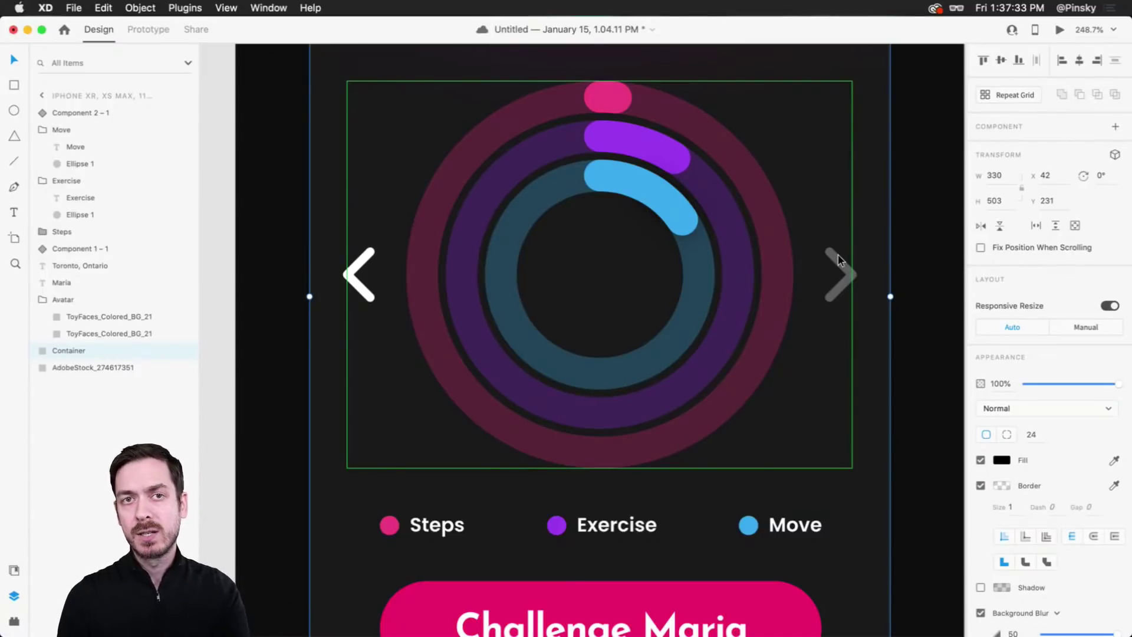
pyautogui.doubleClick(838, 255)
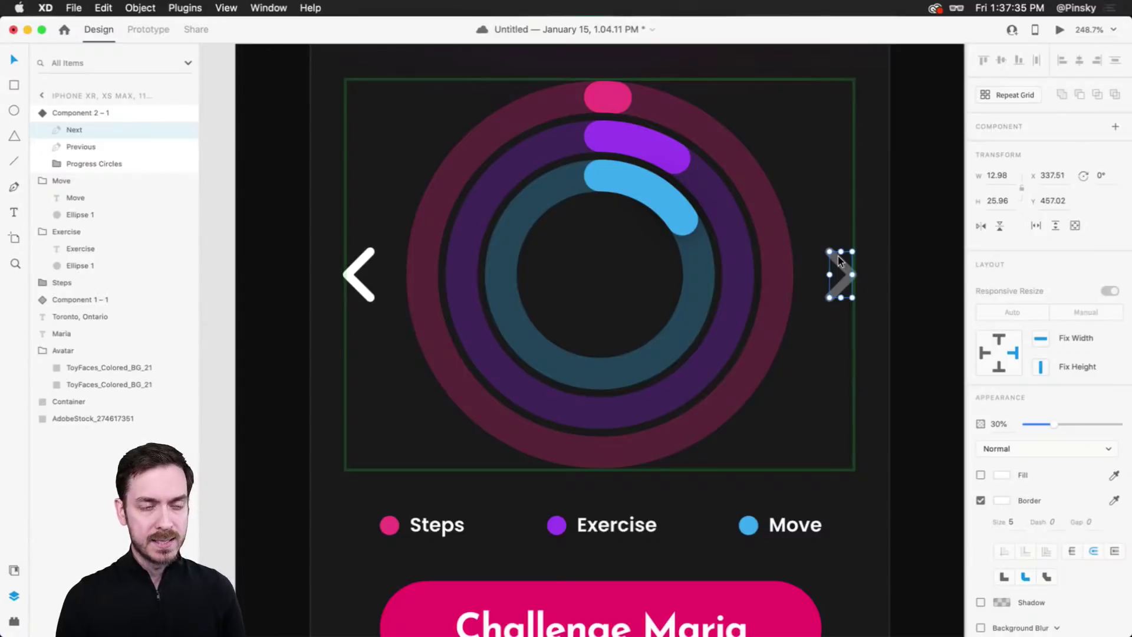
pyautogui.press('0')
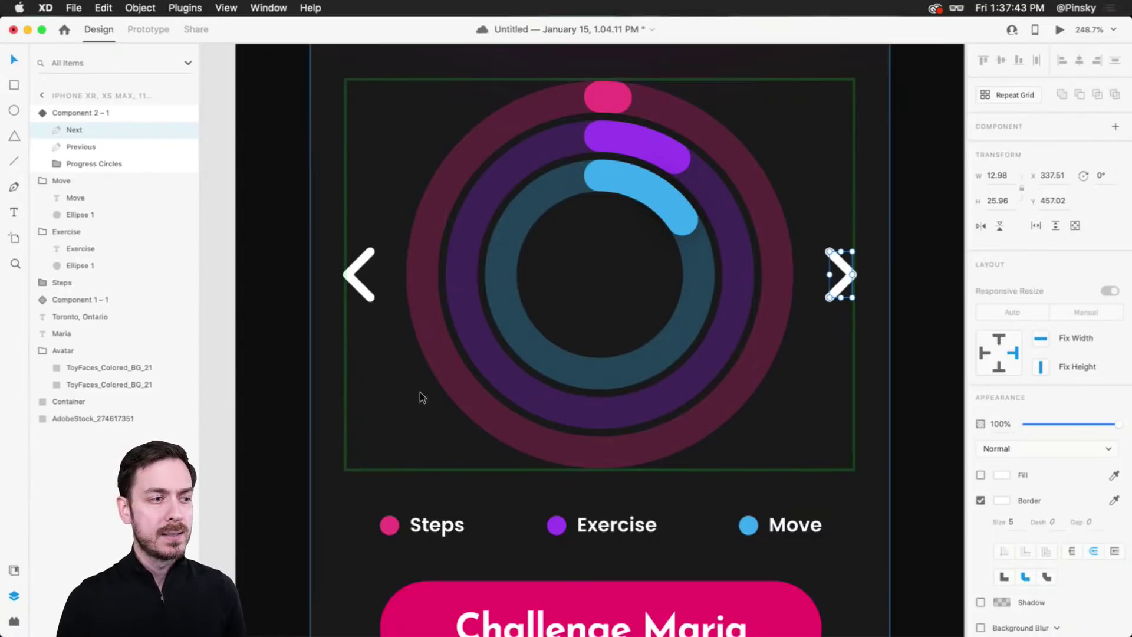
# Step: In the Yesterday state, raise the border dash of the Steps ring's active ellipse to 570
pyautogui.keyDown('super'); pyautogui.click(610, 93); pyautogui.keyUp('super')
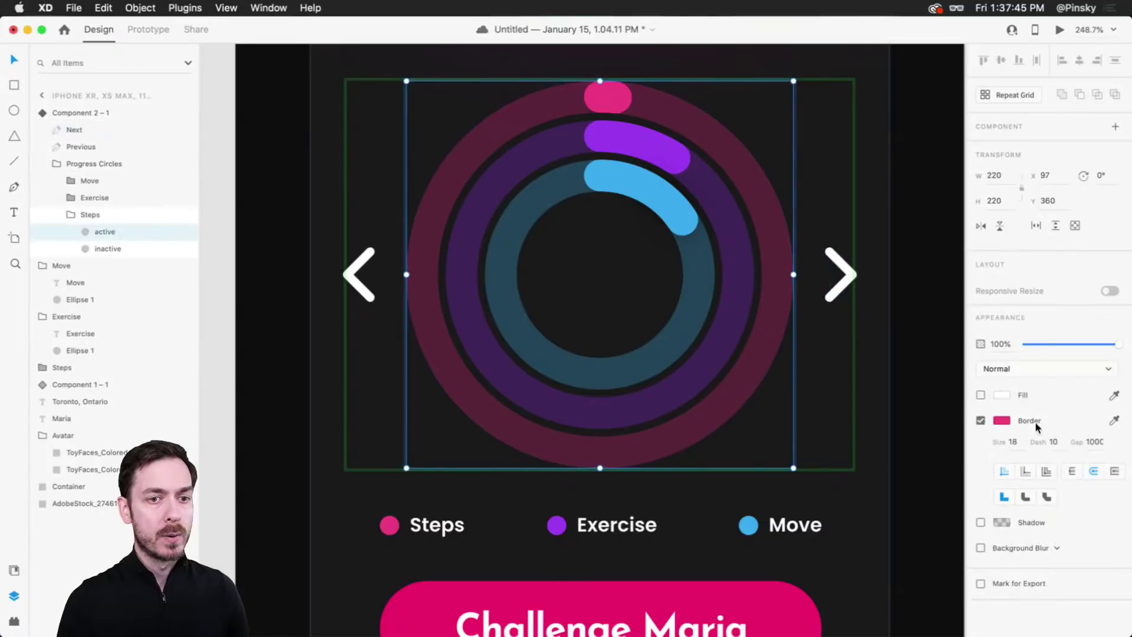
pyautogui.click(1054, 444)
pyautogui.write('30')
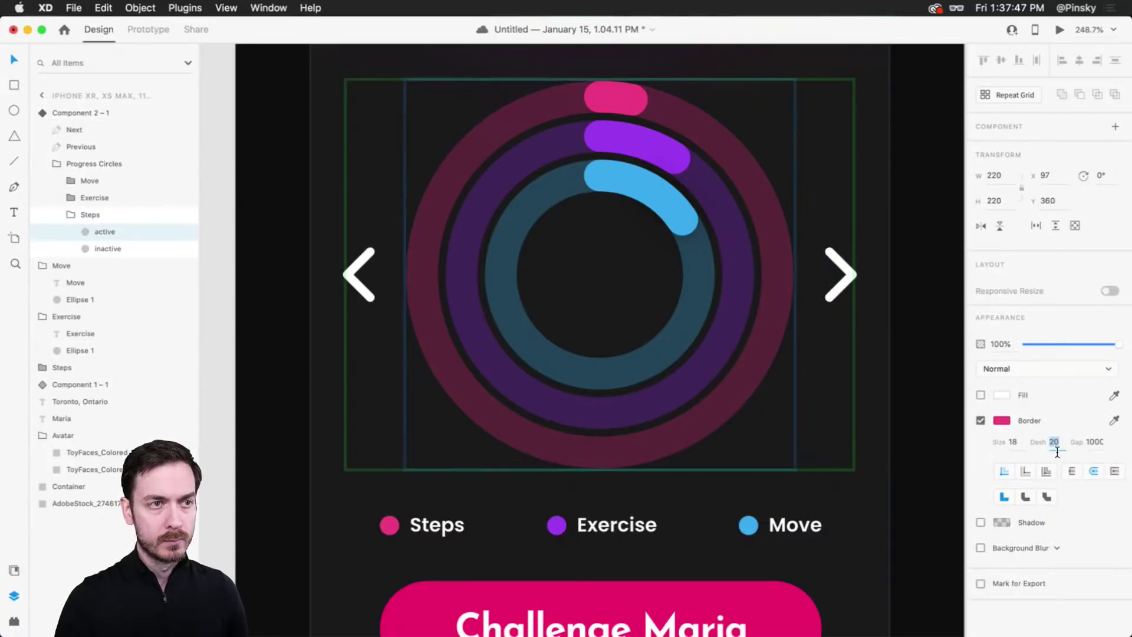
pyautogui.press('Return')
pyautogui.hotkey('shift', 'Up')
pyautogui.hotkey('shift', 'Up')
pyautogui.hotkey('shift', 'Up')
pyautogui.hotkey('shift', 'Up')
pyautogui.hotkey('shift', 'Up')
pyautogui.hotkey('shift', 'Up')
pyautogui.hotkey('shift', 'Up')
pyautogui.hotkey('shift', 'Up')
pyautogui.hotkey('shift', 'Up')
pyautogui.hotkey('shift', 'Up')
pyautogui.hotkey('shift', 'Up')
pyautogui.hotkey('shift', 'Up')
pyautogui.hotkey('shift', 'Up')
pyautogui.hotkey('shift', 'Up')
pyautogui.hotkey('shift', 'Up')
pyautogui.hotkey('shift', 'Up')
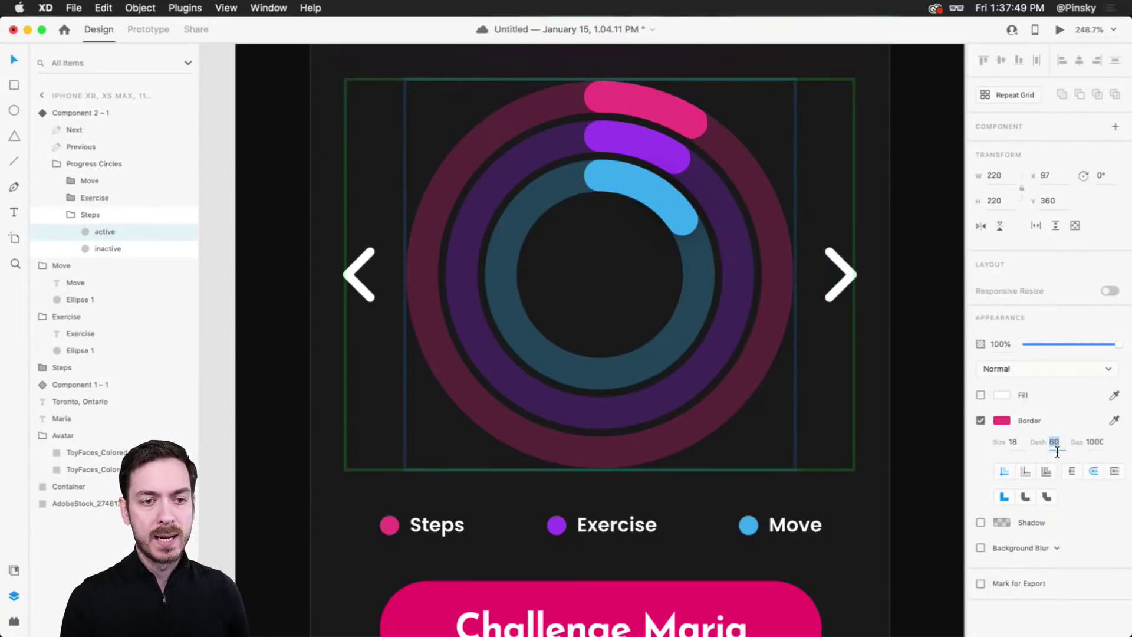
pyautogui.hotkey('shift', 'Up')
pyautogui.hotkey('shift', 'Up')
pyautogui.hotkey('shift', 'Up')
pyautogui.hotkey('shift', 'Up')
pyautogui.hotkey('shift', 'Up')
pyautogui.hotkey('shift', 'Up')
pyautogui.hotkey('shift', 'Up')
pyautogui.hotkey('shift', 'Up')
pyautogui.hotkey('shift', 'Up')
pyautogui.hotkey('shift', 'Up')
pyautogui.hotkey('shift', 'Up')
pyautogui.hotkey('shift', 'Up')
pyautogui.hotkey('shift', 'Up')
pyautogui.hotkey('shift', 'Up')
pyautogui.hotkey('shift', 'Up')
pyautogui.hotkey('shift', 'Up')
pyautogui.hotkey('shift', 'Up')
pyautogui.hotkey('shift', 'Up')
pyautogui.hotkey('shift', 'Up')
pyautogui.hotkey('shift', 'Up')
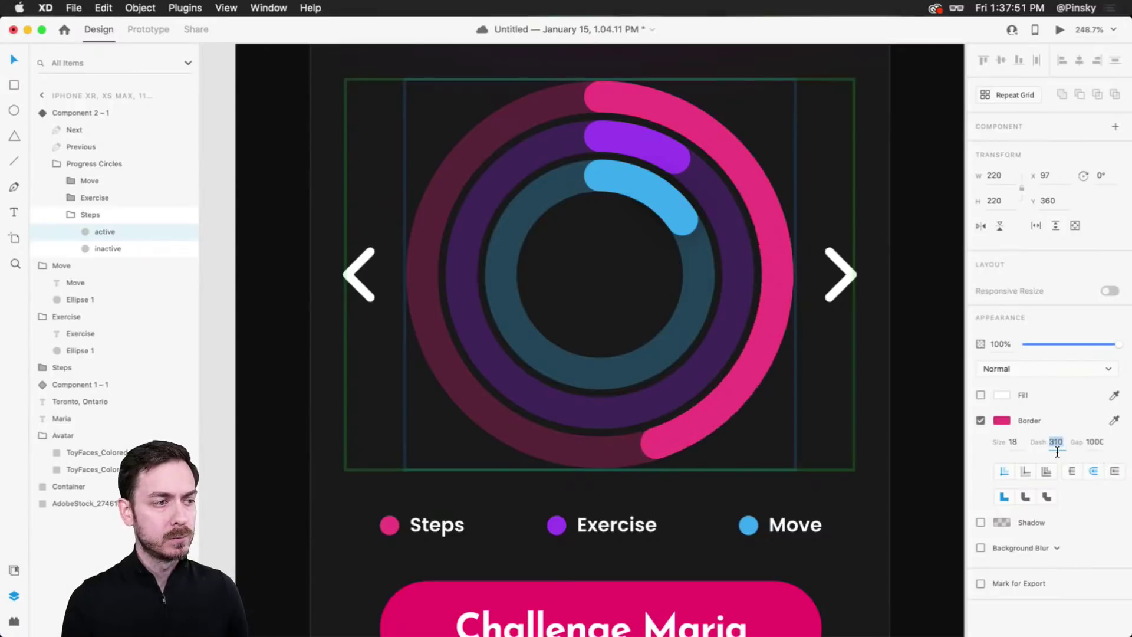
pyautogui.hotkey('shift', 'Up')
pyautogui.hotkey('shift', 'Up')
pyautogui.hotkey('shift', 'Up')
pyautogui.hotkey('shift', 'Up')
pyautogui.hotkey('shift', 'Up')
pyautogui.hotkey('shift', 'Up')
pyautogui.hotkey('shift', 'Up')
pyautogui.hotkey('shift', 'Up')
pyautogui.hotkey('shift', 'Up')
pyautogui.hotkey('shift', 'Up')
pyautogui.hotkey('shift', 'Up')
pyautogui.hotkey('shift', 'Up')
pyautogui.hotkey('shift', 'Up')
pyautogui.hotkey('shift', 'Up')
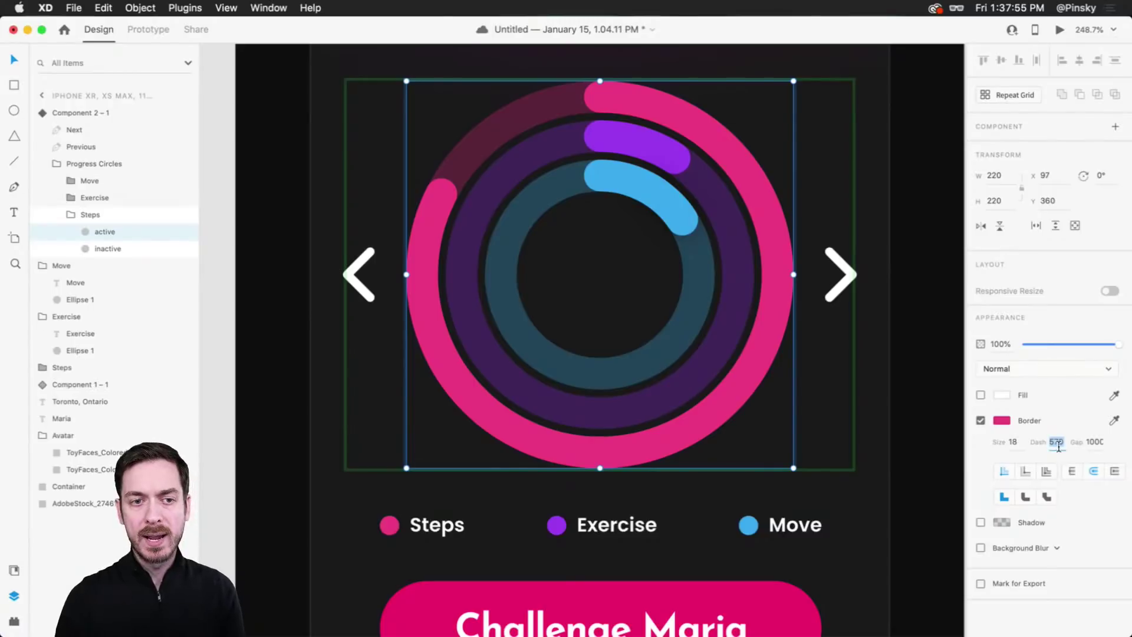
# Step: In the Yesterday state, raise the border dash of the Exercise ring's active ellipse to 490
pyautogui.click(668, 147)
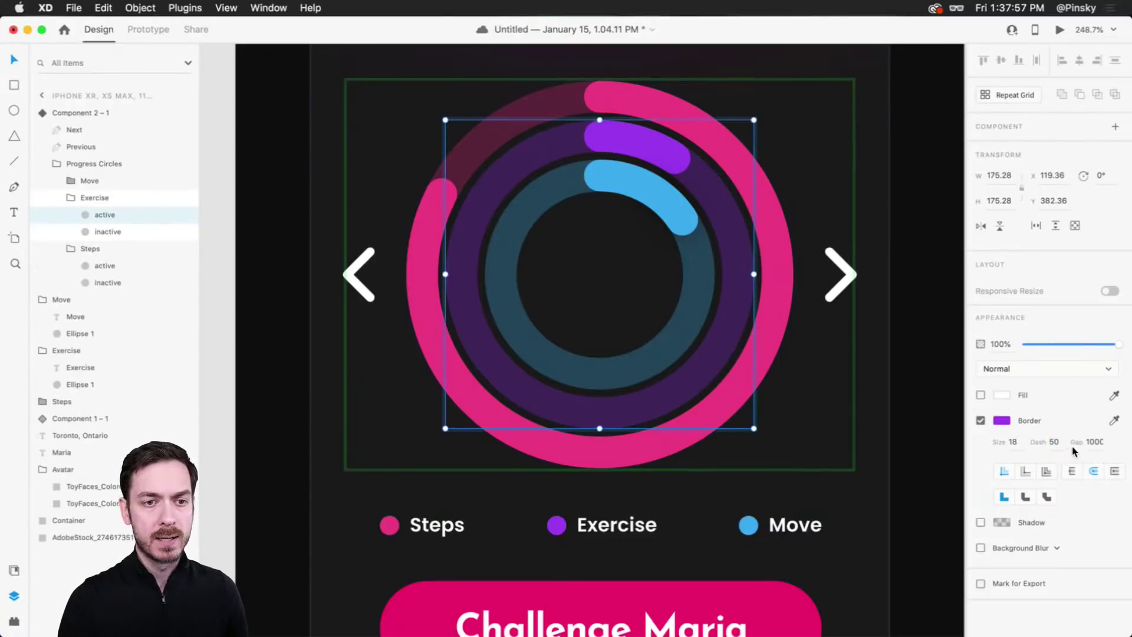
pyautogui.click(1053, 443)
pyautogui.write('400')
pyautogui.press('Return')
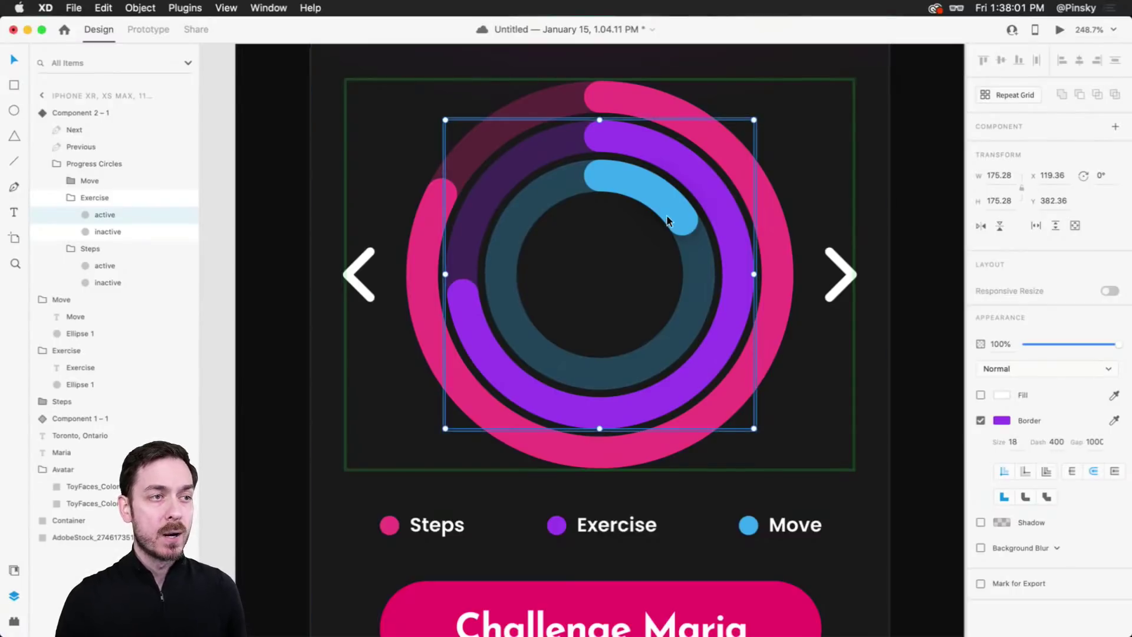
pyautogui.click(1058, 449)
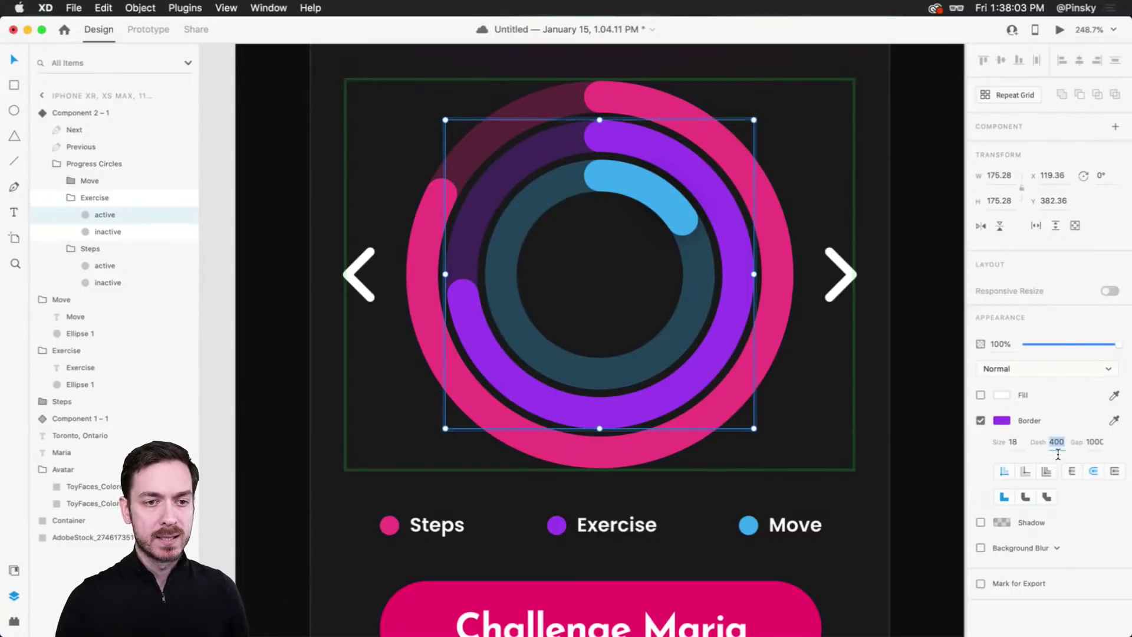
pyautogui.hotkey('shift', 'Up')
pyautogui.hotkey('shift', 'Up')
pyautogui.hotkey('shift', 'Up')
pyautogui.hotkey('shift', 'Up')
pyautogui.hotkey('shift', 'Up')
pyautogui.hotkey('shift', 'Up')
pyautogui.hotkey('shift', 'Up')
pyautogui.hotkey('shift', 'Up')
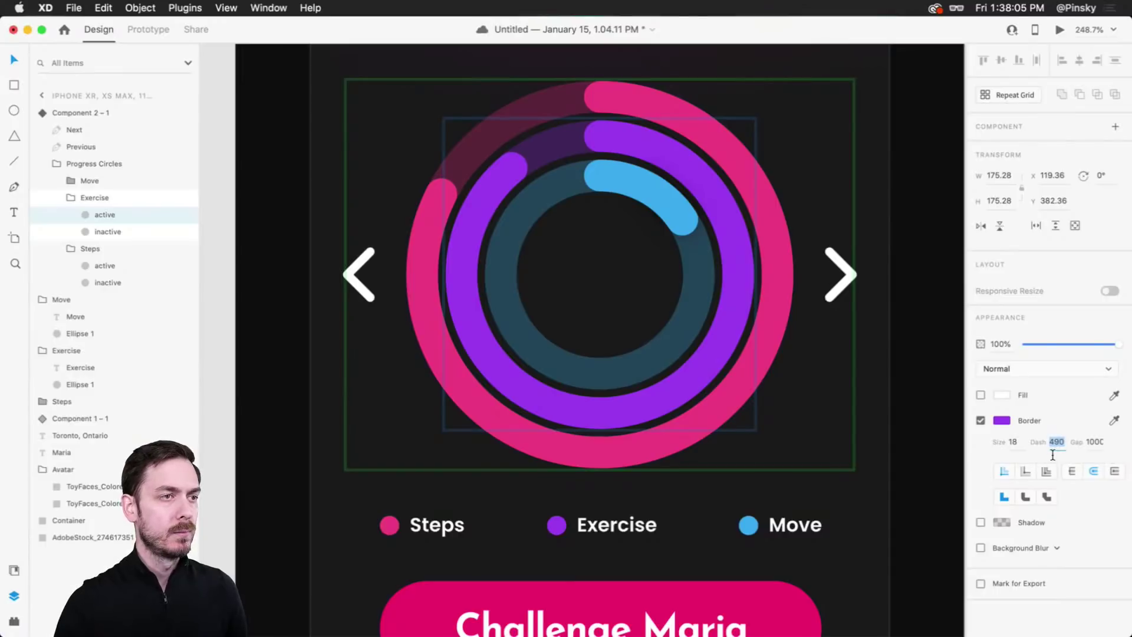
# Step: In the Move ring, raise the border dash of the second, shadowed active ellipse to 280 and rotate that ellipse to 210°
pyautogui.click(675, 208)
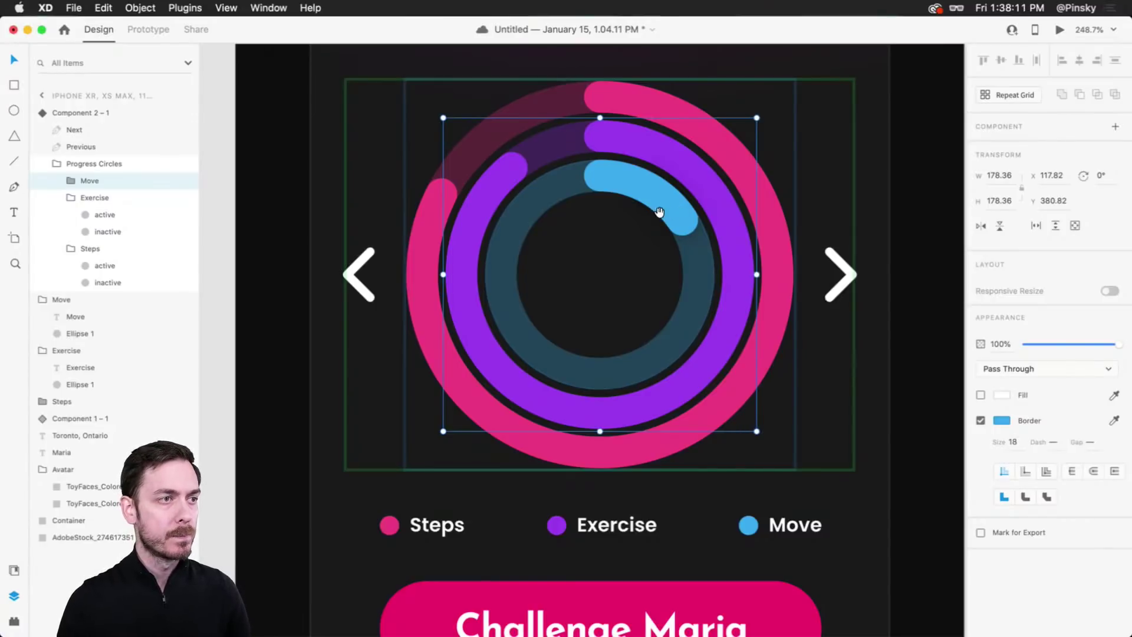
pyautogui.moveTo(660, 213); pyautogui.dragTo(693, 227)
pyautogui.doubleClick(695, 217)
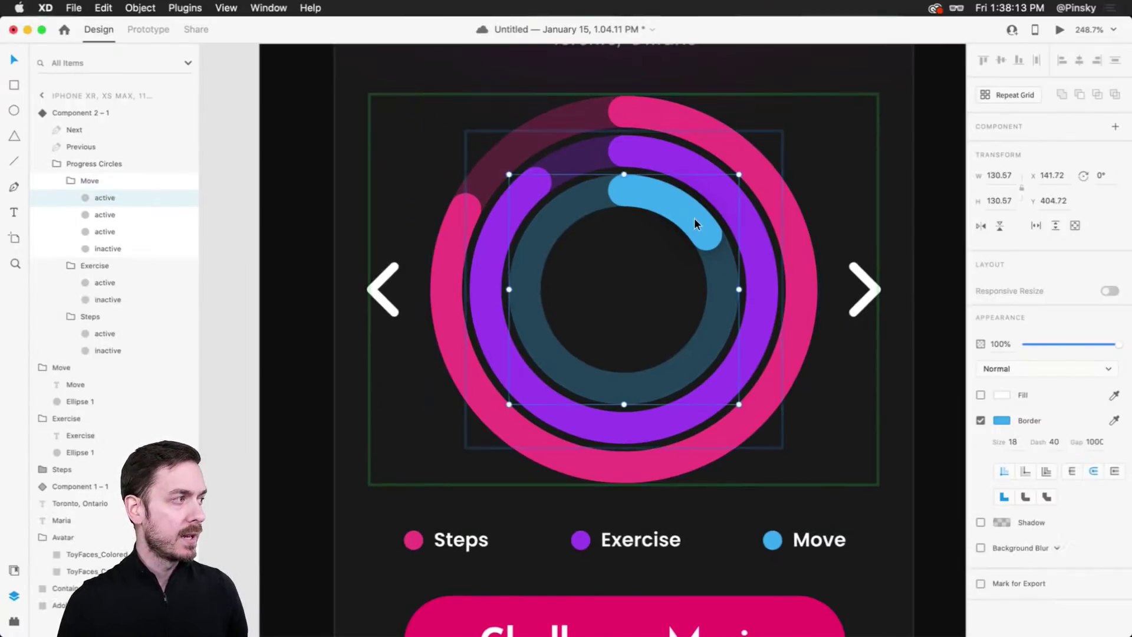
pyautogui.click(112, 216)
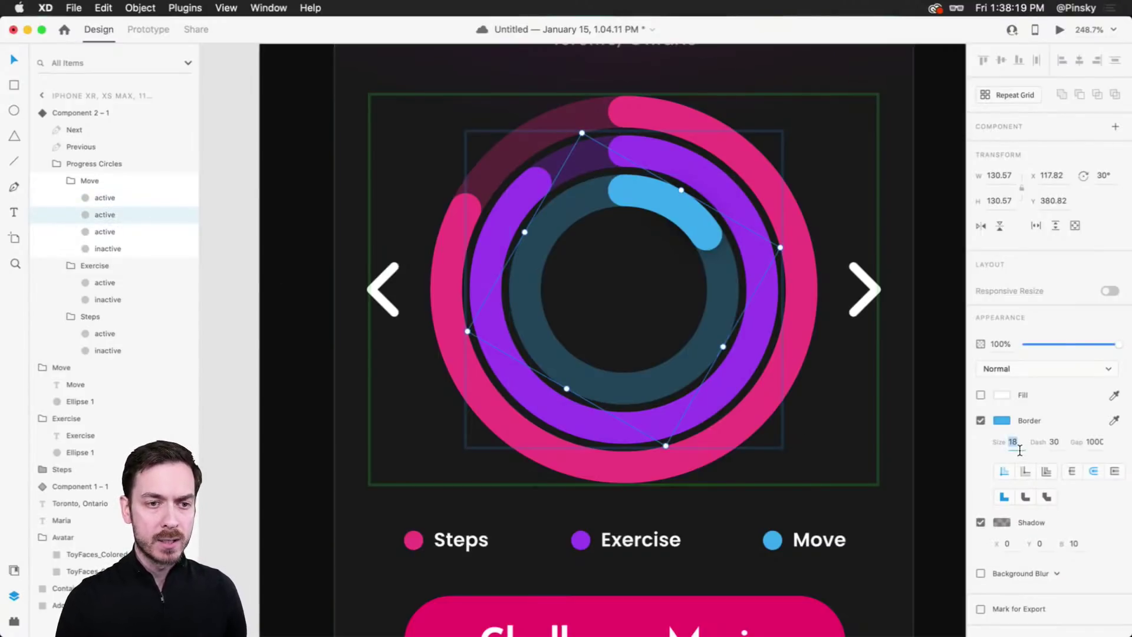
pyautogui.click(1058, 446)
pyautogui.hotkey('shift', 'Up')
pyautogui.hotkey('shift', 'Up')
pyautogui.hotkey('shift', 'Up')
pyautogui.hotkey('shift', 'Up')
pyautogui.hotkey('shift', 'Up')
pyautogui.hotkey('shift', 'Up')
pyautogui.hotkey('shift', 'Up')
pyautogui.hotkey('shift', 'Up')
pyautogui.hotkey('shift', 'Up')
pyautogui.hotkey('shift', 'Up')
pyautogui.hotkey('shift', 'Up')
pyautogui.hotkey('shift', 'Up')
pyautogui.hotkey('shift', 'Up')
pyautogui.hotkey('shift', 'Up')
pyautogui.hotkey('shift', 'Up')
pyautogui.hotkey('shift', 'Up')
pyautogui.hotkey('shift', 'Up')
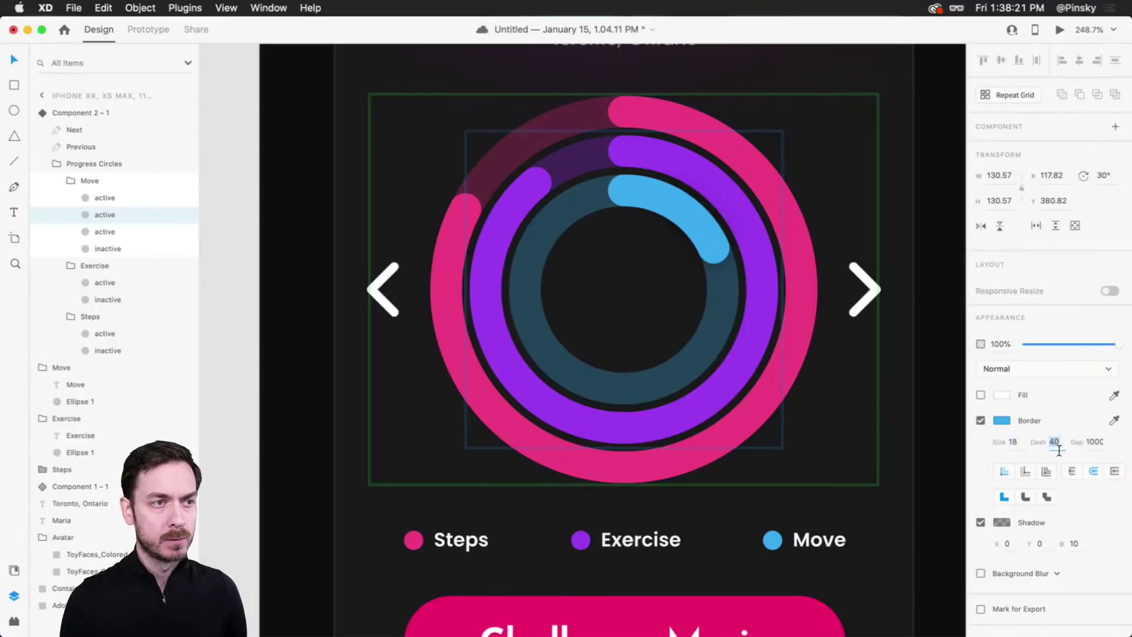
pyautogui.hotkey('shift', 'Up')
pyautogui.hotkey('shift', 'Up')
pyautogui.hotkey('shift', 'Up')
pyautogui.hotkey('shift', 'Up')
pyautogui.hotkey('shift', 'Up')
pyautogui.hotkey('shift', 'Up')
pyautogui.hotkey('shift', 'Up')
pyautogui.hotkey('shift', 'Up')
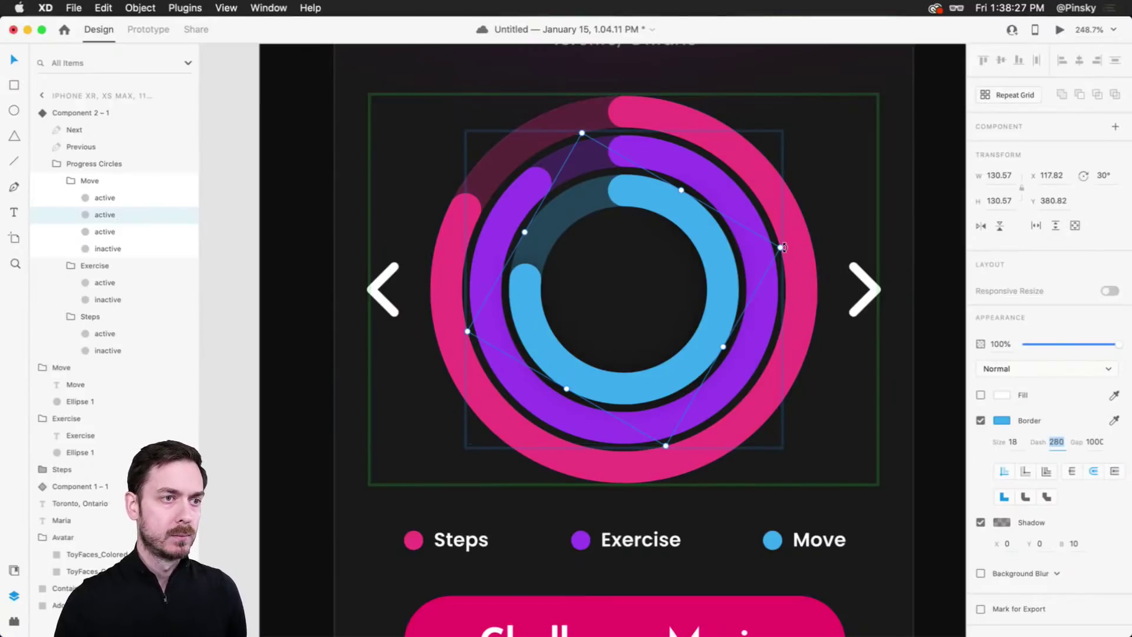
pyautogui.click(791, 260)
pyautogui.moveTo(790, 266); pyautogui.dragTo(470, 327)
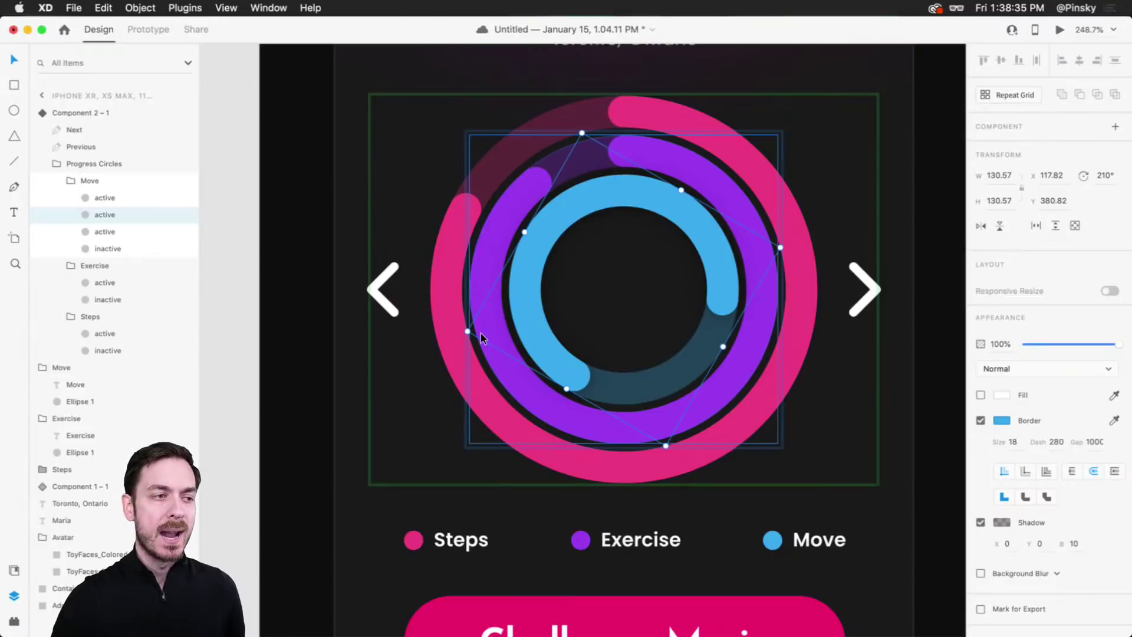
# Step: Raise the border dash of the Move ring's third active ellipse, directly above inactive, to 260
pyautogui.click(98, 232)
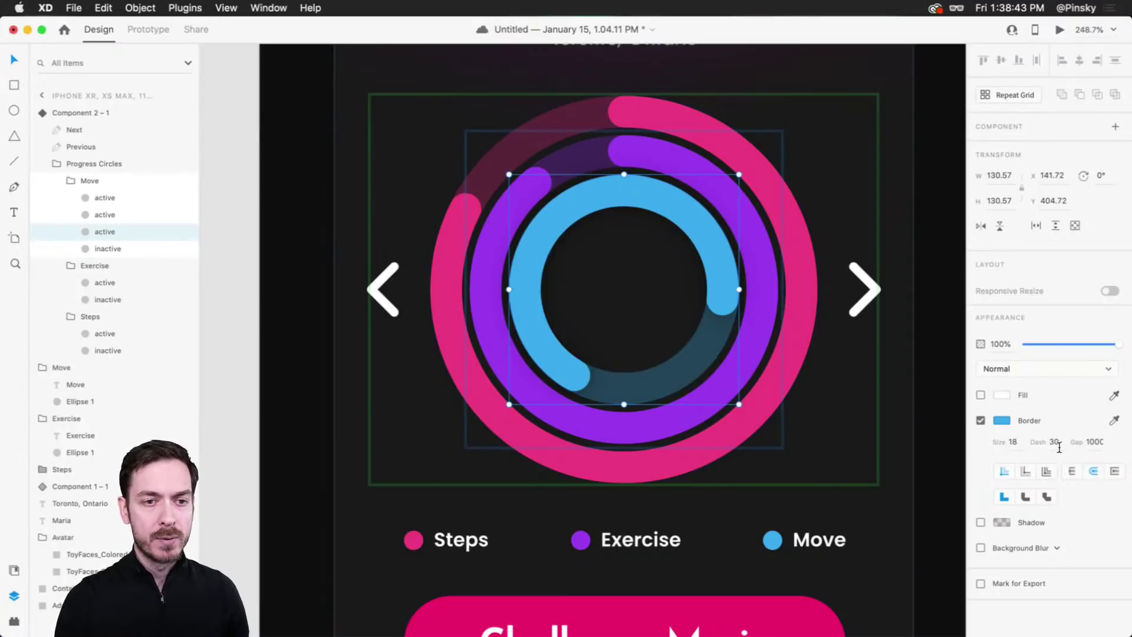
pyautogui.click(1055, 442)
pyautogui.hotkey('shift', 'Up')
pyautogui.hotkey('shift', 'Up')
pyautogui.hotkey('shift', 'Up')
pyautogui.hotkey('shift', 'Up')
pyautogui.hotkey('shift', 'Up')
pyautogui.hotkey('shift', 'Up')
pyautogui.hotkey('shift', 'Up')
pyautogui.hotkey('shift', 'Up')
pyautogui.hotkey('shift', 'Up')
pyautogui.hotkey('shift', 'Up')
pyautogui.hotkey('shift', 'Up')
pyautogui.hotkey('shift', 'Up')
pyautogui.hotkey('shift', 'Up')
pyautogui.hotkey('shift', 'Up')
pyautogui.hotkey('shift', 'Up')
pyautogui.hotkey('shift', 'Up')
pyautogui.hotkey('shift', 'Up')
pyautogui.hotkey('shift', 'Up')
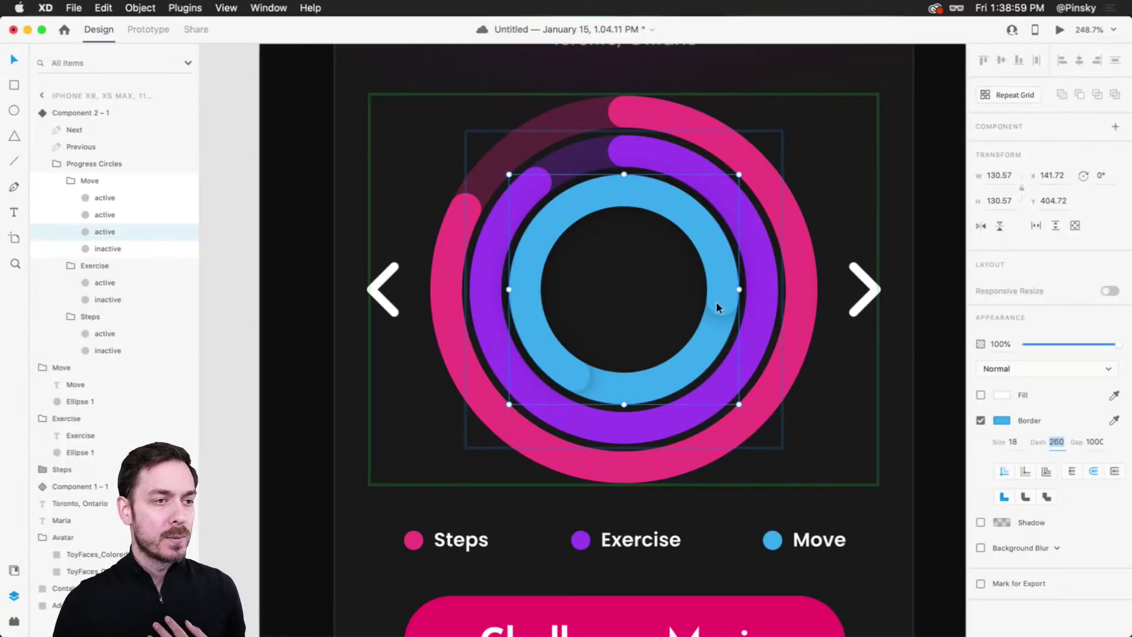
# Step: Raise the border dash of the Move ring's topmost active ellipse to 160 and rotate it to 135°
pyautogui.click(104, 198)
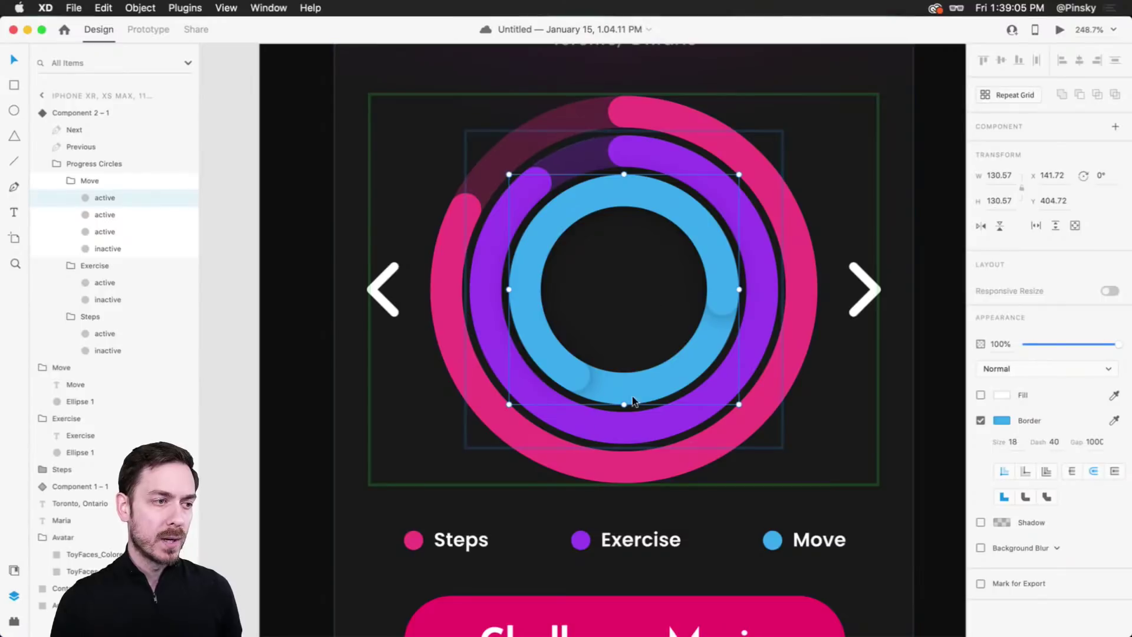
pyautogui.scroll(3, 581, 384)
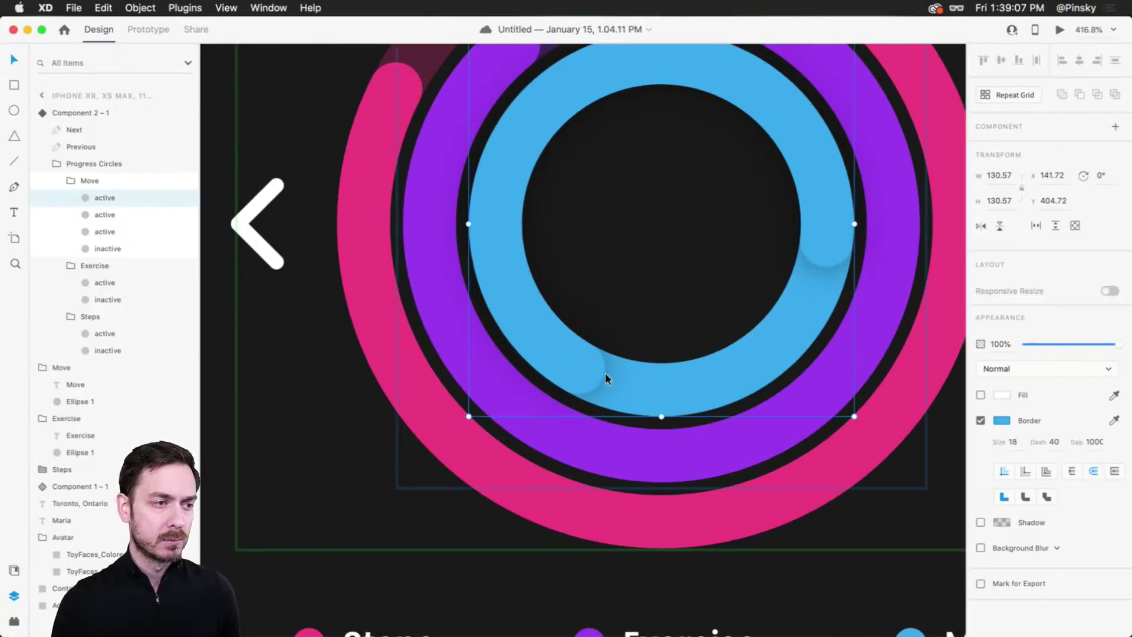
pyautogui.scroll(-3, 607, 374)
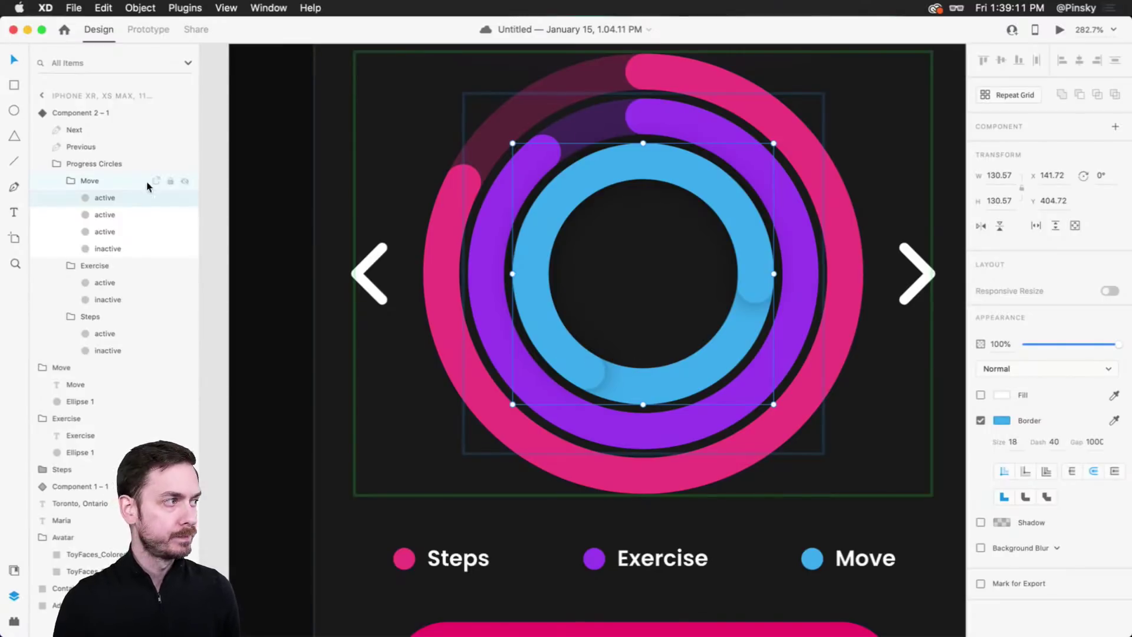
pyautogui.click(1055, 442)
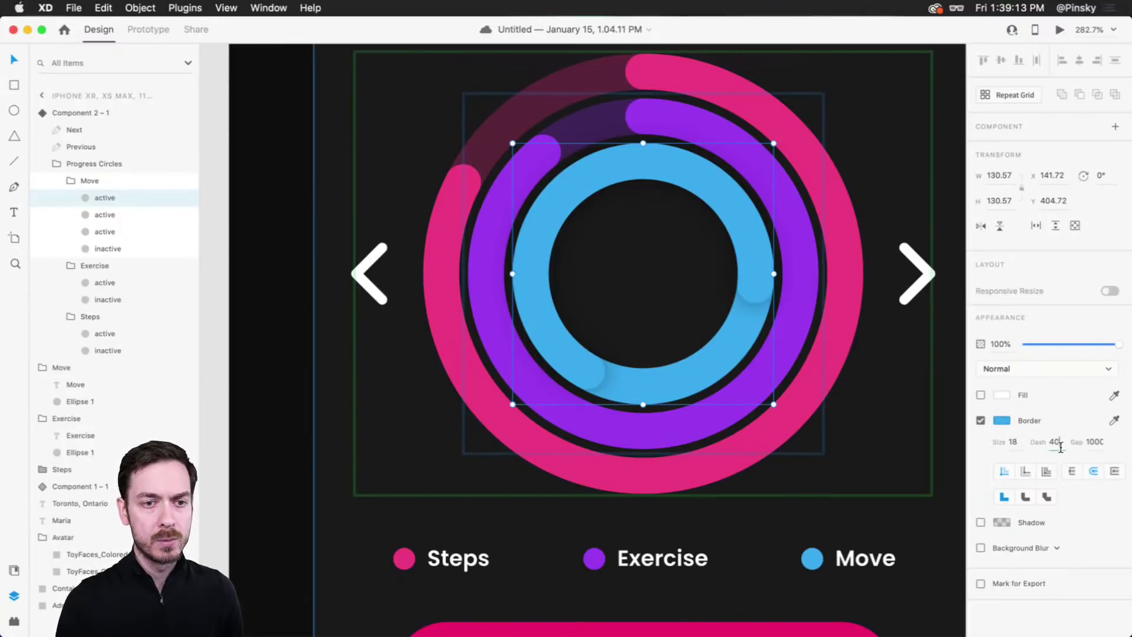
pyautogui.hotkey('shift', 'Up')
pyautogui.hotkey('shift', 'Up')
pyautogui.hotkey('shift', 'Up')
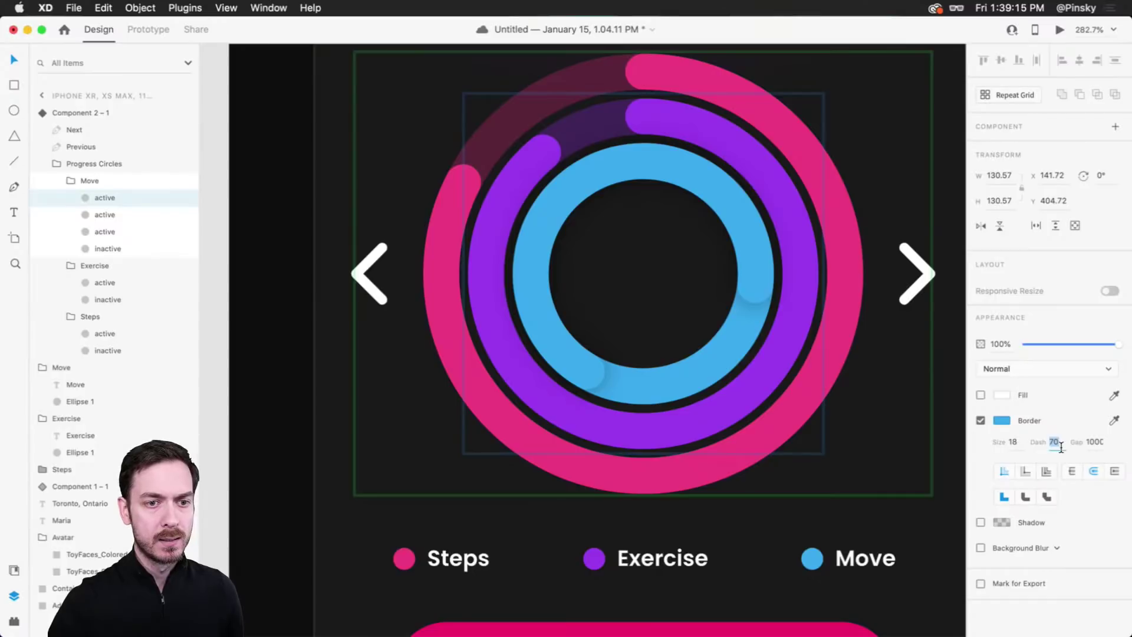
pyautogui.hotkey('shift', 'Up')
pyautogui.hotkey('shift', 'Up')
pyautogui.hotkey('shift', 'Up')
pyautogui.hotkey('shift', 'Up')
pyautogui.hotkey('shift', 'Up')
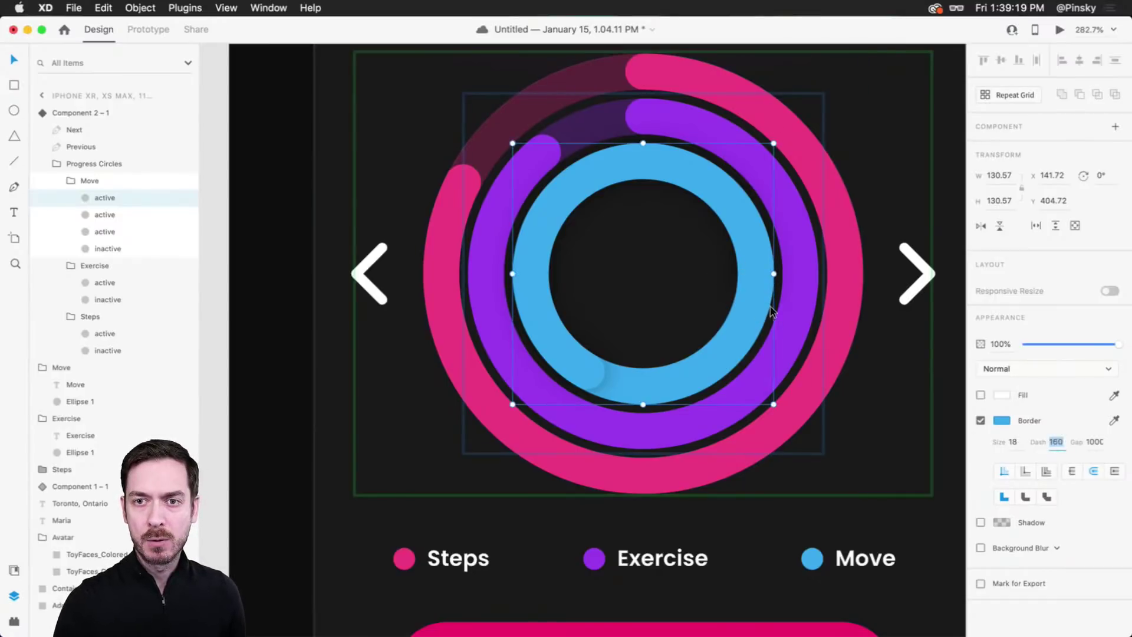
pyautogui.moveTo(778, 137); pyautogui.dragTo(635, 398)
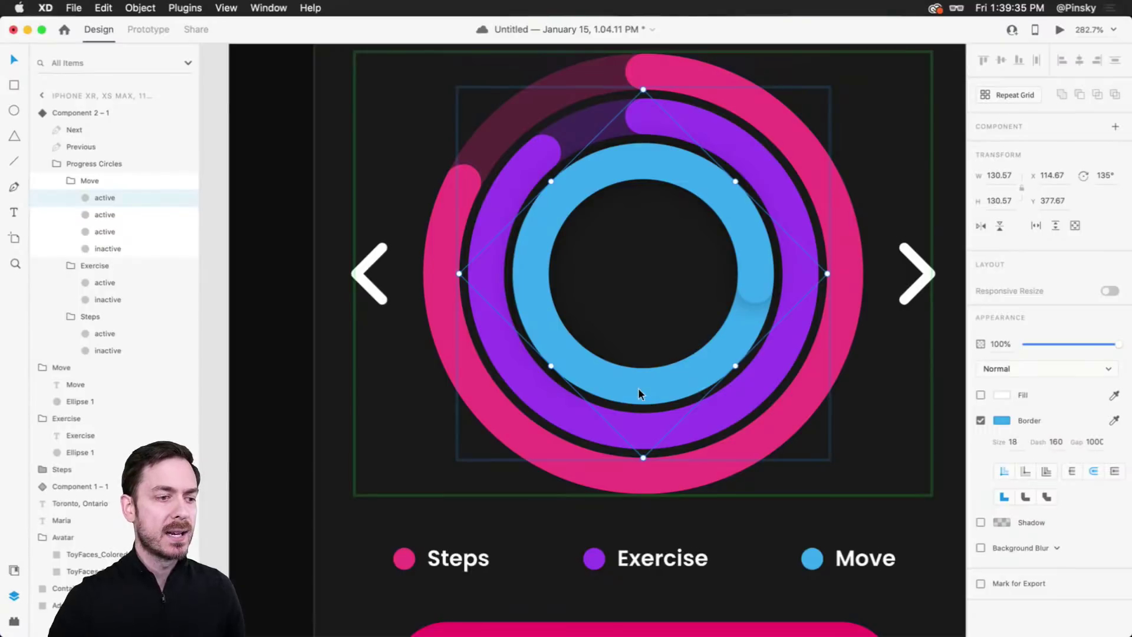
# Step: Draw a square about 86 by 86 on the empty pasteboard beside the artboard
pyautogui.hscroll(2, 928, 300)
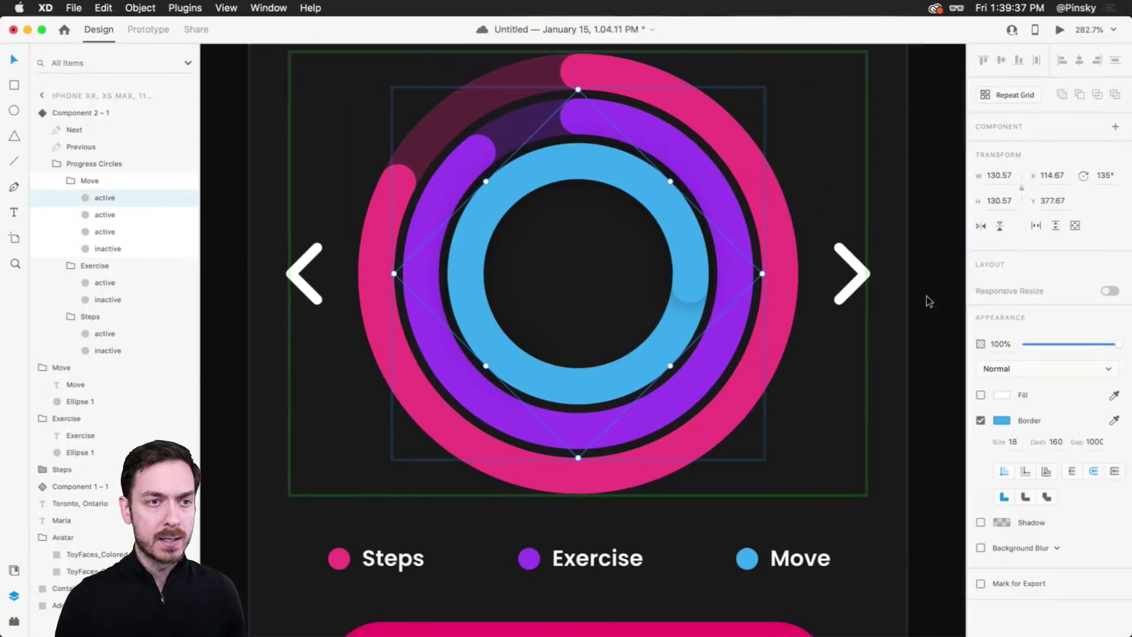
pyautogui.hscroll(10, 921, 293)
pyautogui.press('Escape')
pyautogui.press('r')
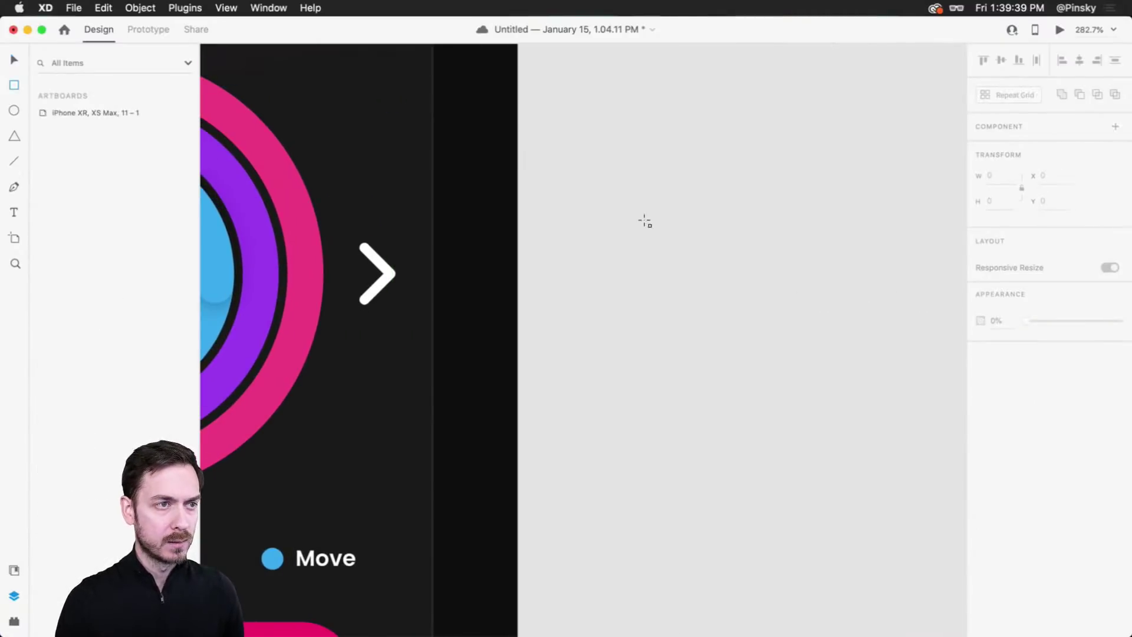
pyautogui.moveTo(636, 207); pyautogui.dragTo(845, 381)
pyautogui.press('v')
pyautogui.click(879, 291)
pyautogui.click(749, 330)
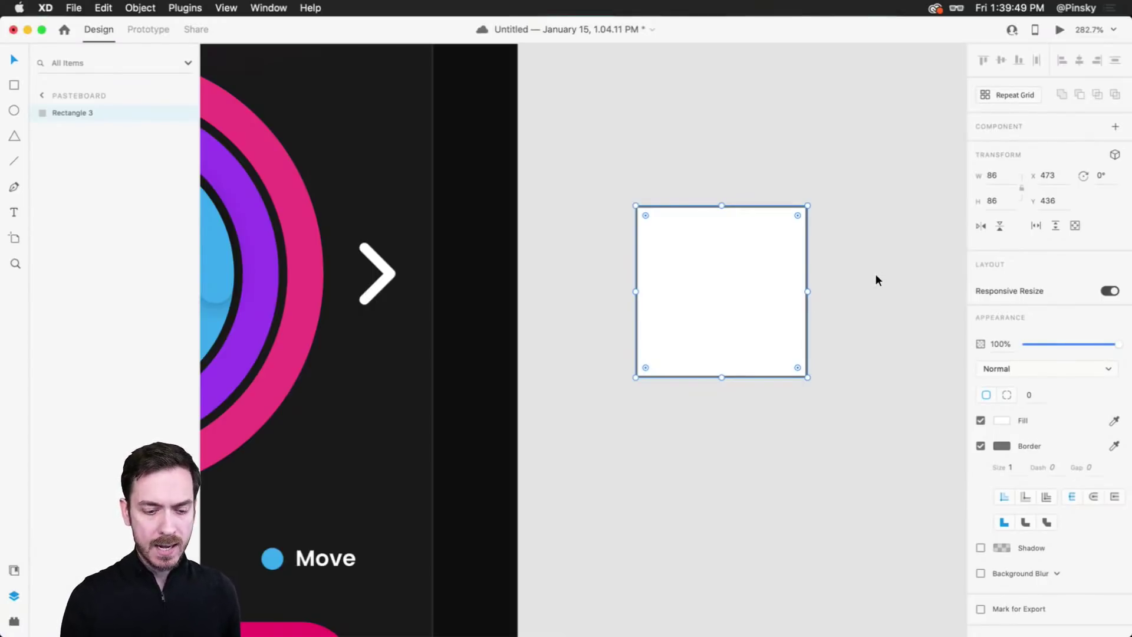
# Step: Resize the pasteboard square in one-pixel increments to 90 wide and 91 high
pyautogui.press('super+Down')
pyautogui.press('super+Down')
pyautogui.press('super+Down')
pyautogui.press('super+Down')
pyautogui.press('super+Down')
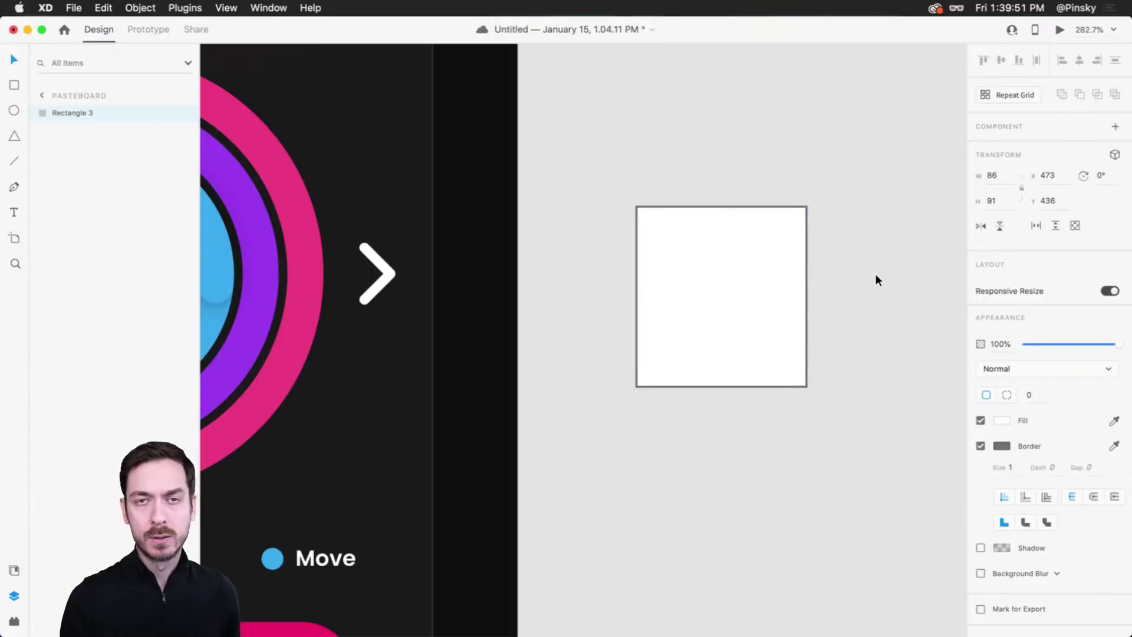
pyautogui.press('super+Down')
pyautogui.press('super+Down')
pyautogui.press('super+Down')
pyautogui.press('super+Down')
pyautogui.press('super+Right')
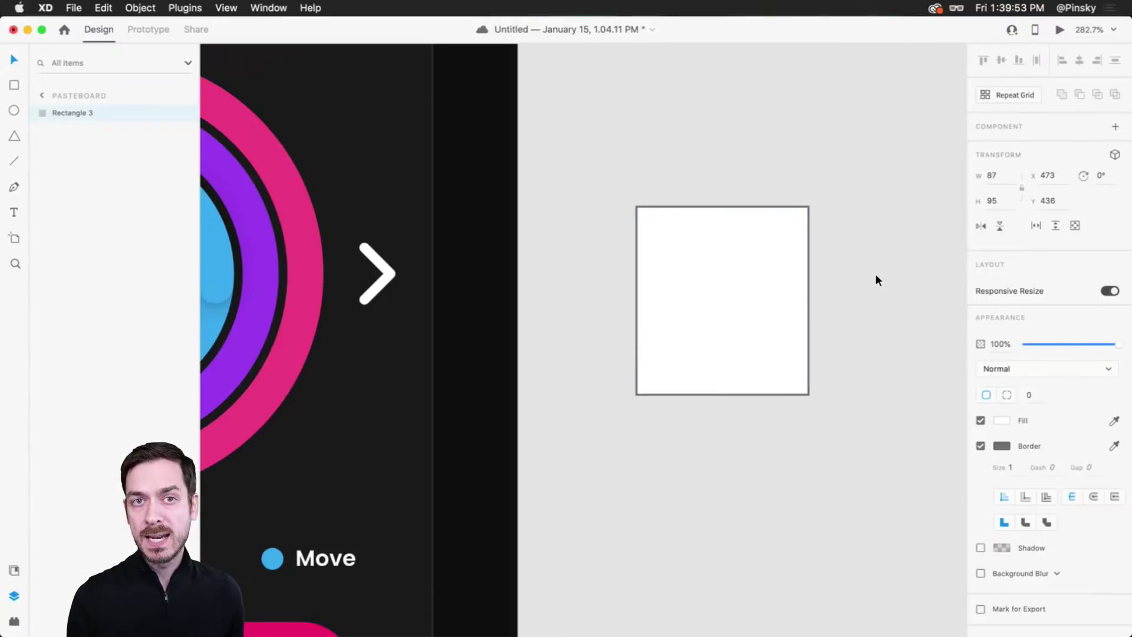
pyautogui.press('super+Right')
pyautogui.press('super+Right')
pyautogui.press('super+Right')
pyautogui.press('super+Right')
pyautogui.press('super+Right')
pyautogui.press('super+Right')
pyautogui.press('super+Right')
pyautogui.press('super+Right')
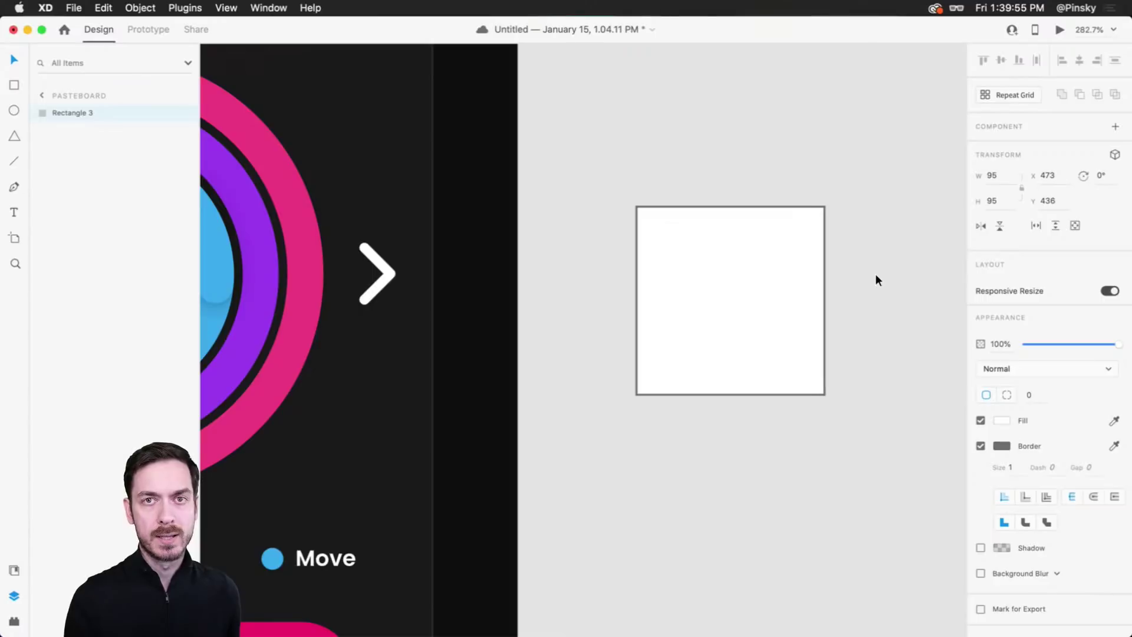
pyautogui.press('super+Left')
pyautogui.press('super+Left')
pyautogui.press('super+Left')
pyautogui.press('super+Left')
pyautogui.press('super+Left')
pyautogui.press('super+Up')
pyautogui.press('super+Up')
pyautogui.press('super+Up')
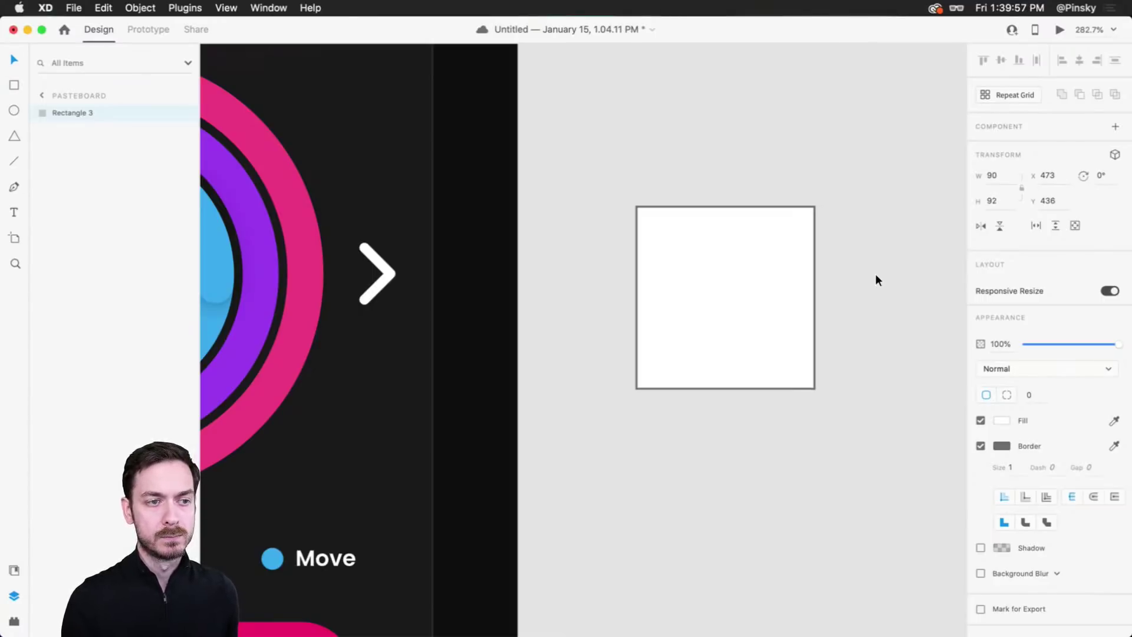
pyautogui.press('super+Up')
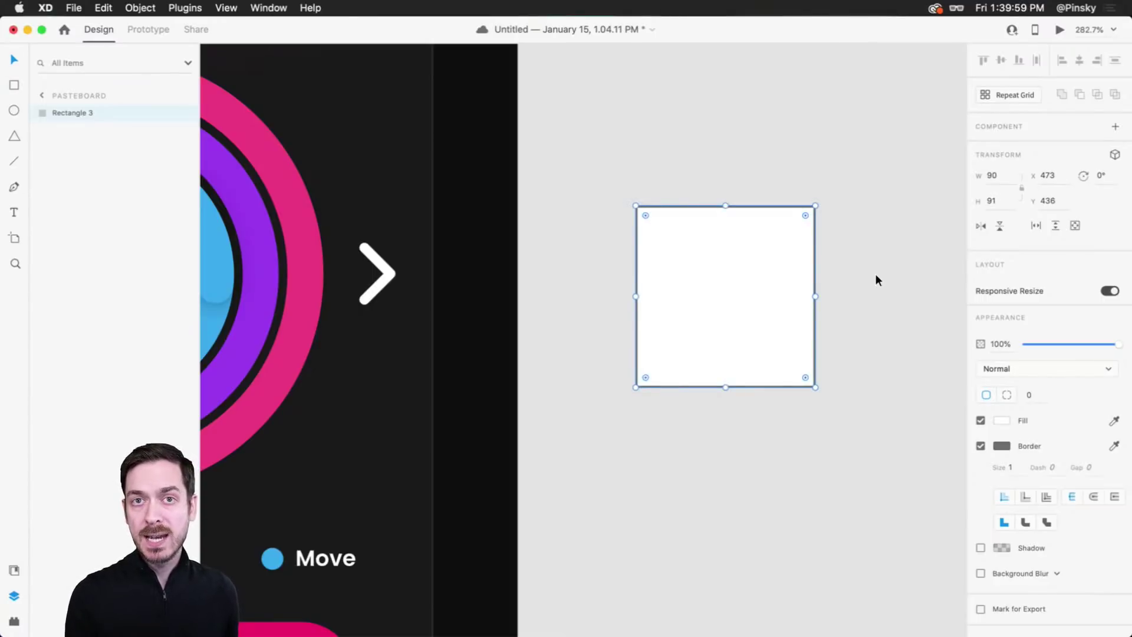
# Step: Resize the pasteboard square in ten-pixel increments to 80 by 81, and delete it
pyautogui.press('super+shift+Down')
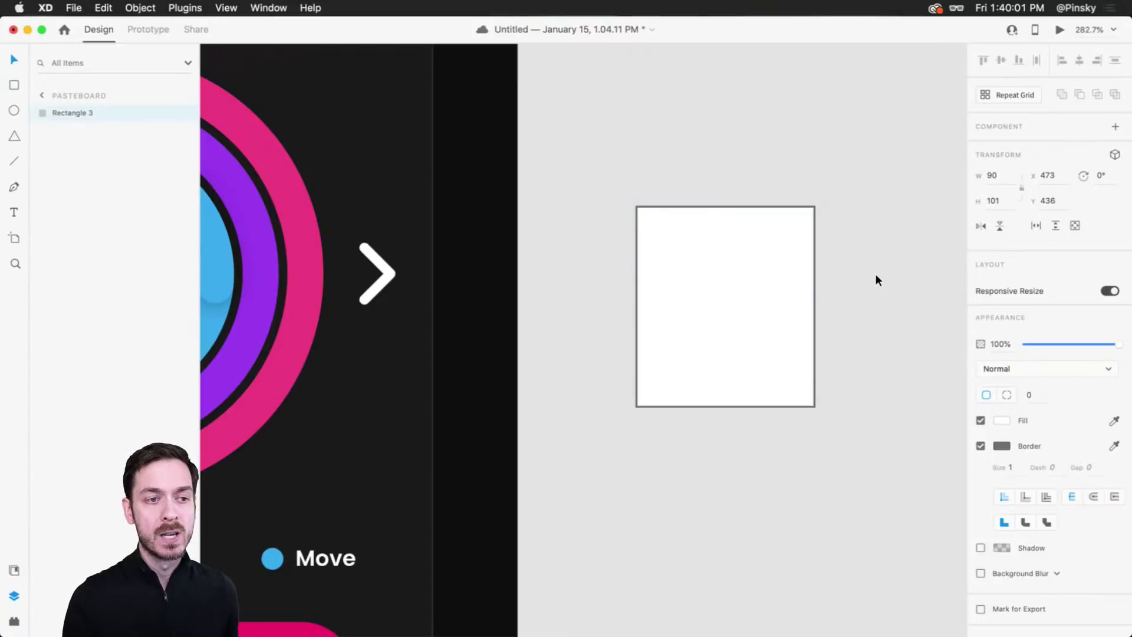
pyautogui.press('super+shift+Right')
pyautogui.press('super+shift+Down')
pyautogui.press('super+shift+Right')
pyautogui.press('super+shift+Down')
pyautogui.press('super+shift+Left')
pyautogui.press('super+shift+Up')
pyautogui.press('super+shift+Left')
pyautogui.press('super+shift+Up')
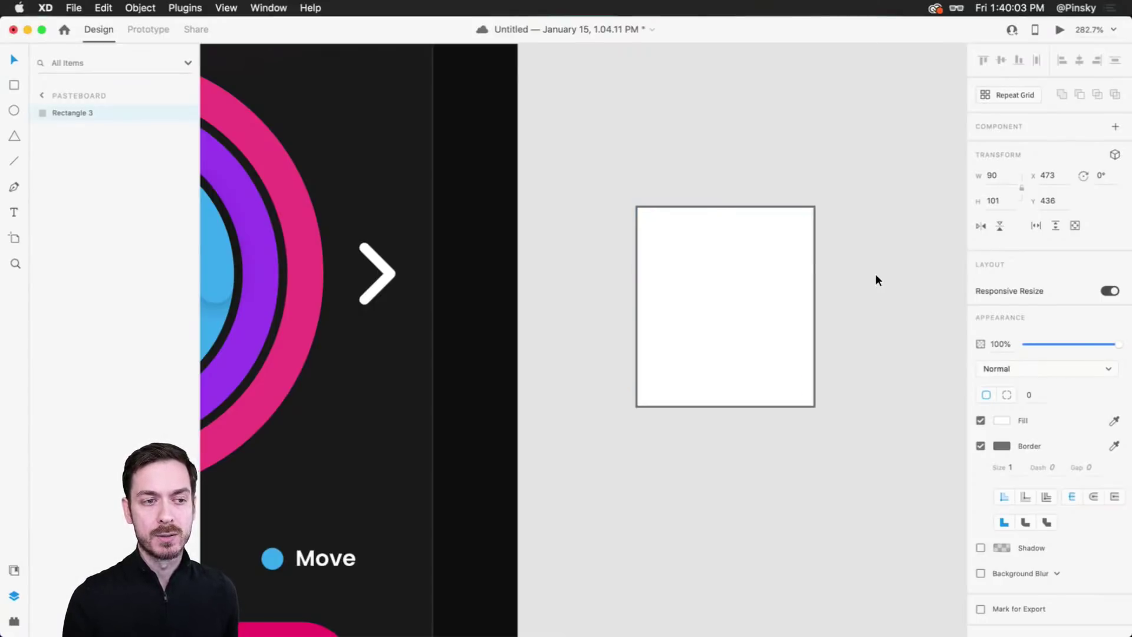
pyautogui.press('super+shift+Left')
pyautogui.press('super+shift+Up')
pyautogui.press('super+shift+Left')
pyautogui.press('super+shift+Right')
pyautogui.press('super+shift+Left')
pyautogui.press('super+shift+Up')
pyautogui.press('super+shift+Right')
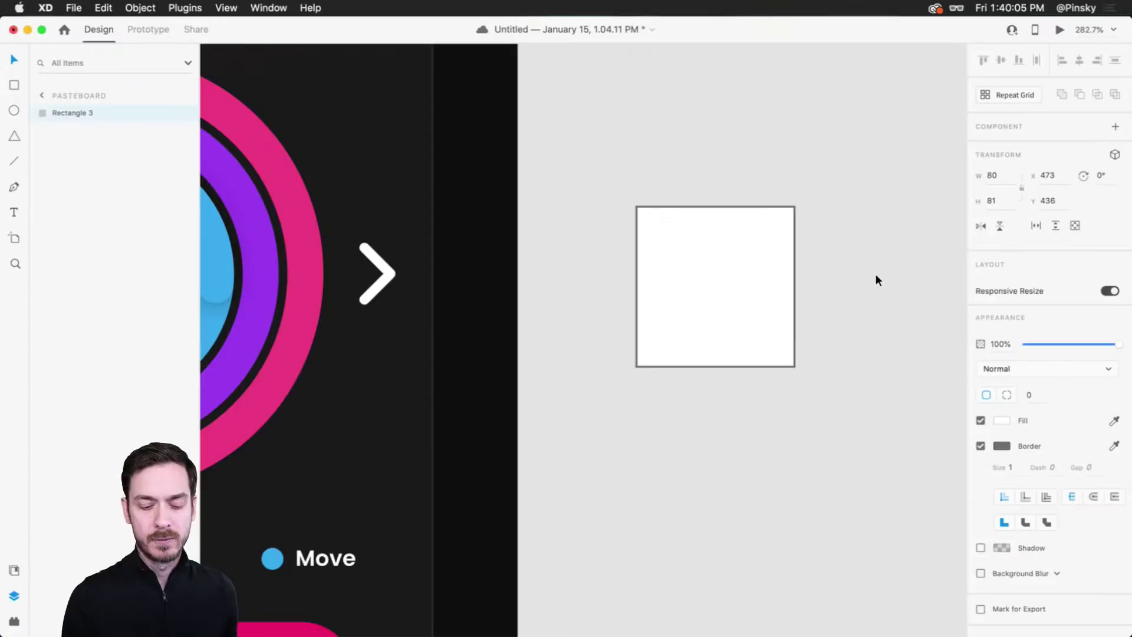
pyautogui.press('Delete')
# Step: Compare the progress ring component's Default State with its Yesterday state, ending on Default State
pyautogui.hscroll(-10, 875, 276)
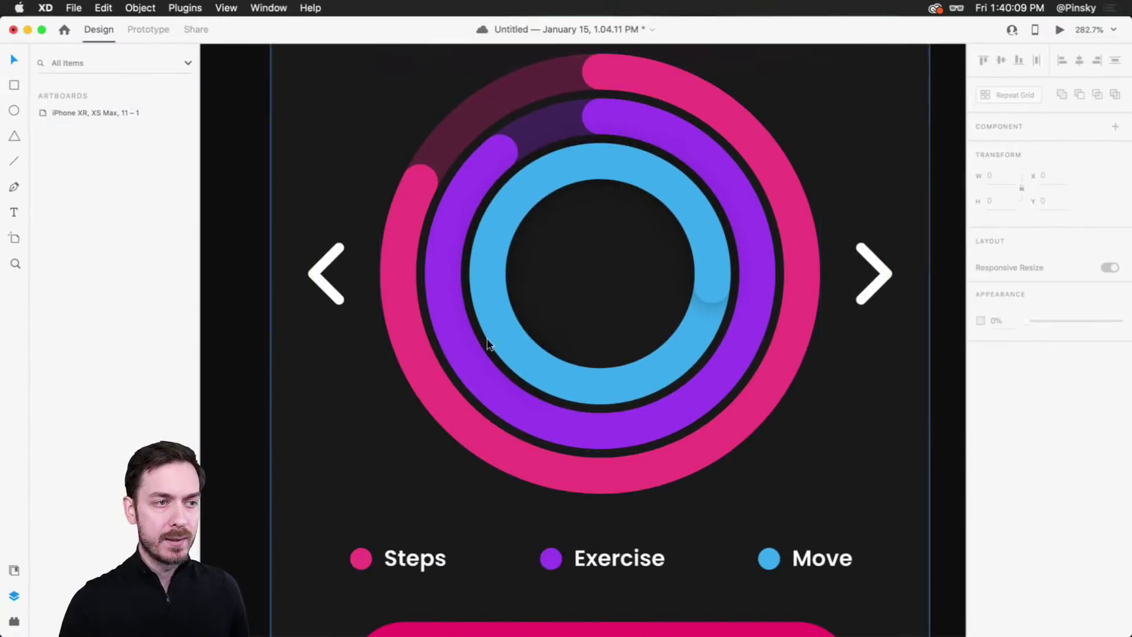
pyautogui.click(716, 229)
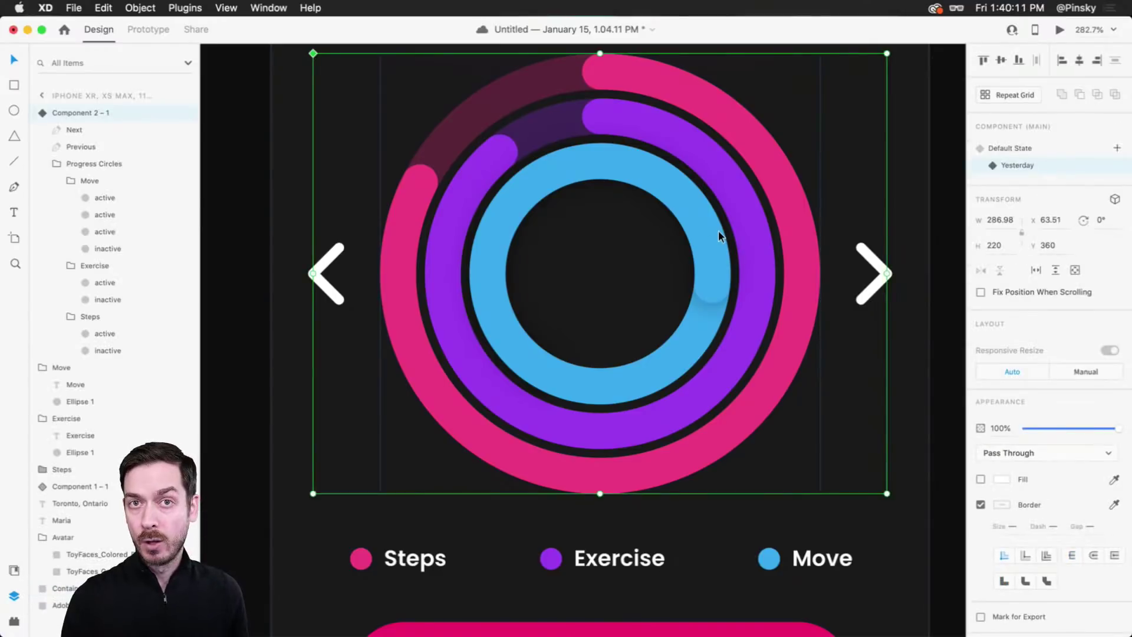
pyautogui.click(1043, 147)
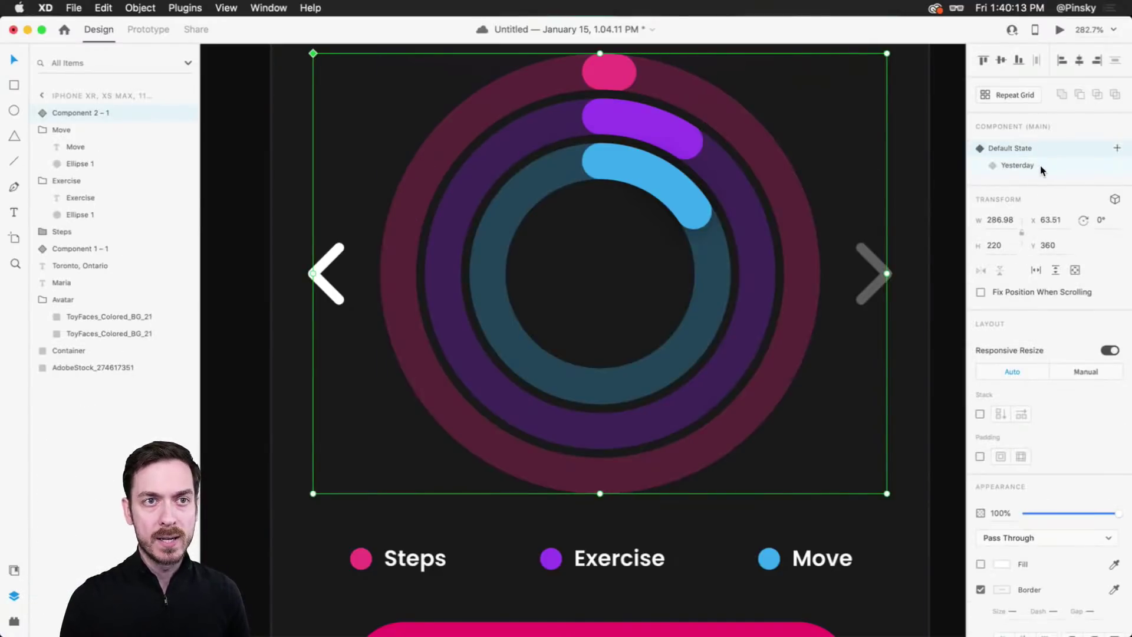
pyautogui.click(1041, 168)
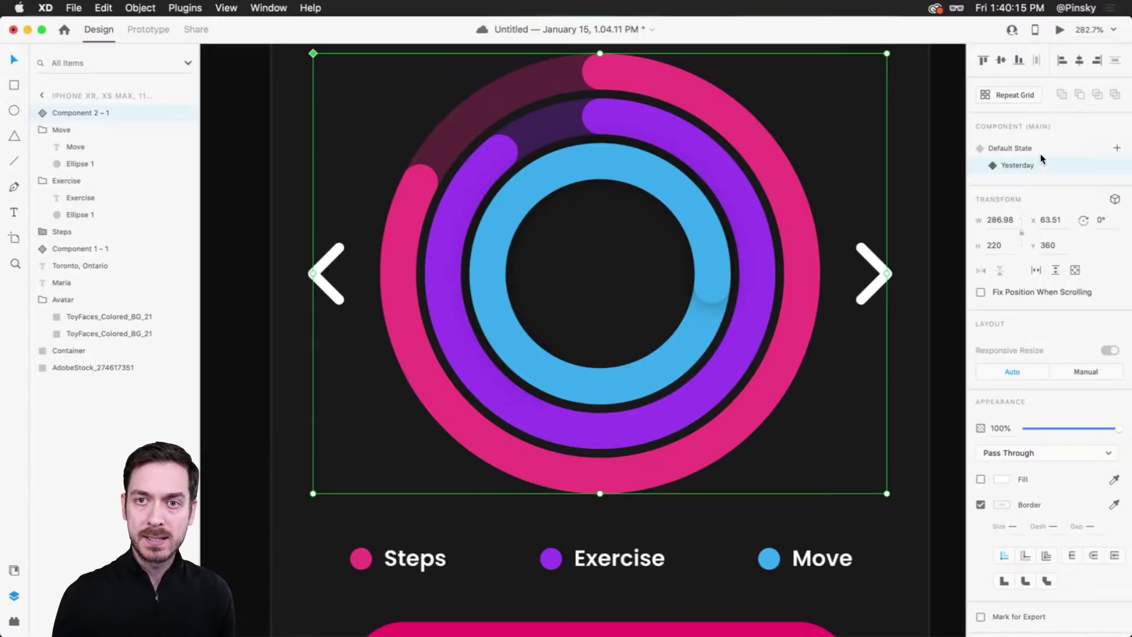
pyautogui.click(1041, 147)
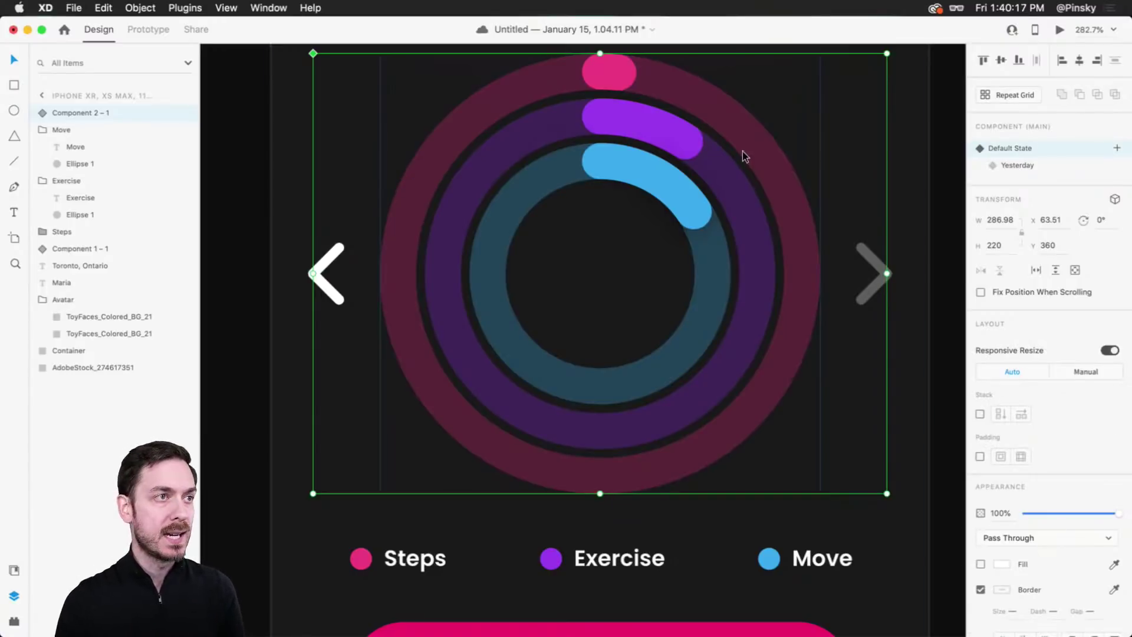
# Step: Wire the Previous arrow in the ring component's Default State to the Yesterday state with a Tap trigger and Auto-Animate
pyautogui.scroll(2, 741, 152)
pyautogui.scroll(1, 741, 157)
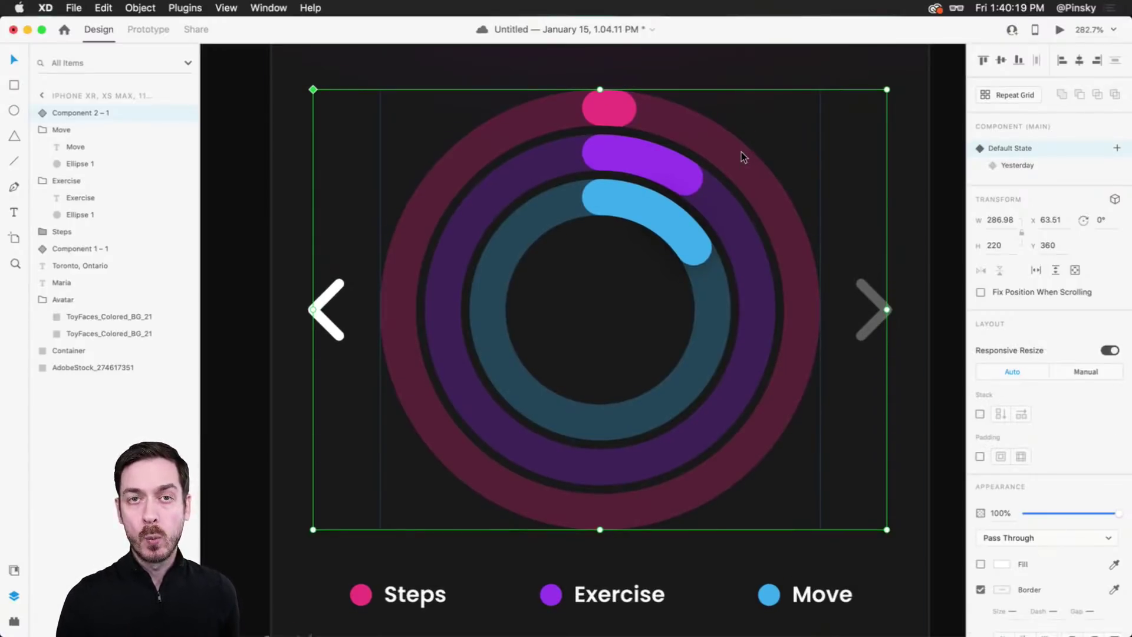
pyautogui.click(158, 29)
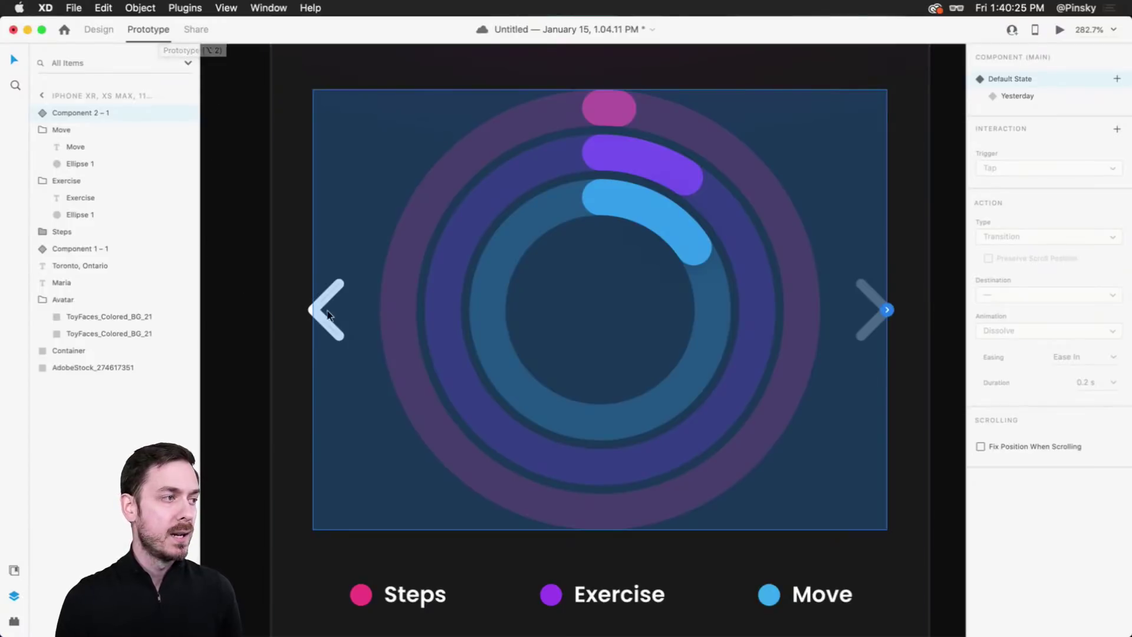
pyautogui.doubleClick(335, 290)
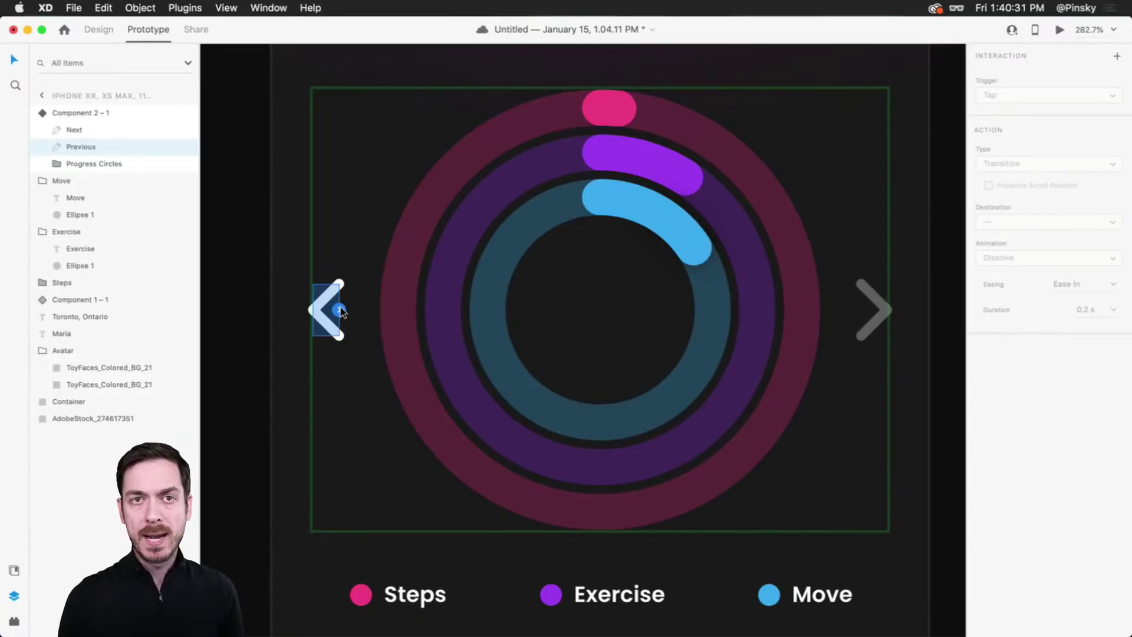
pyautogui.click(340, 310)
pyautogui.click(1010, 202)
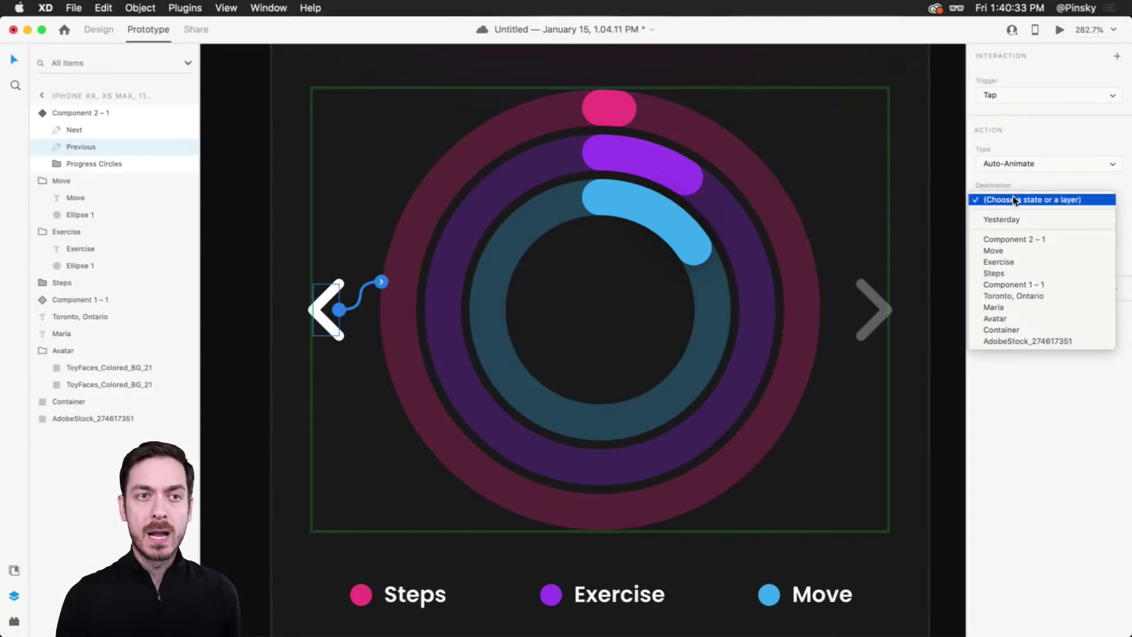
pyautogui.click(1035, 219)
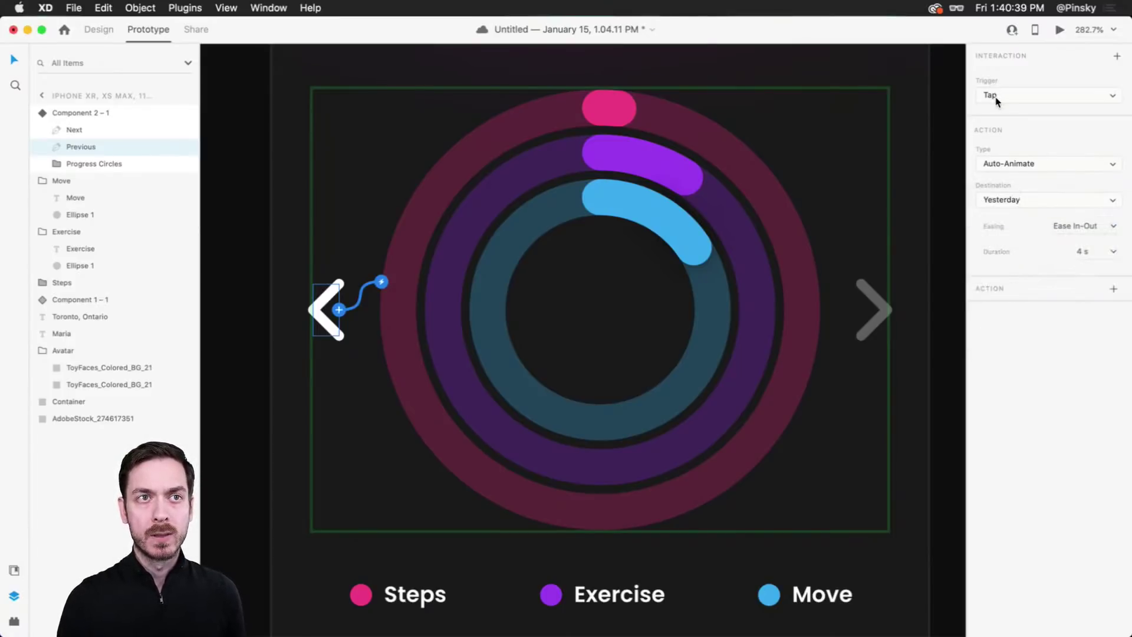
# Step: Preview the prototype, test the Previous arrow's ring animation, and close the preview
pyautogui.click(1060, 29)
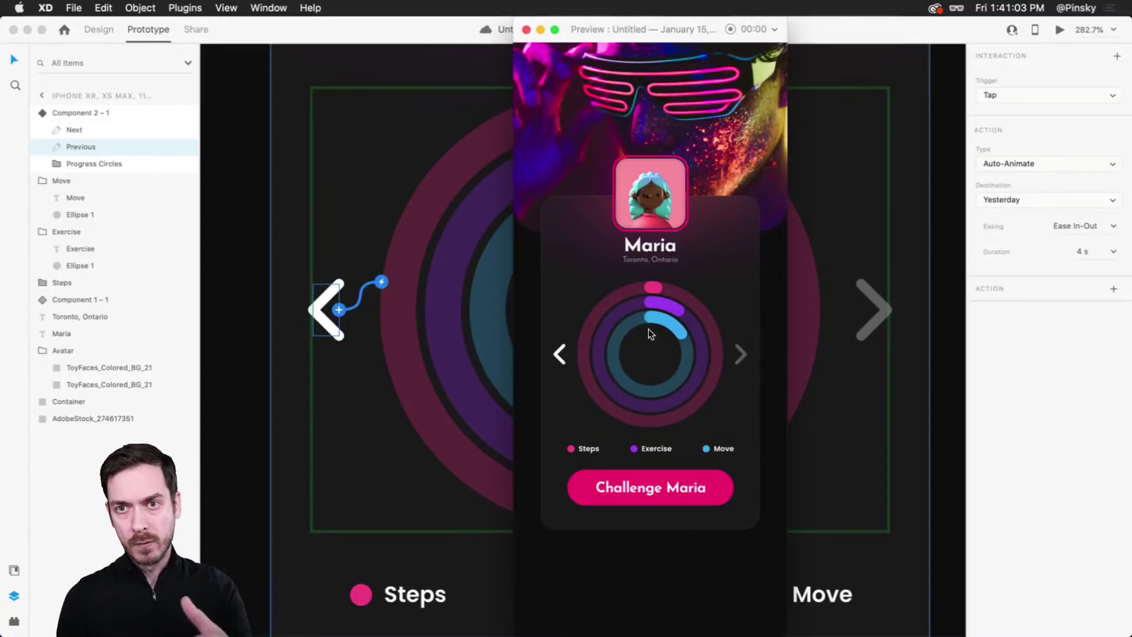
pyautogui.click(558, 354)
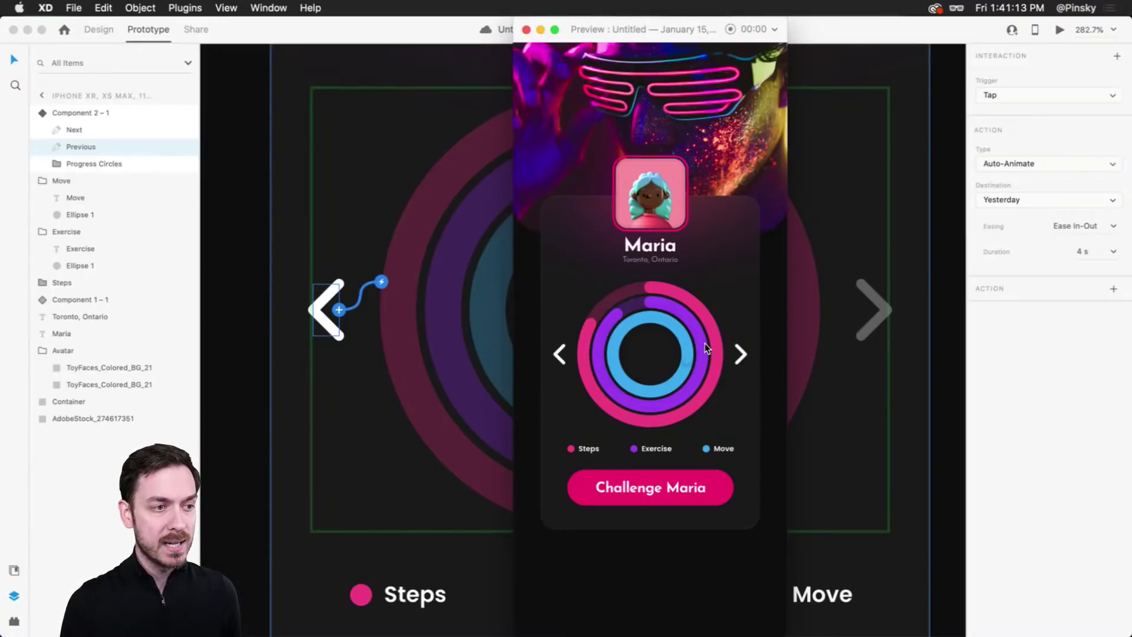
pyautogui.press('super+w')
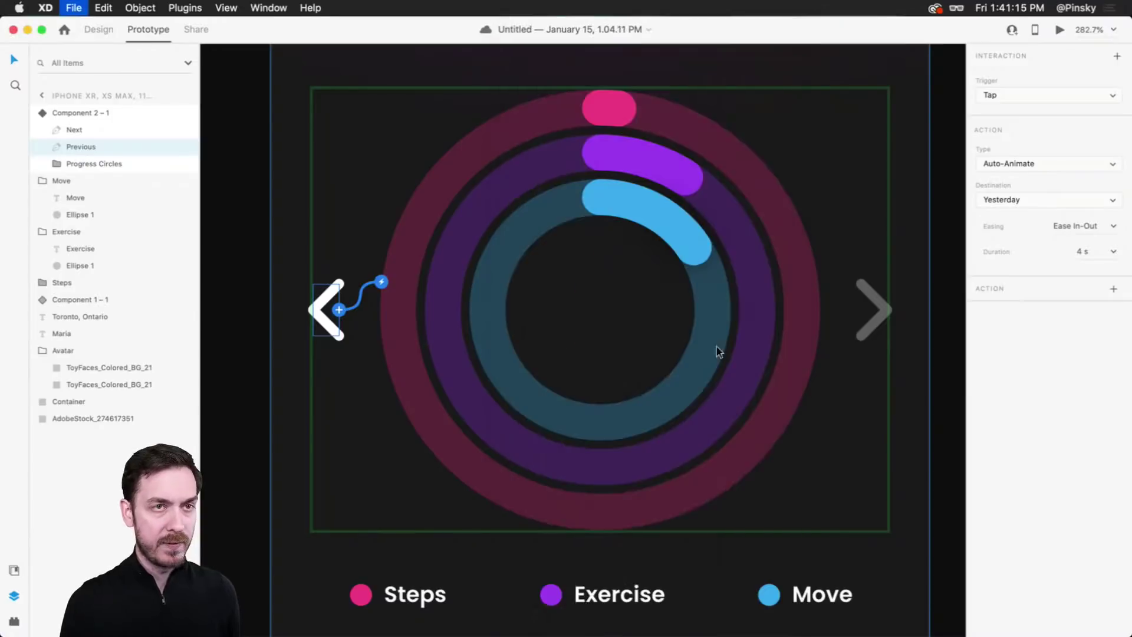
# Step: Switch the progress ring component to its Yesterday state and check the screen in the preview
pyautogui.click(789, 205)
pyautogui.press('Escape')
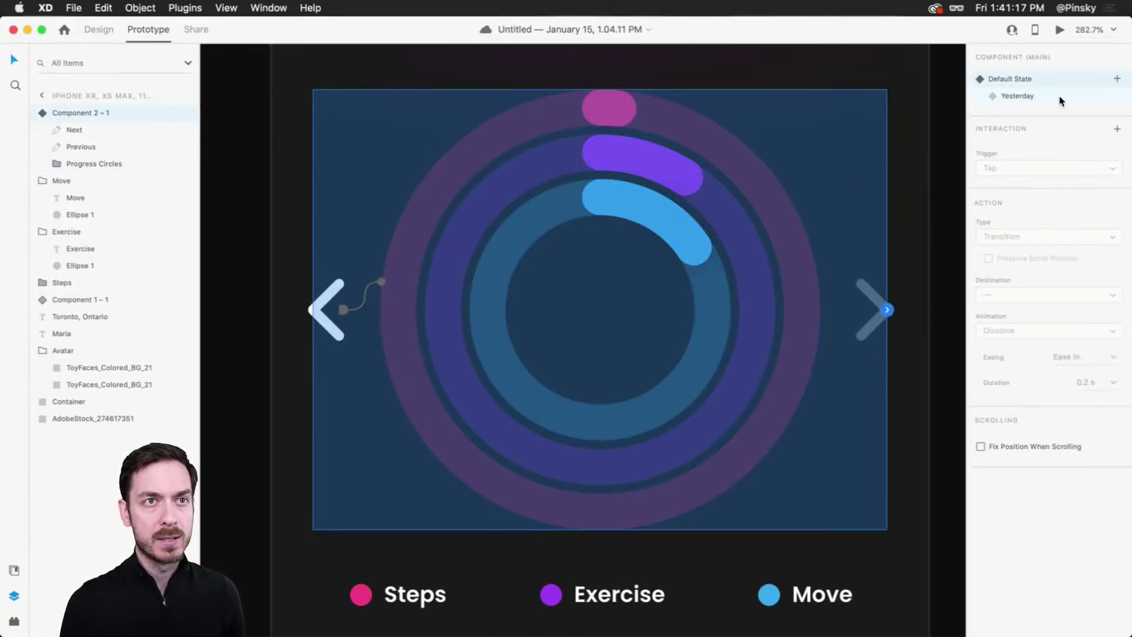
pyautogui.click(1059, 98)
pyautogui.click(116, 31)
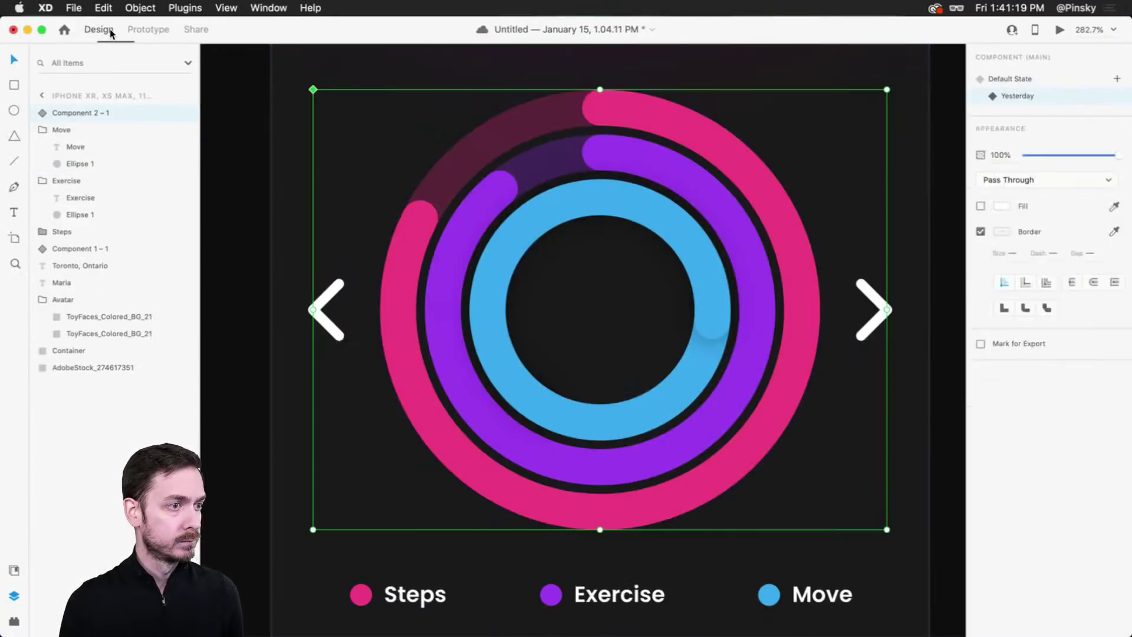
pyautogui.click(1060, 32)
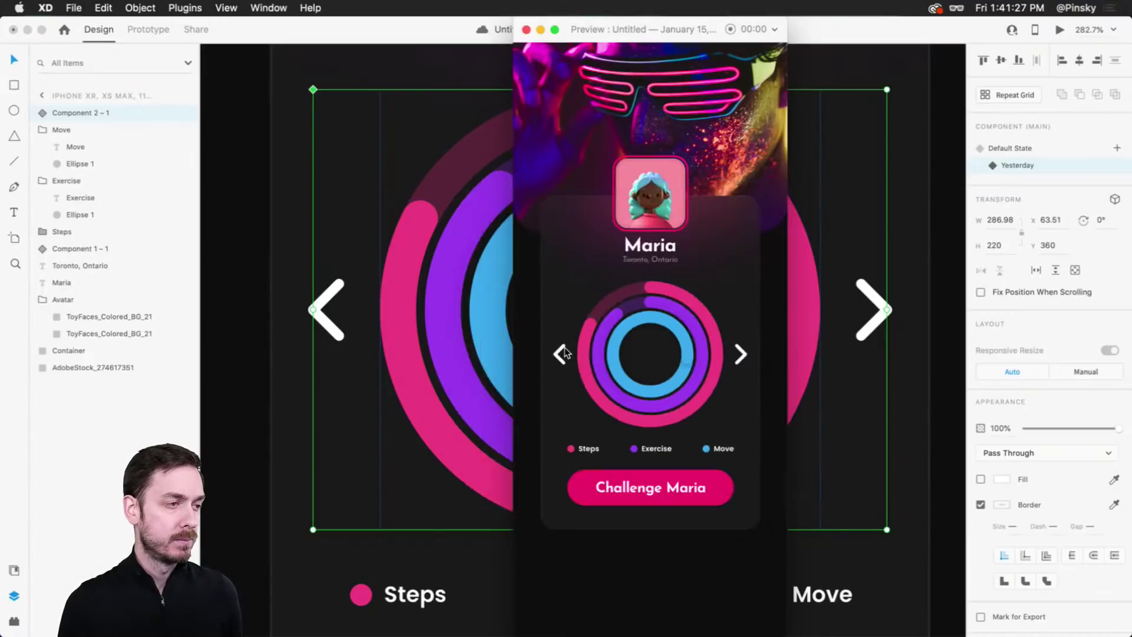
pyautogui.click(524, 28)
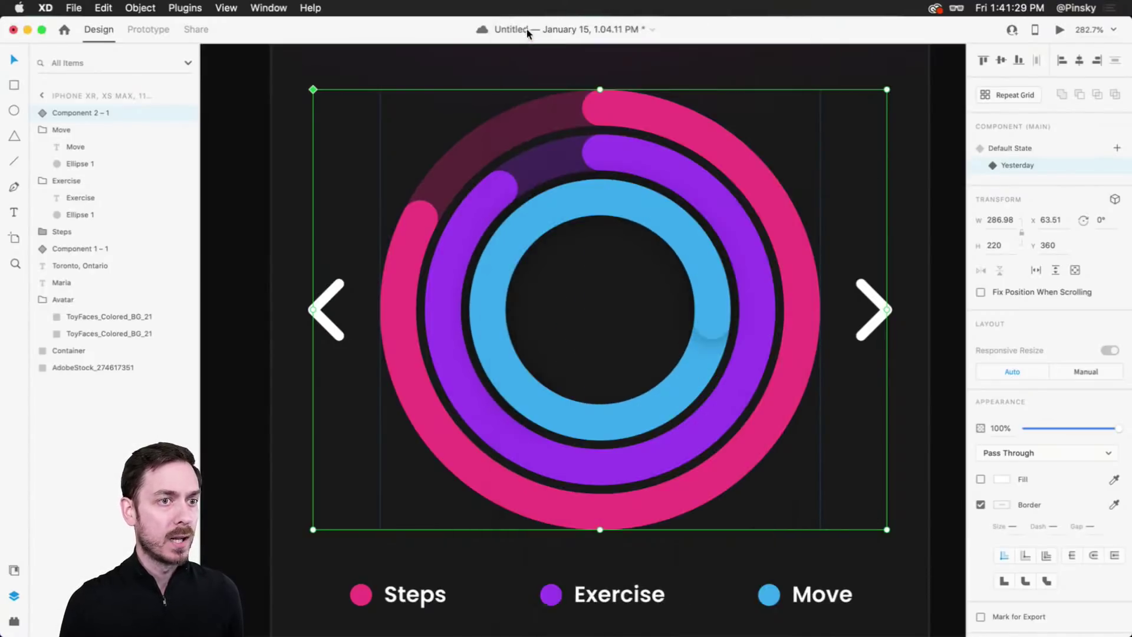
# Step: Wire the Next arrow in the Yesterday state to Default State with a Tap trigger and Auto-Animate
pyautogui.click(128, 29)
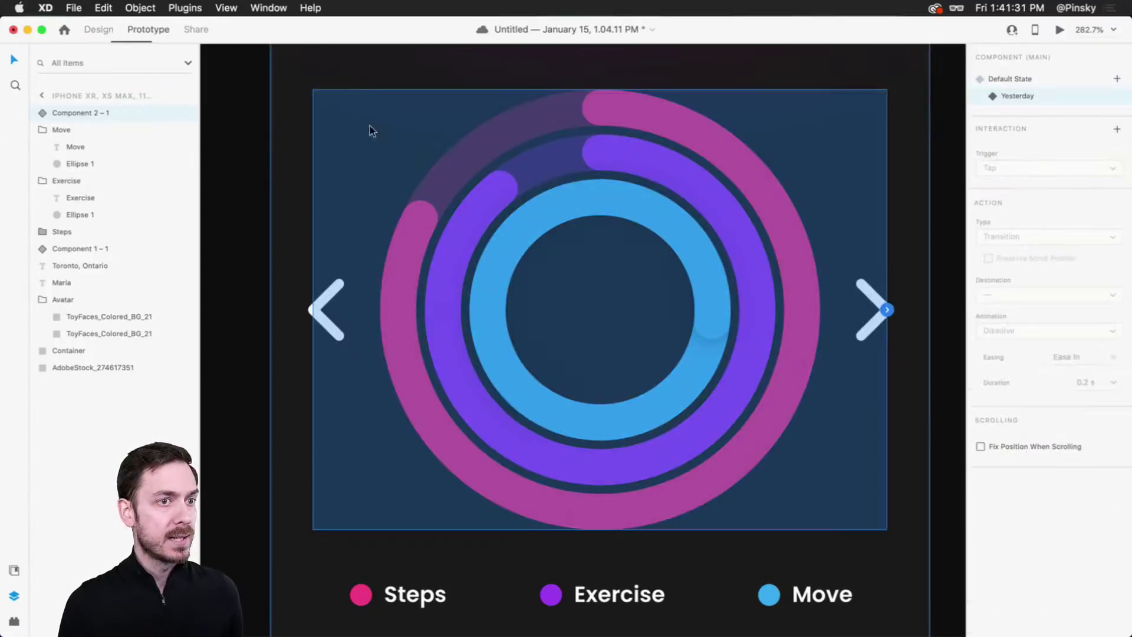
pyautogui.doubleClick(867, 285)
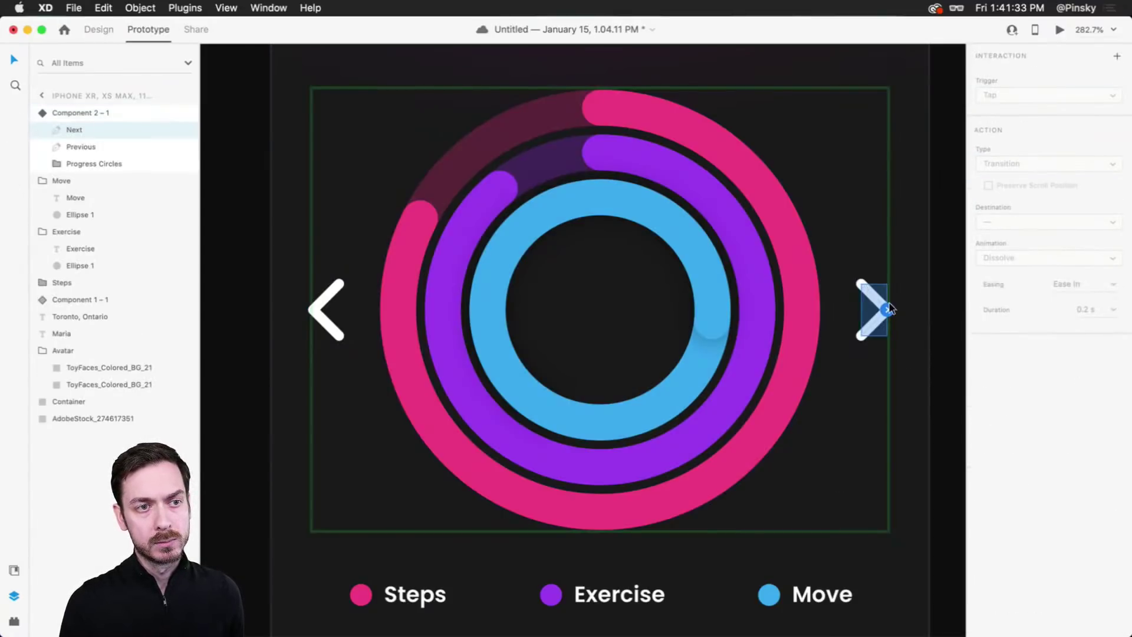
pyautogui.moveTo(887, 310); pyautogui.dragTo(958, 284)
pyautogui.click(1074, 199)
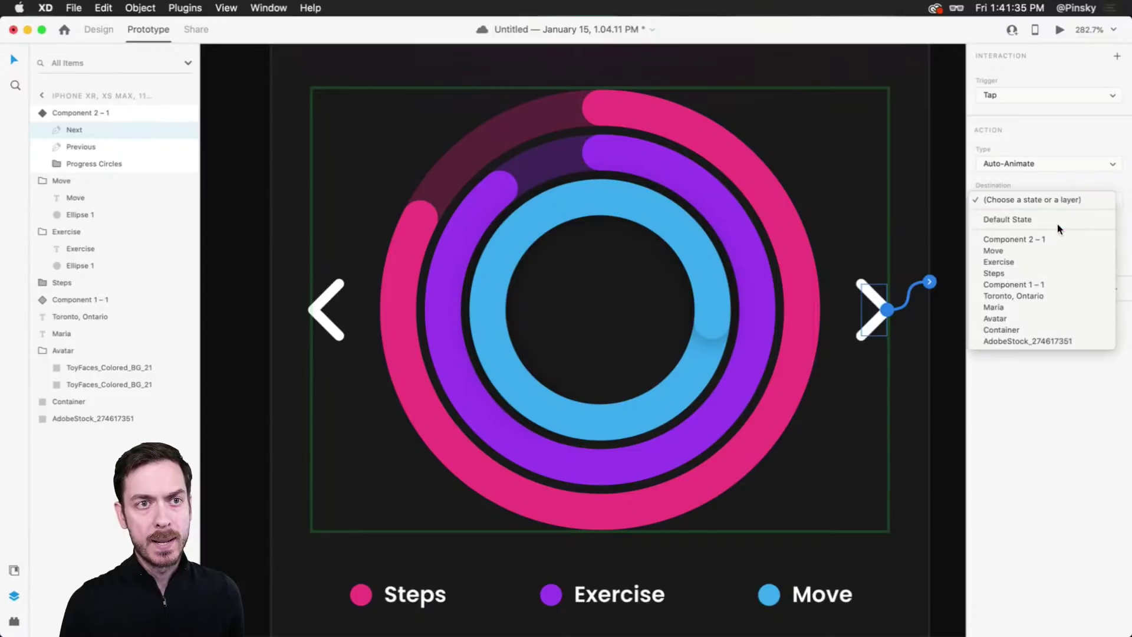
pyautogui.click(1057, 222)
# Step: Return the ring component to Default State and preview the prototype with both arrows wired
pyautogui.click(1046, 78)
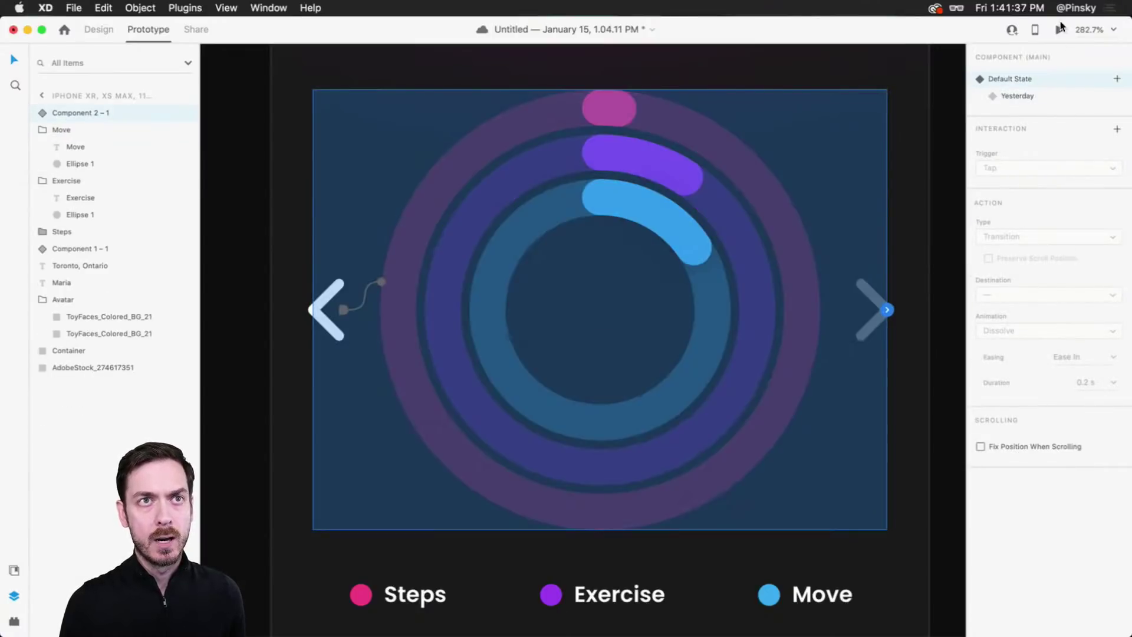
pyautogui.click(1059, 29)
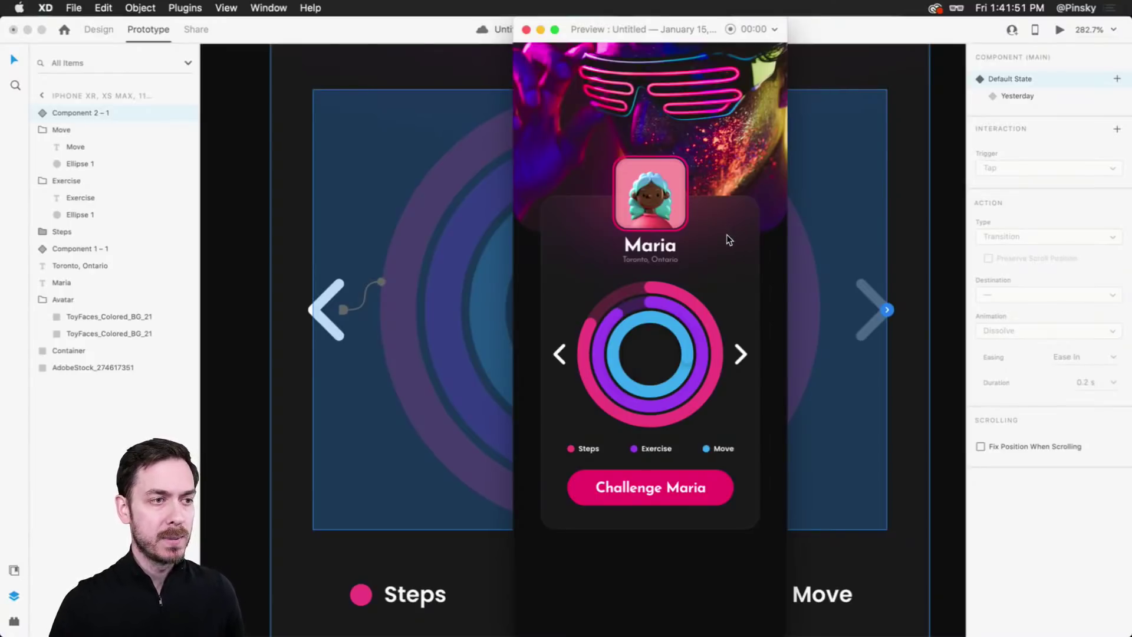
pyautogui.press('super+w')
# Step: Draw a 220 by 220 circle above the Next arrow layer inside the ring component, covering the progress rings, and remove its border
pyautogui.click(98, 30)
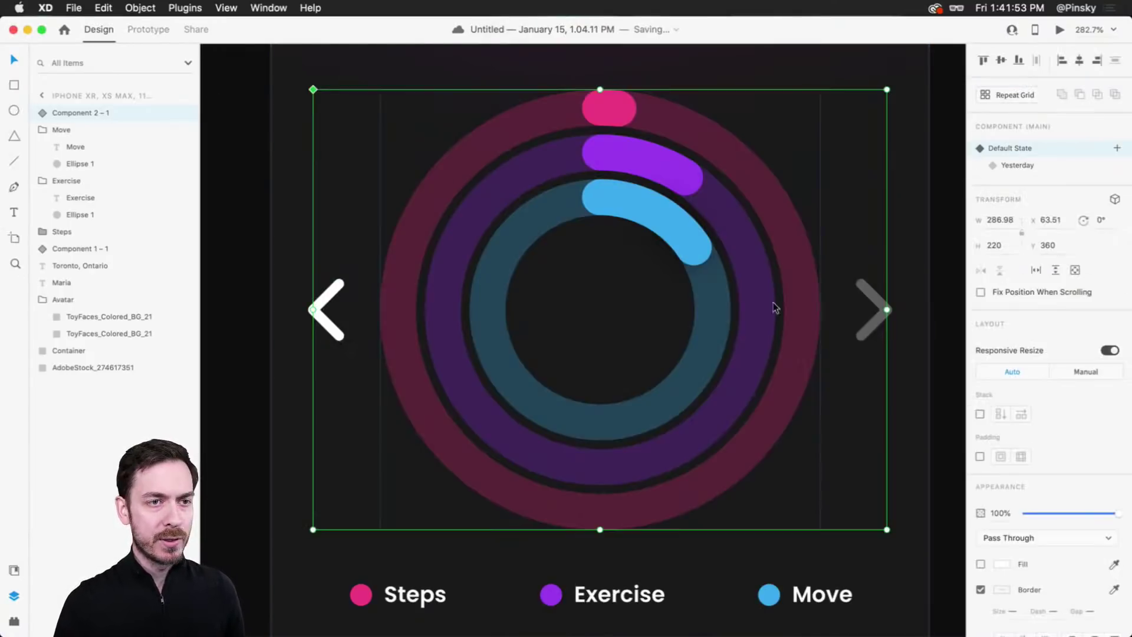
pyautogui.scroll(-5, 896, 309)
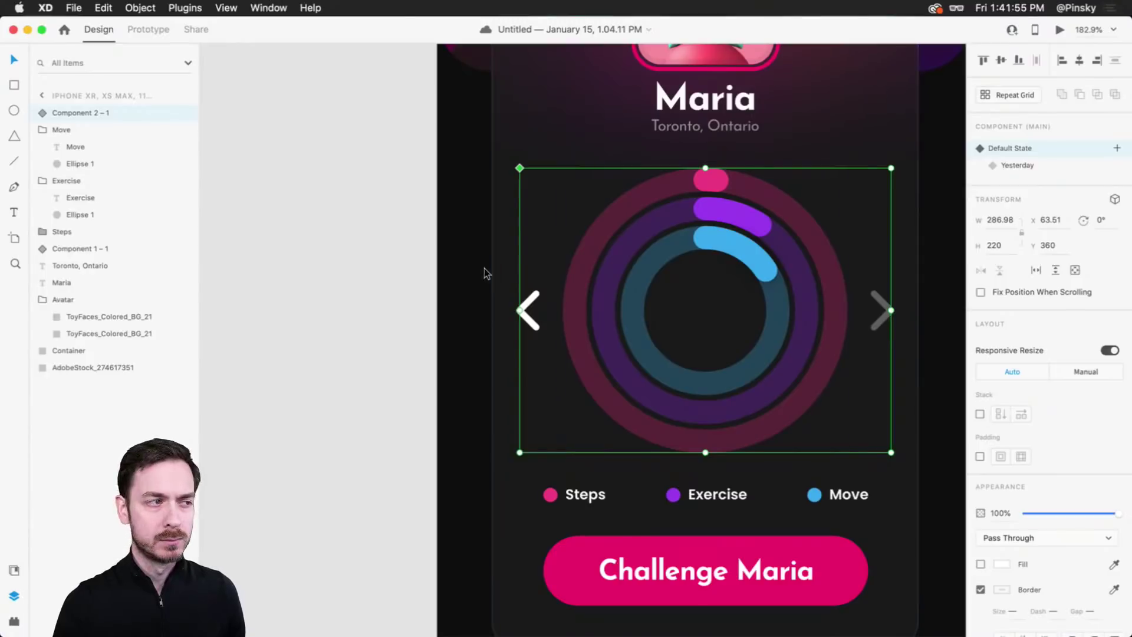
pyautogui.click(340, 273)
pyautogui.moveTo(748, 308); pyautogui.dragTo(629, 309)
pyautogui.moveTo(724, 317); pyautogui.dragTo(824, 301)
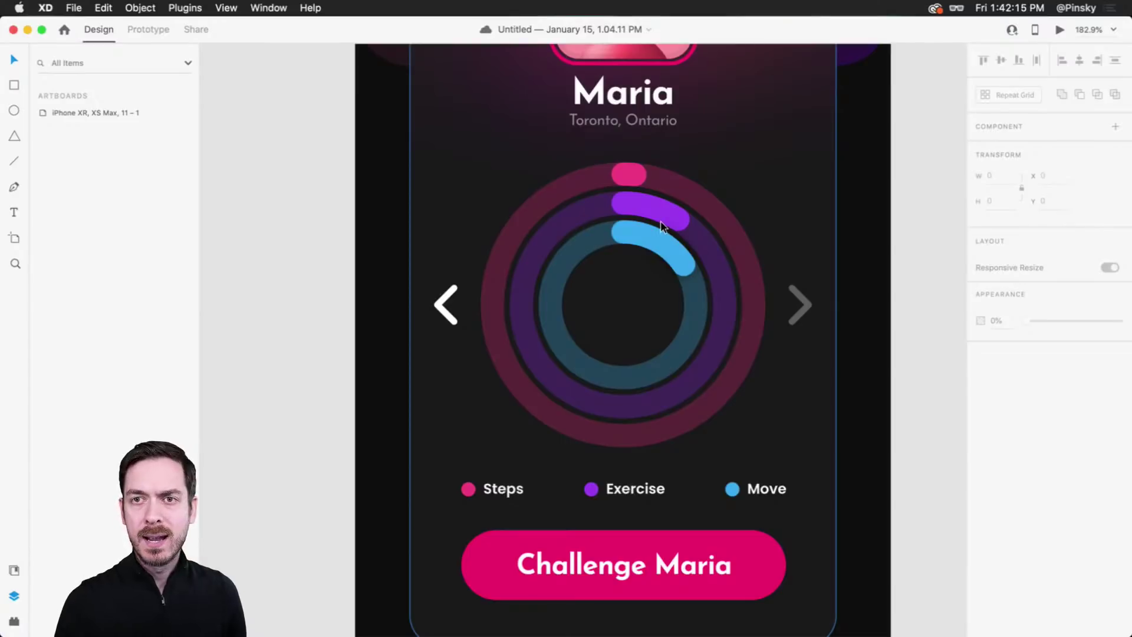
pyautogui.click(685, 243)
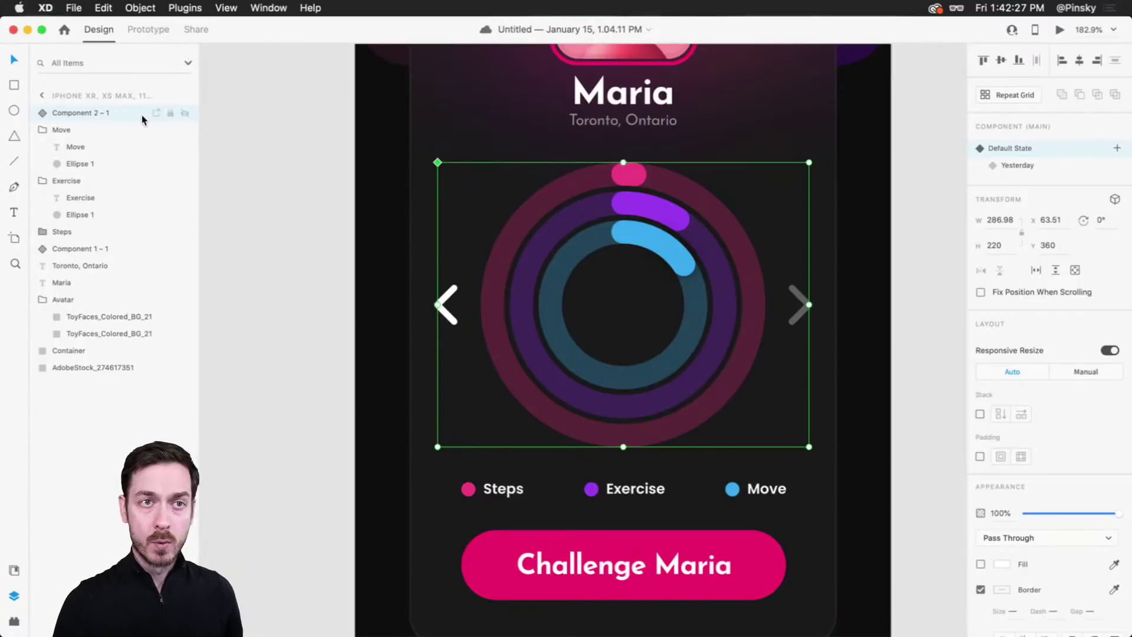
pyautogui.click(43, 113)
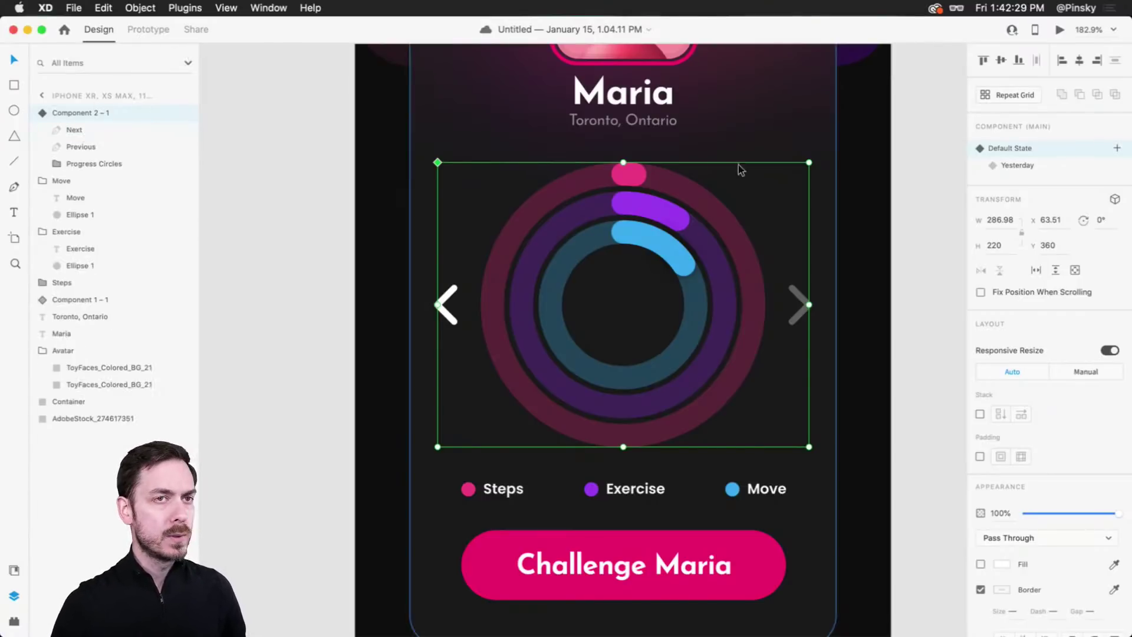
pyautogui.click(73, 130)
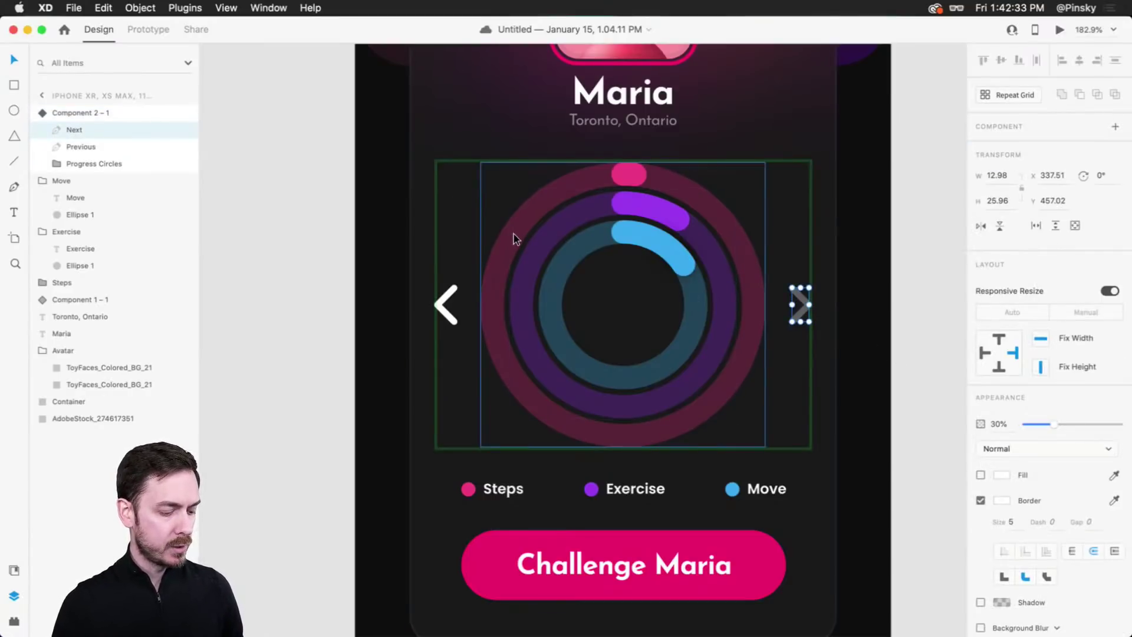
pyautogui.press('e')
pyautogui.moveTo(482, 165); pyautogui.dragTo(840, 448)
pyautogui.click(980, 501)
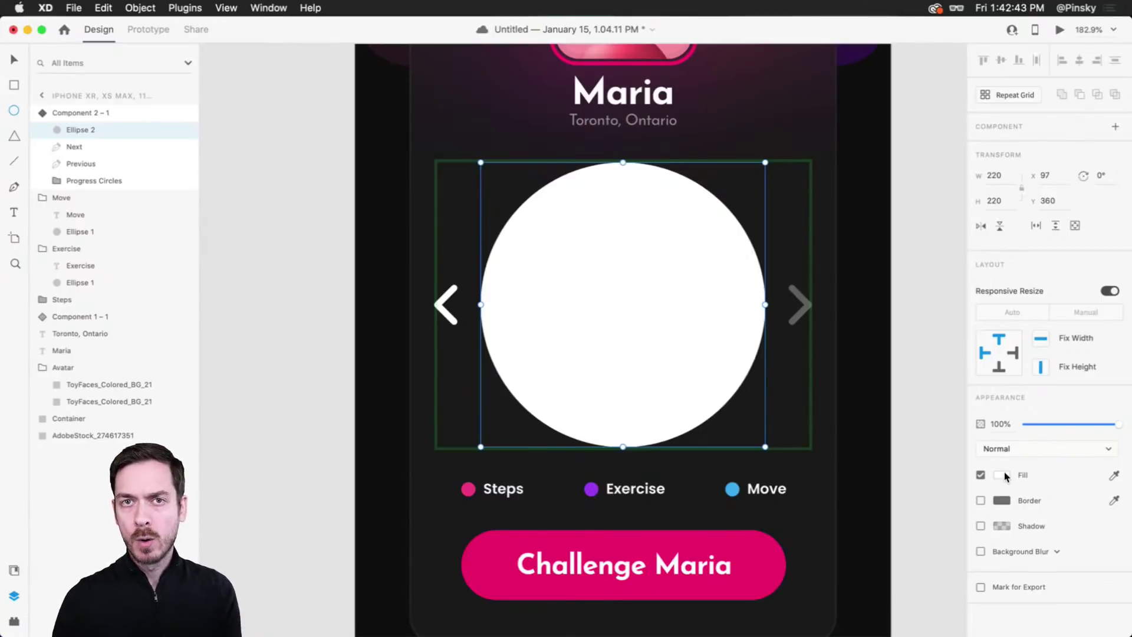
# Step: Give the circle a linear gradient fill running horizontally from its left edge to its right edge
pyautogui.click(1002, 474)
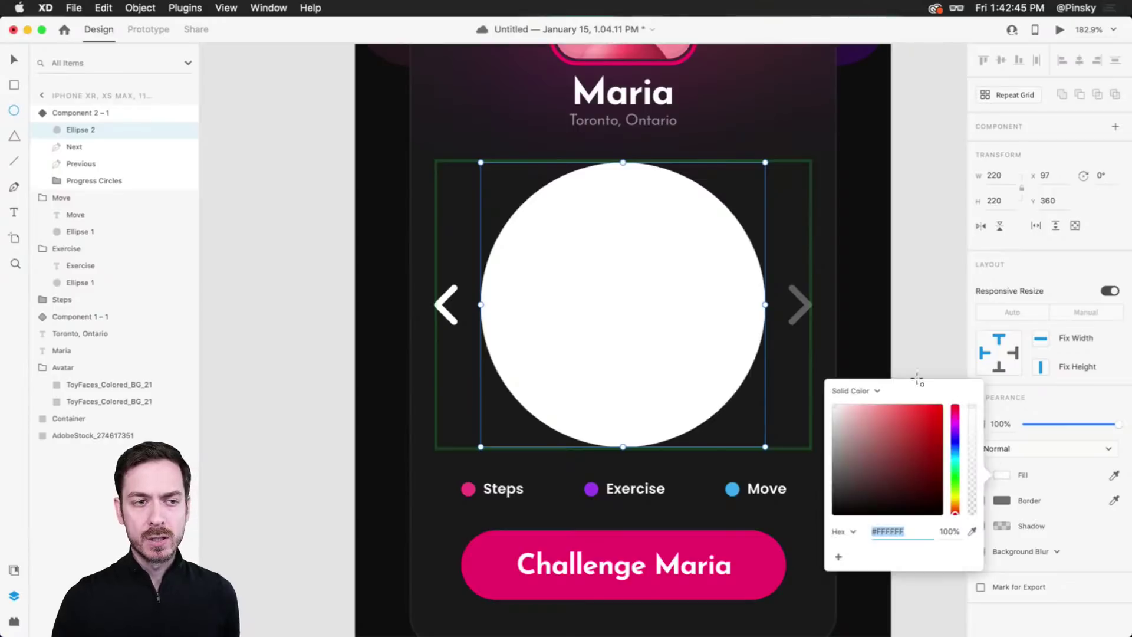
pyautogui.click(872, 390)
pyautogui.click(864, 402)
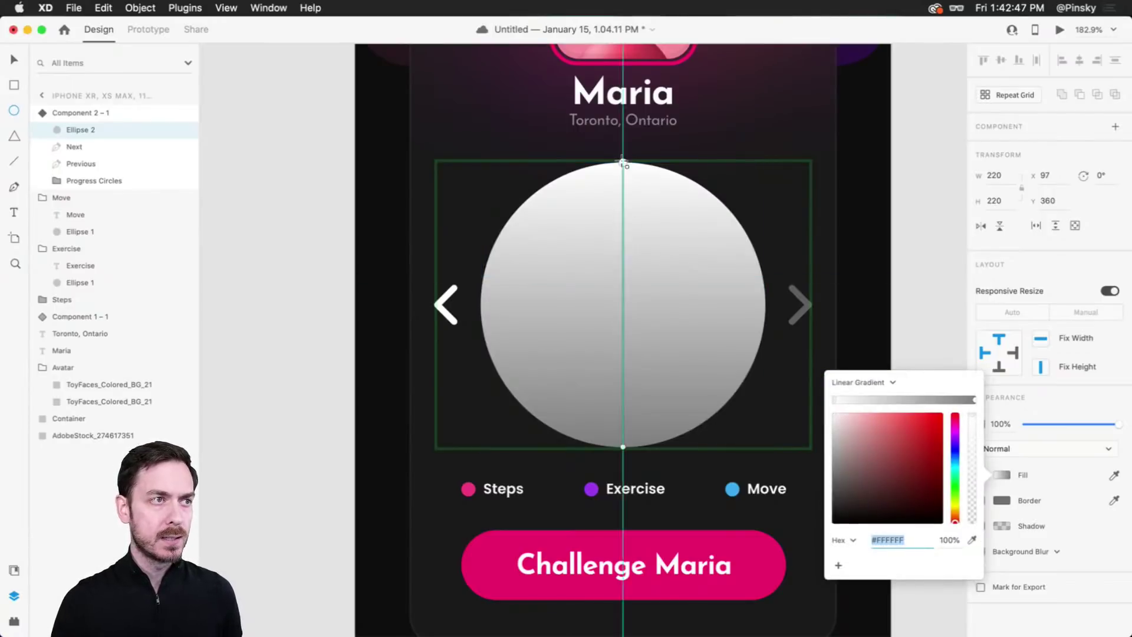
pyautogui.moveTo(623, 163); pyautogui.dragTo(481, 305)
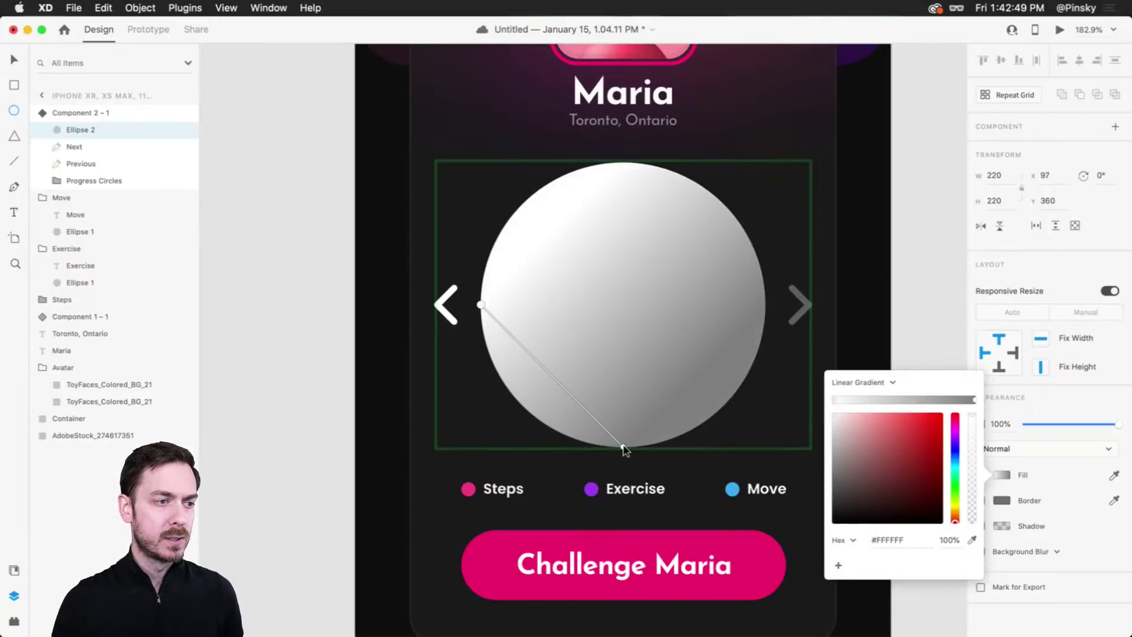
pyautogui.moveTo(623, 447); pyautogui.dragTo(765, 305)
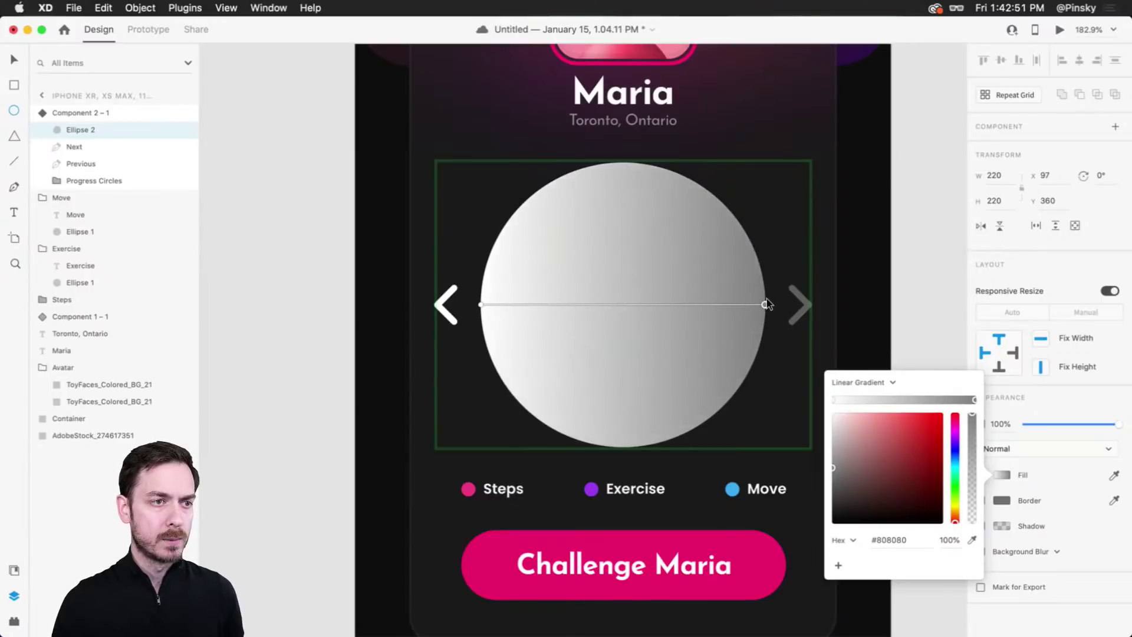
# Step: Set the gradient's left stop to dark grey #3E3E3E and lighten the right stop to a paler grey
pyautogui.click(835, 401)
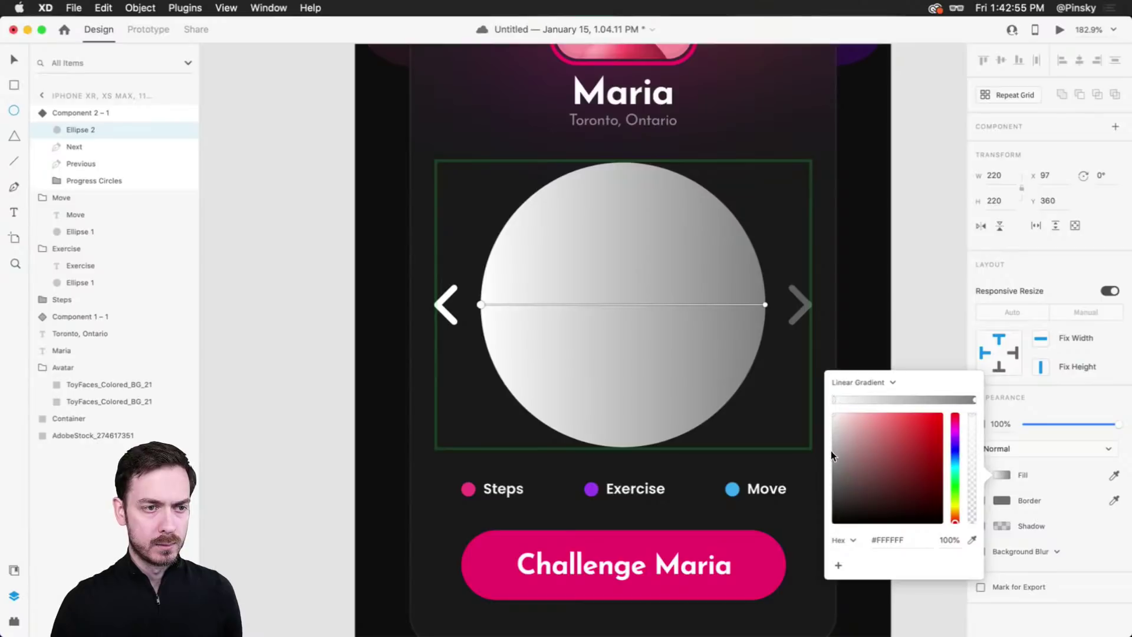
pyautogui.moveTo(831, 454); pyautogui.dragTo(815, 499)
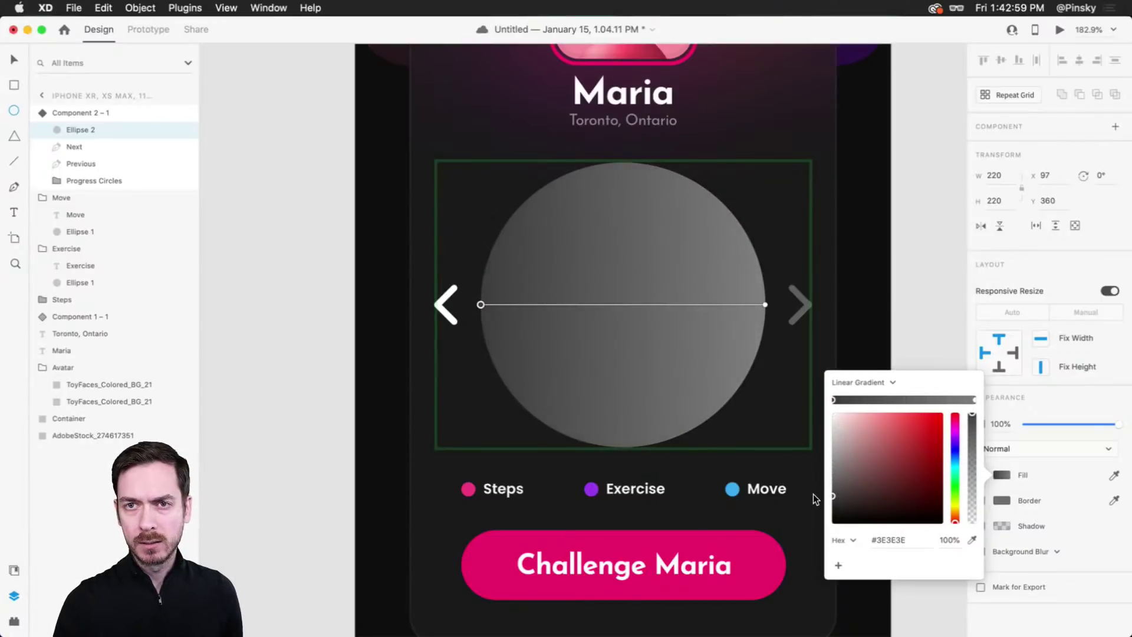
pyautogui.click(974, 401)
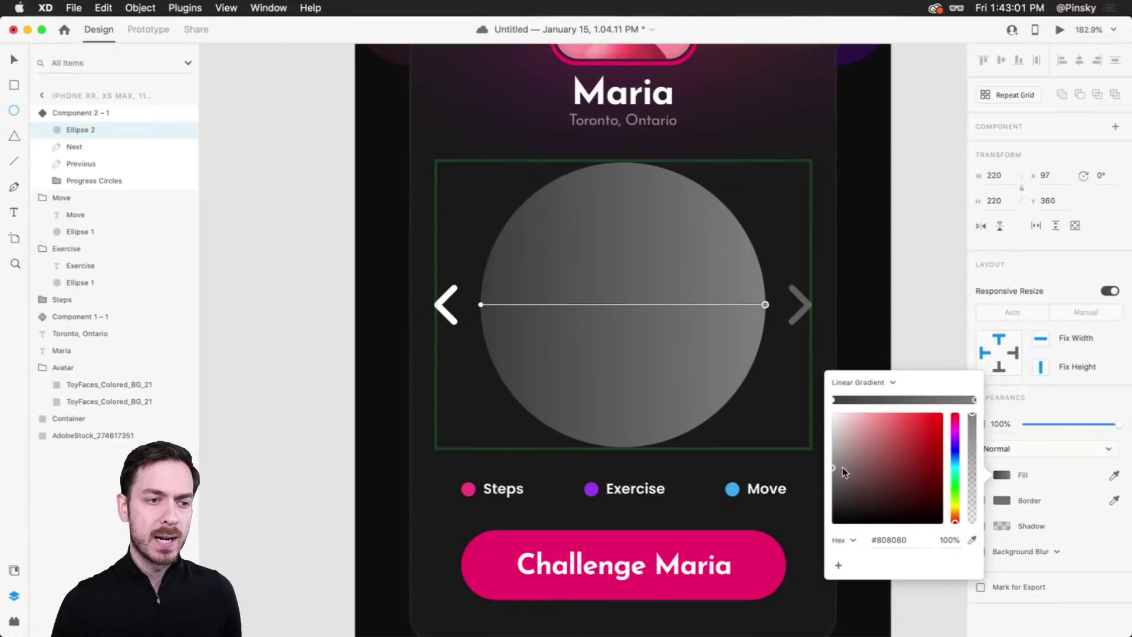
pyautogui.moveTo(838, 465); pyautogui.dragTo(821, 441)
pyautogui.click(1072, 265)
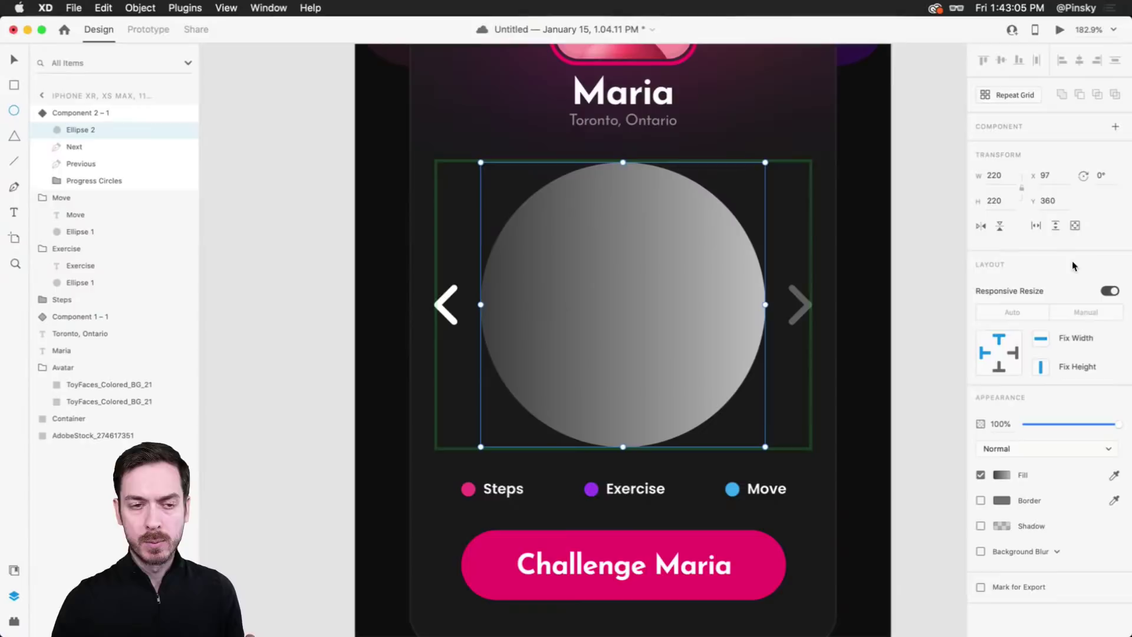
# Step: Set the gradient circle's blend mode to Overlay and return to the whole component
pyautogui.click(1001, 450)
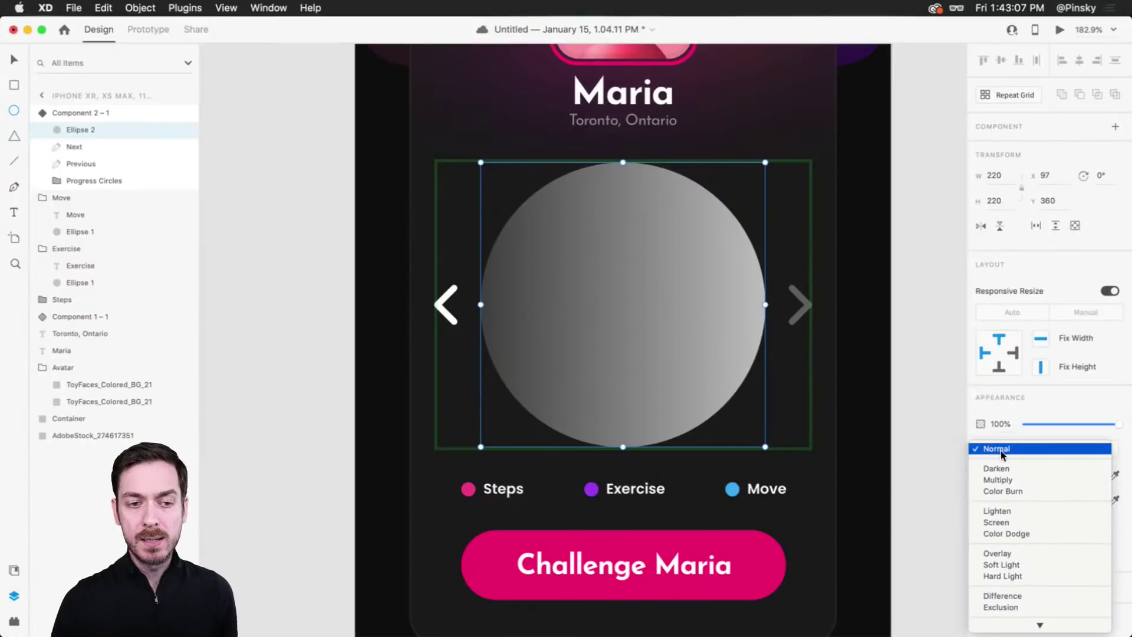
pyautogui.scroll(-1, 1011, 528)
pyautogui.click(1009, 530)
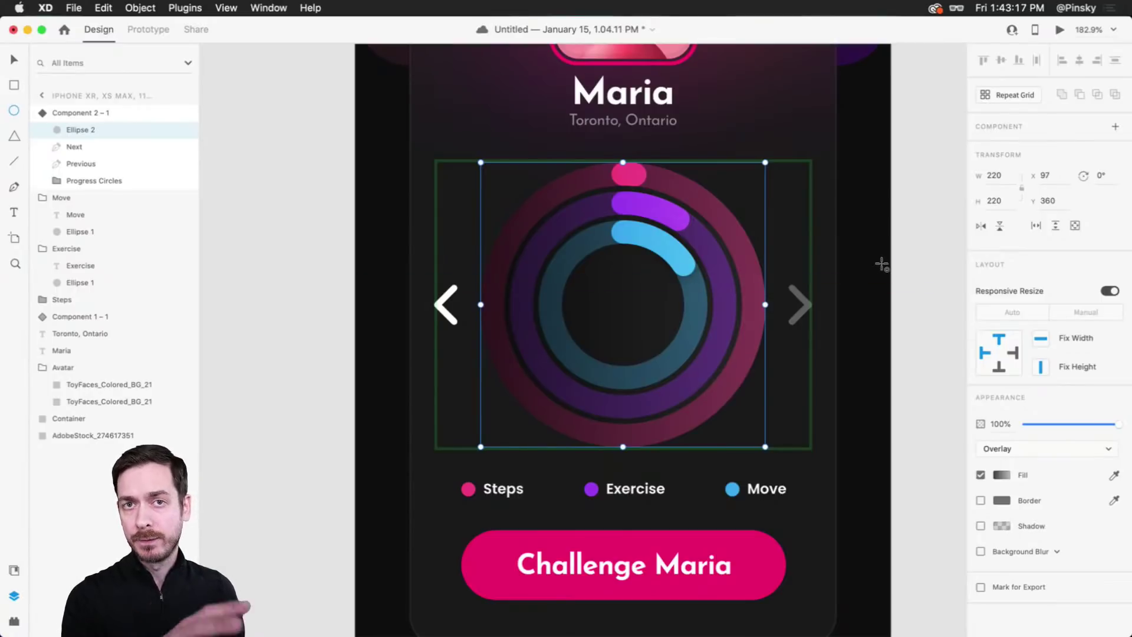
pyautogui.press('Escape')
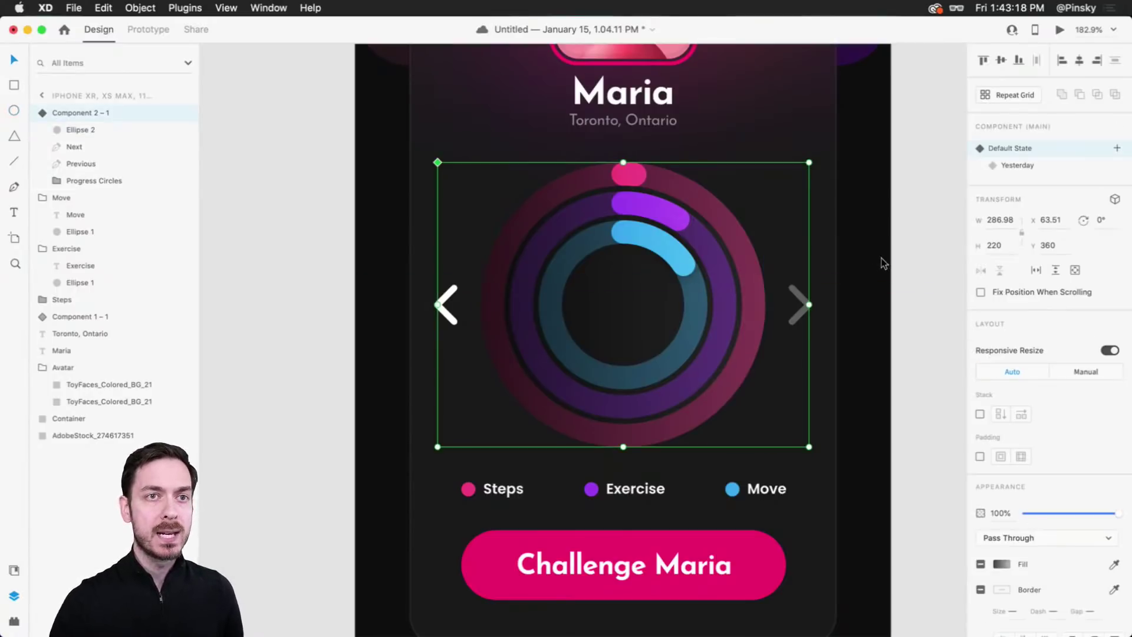
# Step: Try the Soft Light blend mode on the Ellipse 2 gradient circle in the Yesterday state, and return it to Overlay
pyautogui.click(1053, 165)
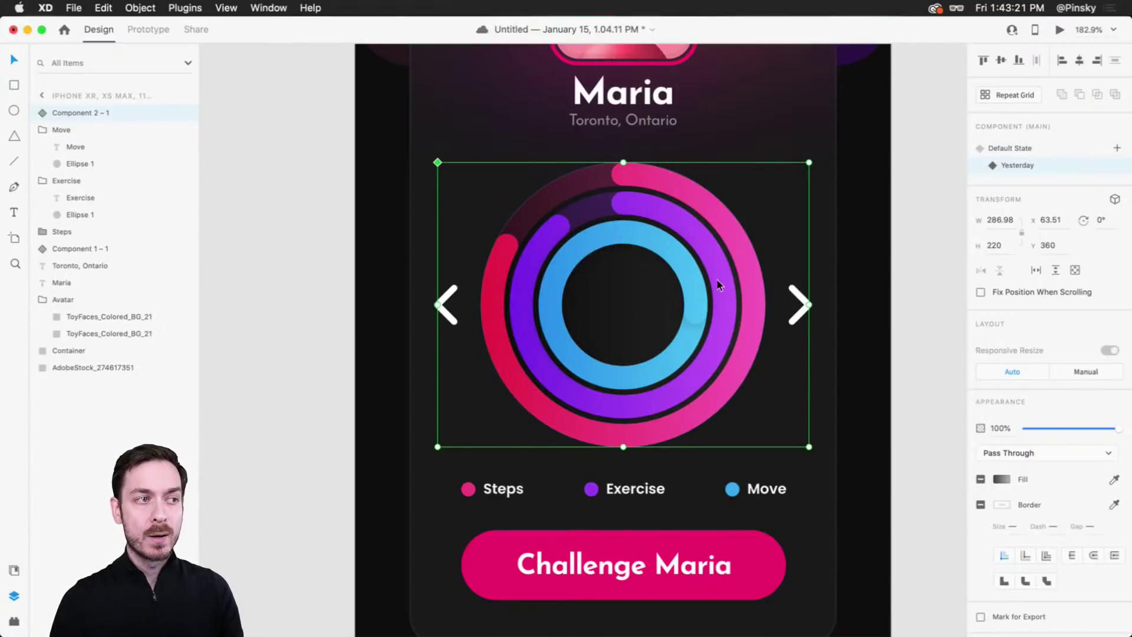
pyautogui.click(44, 114)
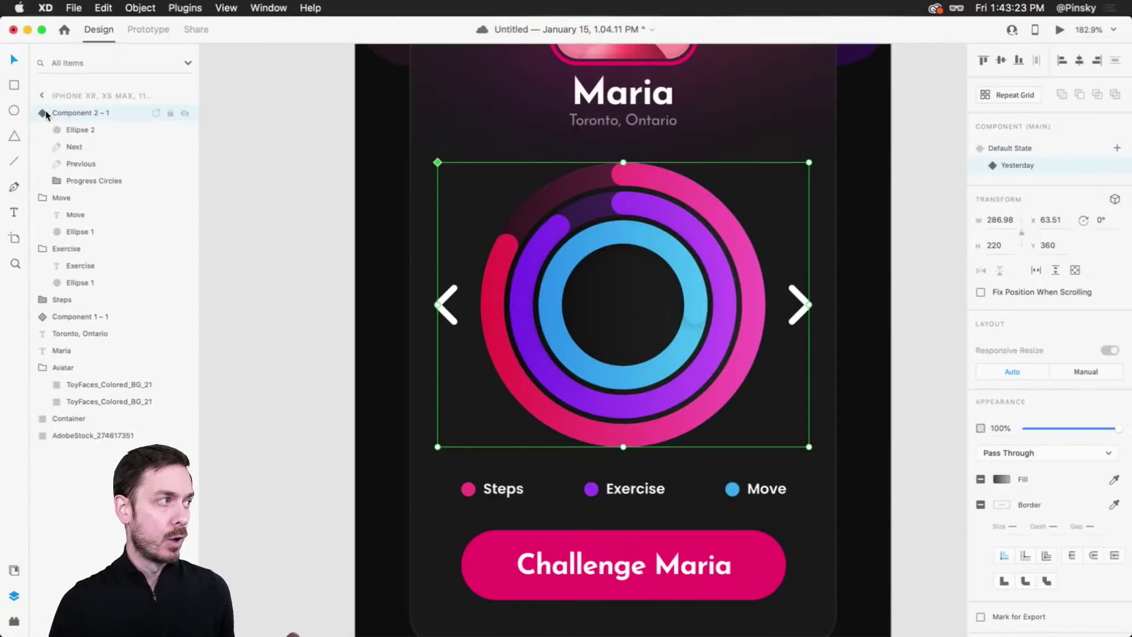
pyautogui.click(84, 129)
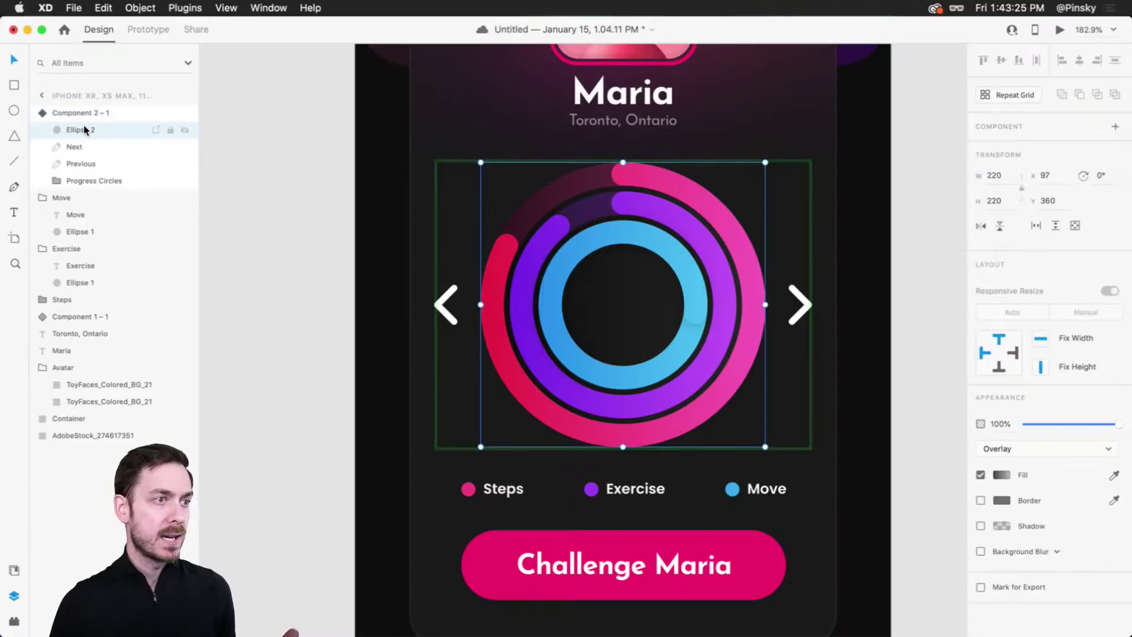
pyautogui.click(1045, 446)
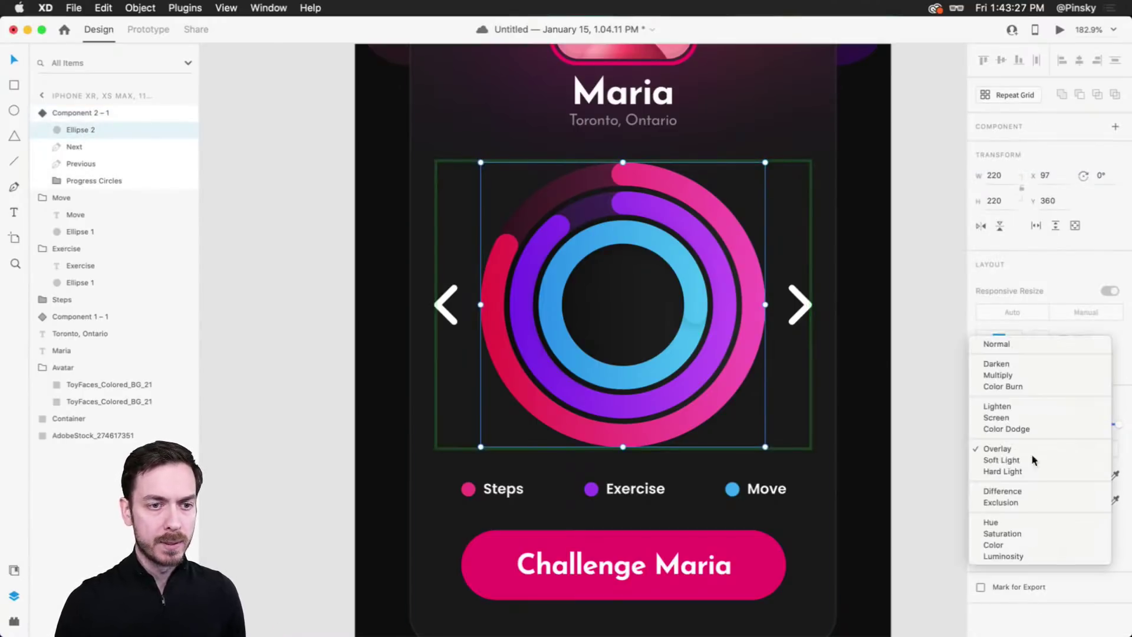
pyautogui.click(1003, 460)
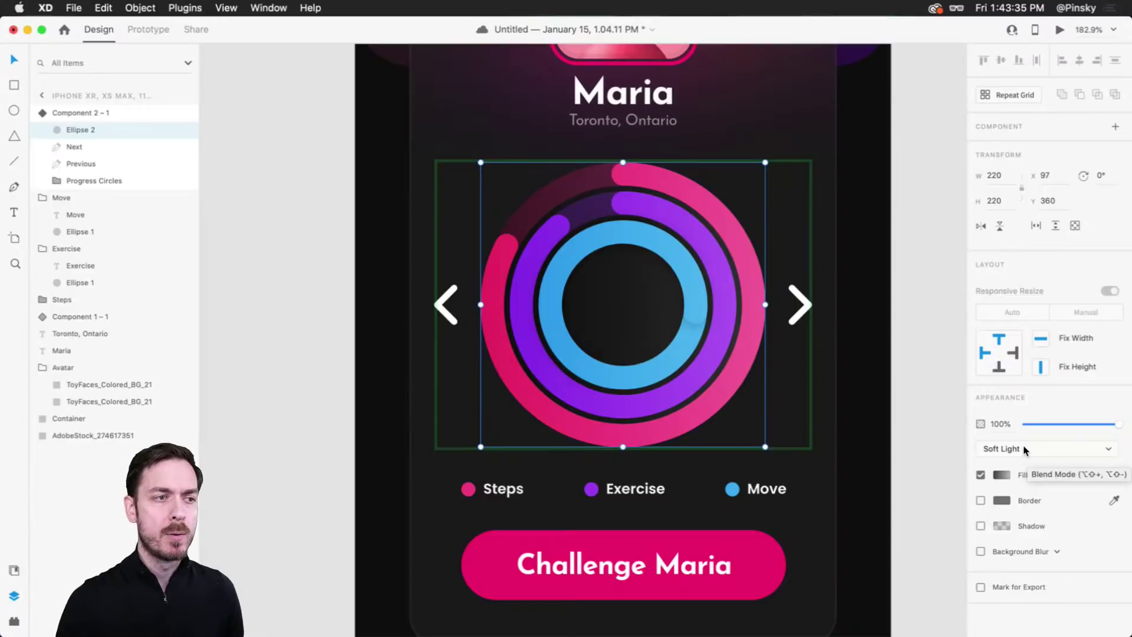
pyautogui.hotkey('alt', 'shift', '-')
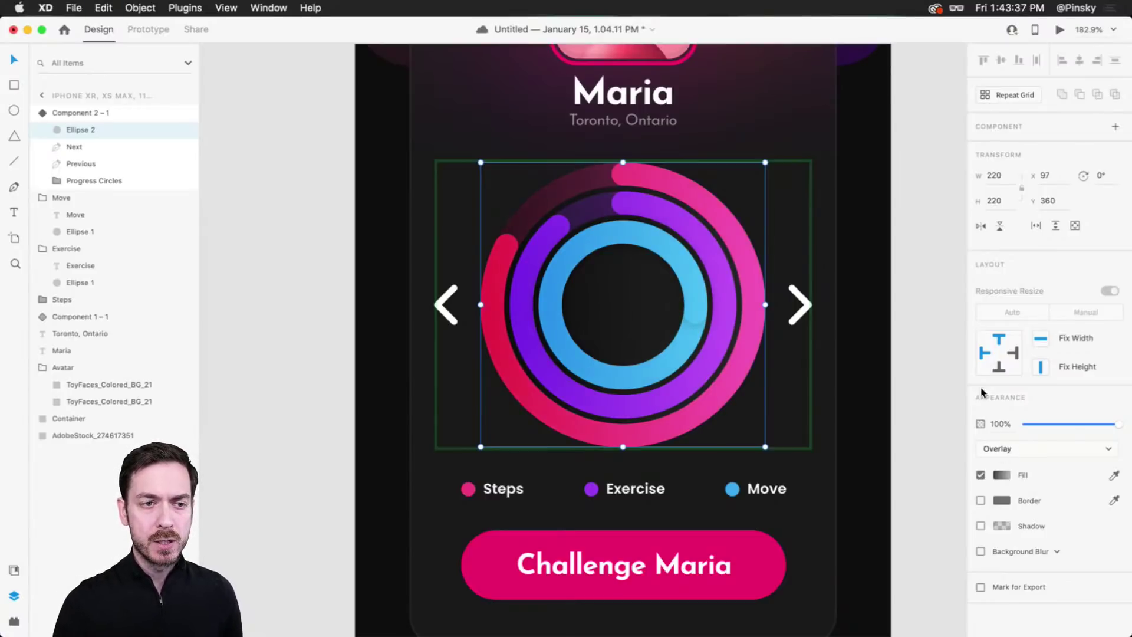
# Step: Darken the right gradient stop of Ellipse 2 to a deeper grey and set the left stop to #2B2B2B
pyautogui.click(1002, 475)
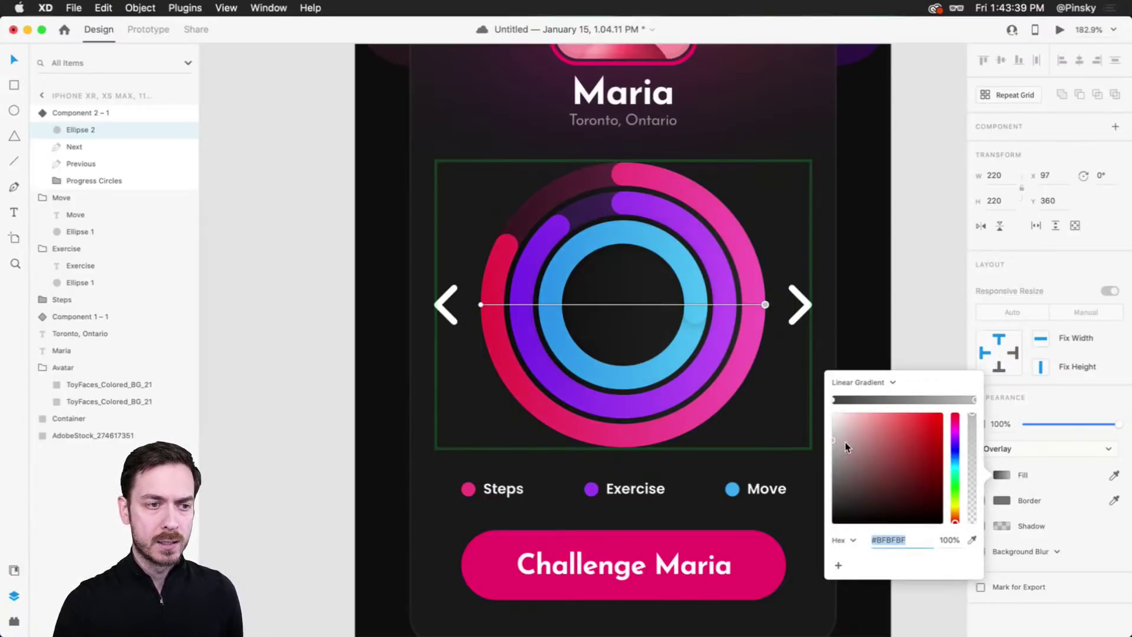
pyautogui.moveTo(841, 440); pyautogui.dragTo(819, 463)
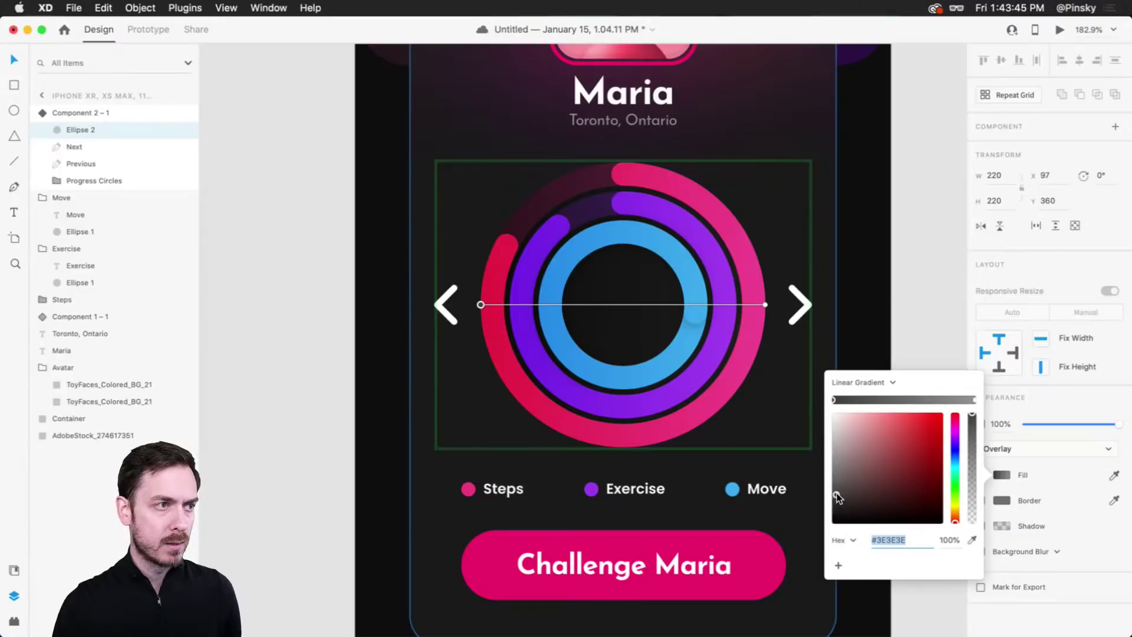
pyautogui.moveTo(834, 501); pyautogui.dragTo(832, 506)
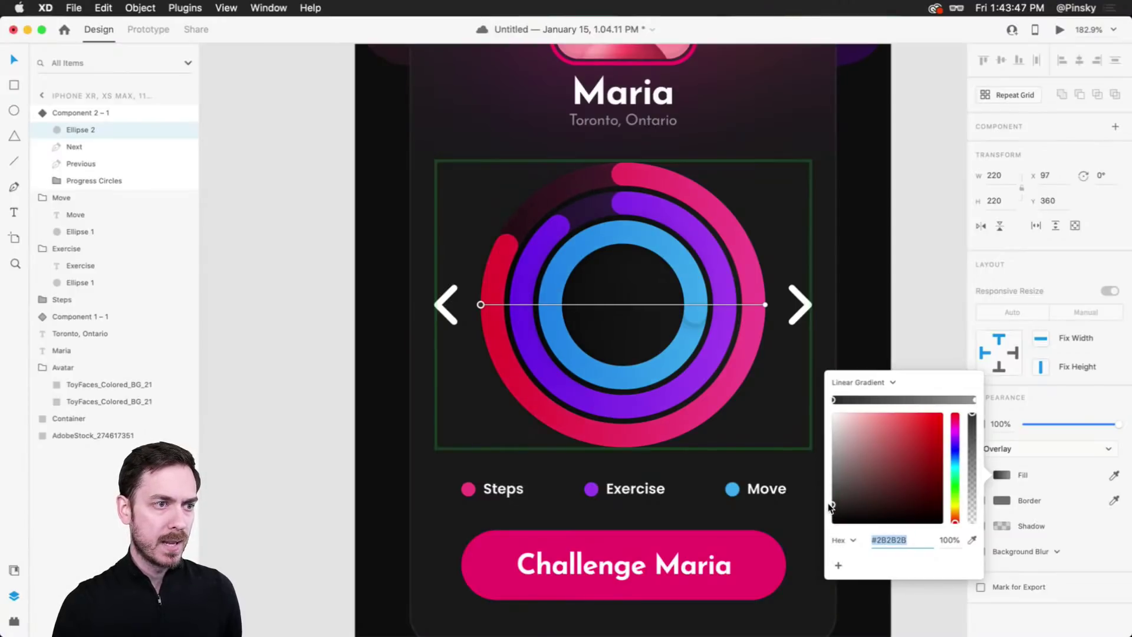
pyautogui.click(1073, 268)
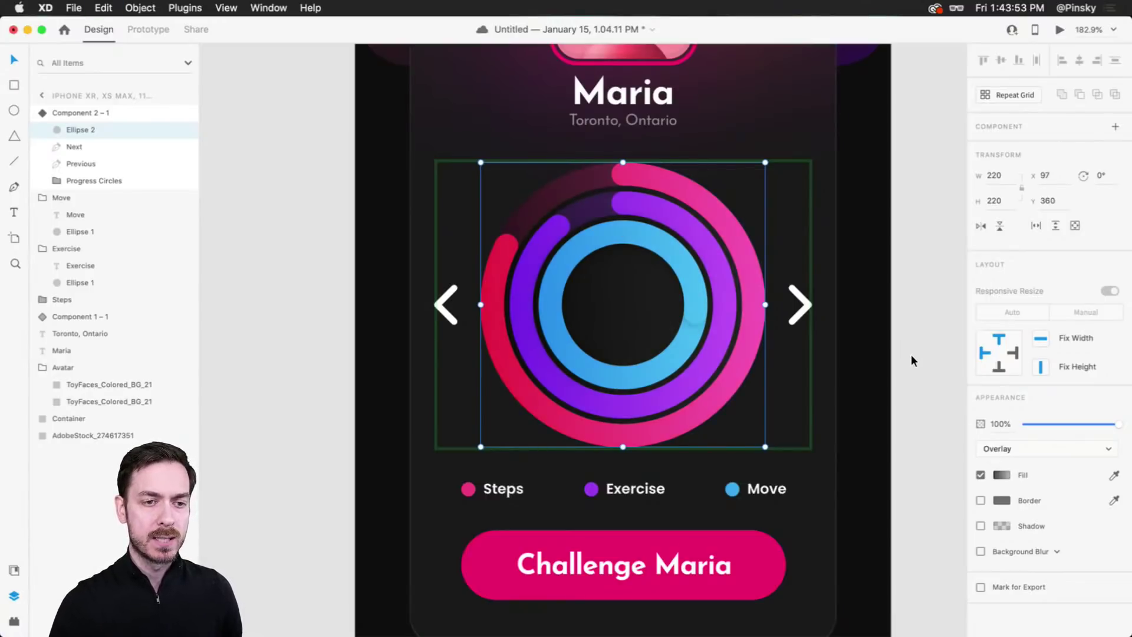
# Step: Paste the darker gradient appearance onto Ellipse 2 in the component's Default State
pyautogui.press('Escape')
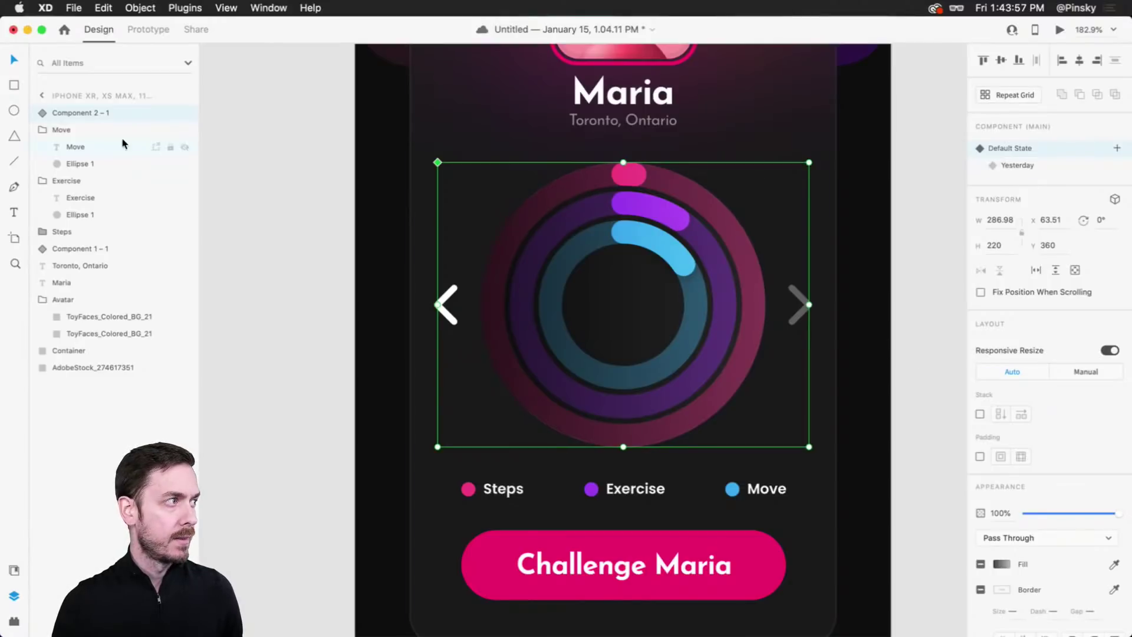
pyautogui.click(42, 113)
pyautogui.rightClick(86, 133)
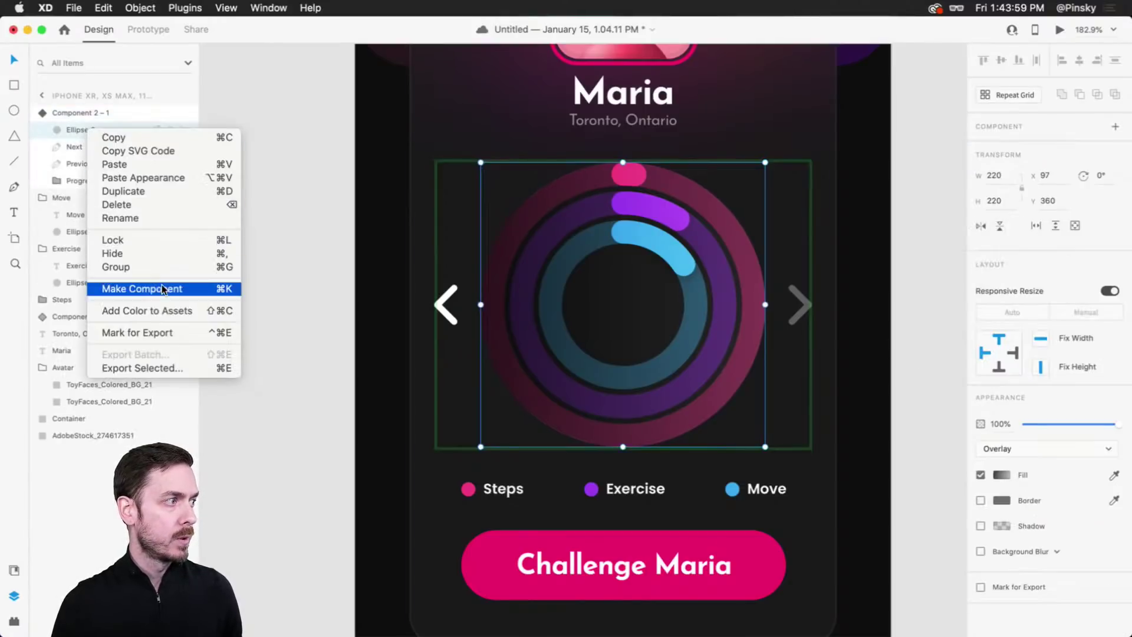
pyautogui.click(162, 184)
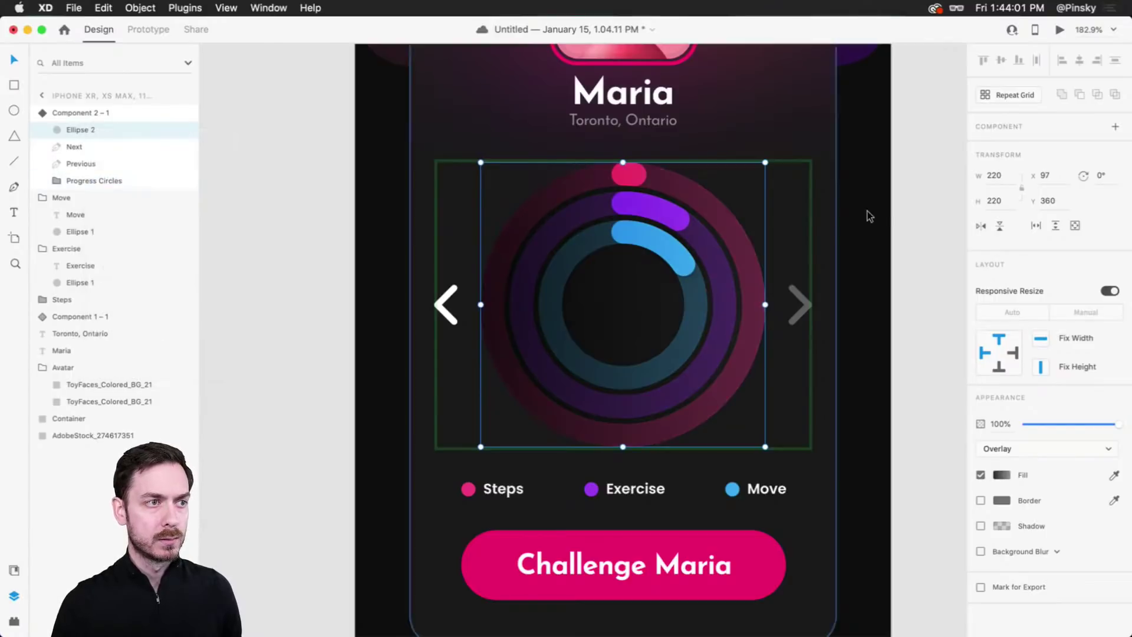
# Step: Preview the prototype, switch the rings to Yesterday and back with the arrows, and close the preview
pyautogui.click(1062, 30)
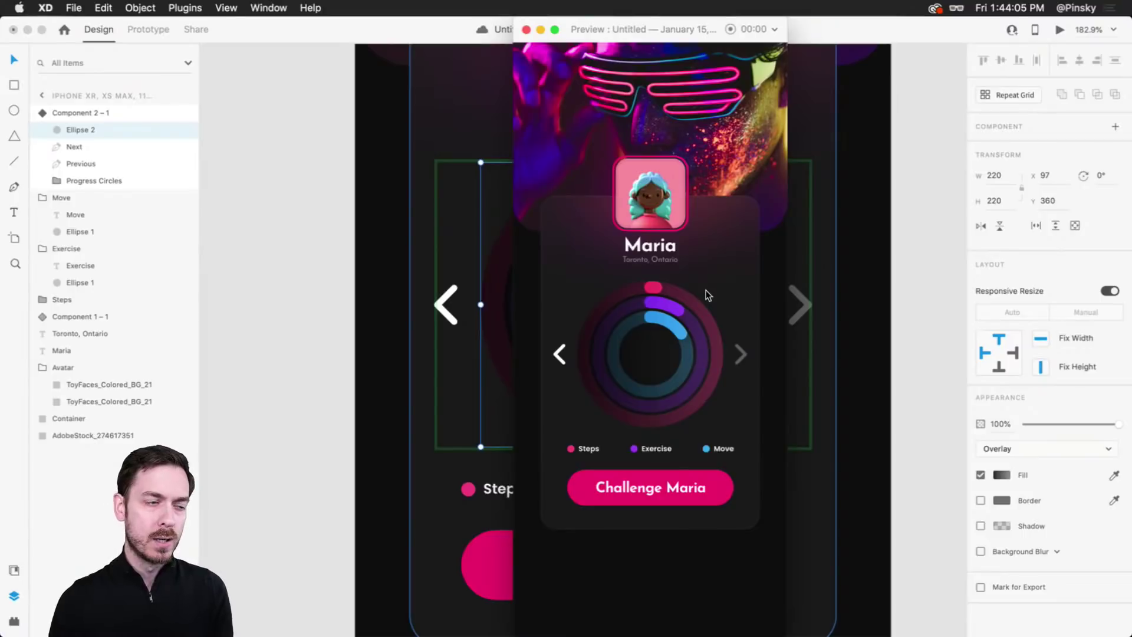
pyautogui.click(559, 356)
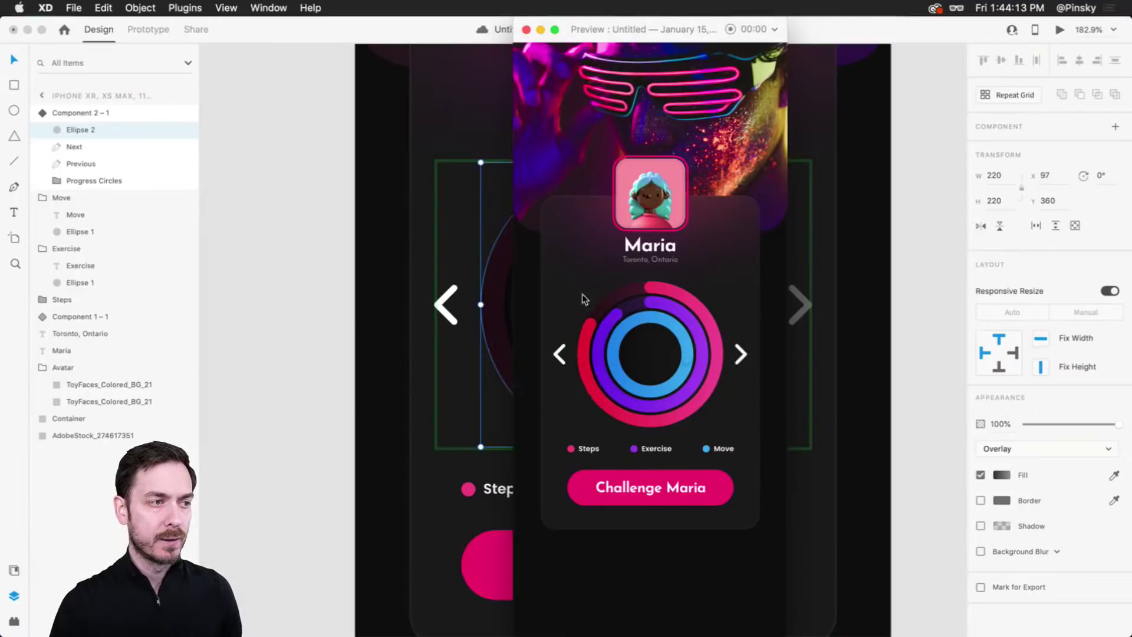
pyautogui.click(740, 352)
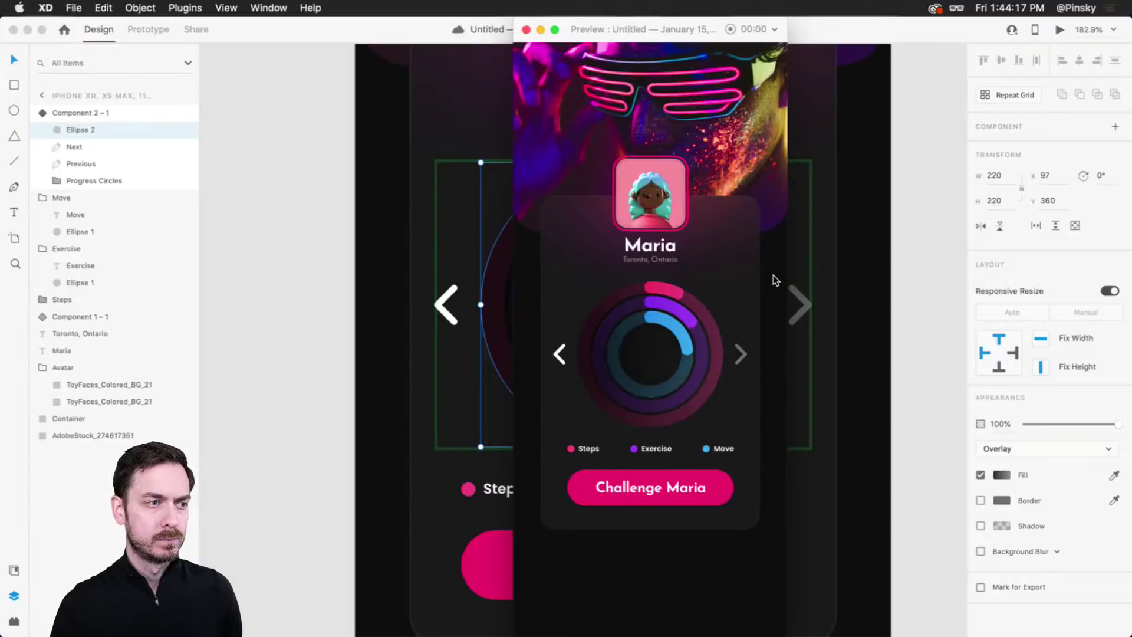
pyautogui.press('super+w')
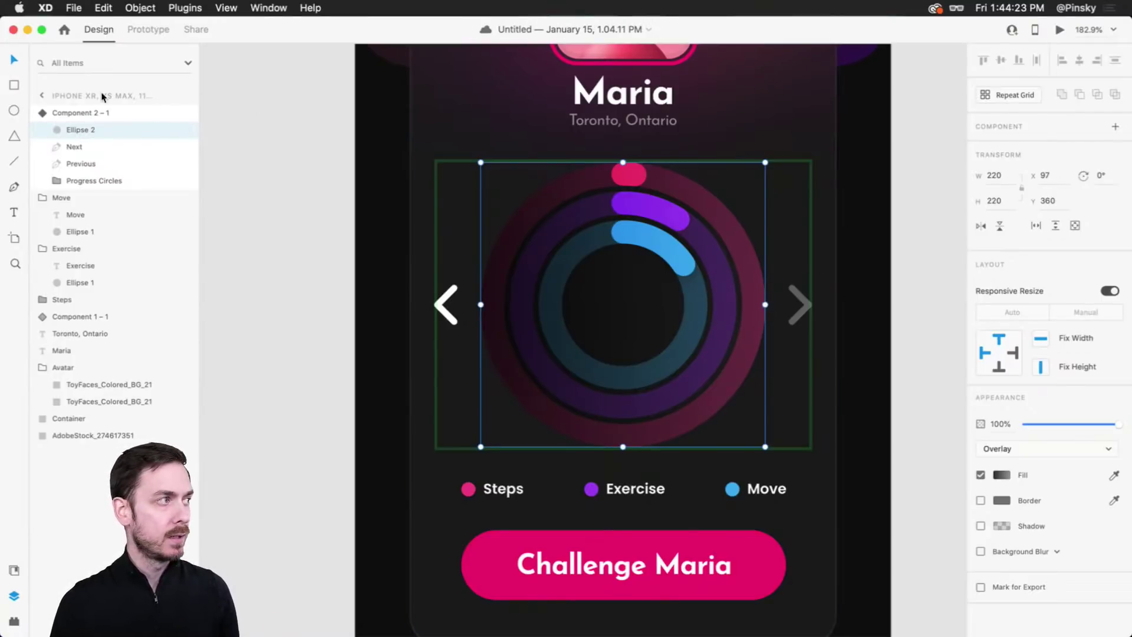
# Step: Rename the Ellipse 2 layer as Gradient and lower its opacity to 30% in the Default State
pyautogui.doubleClick(87, 132)
pyautogui.write('Gr')
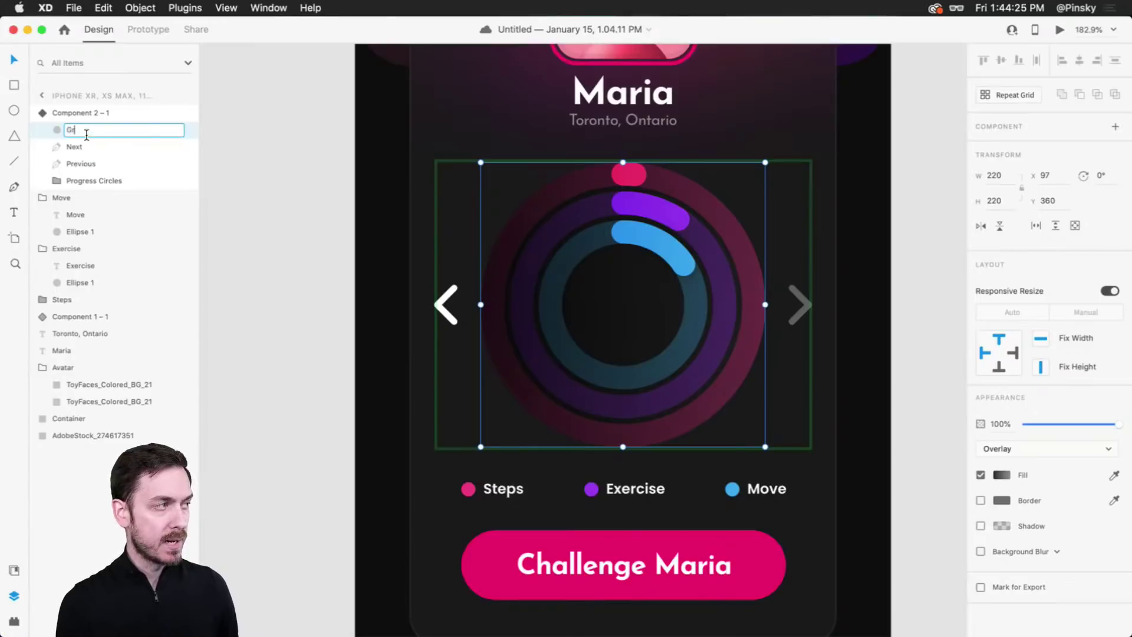
pyautogui.write('adient')
pyautogui.press('Return')
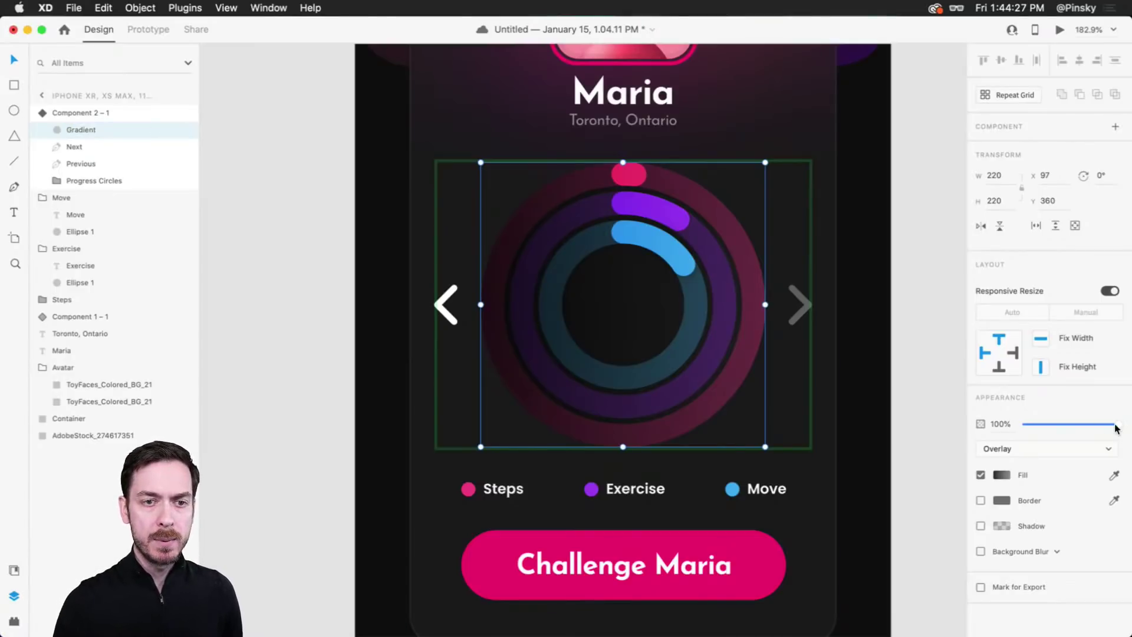
pyautogui.moveTo(1116, 424); pyautogui.dragTo(1053, 425)
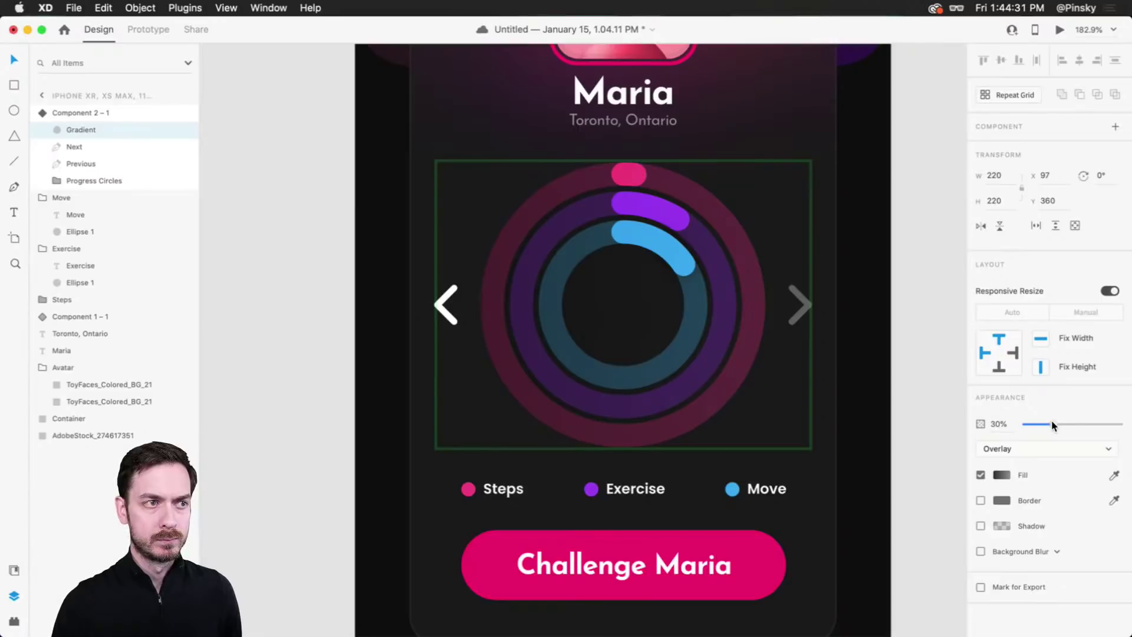
pyautogui.press('Escape')
# Step: Set the Gradient layer's opacity to 75% in the Yesterday state and return to the Default State
pyautogui.click(1055, 166)
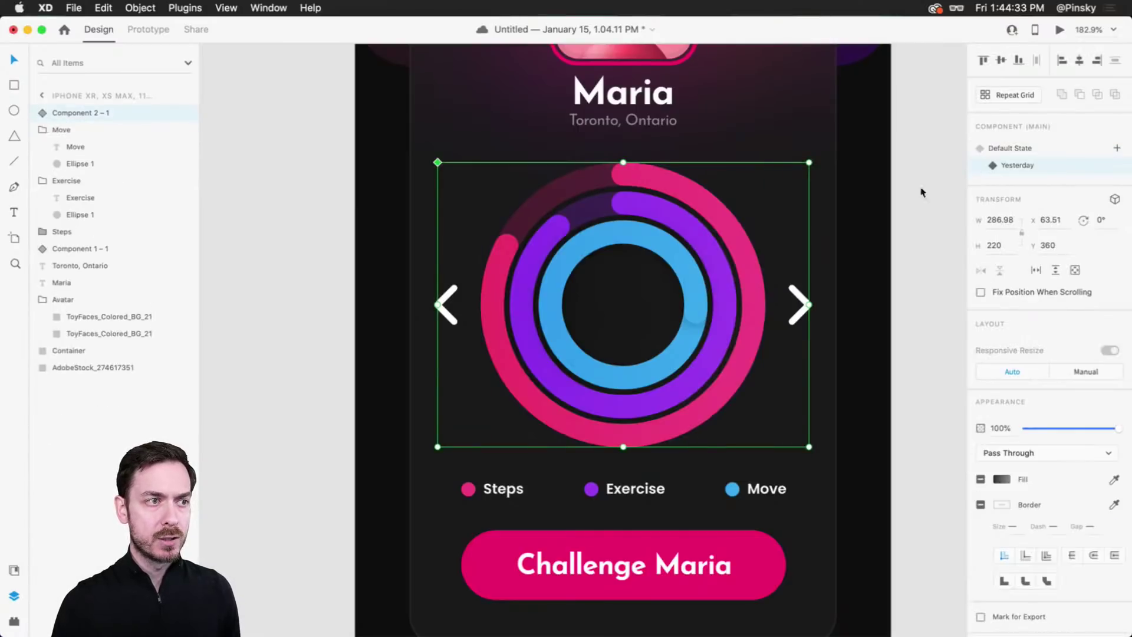
pyautogui.click(90, 133)
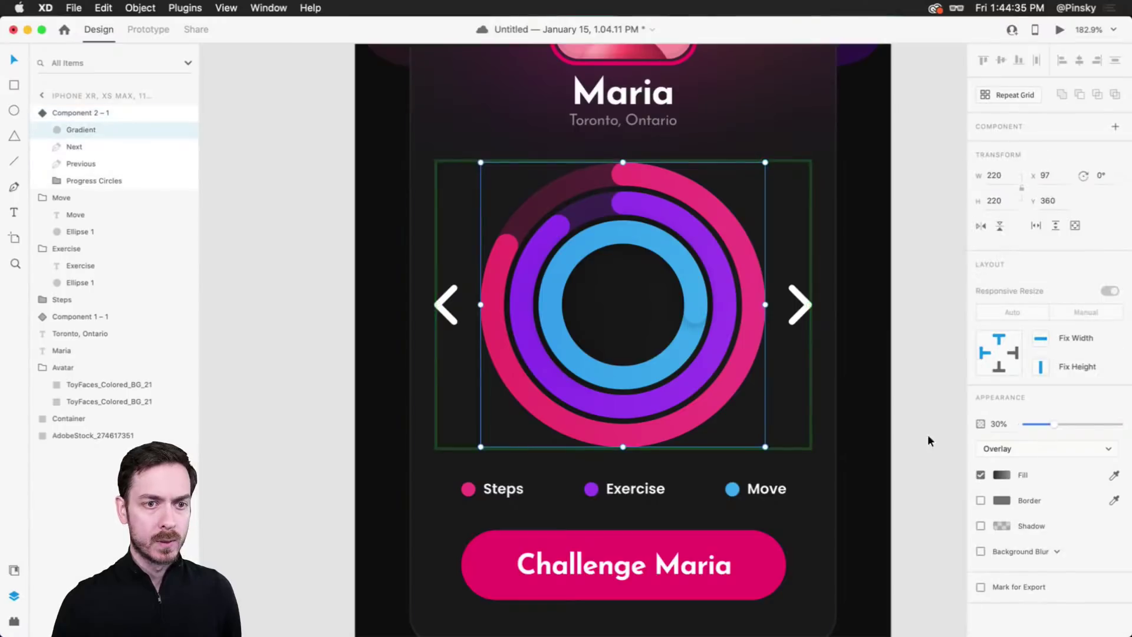
pyautogui.moveTo(1059, 417); pyautogui.dragTo(1093, 414)
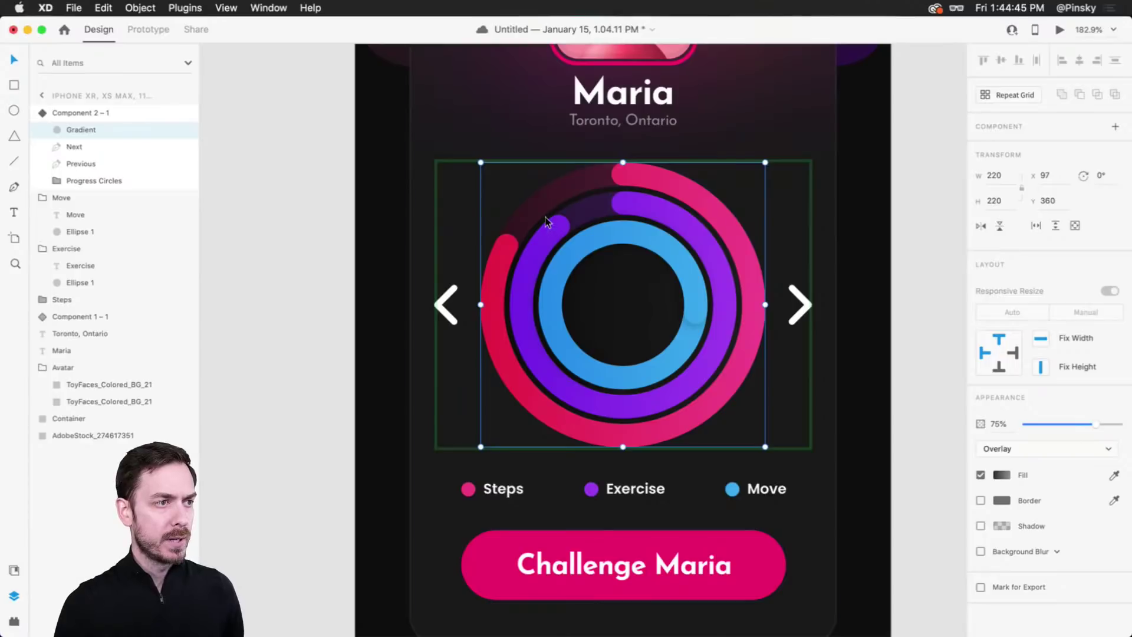
pyautogui.click(91, 114)
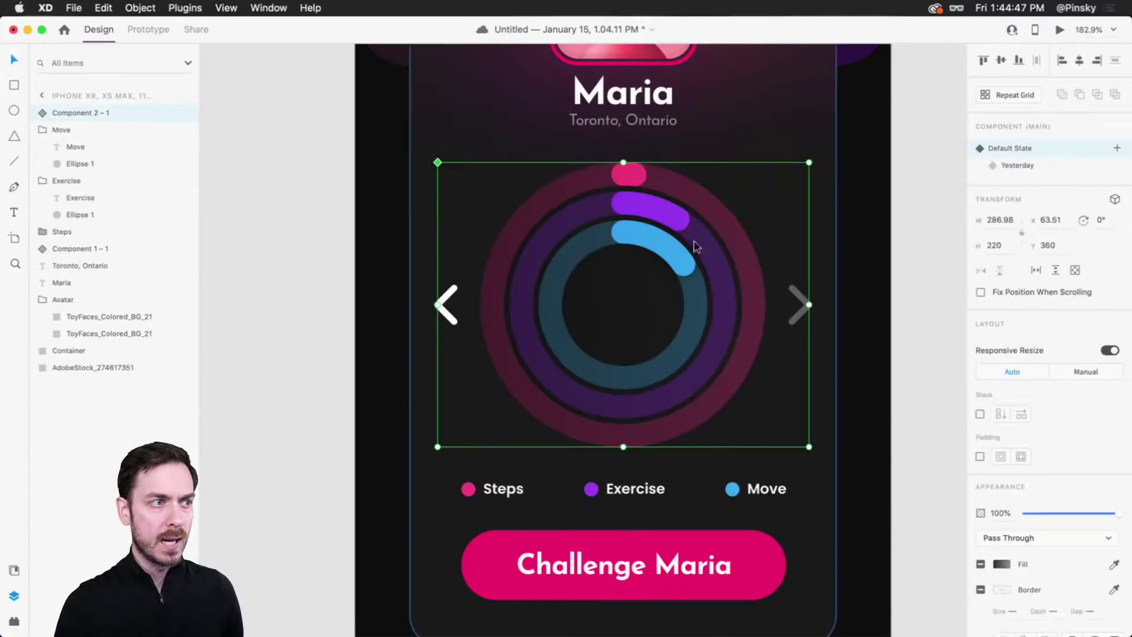
# Step: Set the opacity of the Steps ring's inactive circle to 40% in the Default State
pyautogui.doubleClick(498, 261)
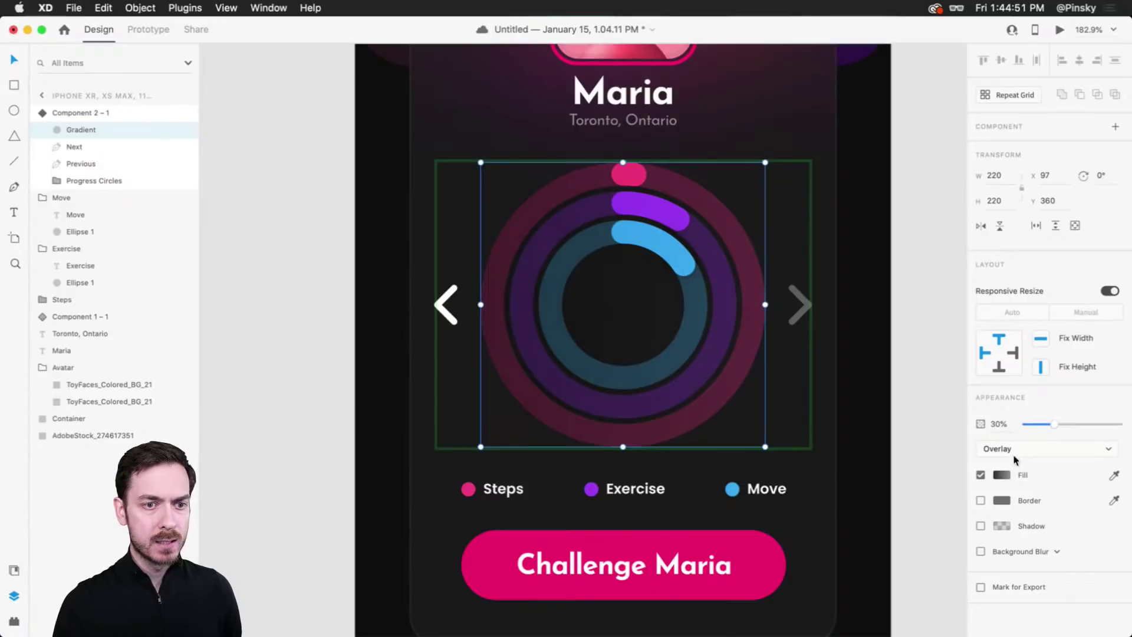
pyautogui.doubleClick(627, 244)
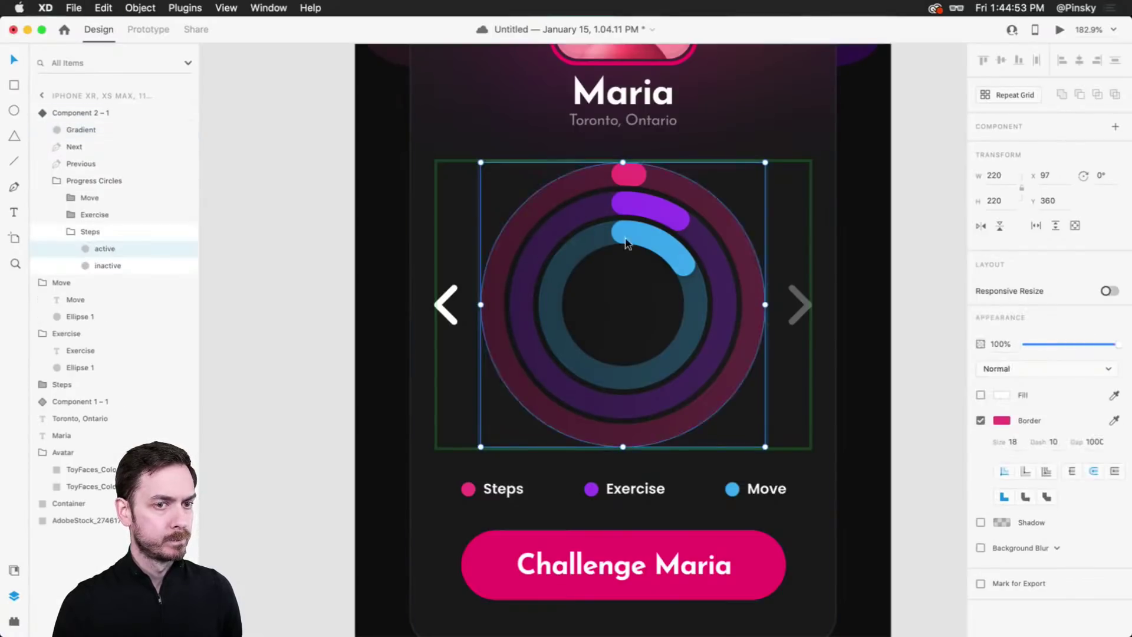
pyautogui.click(104, 267)
pyautogui.moveTo(1054, 344); pyautogui.dragTo(1065, 344)
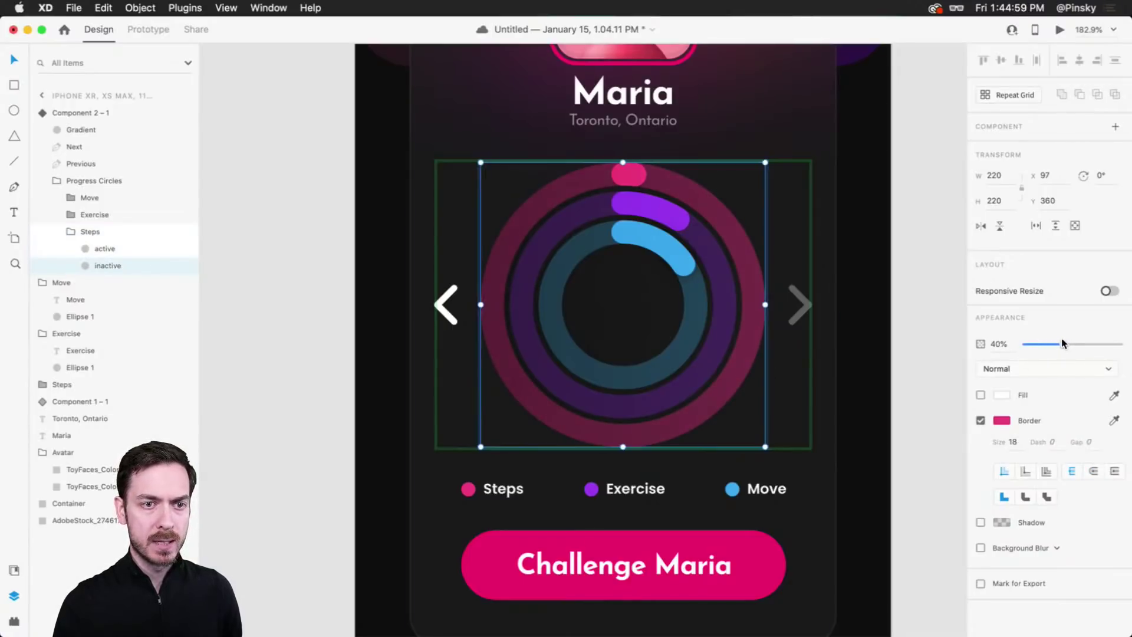
# Step: Lower the opacity of the Exercise ring's active arc and raise the opacity of the Move ring's inactive circle
pyautogui.doubleClick(529, 263)
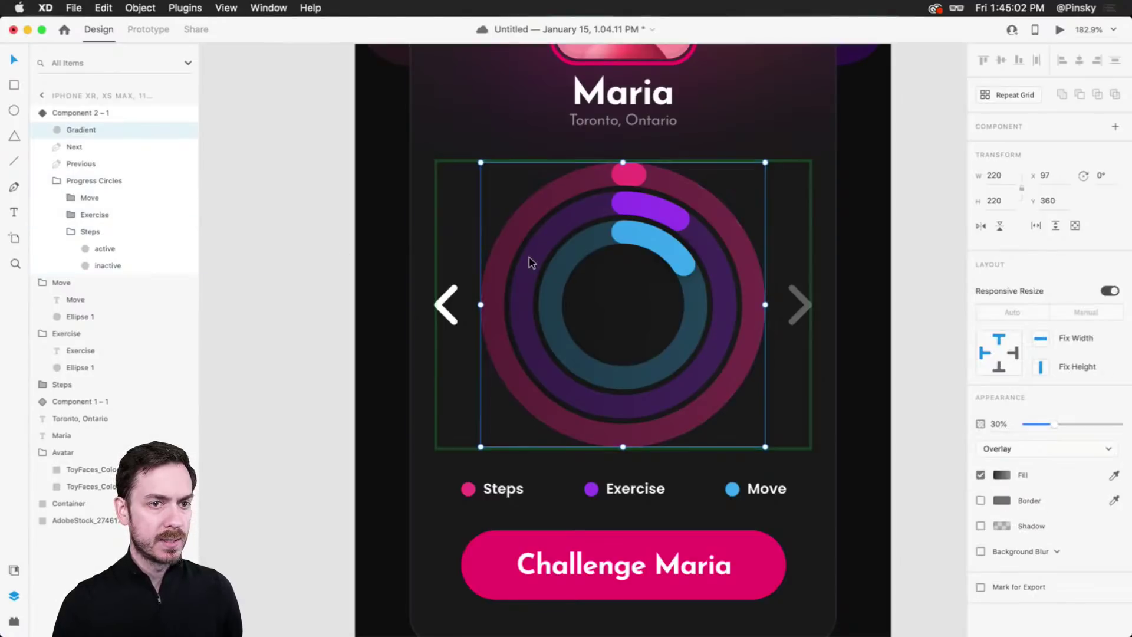
pyautogui.click(569, 259)
pyautogui.doubleClick(569, 260)
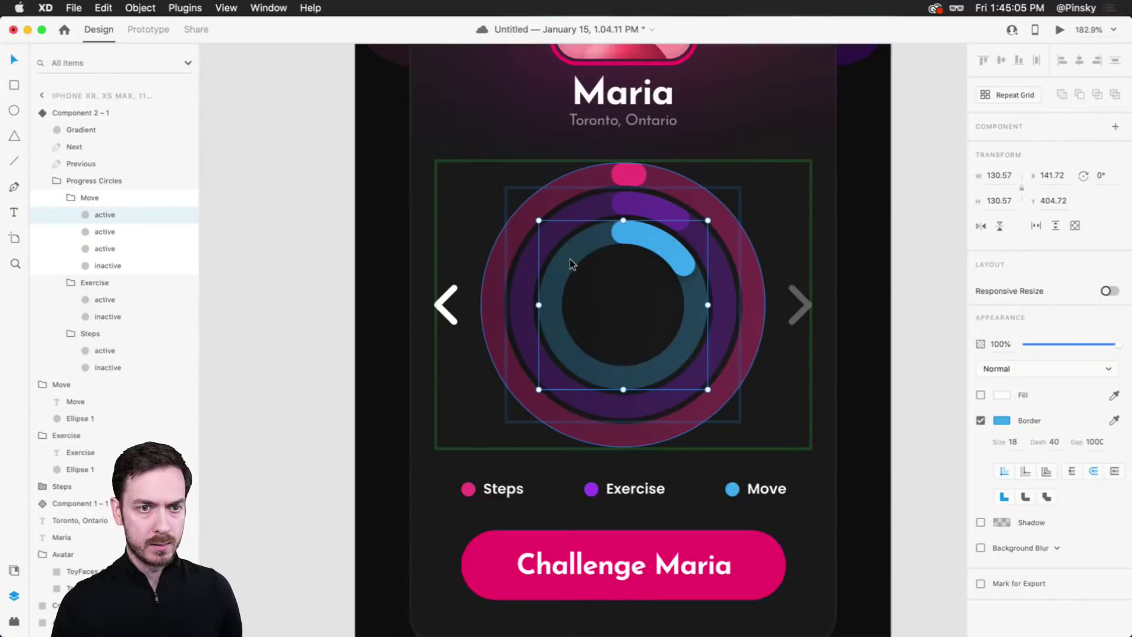
pyautogui.press('Tab')
pyautogui.press('Tab')
pyautogui.click(110, 265)
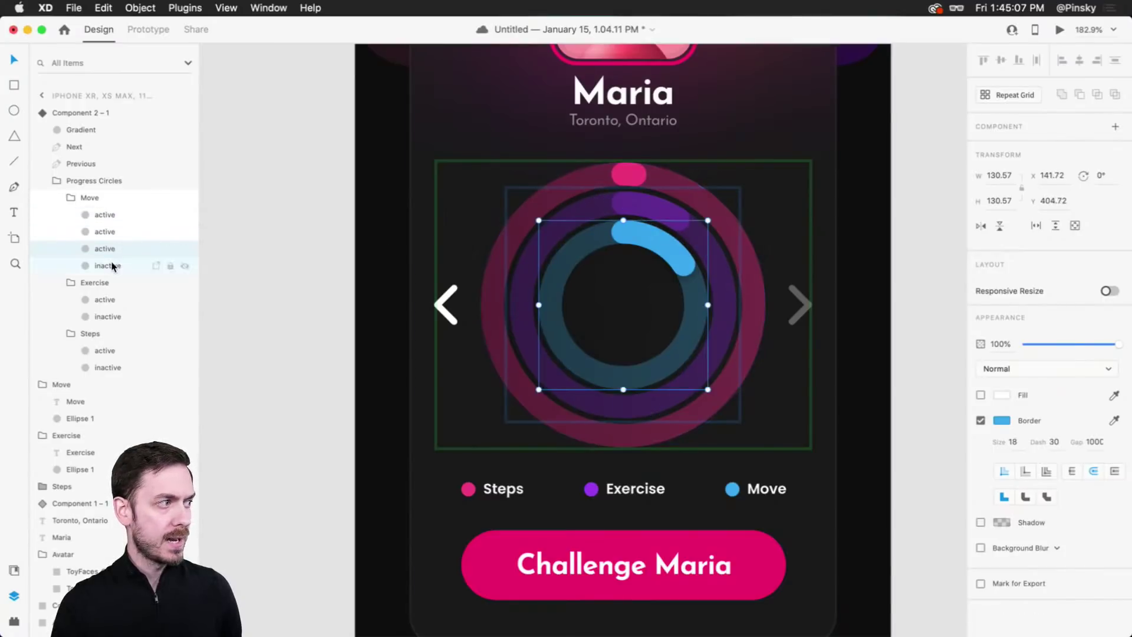
pyautogui.click(796, 184)
# Step: Preview the rings in the Yesterday state, close the preview and select the whole ring component
pyautogui.click(1061, 30)
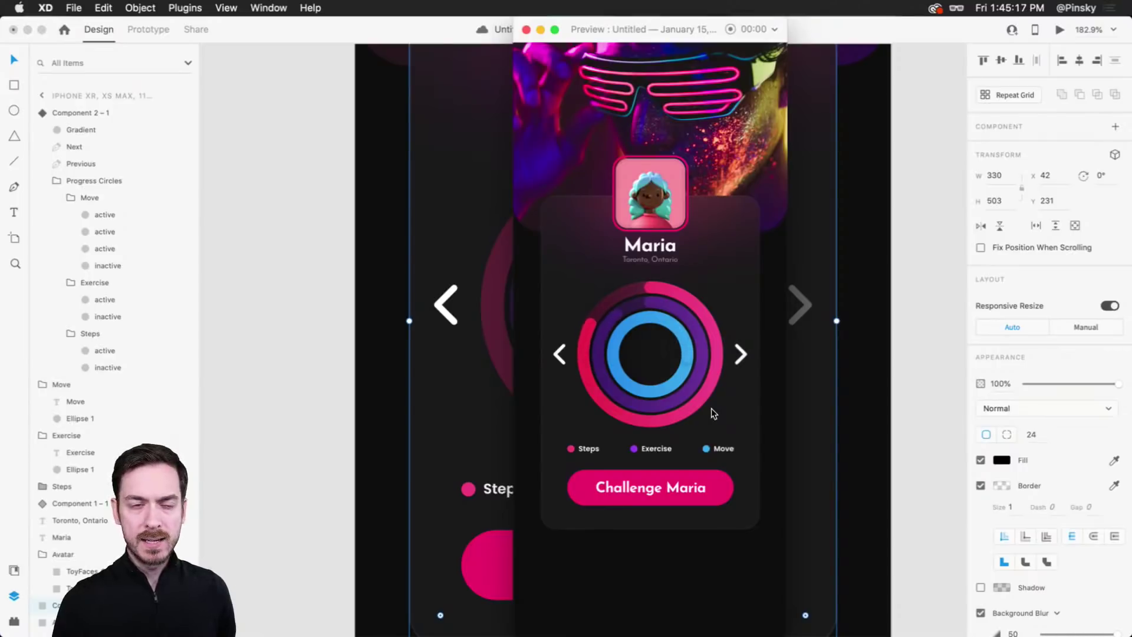
pyautogui.press('super+w')
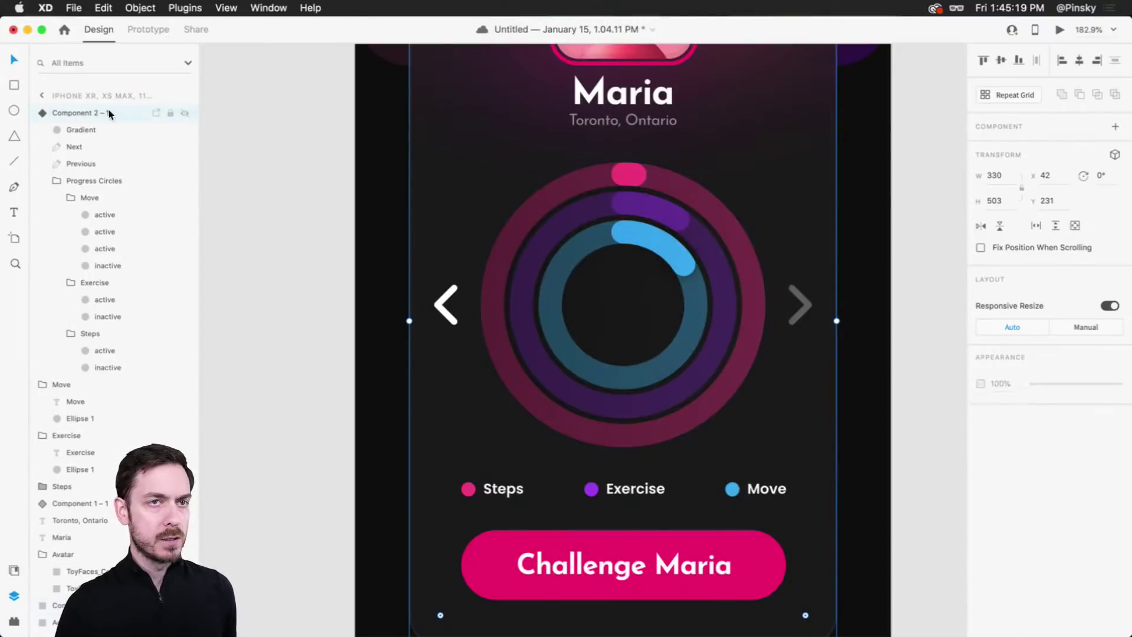
pyautogui.click(109, 112)
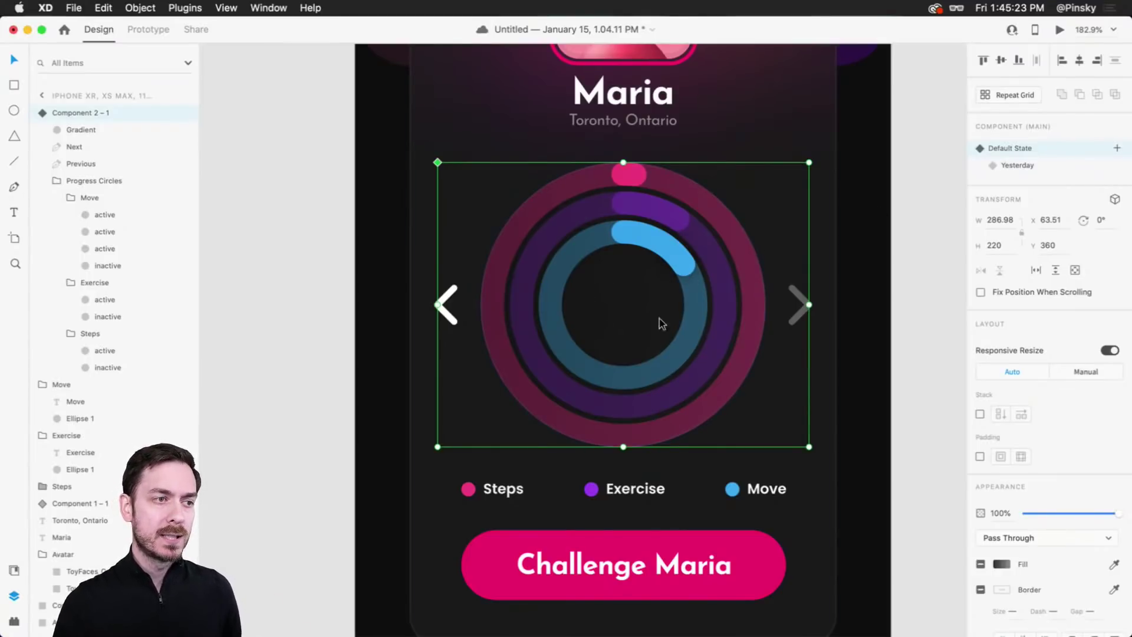
# Step: Add the text "42" inside the innermost ring of the component's Default State and enlarge it to size 31
pyautogui.scroll(3, 611, 303)
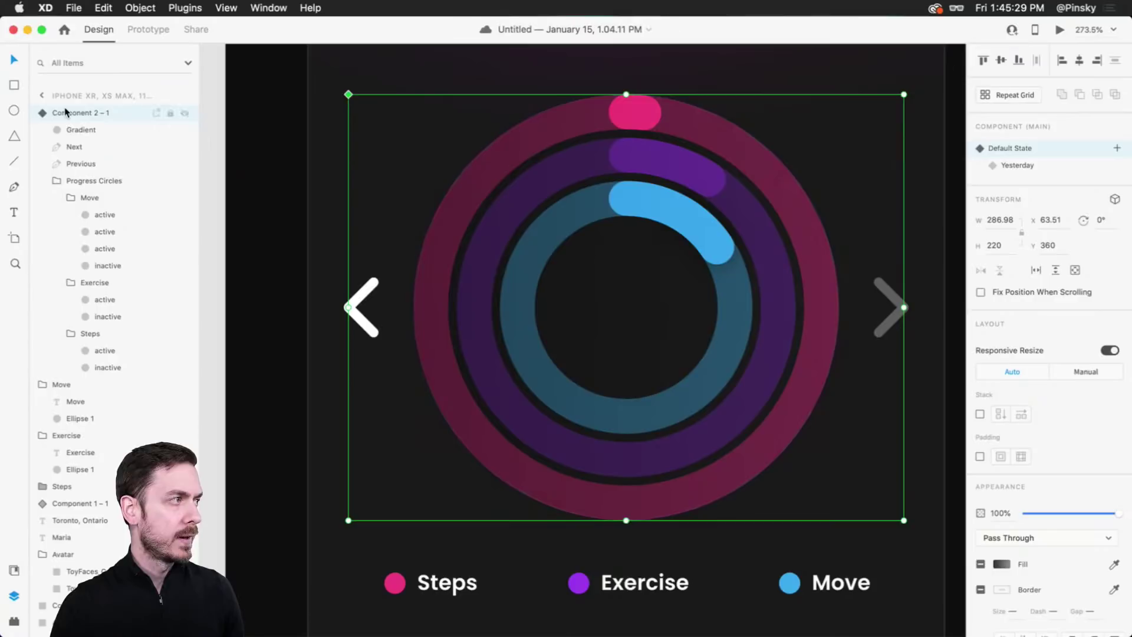
pyautogui.click(74, 129)
pyautogui.press('t')
pyautogui.click(607, 334)
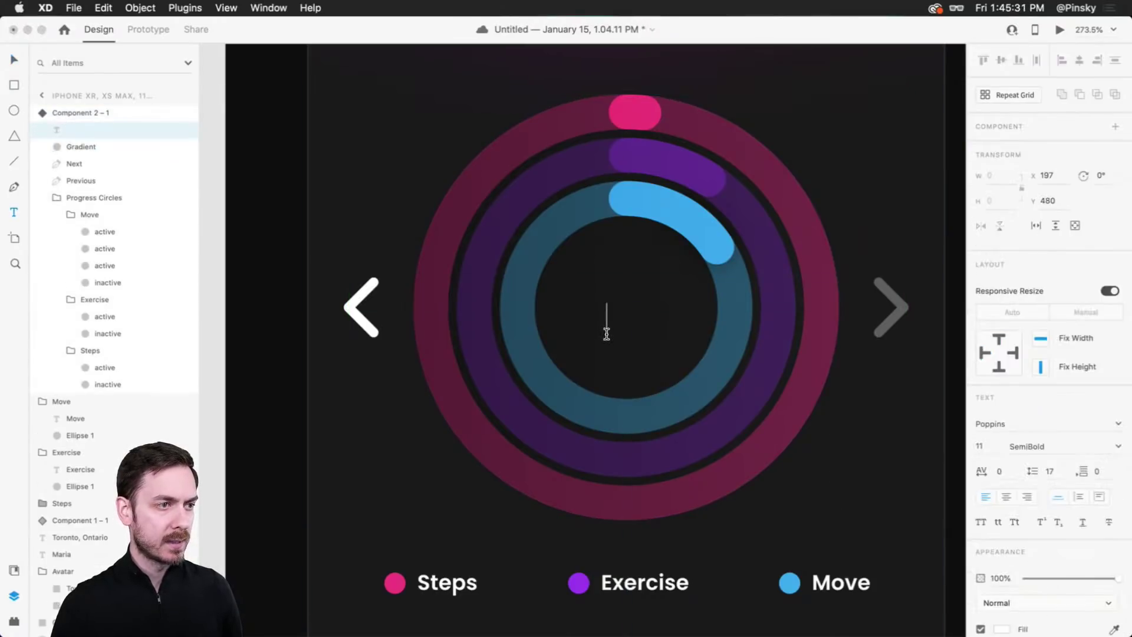
pyautogui.write('42')
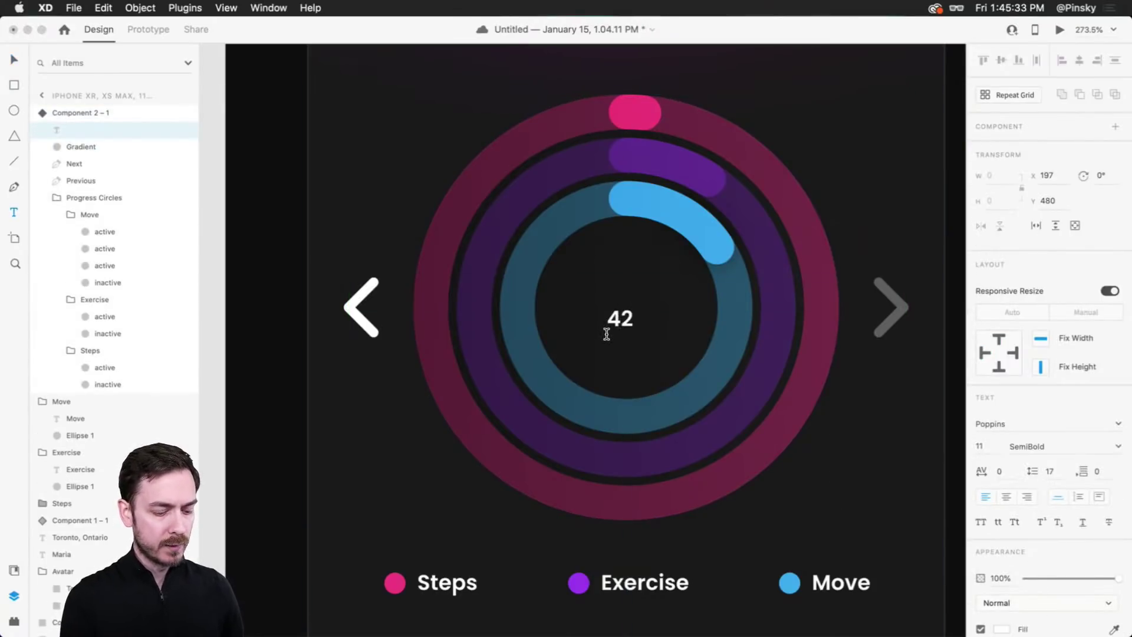
pyautogui.press('Escape')
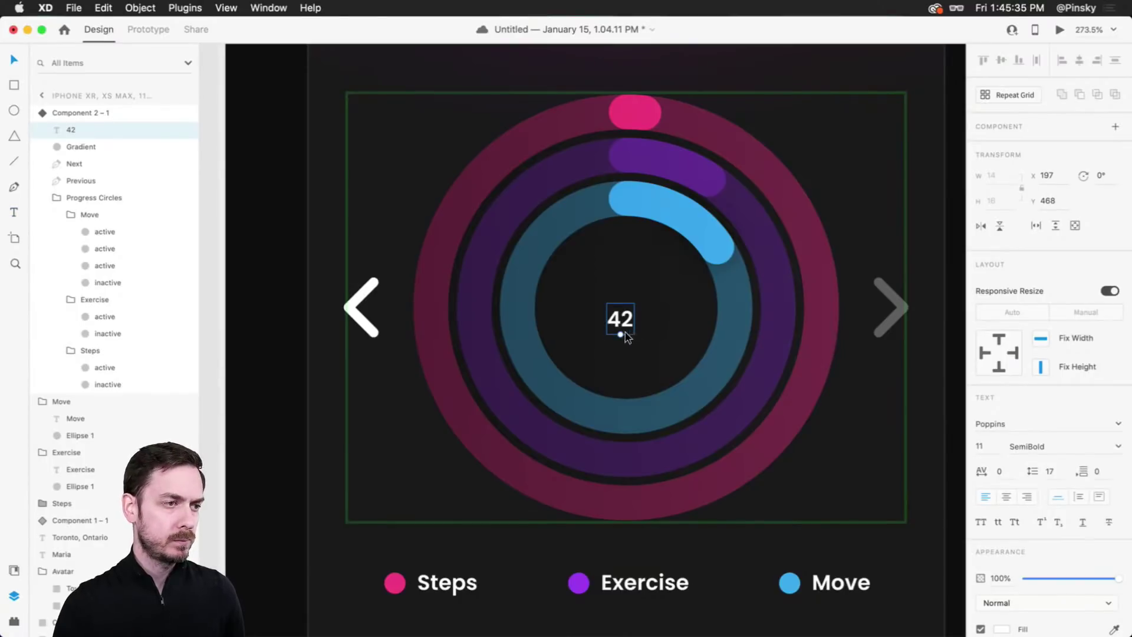
pyautogui.moveTo(620, 333)
pyautogui.mouseDown()
pyautogui.moveTo(619, 391)
pyautogui.moveTo(646, 313)
pyautogui.moveTo(624, 330)
pyautogui.mouseUp()
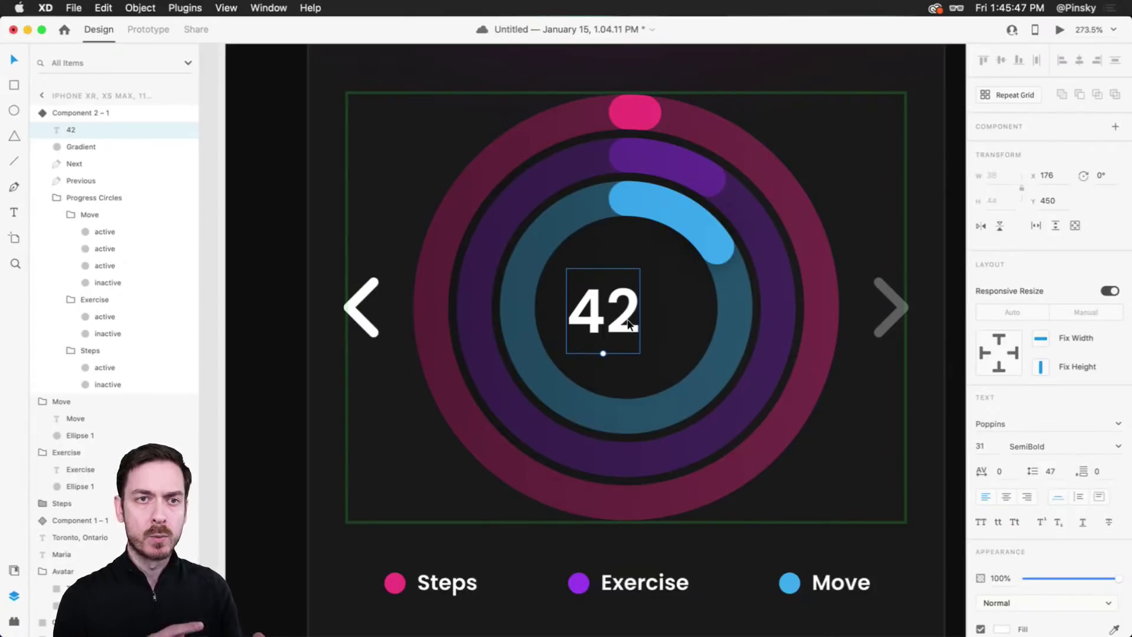
# Step: Duplicate the "42" text, change the copy to "%" and place it directly beside the number
pyautogui.moveTo(628, 323); pyautogui.dragTo(673, 325)
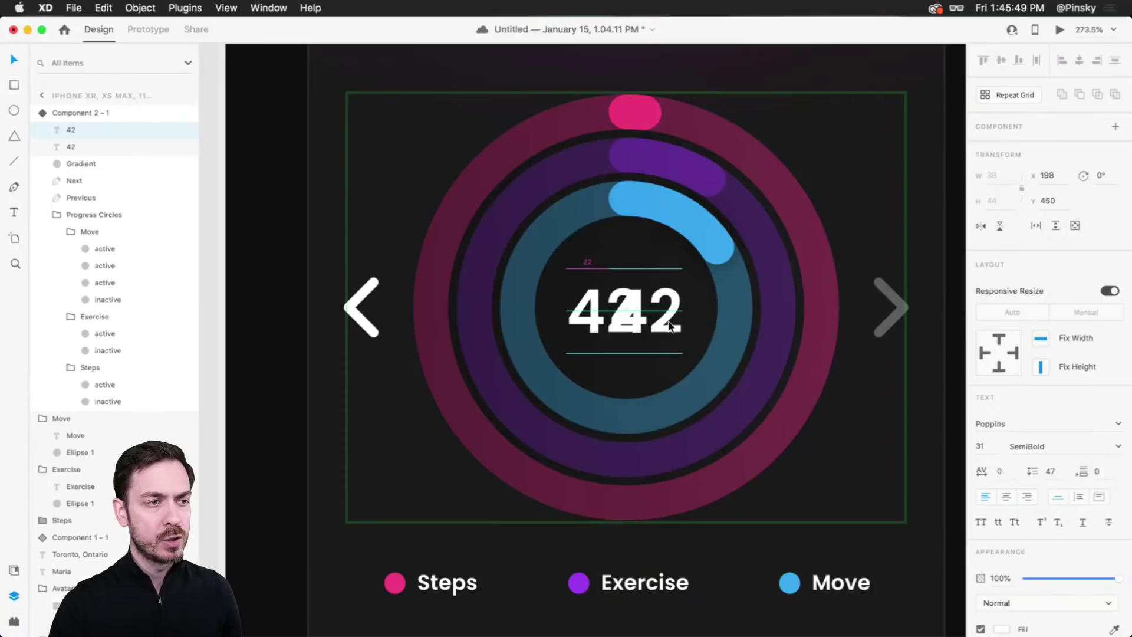
pyautogui.doubleClick(668, 330)
pyautogui.write('%')
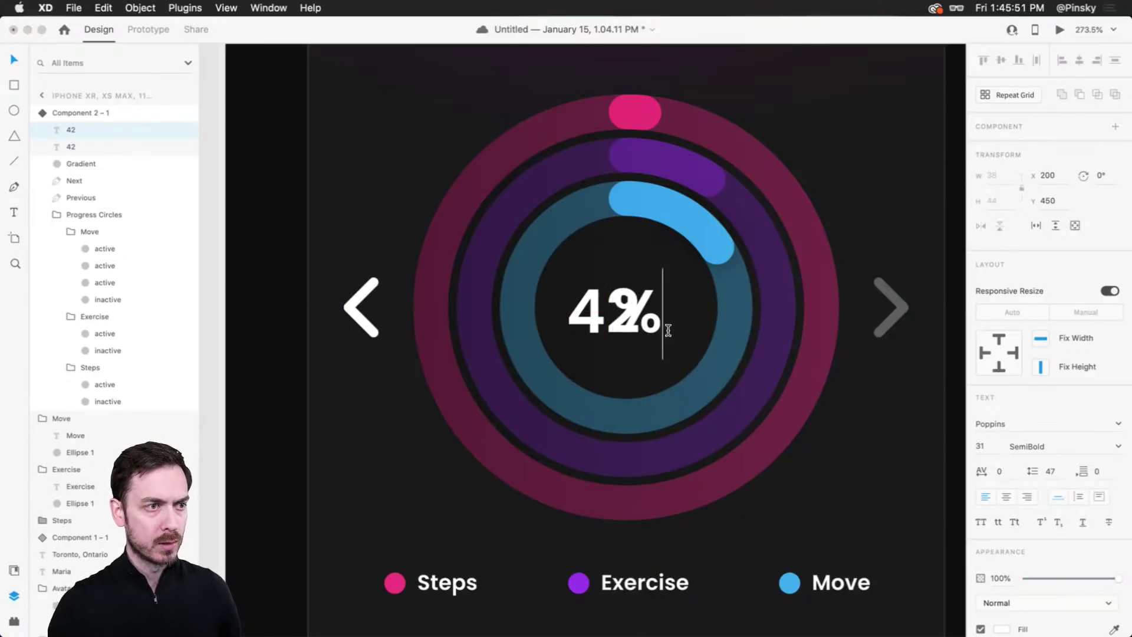
pyautogui.press('Escape')
pyautogui.moveTo(656, 318); pyautogui.dragTo(684, 318)
# Step: Set the font of both the "42" and "%" texts to Josefin Sans Bold
pyautogui.keyDown('shift'); pyautogui.click(575, 307); pyautogui.keyUp('shift')
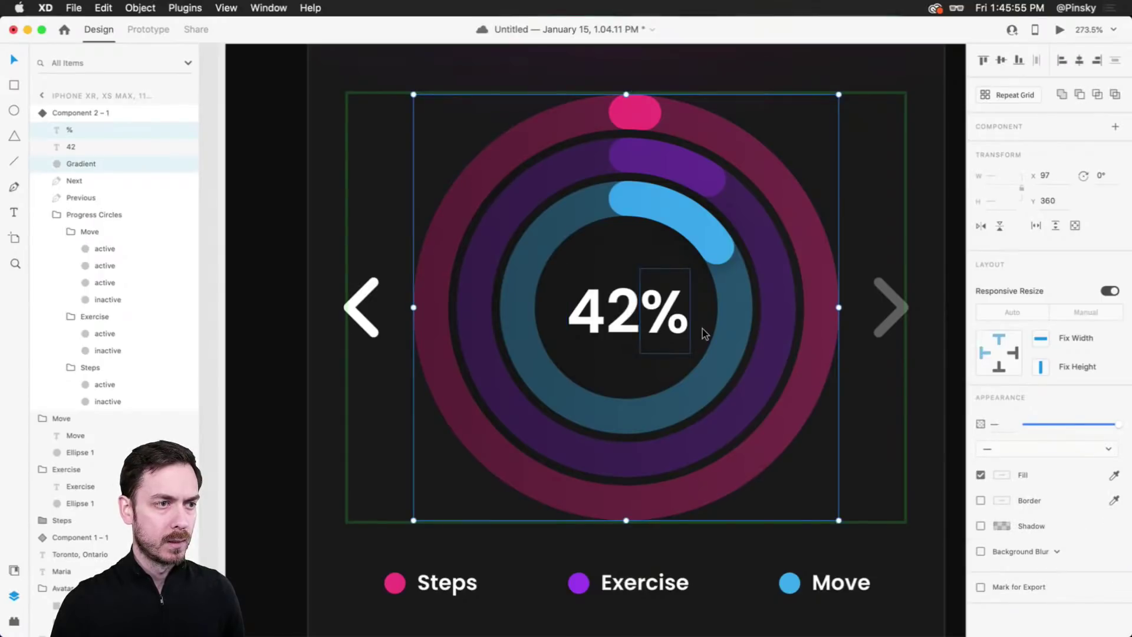
pyautogui.click(83, 129)
pyautogui.keyDown('shift'); pyautogui.click(82, 146); pyautogui.keyUp('shift')
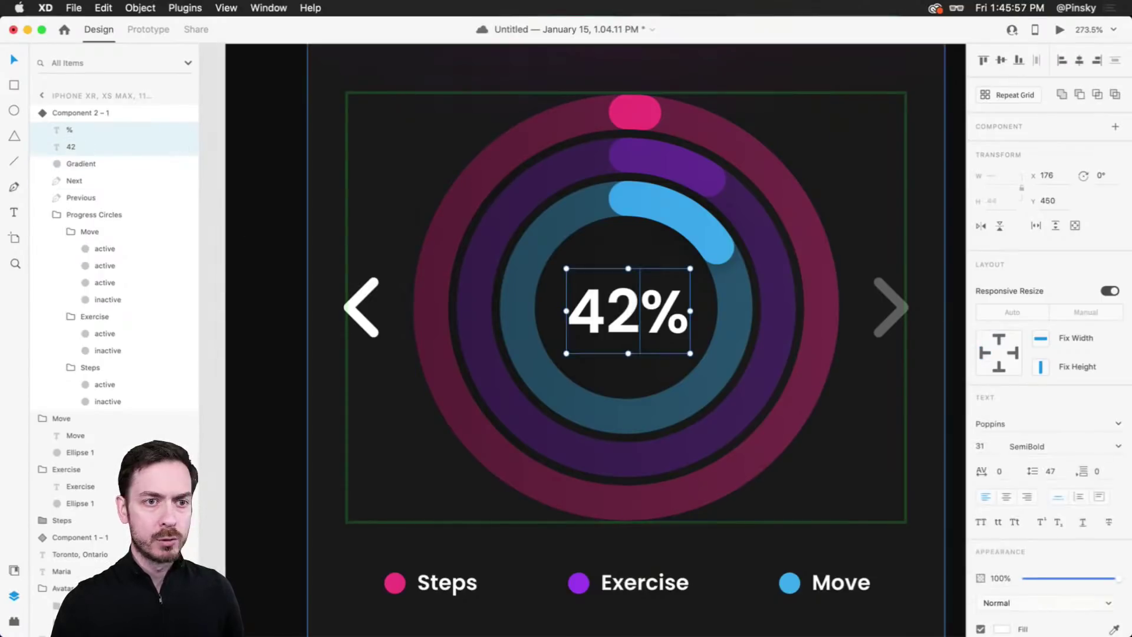
pyautogui.click(1048, 431)
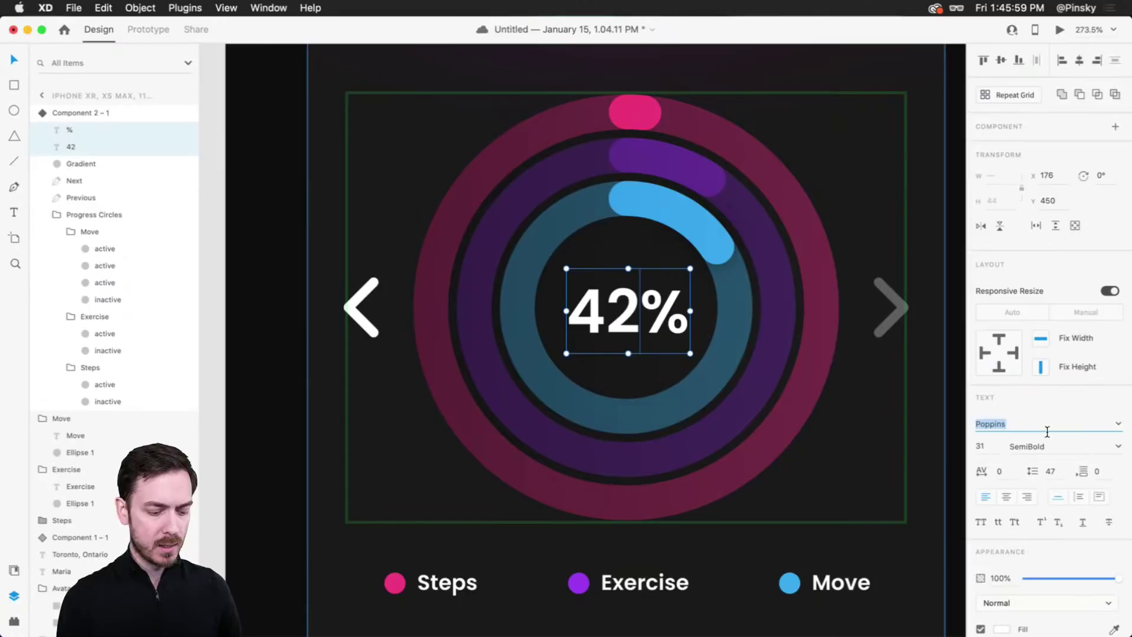
pyautogui.write('Joise')
pyautogui.press('BackSpace')
pyautogui.press('BackSpace')
pyautogui.write('se')
pyautogui.press('Return')
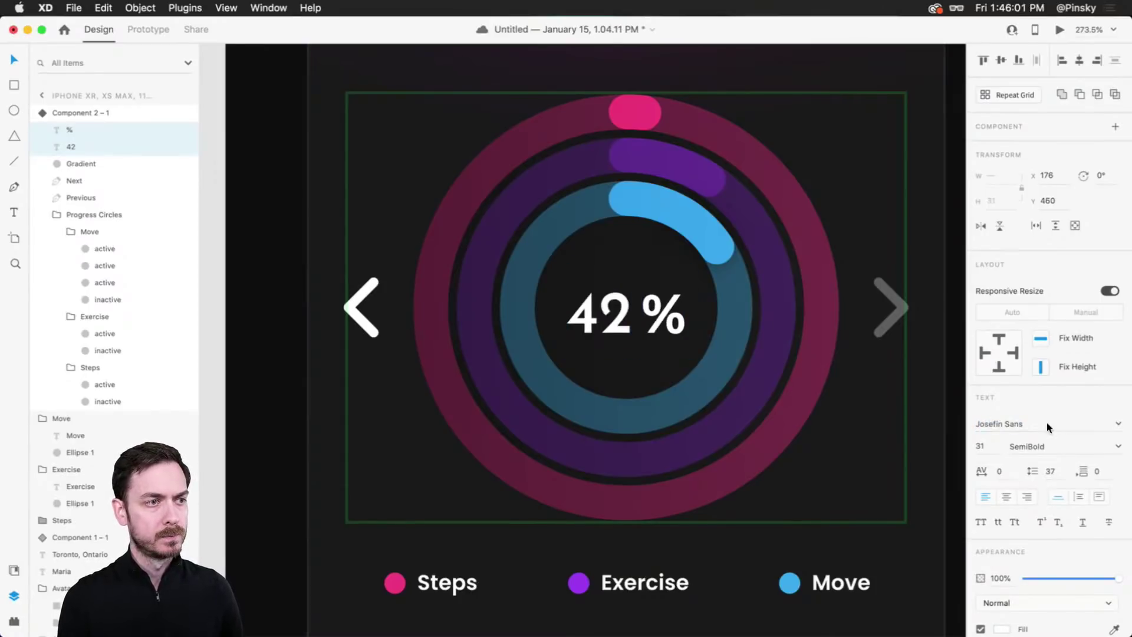
pyautogui.click(1063, 443)
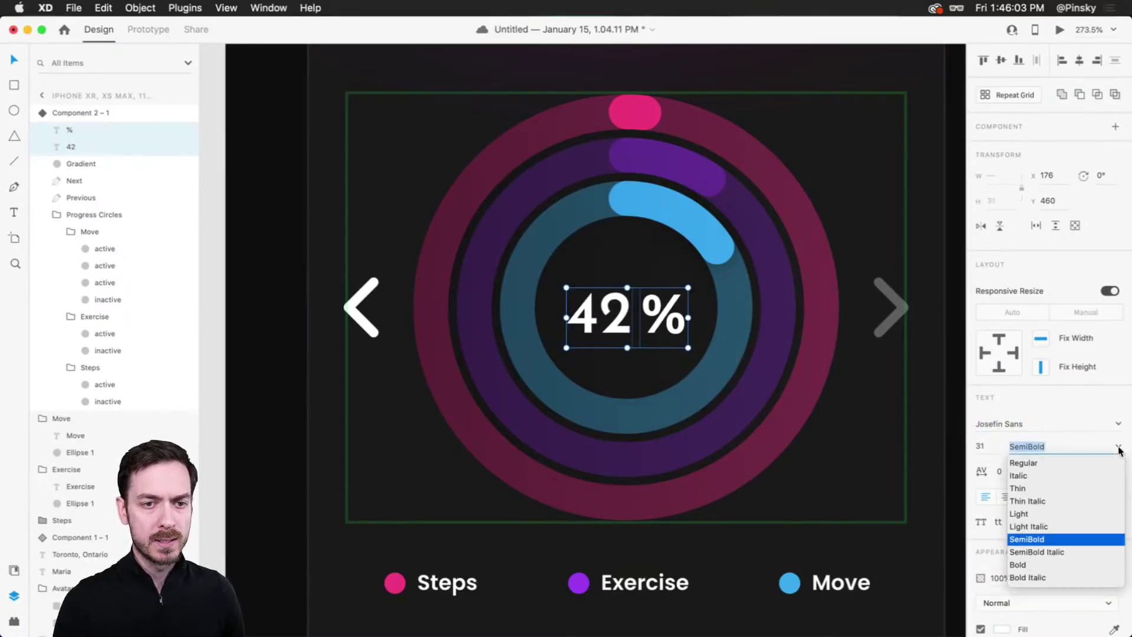
pyautogui.click(1023, 565)
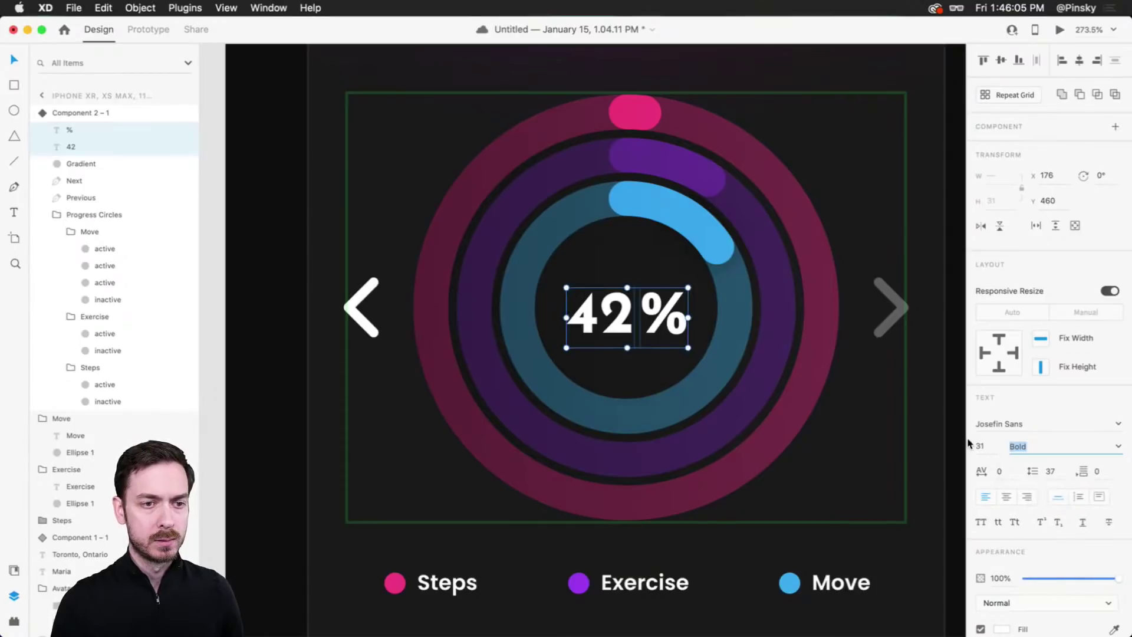
# Step: Set the character spacing of the "42" and "%" texts to -20 and move them up to the rings' centre
pyautogui.click(1003, 478)
pyautogui.hotkey('shift', 'Down')
pyautogui.hotkey('shift', 'Down')
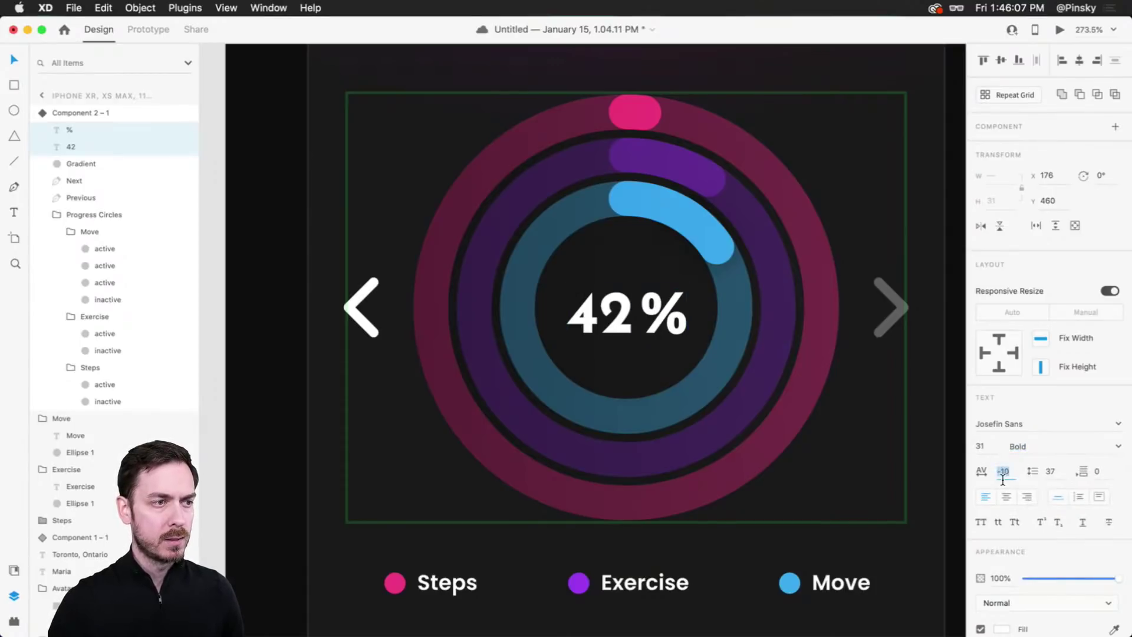
pyautogui.click(708, 292)
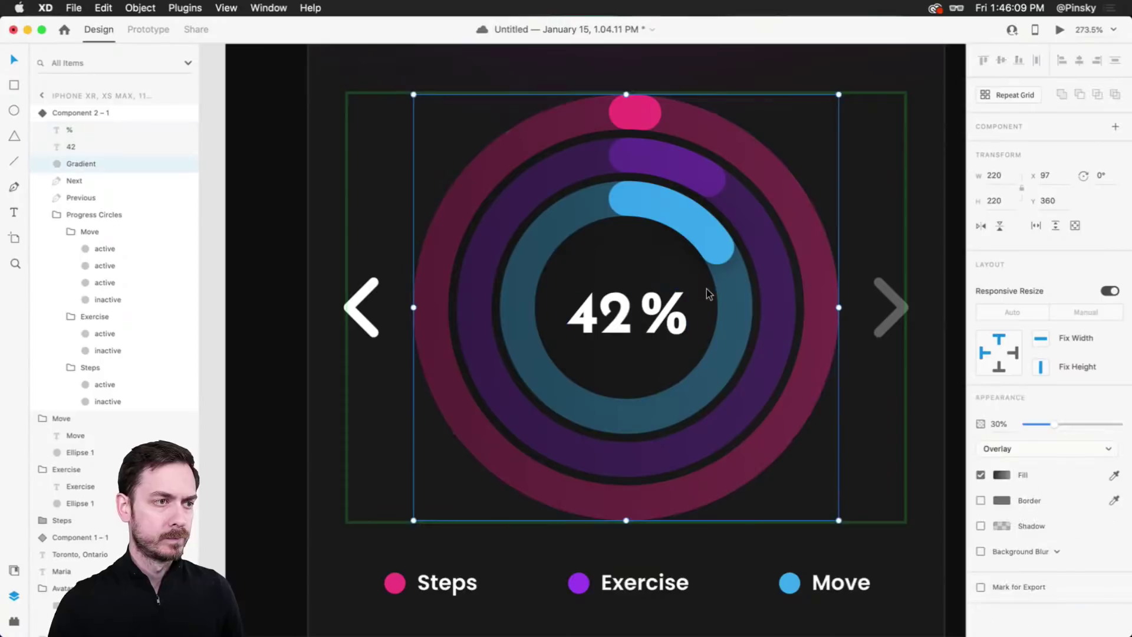
pyautogui.moveTo(664, 312); pyautogui.dragTo(624, 307)
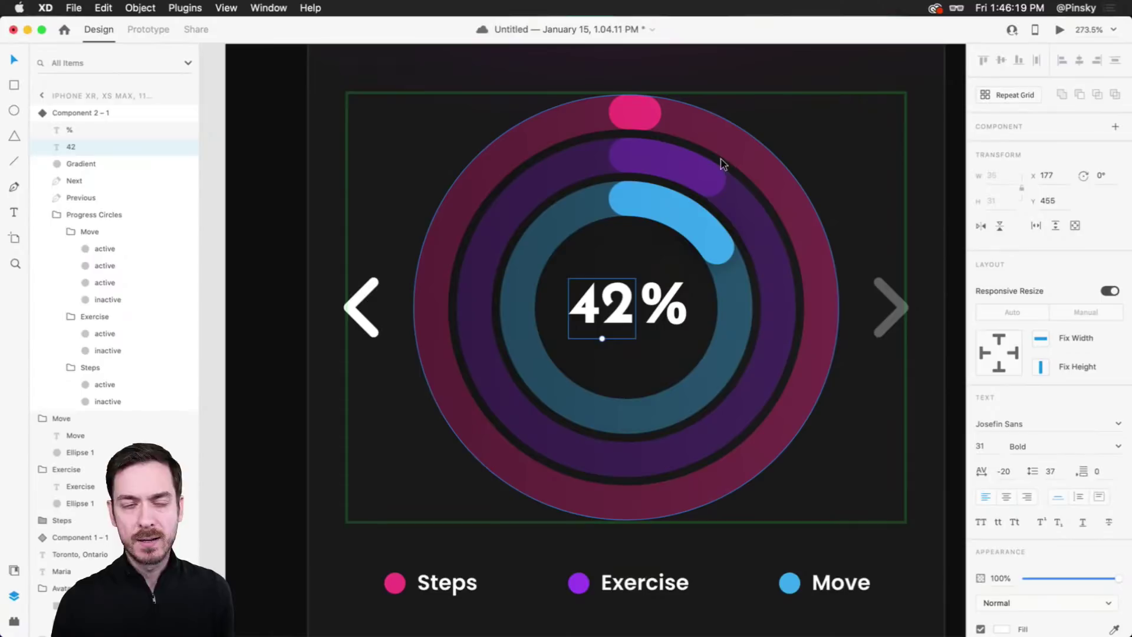
# Step: Extend the "42" text with the numbers 43 to 48, each on its own line below
pyautogui.doubleClick(613, 301)
pyautogui.click(616, 311)
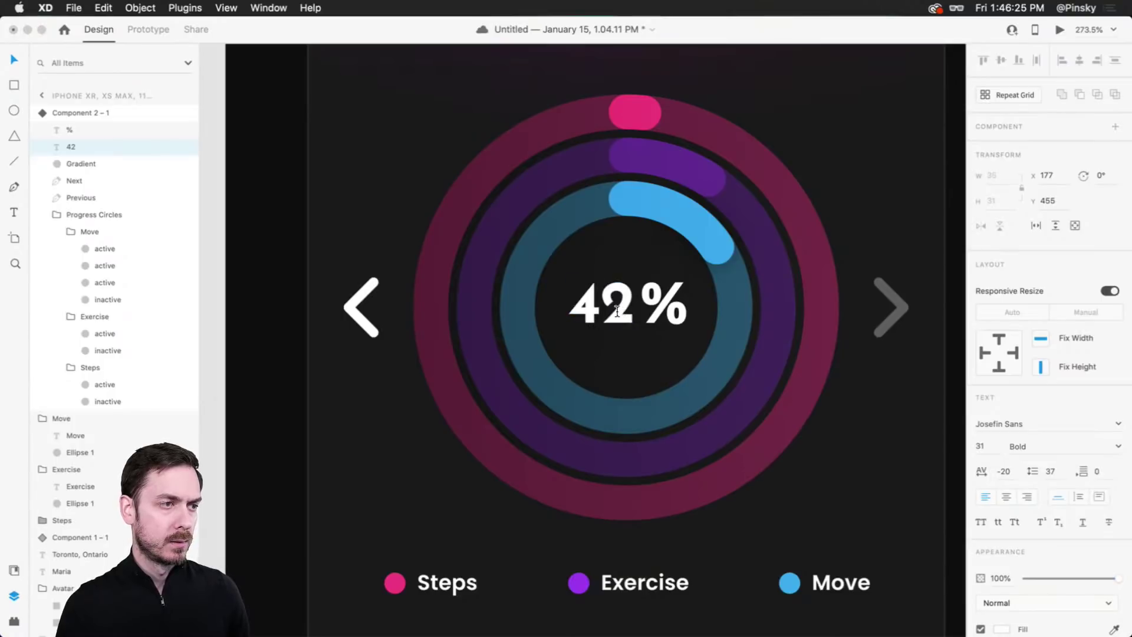
pyautogui.click(616, 308)
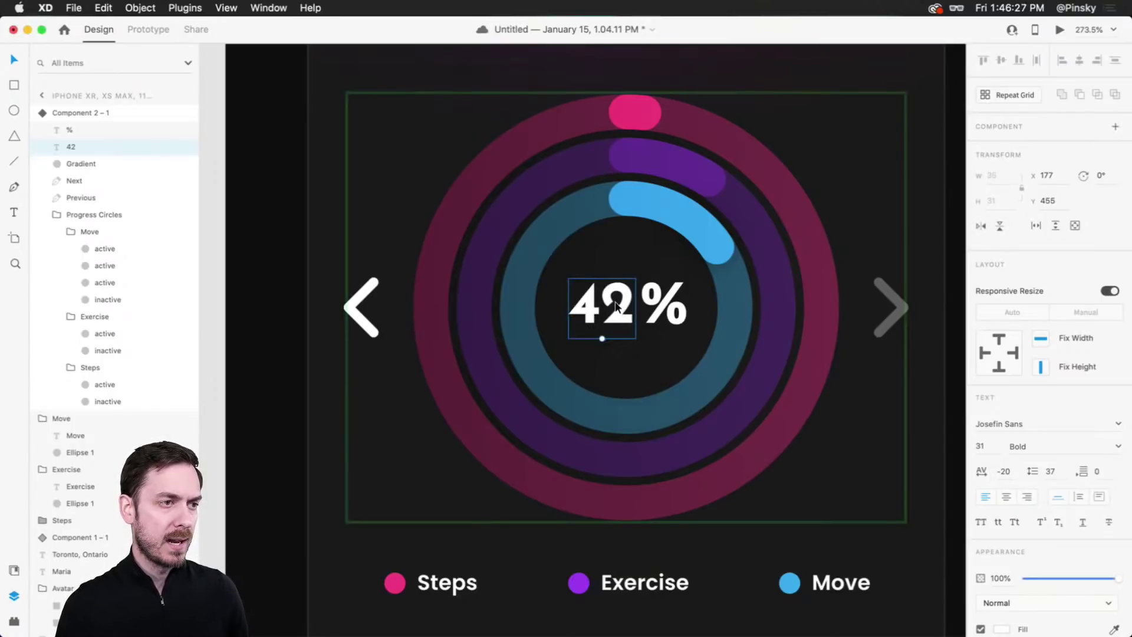
pyautogui.doubleClick(616, 306)
pyautogui.press('Right')
pyautogui.press('Return')
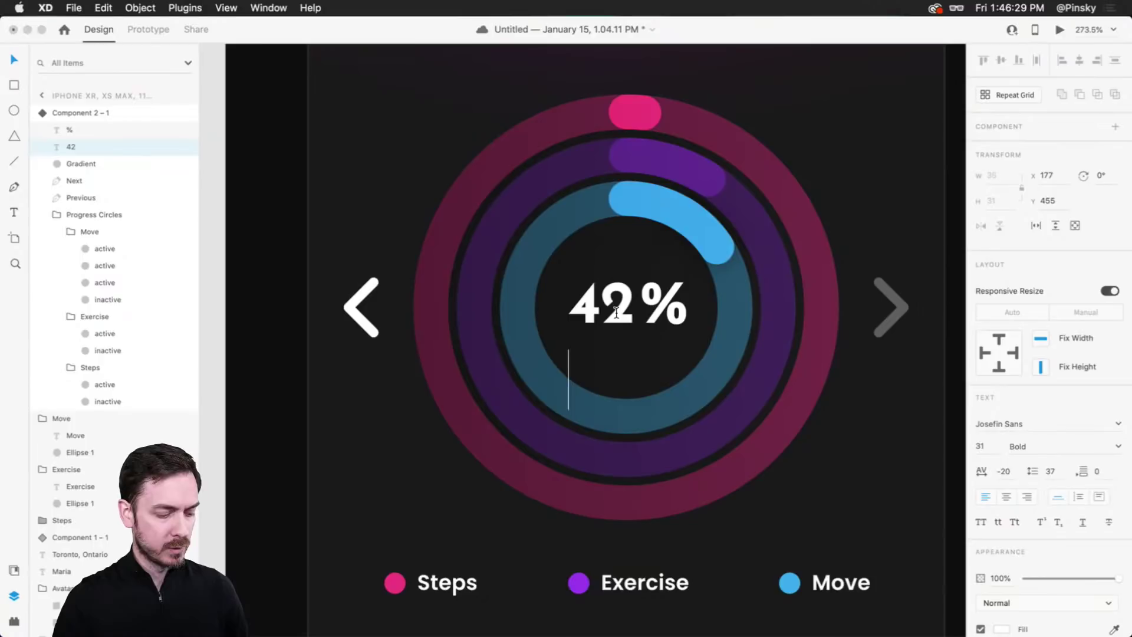
pyautogui.write('43')
pyautogui.press('Return')
pyautogui.write('44')
pyautogui.press('Return')
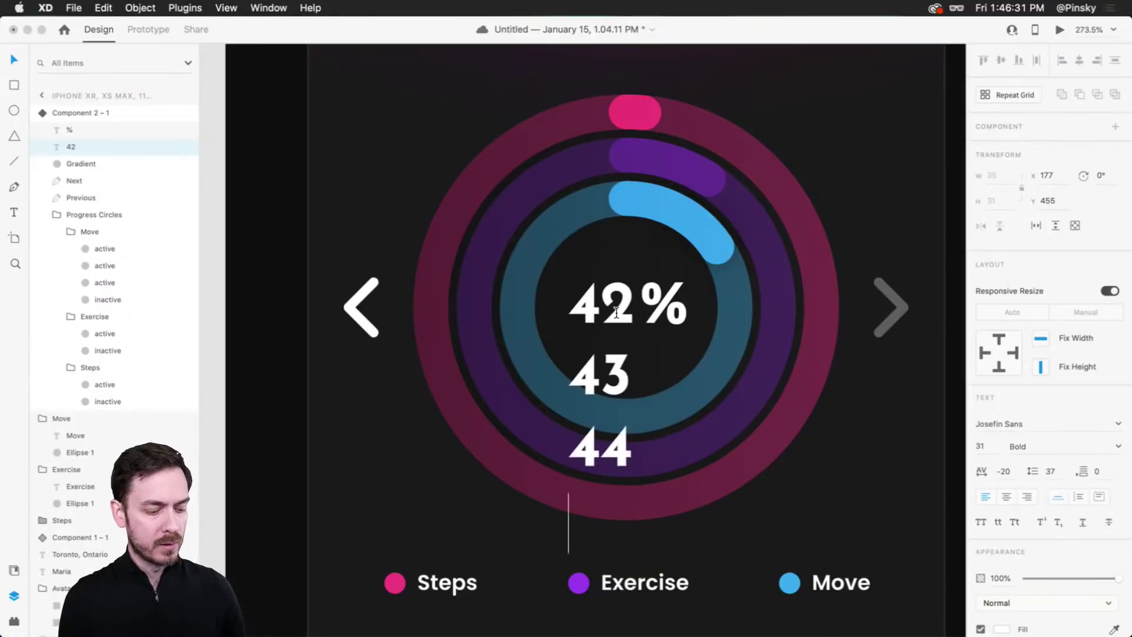
pyautogui.write('45')
pyautogui.press('Return')
pyautogui.write('46')
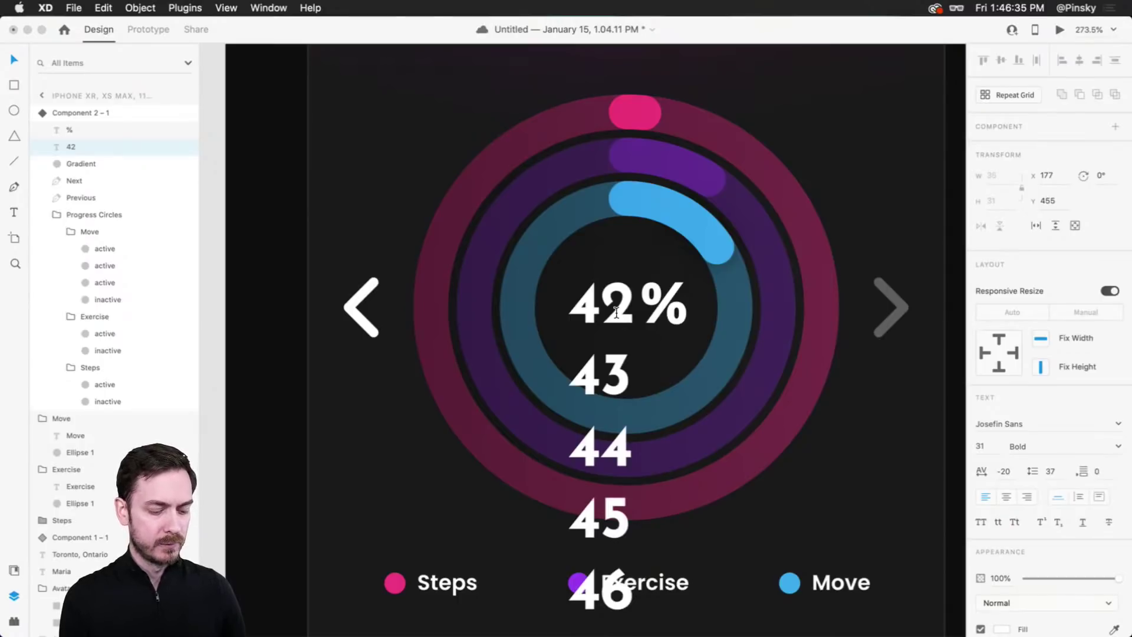
pyautogui.press('Escape')
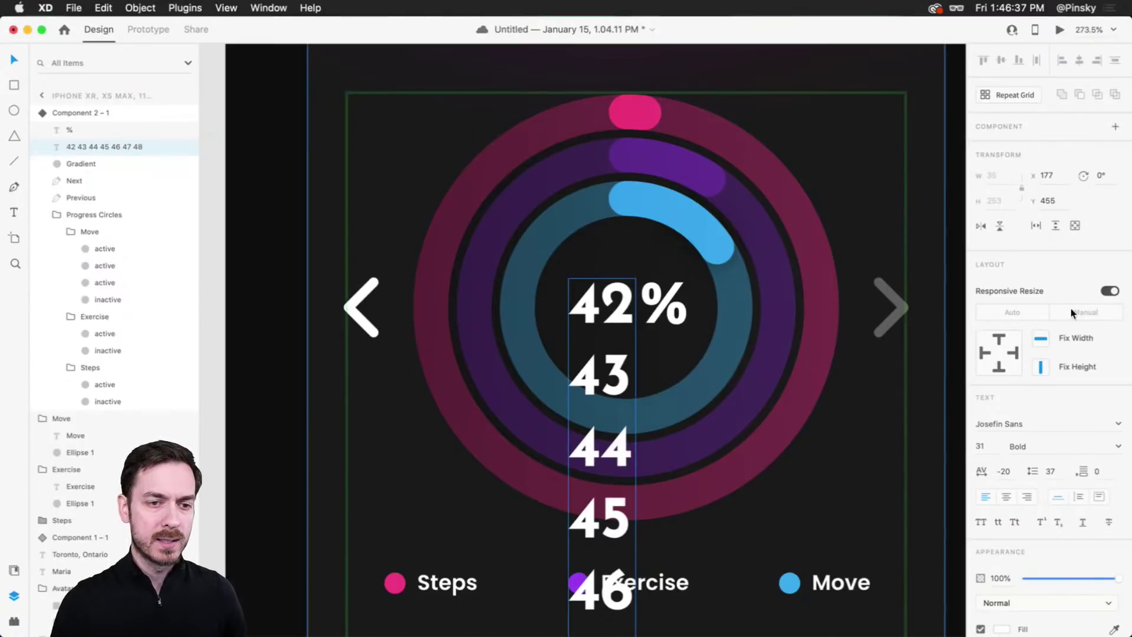
# Step: Set the line spacing of the number column to 30
pyautogui.write('31')
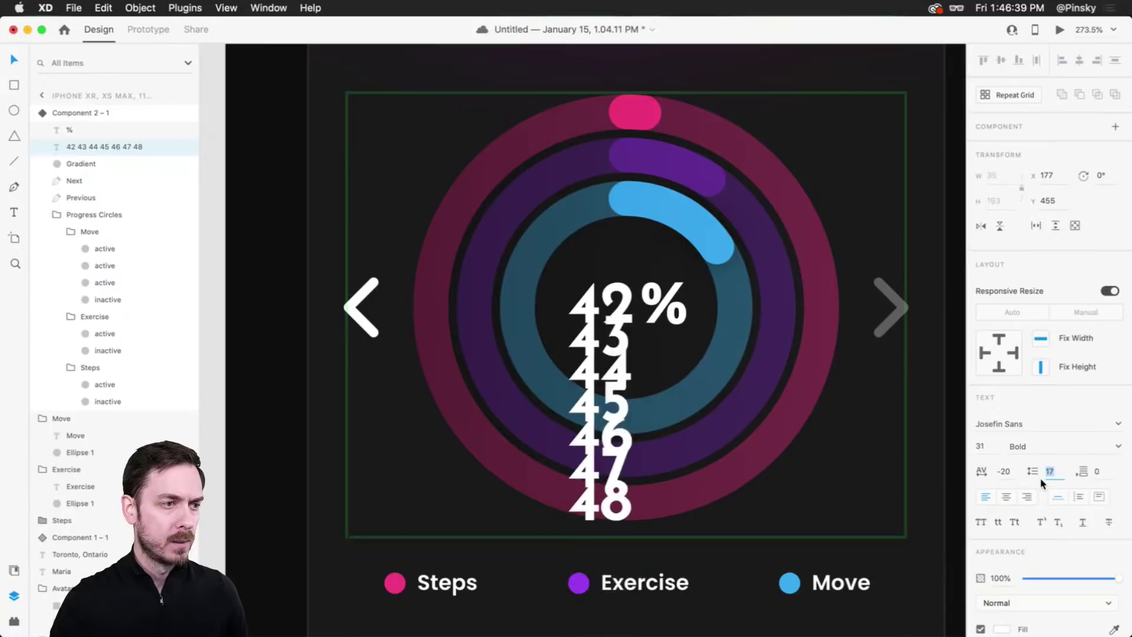
pyautogui.press('Return')
pyautogui.press('Down')
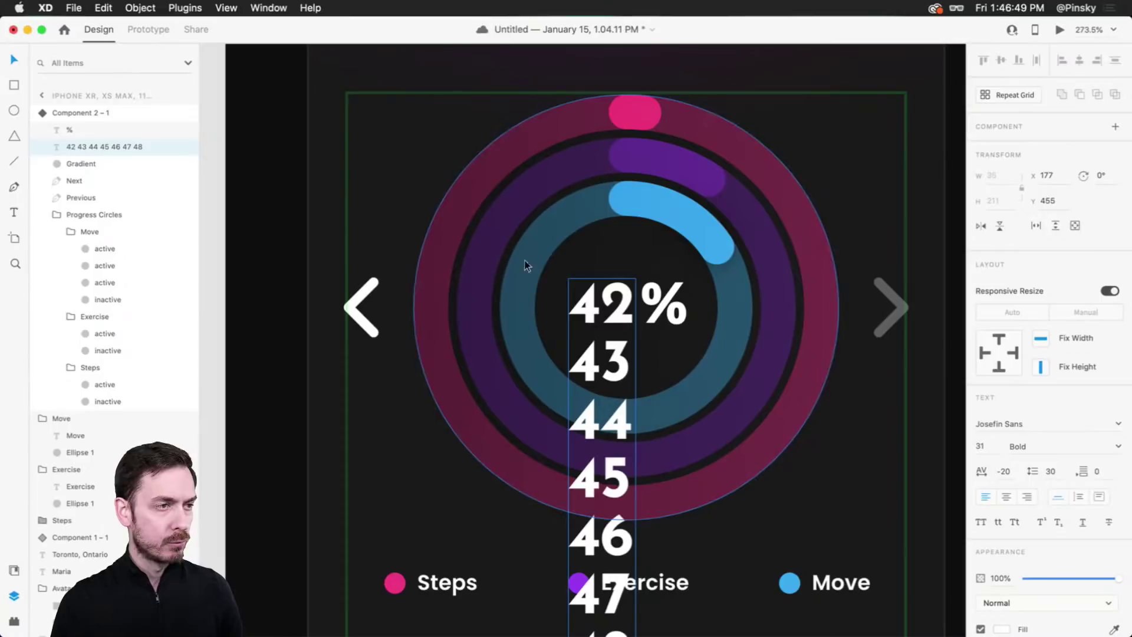
# Step: Draw a rectangle about 44 × 28 over the "42" and mask the number column with that shape
pyautogui.press('r')
pyautogui.moveTo(555, 279); pyautogui.dragTo(642, 333)
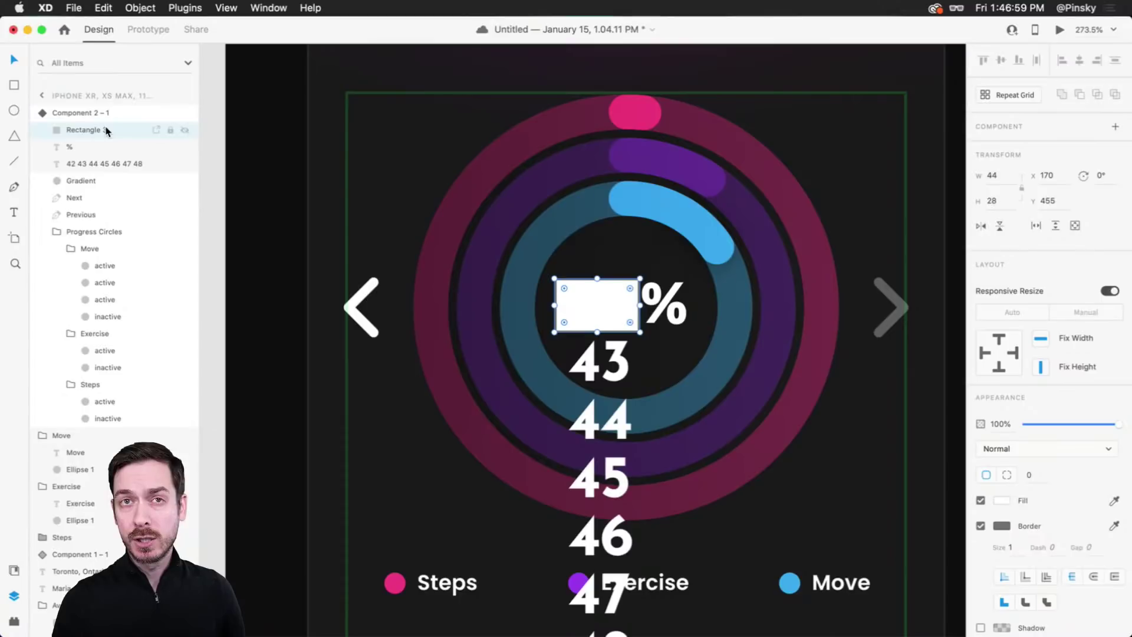
pyautogui.keyDown('super'); pyautogui.click(91, 164); pyautogui.keyUp('super')
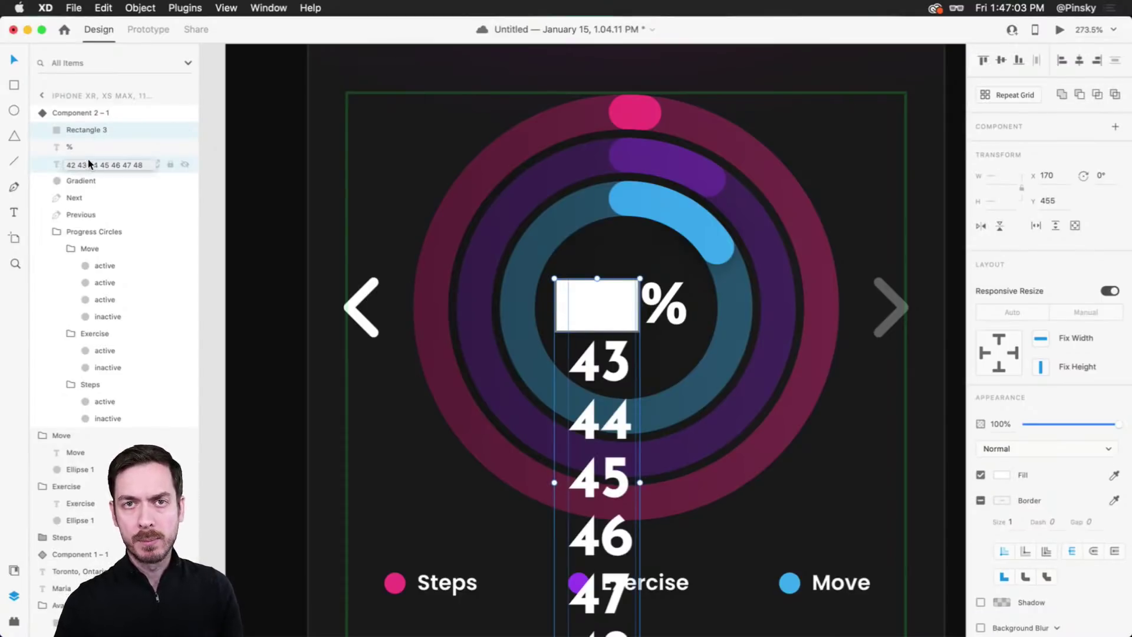
pyautogui.click(142, 5)
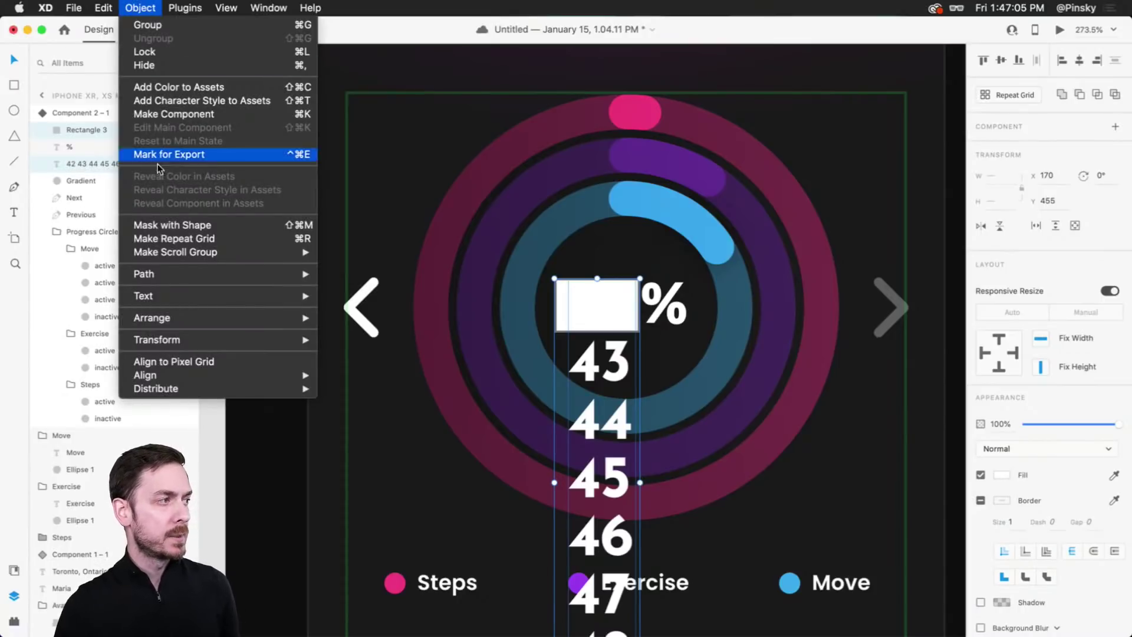
pyautogui.click(165, 224)
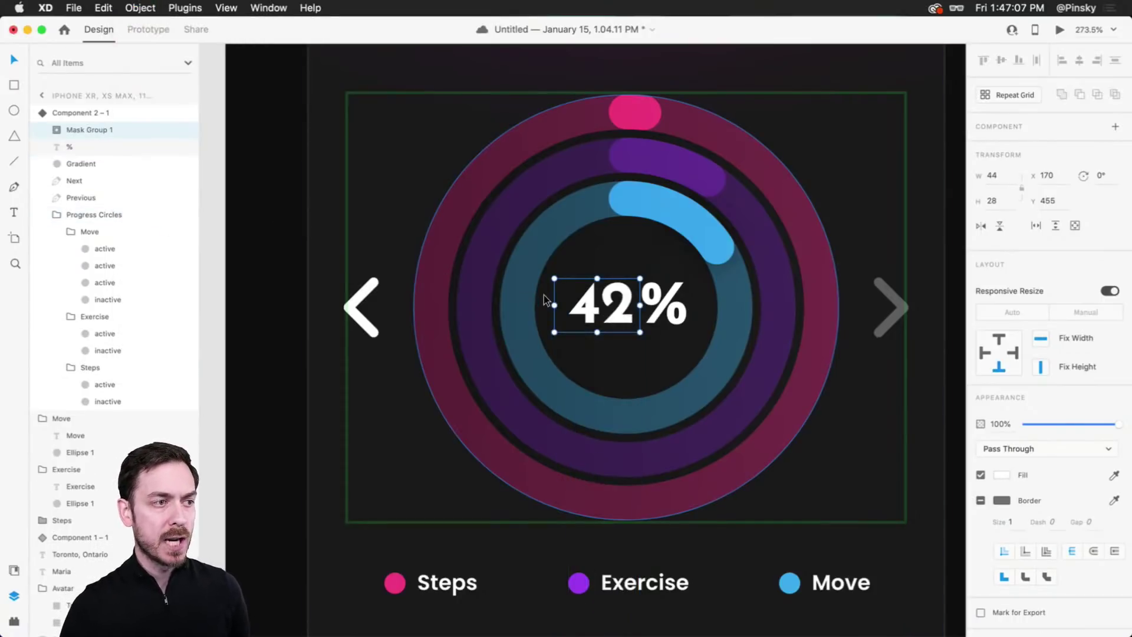
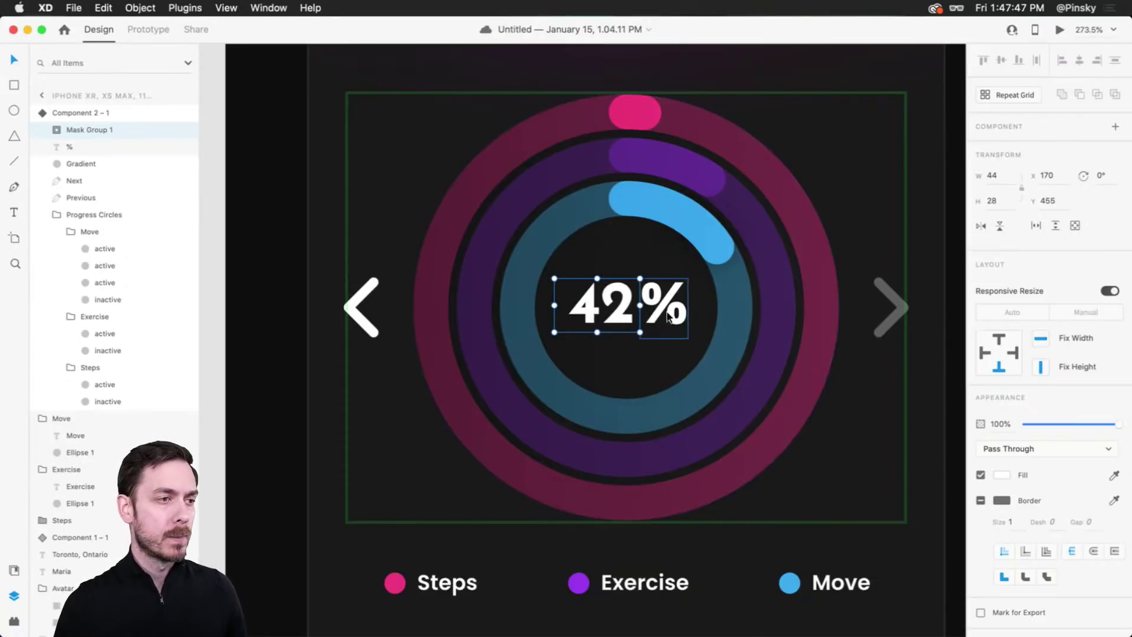
# Step: In the Yesterday state, move the number column up inside its mask to show 48, then compare it with the Default State
pyautogui.click(177, 114)
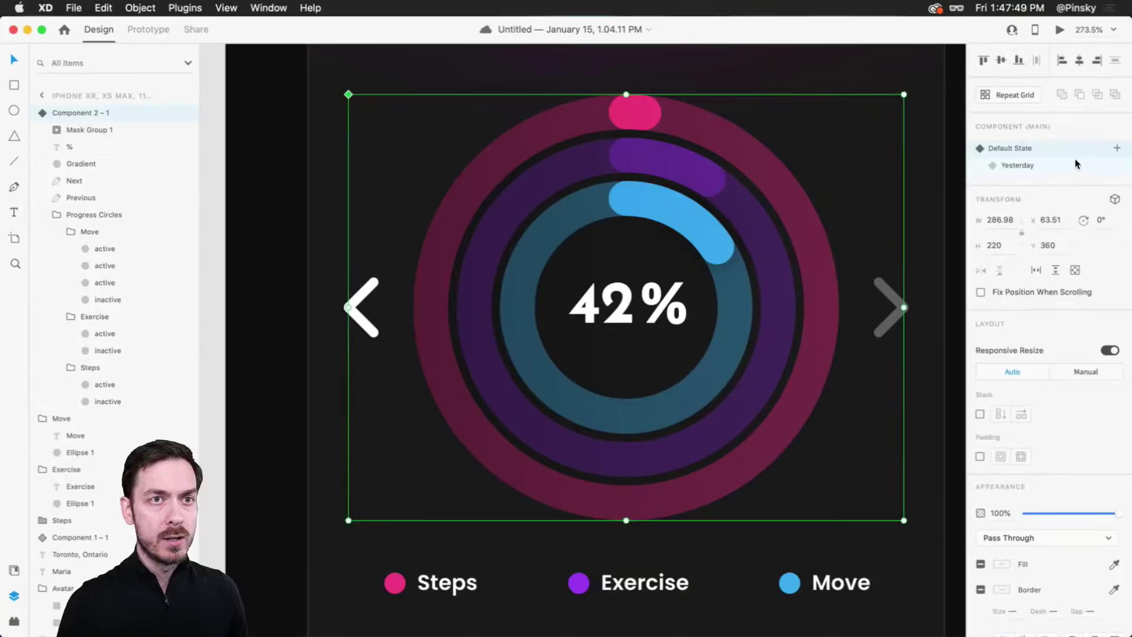
pyautogui.click(1046, 167)
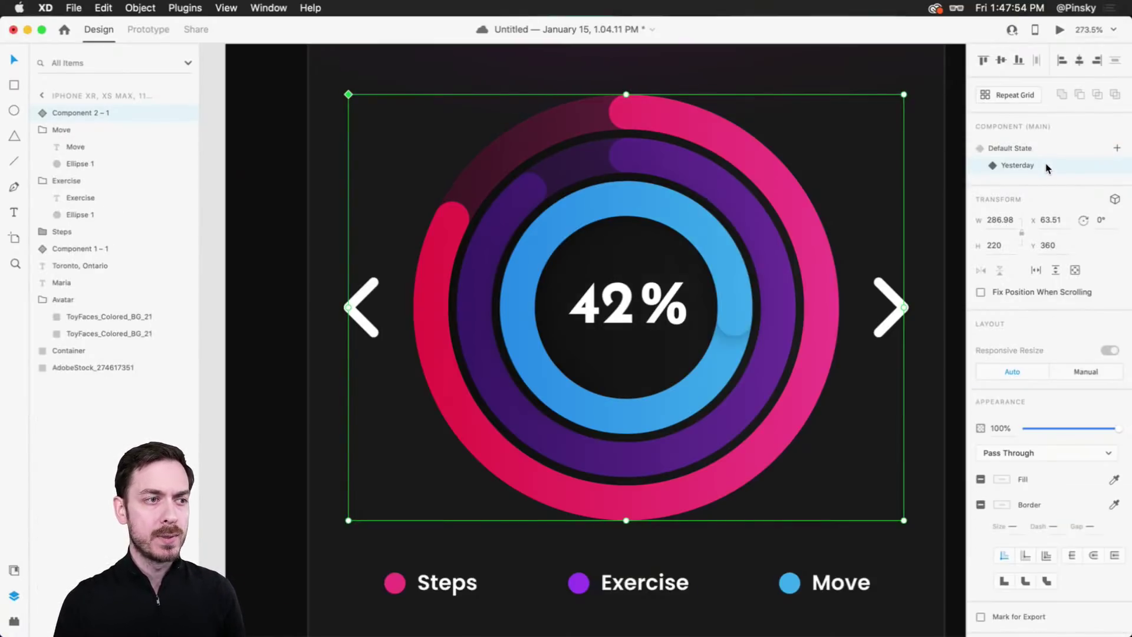
pyautogui.doubleClick(597, 306)
pyautogui.click(61, 128)
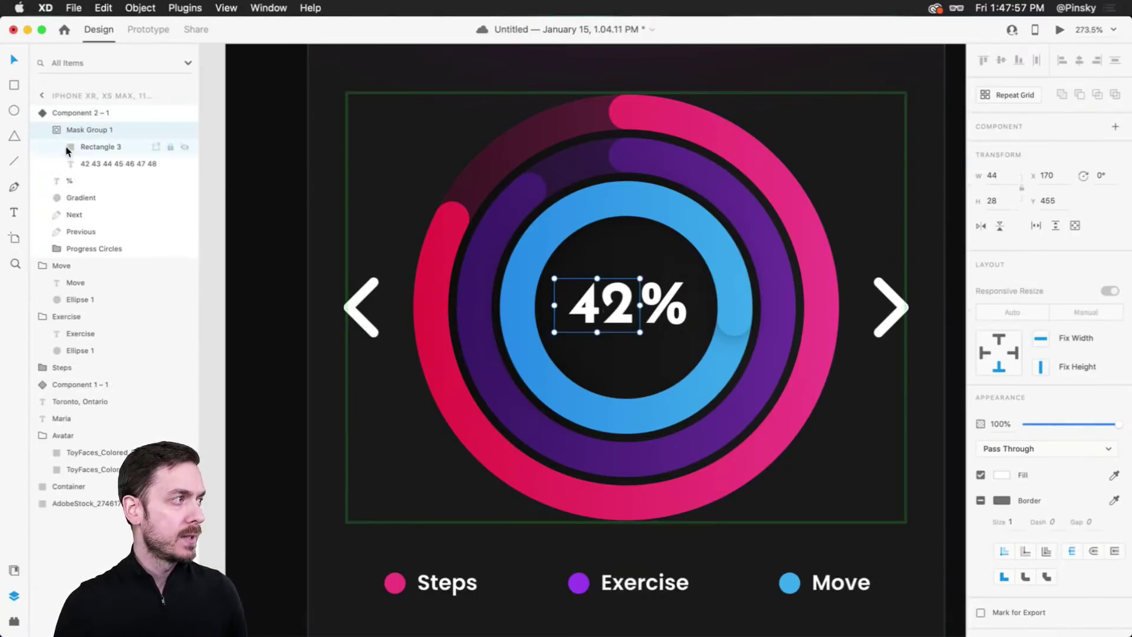
pyautogui.click(70, 163)
pyautogui.moveTo(621, 483); pyautogui.dragTo(611, 133)
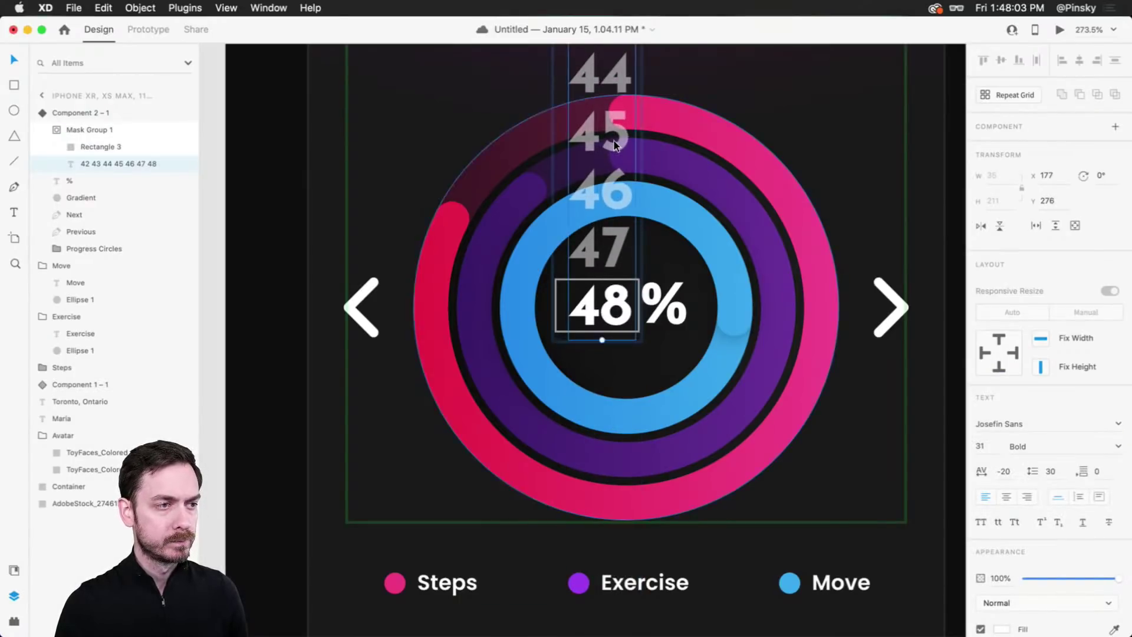
pyautogui.press('Escape')
pyautogui.press('Escape')
pyautogui.click(1022, 153)
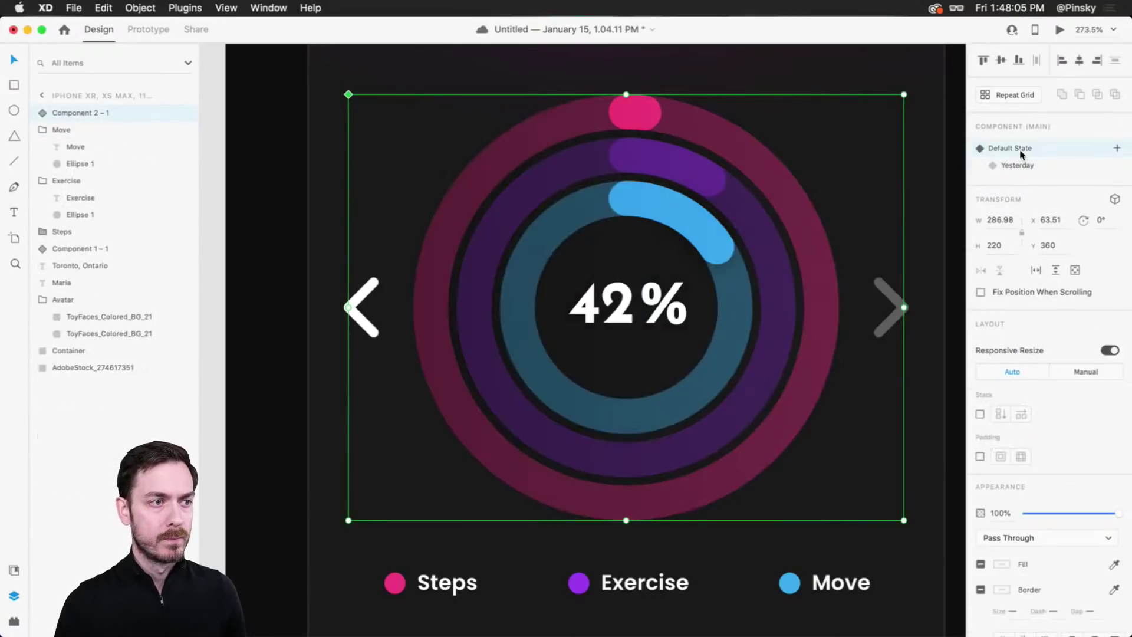
pyautogui.click(1018, 166)
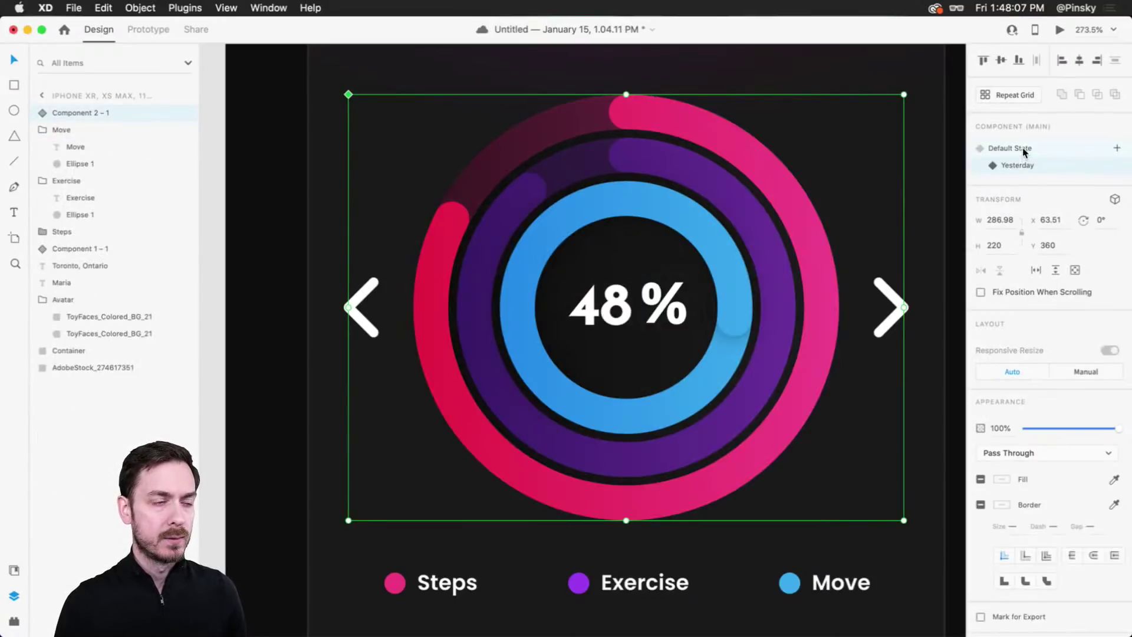
# Step: Compare the rings and masked number between the Default State and Yesterday state, inspecting the mask group, and finish on the Default State
pyautogui.click(1025, 152)
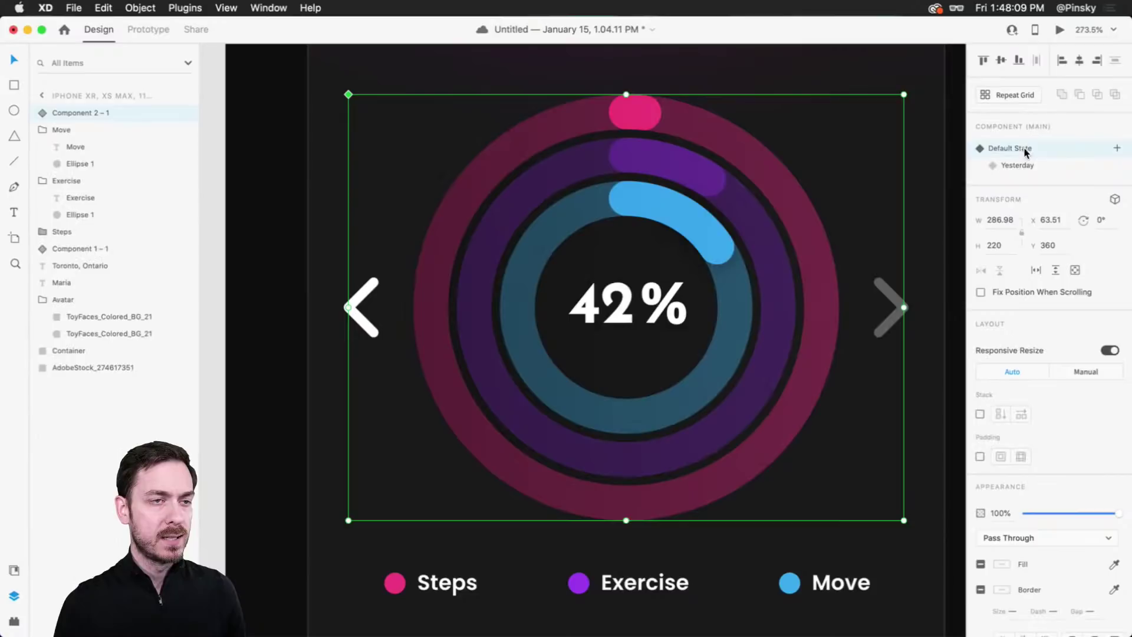
pyautogui.click(1018, 166)
pyautogui.doubleClick(628, 306)
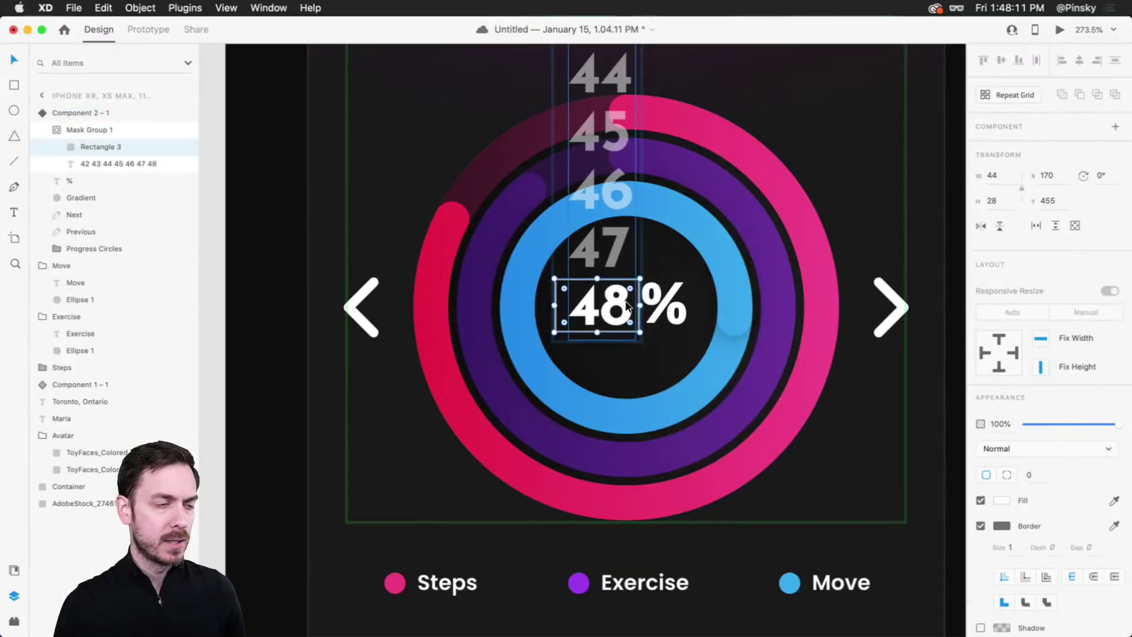
pyautogui.press('Escape')
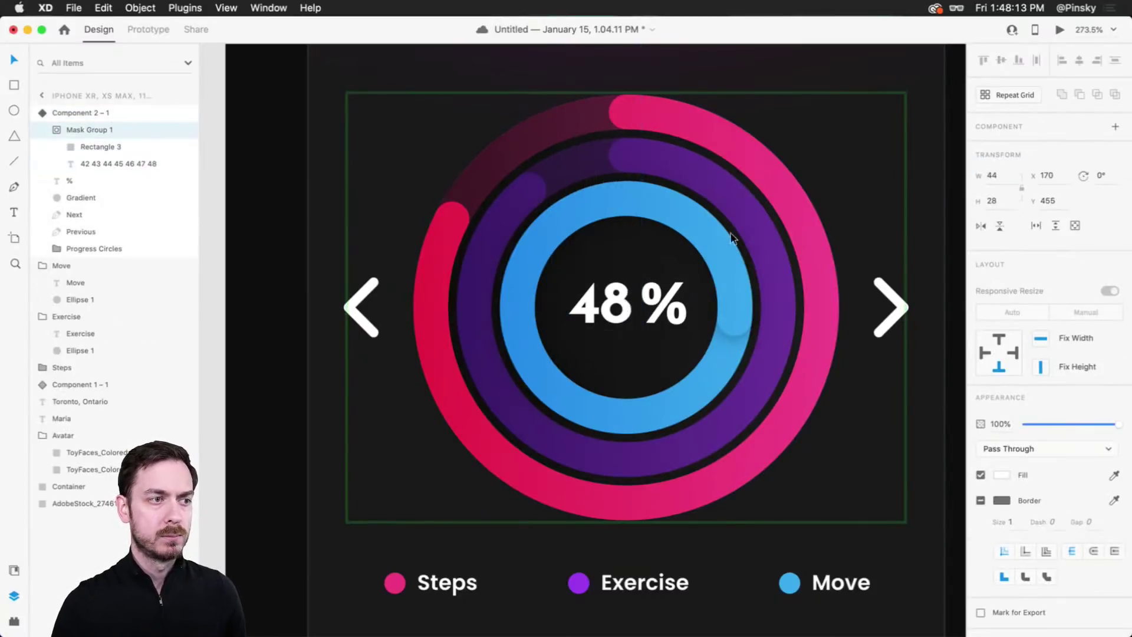
pyautogui.press('Escape')
pyautogui.click(1022, 151)
pyautogui.click(1020, 165)
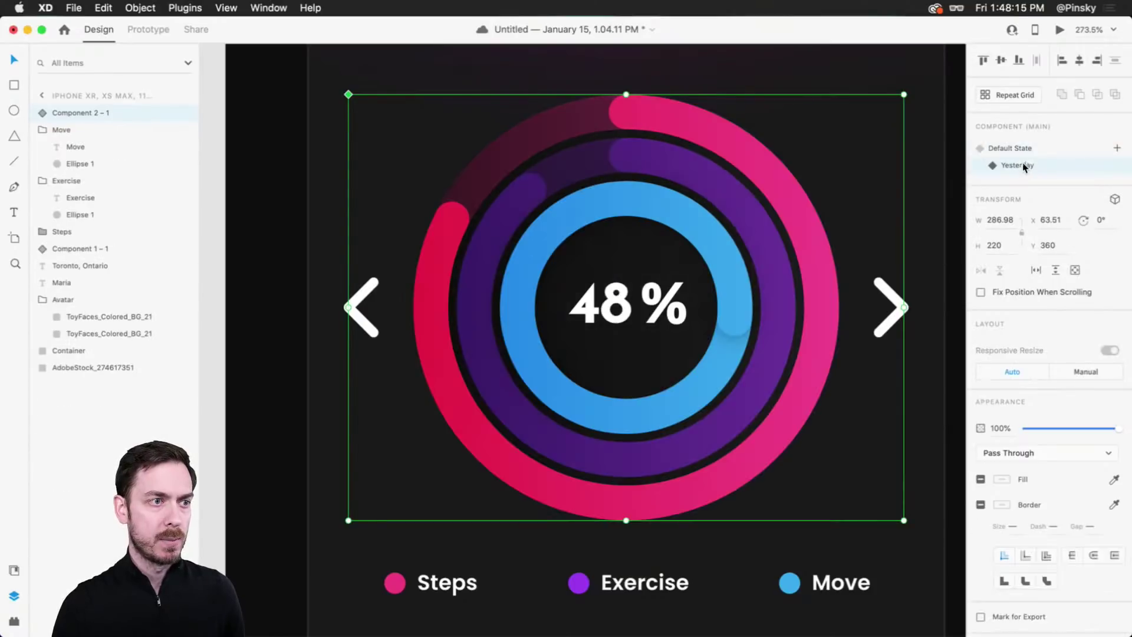
pyautogui.click(1024, 148)
pyautogui.click(1028, 165)
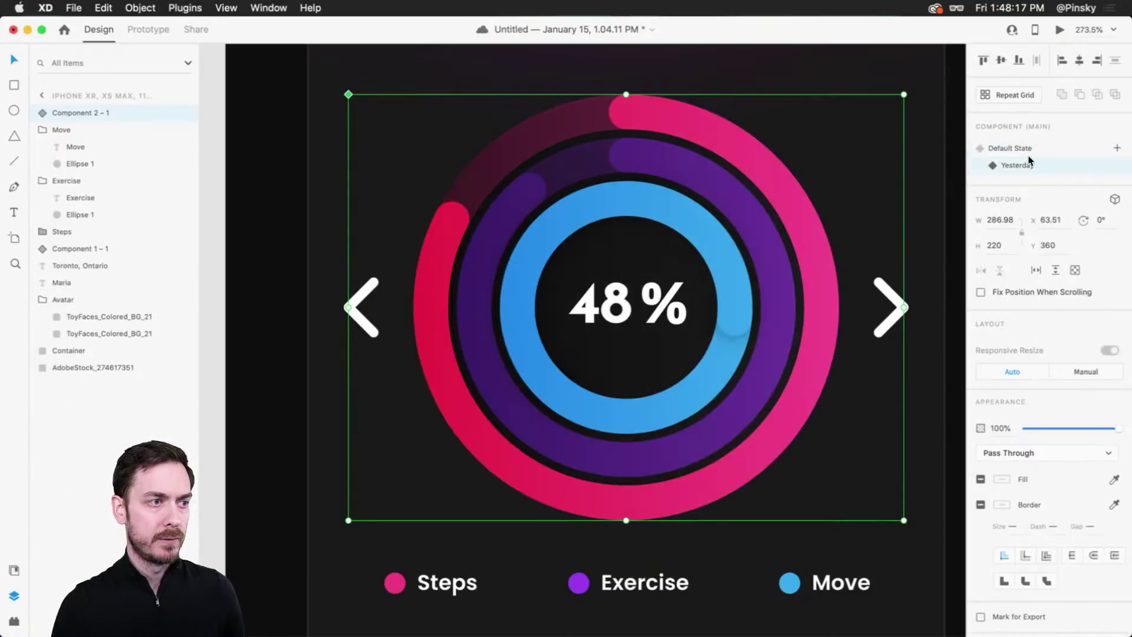
pyautogui.click(1031, 148)
# Step: Preview the prototype, test the previous and next arrows to watch the rings and number animate, and close the preview
pyautogui.click(1060, 29)
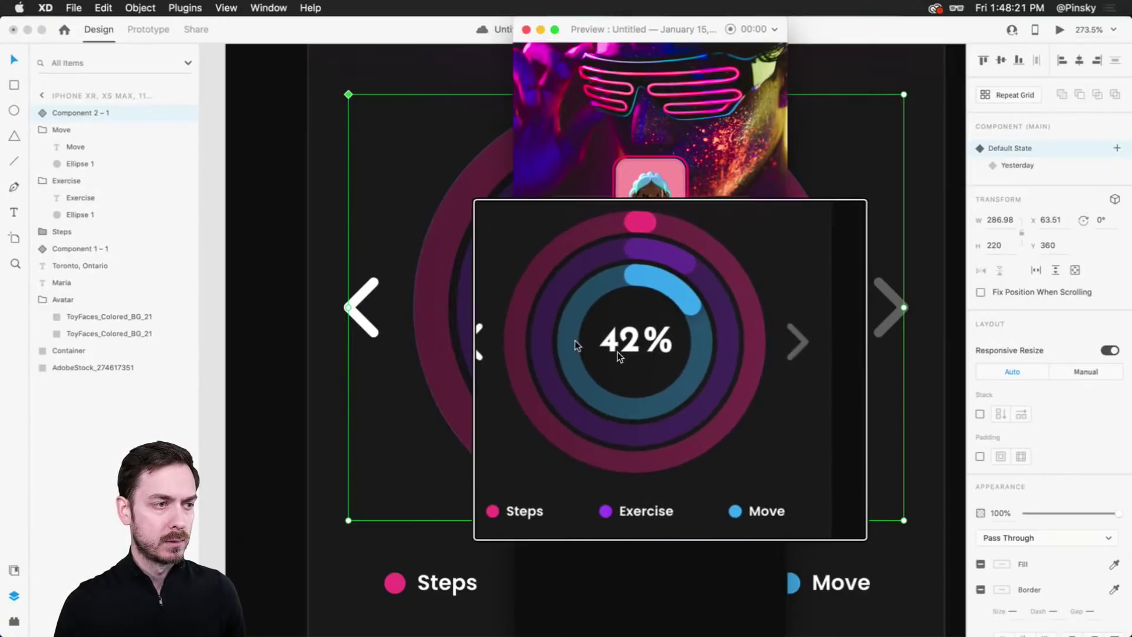
pyautogui.click(476, 345)
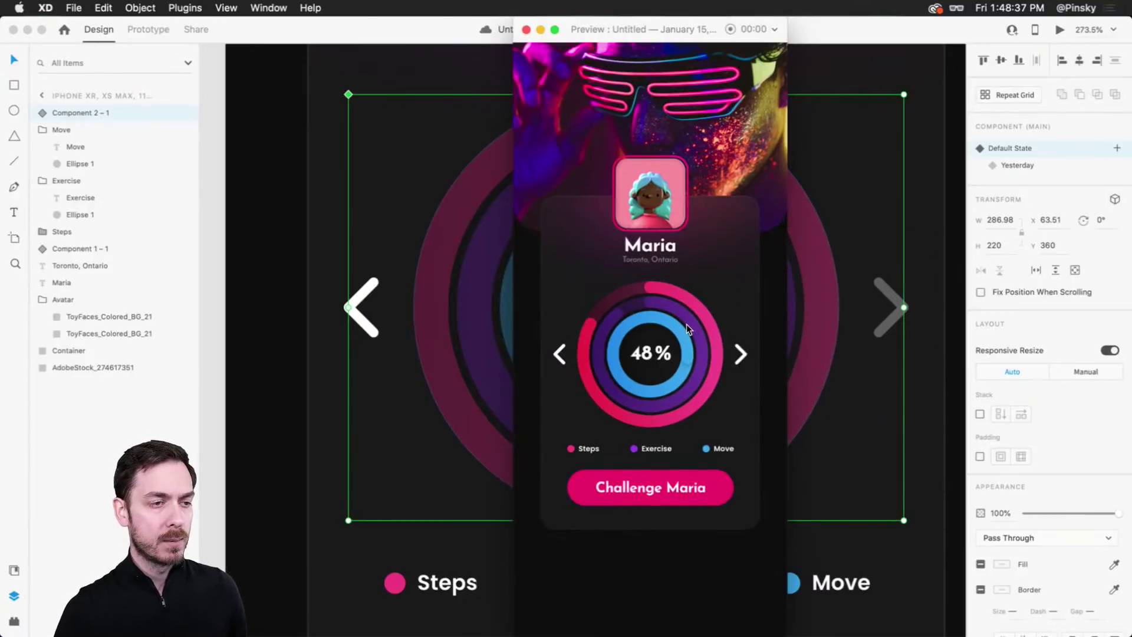
pyautogui.click(740, 354)
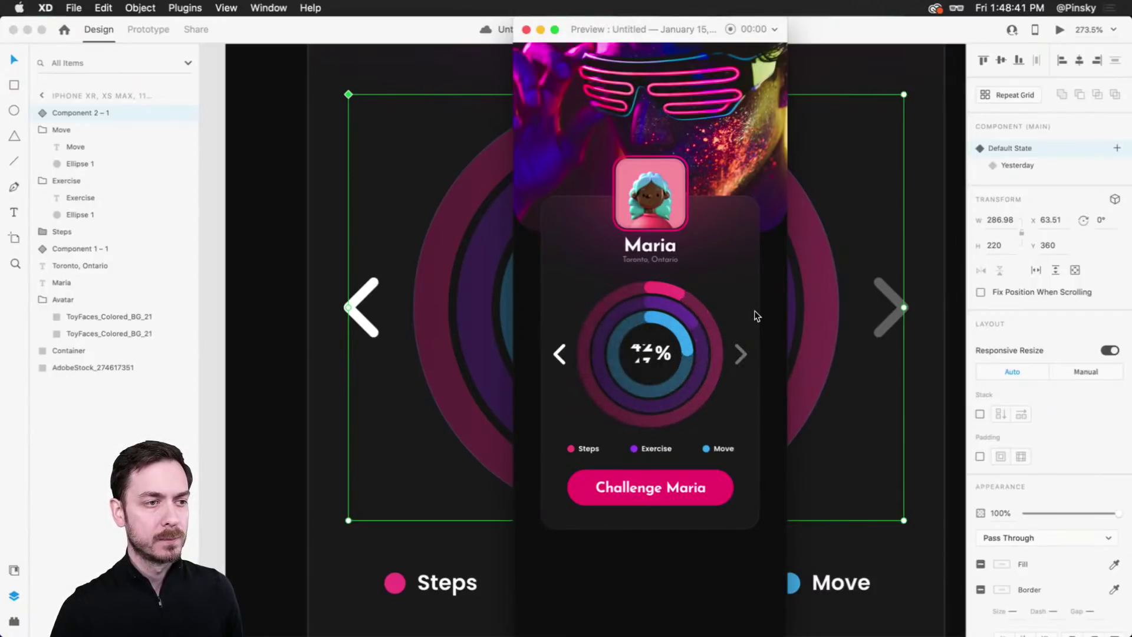
pyautogui.click(559, 355)
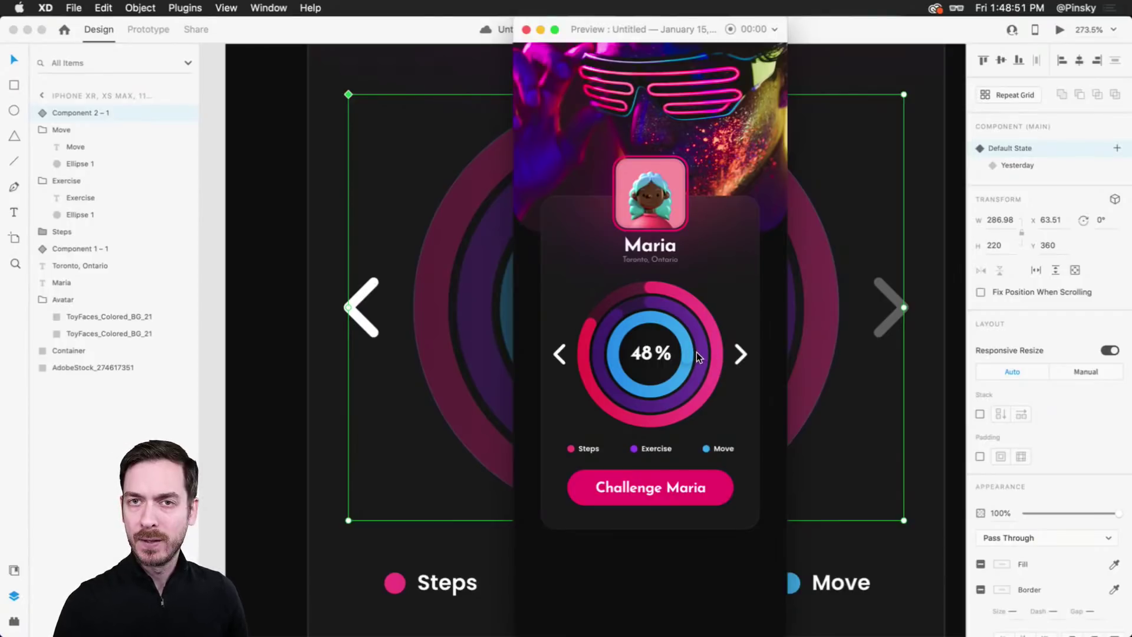
pyautogui.press('super+w')
pyautogui.press('super+0')
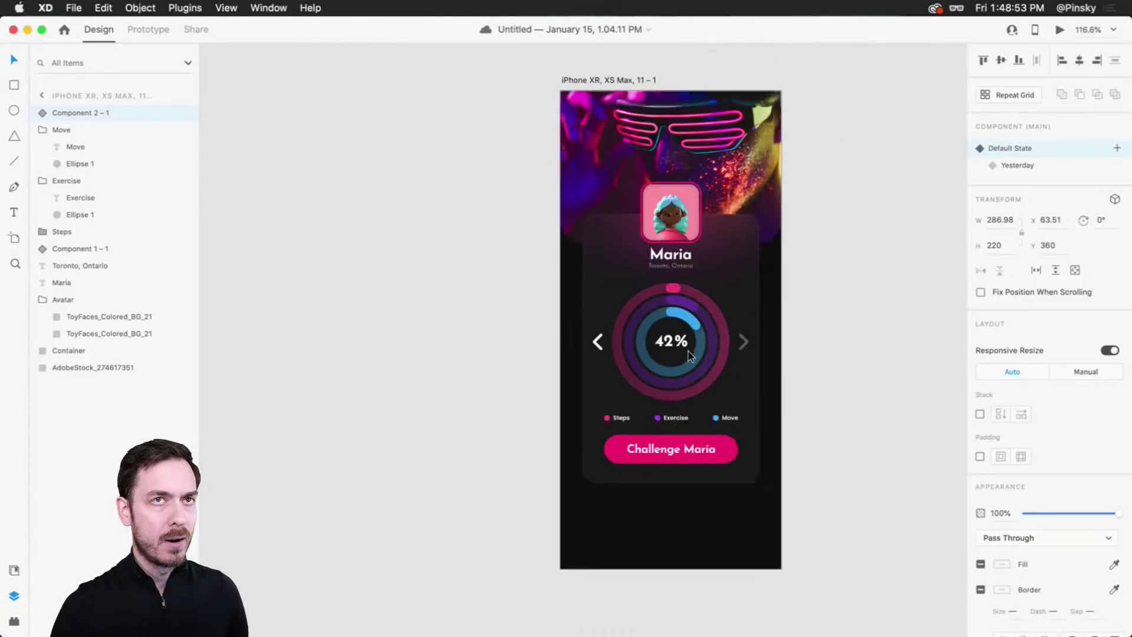
pyautogui.click(851, 270)
pyautogui.hscroll(5, 852, 270)
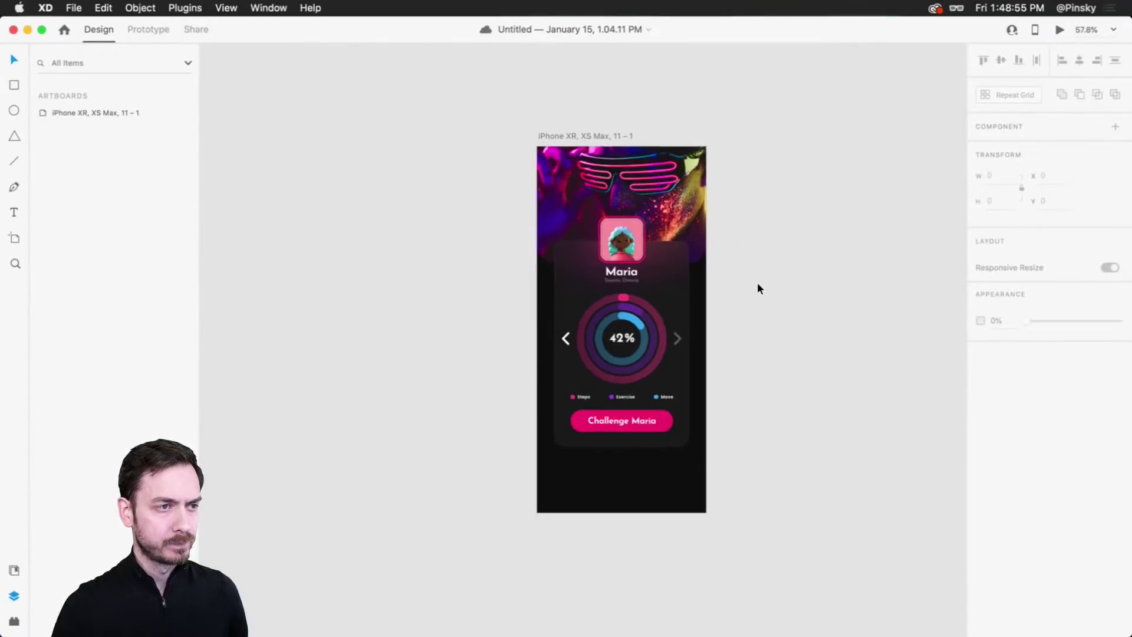
pyautogui.scroll(1, 758, 280)
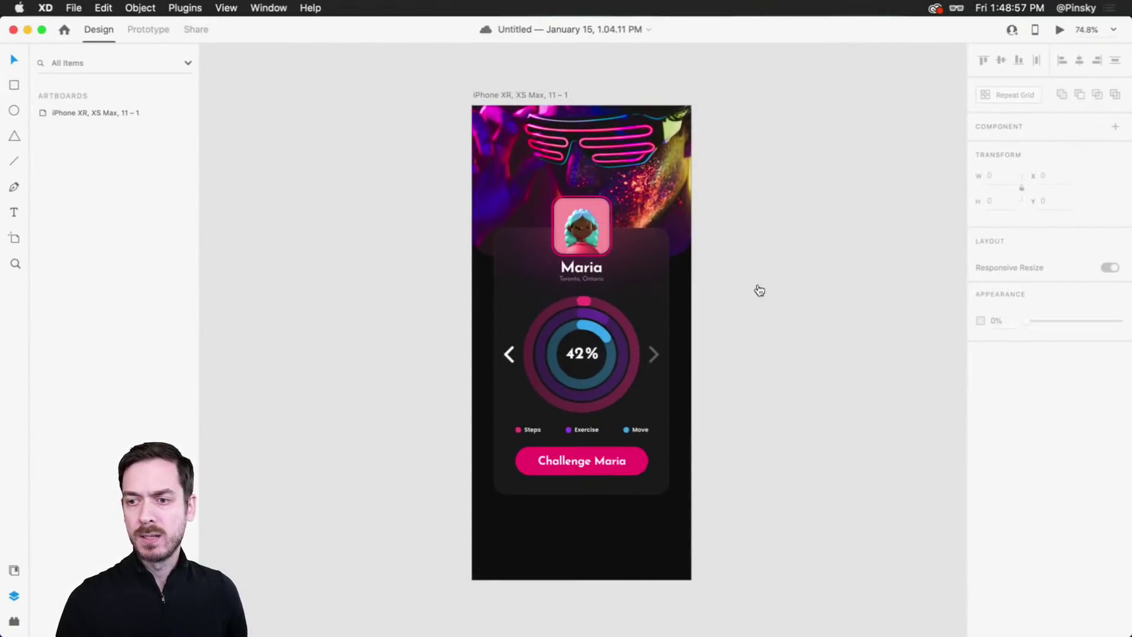
# Step: Switch to Safari, view the animated progress circles video on Twitter and the fitness tracker post, and return to XD
pyautogui.press('super+Tab')
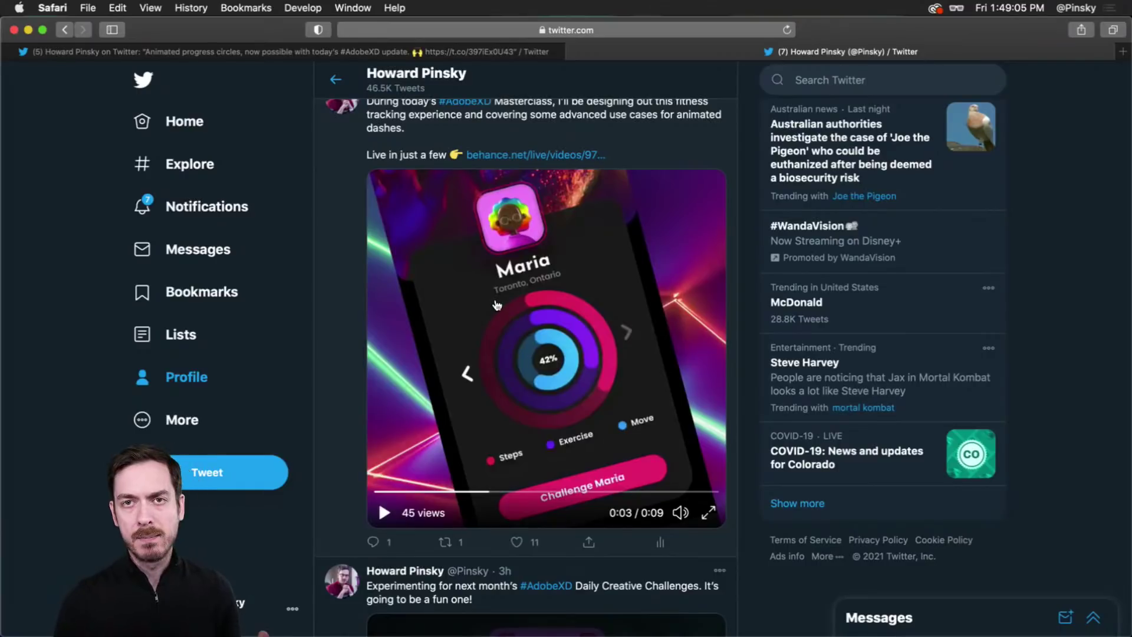
pyautogui.hotkey('ctrl', 'Tab')
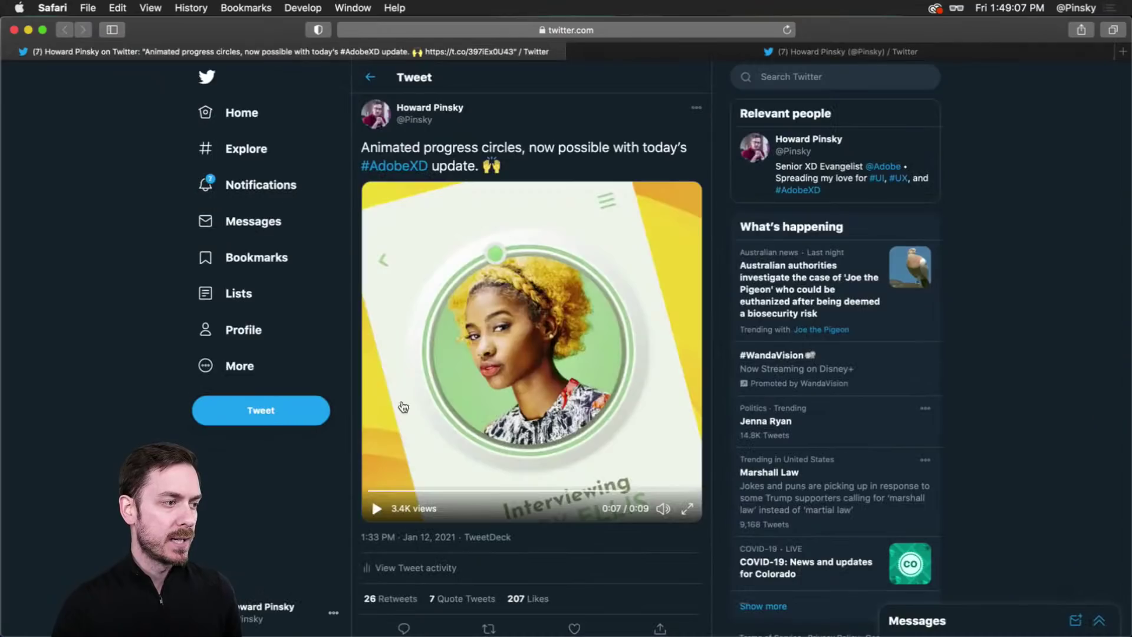
pyautogui.click(403, 407)
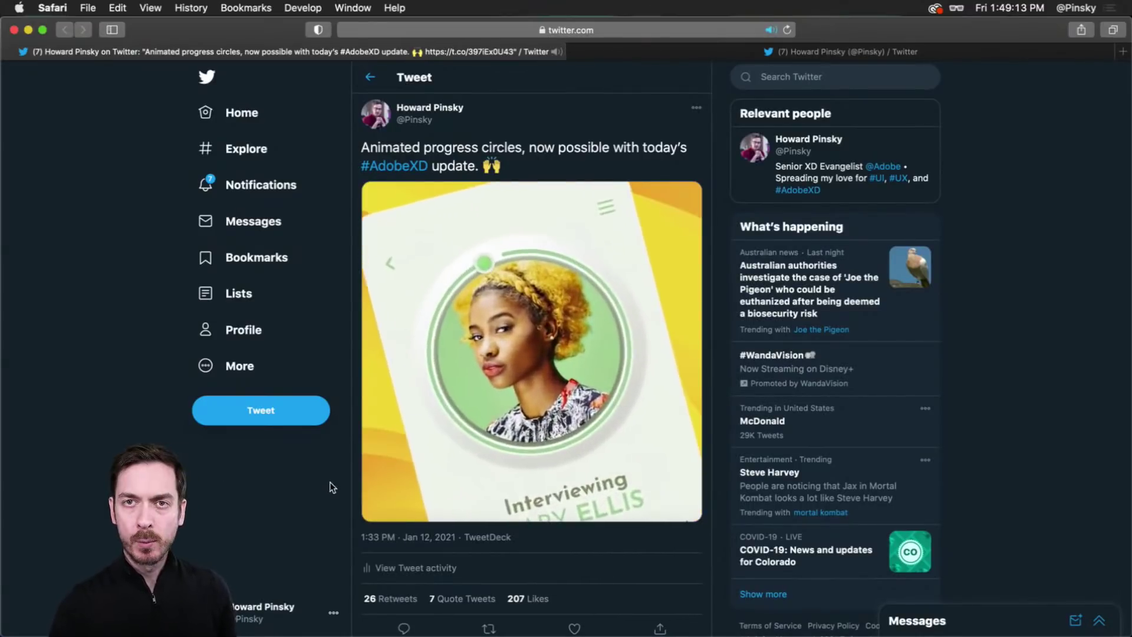
pyautogui.click(378, 509)
pyautogui.click(623, 52)
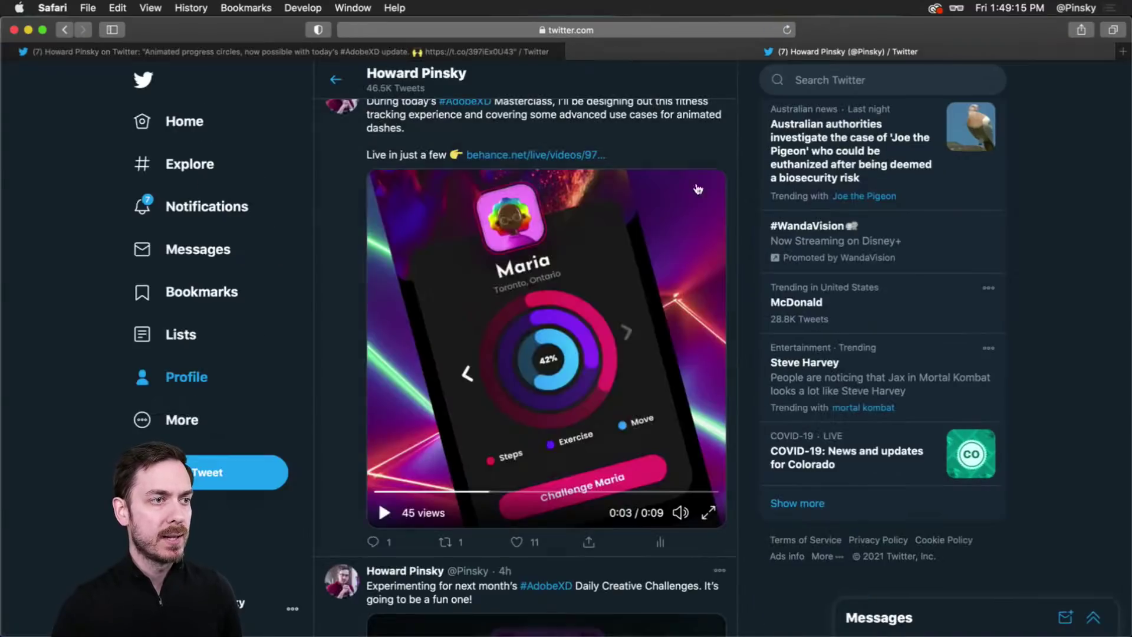
pyautogui.press('super+Tab')
pyautogui.scroll(-5, 751, 260)
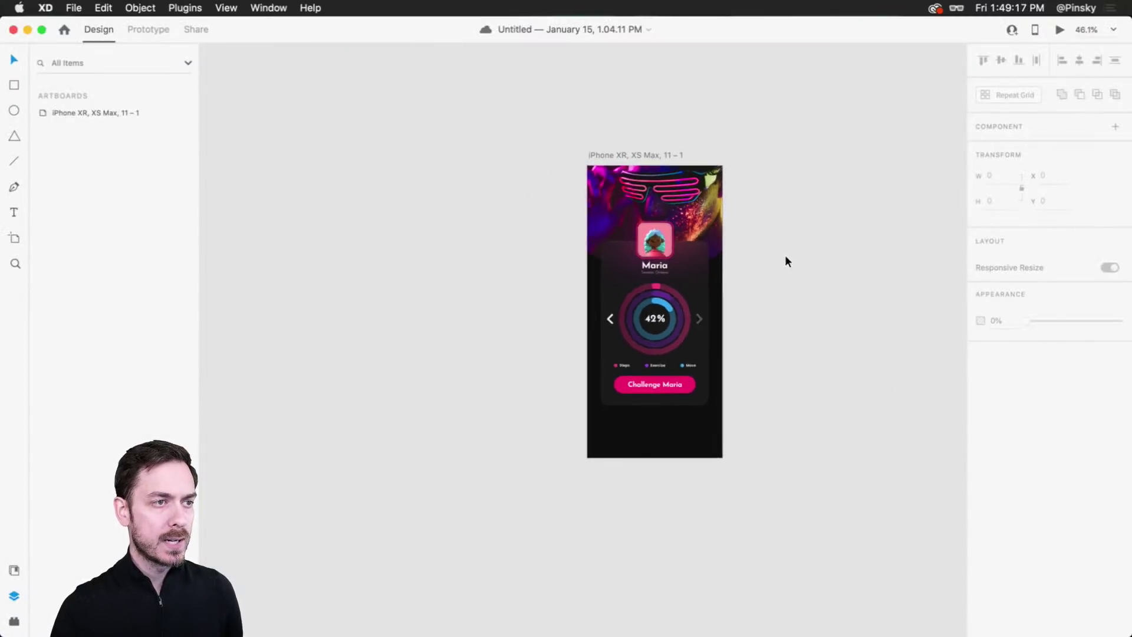
pyautogui.moveTo(880, 256); pyautogui.dragTo(733, 252)
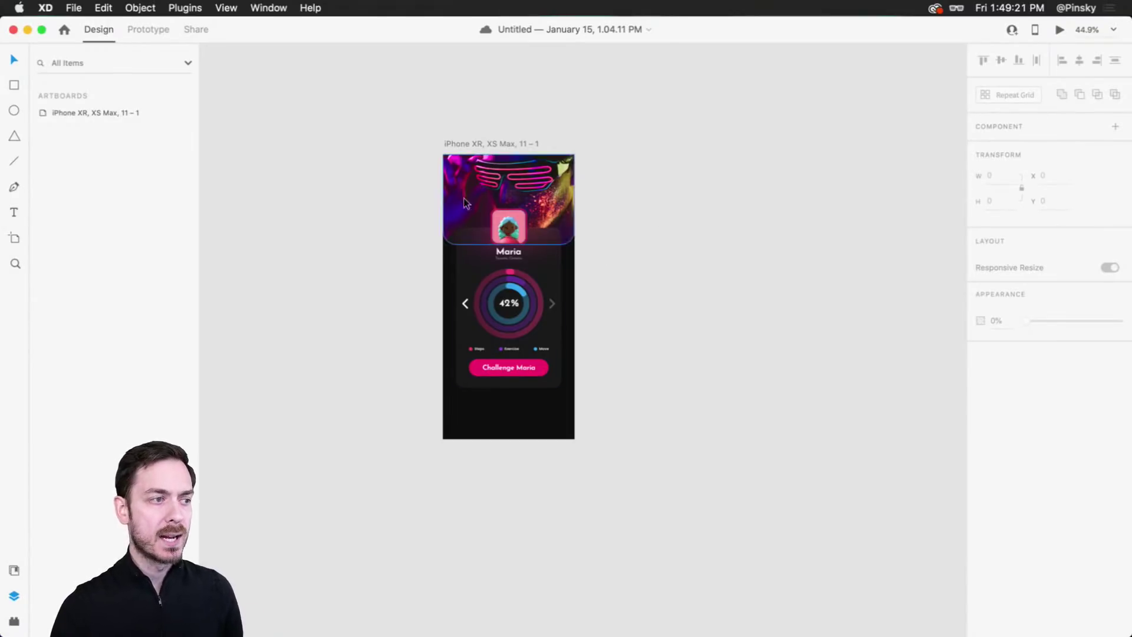
pyautogui.click(475, 412)
pyautogui.scroll(5, 481, 413)
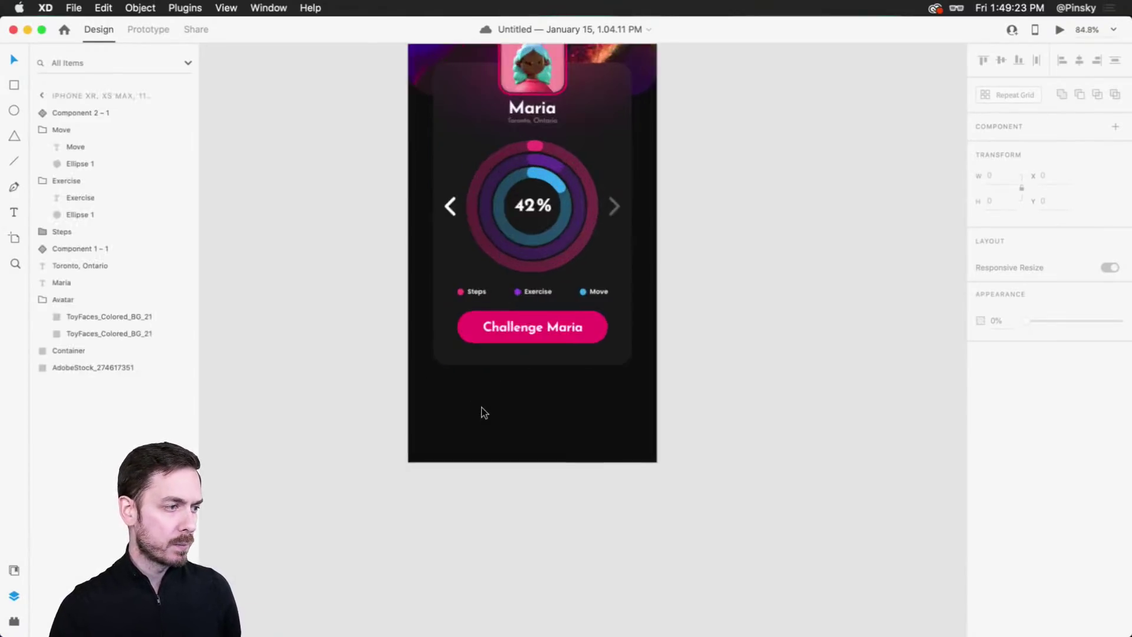
pyautogui.press('r')
pyautogui.moveTo(412, 464); pyautogui.dragTo(658, 413)
pyautogui.press('Escape')
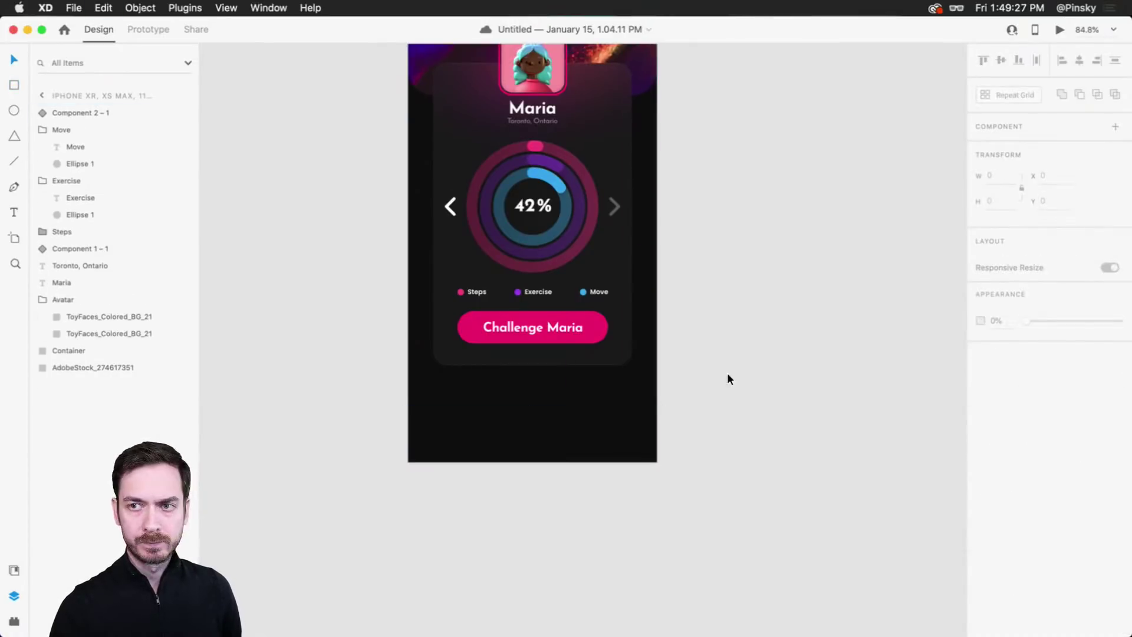
pyautogui.press('super+Tab')
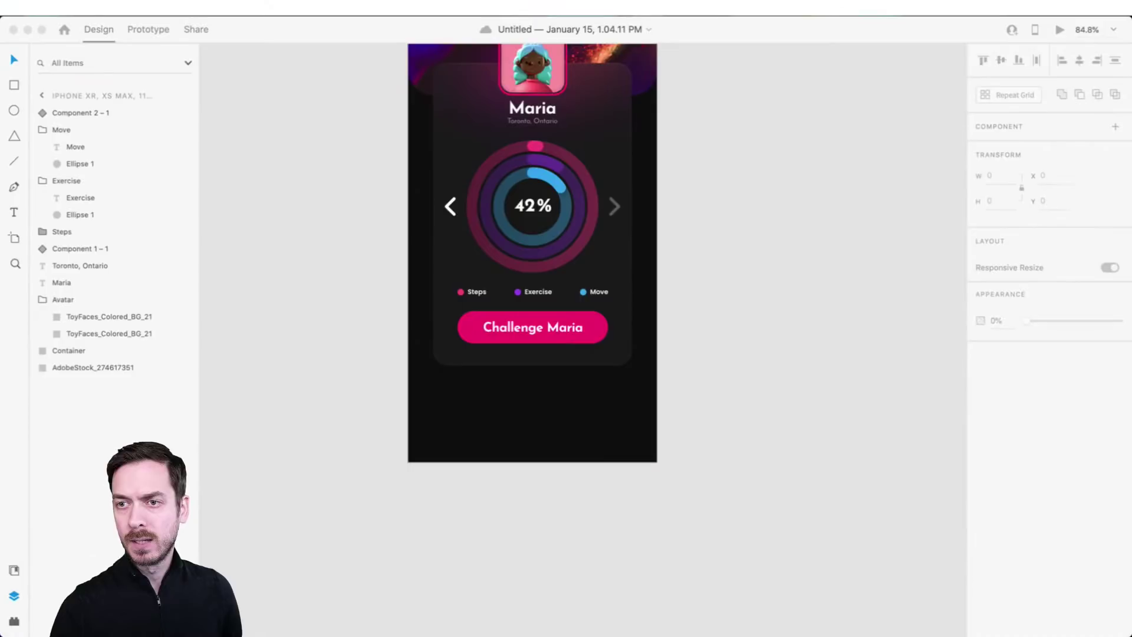
pyautogui.press('super+Tab')
pyautogui.press('super+v')
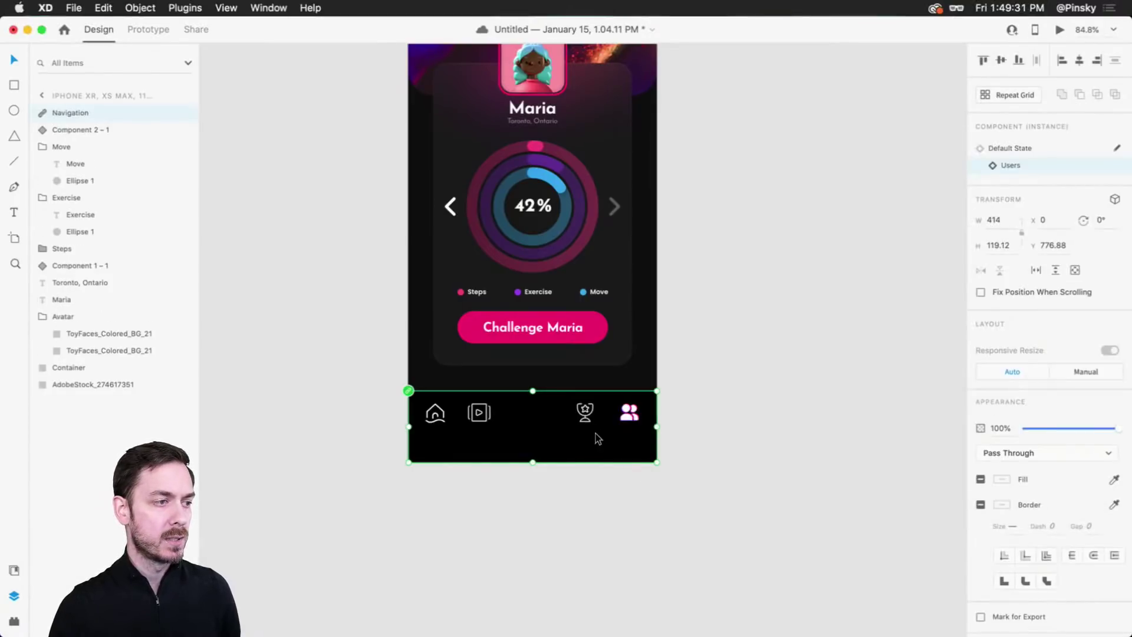
pyautogui.press('super+z')
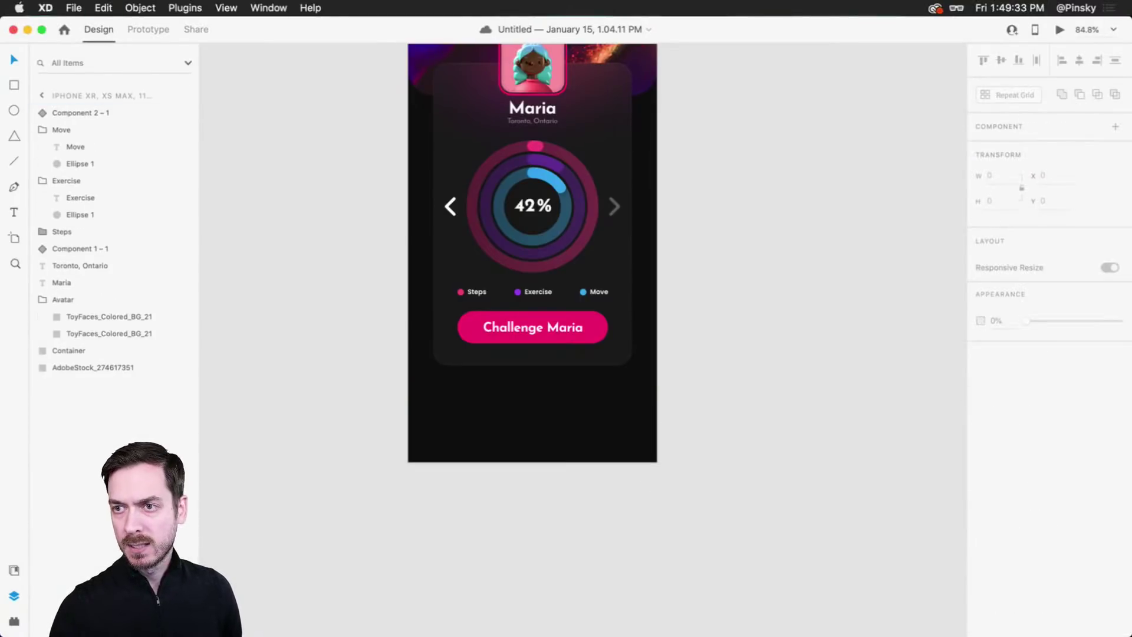
# Step: Paste the Navigation bar and the round Live plus button from the other document at the bottom of the phone artboard
pyautogui.press('super+Tab')
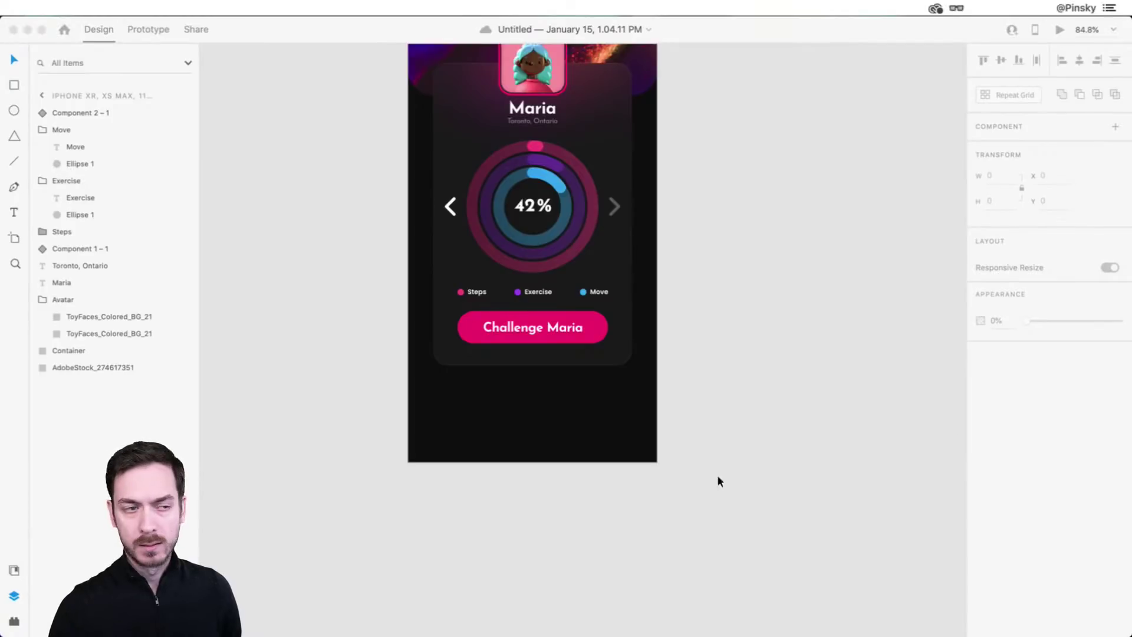
pyautogui.press('super+Tab')
pyautogui.press('super+v')
pyautogui.click(773, 435)
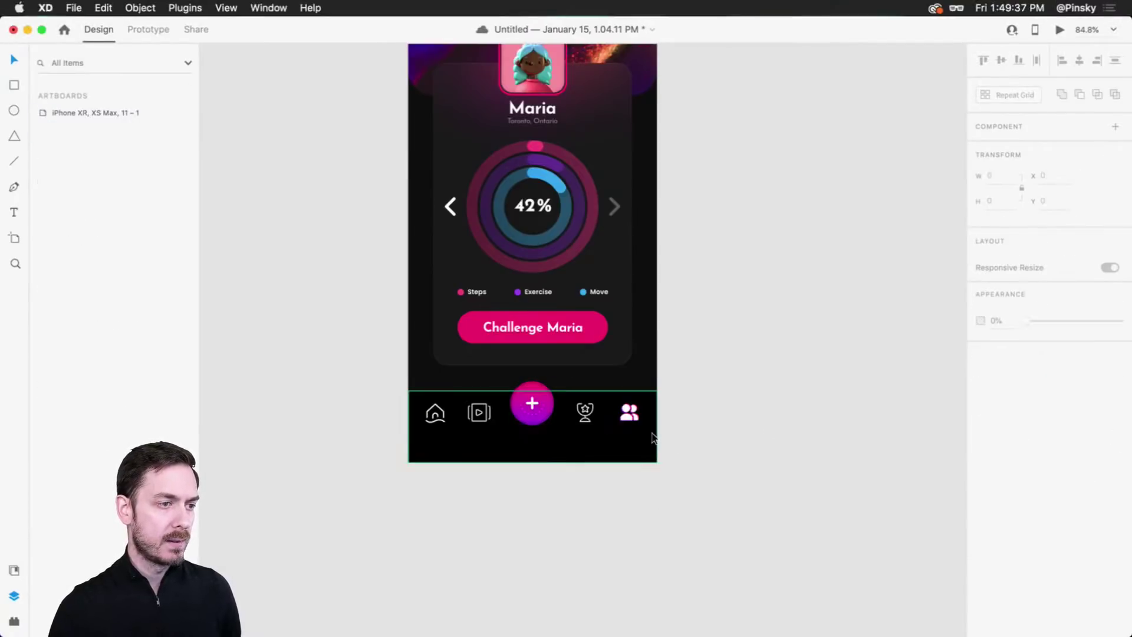
# Step: Turn off the background blur on the navigation bar's background rectangle and set its fill to #212121
pyautogui.click(604, 436)
pyautogui.scroll(-2, 1002, 548)
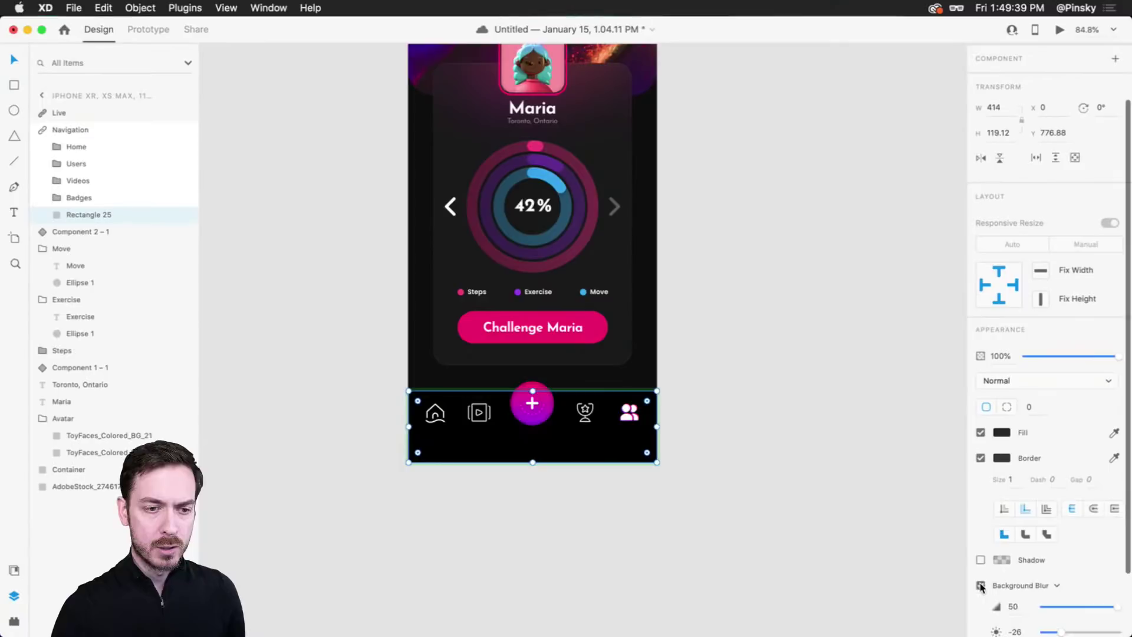
pyautogui.click(980, 585)
pyautogui.click(1005, 438)
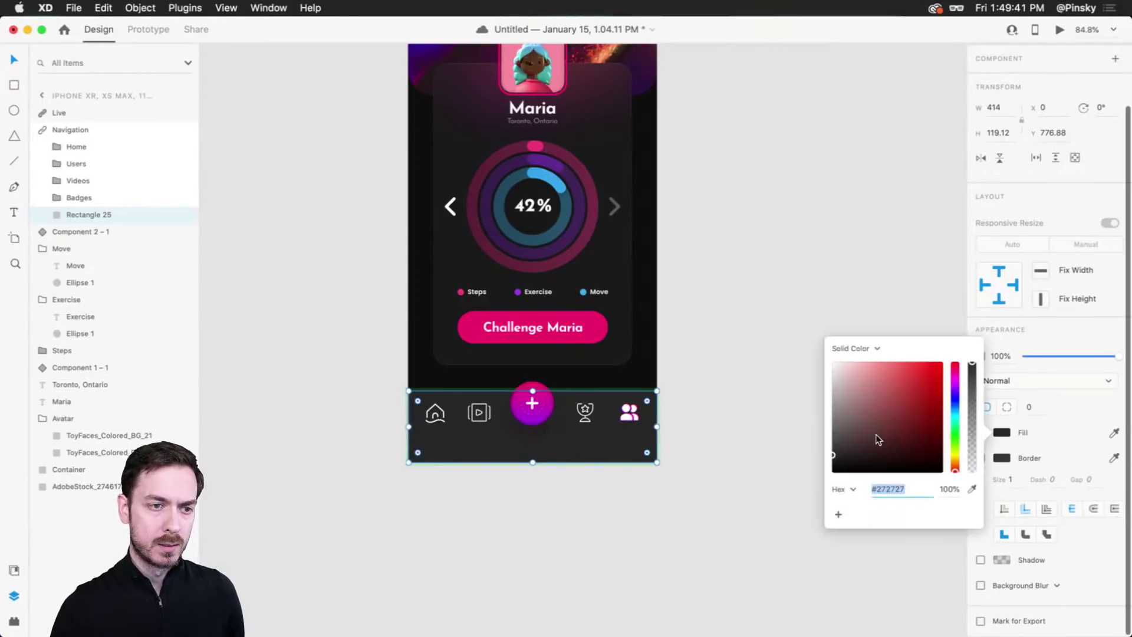
pyautogui.moveTo(876, 436); pyautogui.dragTo(819, 455)
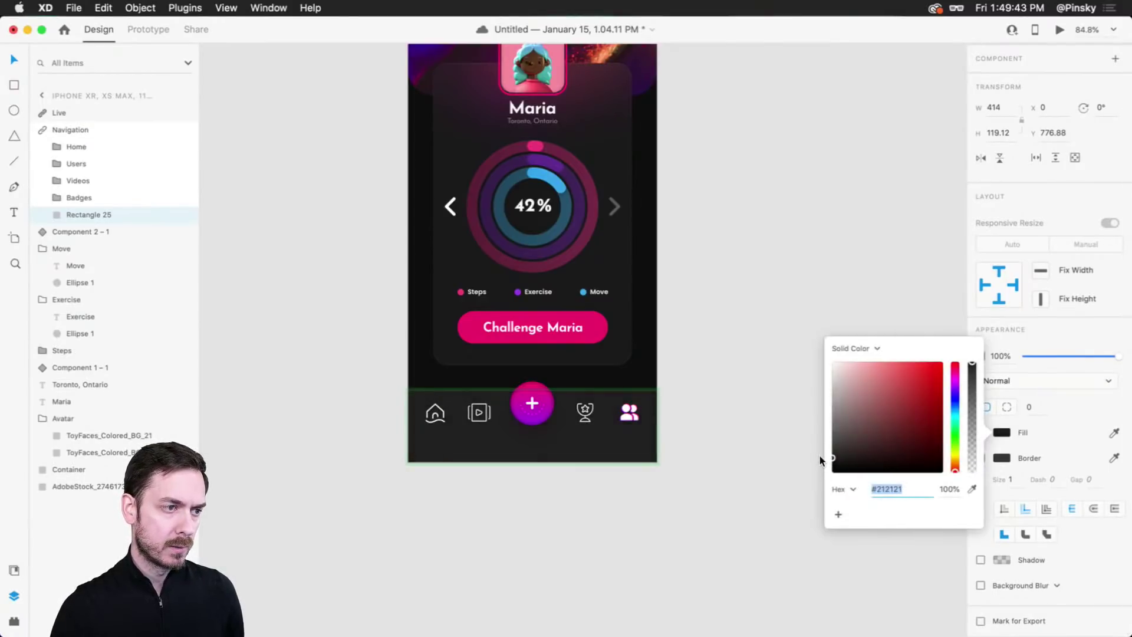
pyautogui.click(680, 354)
# Step: Draw a new artboard about 1195 × 966 to the right of the phone artboard, aligned with its top edge
pyautogui.scroll(-5, 698, 379)
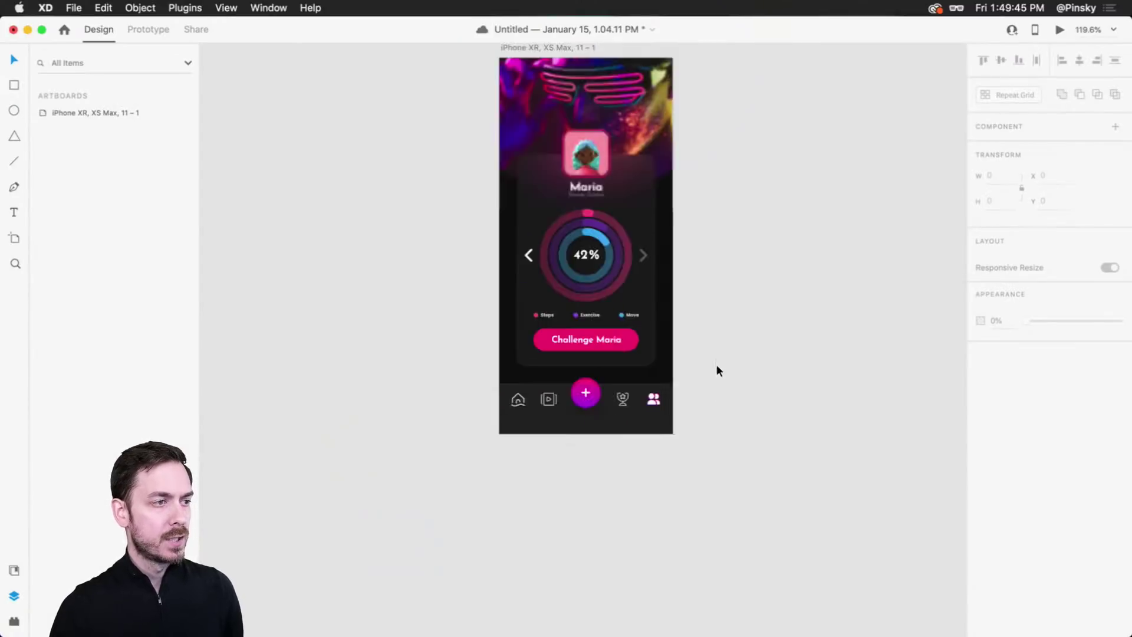
pyautogui.hscroll(4, 735, 235)
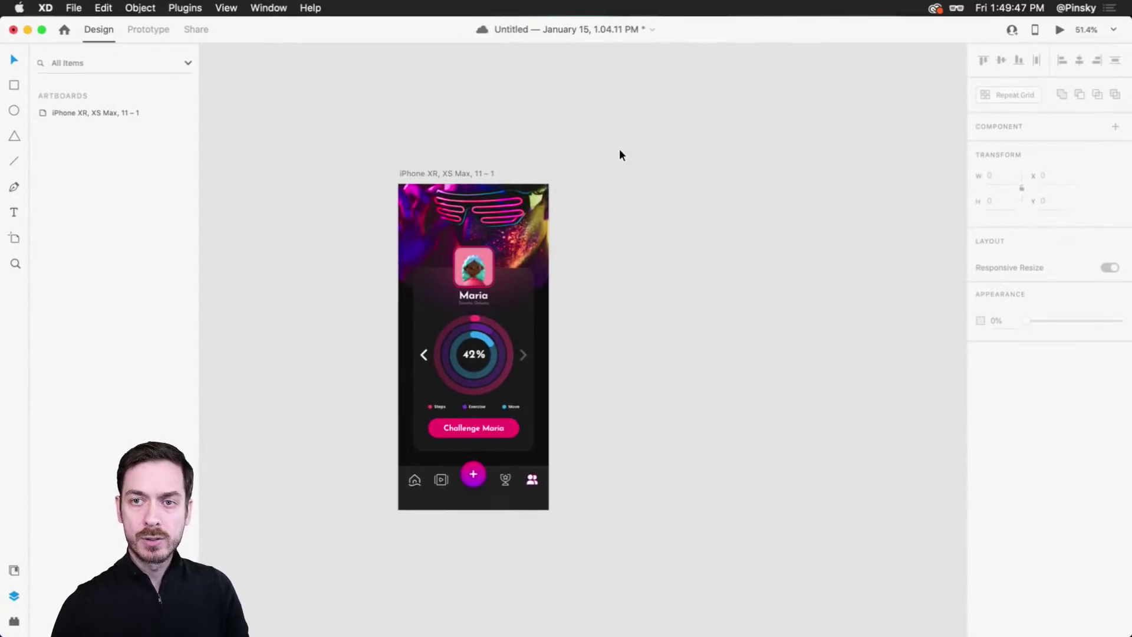
pyautogui.press('a')
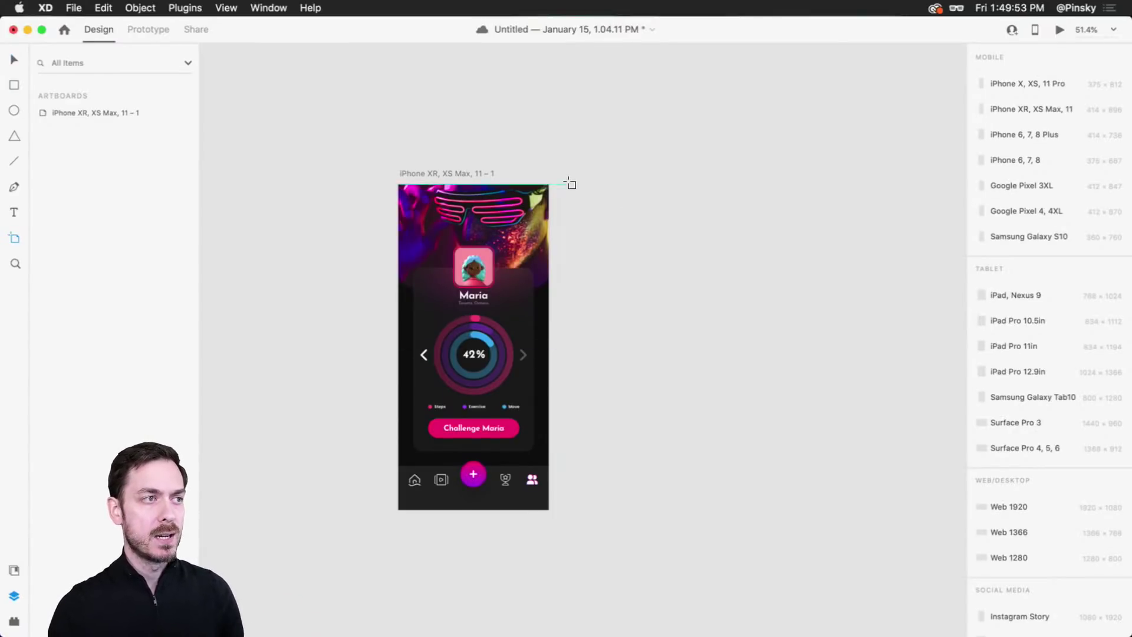
pyautogui.moveTo(571, 184); pyautogui.dragTo(900, 536)
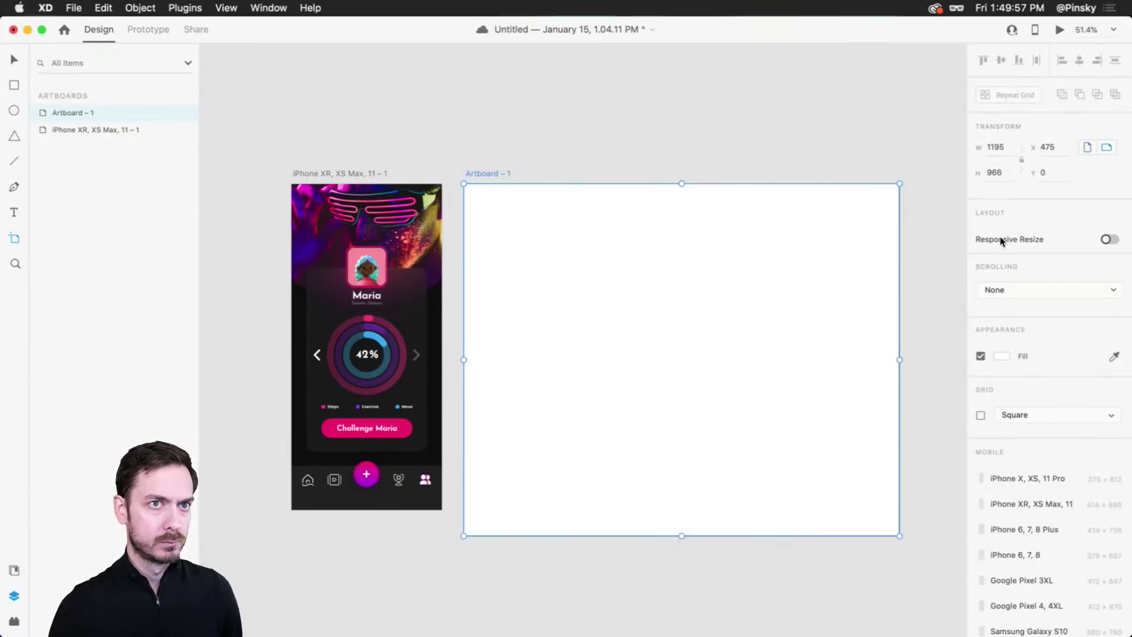
# Step: Set the new artboard's size to 1200 × 1200
pyautogui.click(996, 148)
pyautogui.write('1200')
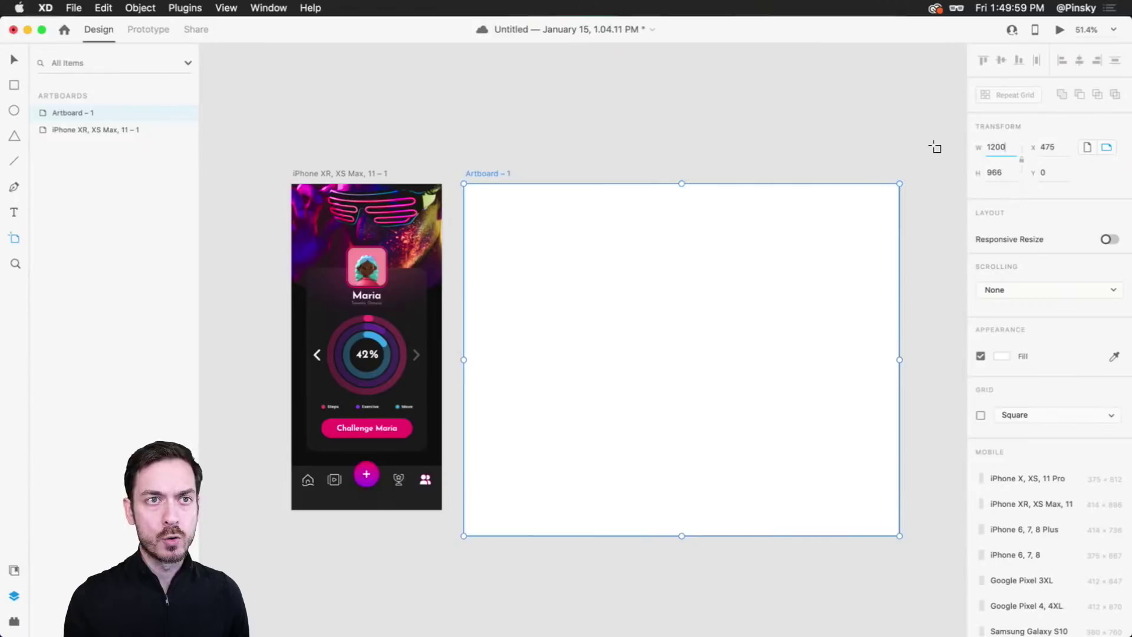
pyautogui.press('Tab')
pyautogui.write('12')
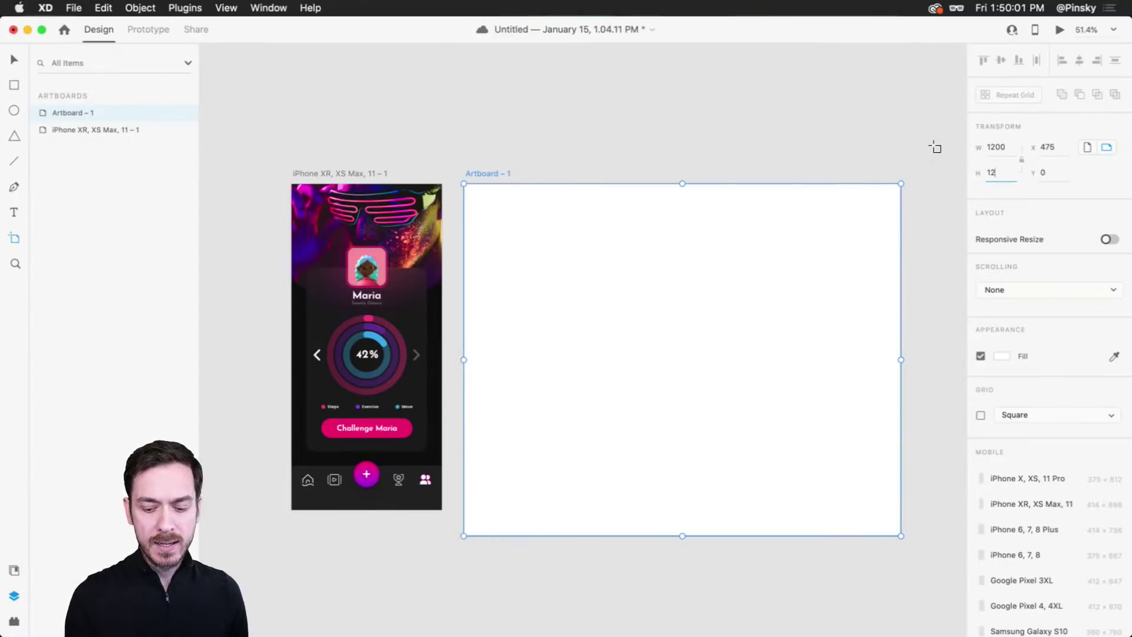
pyautogui.write('5000')
pyautogui.press('Return')
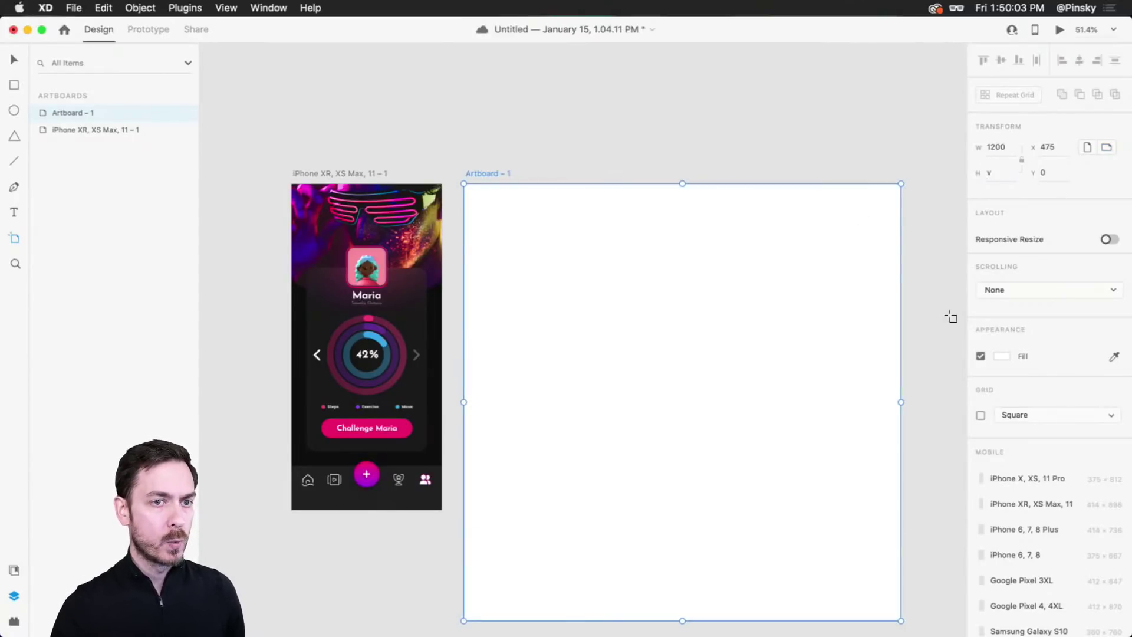
pyautogui.click(931, 334)
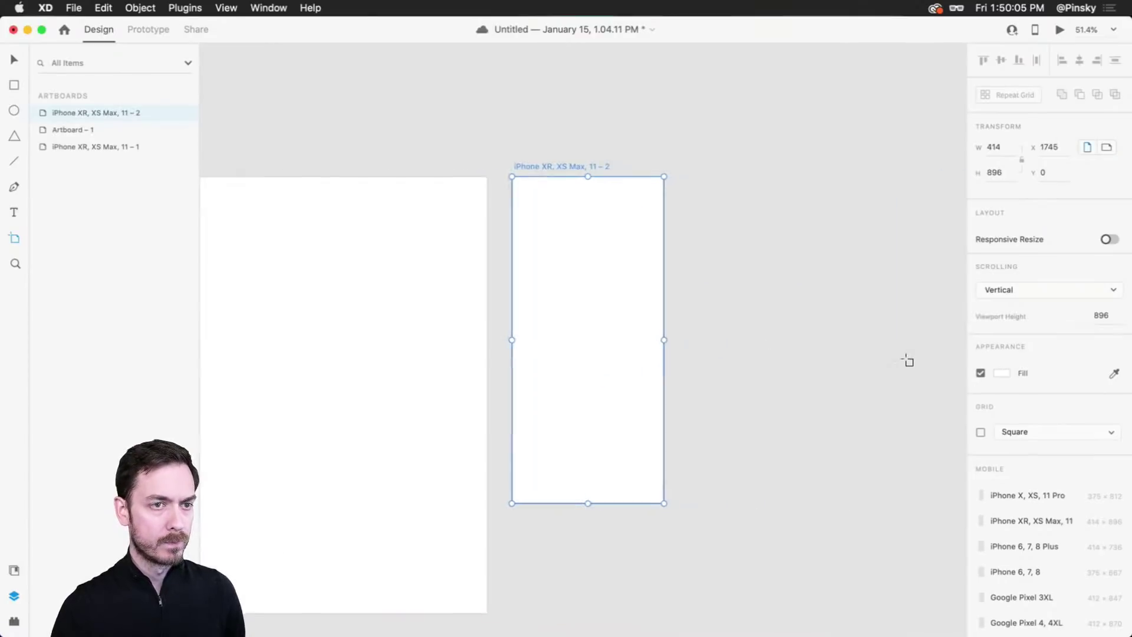
pyautogui.press('super+z')
pyautogui.press('v')
# Step: Draw a 1200 × 1200 rectangle that covers the whole square artboard
pyautogui.moveTo(525, 313); pyautogui.dragTo(664, 283)
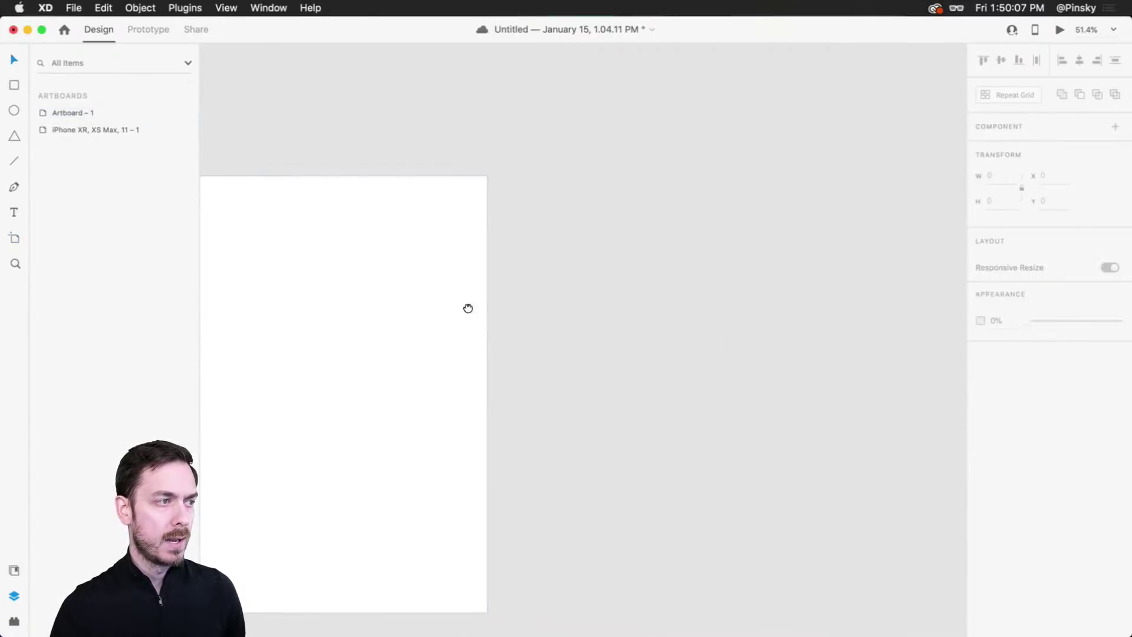
pyautogui.moveTo(468, 308); pyautogui.dragTo(784, 263)
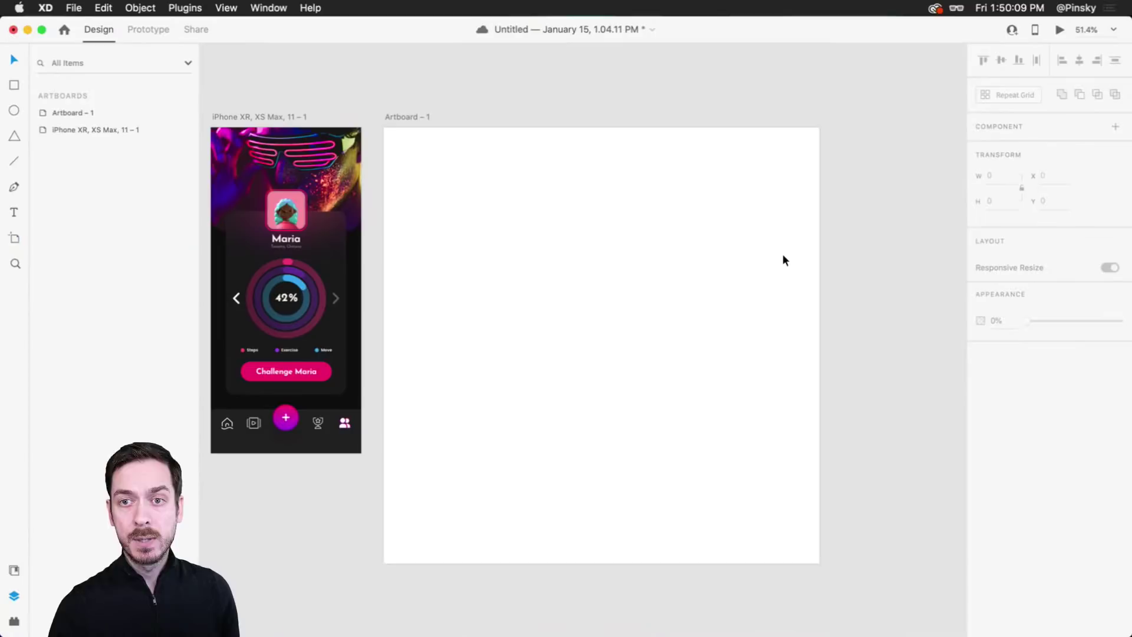
pyautogui.press('r')
pyautogui.moveTo(385, 128)
pyautogui.mouseDown()
pyautogui.moveTo(678, 390)
pyautogui.moveTo(823, 551)
pyautogui.moveTo(820, 563)
pyautogui.mouseUp()
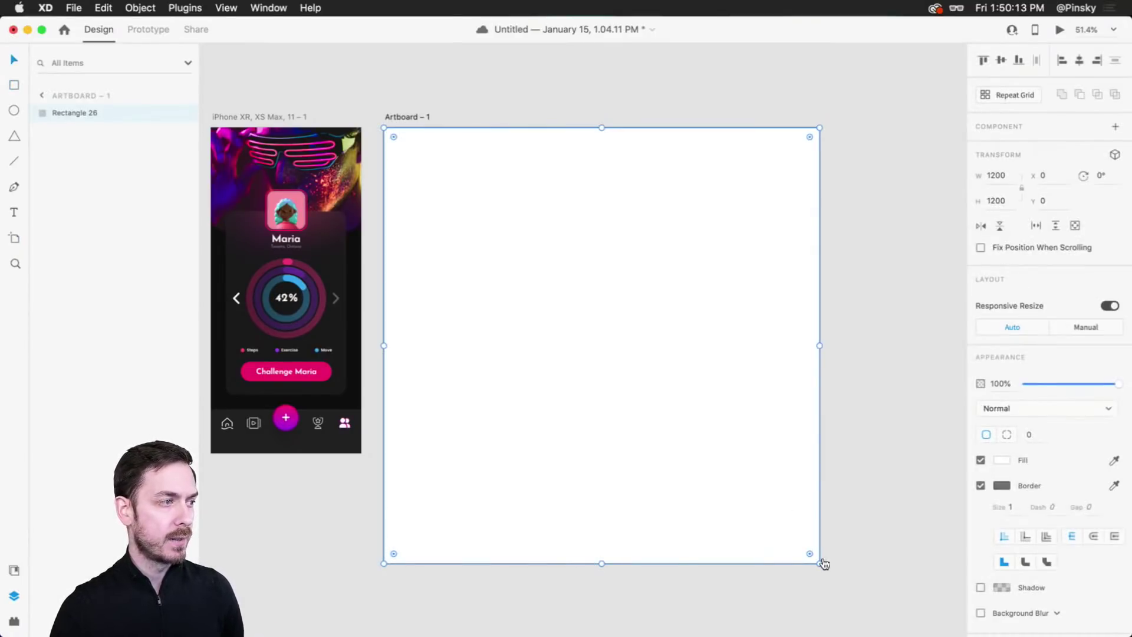
# Step: Fill the square artboard's rectangle with AdobeStock_194312824.jpeg from the Neon folder and remove its border
pyautogui.press('super+Tab')
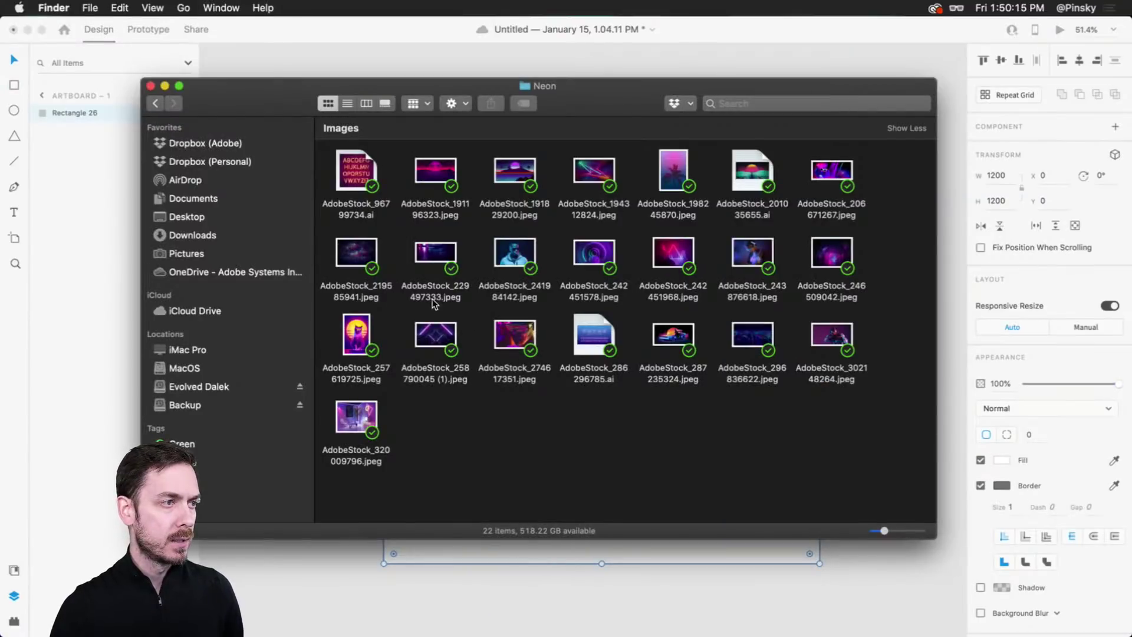
pyautogui.moveTo(570, 172); pyautogui.dragTo(589, 260)
pyautogui.press('super+Tab')
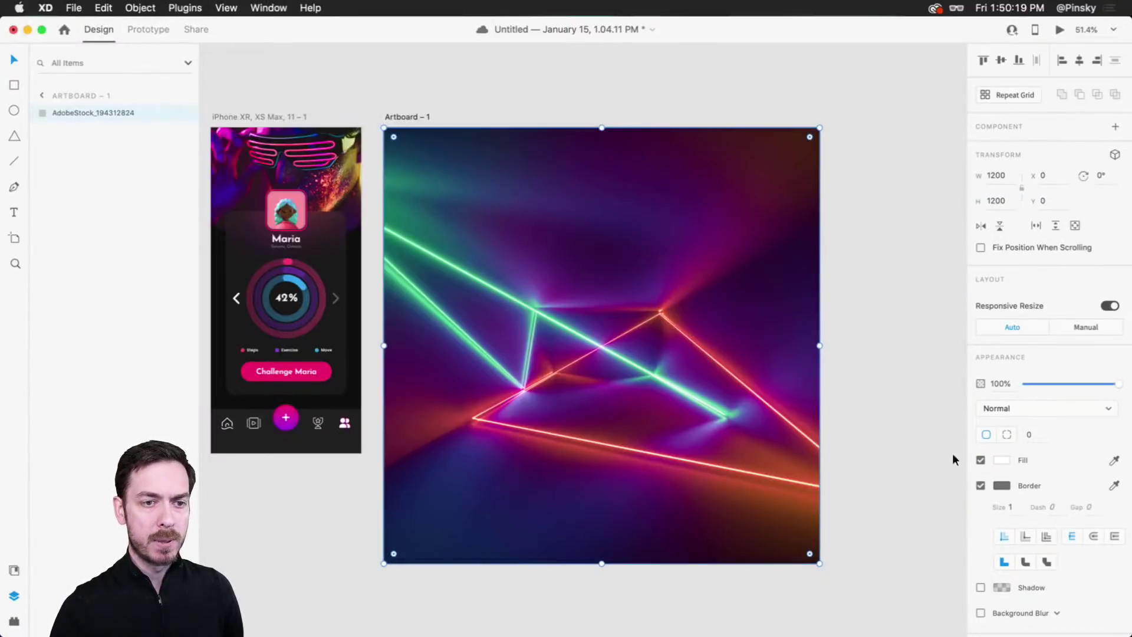
pyautogui.click(980, 486)
pyautogui.press('Escape')
pyautogui.click(782, 323)
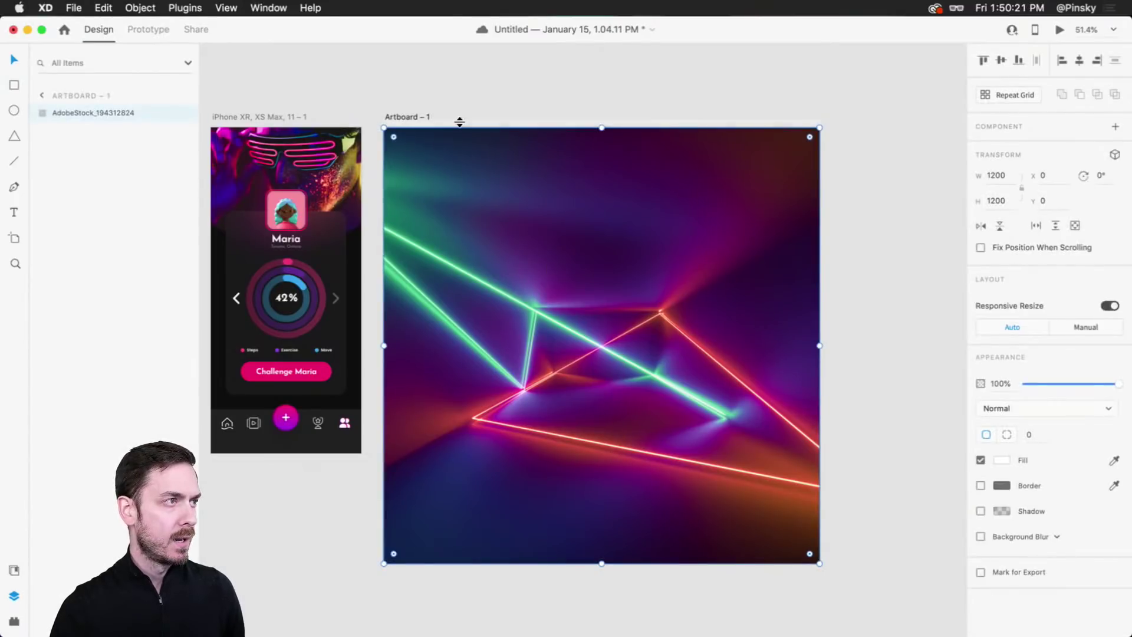
# Step: Change the square artboard's own fill to black
pyautogui.click(399, 121)
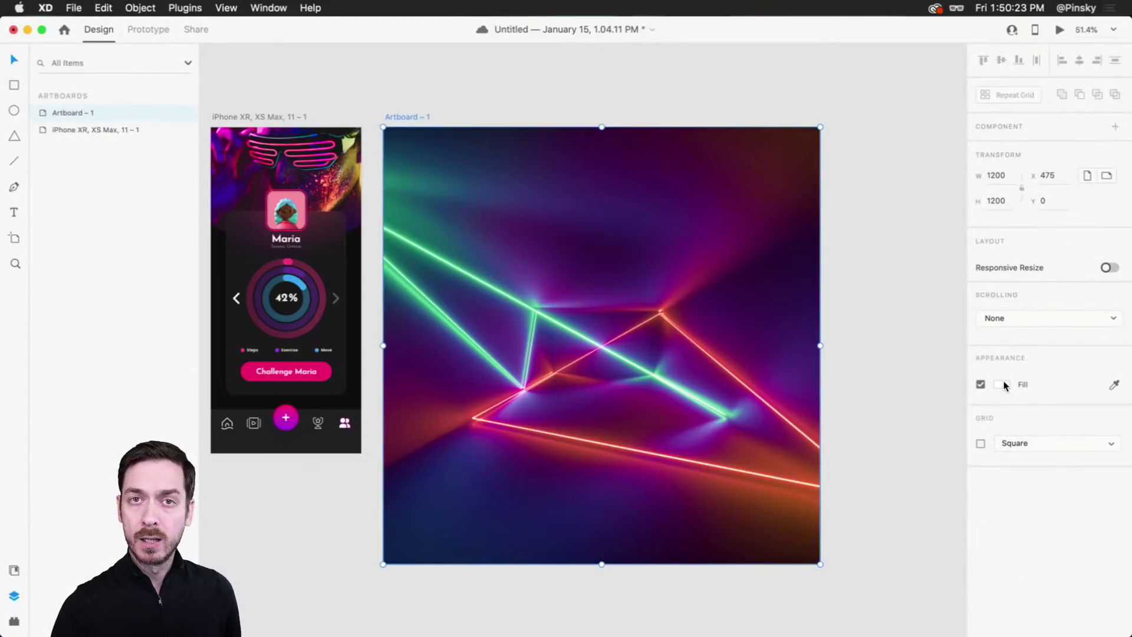
pyautogui.click(1003, 385)
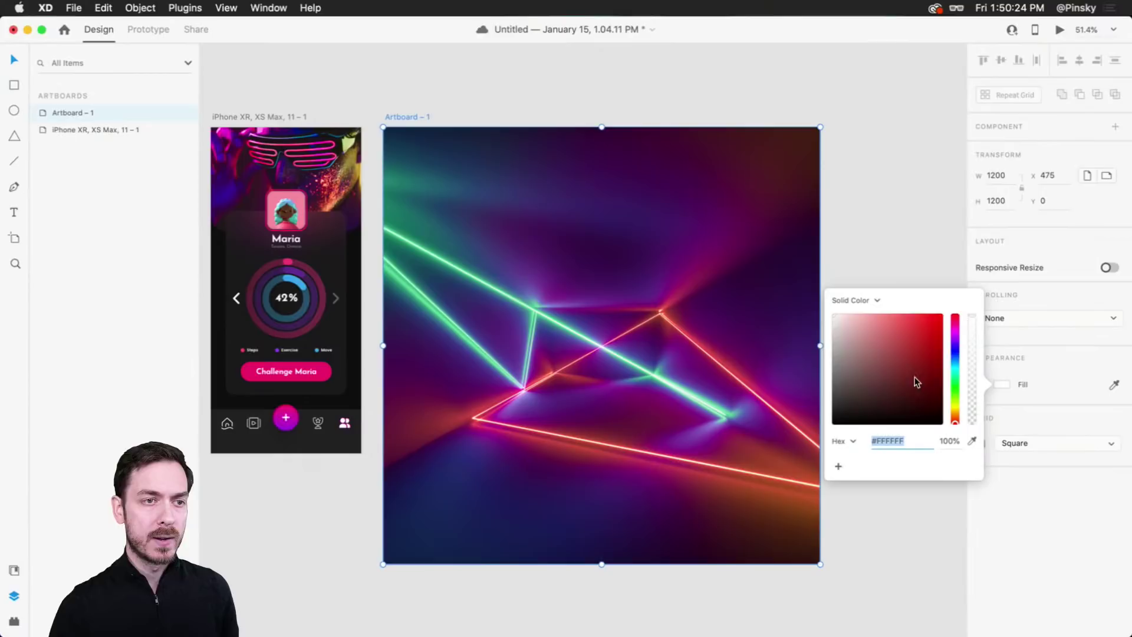
pyautogui.click(874, 373)
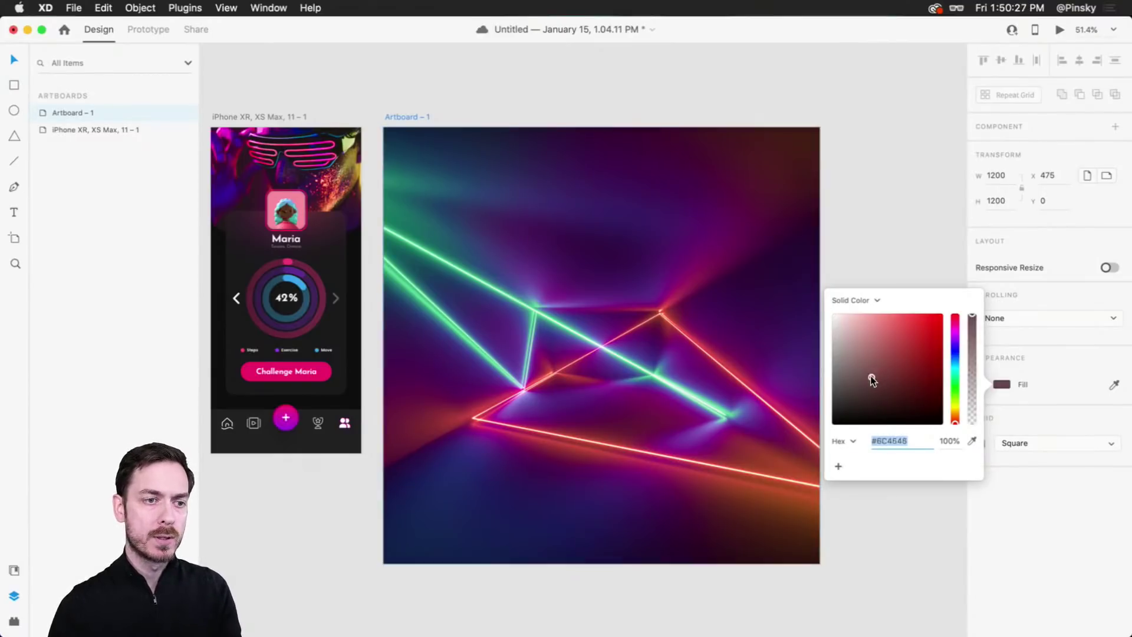
# Step: Lower the neon background image's opacity to 42%, try the Overlay and Hard Light blend modes, and return to Normal
pyautogui.click(1001, 518)
pyautogui.moveTo(1118, 384); pyautogui.dragTo(1065, 383)
pyautogui.click(1030, 409)
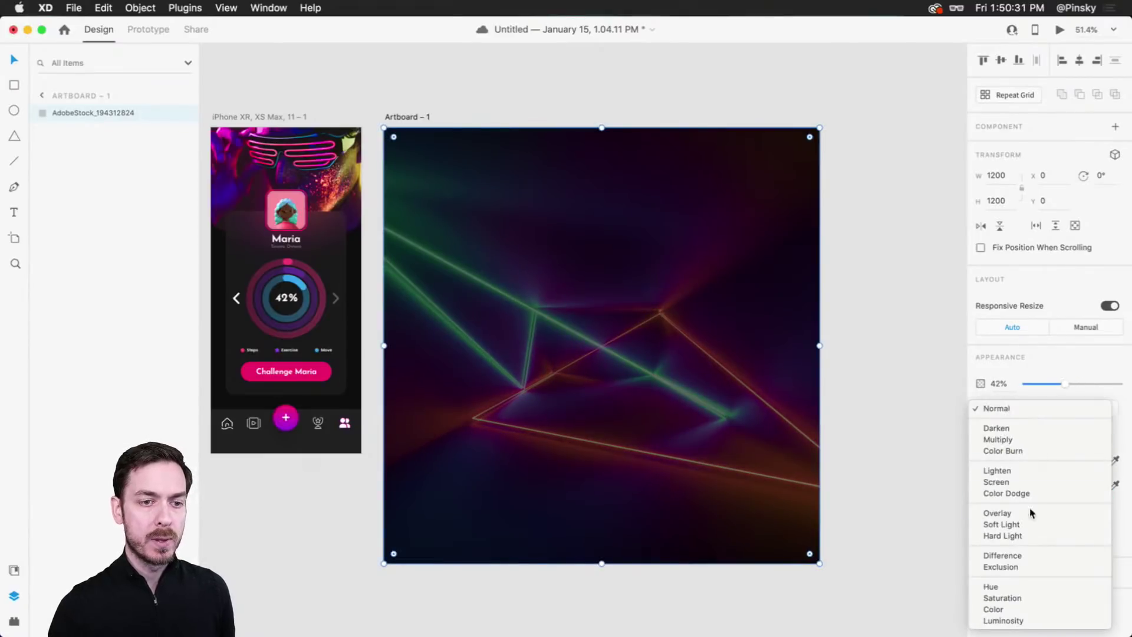
pyautogui.click(1027, 508)
pyautogui.click(1026, 408)
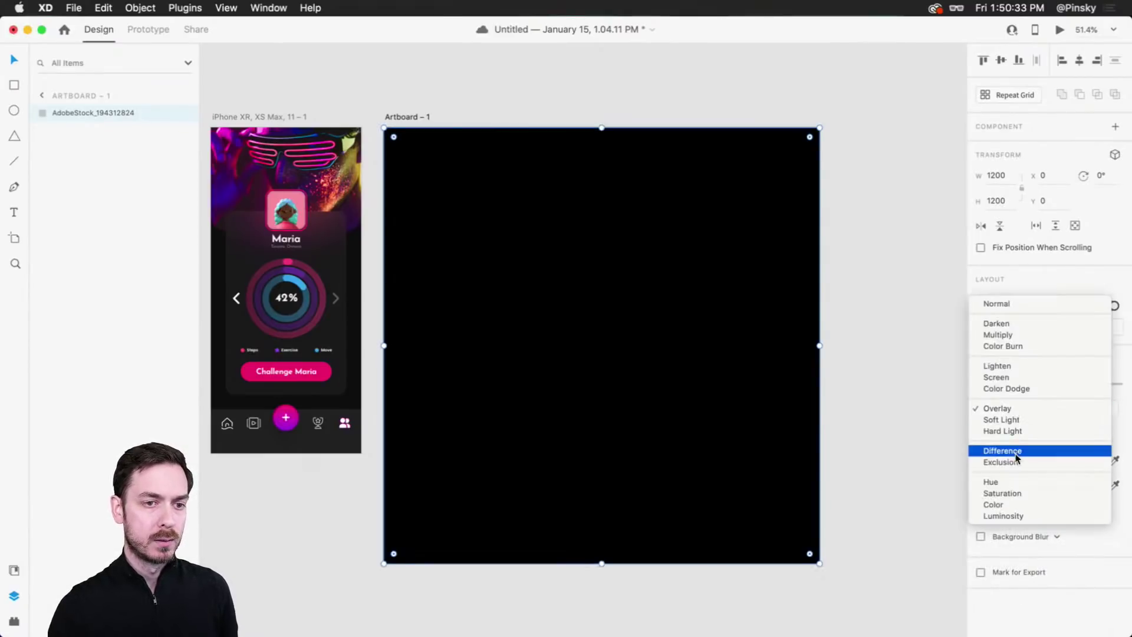
pyautogui.click(1023, 429)
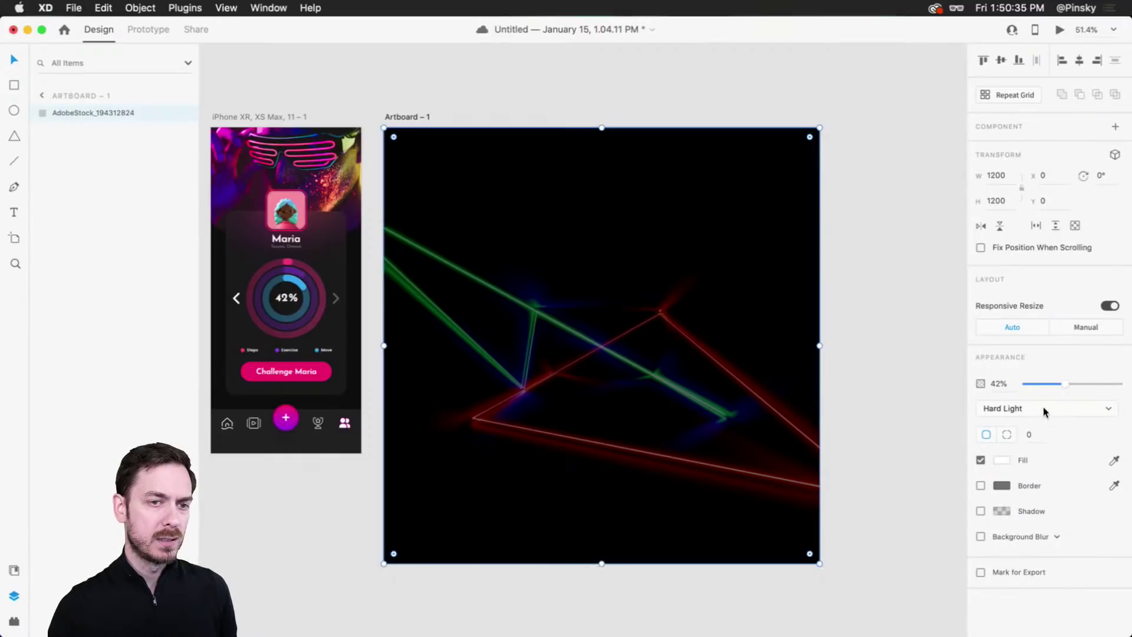
pyautogui.click(1042, 407)
pyautogui.click(1029, 278)
# Step: Set the opacity of the neon background image on the square artboard to 50%
pyautogui.moveTo(1067, 385)
pyautogui.mouseDown()
pyautogui.moveTo(1054, 383)
pyautogui.moveTo(1071, 384)
pyautogui.mouseUp()
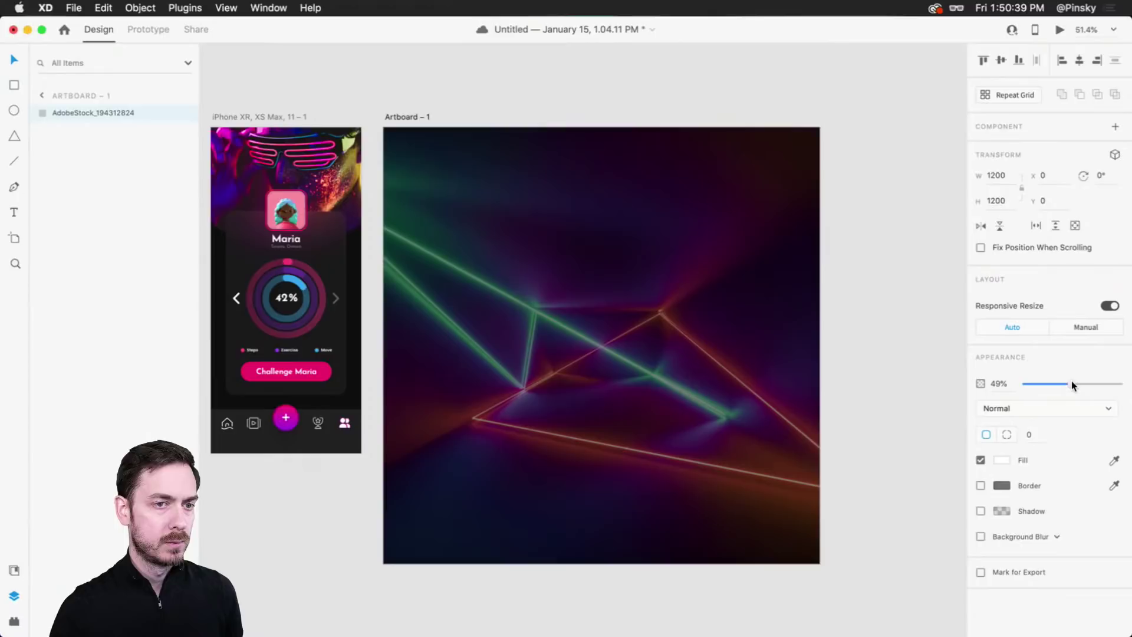
pyautogui.click(933, 373)
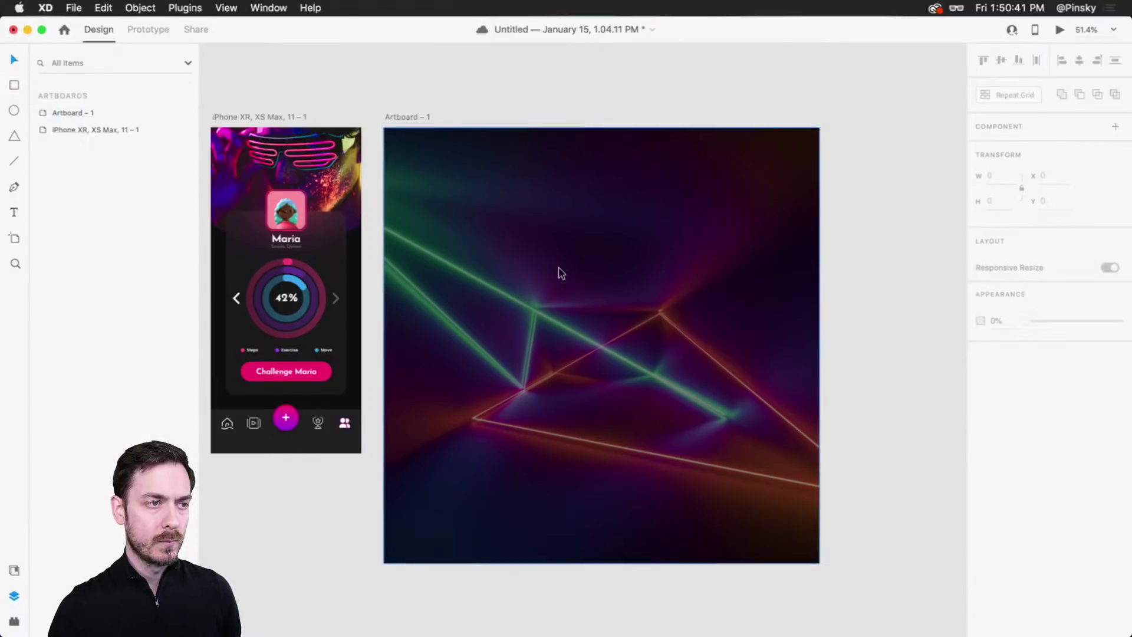
pyautogui.click(553, 318)
pyautogui.moveTo(508, 299); pyautogui.dragTo(598, 281)
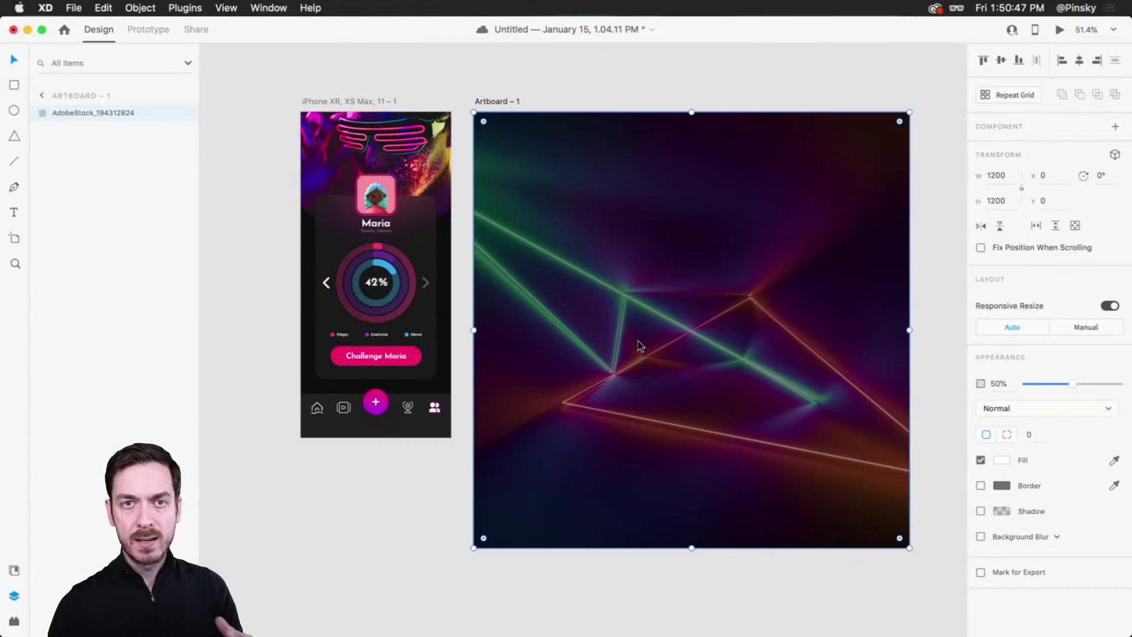
# Step: Try copying all of the phone screen's contents onto the middle of the square artboard
pyautogui.click(422, 290)
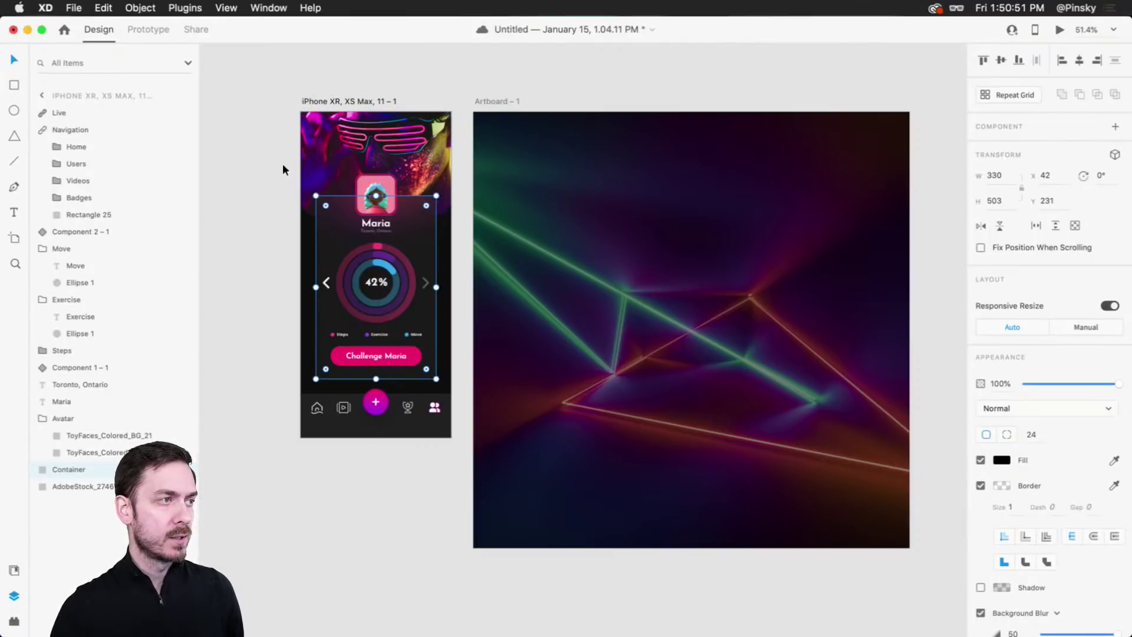
pyautogui.moveTo(270, 137); pyautogui.dragTo(443, 428)
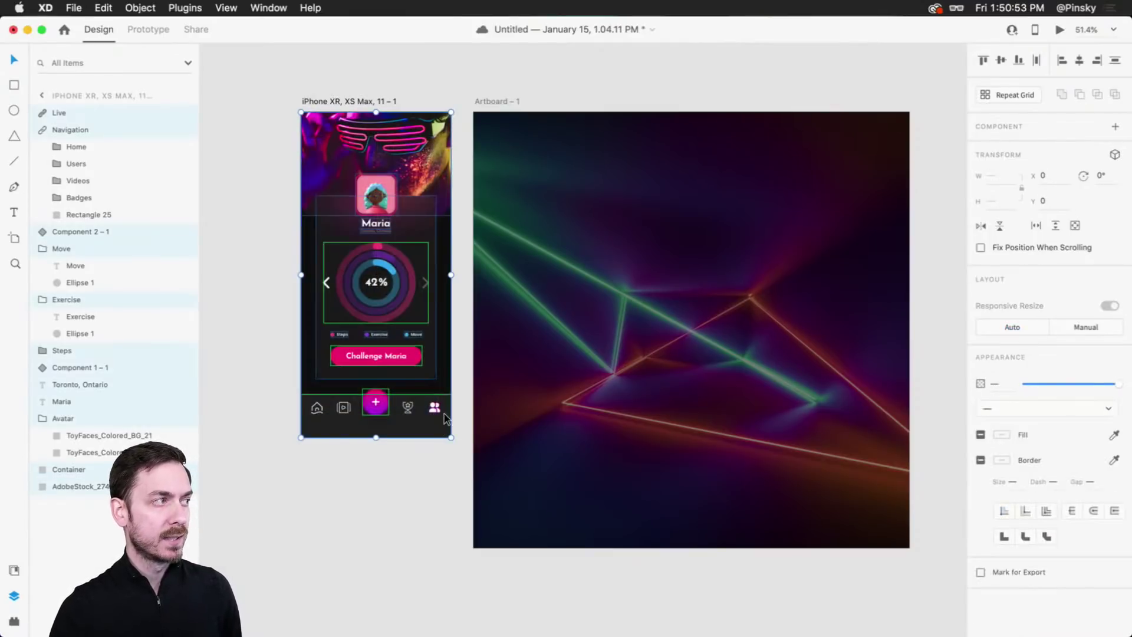
pyautogui.moveTo(390, 273); pyautogui.dragTo(674, 331)
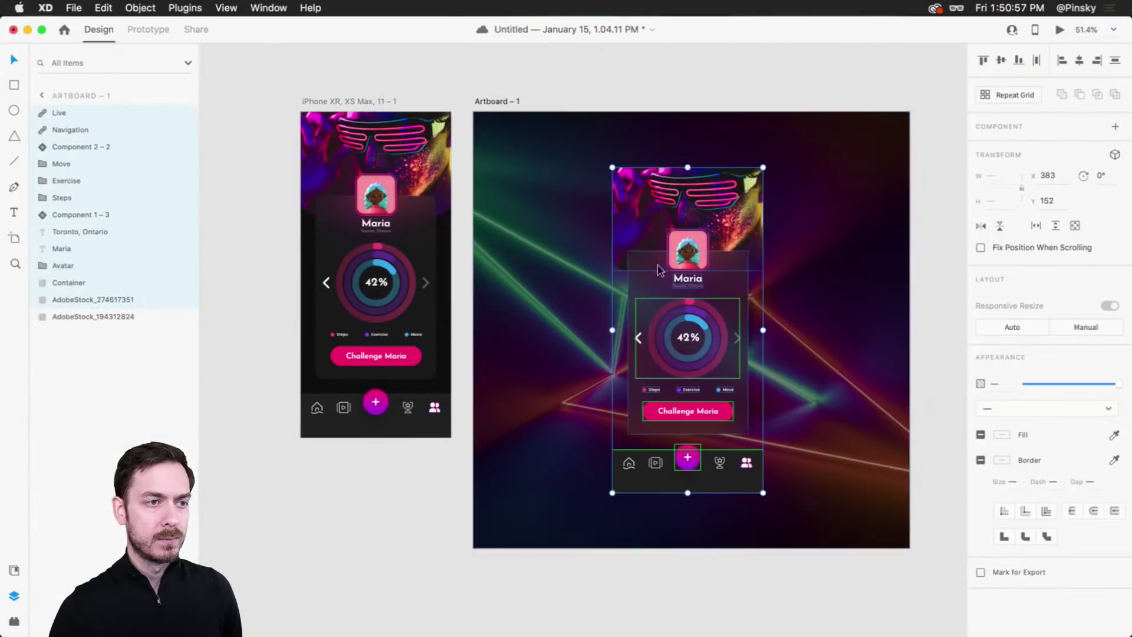
pyautogui.press('super+z')
pyautogui.press('super+z')
pyautogui.press('Escape')
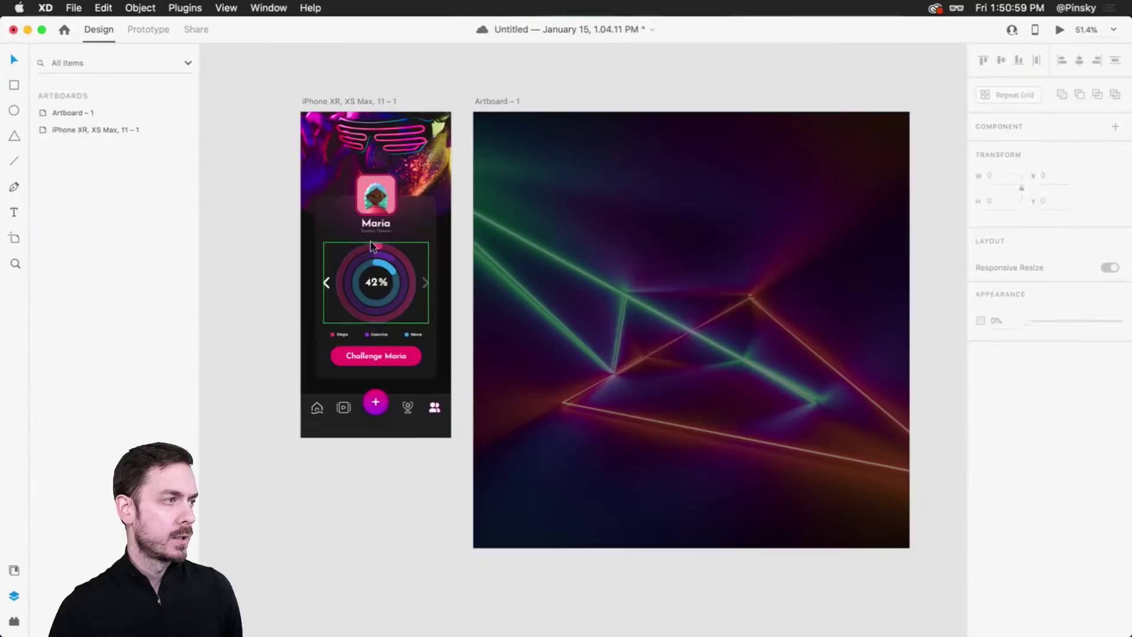
# Step: Draw a borderless 414 × 896 rectangle over the phone artboard, filled with the near-black sampled from the screen's background
pyautogui.press('r')
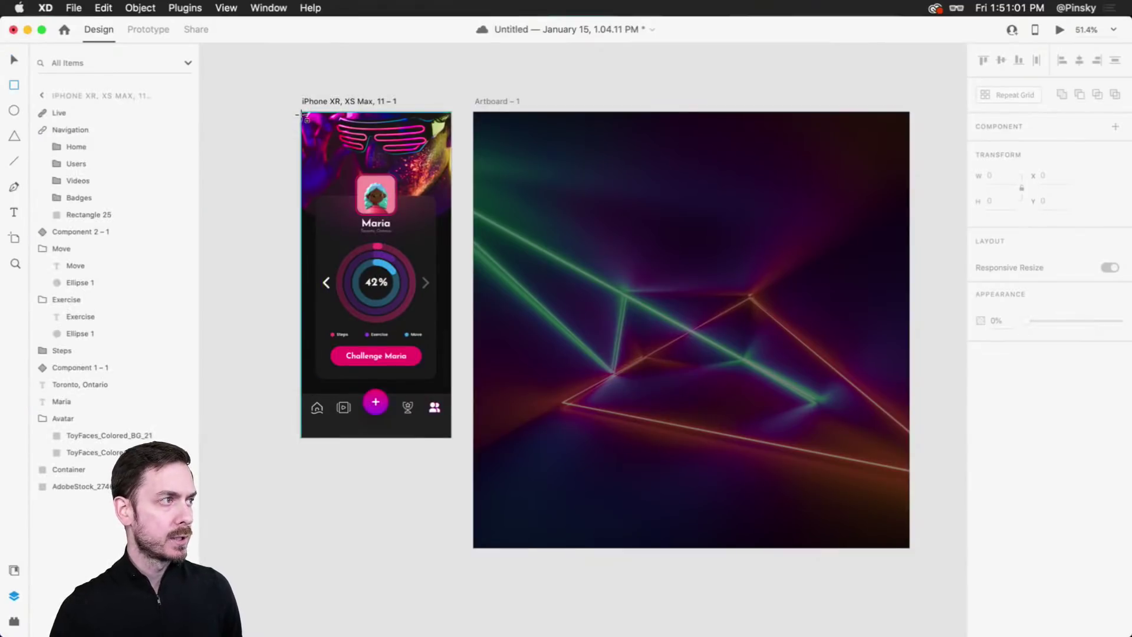
pyautogui.moveTo(301, 112)
pyautogui.mouseDown()
pyautogui.moveTo(418, 393)
pyautogui.moveTo(422, 379)
pyautogui.moveTo(451, 438)
pyautogui.mouseUp()
pyautogui.press('i')
pyautogui.click(433, 385)
pyautogui.click(980, 485)
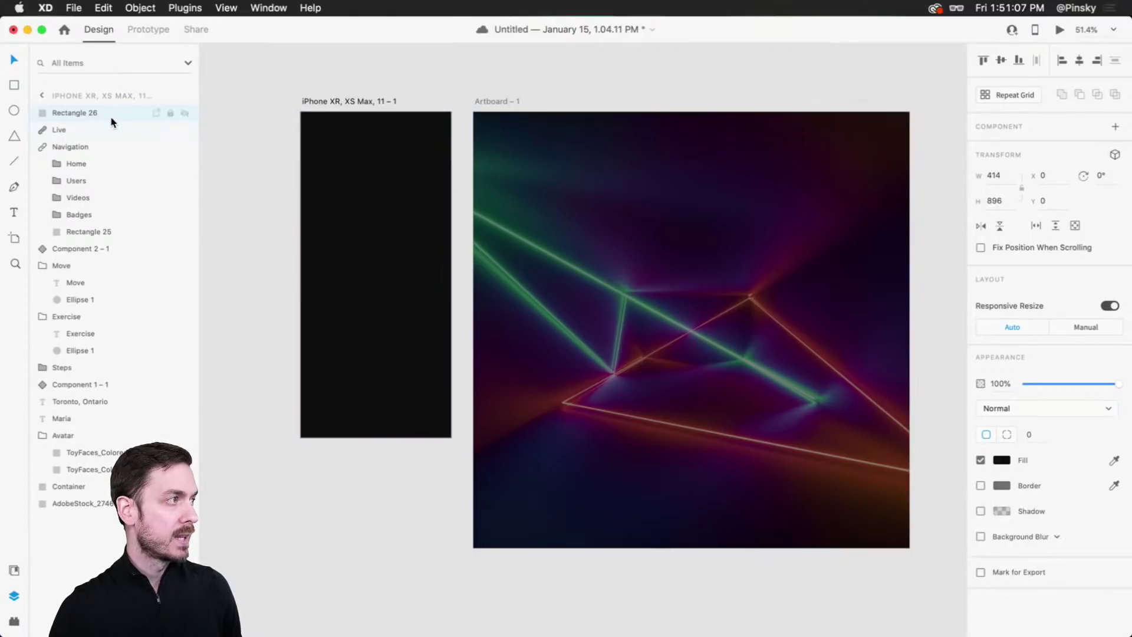
# Step: Move the near-black rectangle to the bottom of the phone artboard's layer stack, beneath the header photo
pyautogui.moveTo(109, 114); pyautogui.dragTo(48, 528)
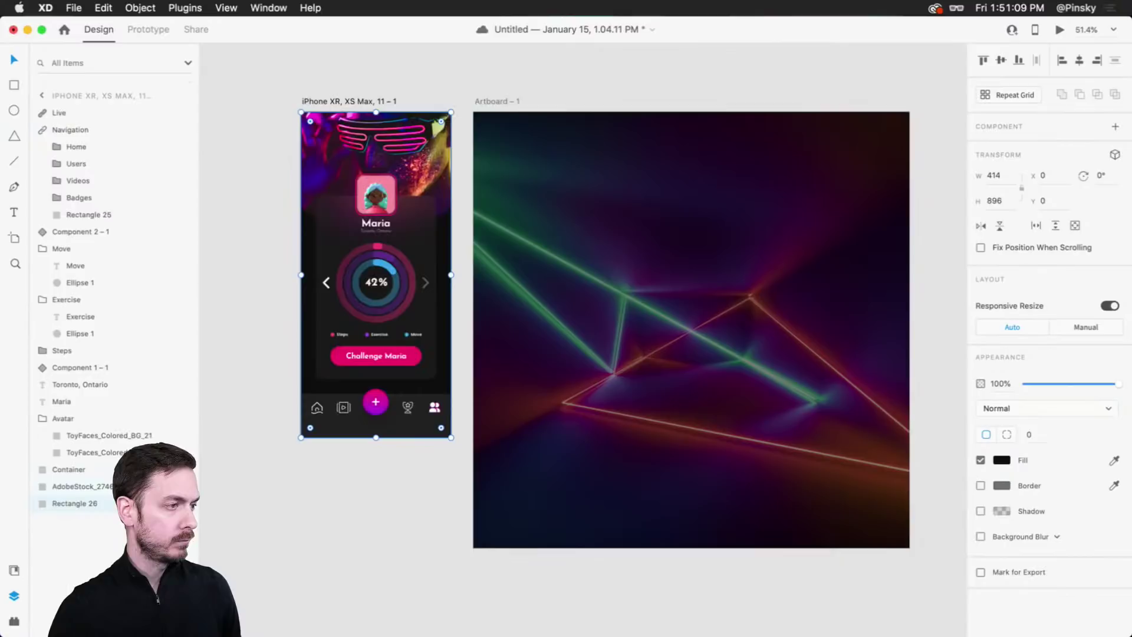
pyautogui.click(229, 221)
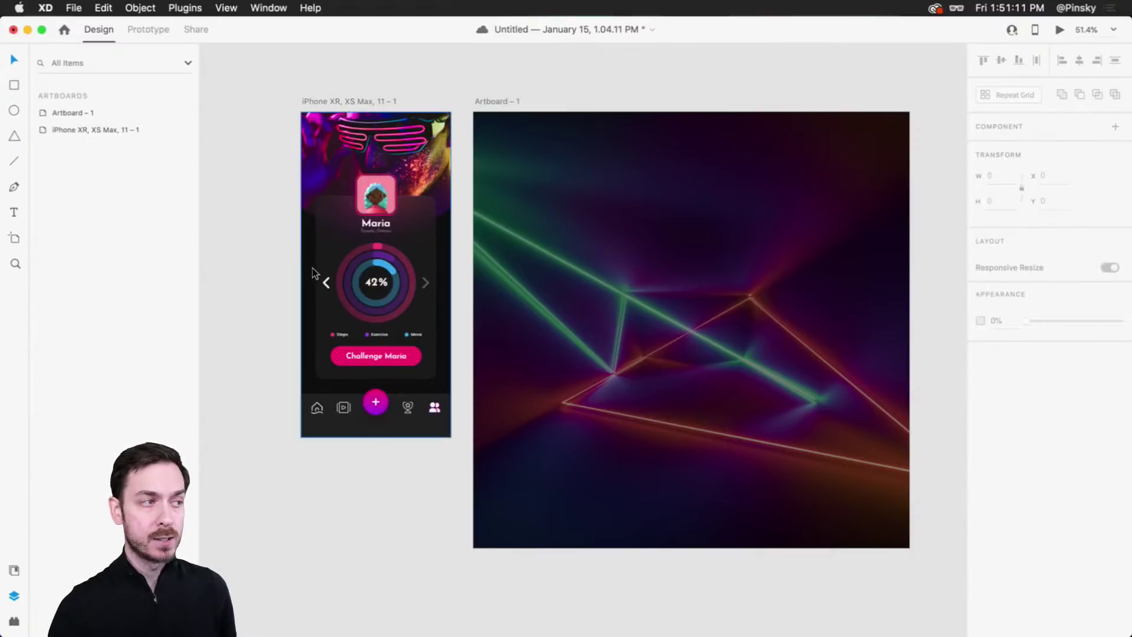
pyautogui.click(314, 274)
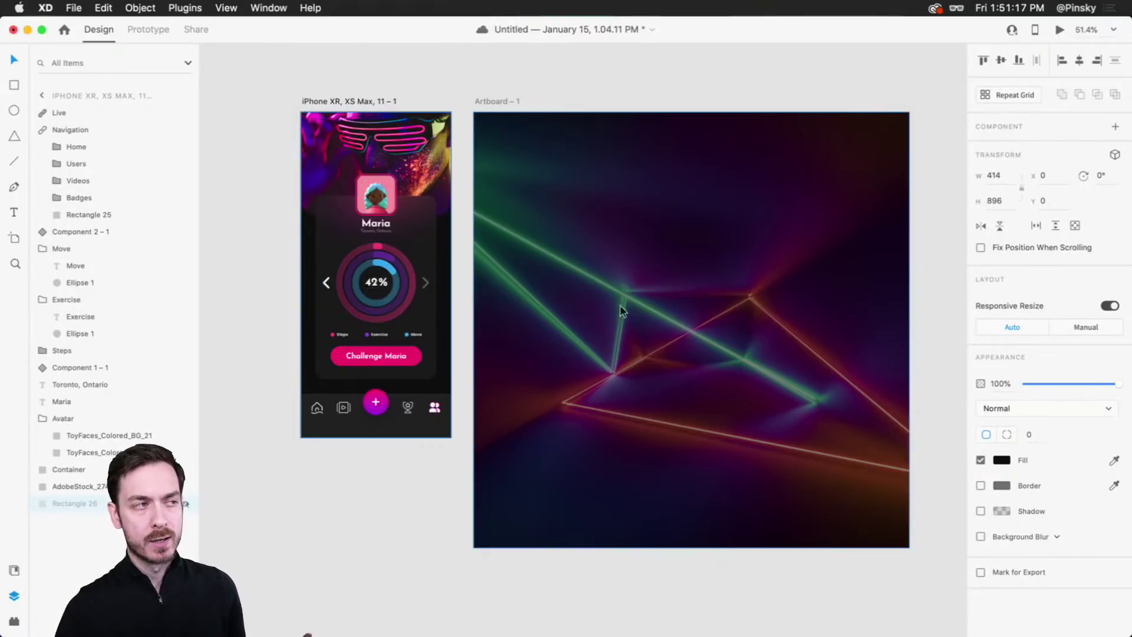
pyautogui.click(284, 124)
pyautogui.click(284, 124)
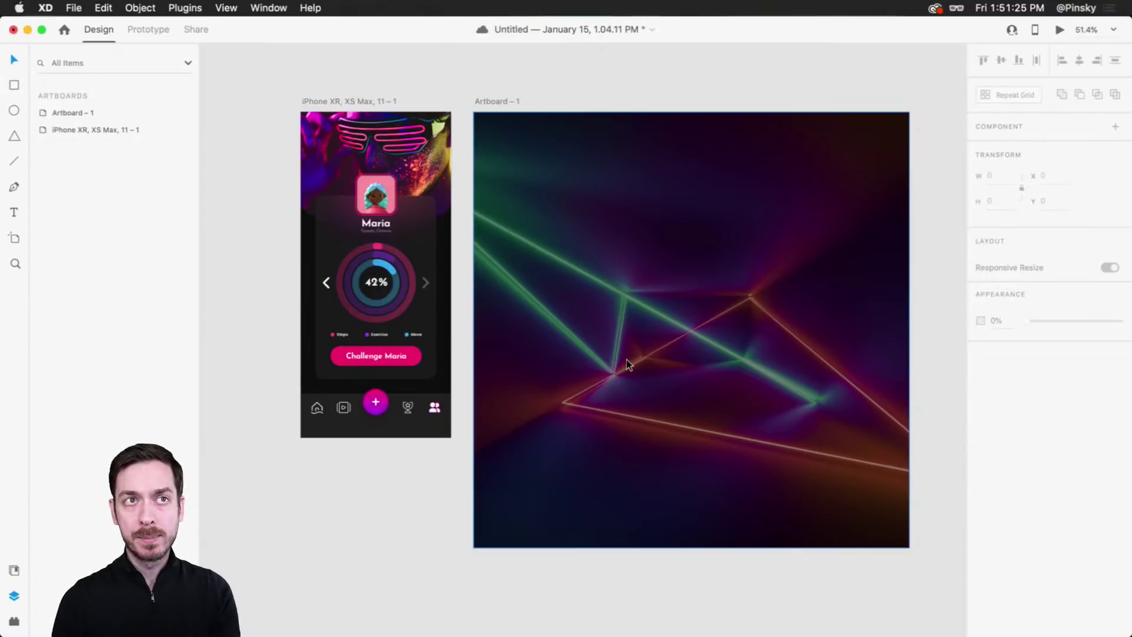
# Step: Turn all of the phone artboard's contents into one component and place an instance centred on the square artboard at X 393, Y 152
pyautogui.moveTo(258, 127); pyautogui.dragTo(457, 434)
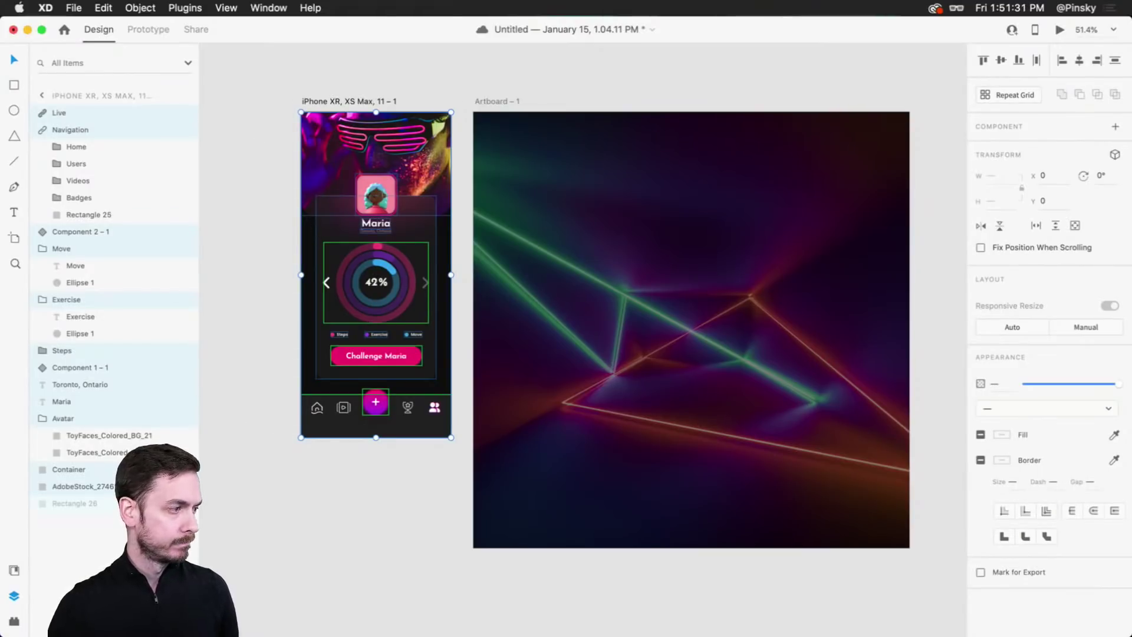
pyautogui.click(257, 384)
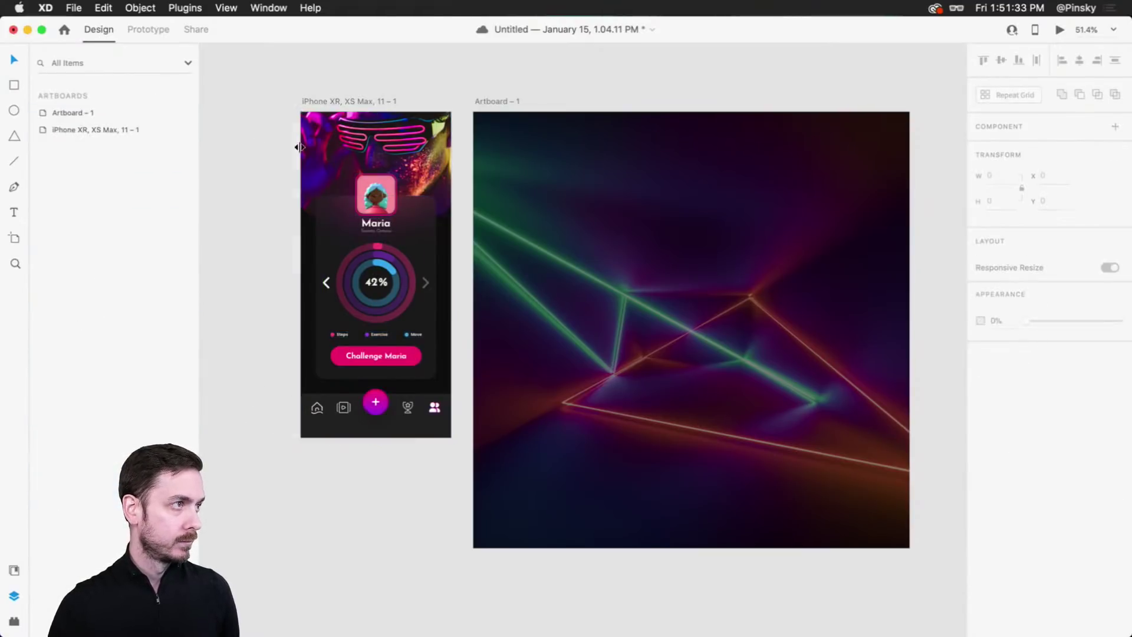
pyautogui.moveTo(280, 118); pyautogui.dragTo(452, 433)
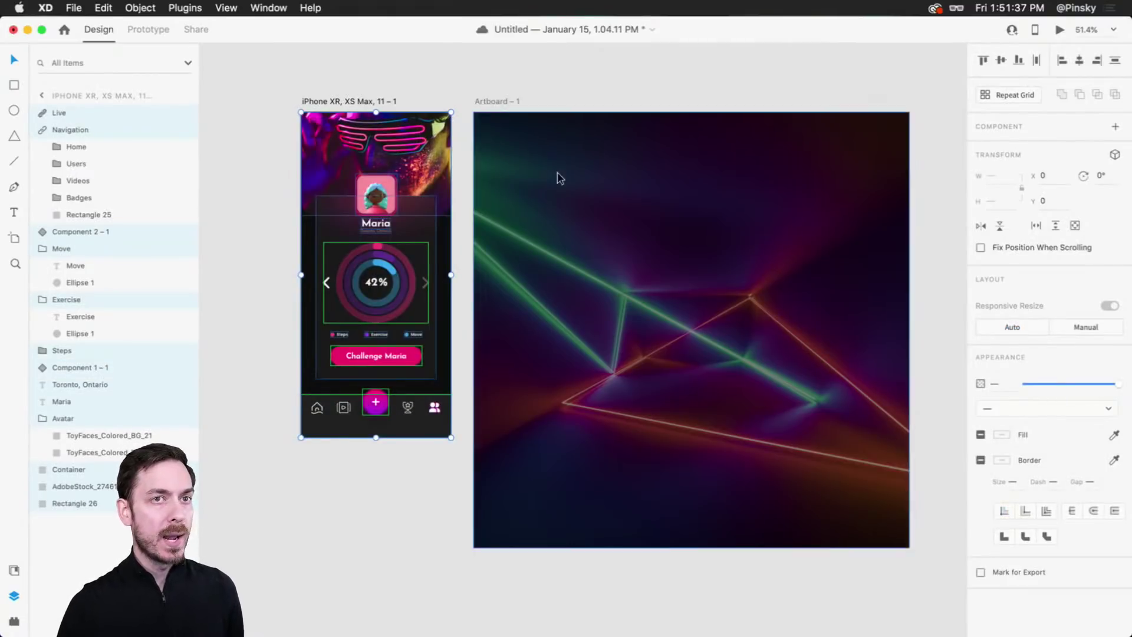
pyautogui.click(1116, 126)
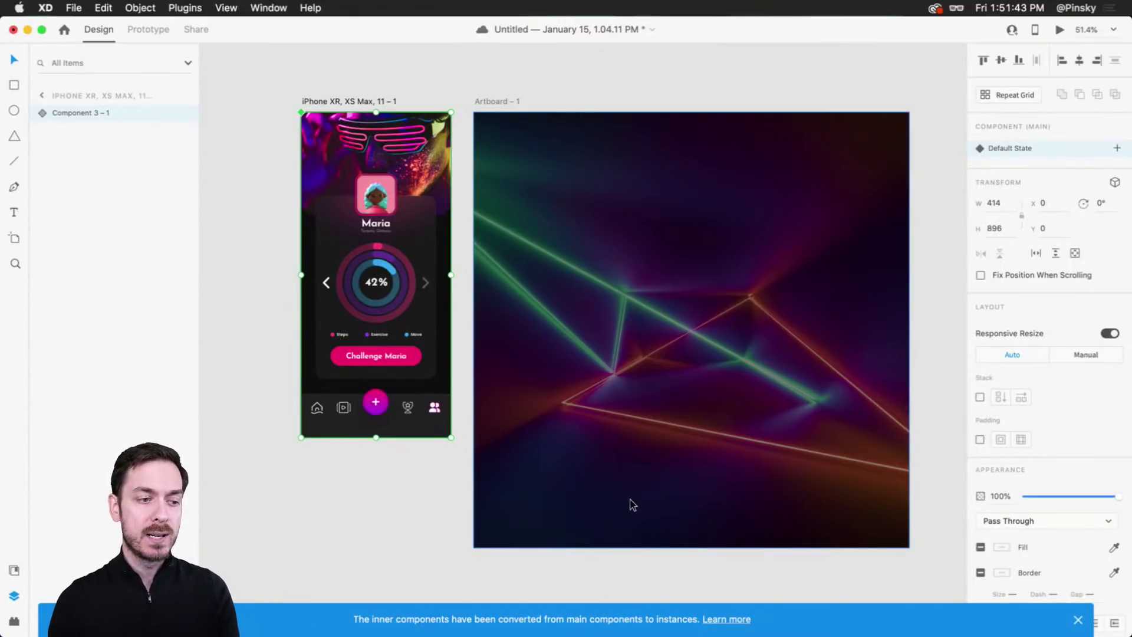
pyautogui.click(1078, 620)
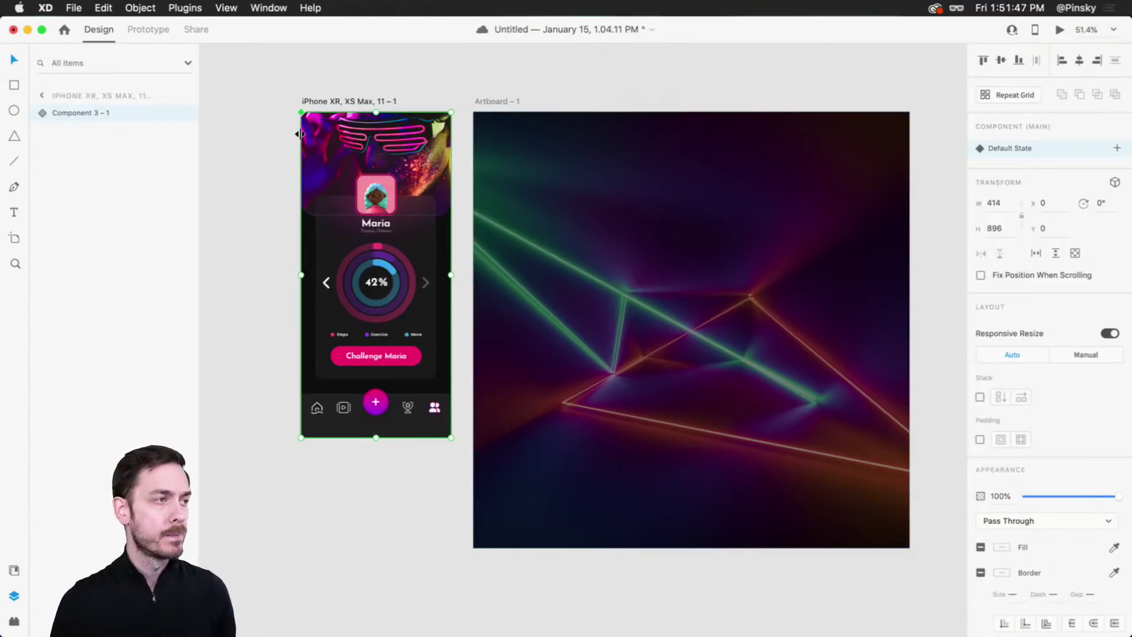
pyautogui.moveTo(375, 187); pyautogui.dragTo(689, 282)
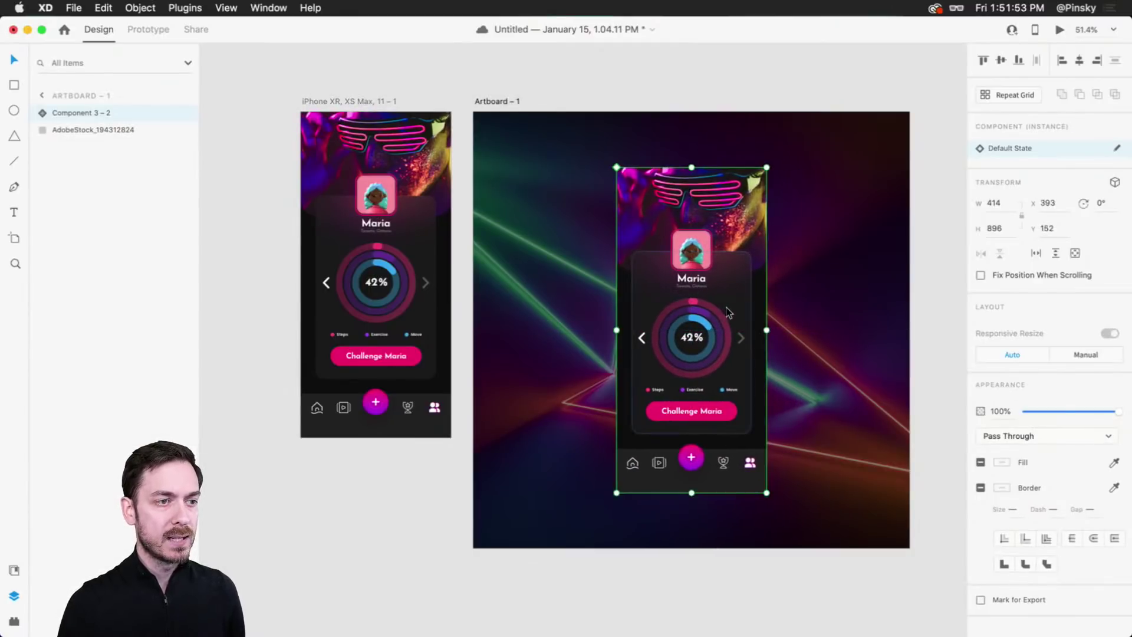
# Step: Try moving the avatar image inside the main component toward the phone screen's left edge
pyautogui.doubleClick(385, 192)
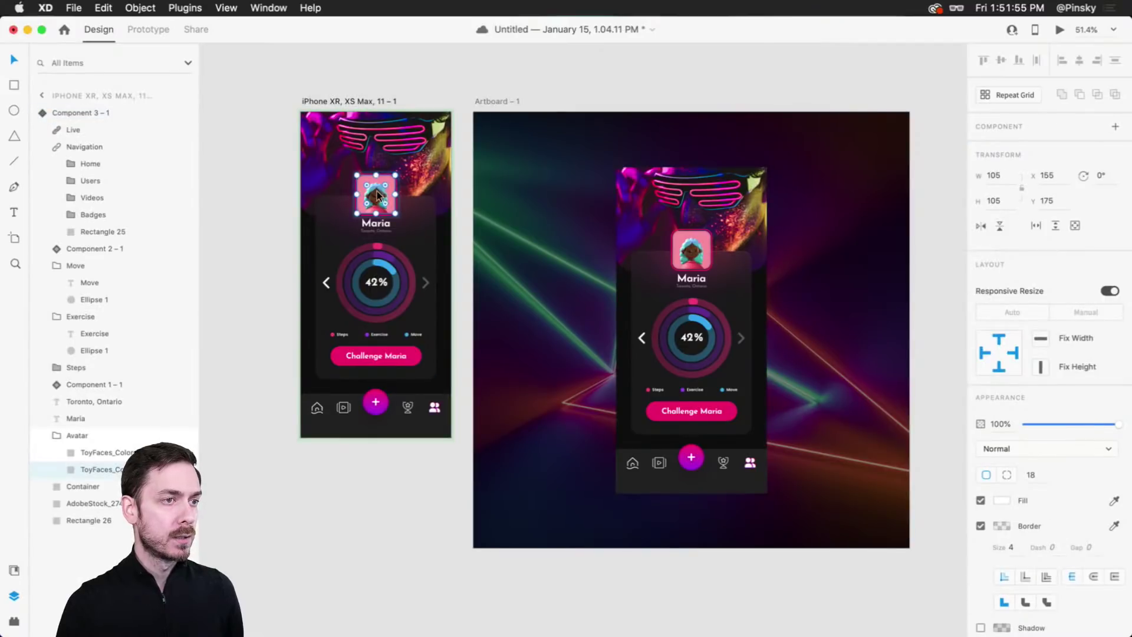
pyautogui.moveTo(384, 192); pyautogui.dragTo(306, 196)
pyautogui.press('super+z')
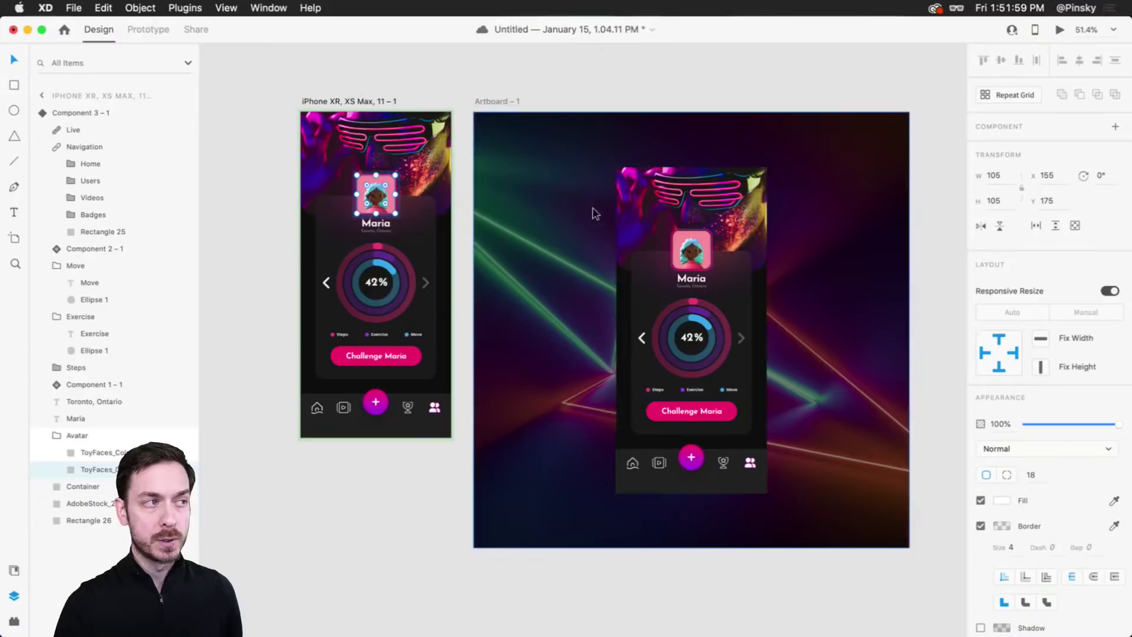
pyautogui.click(446, 60)
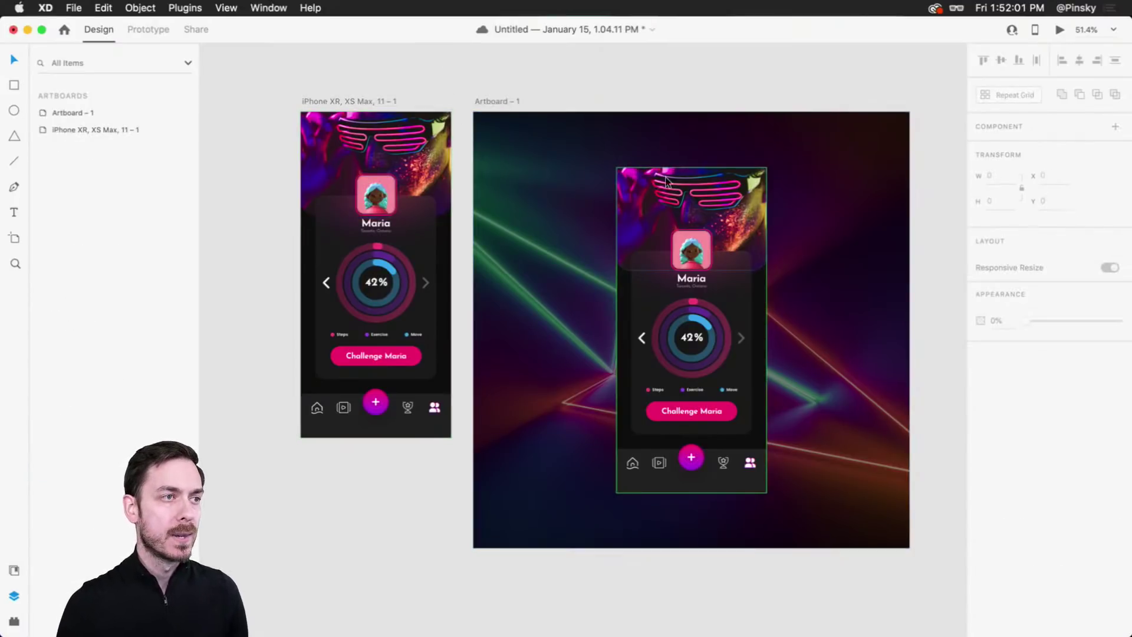
# Step: Try shifting the header photo within the phone component instance on the square artboard, and restore it
pyautogui.scroll(5, 585, 161)
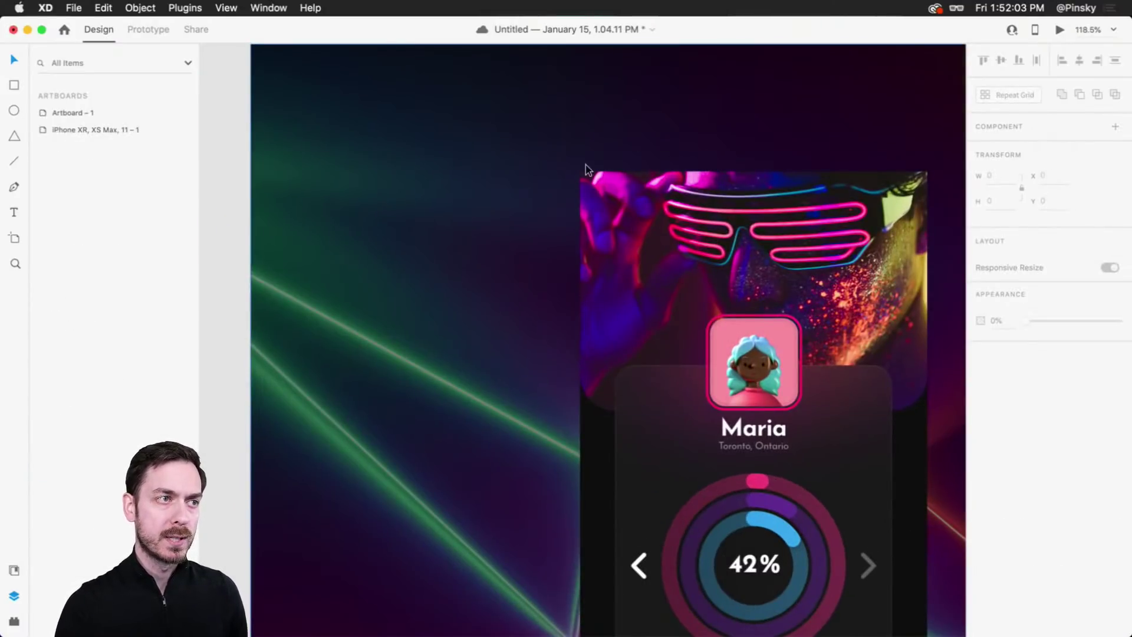
pyautogui.doubleClick(590, 183)
pyautogui.moveTo(589, 178); pyautogui.dragTo(599, 190)
pyautogui.press('super+z')
pyautogui.scroll(-5, 562, 145)
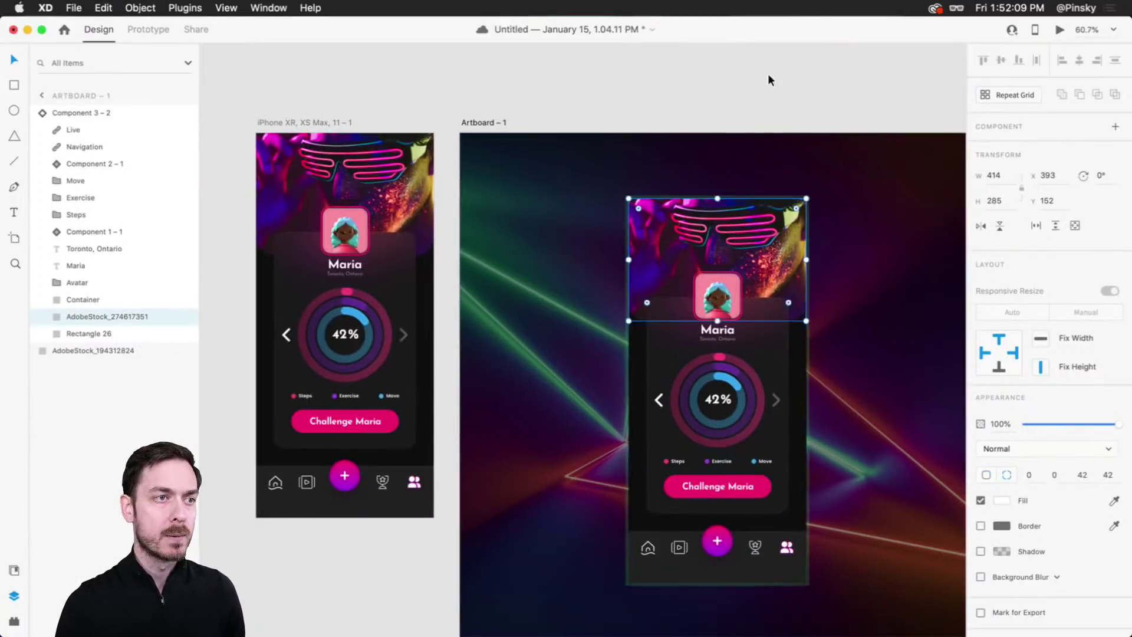
pyautogui.click(769, 80)
# Step: Draw a borderless 414 × 896 rectangle with a corner radius of 26 exactly over the phone instance on the square artboard
pyautogui.scroll(-3, 755, 118)
pyautogui.hscroll(2, 754, 118)
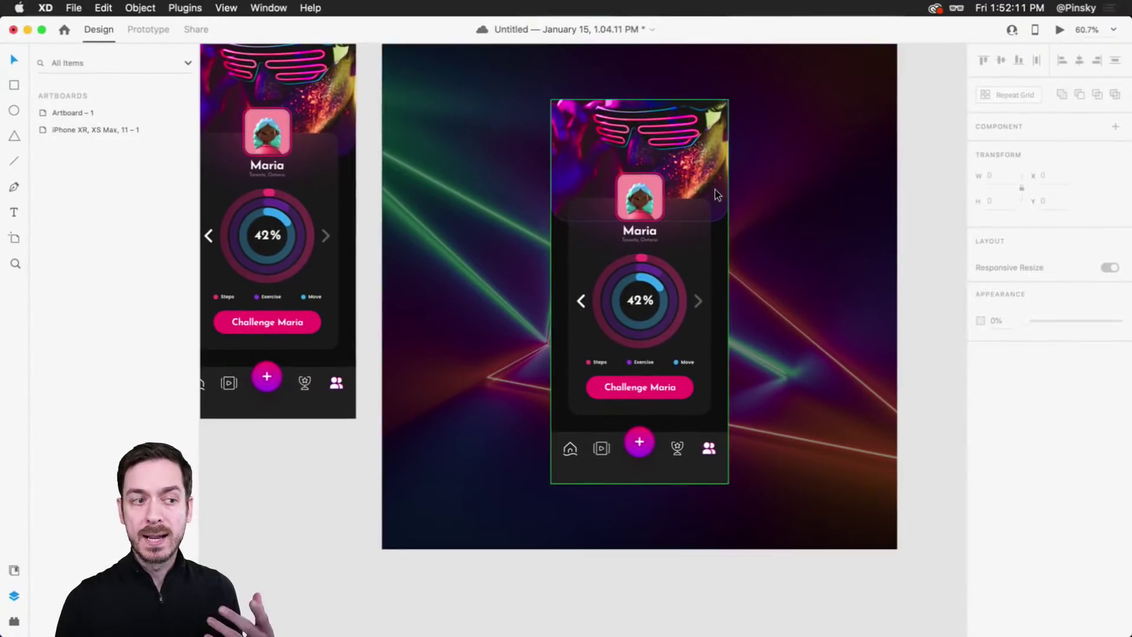
pyautogui.scroll(1, 696, 144)
pyautogui.press('r')
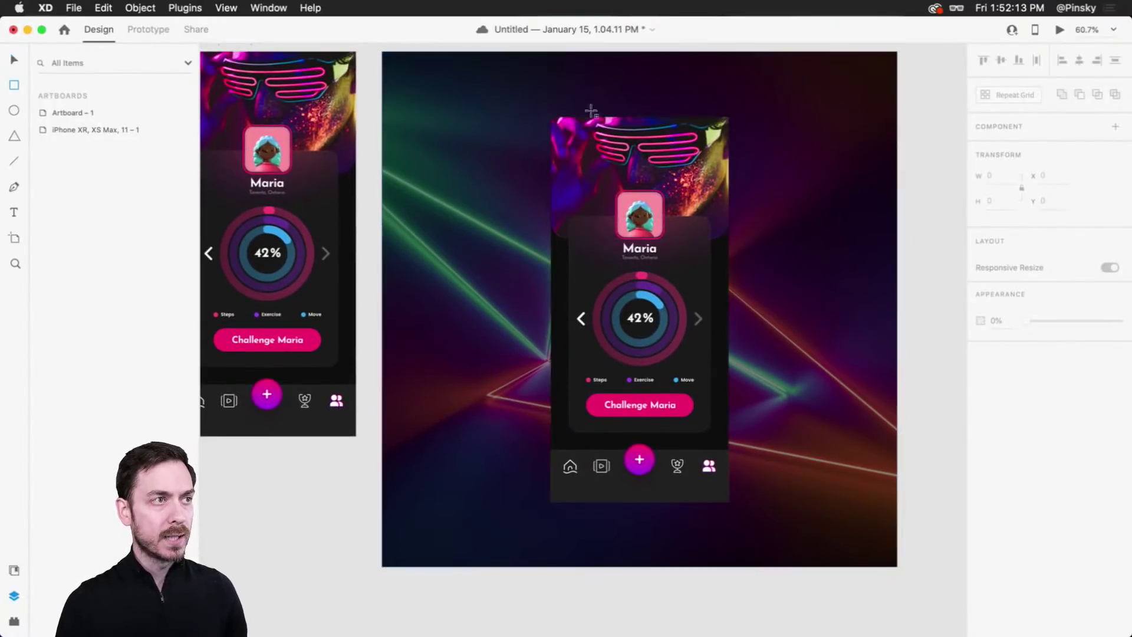
pyautogui.moveTo(551, 117); pyautogui.dragTo(730, 502)
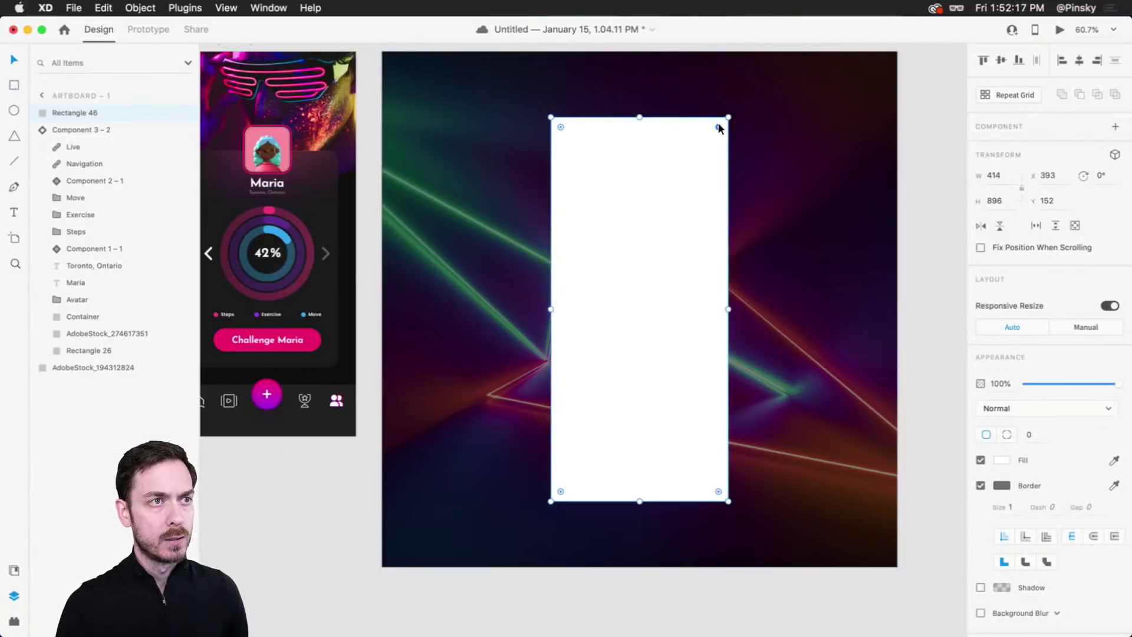
pyautogui.moveTo(719, 128); pyautogui.dragTo(718, 126)
pyautogui.click(981, 487)
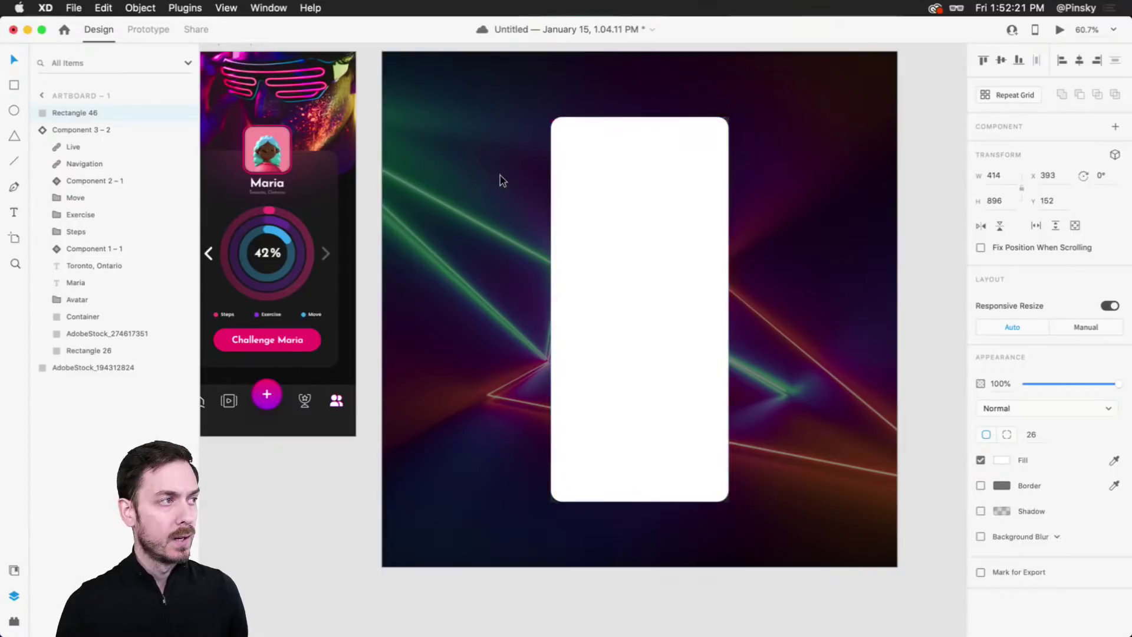
# Step: Mask the phone component instance with the rounded rectangle
pyautogui.keyDown('shift'); pyautogui.click(82, 130); pyautogui.keyUp('shift')
pyautogui.click(140, 8)
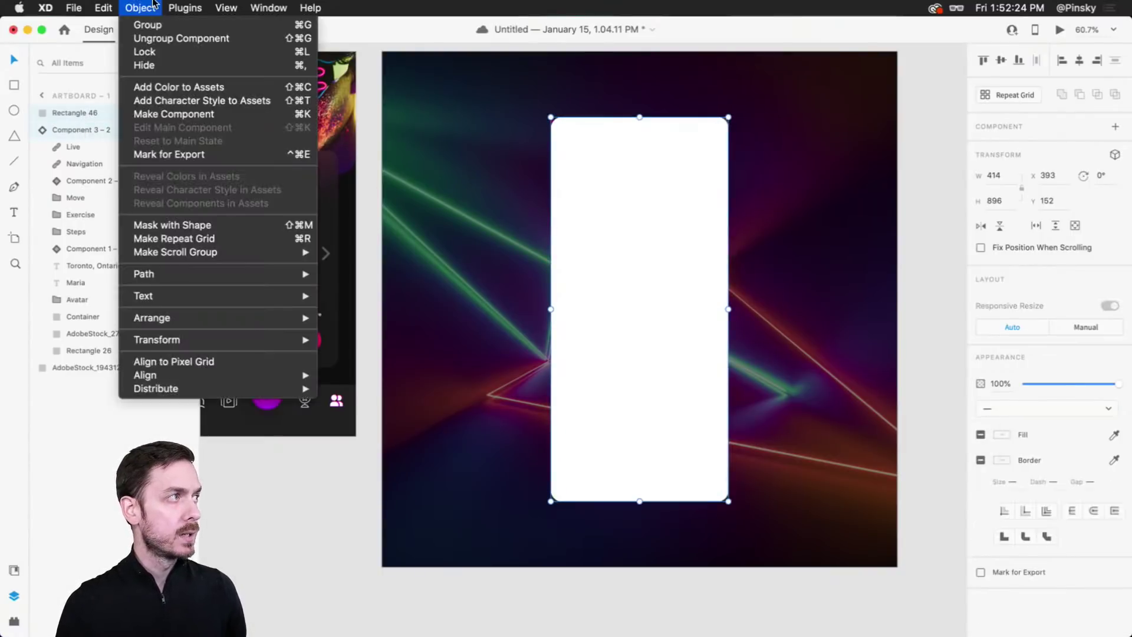
pyautogui.click(172, 225)
pyautogui.click(932, 163)
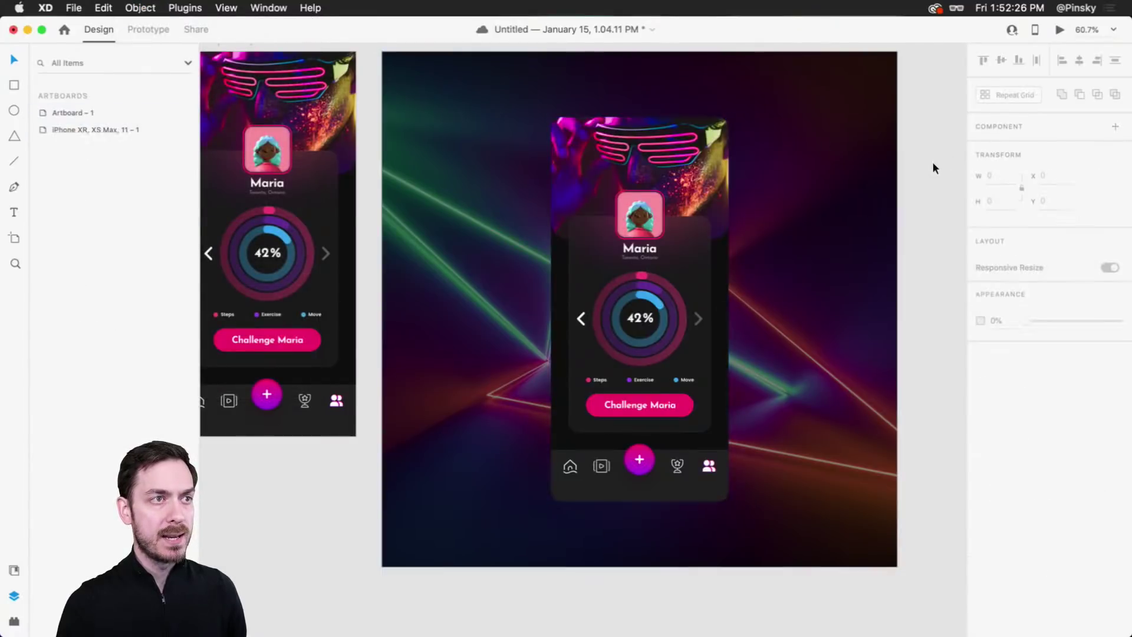
# Step: Try moving the masked phone group on the square artboard, and undo the move
pyautogui.click(575, 164)
pyautogui.scroll(-3, 575, 165)
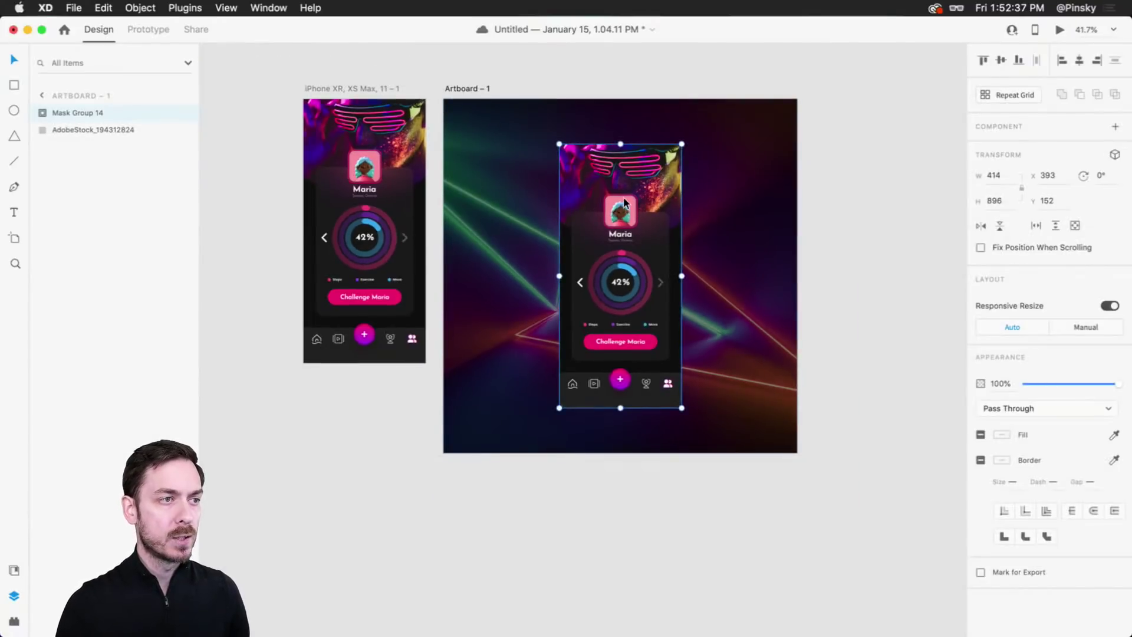
pyautogui.moveTo(615, 186); pyautogui.dragTo(606, 162)
pyautogui.press('super+z')
# Step: Raise the opacity of the square artboard's neon background image to full
pyautogui.moveTo(650, 255); pyautogui.dragTo(650, 255)
pyautogui.click(593, 220)
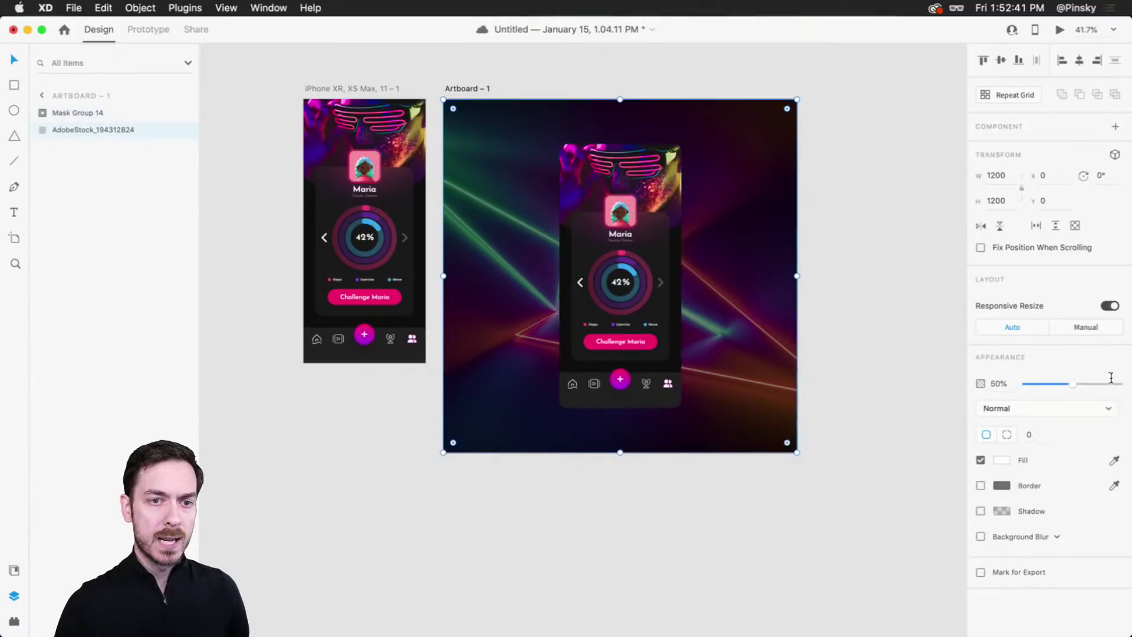
pyautogui.moveTo(1111, 383); pyautogui.dragTo(1124, 384)
# Step: Duplicate the square artboard and switch the copy's nested progress-ring component to its Yesterday state
pyautogui.click(459, 89)
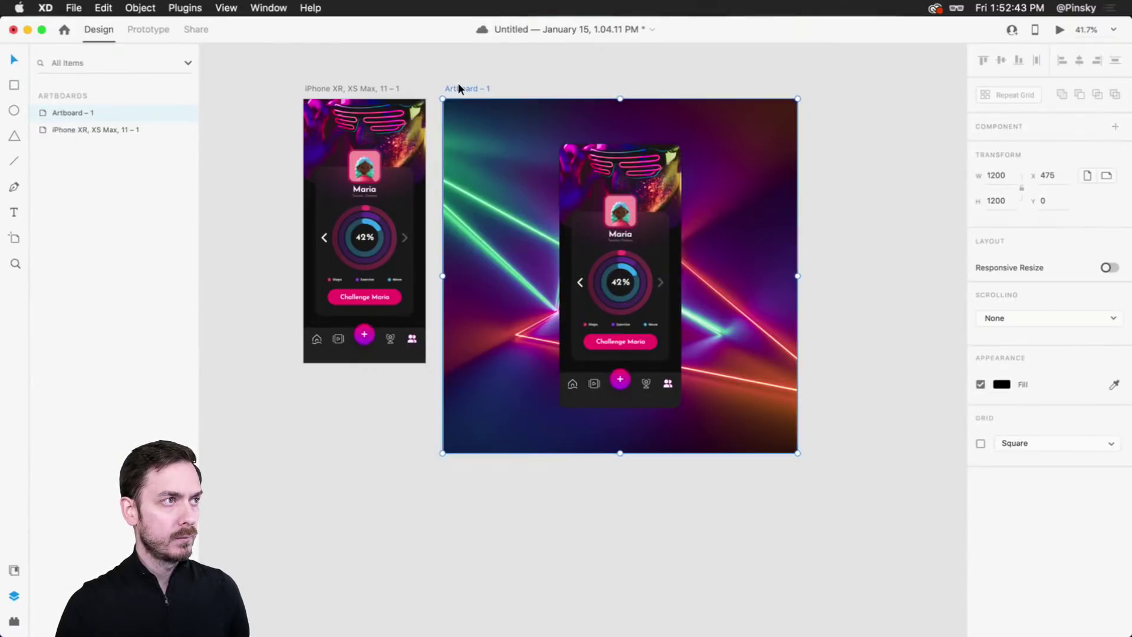
pyautogui.press('super+d')
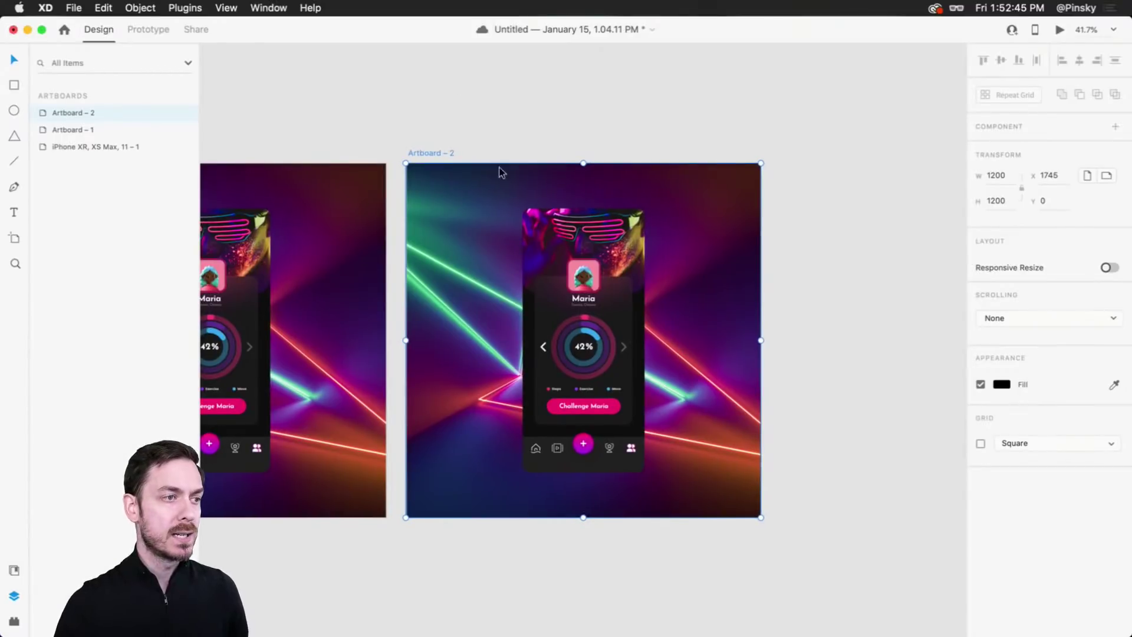
pyautogui.click(583, 278)
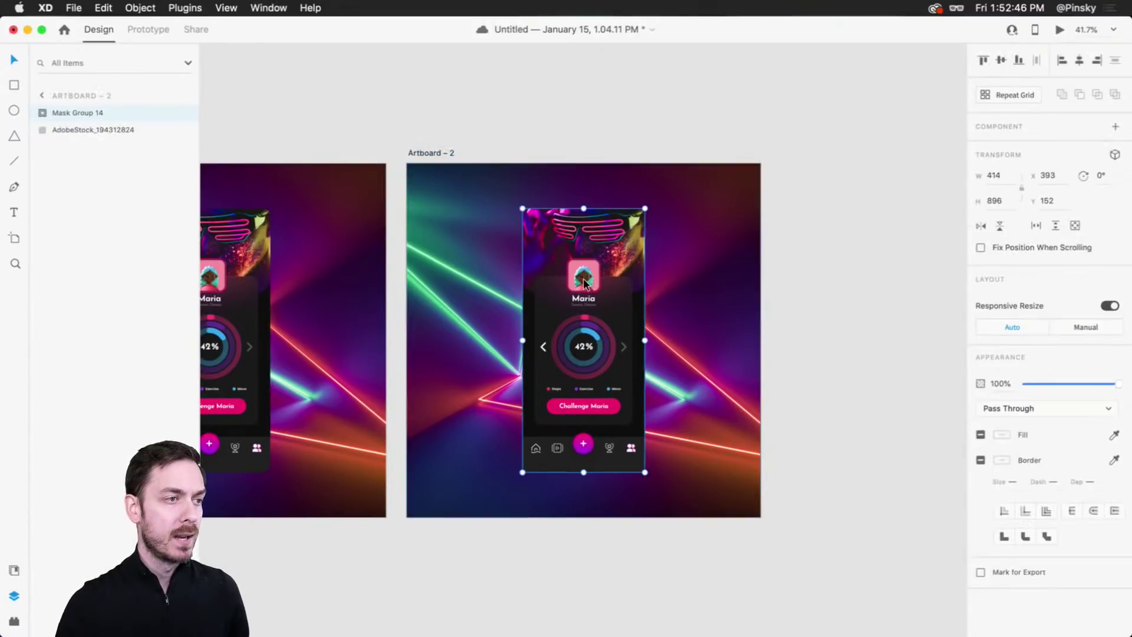
pyautogui.doubleClick(596, 337)
pyautogui.doubleClick(596, 336)
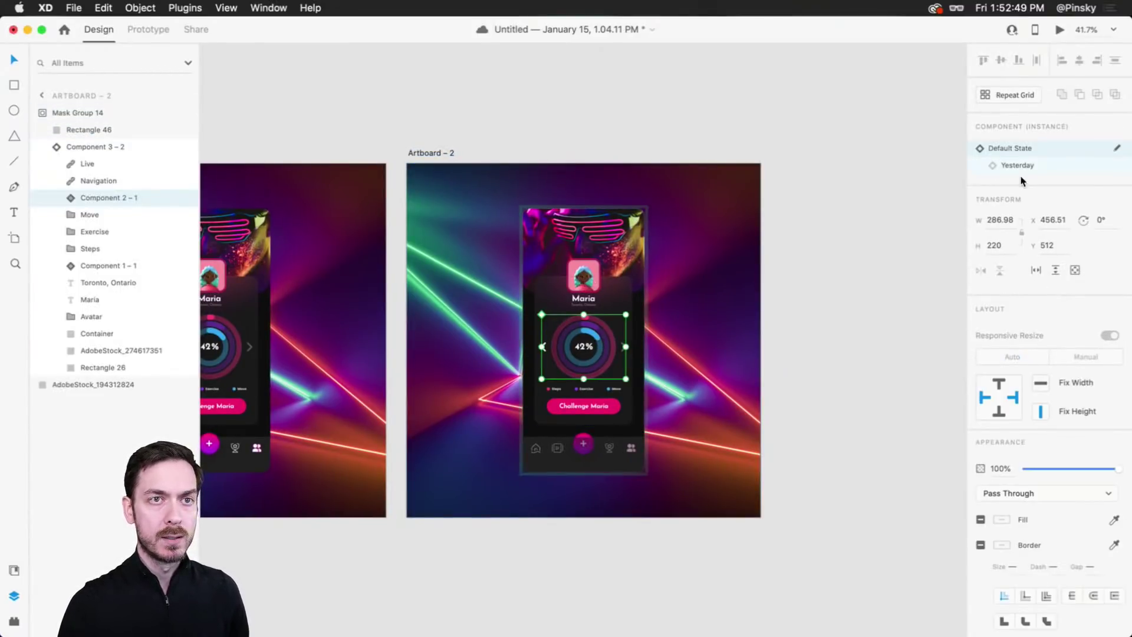
pyautogui.click(1052, 159)
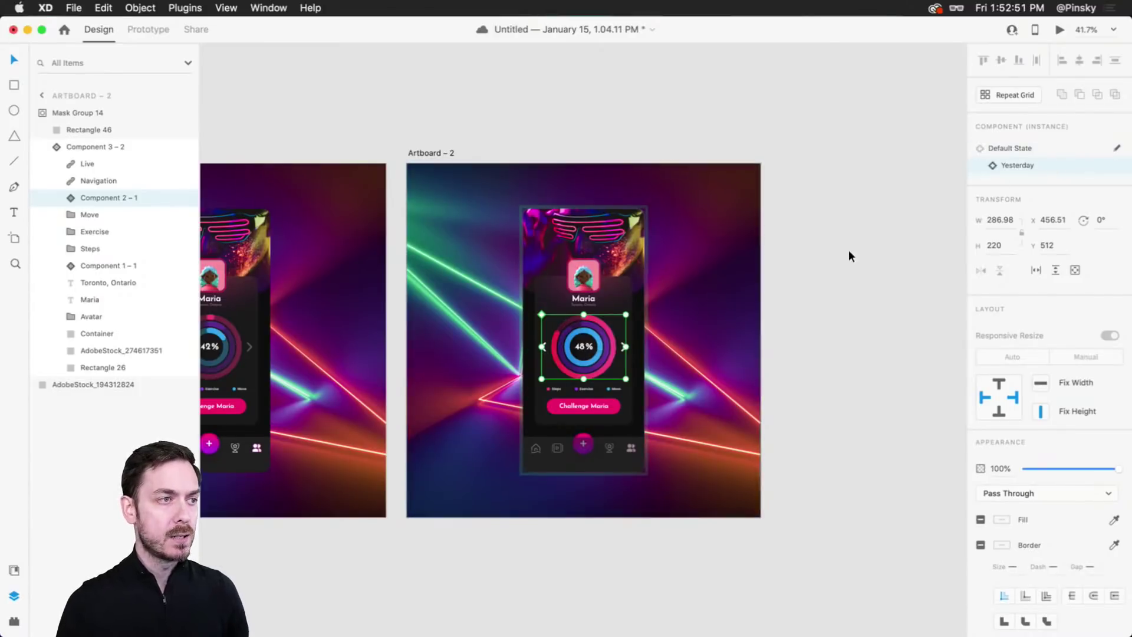
pyautogui.click(857, 200)
# Step: Try moving the masked phone group up and to the left on Artboard – 2, and undo the move
pyautogui.click(619, 337)
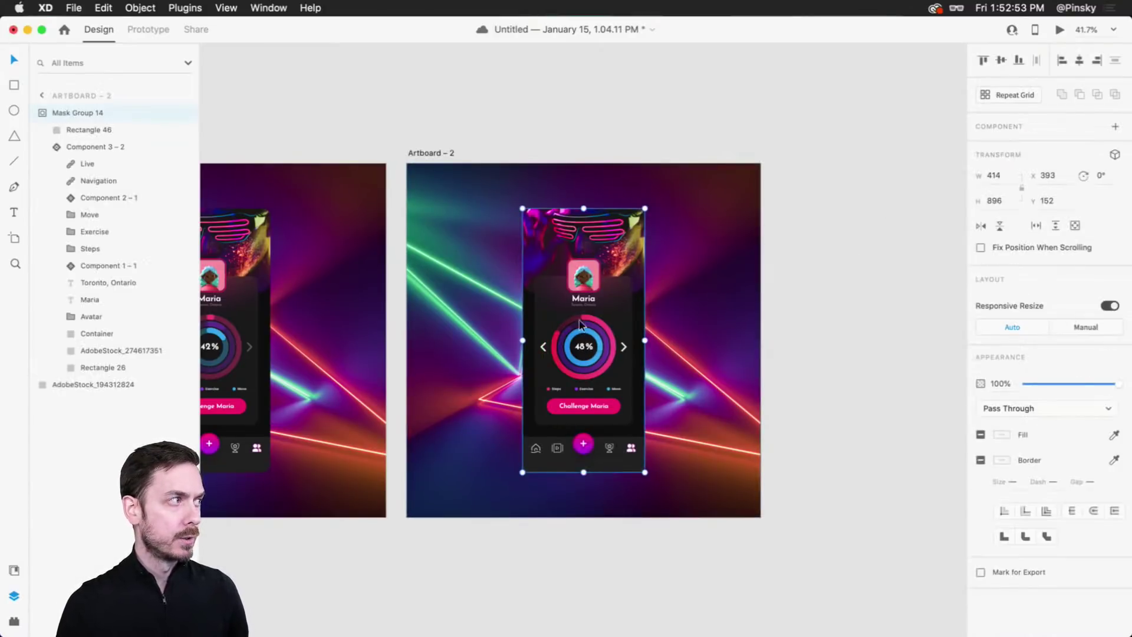
pyautogui.moveTo(617, 338)
pyautogui.mouseDown()
pyautogui.moveTo(617, 394)
pyautogui.moveTo(597, 326)
pyautogui.mouseUp()
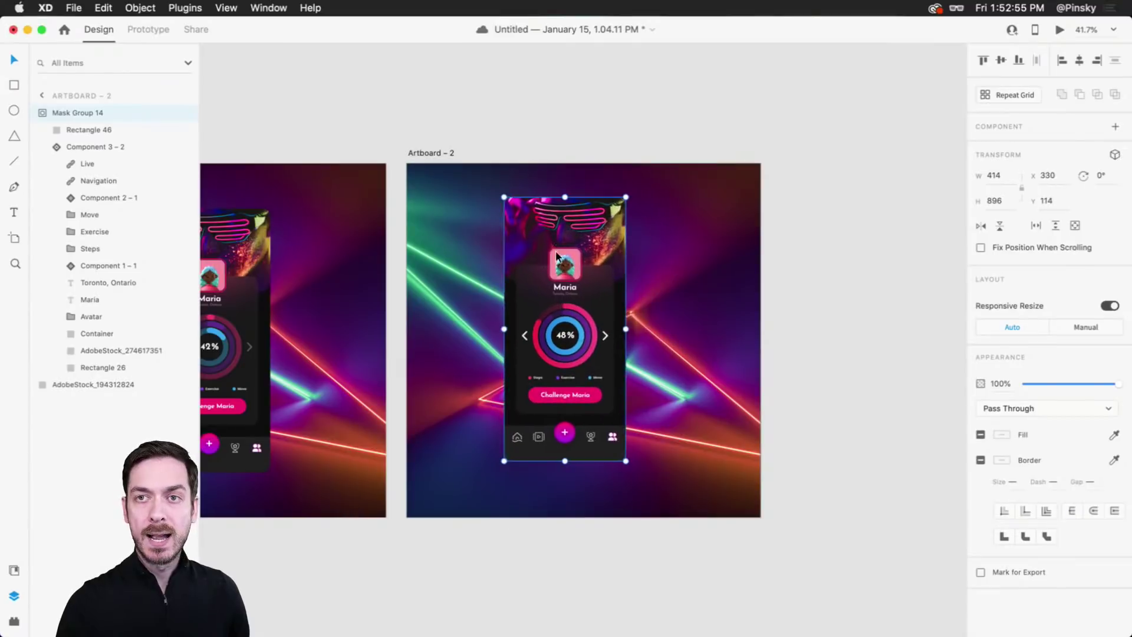
pyautogui.press('super+z')
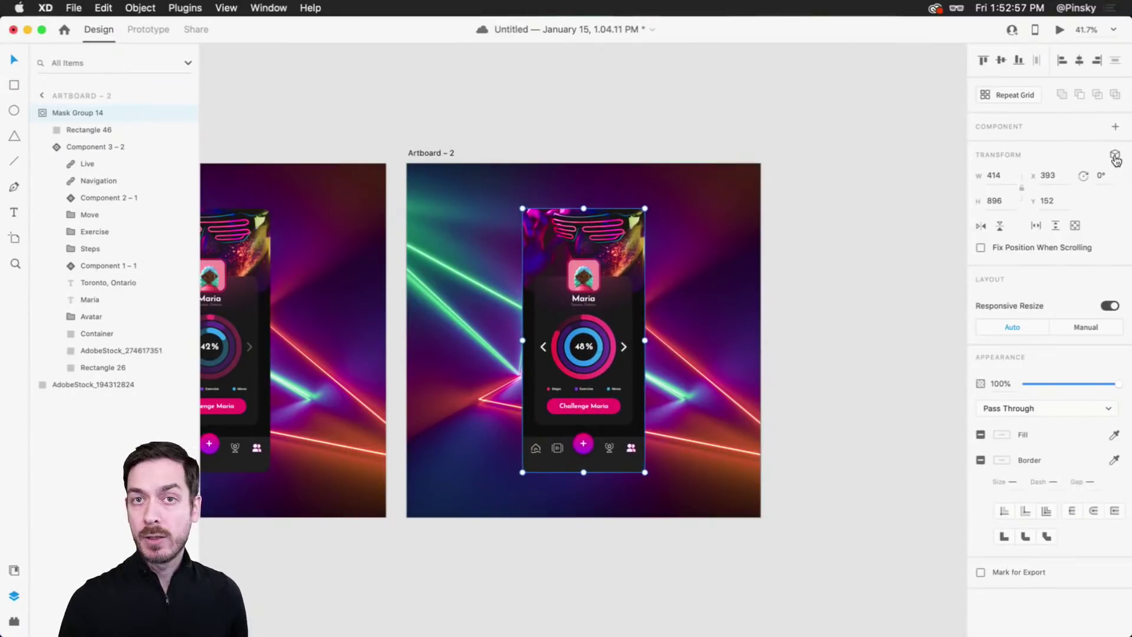
# Step: Enable 3D transforms on Artboard – 2's phone group, bring it forward to about Z 264, rotate it -19° in plane and adjust its position
pyautogui.click(1115, 157)
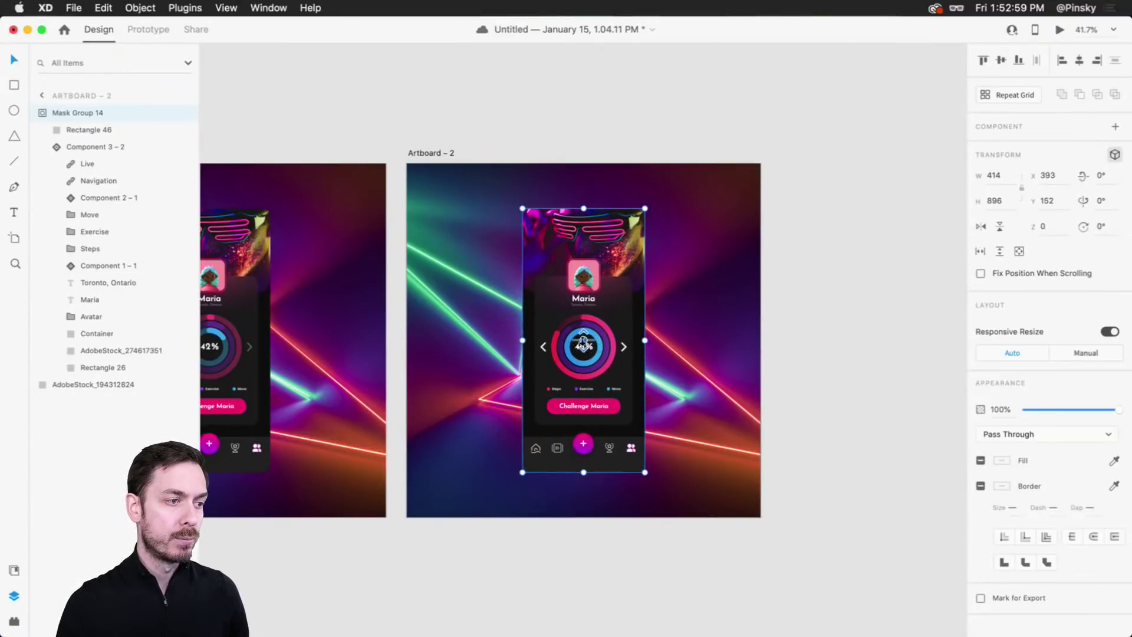
pyautogui.moveTo(581, 340); pyautogui.dragTo(585, 549)
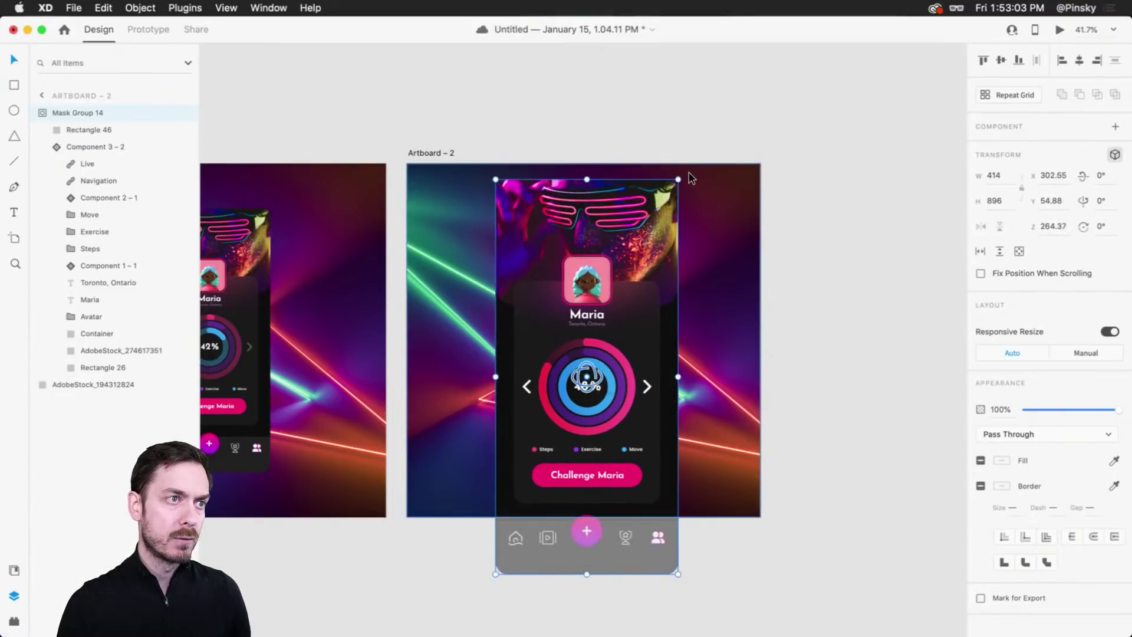
pyautogui.moveTo(685, 171); pyautogui.dragTo(614, 146)
pyautogui.moveTo(577, 313); pyautogui.dragTo(569, 298)
pyautogui.click(737, 313)
pyautogui.click(416, 131)
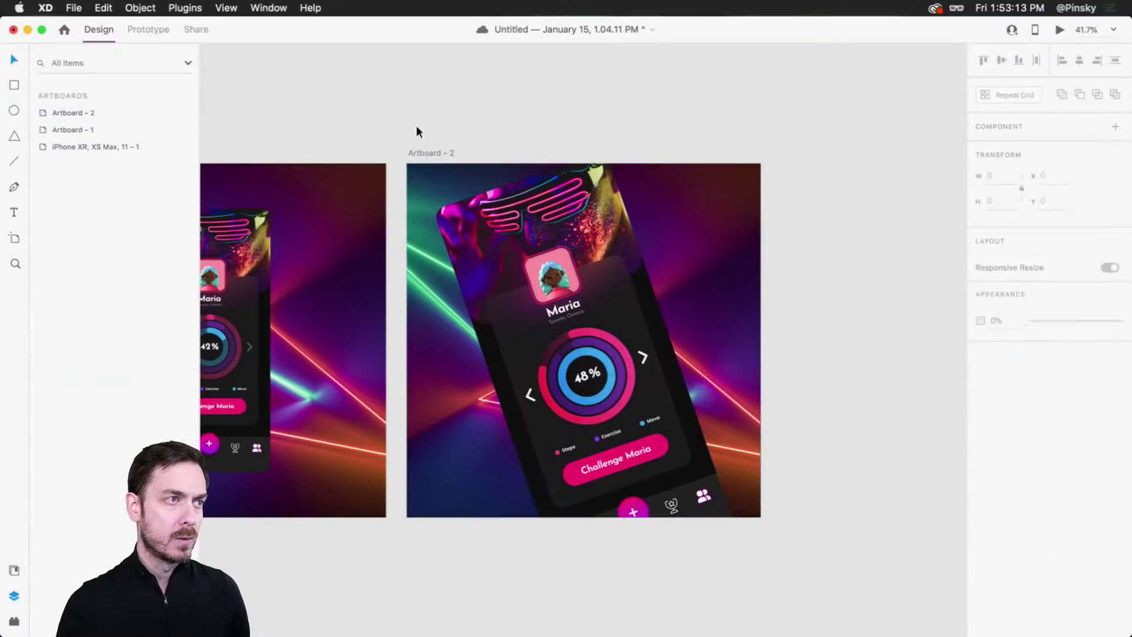
# Step: Link Artboard – 1 to Artboard – 2 with a prototype interaction
pyautogui.moveTo(416, 131); pyautogui.dragTo(664, 127)
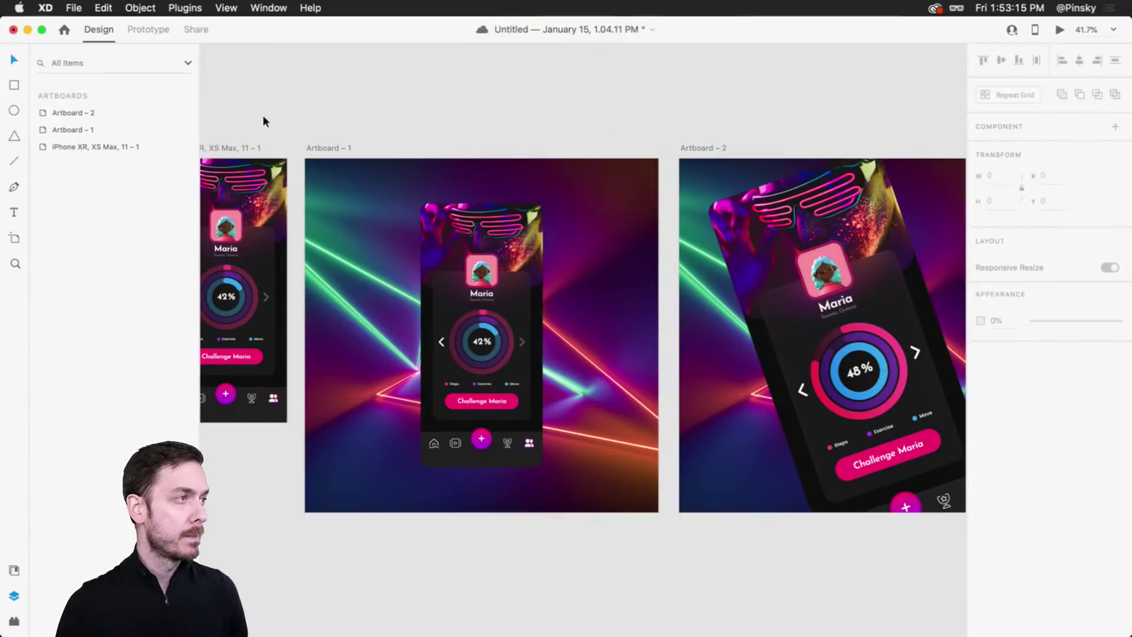
pyautogui.click(164, 34)
pyautogui.click(328, 148)
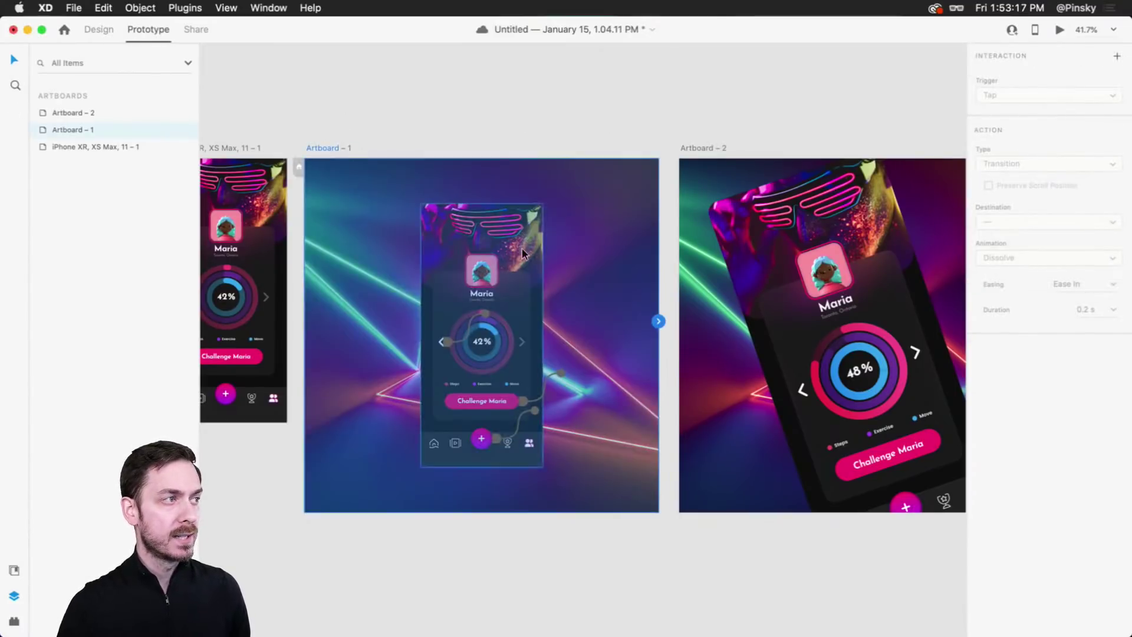
pyautogui.moveTo(652, 322); pyautogui.dragTo(761, 256)
# Step: Change the interaction's trigger to Time with a delay of 0.6 s
pyautogui.click(1015, 96)
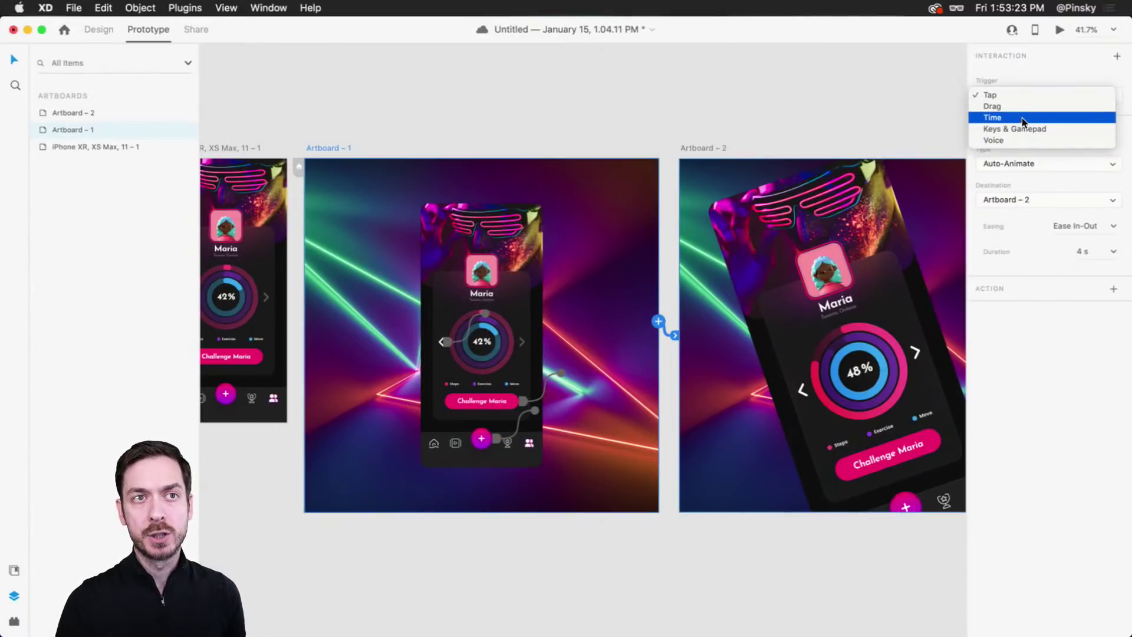
pyautogui.click(1021, 117)
pyautogui.click(1113, 123)
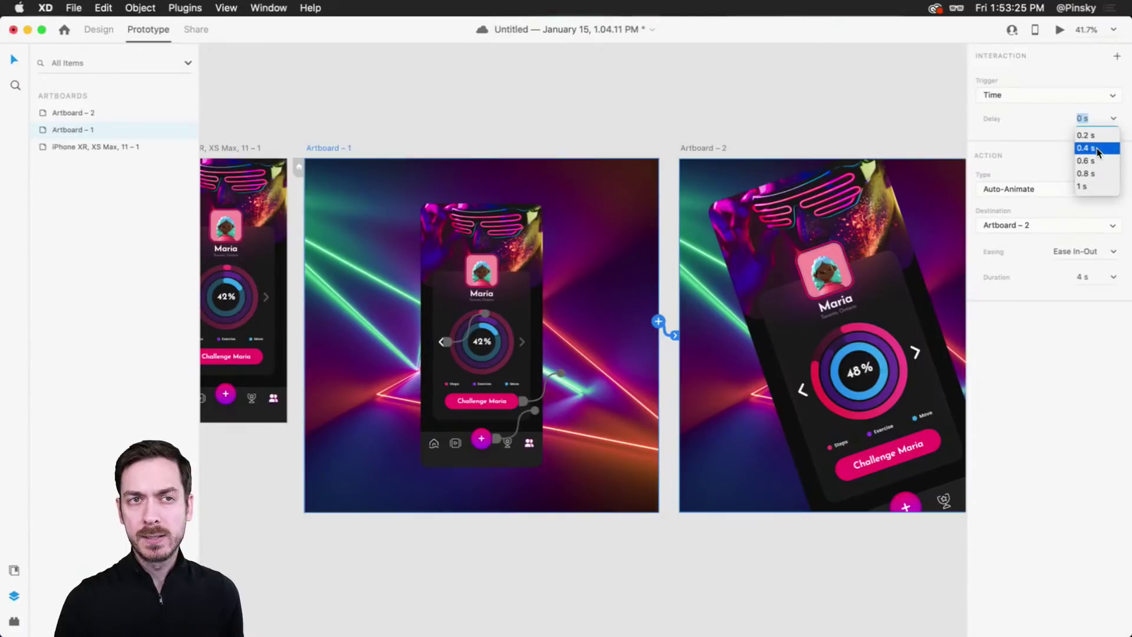
pyautogui.click(1096, 159)
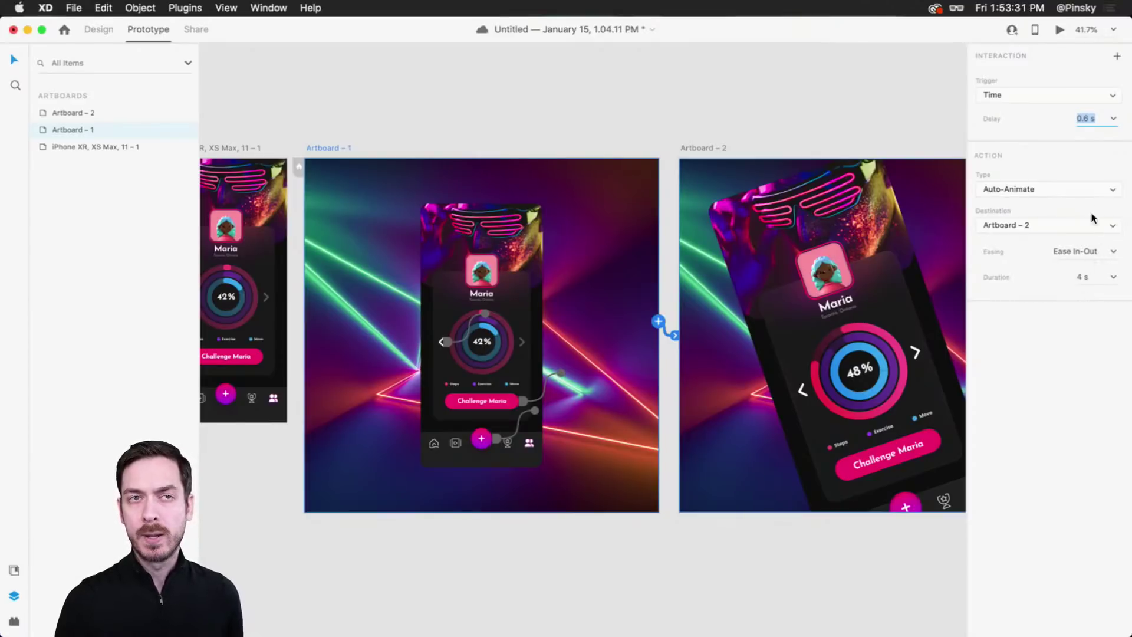
# Step: Preview the timed animation from Artboard – 1 to Artboard – 2
pyautogui.click(1057, 31)
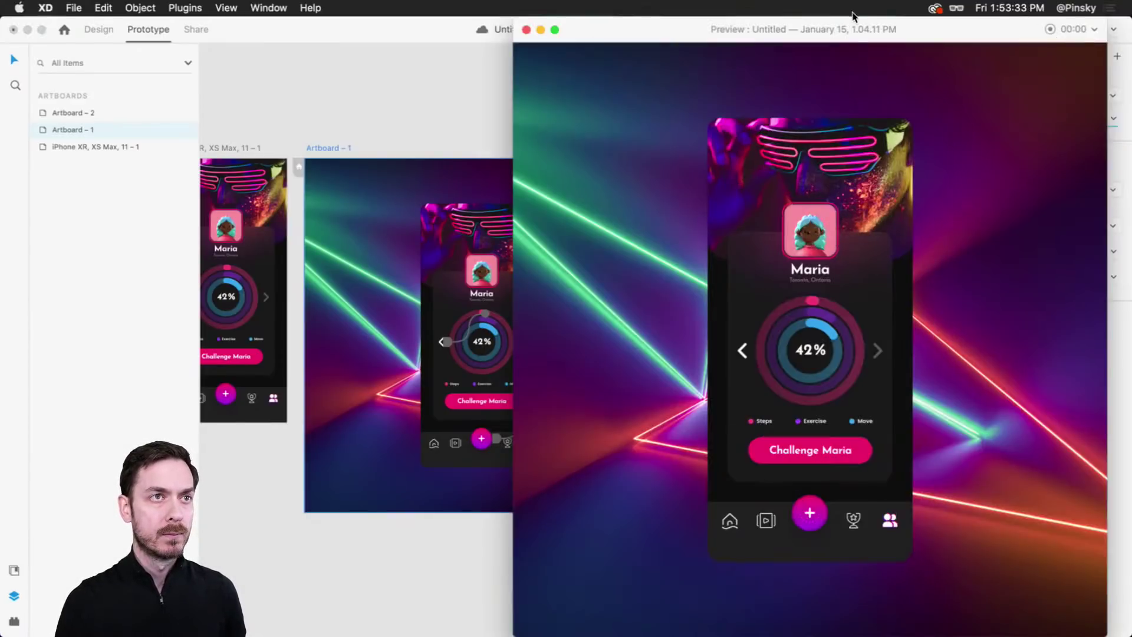
pyautogui.moveTo(854, 17); pyautogui.dragTo(728, 17)
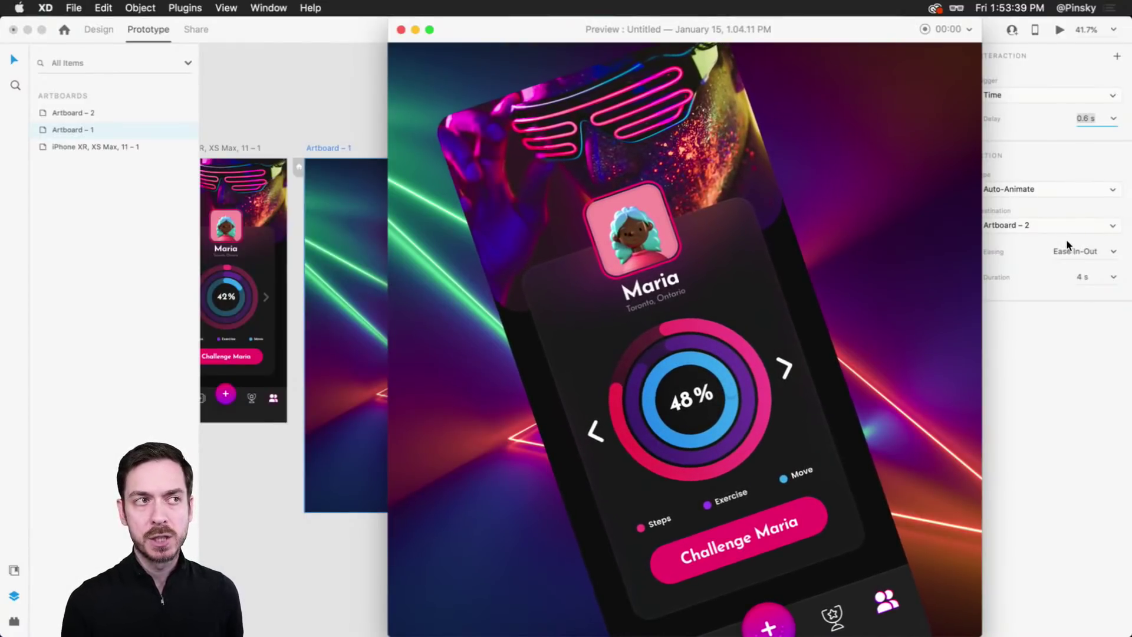
pyautogui.click(1066, 239)
pyautogui.click(825, 101)
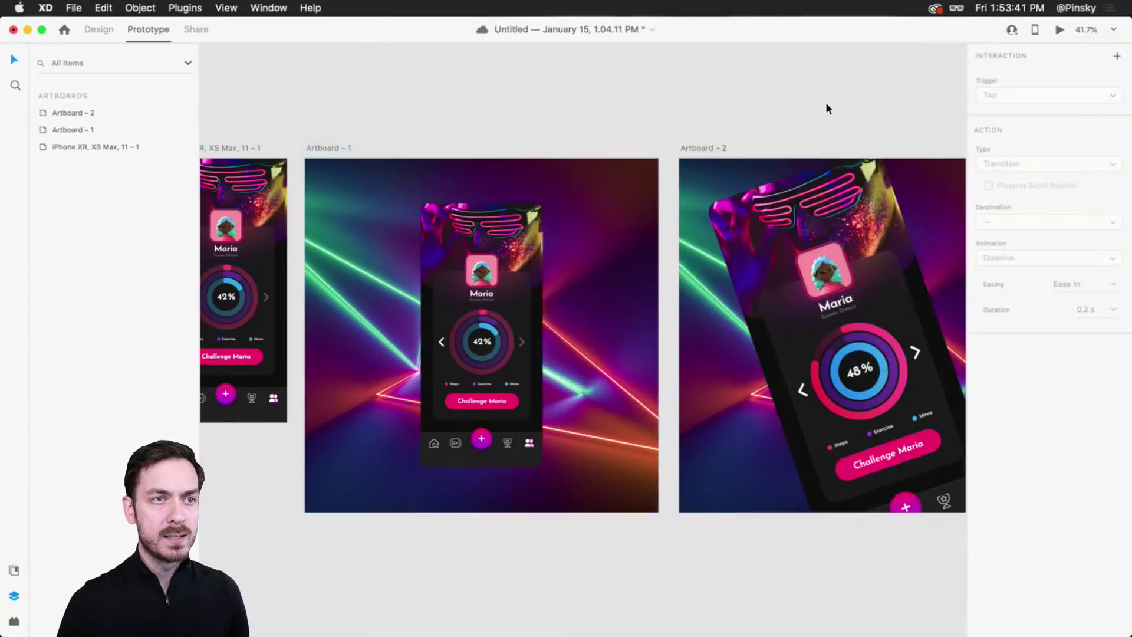
# Step: Give Artboard – 2's phone group a 12° Y-axis rotation, bring it forward to about Z 351 and move it higher
pyautogui.moveTo(826, 102); pyautogui.dragTo(697, 99)
pyautogui.click(98, 30)
pyautogui.click(745, 329)
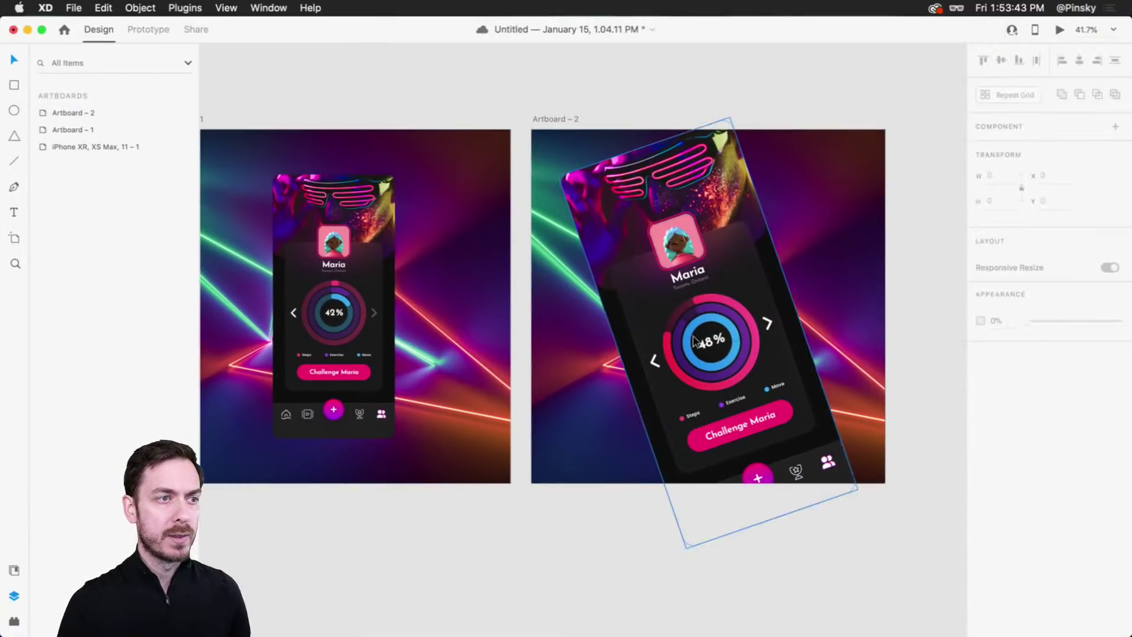
pyautogui.moveTo(709, 337)
pyautogui.mouseDown()
pyautogui.moveTo(721, 338)
pyautogui.moveTo(705, 320)
pyautogui.moveTo(710, 341)
pyautogui.mouseUp()
pyautogui.moveTo(774, 418); pyautogui.dragTo(779, 384)
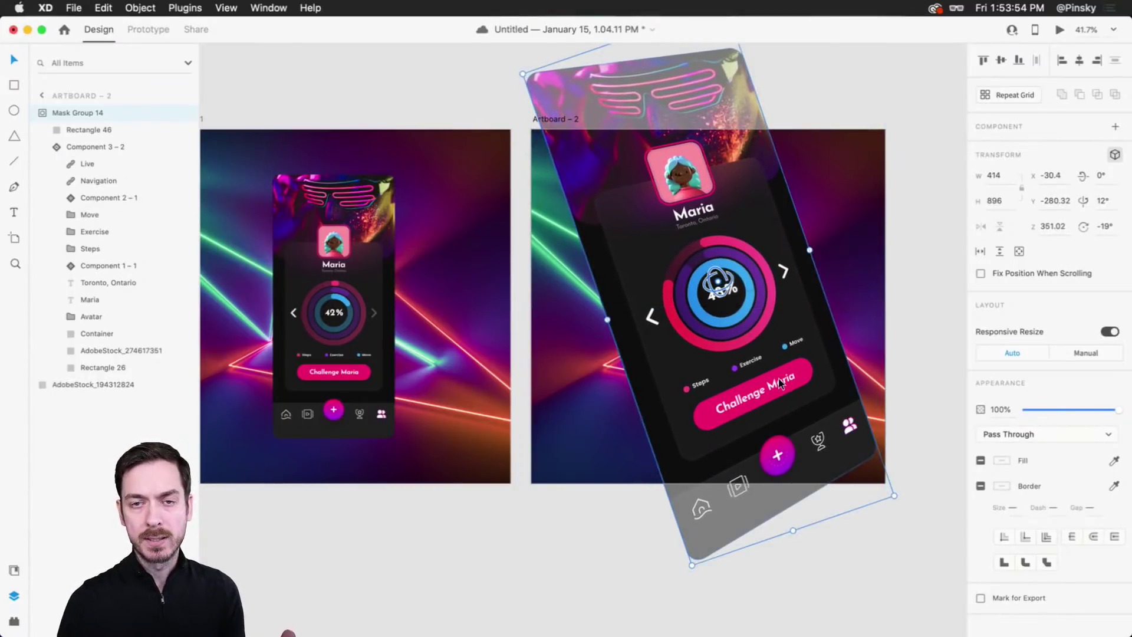
# Step: Check which state the progress-ring component inside Artboard – 2's phone group uses
pyautogui.doubleClick(741, 256)
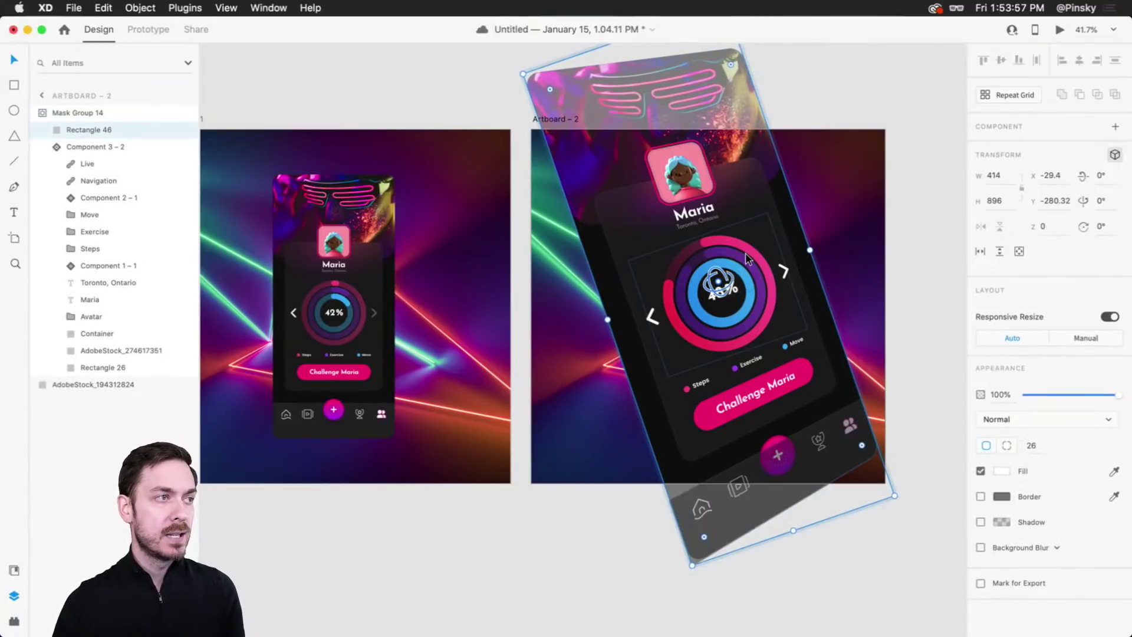
pyautogui.doubleClick(746, 257)
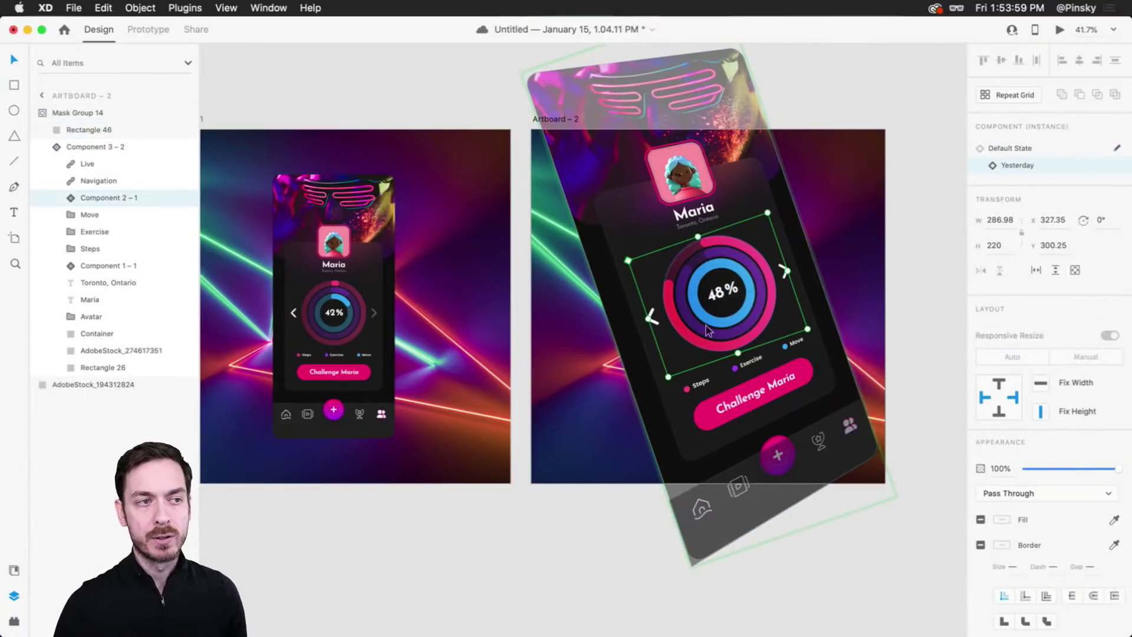
pyautogui.click(922, 177)
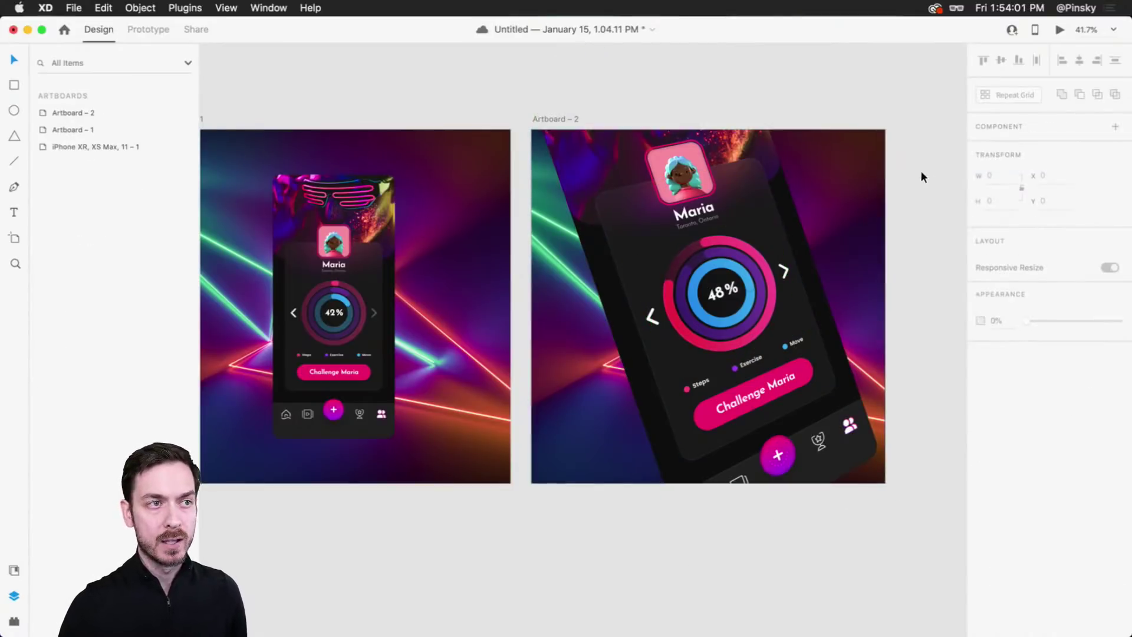
# Step: Preview the animation starting from Artboard – 1's phone group and watch it change to Artboard – 2
pyautogui.click(358, 297)
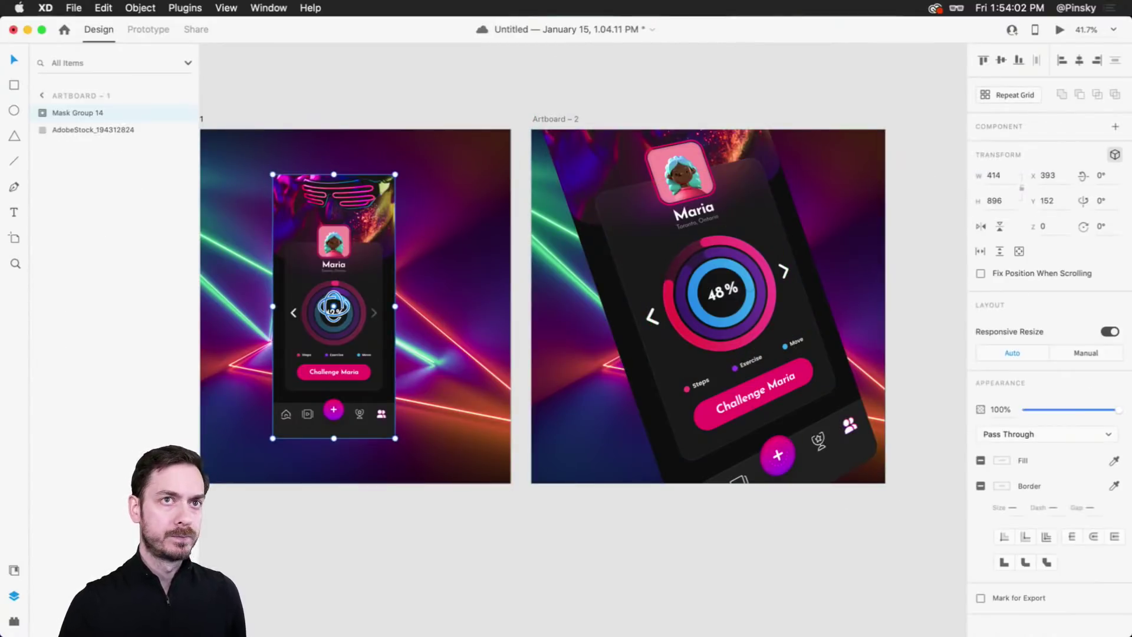
pyautogui.click(1059, 30)
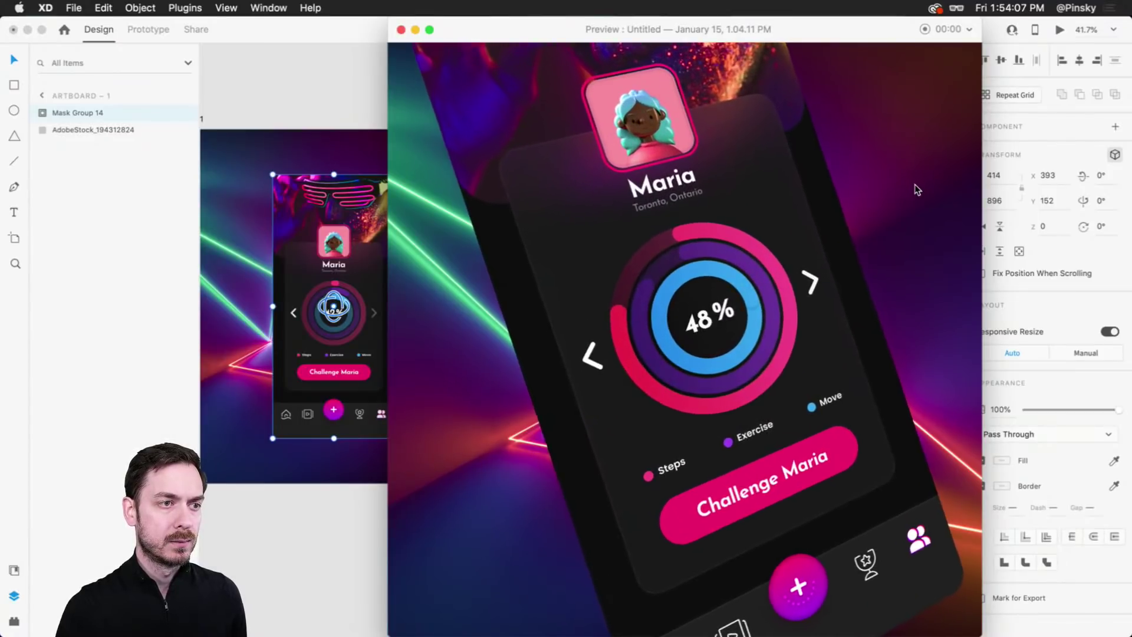
pyautogui.click(361, 259)
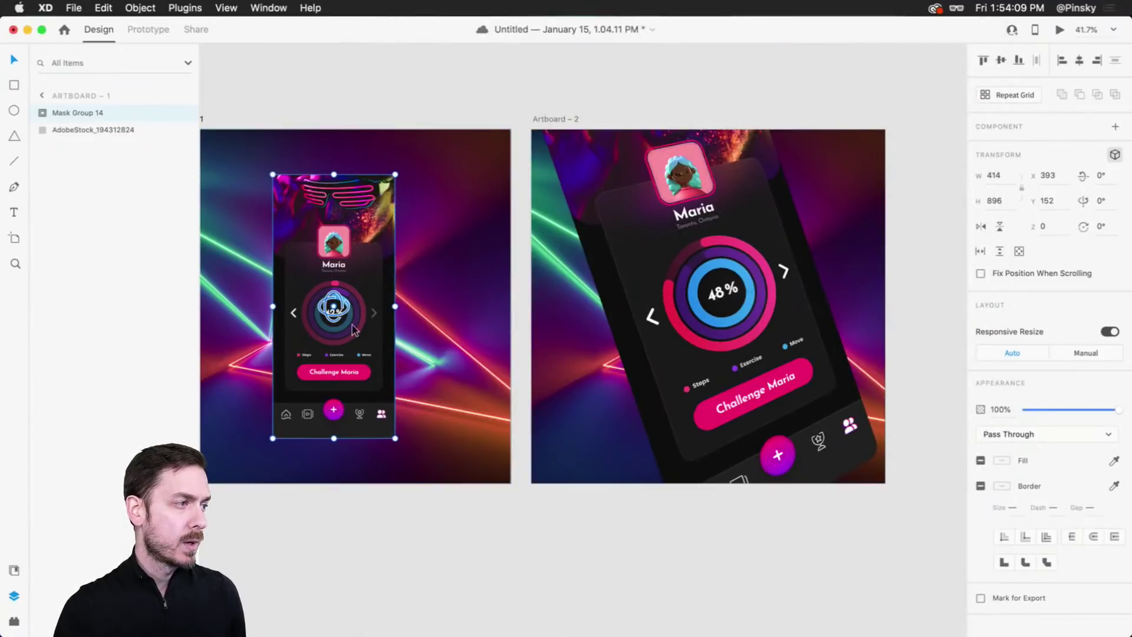
# Step: Rotate Artboard – 1's phone group about its Y axis so its right edge comes forward, and tilt Artboard – 2's phone group further in 3D
pyautogui.moveTo(344, 315); pyautogui.dragTo(324, 313)
pyautogui.click(731, 300)
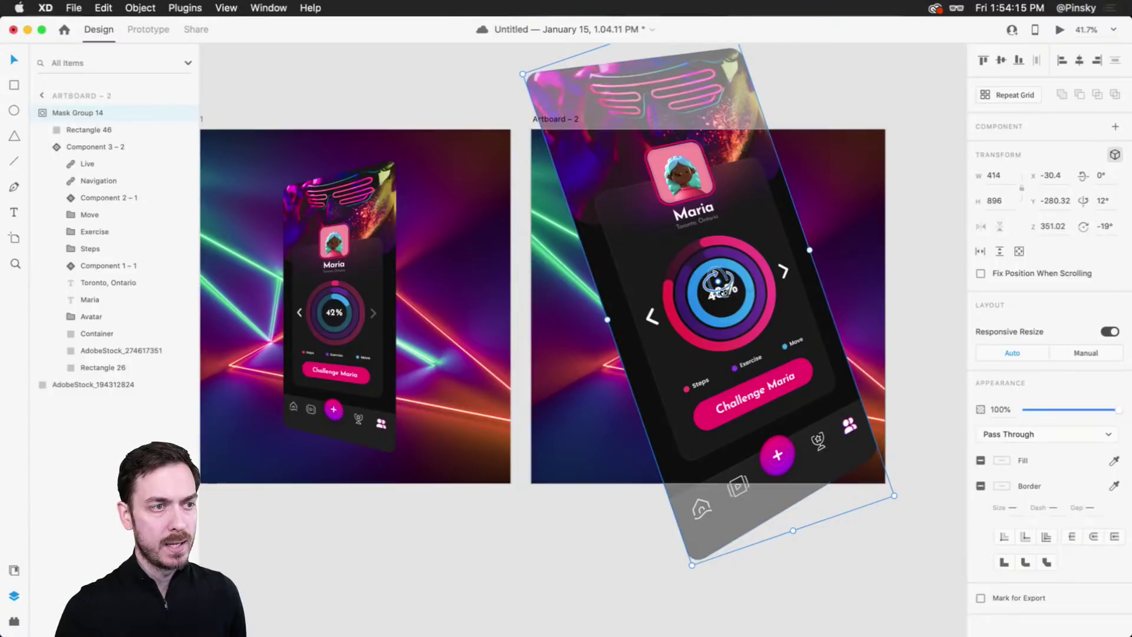
pyautogui.moveTo(717, 283); pyautogui.dragTo(766, 315)
# Step: Preview the transition from Artboard – 1 to Artboard – 2 with both phone groups tilted in 3D
pyautogui.click(457, 159)
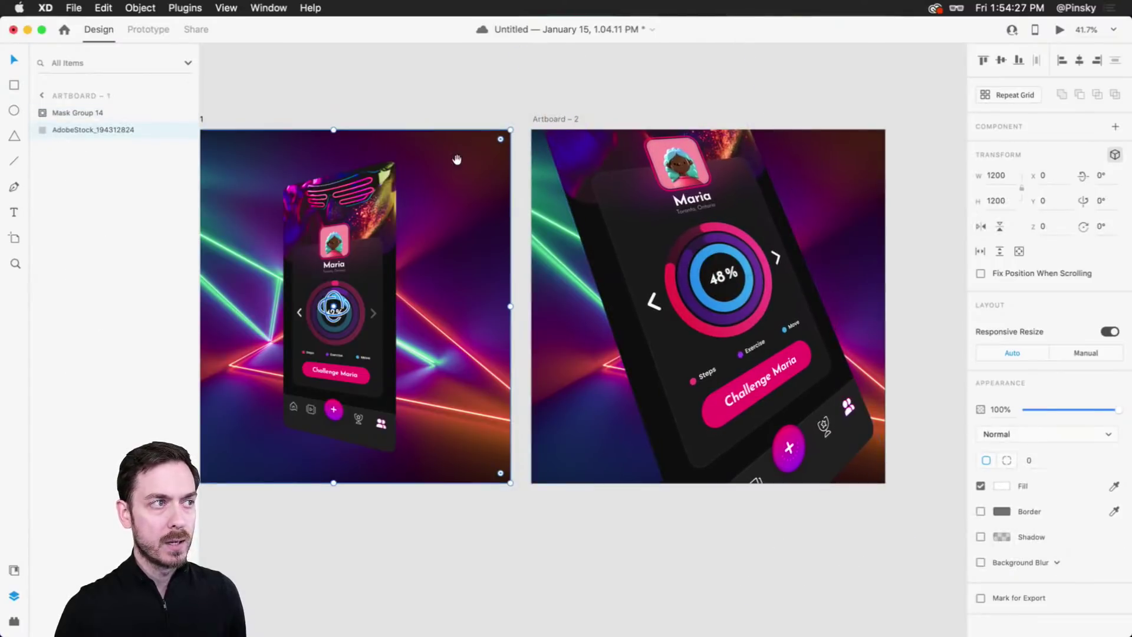
pyautogui.moveTo(457, 160); pyautogui.dragTo(572, 166)
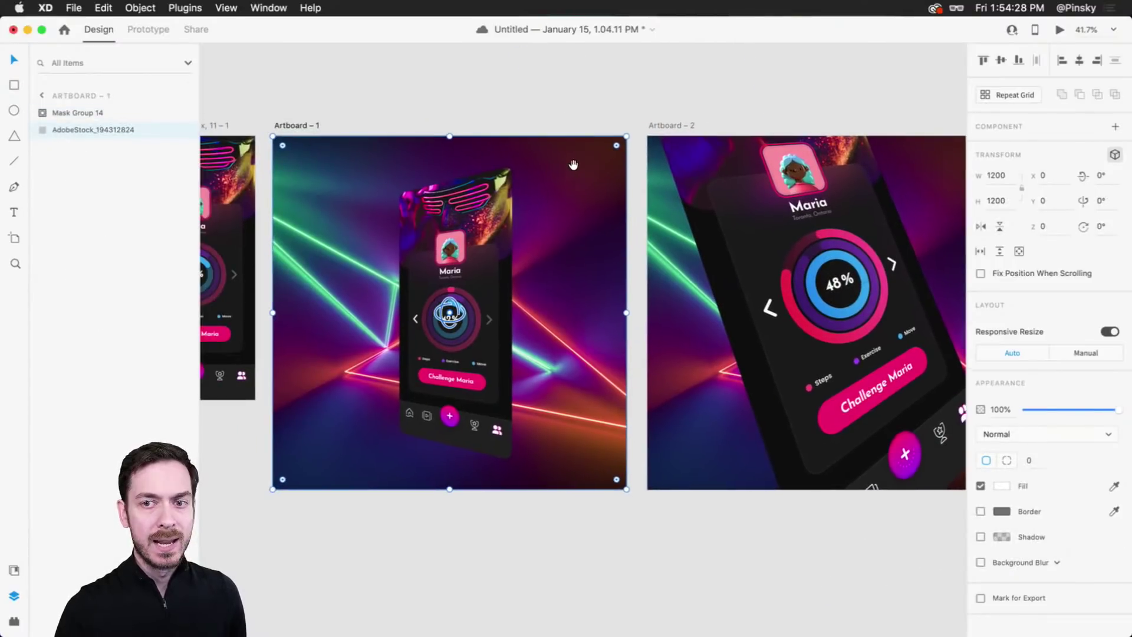
pyautogui.click(1060, 29)
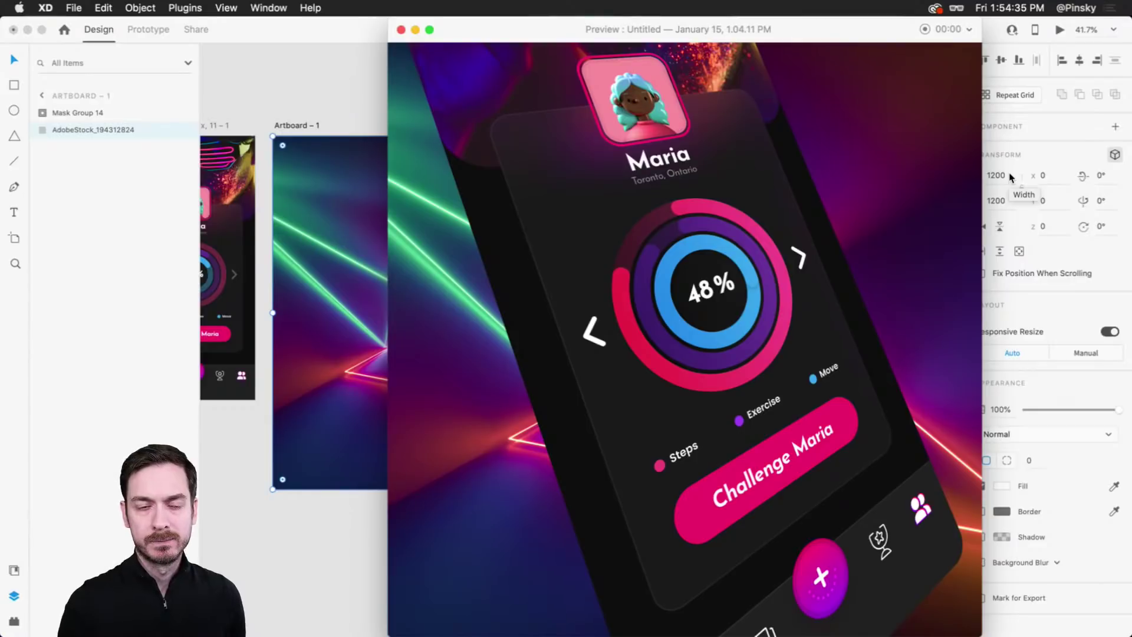
pyautogui.press('super+w')
# Step: Link Artboard – 2 back to Artboard – 1 with a Time-triggered Auto-Animate interaction: 0.6 s delay, Ease In-Out easing and 0.4 s duration
pyautogui.click(679, 126)
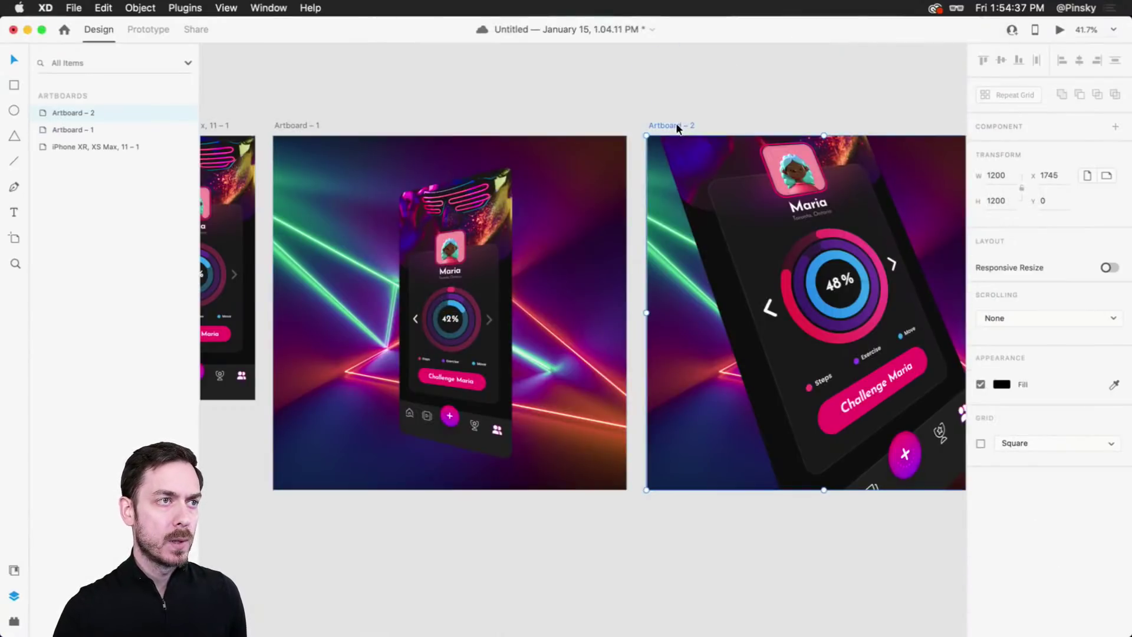
pyautogui.click(148, 29)
pyautogui.scroll(-3, 825, 271)
pyautogui.hscroll(2, 855, 283)
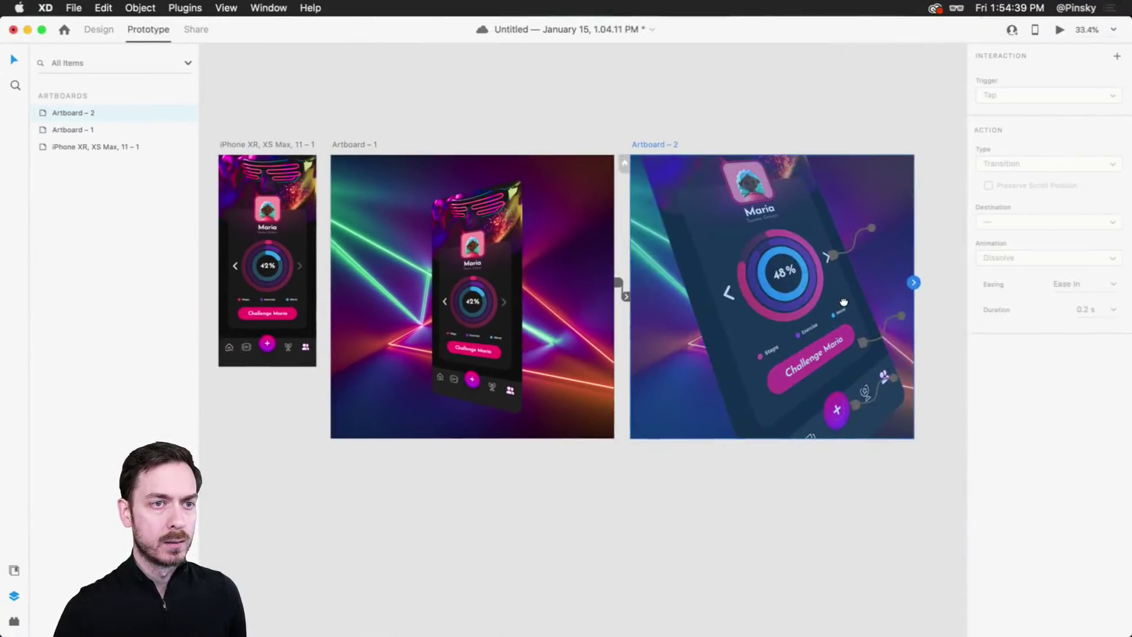
pyautogui.moveTo(914, 282); pyautogui.dragTo(572, 266)
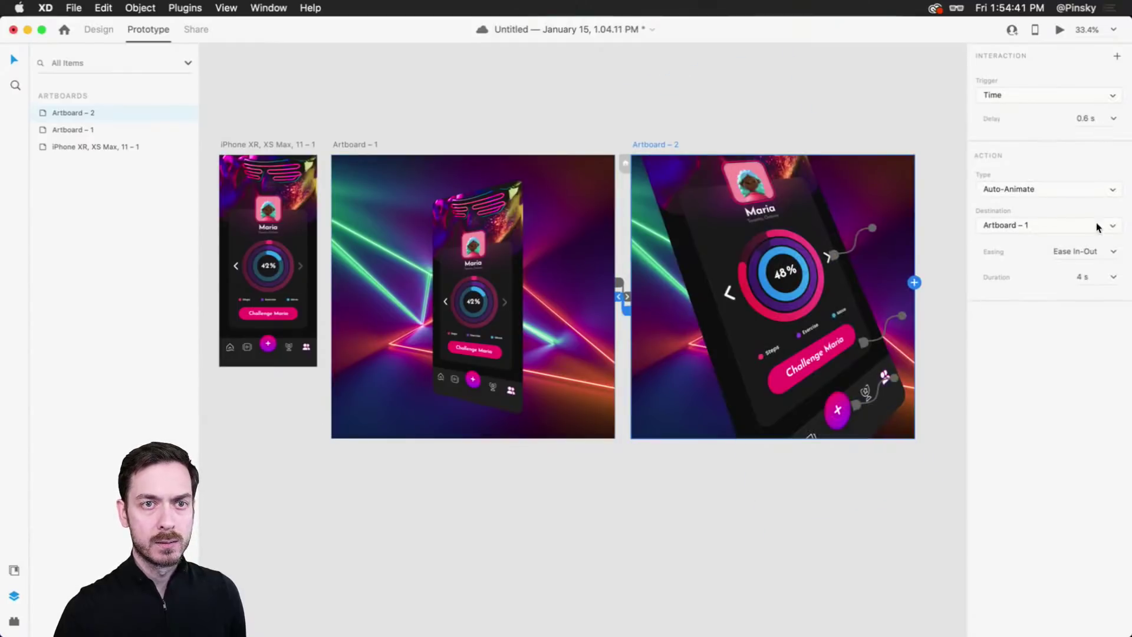
pyautogui.click(1114, 276)
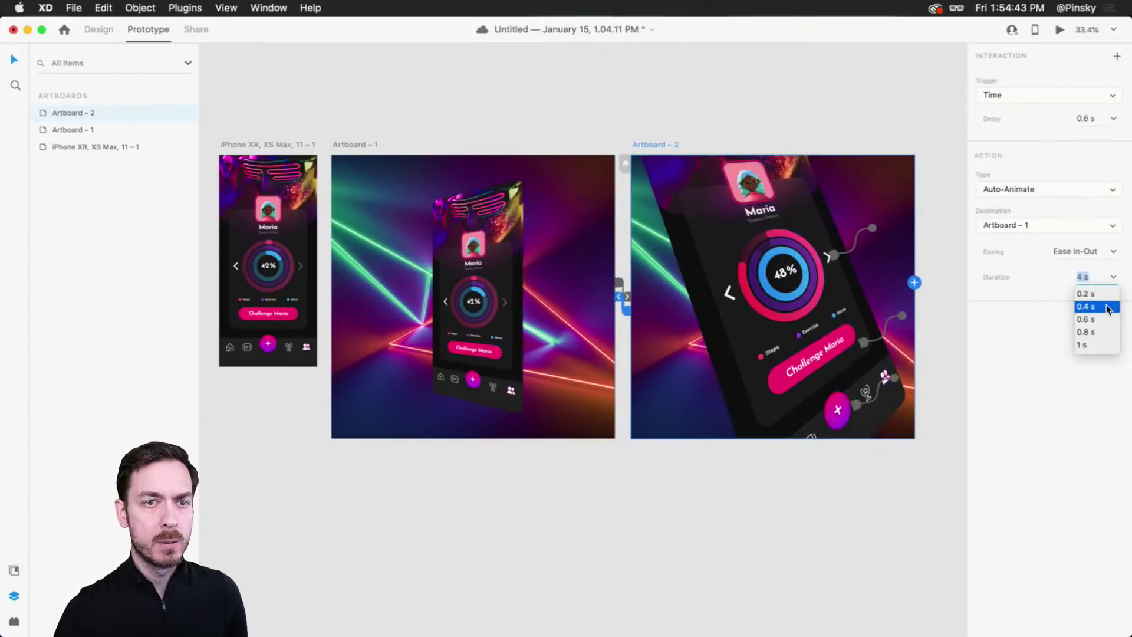
pyautogui.click(1106, 307)
# Step: Preview the looping animation between Artboard – 2 and Artboard – 1, and clear the selection
pyautogui.click(1060, 28)
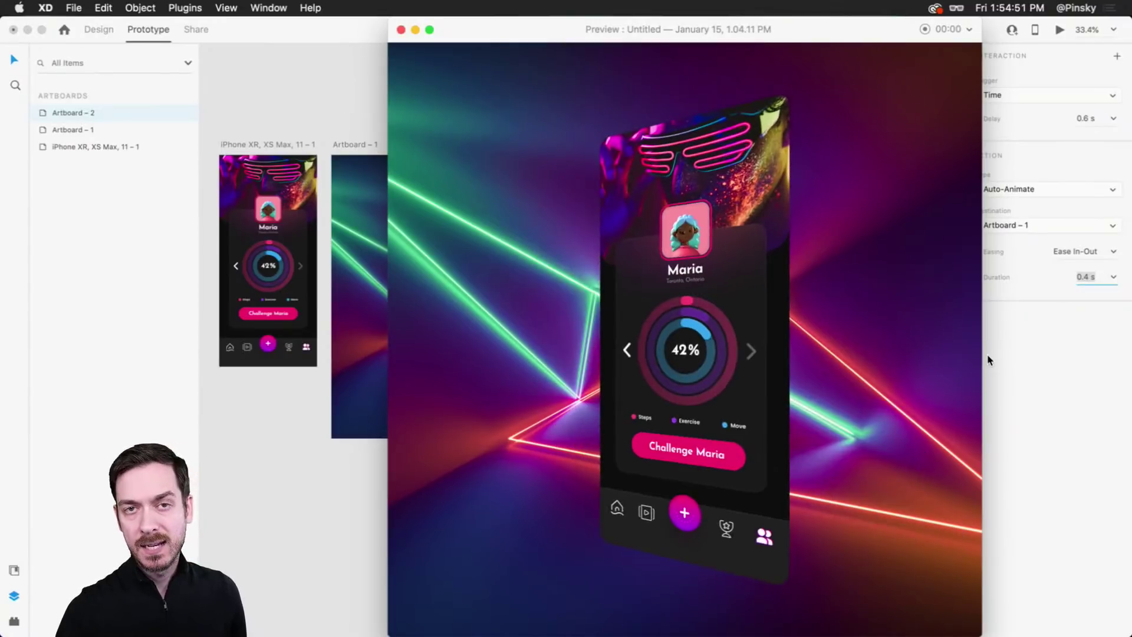
pyautogui.press('super+w')
pyautogui.click(690, 489)
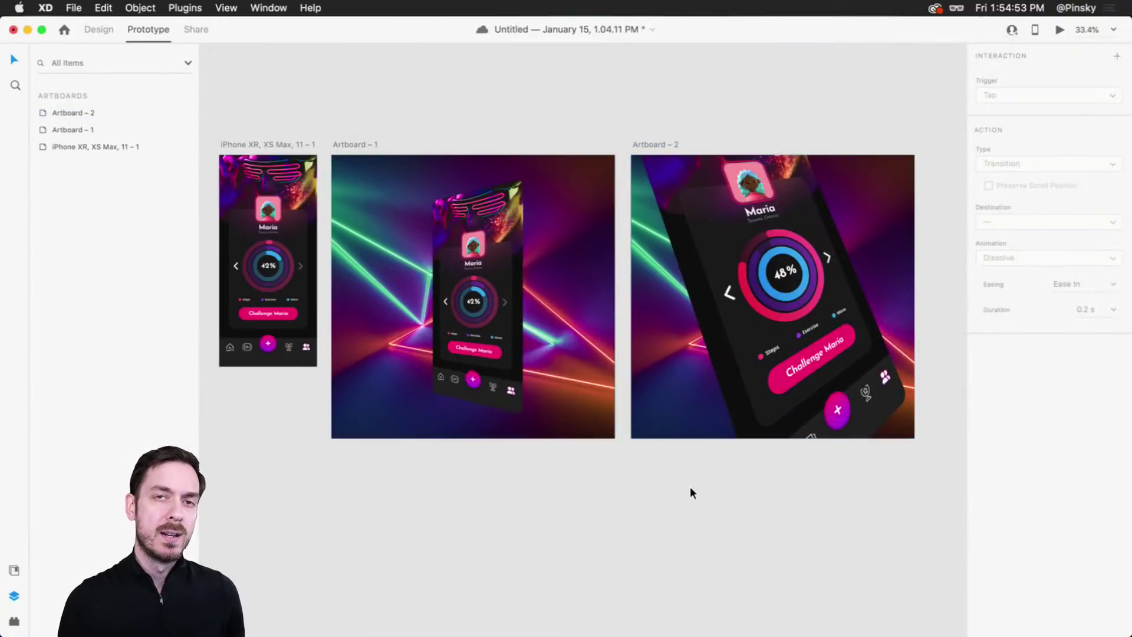